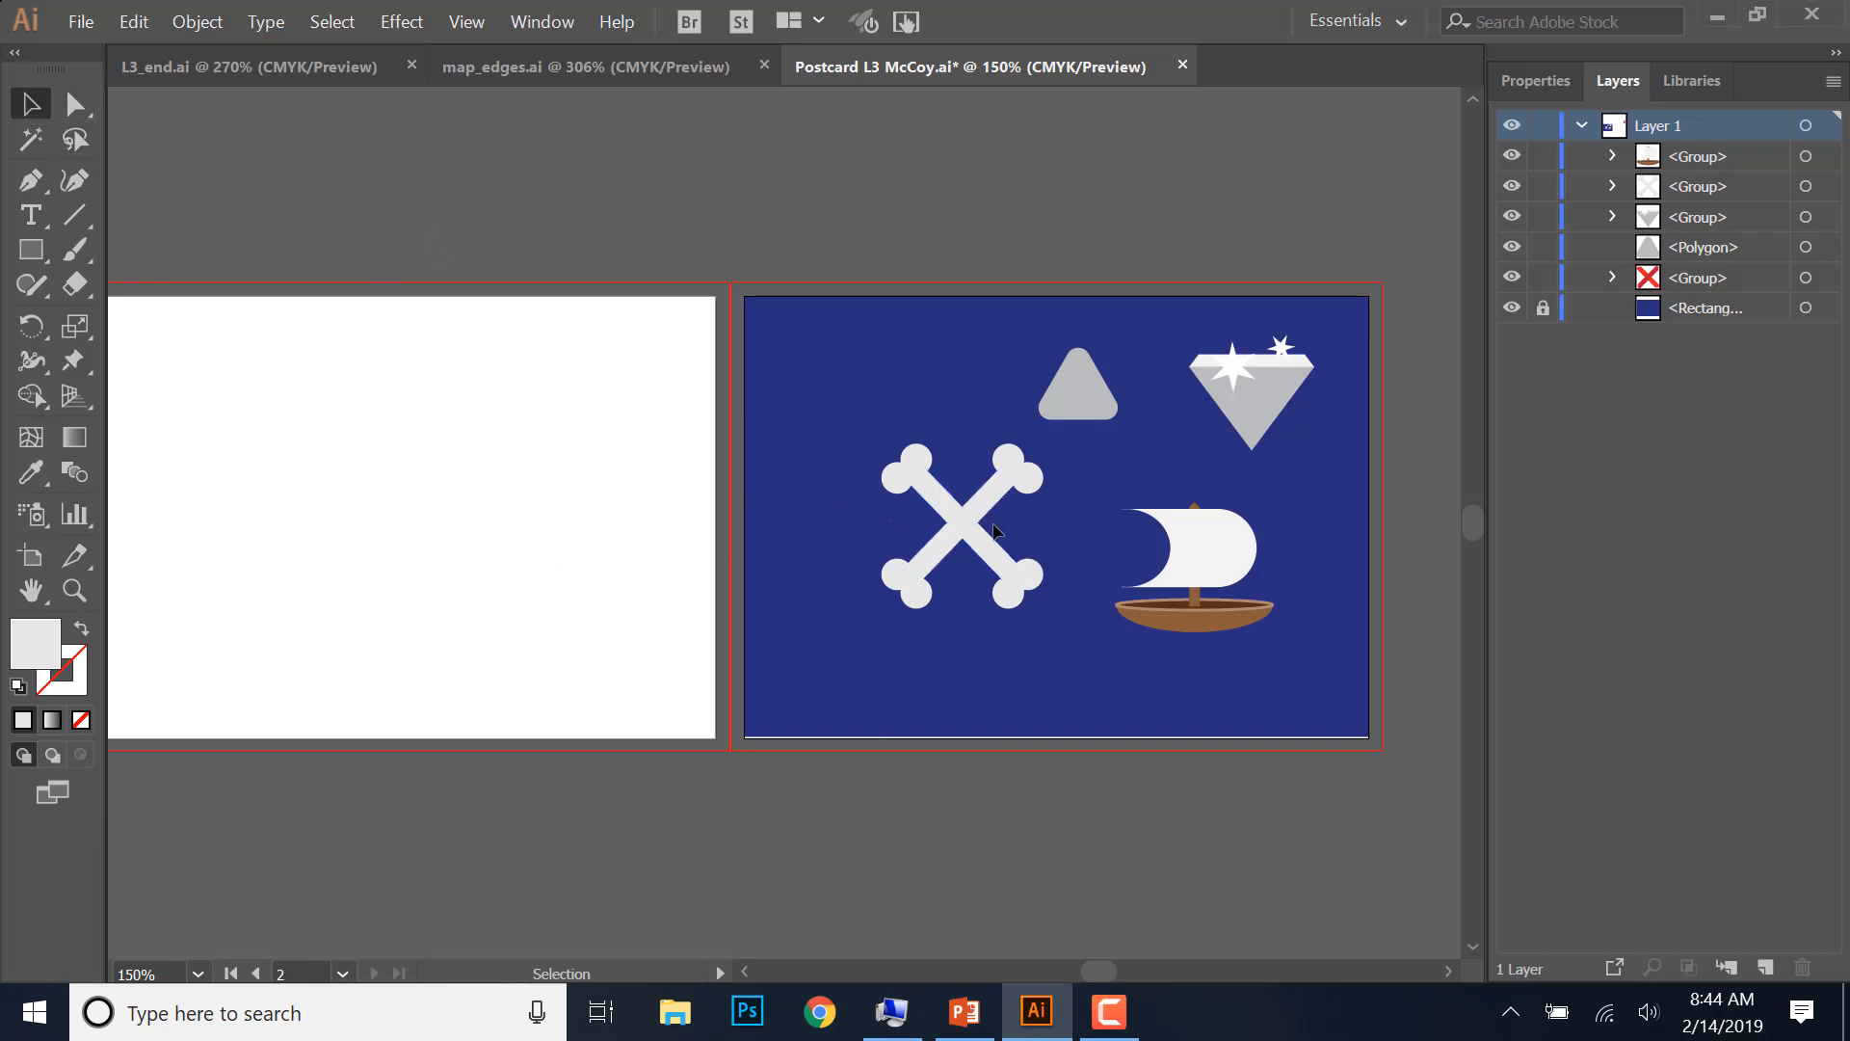
# - Move the crossbones and sailboat onto the blank artboard and back onto the lower part of the blue artboard
pyautogui.moveTo(976, 524); pyautogui.dragTo(450, 492)
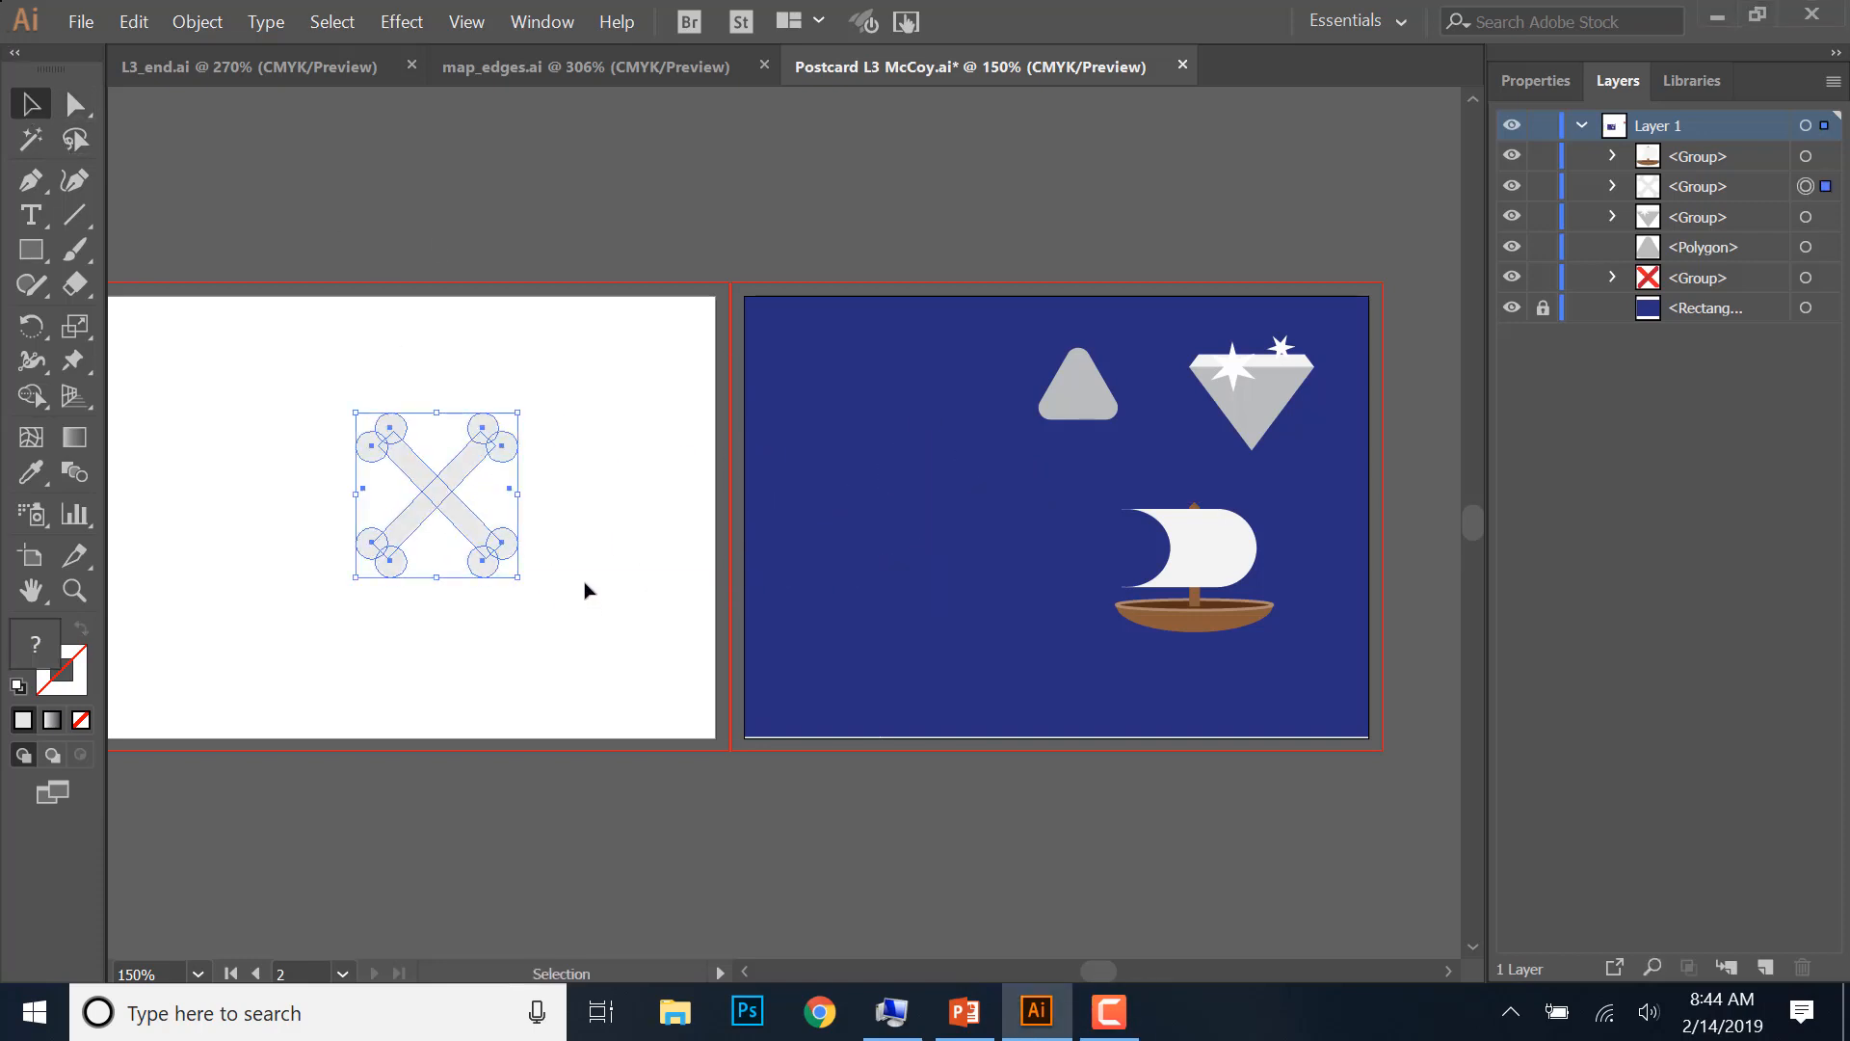
pyautogui.moveTo(1166, 532); pyautogui.dragTo(594, 532)
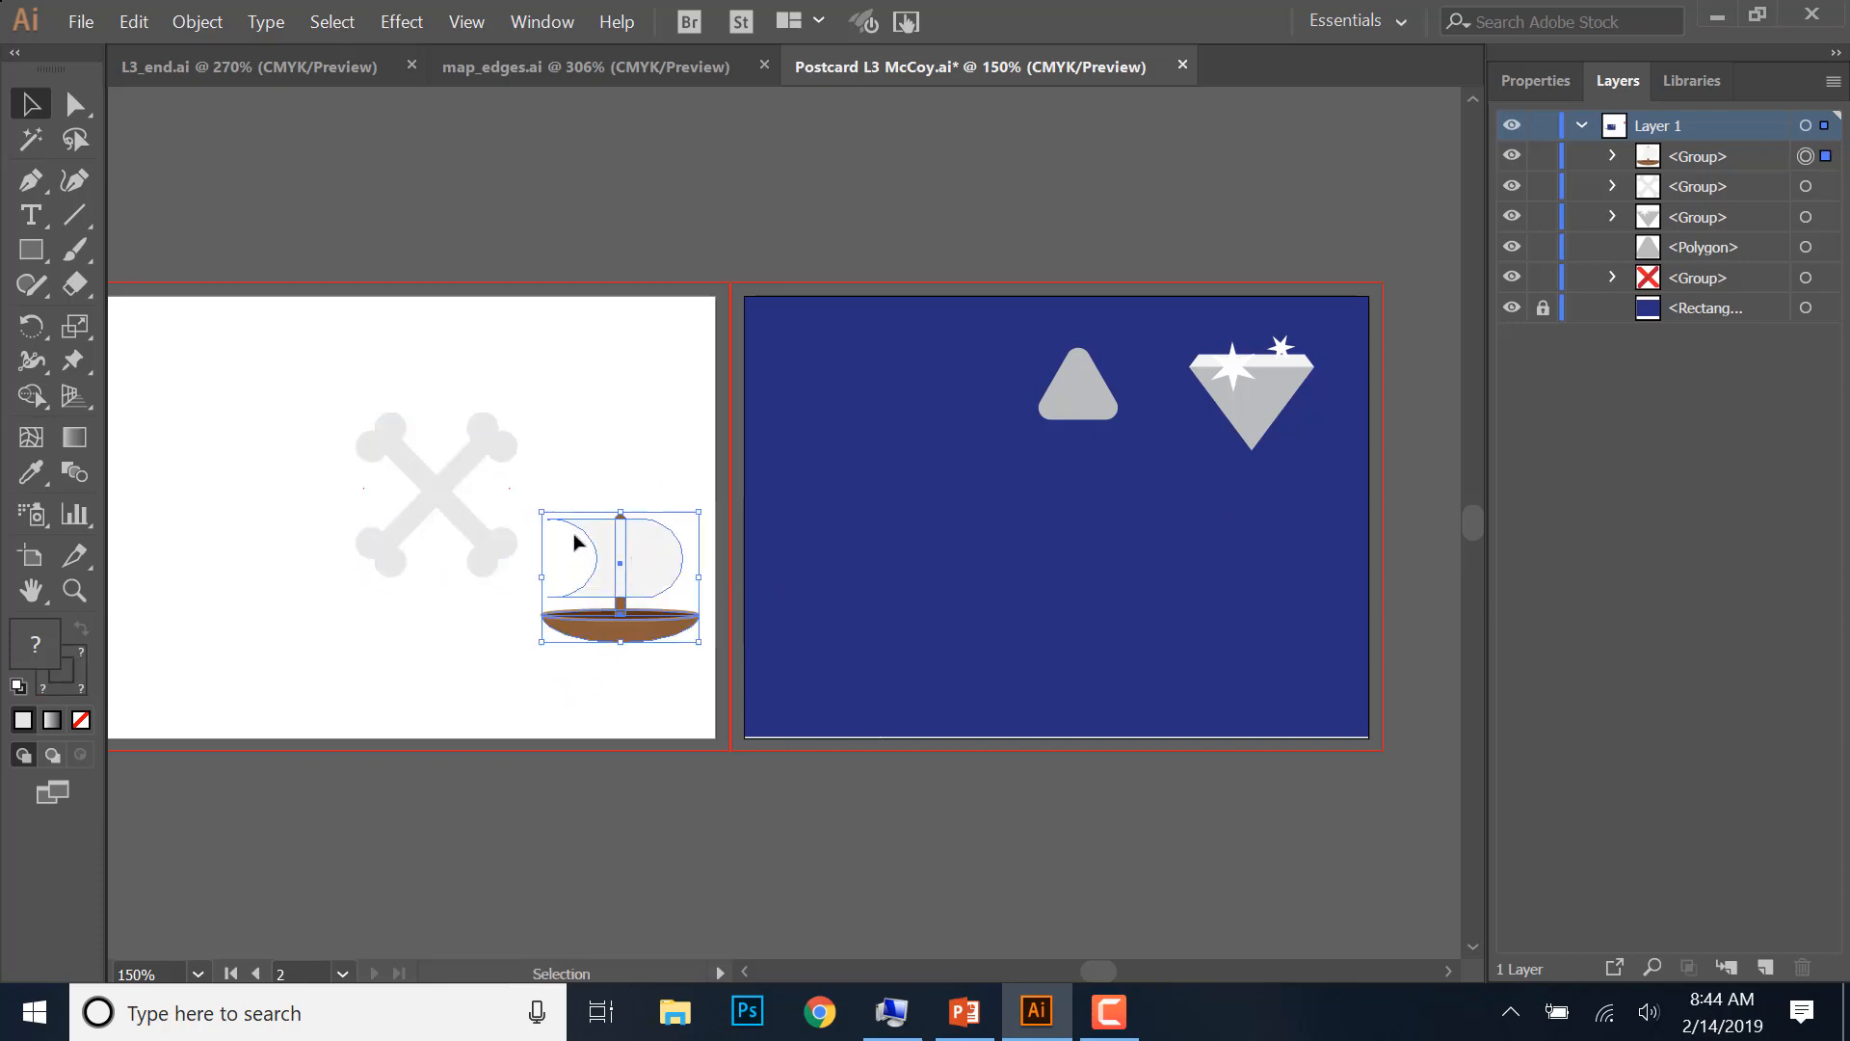
pyautogui.moveTo(653, 569); pyautogui.dragTo(1275, 557)
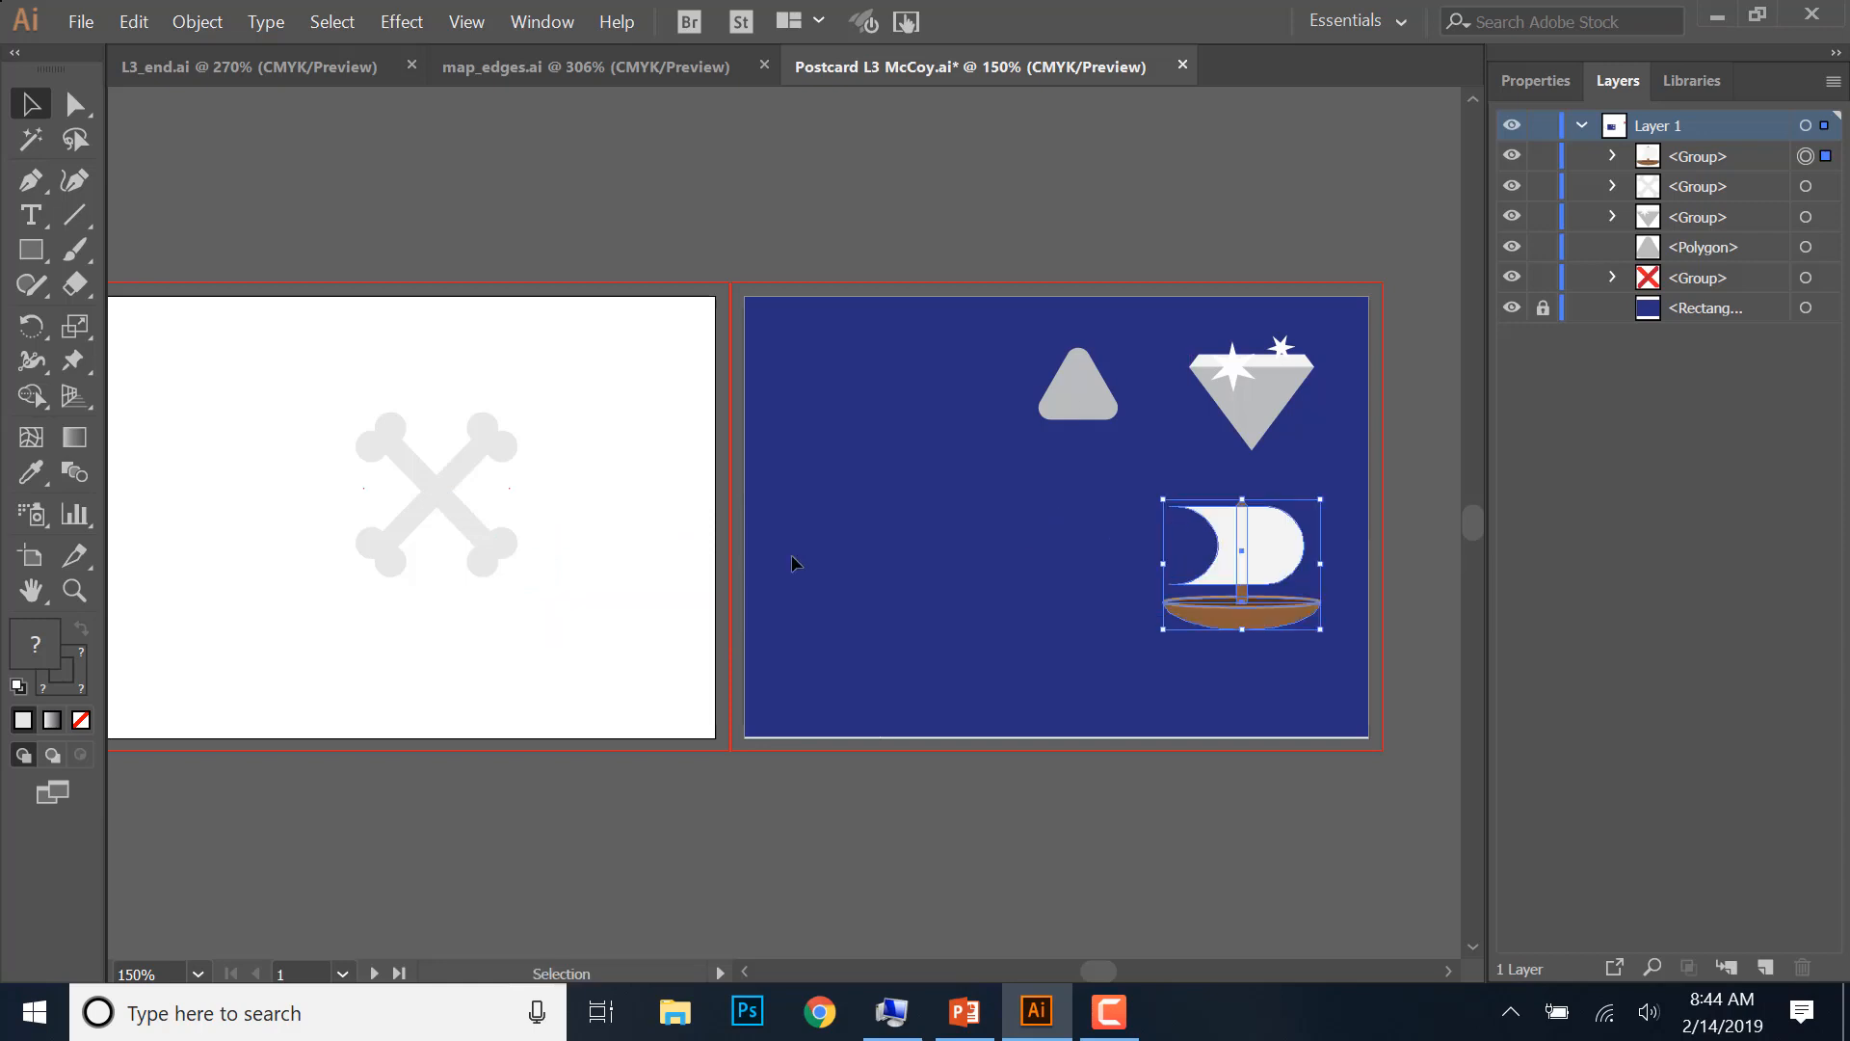
pyautogui.moveTo(446, 500); pyautogui.dragTo(1020, 560)
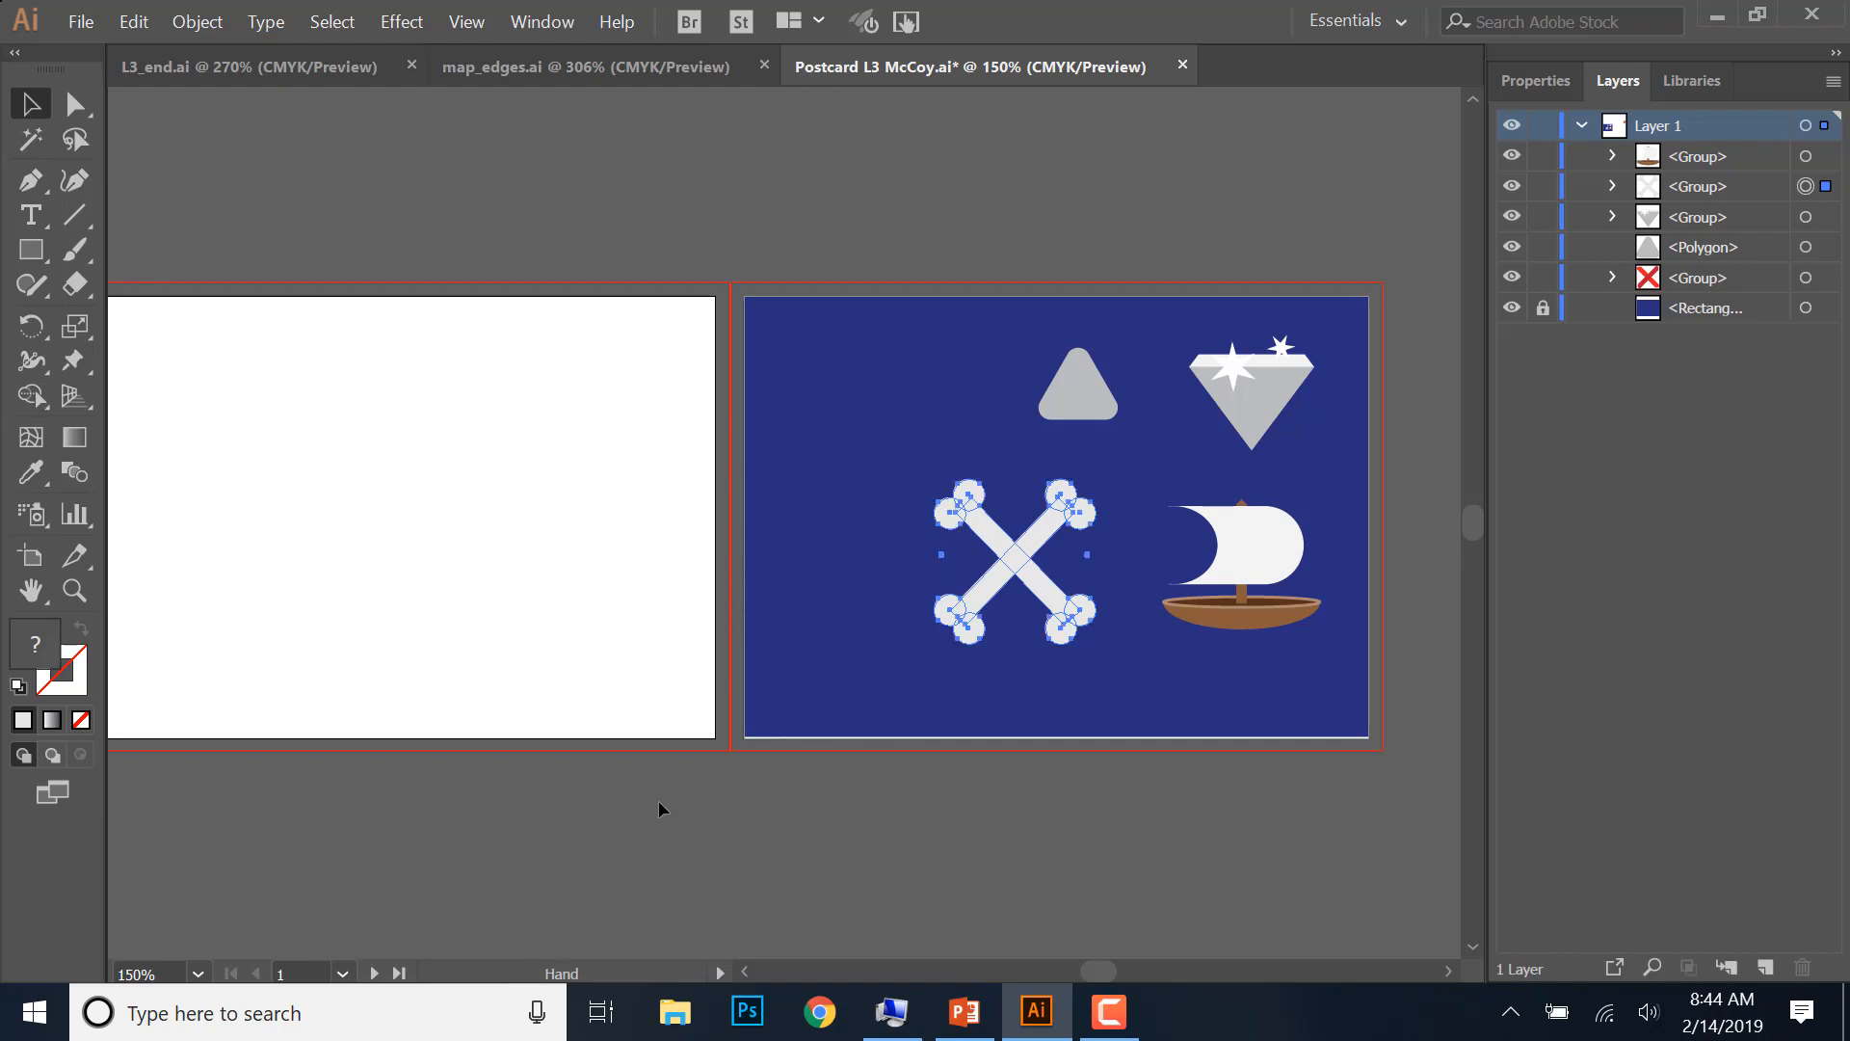
pyautogui.moveTo(657, 800); pyautogui.dragTo(725, 778)
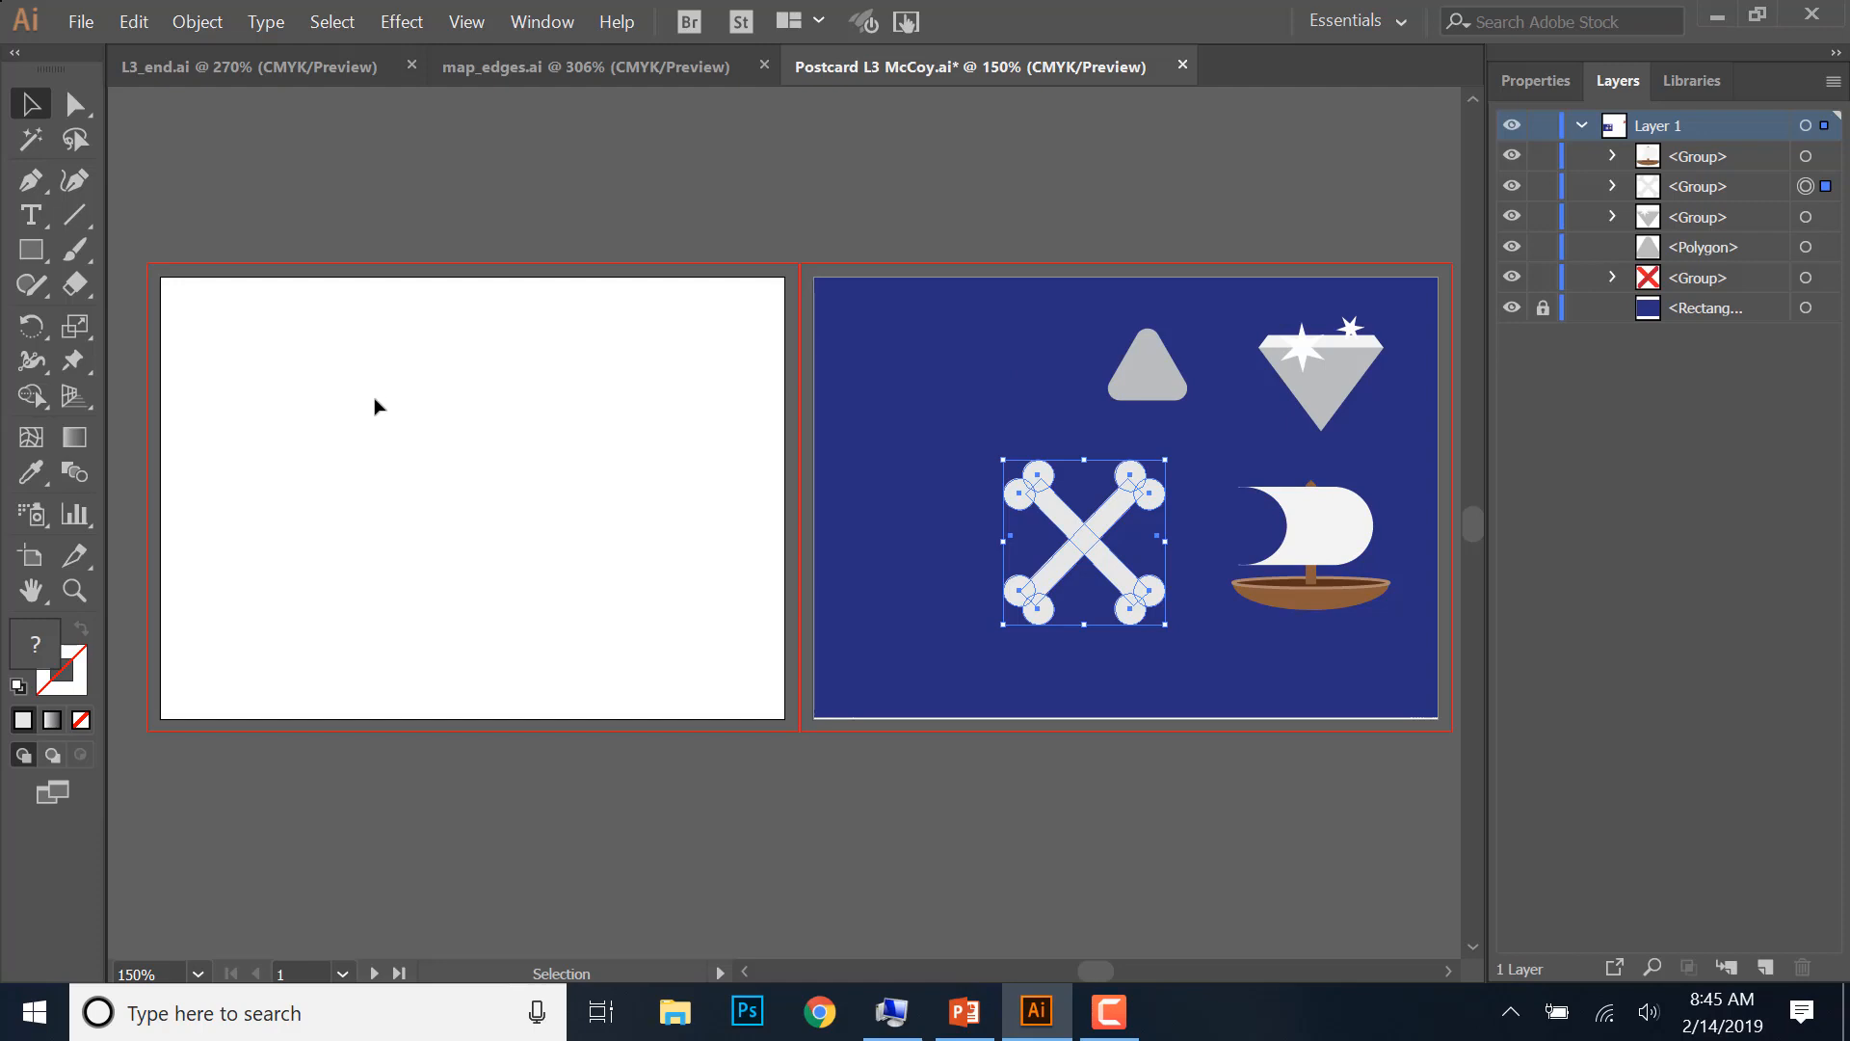
# - Reset the Essentials workspace to its default layout
pyautogui.click(561, 23)
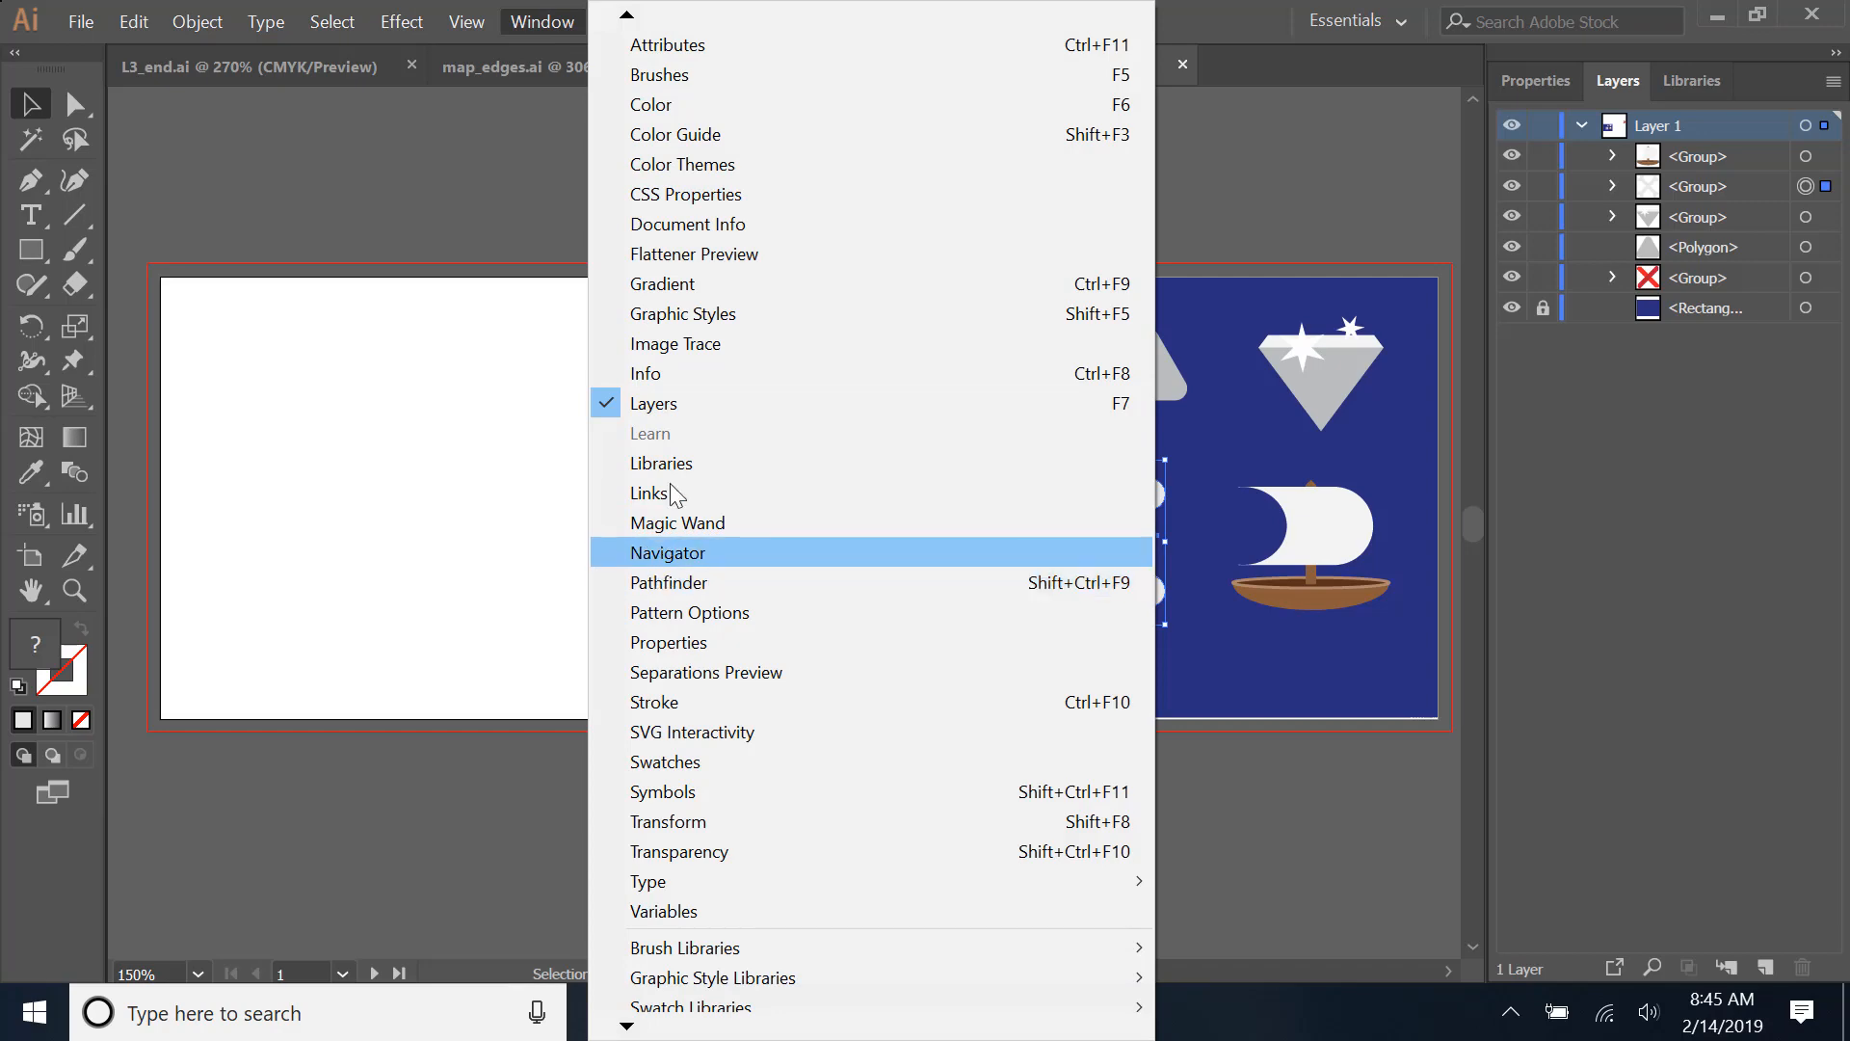
pyautogui.moveTo(466, 25)
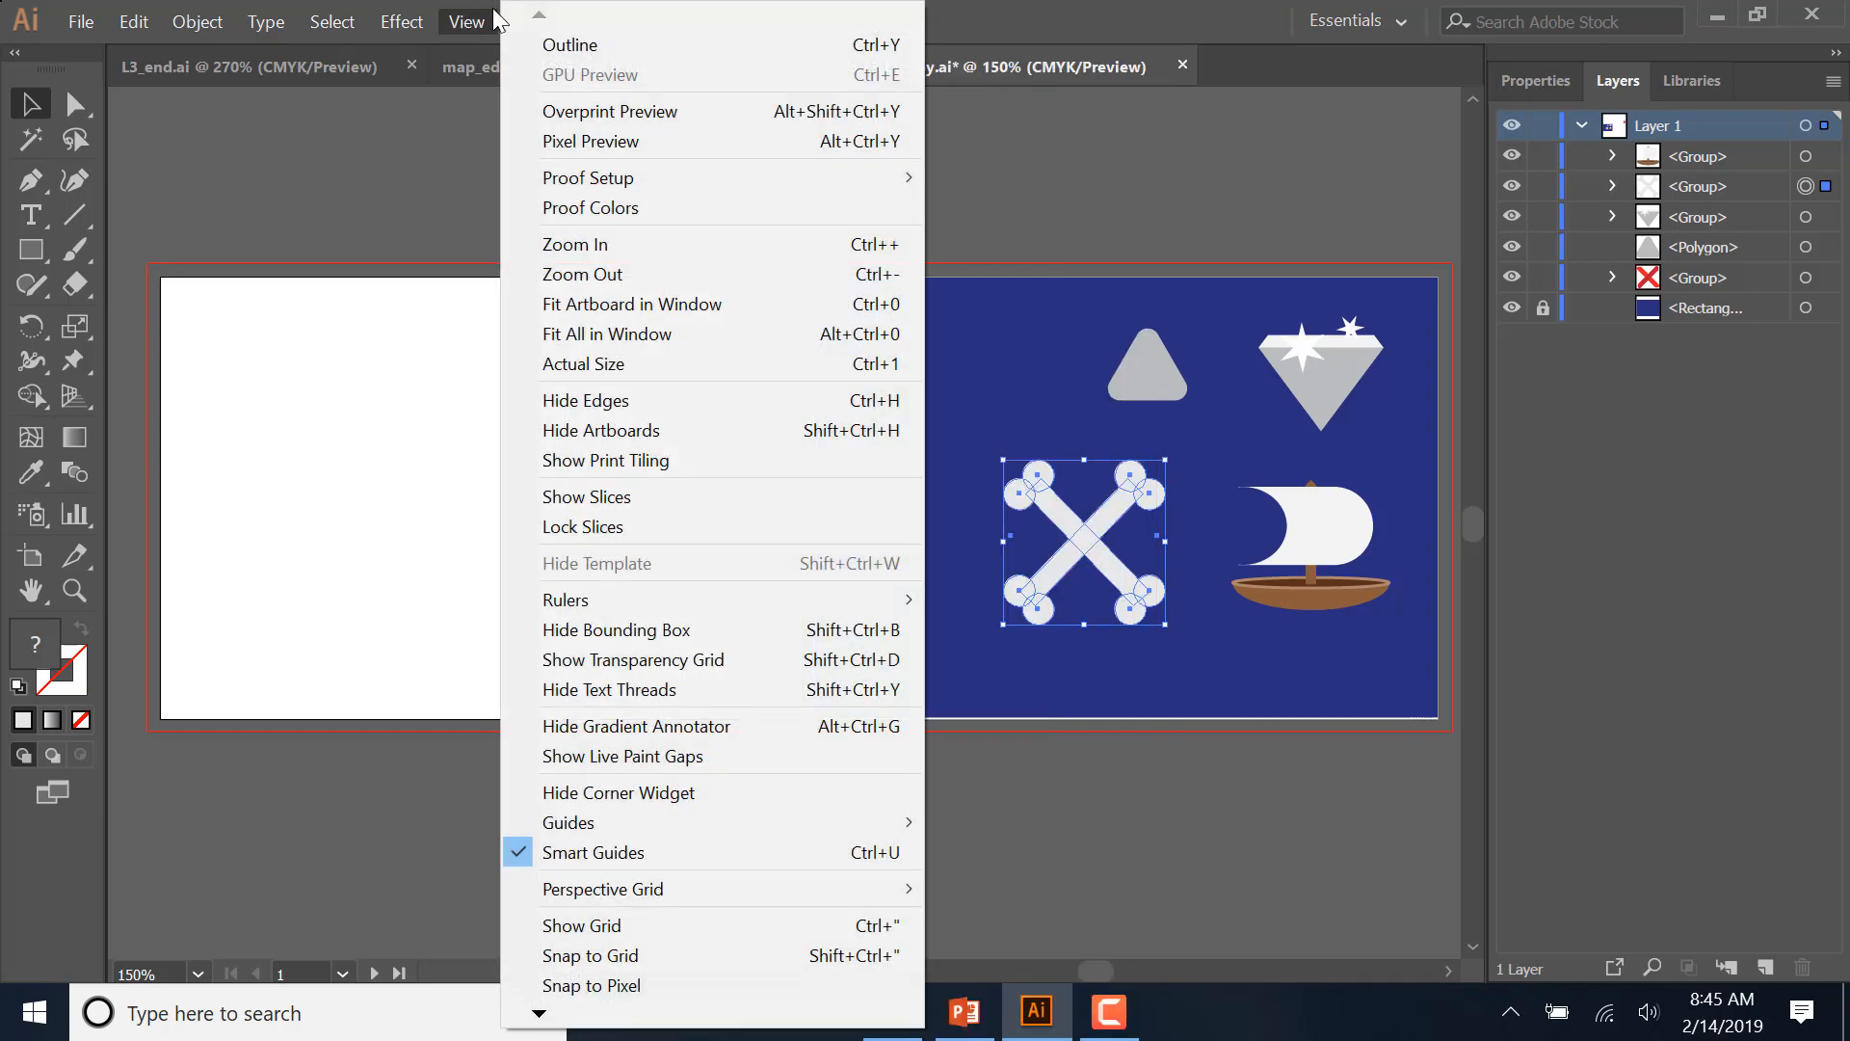
pyautogui.click(498, 20)
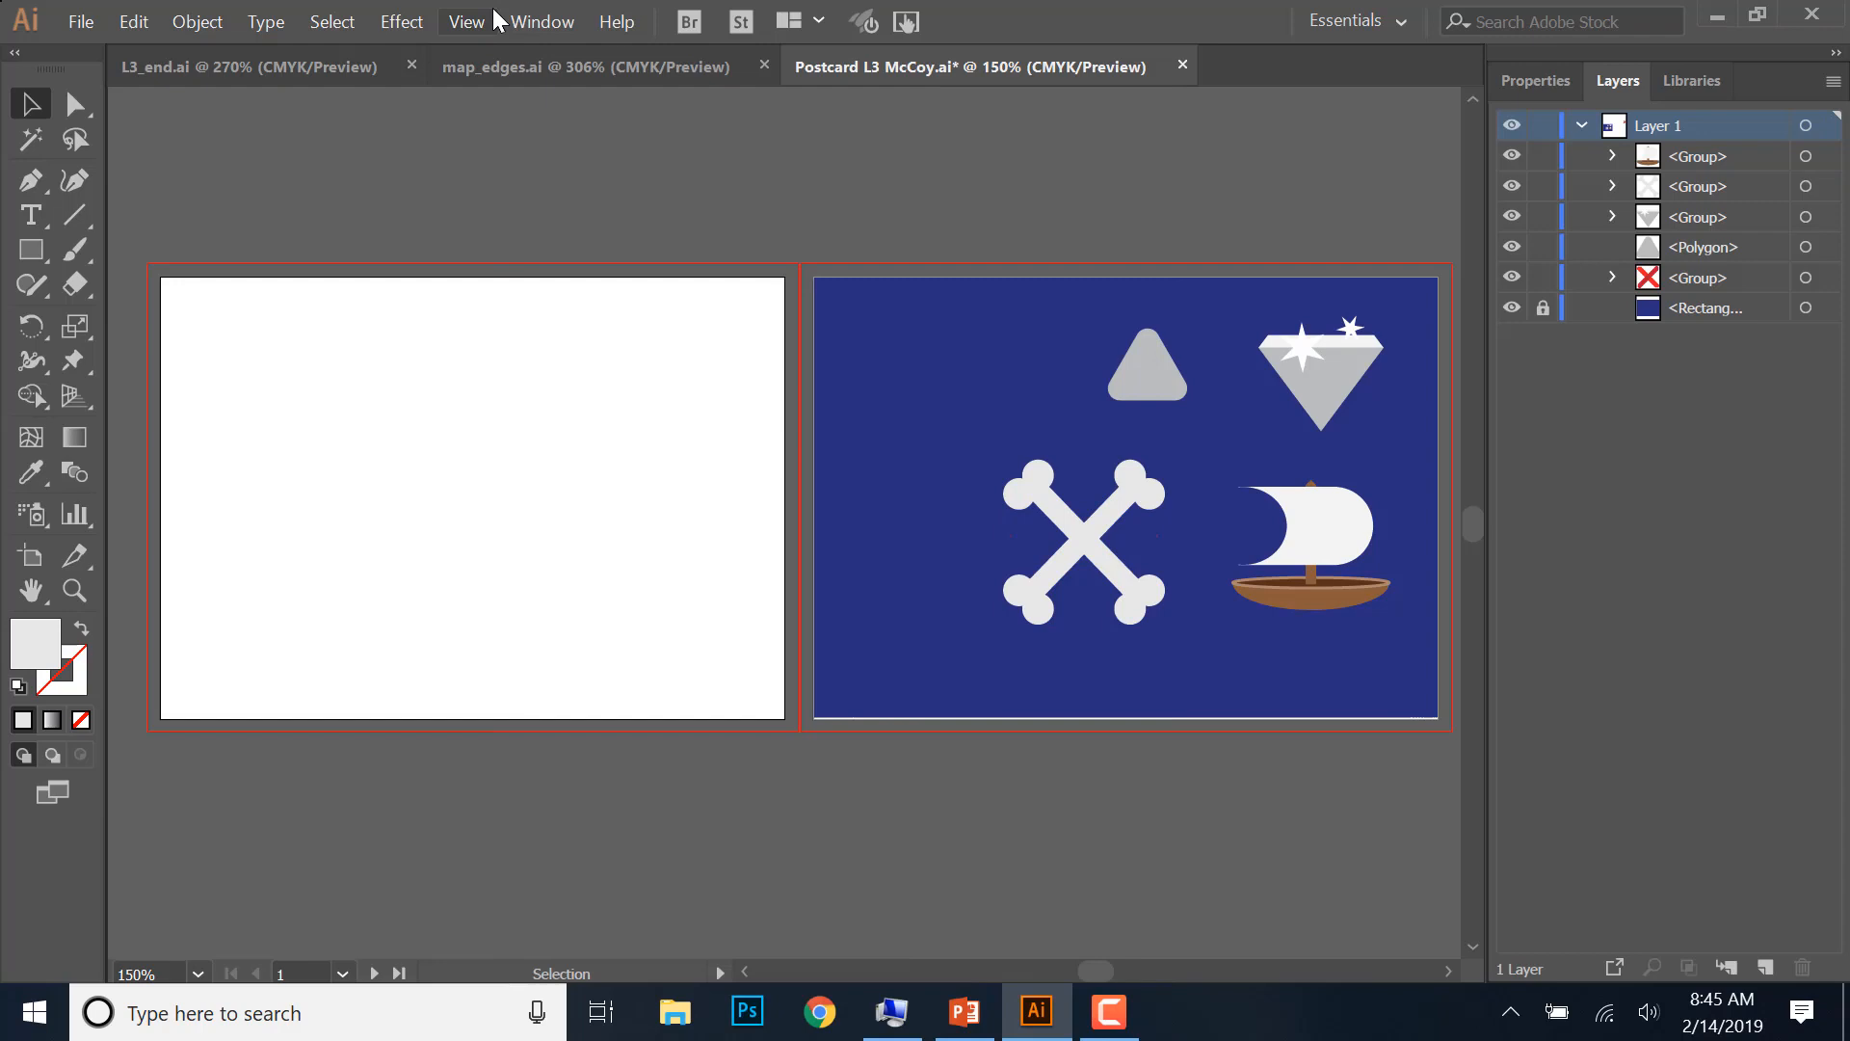
pyautogui.click(560, 19)
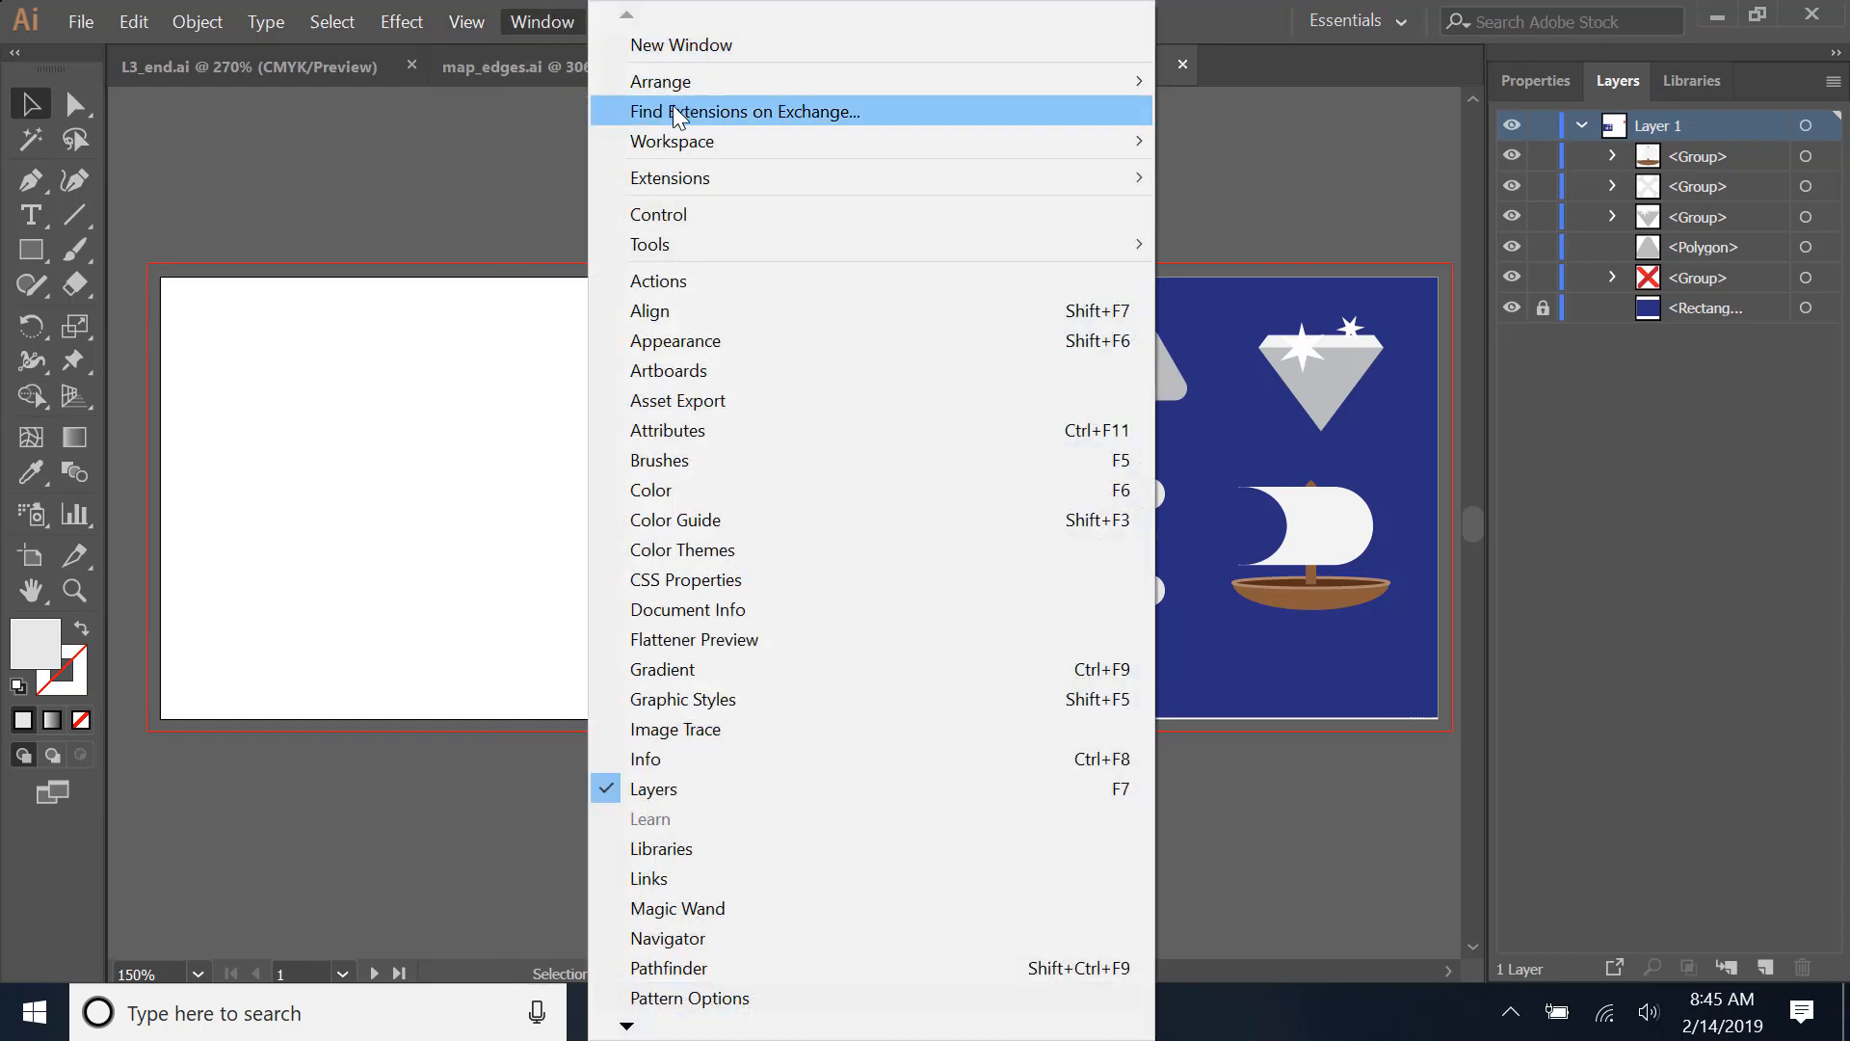
pyautogui.moveTo(674, 145)
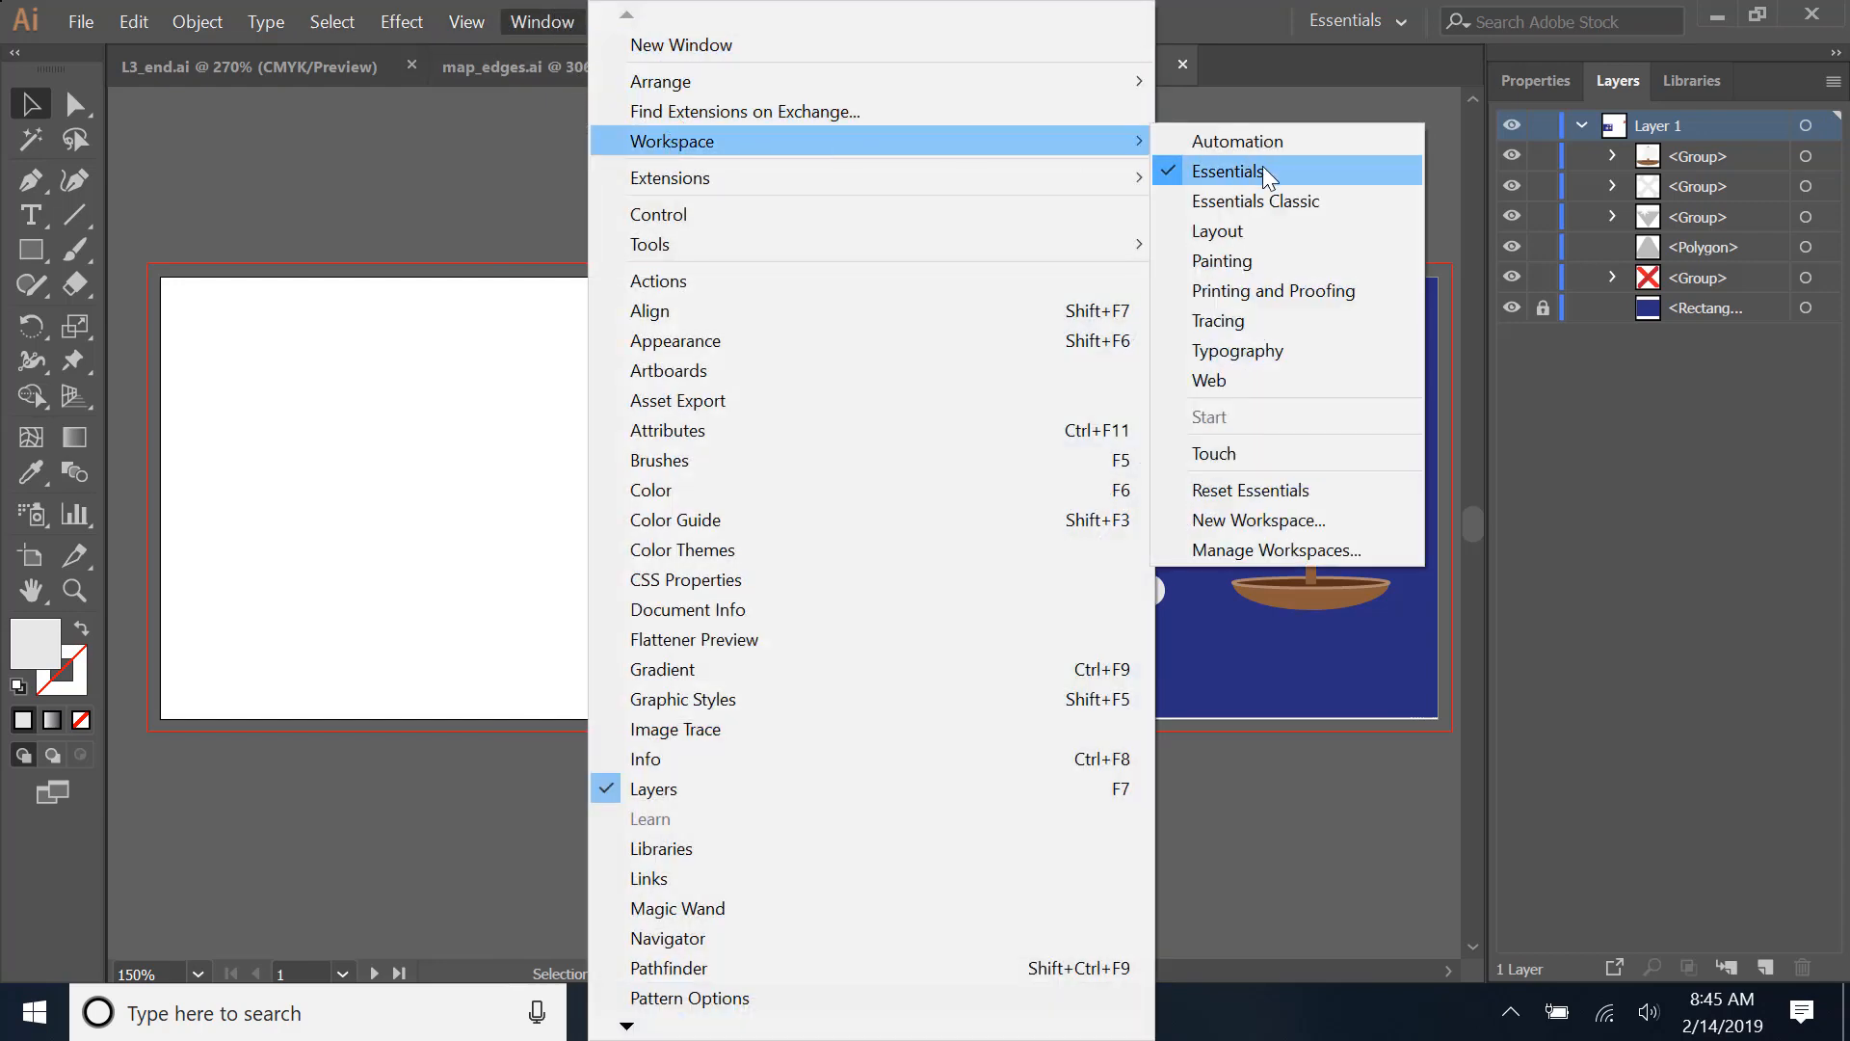
pyautogui.click(1255, 488)
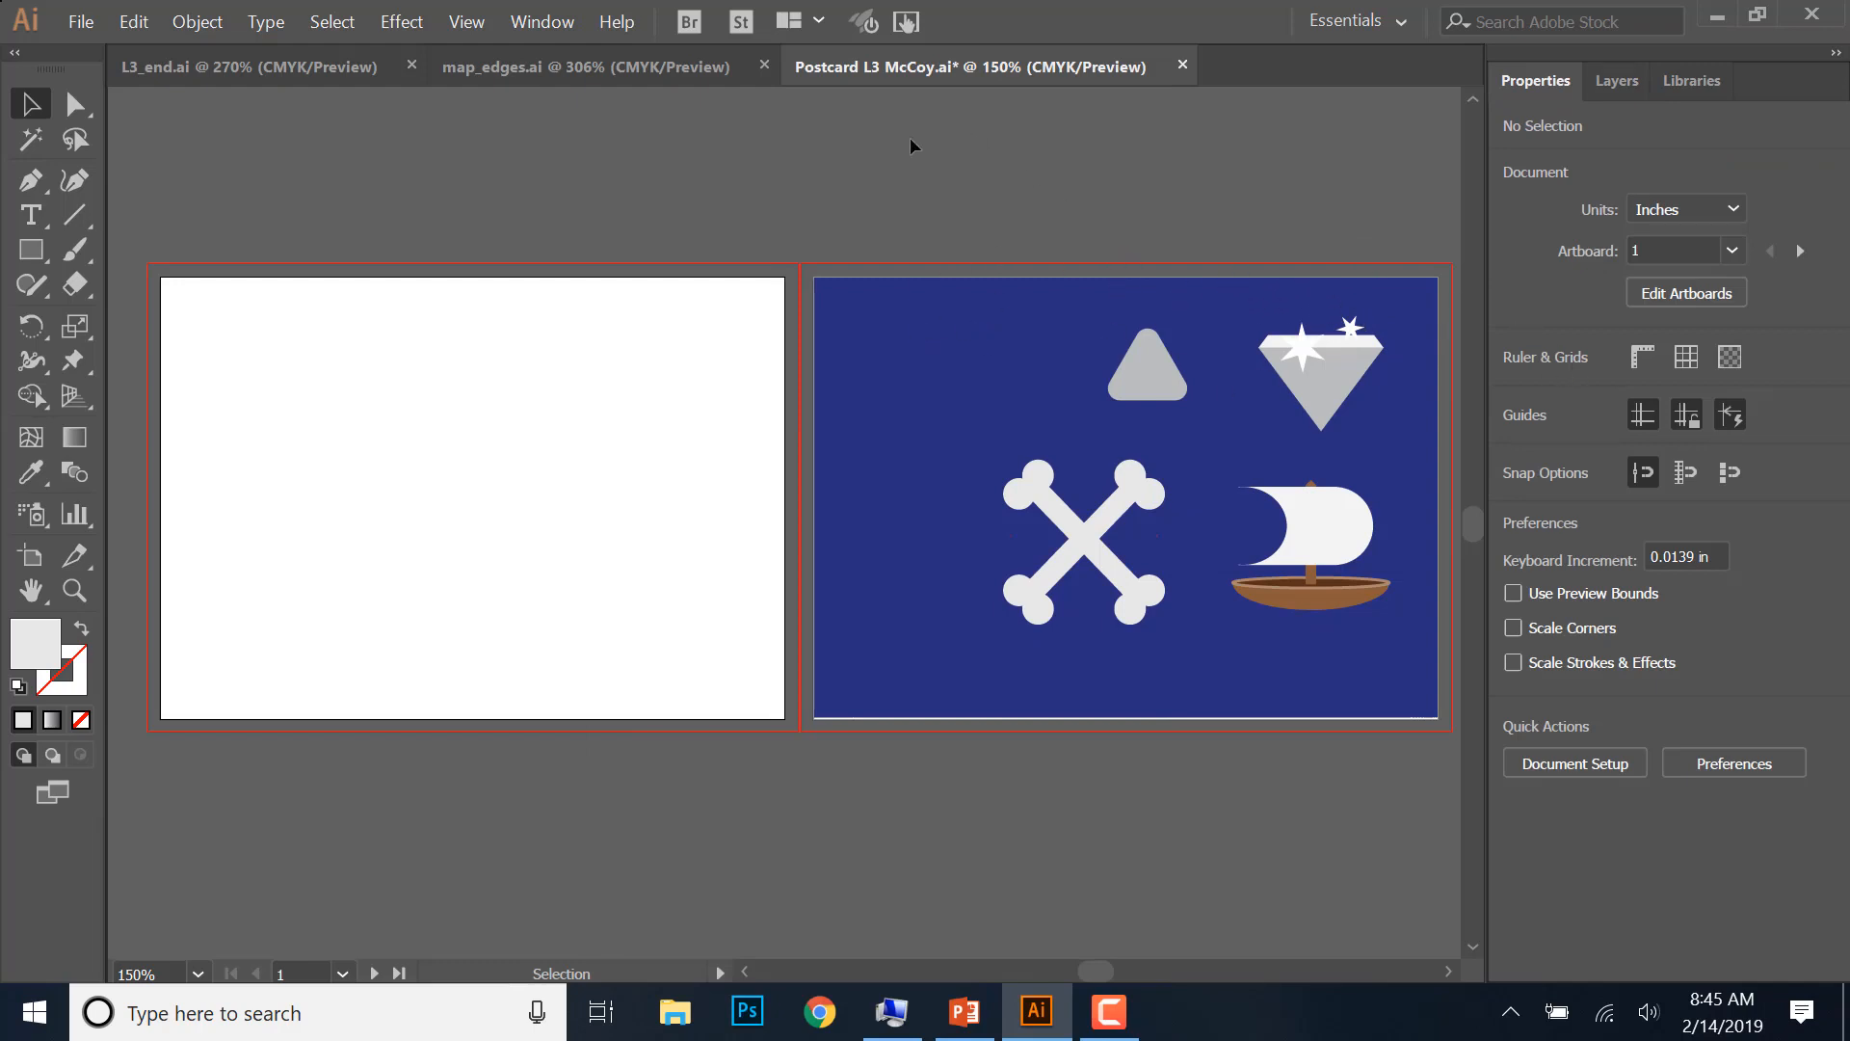
# - Start placing an image and browse drive V: to ME2, Principles of Art, Media, & Communication, Materials for Class
pyautogui.click(93, 18)
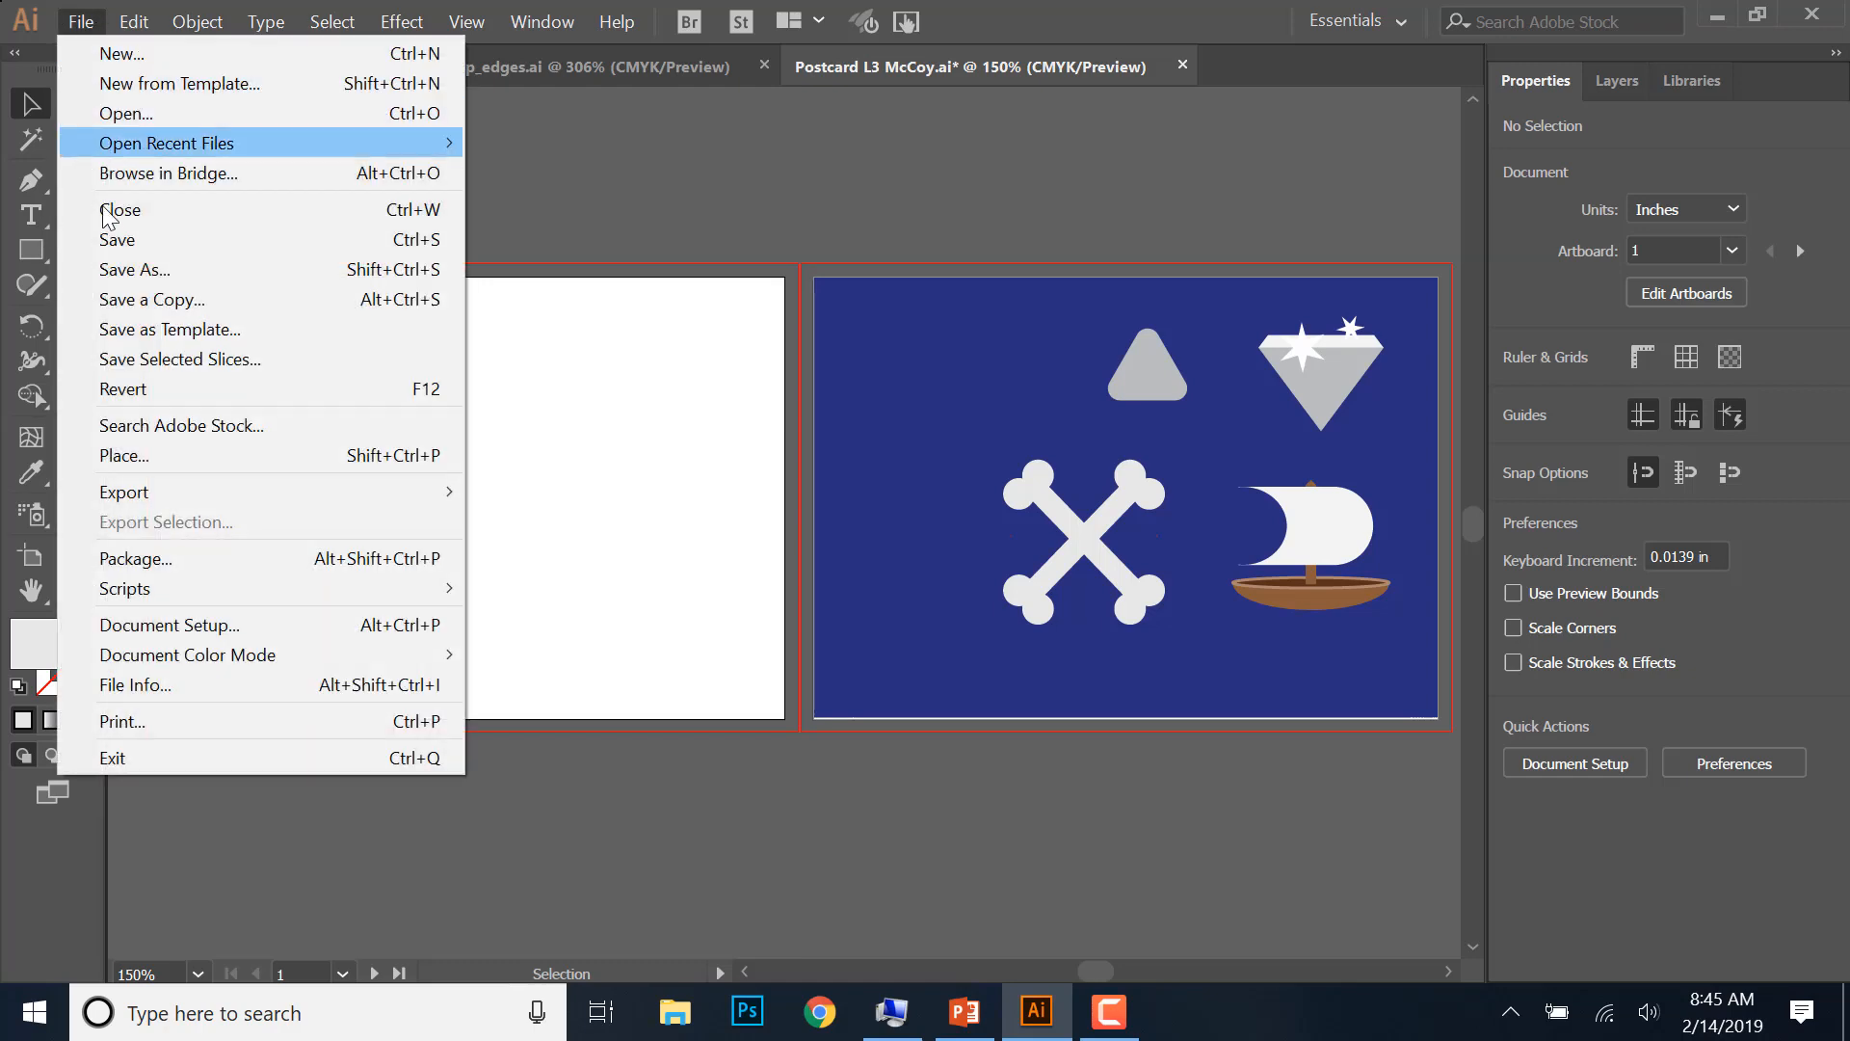
pyautogui.click(162, 465)
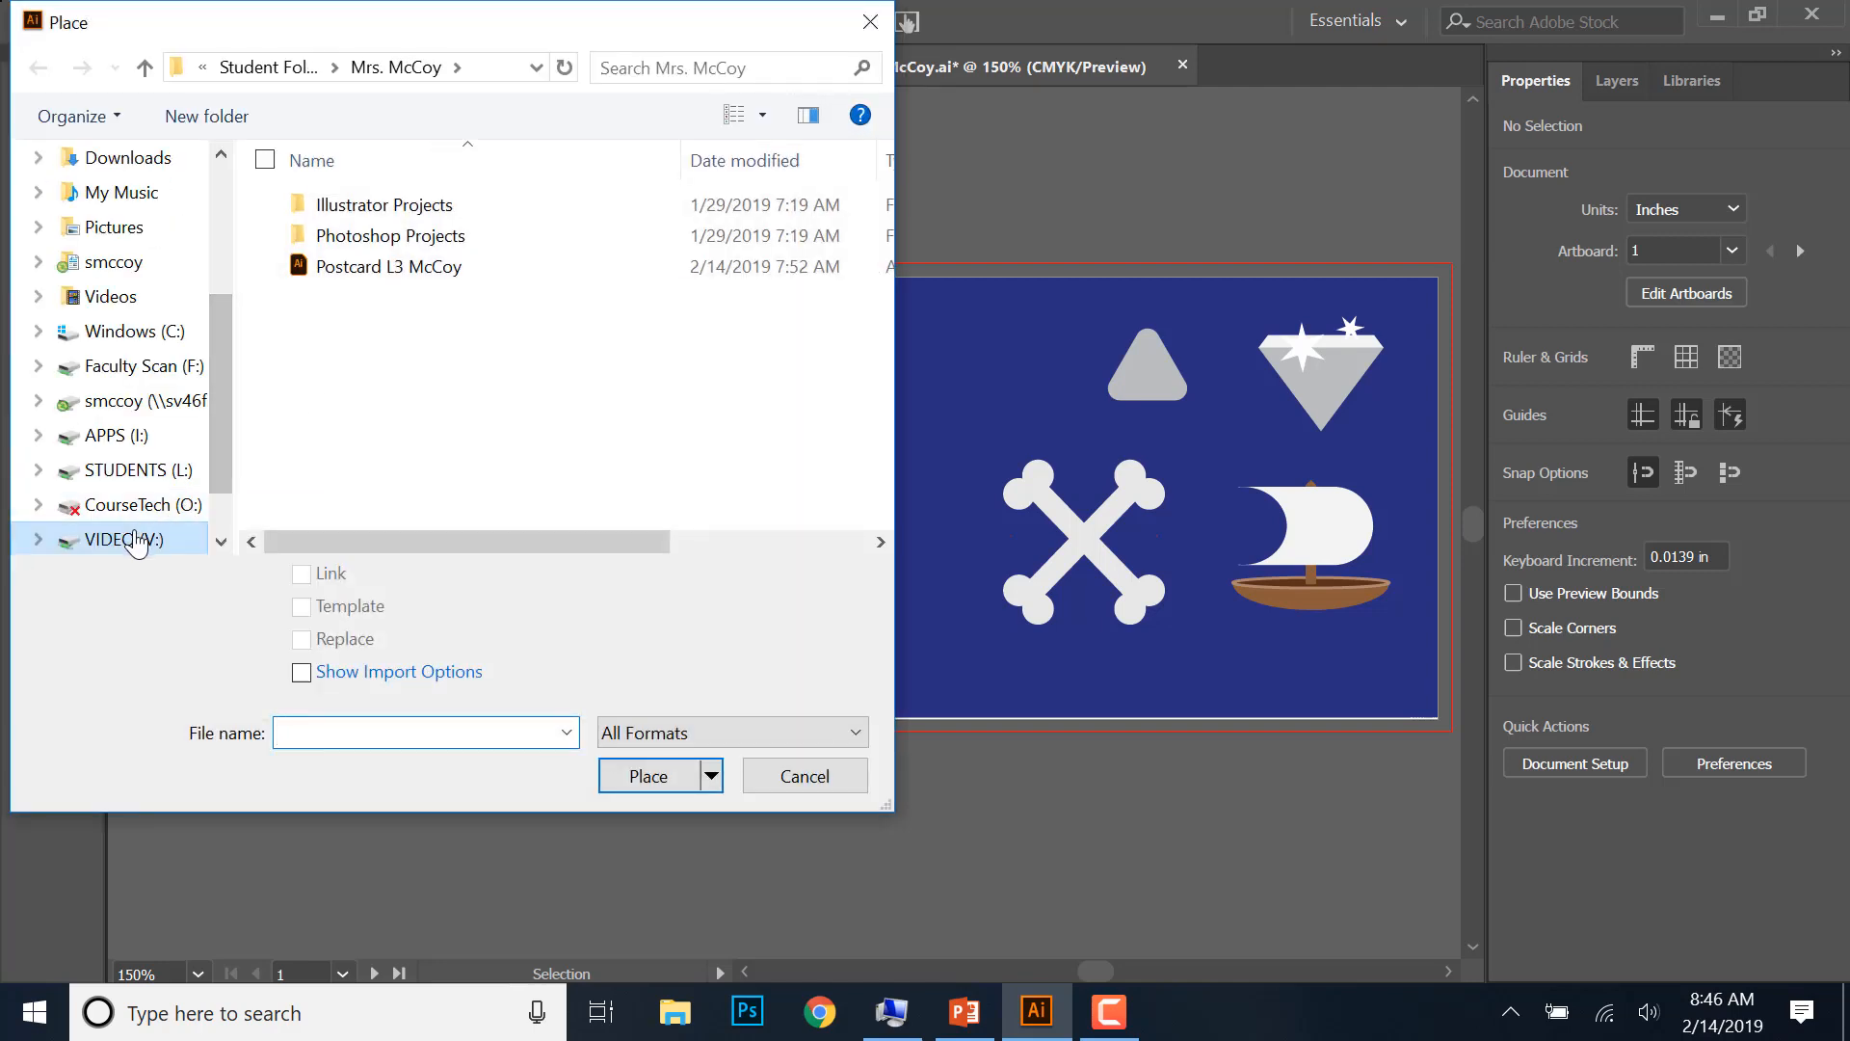
pyautogui.click(99, 540)
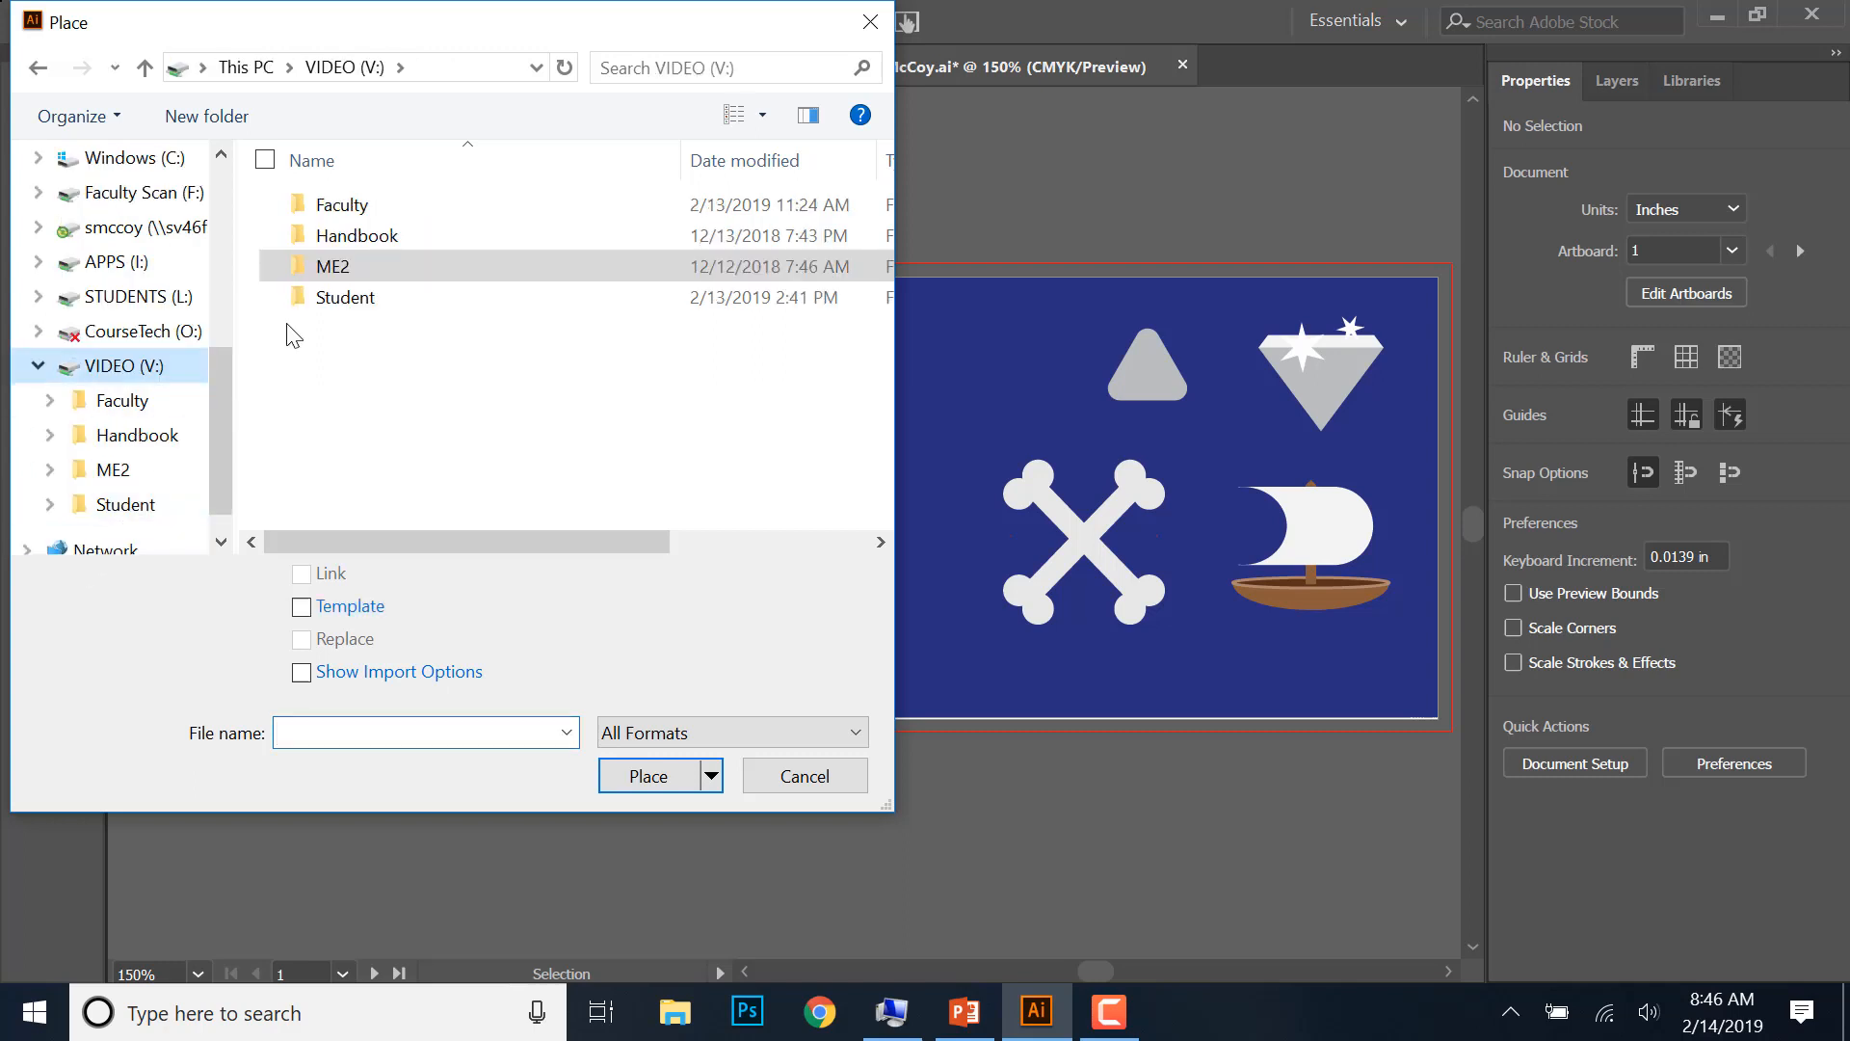
pyautogui.doubleClick(373, 268)
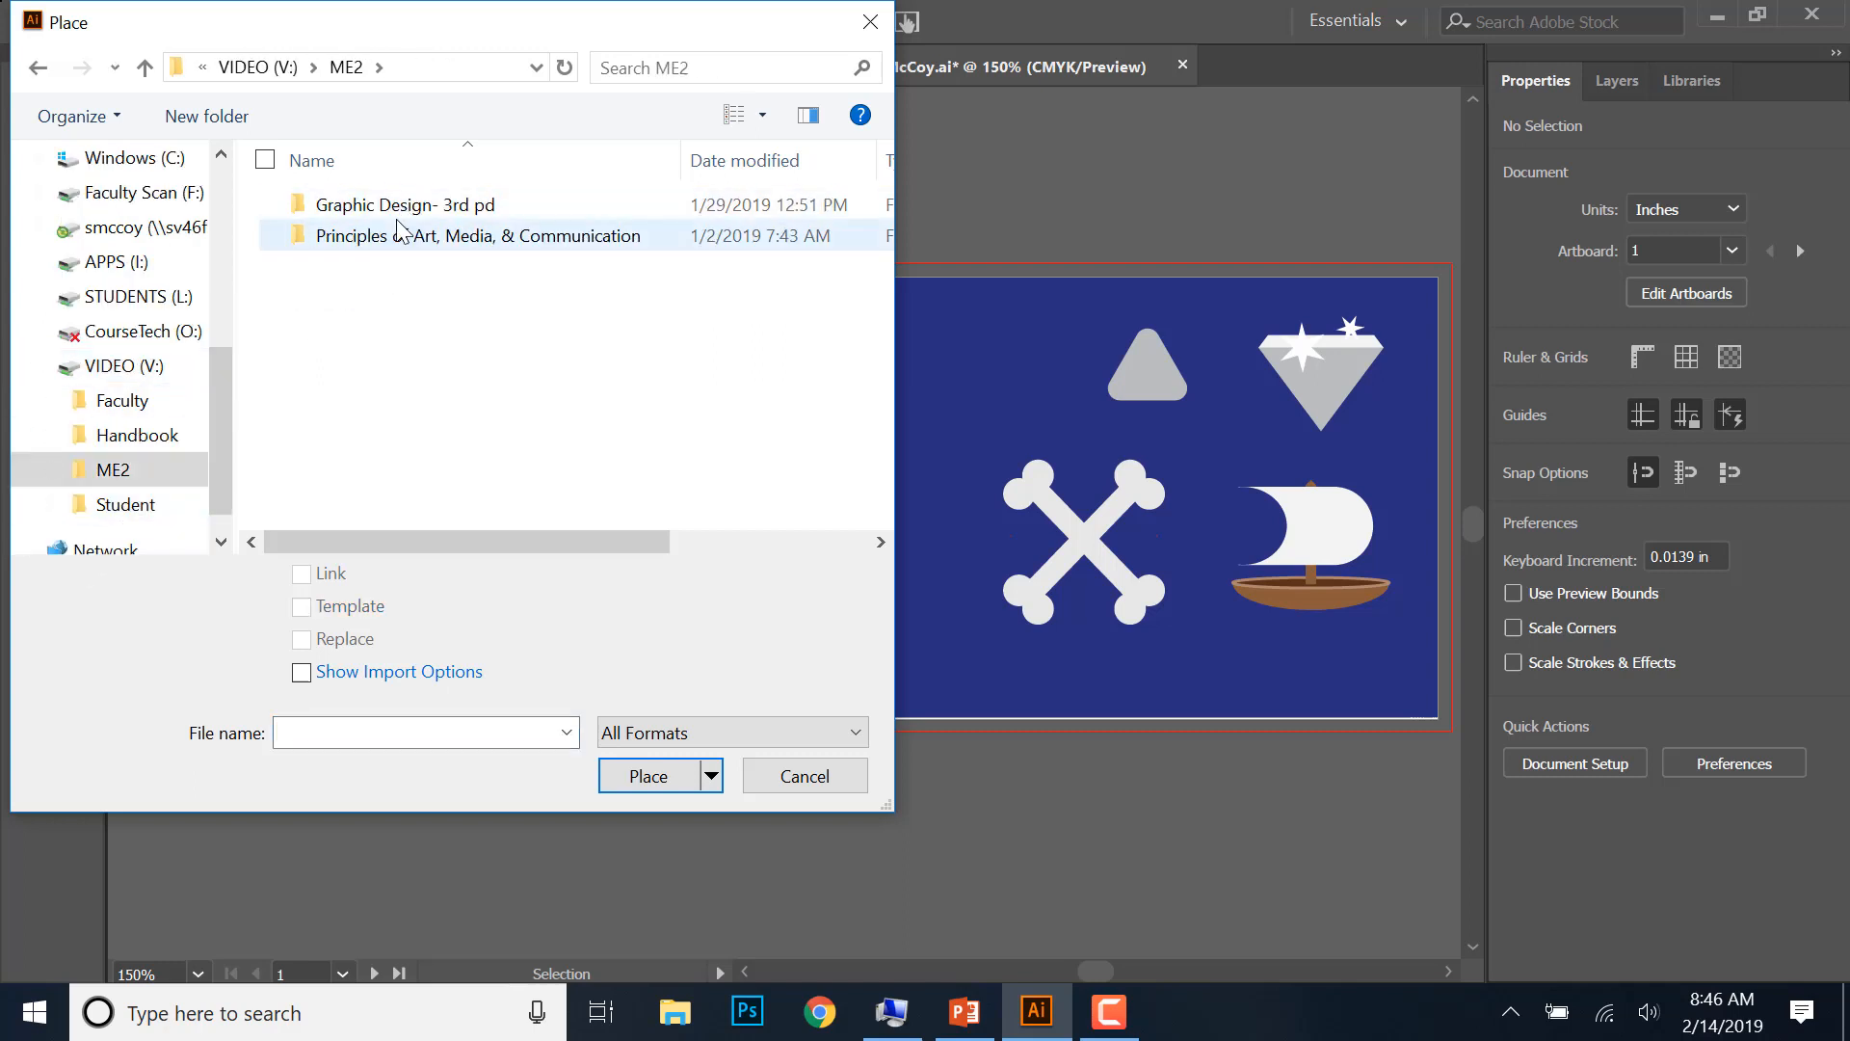
pyautogui.doubleClick(390, 236)
pyautogui.doubleClick(366, 328)
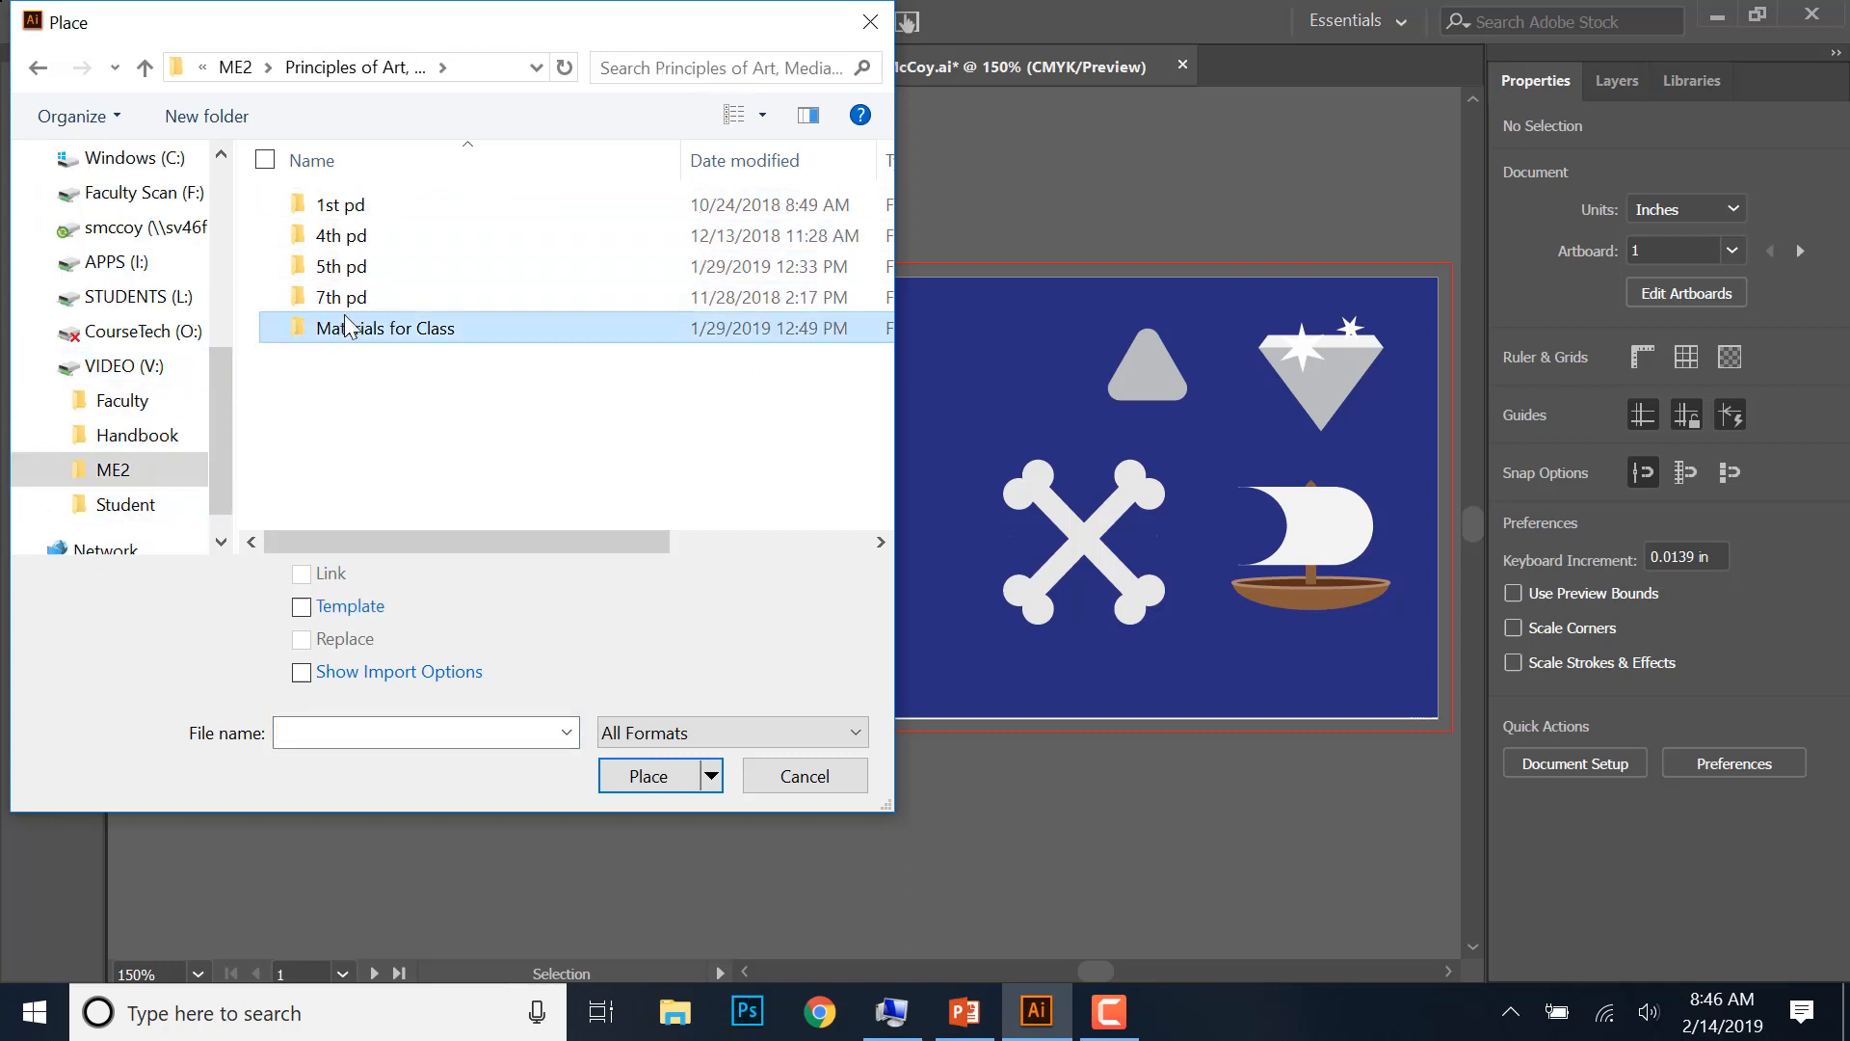
# - Place the linked island image from Illustrator Lessons, Lesson03 at the upper-left bleed corner of the blank artboard
pyautogui.click(362, 245)
pyautogui.doubleClick(362, 241)
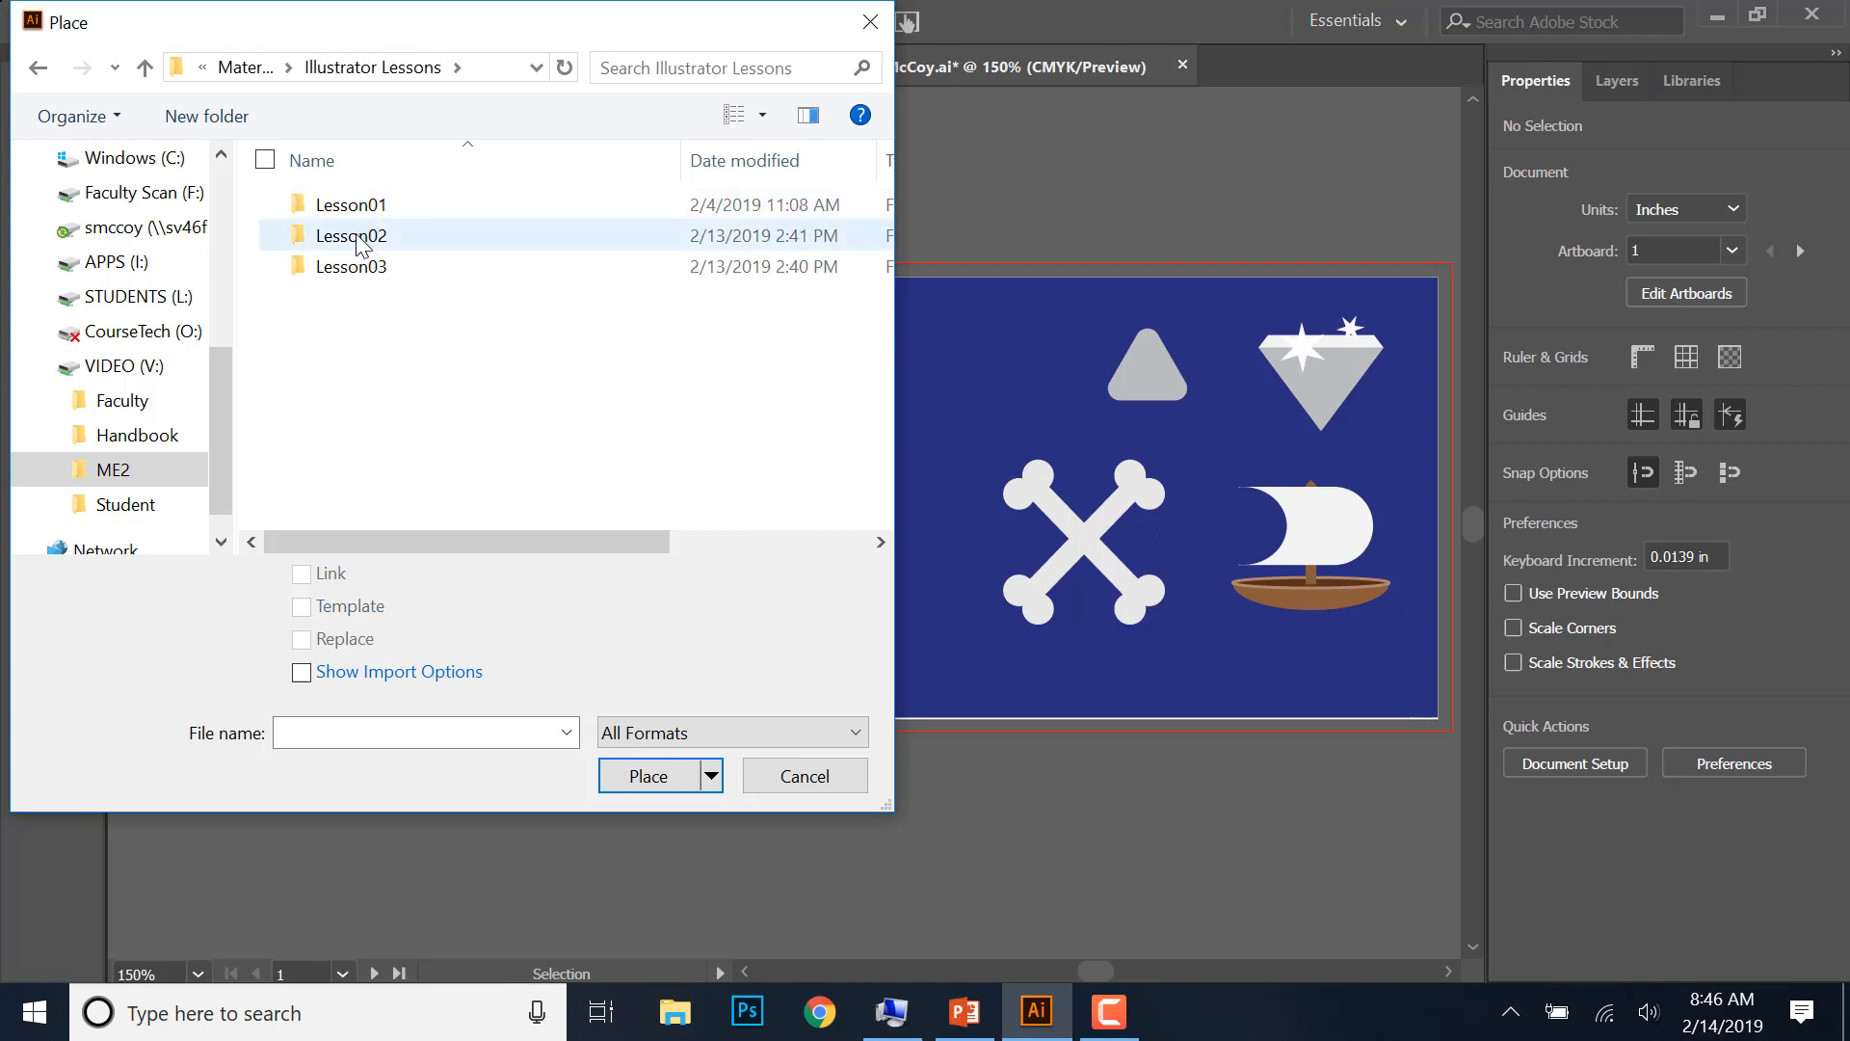
pyautogui.doubleClick(360, 266)
pyautogui.click(349, 206)
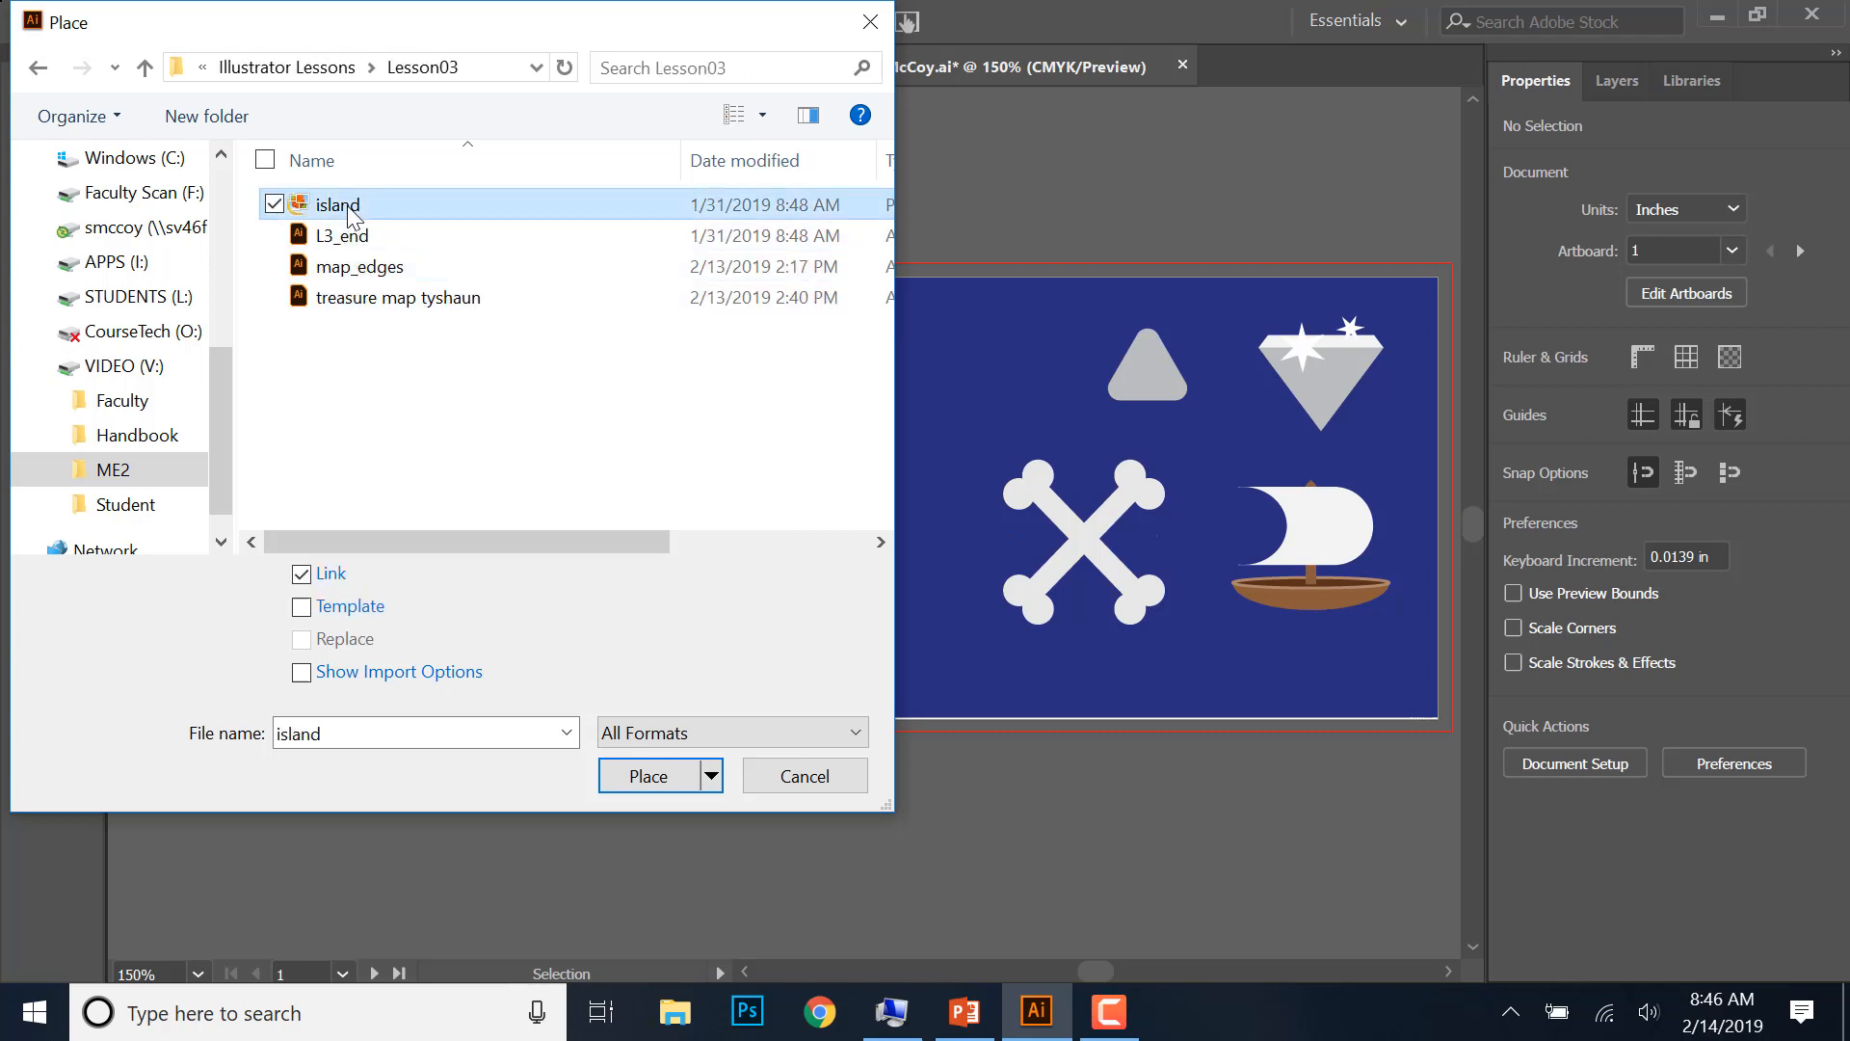
pyautogui.click(617, 777)
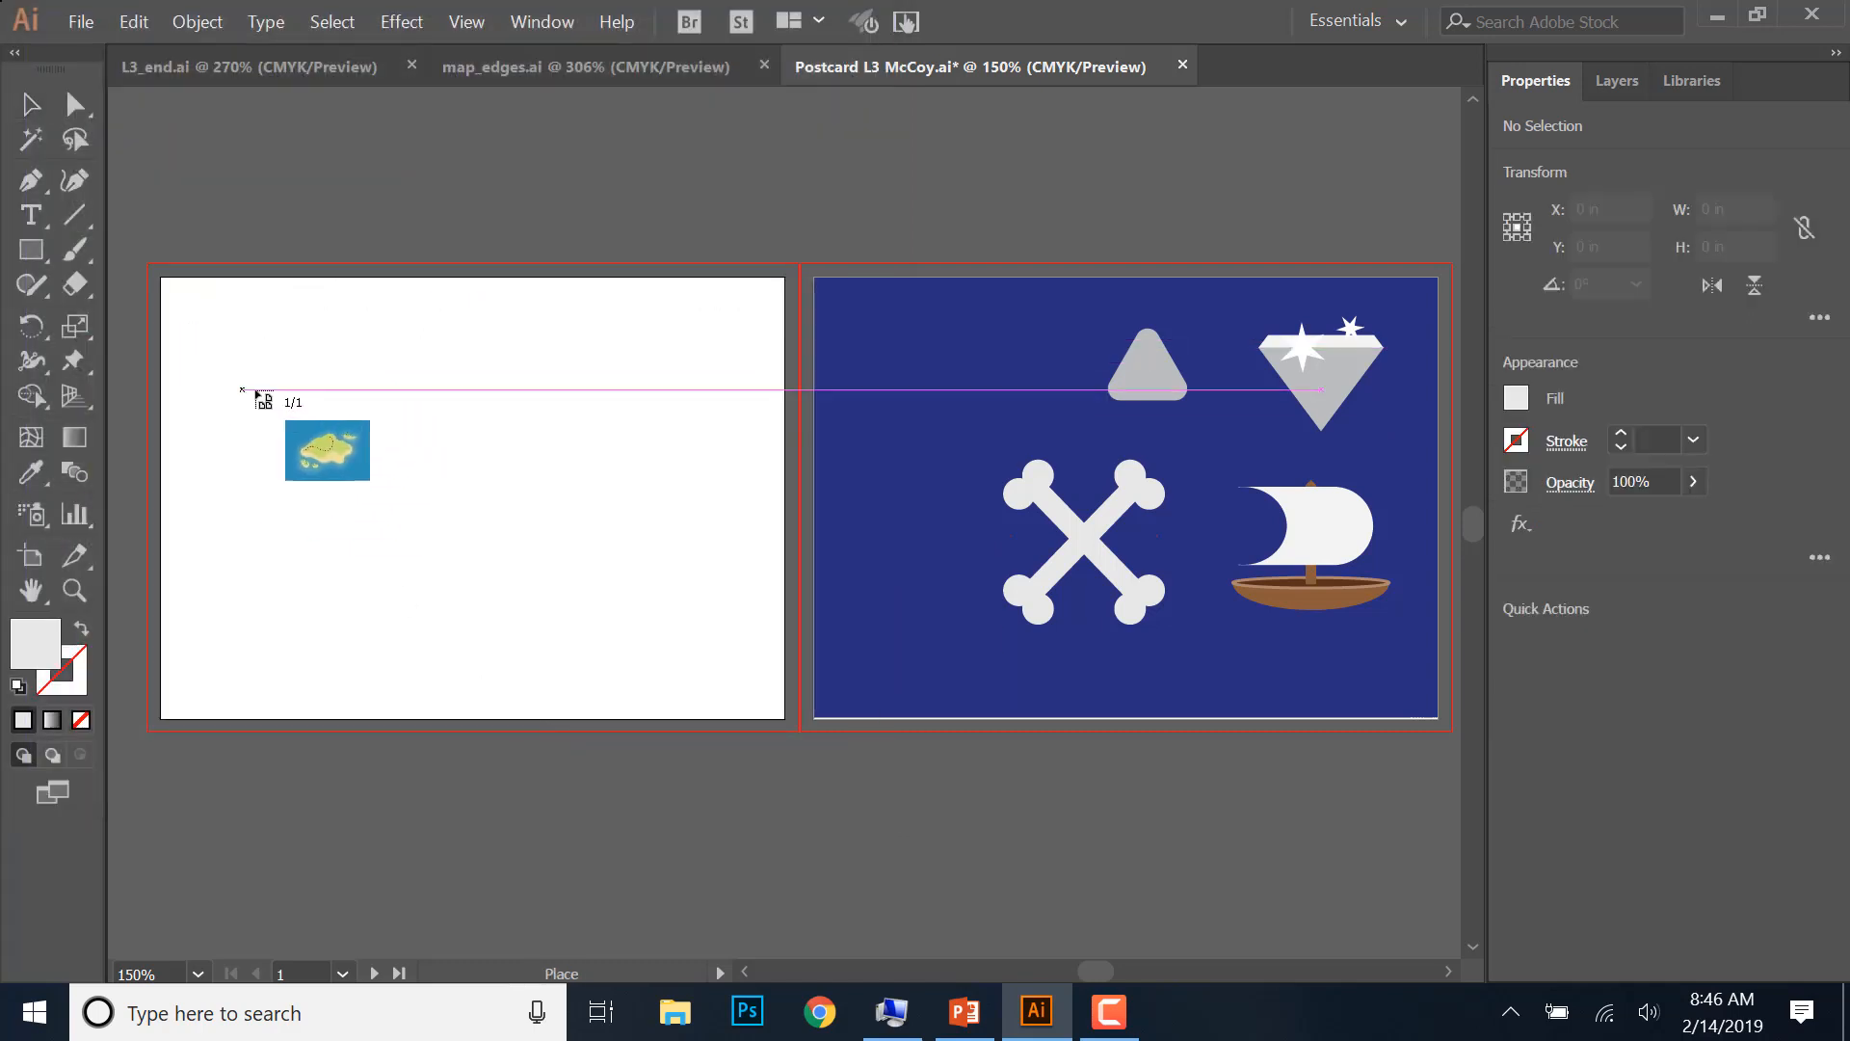
pyautogui.click(150, 267)
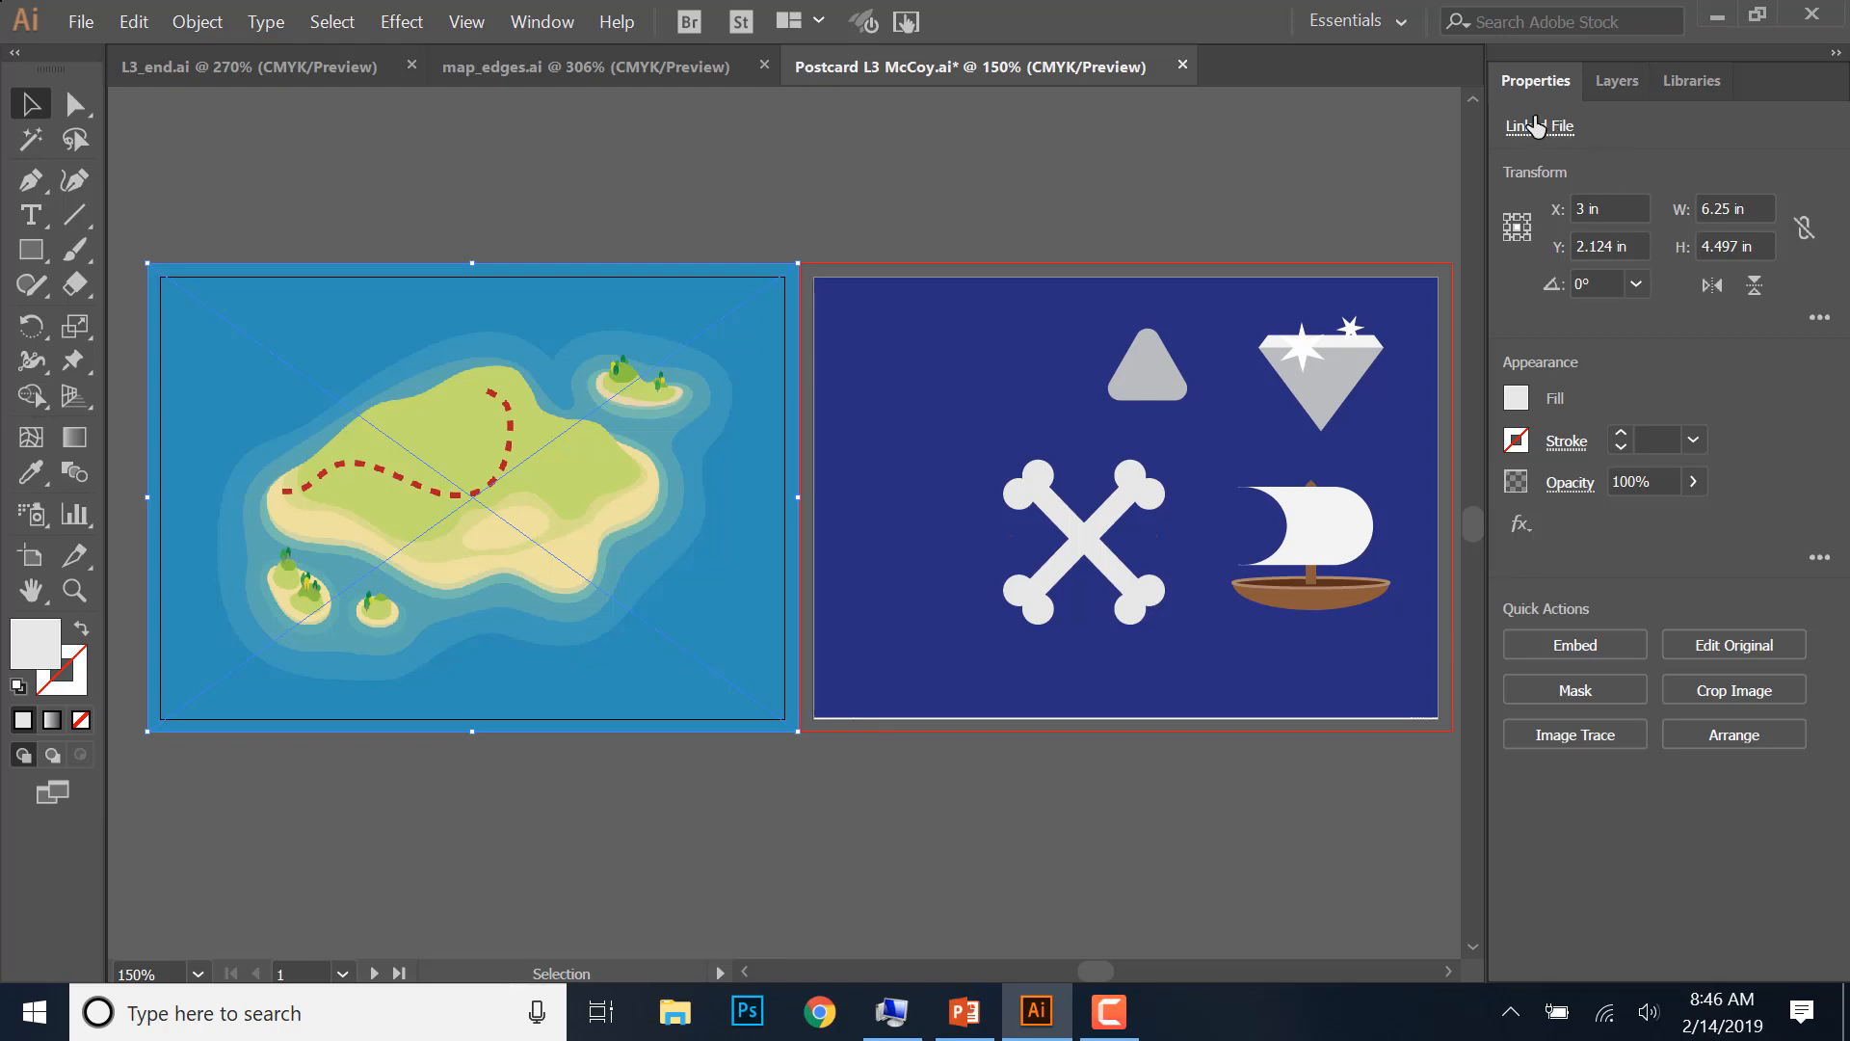
# - Apply Image Trace to the placed island image using the 6 Colors preset
pyautogui.click(1584, 734)
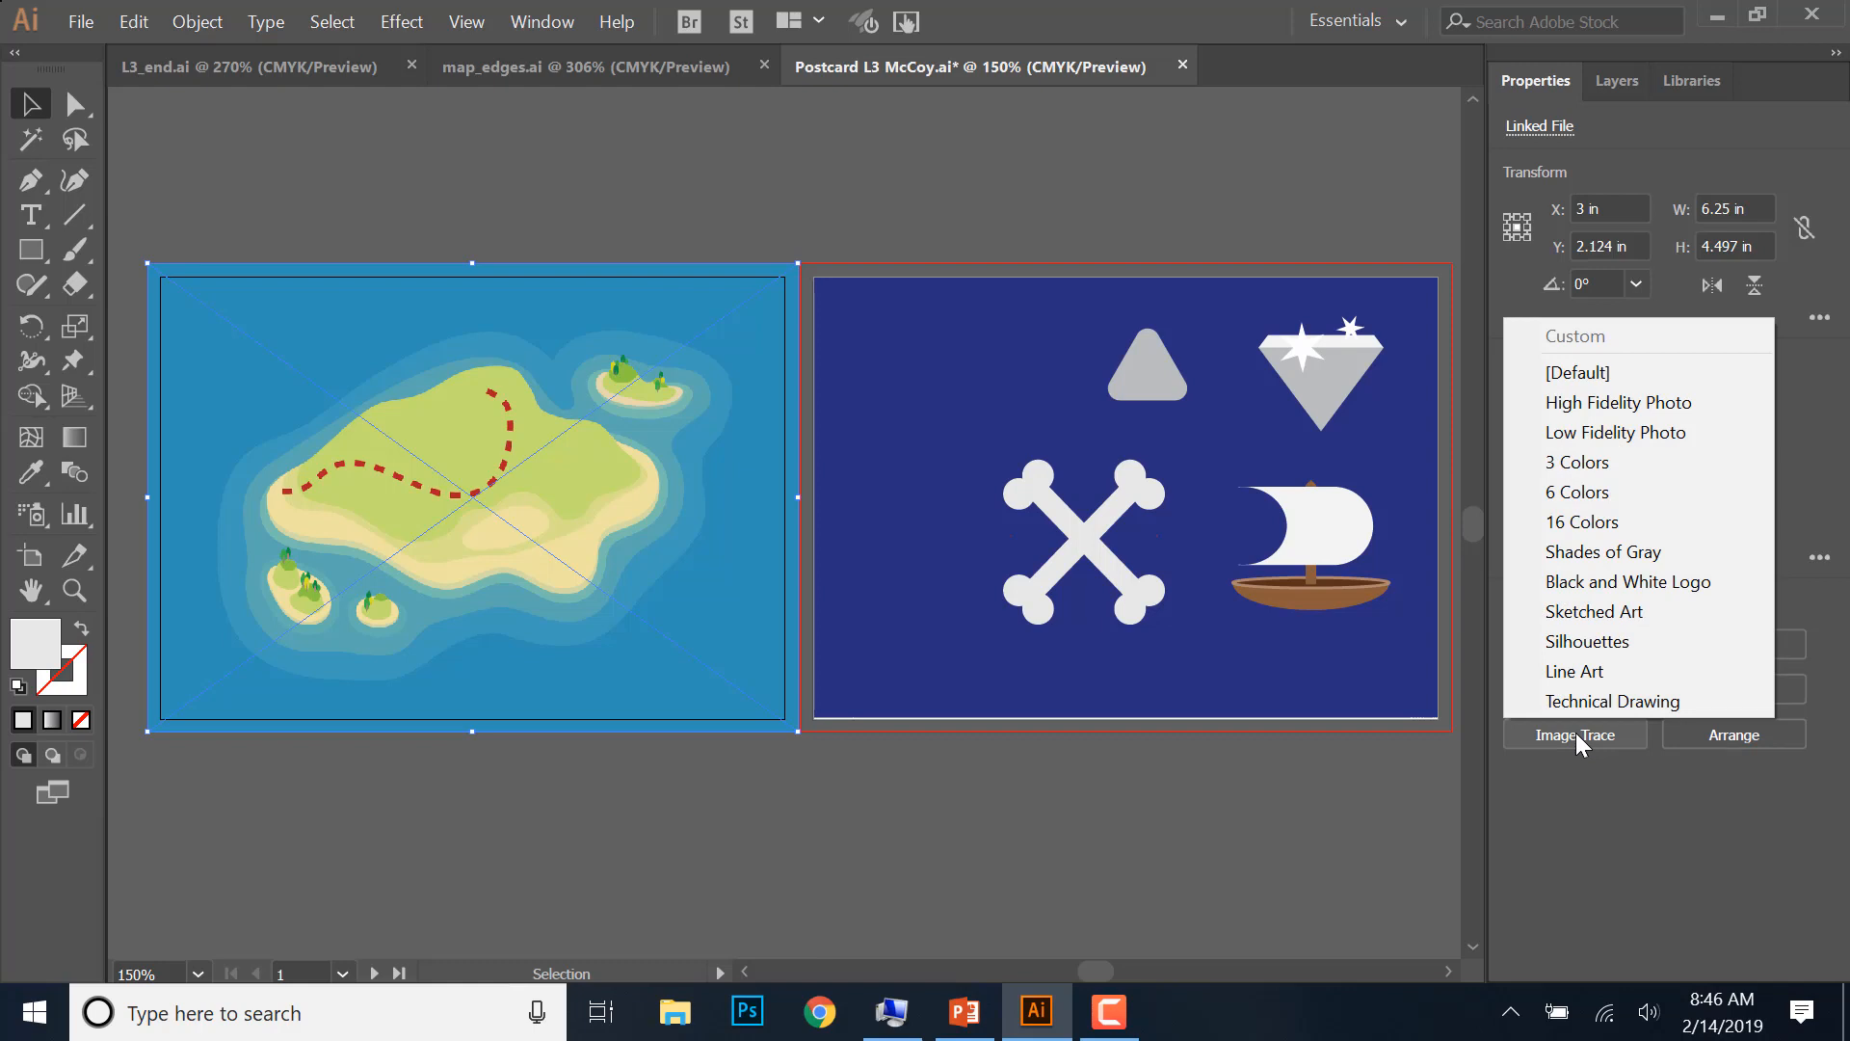
pyautogui.click(1566, 493)
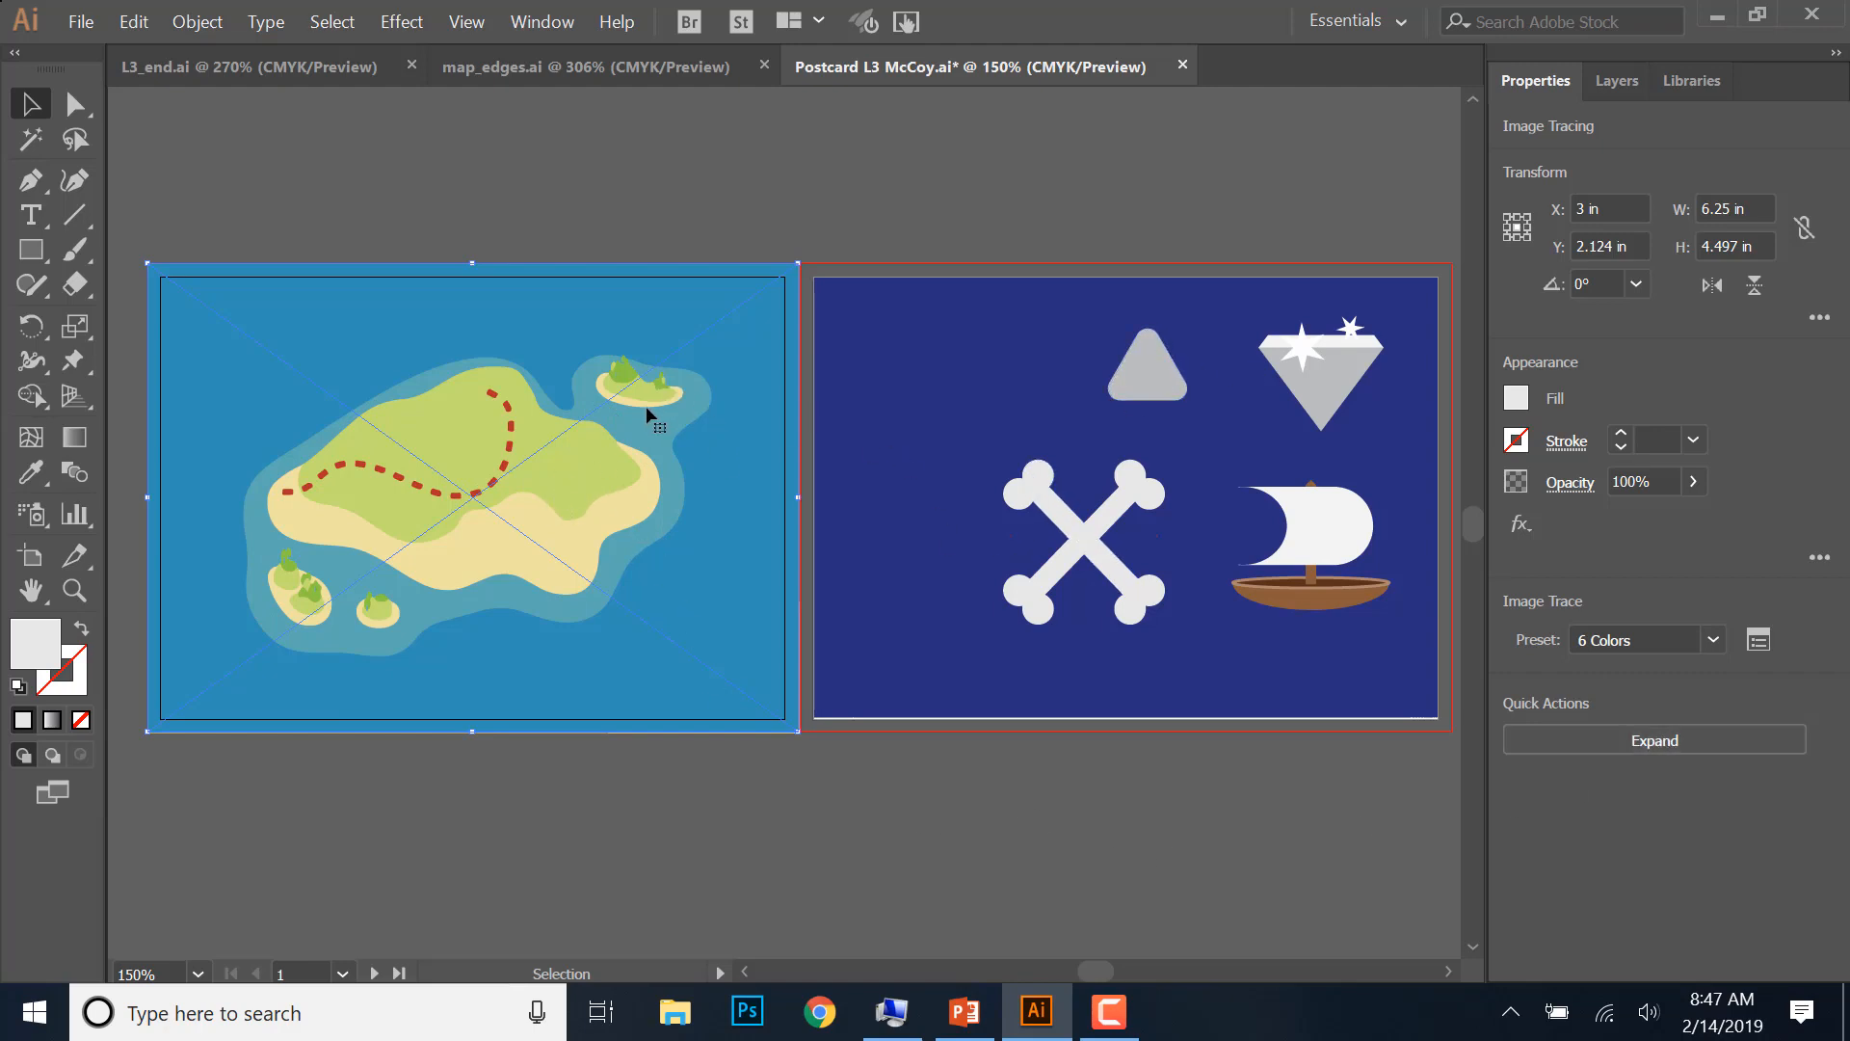
# - Try the Black and White Logo, Silhouettes, High Fidelity Photo and Low Fidelity Photo presets on the island tracing
pyautogui.click(1717, 639)
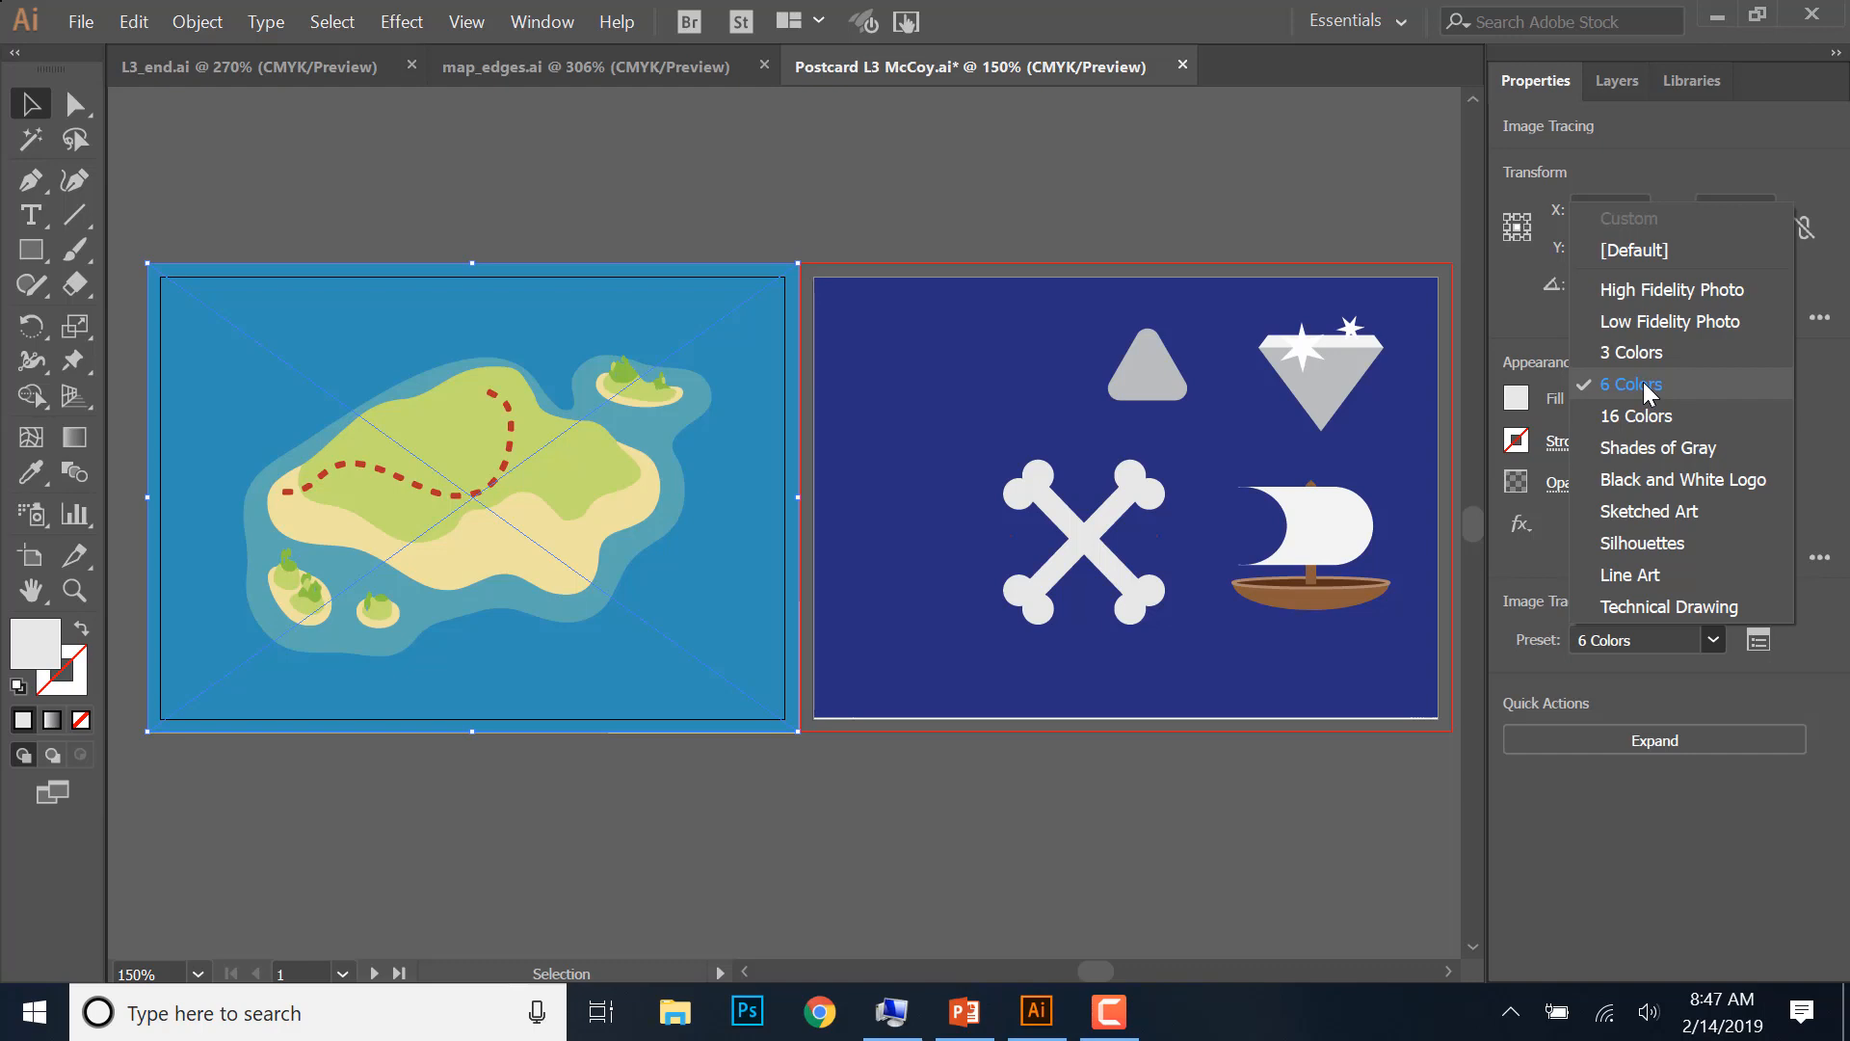
pyautogui.click(1653, 479)
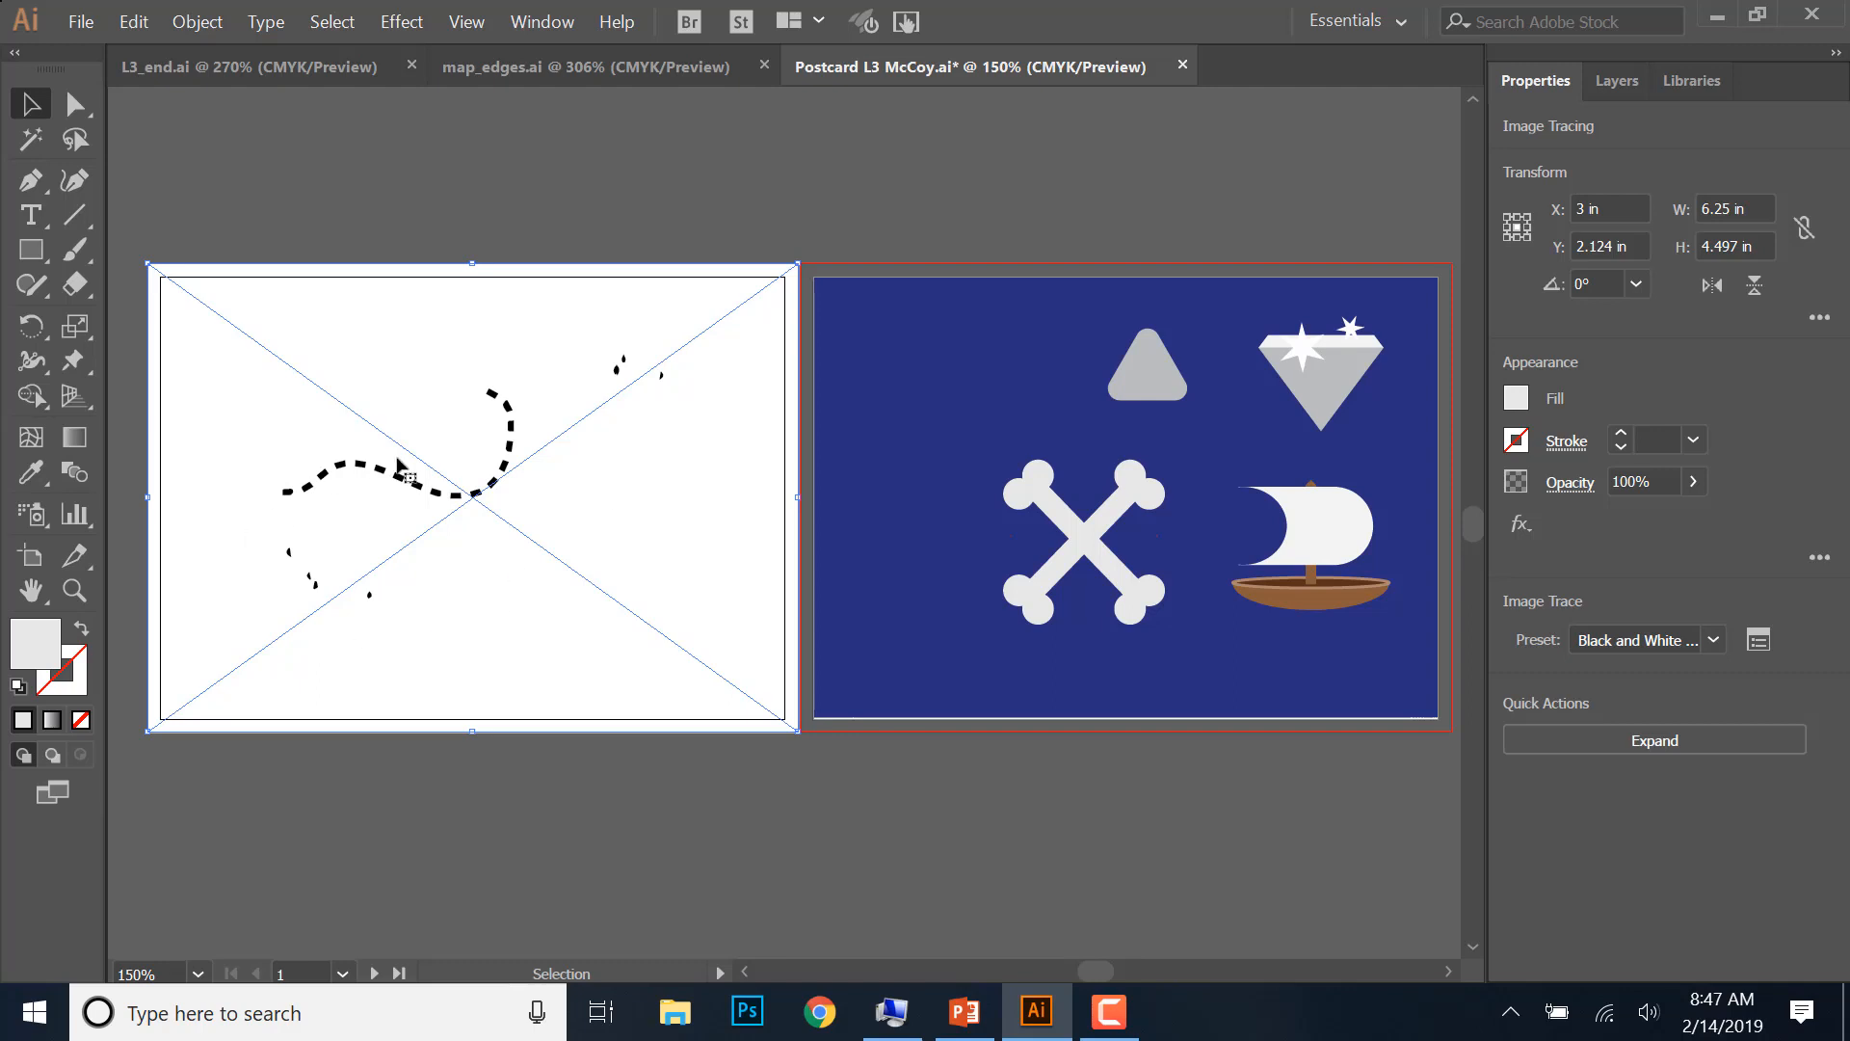
pyautogui.click(1713, 641)
pyautogui.click(1665, 556)
pyautogui.click(1711, 640)
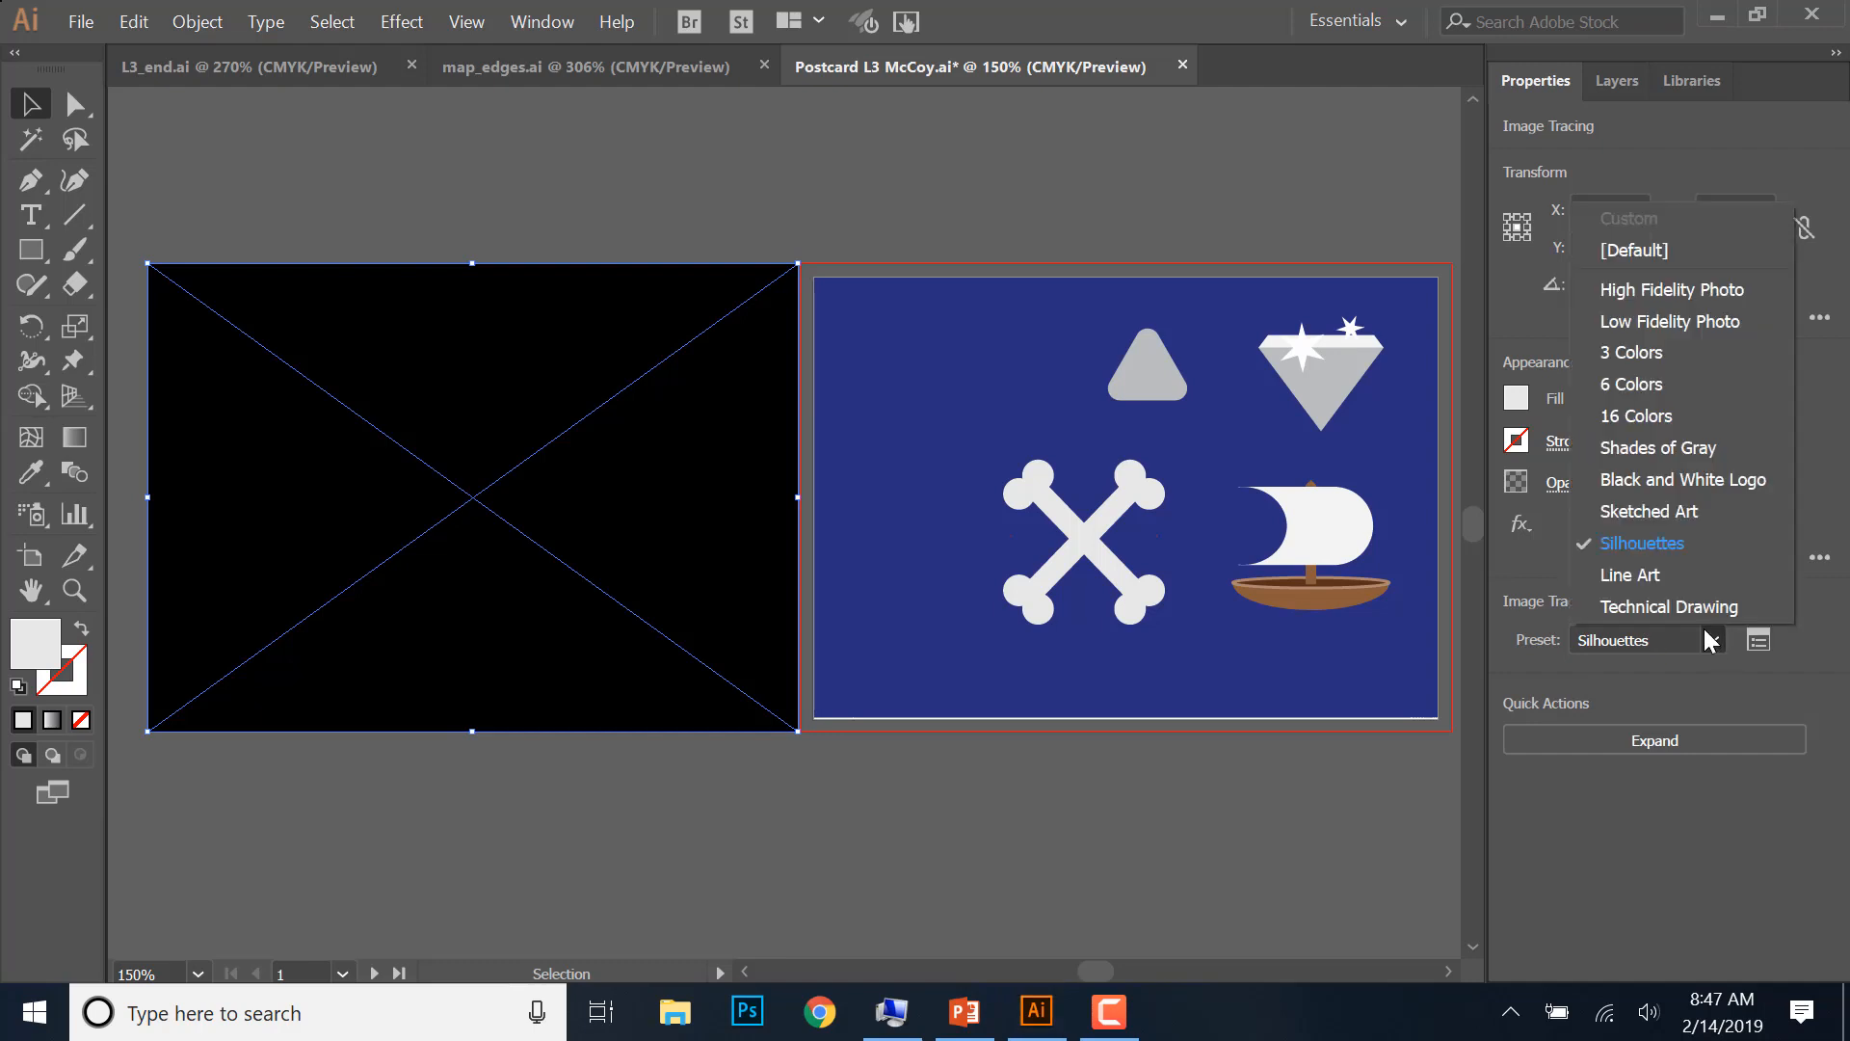
pyautogui.click(1627, 289)
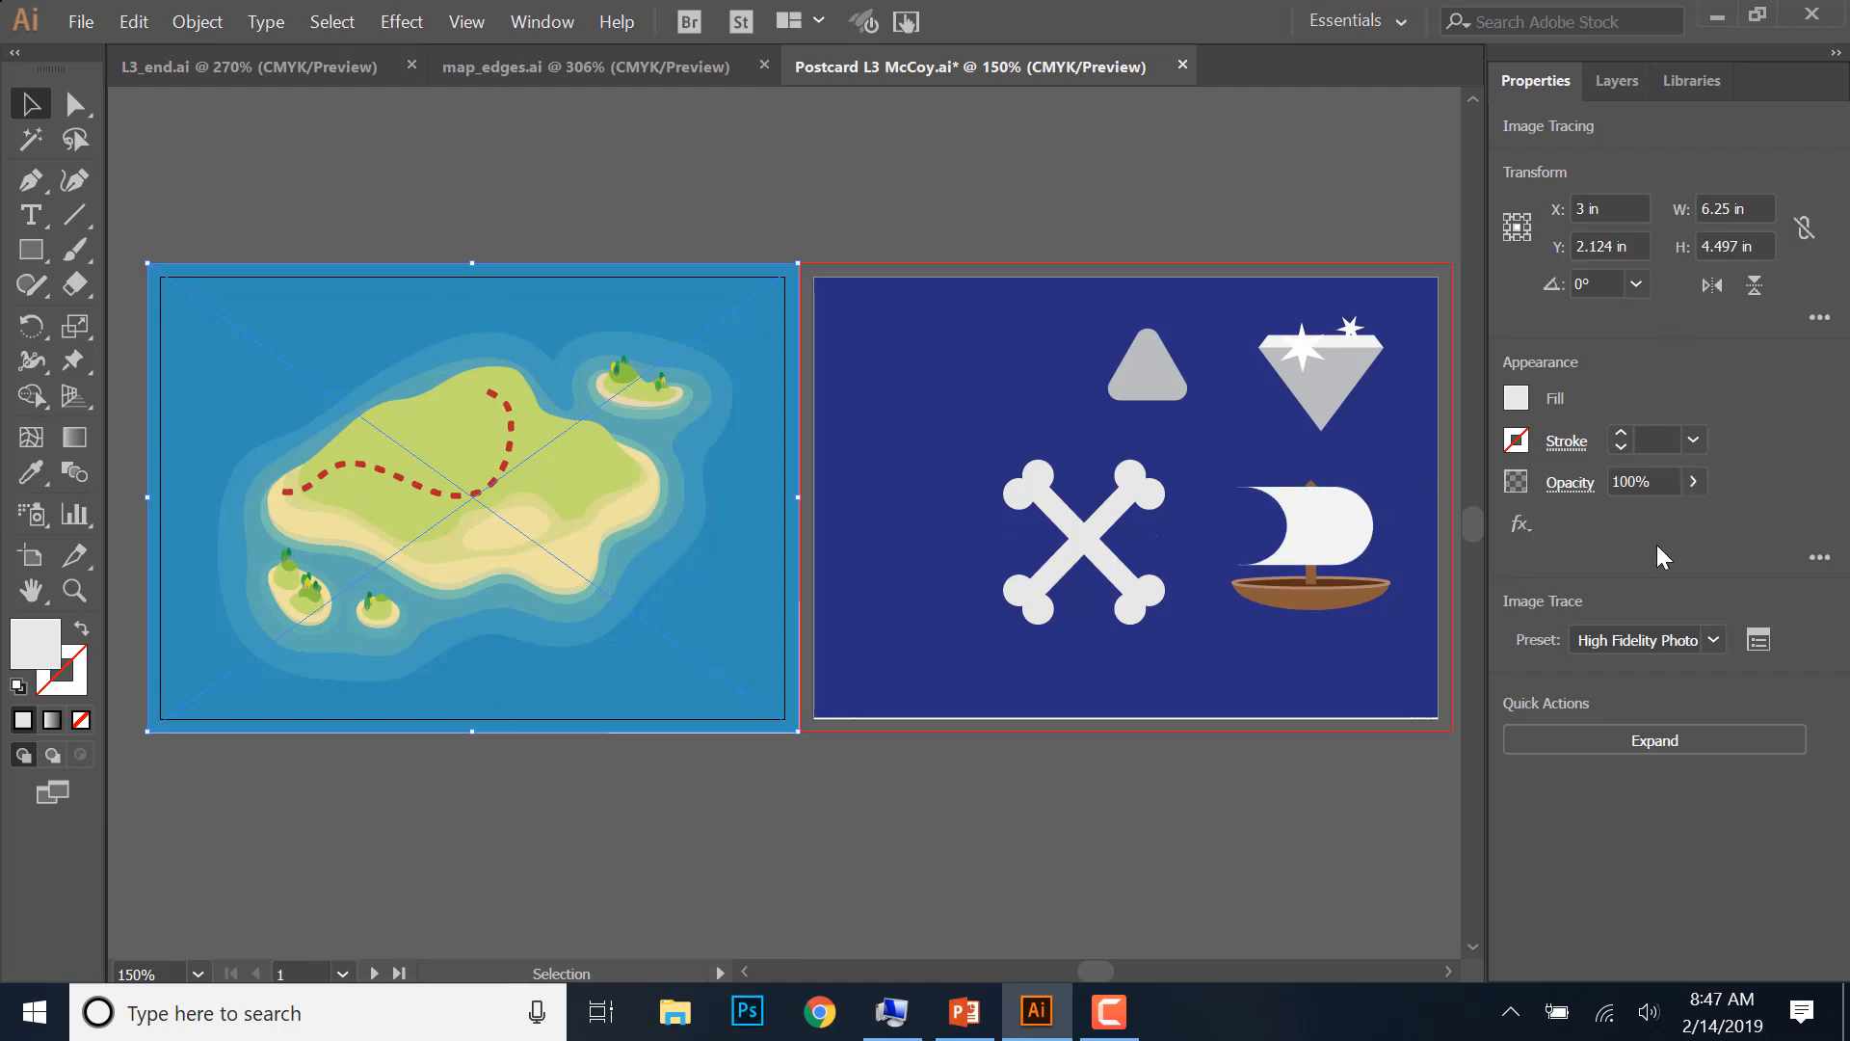
pyautogui.click(1713, 642)
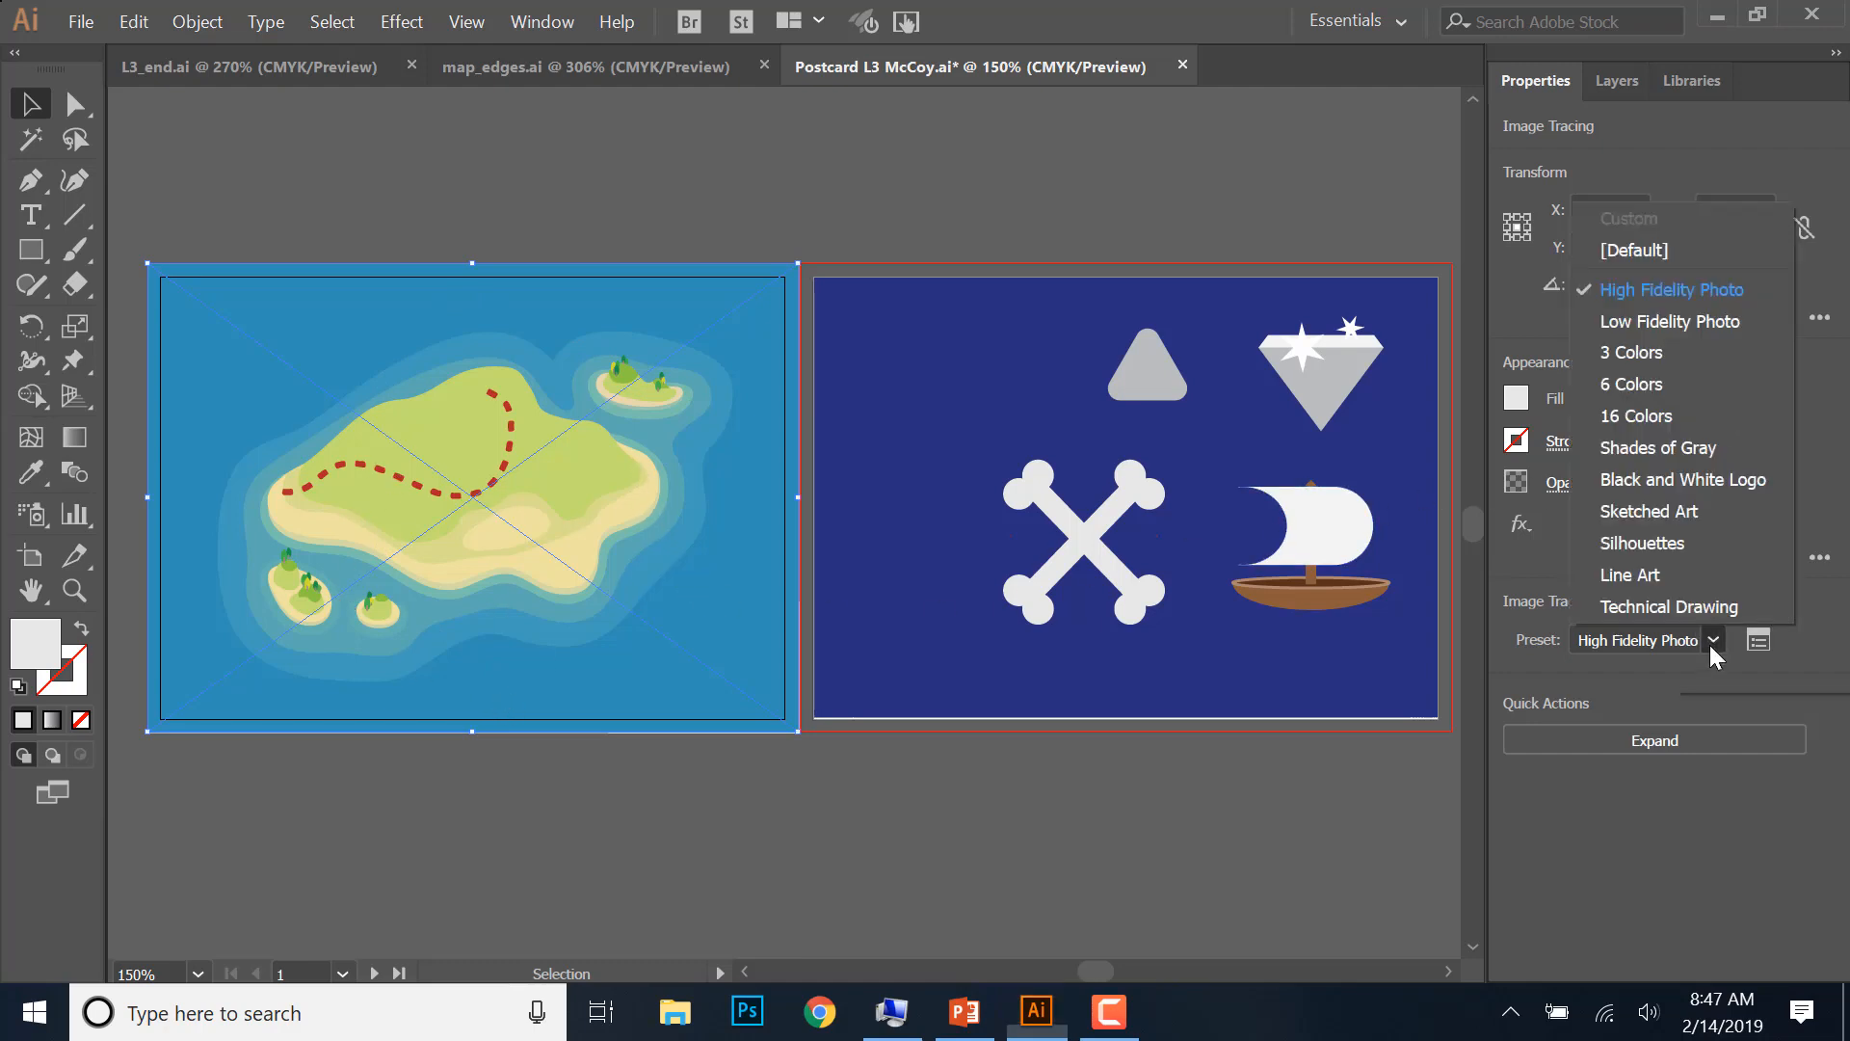
pyautogui.click(1645, 326)
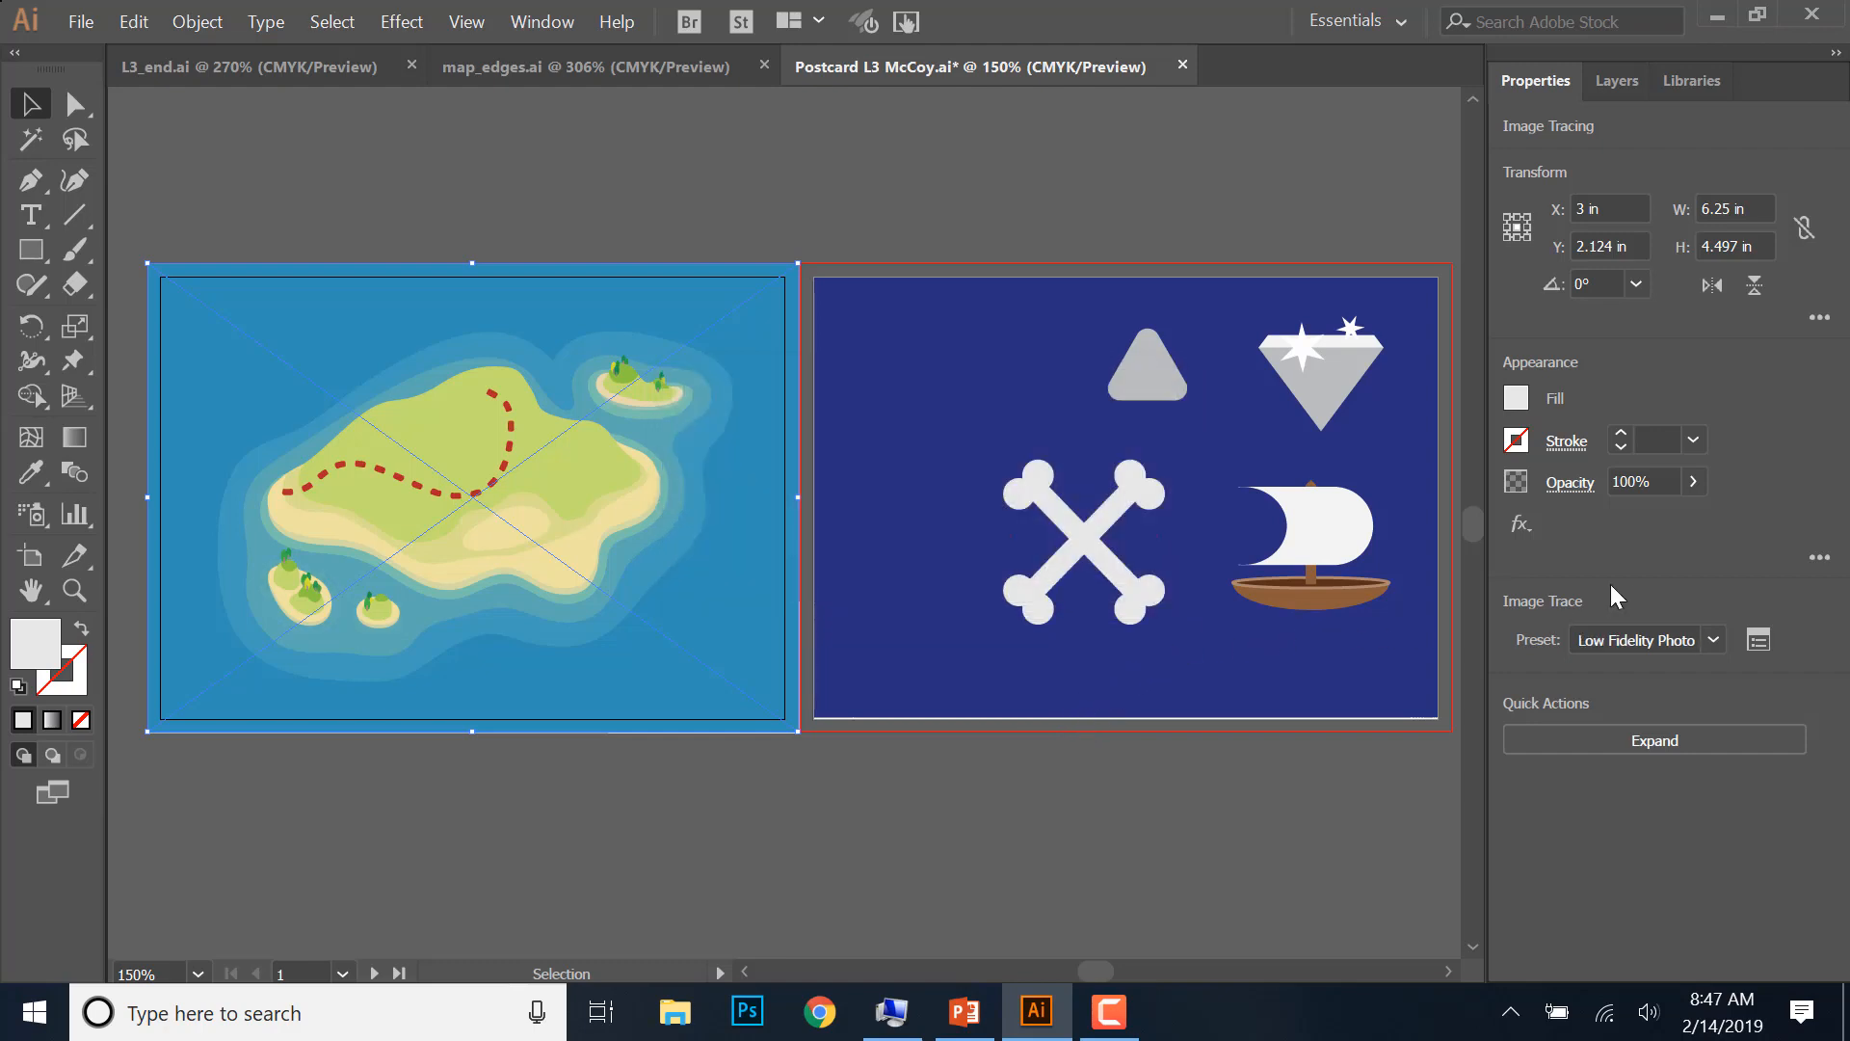
# - Open the detailed Image Trace settings and apply the Auto-Color preset to the island tracing
pyautogui.click(1758, 640)
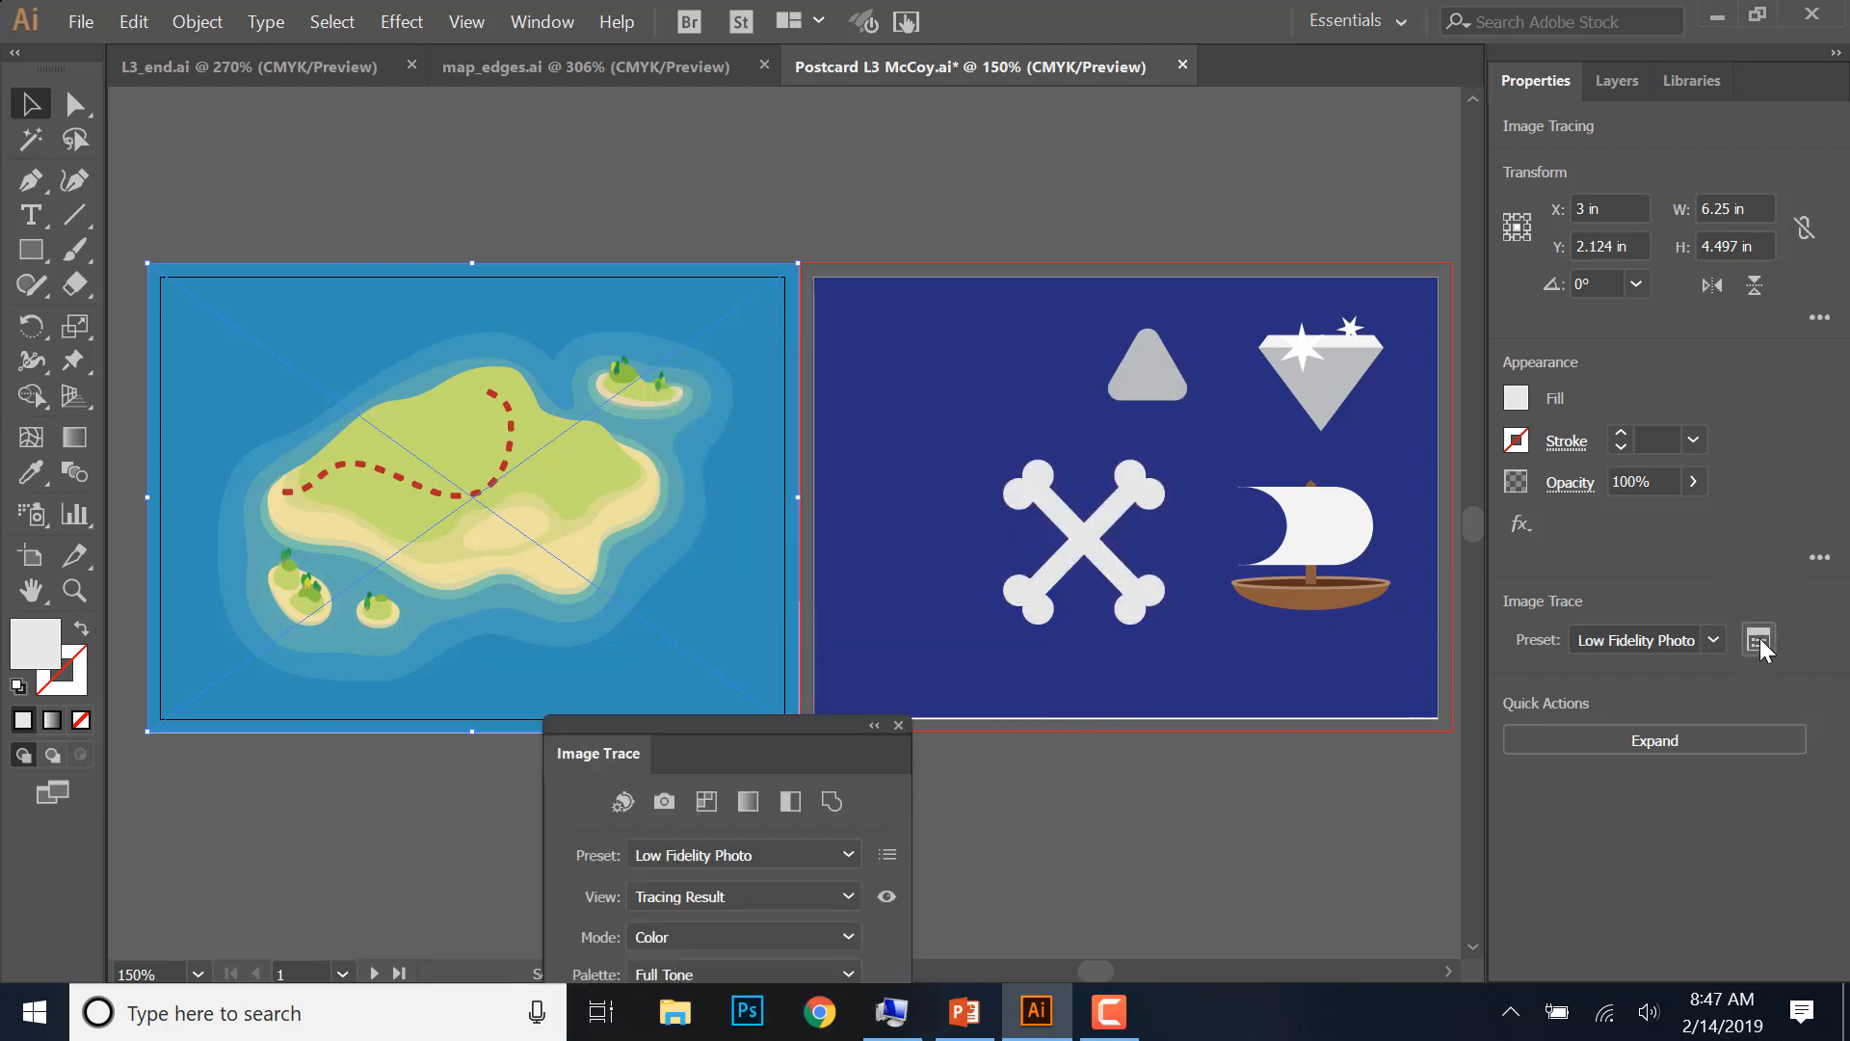
pyautogui.moveTo(765, 738); pyautogui.dragTo(707, 406)
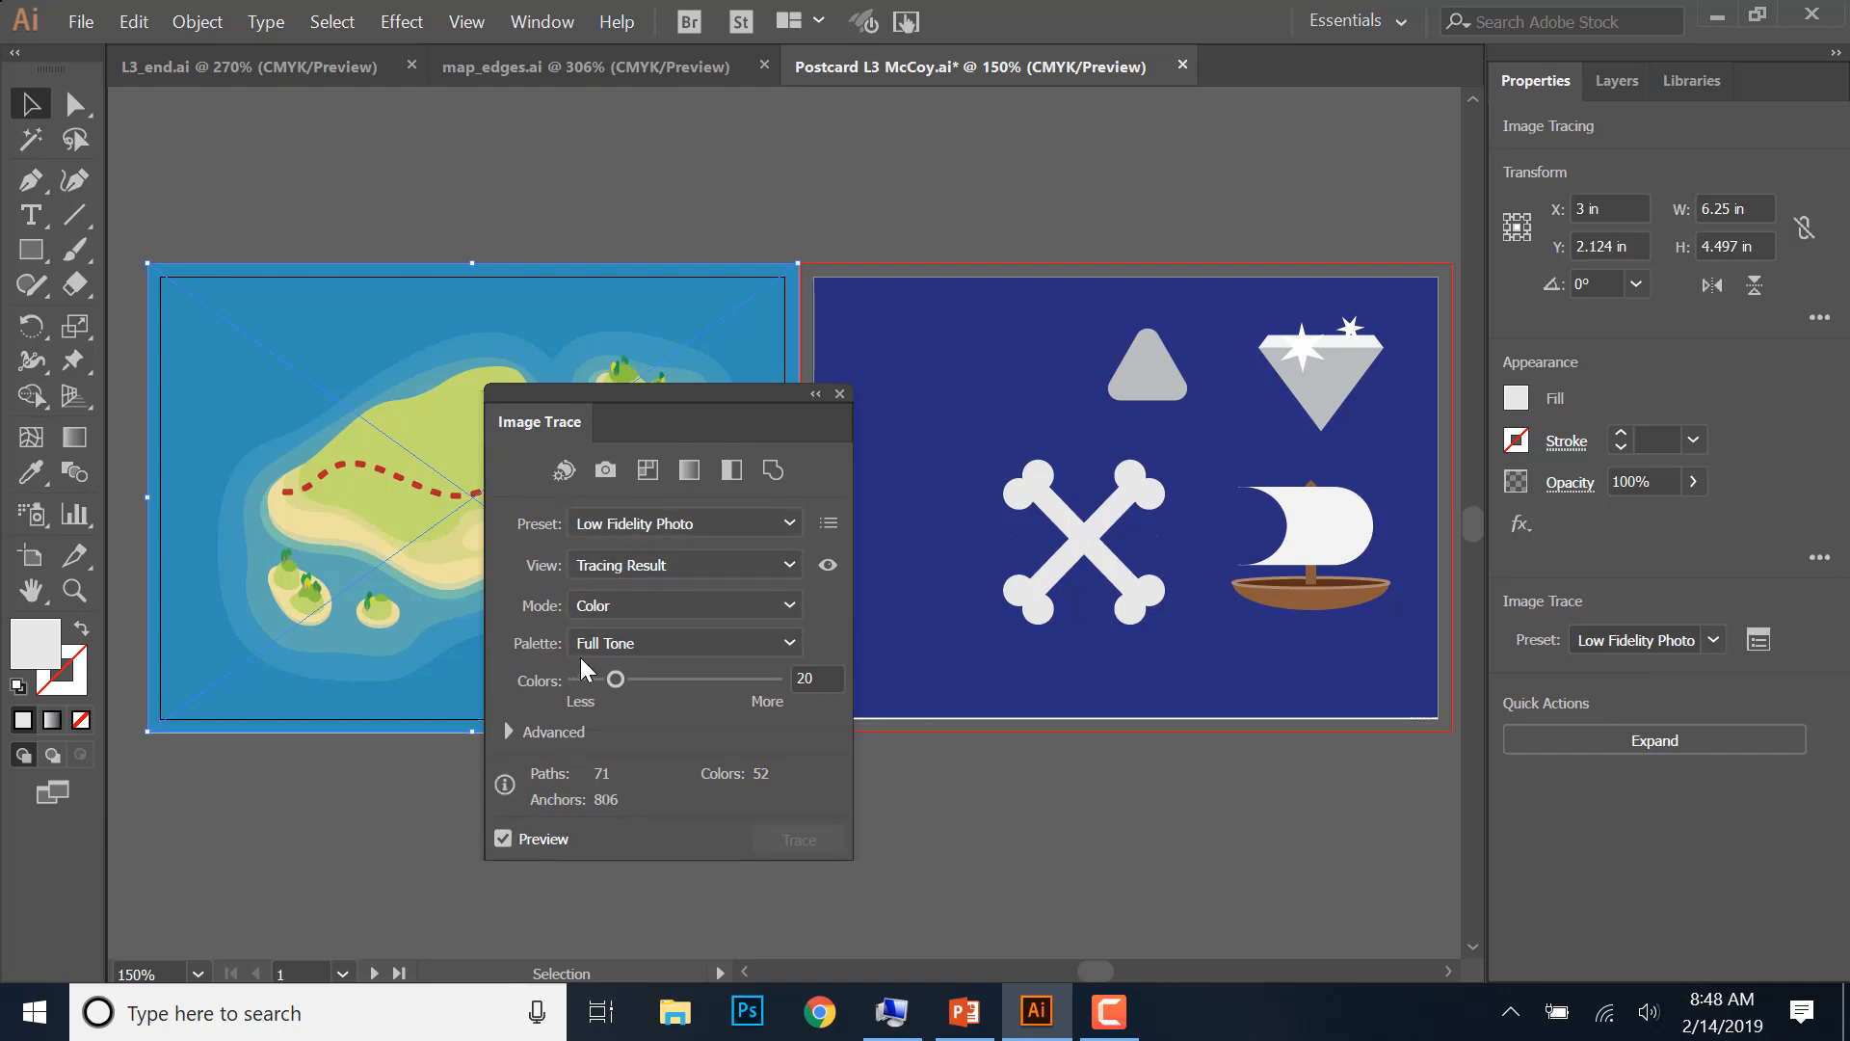
pyautogui.click(565, 471)
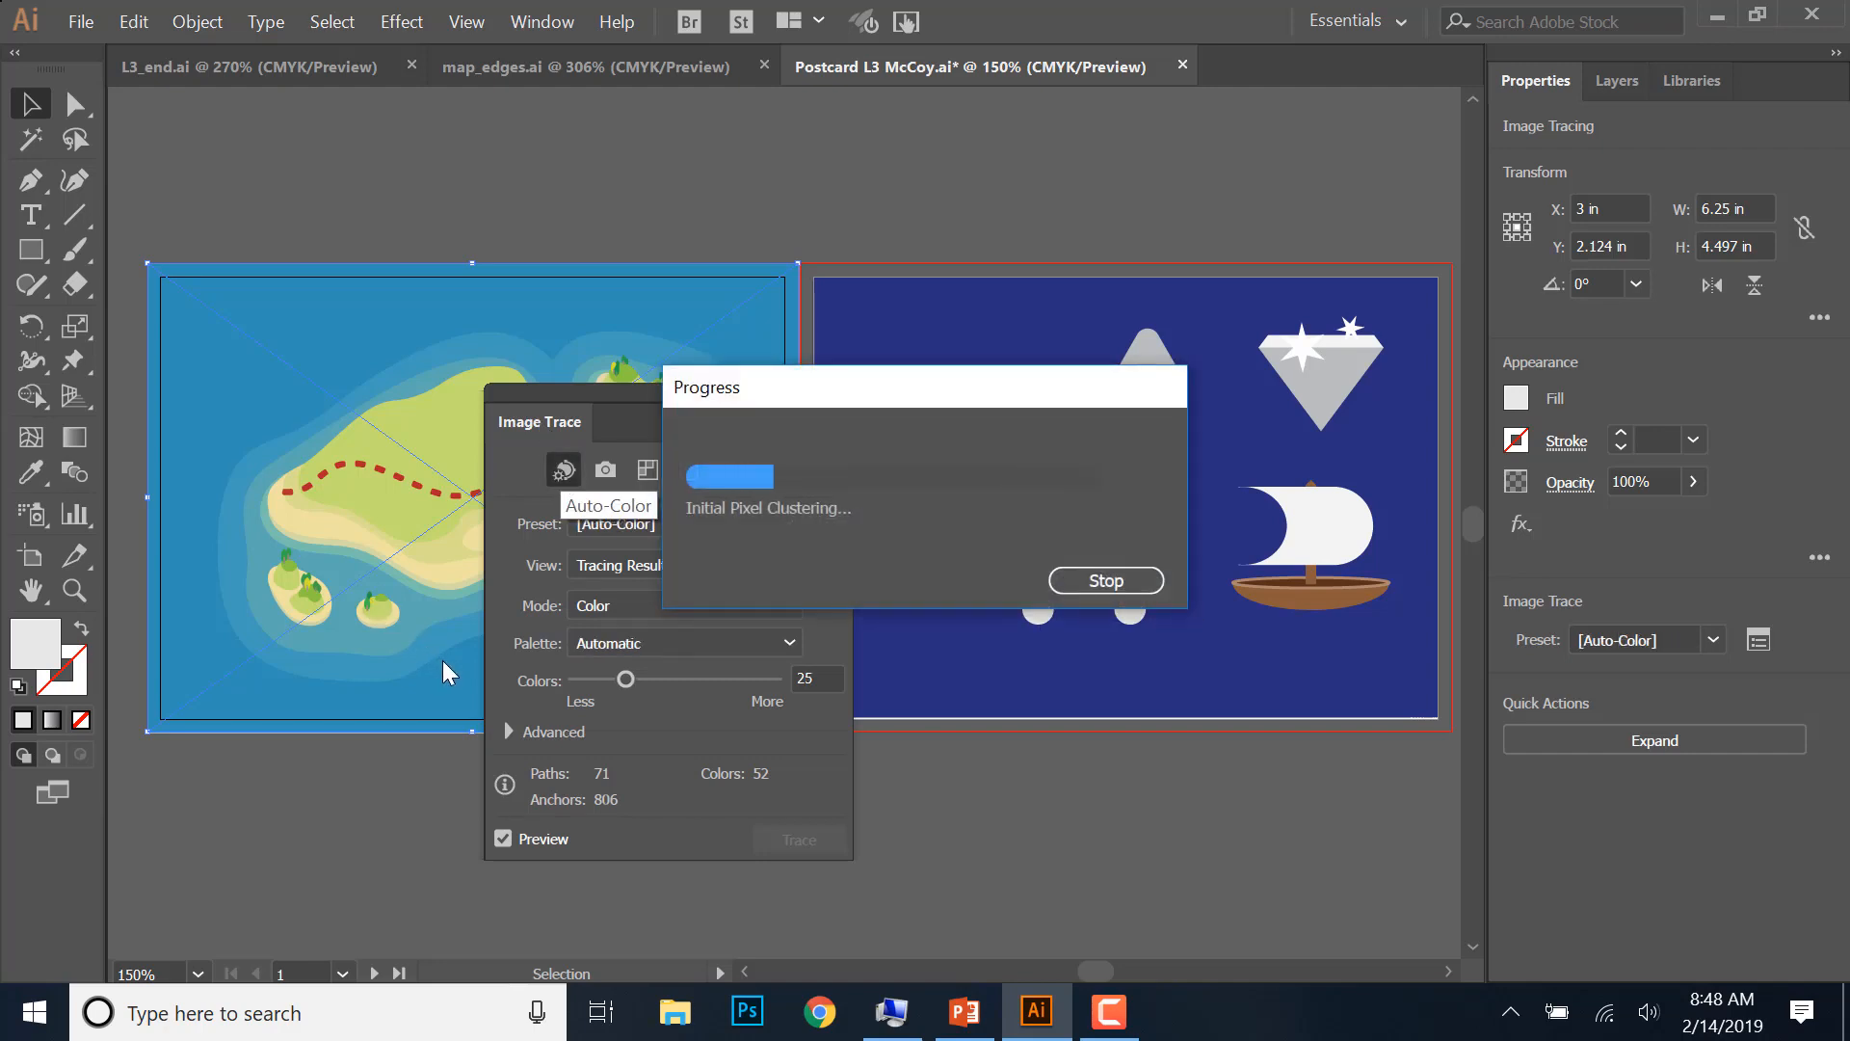
# - Set the island tracing's advanced Image Trace options to 25% Corners and 8 px Noise
pyautogui.click(511, 731)
pyautogui.moveTo(611, 396)
pyautogui.mouseDown()
pyautogui.moveTo(628, 250)
pyautogui.moveTo(588, 199)
pyautogui.moveTo(575, 99)
pyautogui.moveTo(553, 97)
pyautogui.mouseUp()
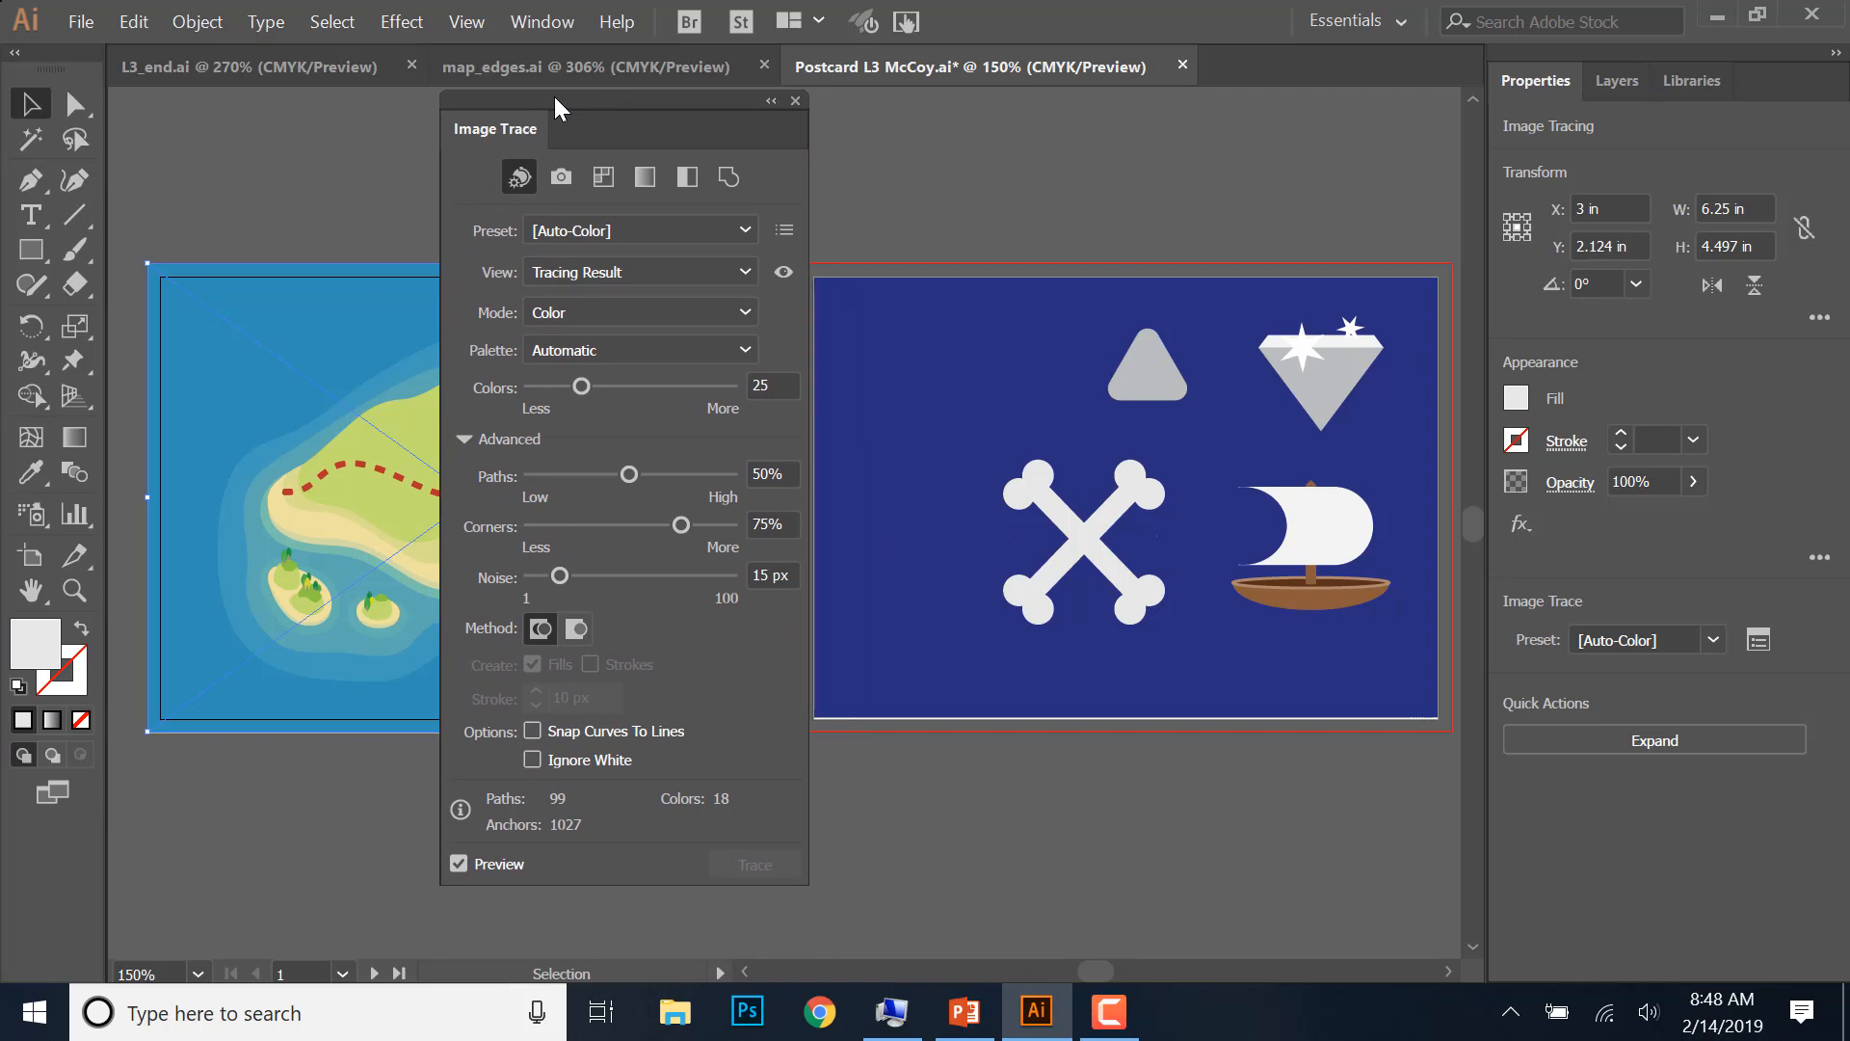
pyautogui.click(762, 524)
pyautogui.press('BackSpace')
pyautogui.write('2')
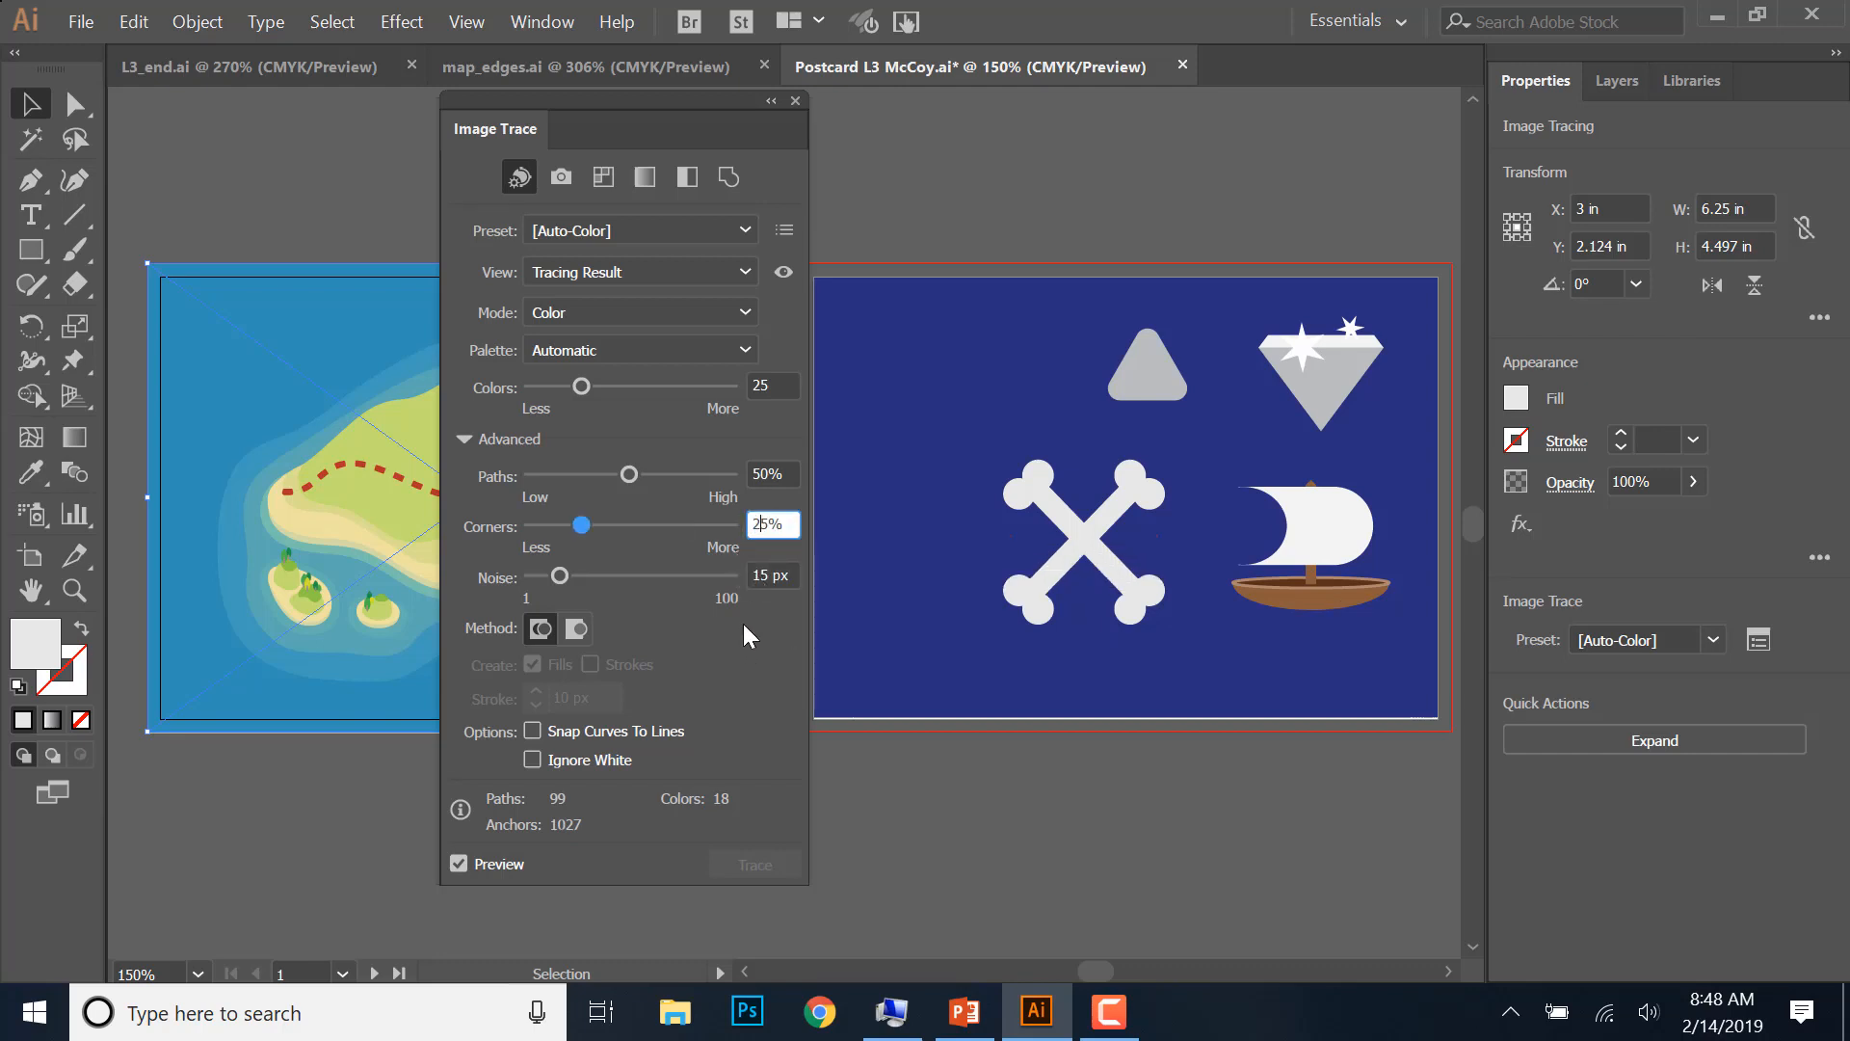
pyautogui.press('Tab')
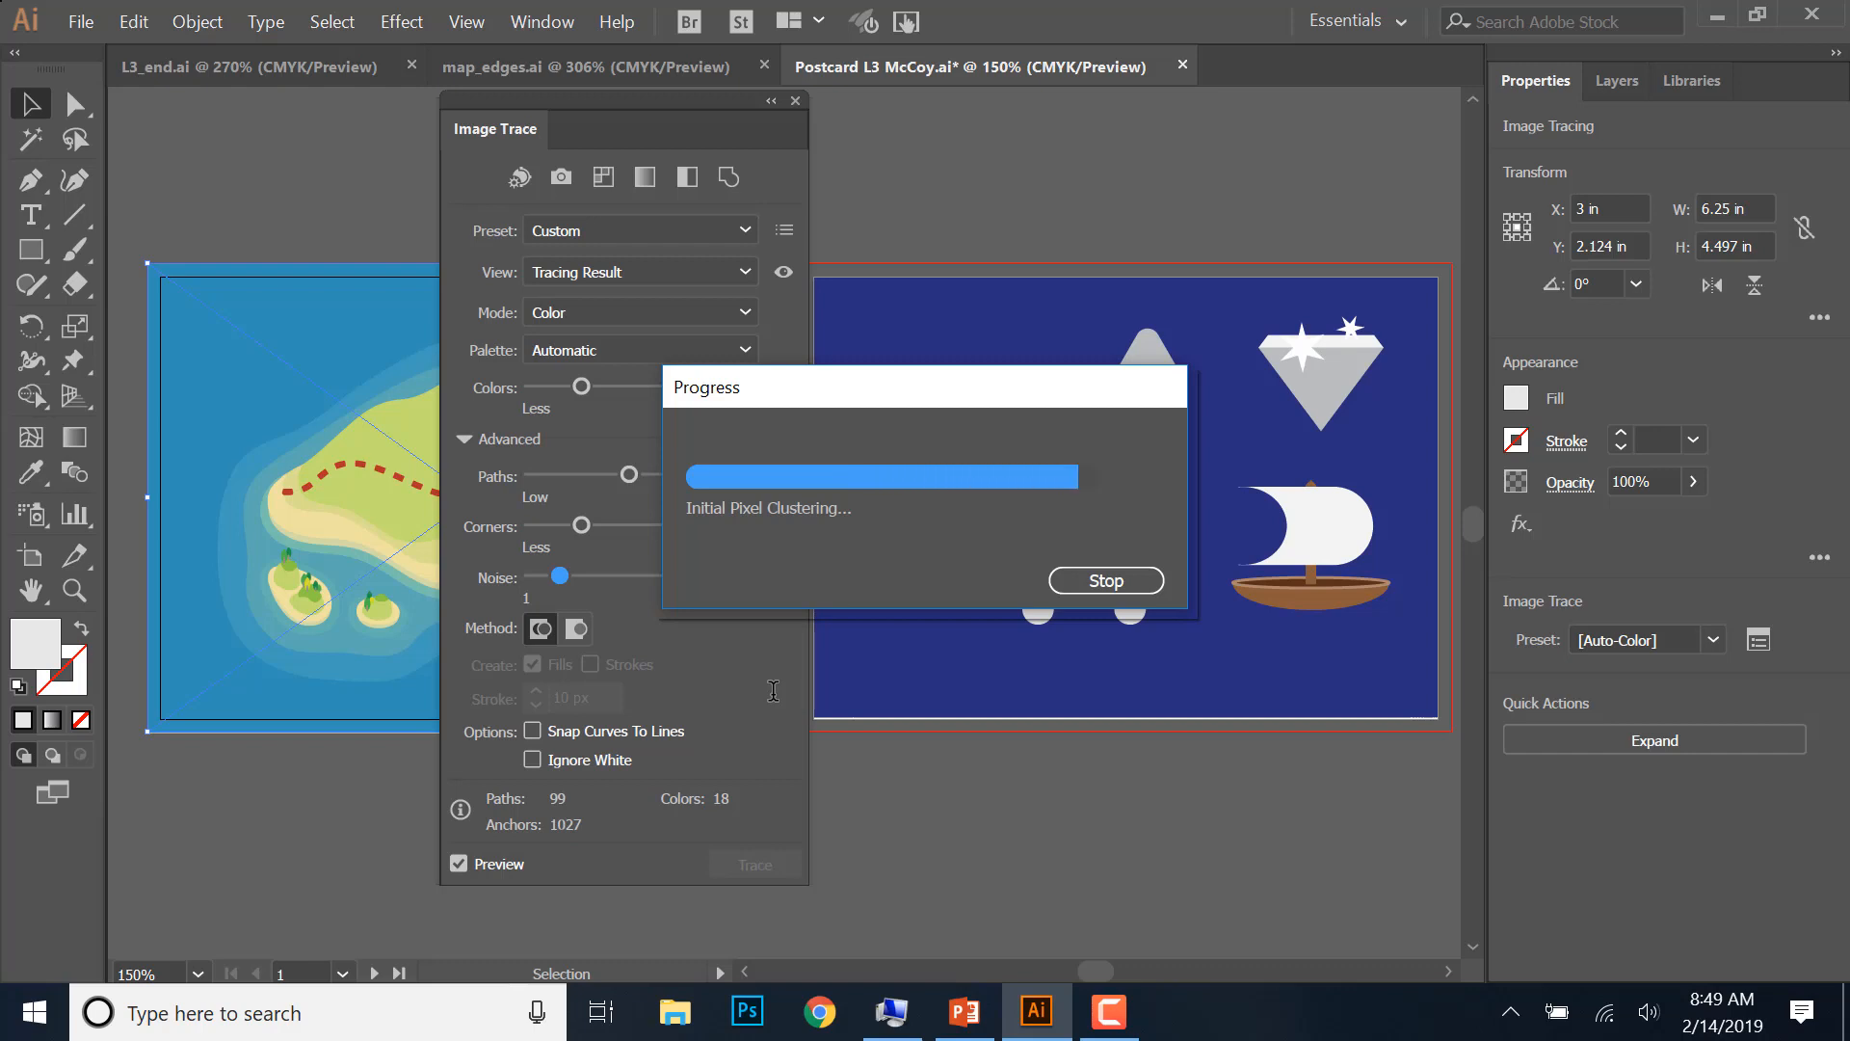
pyautogui.write('8')
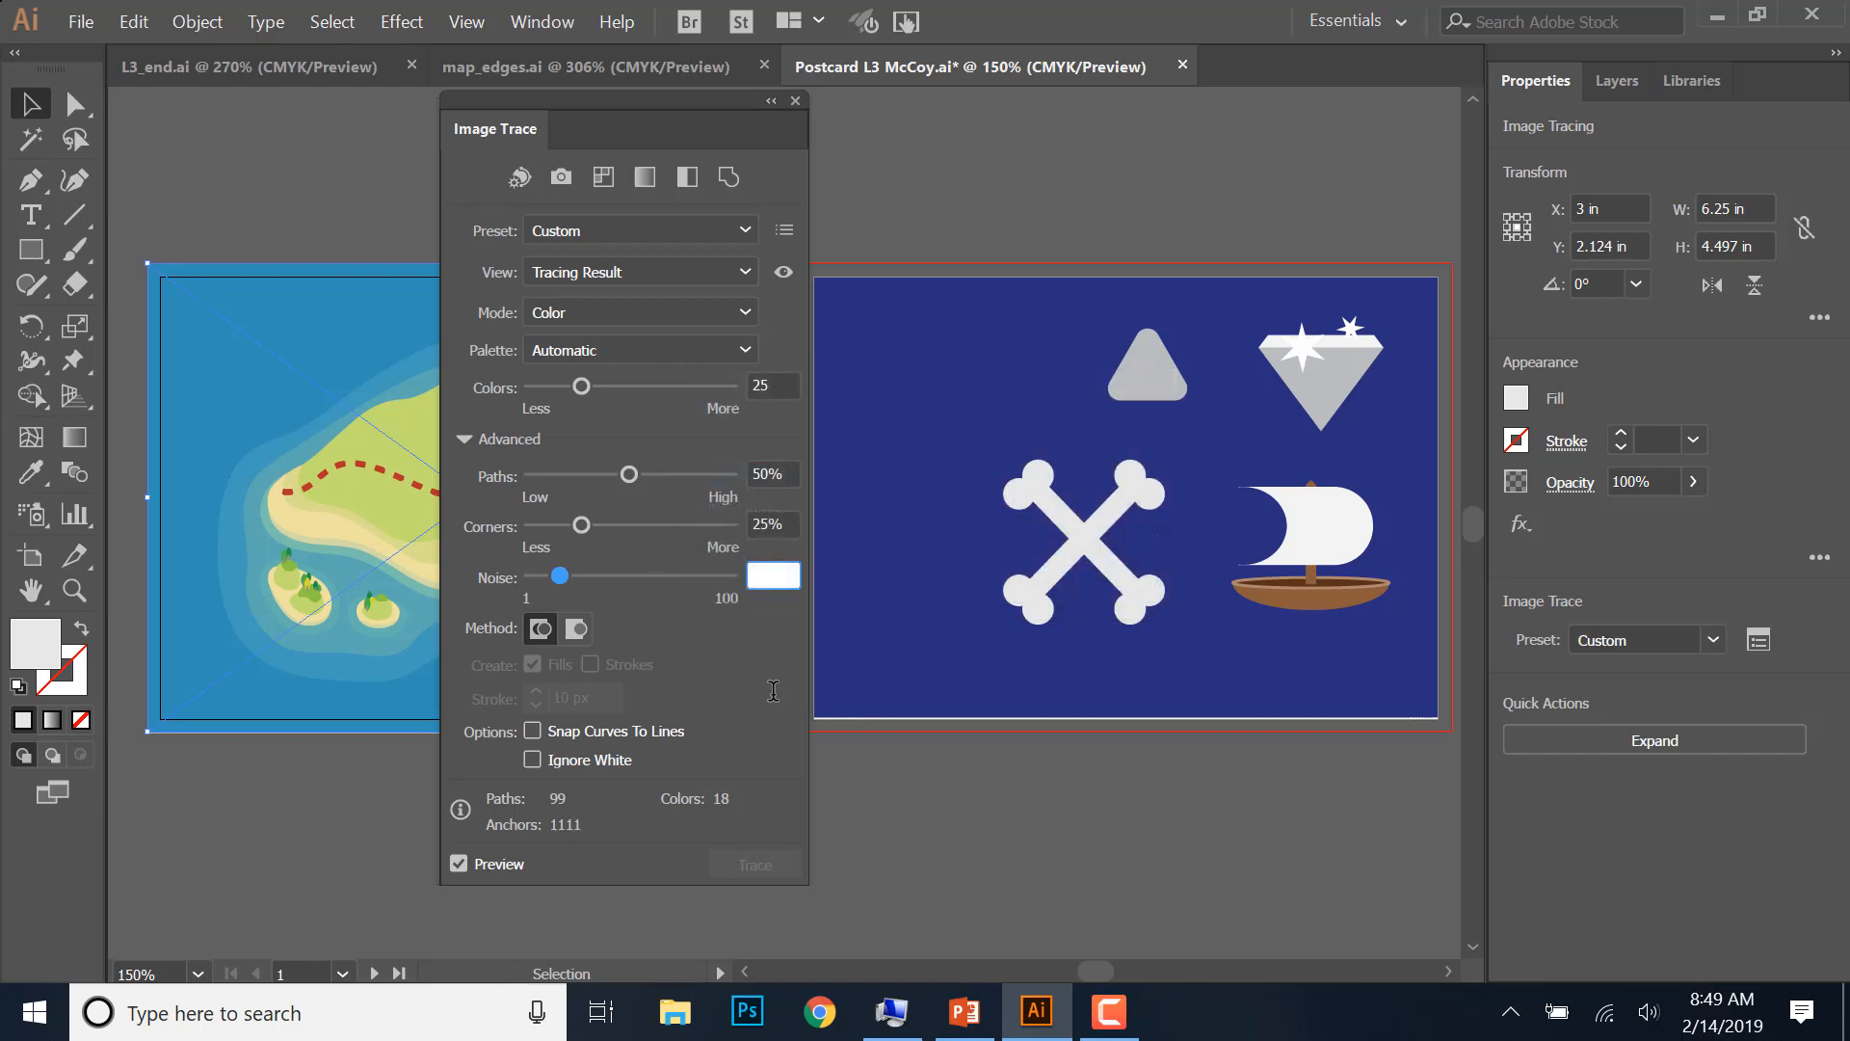
pyautogui.press('Return')
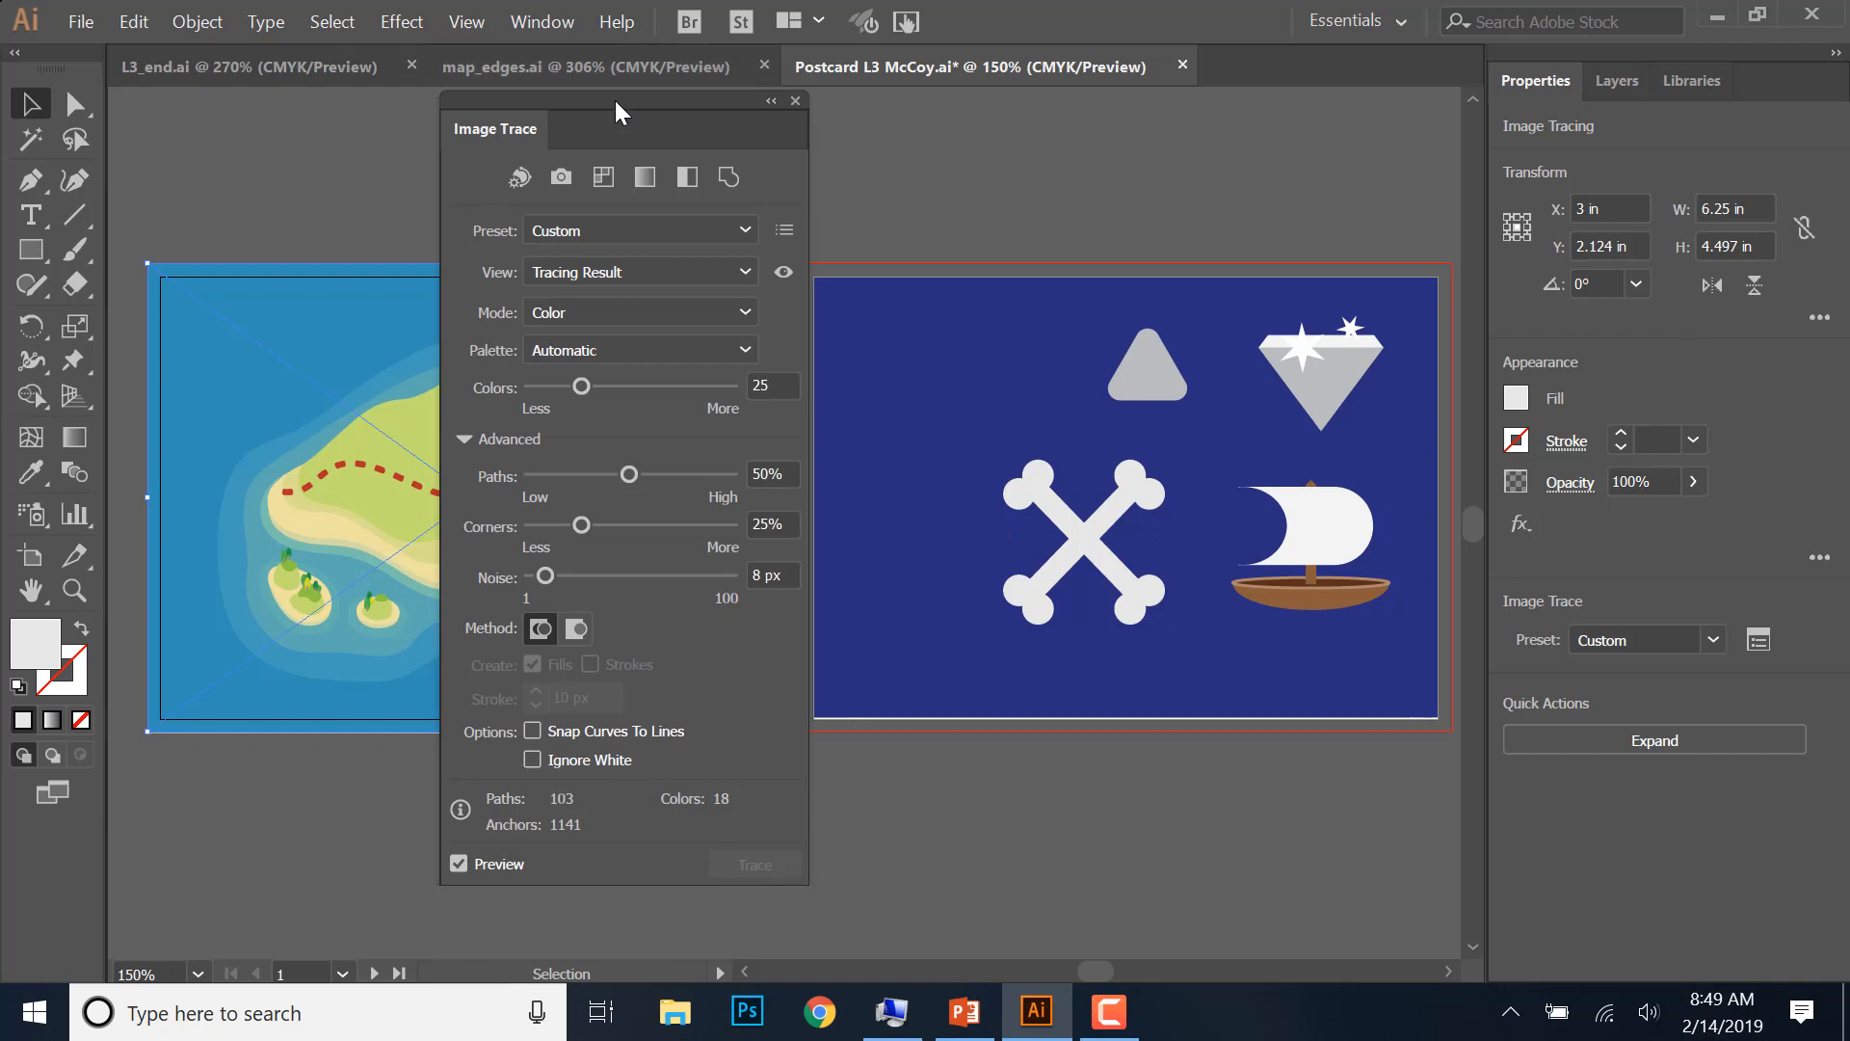
# - Close the Image Trace settings and expand the island tracing into editable vector paths
pyautogui.moveTo(615, 100); pyautogui.dragTo(810, 108)
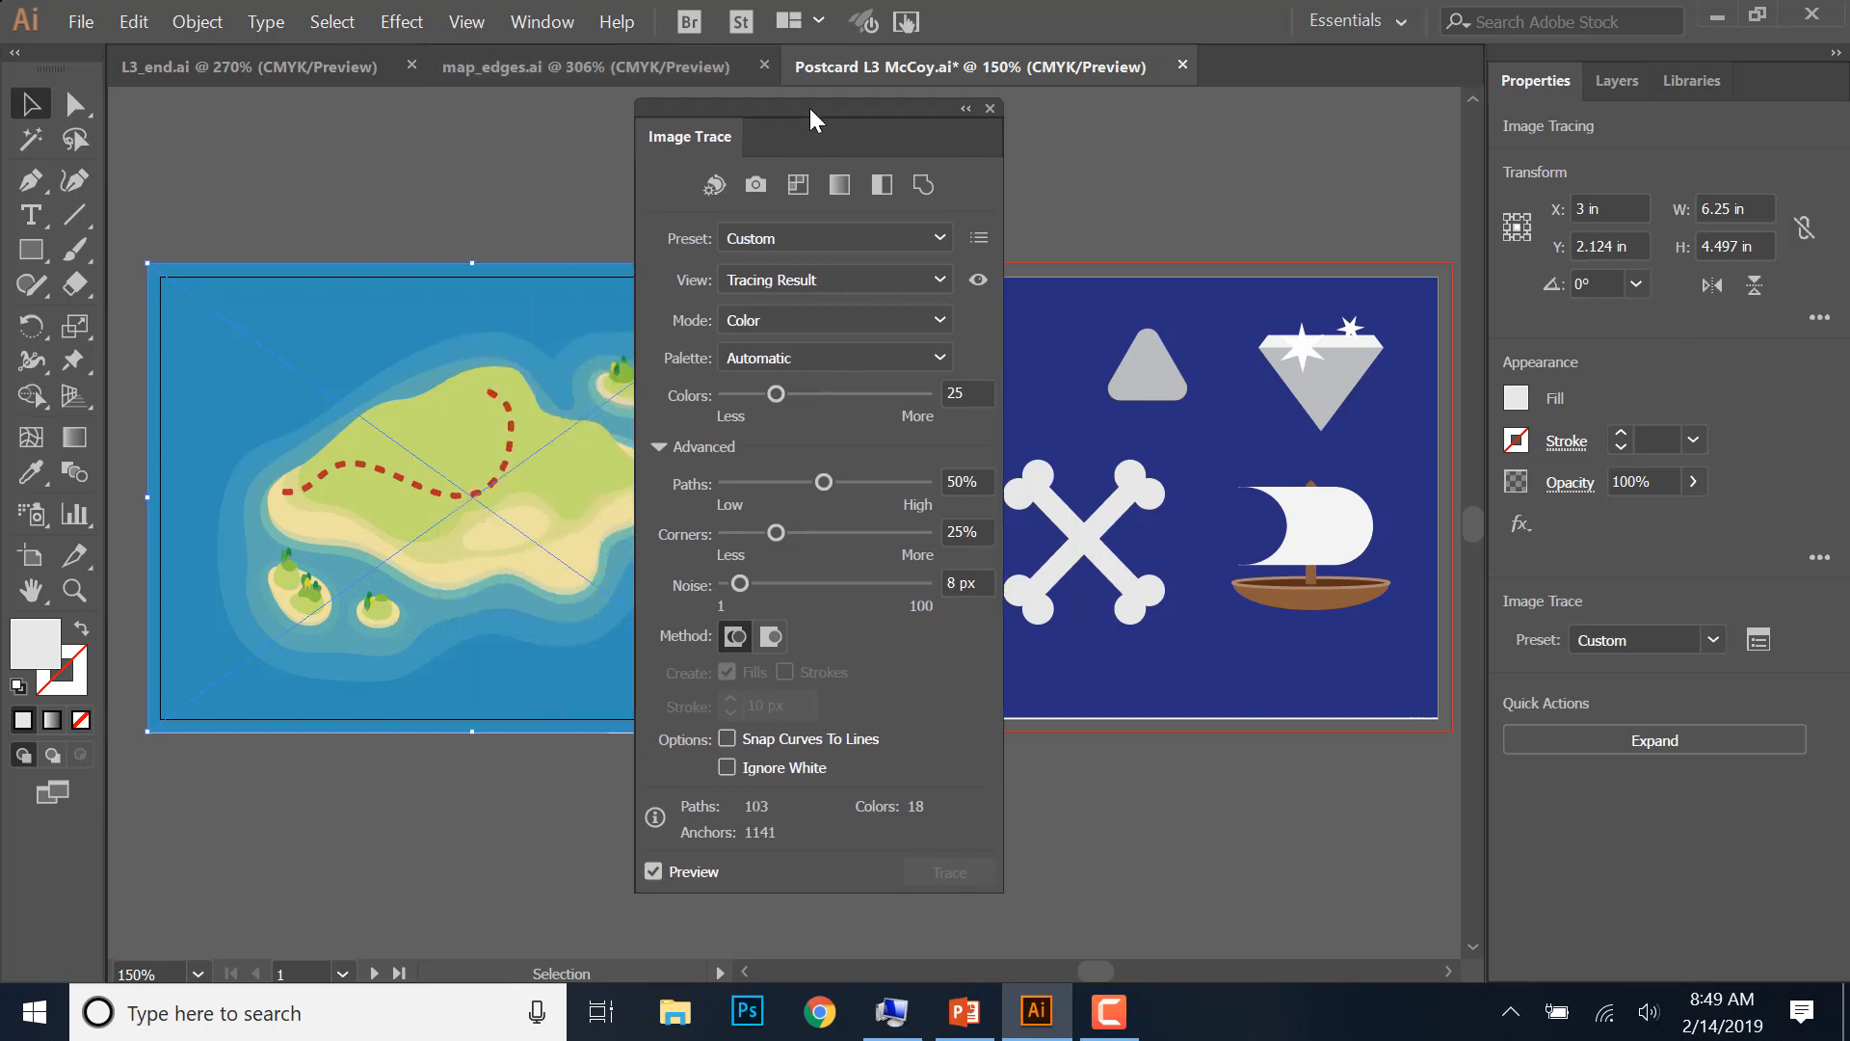
pyautogui.click(991, 108)
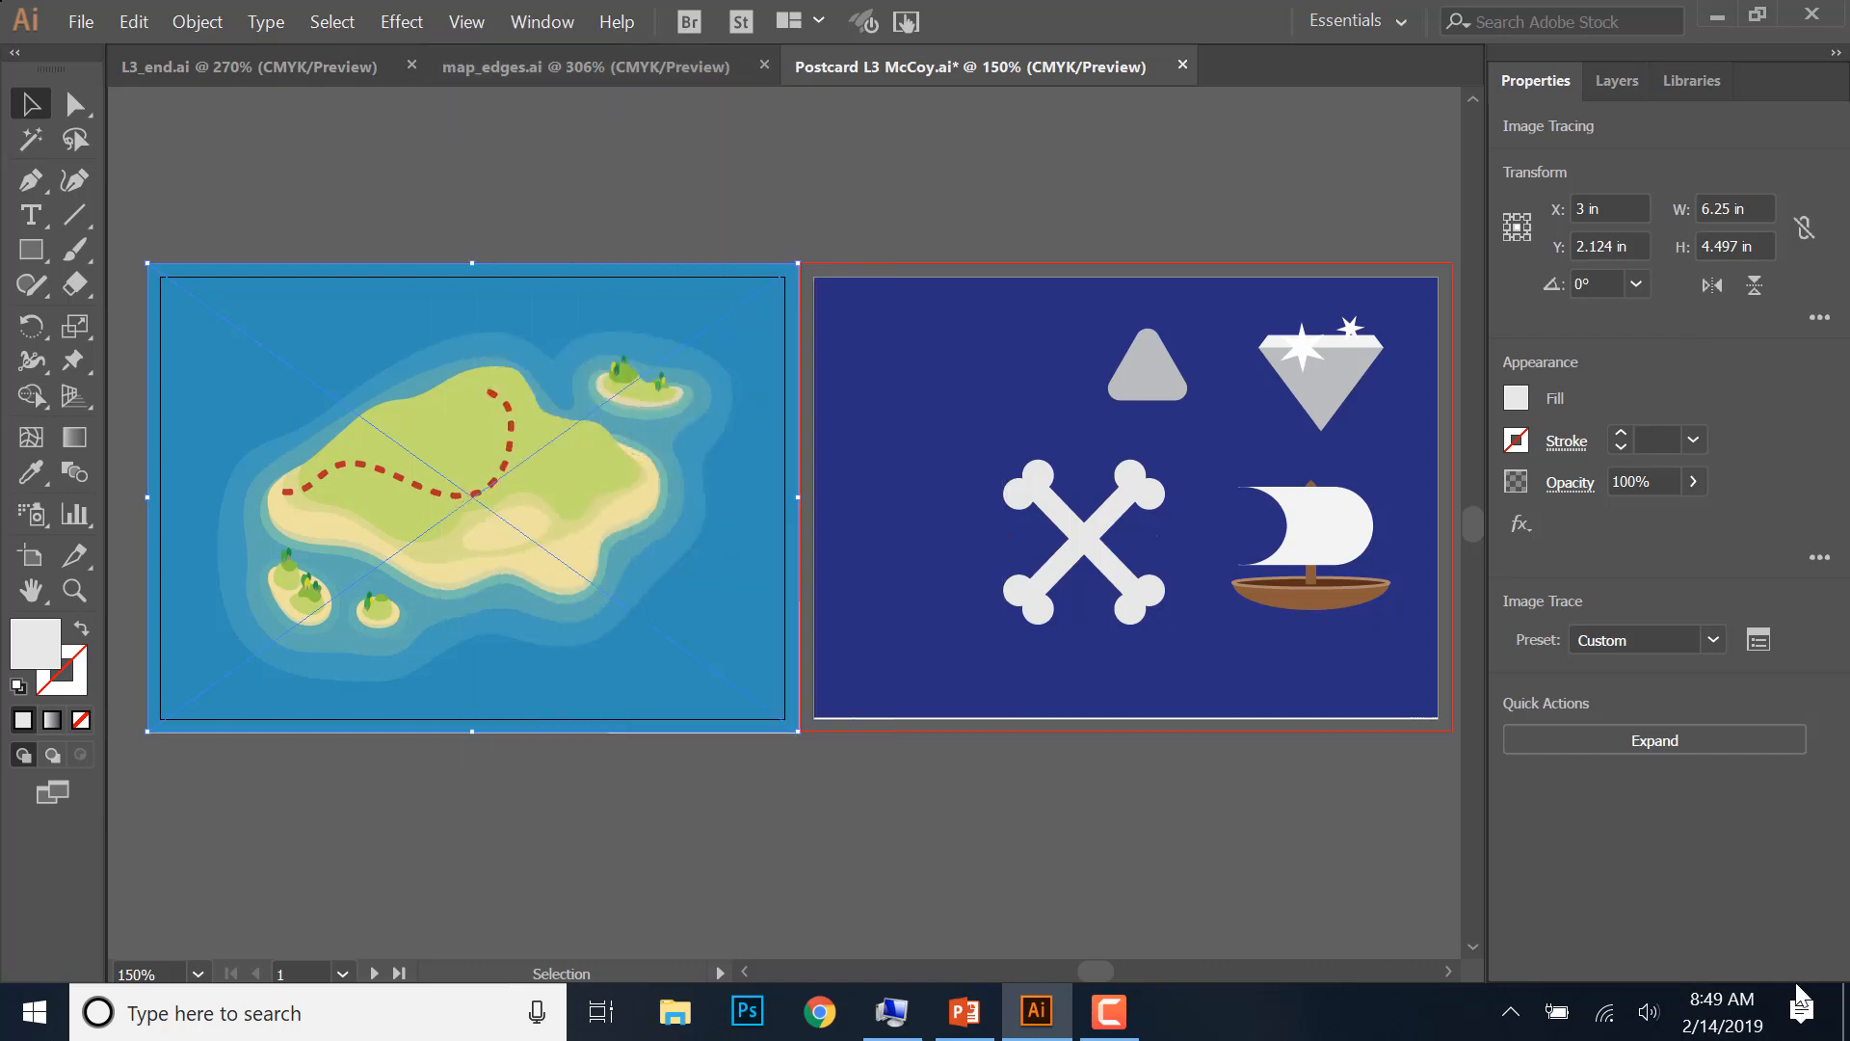
pyautogui.click(1661, 747)
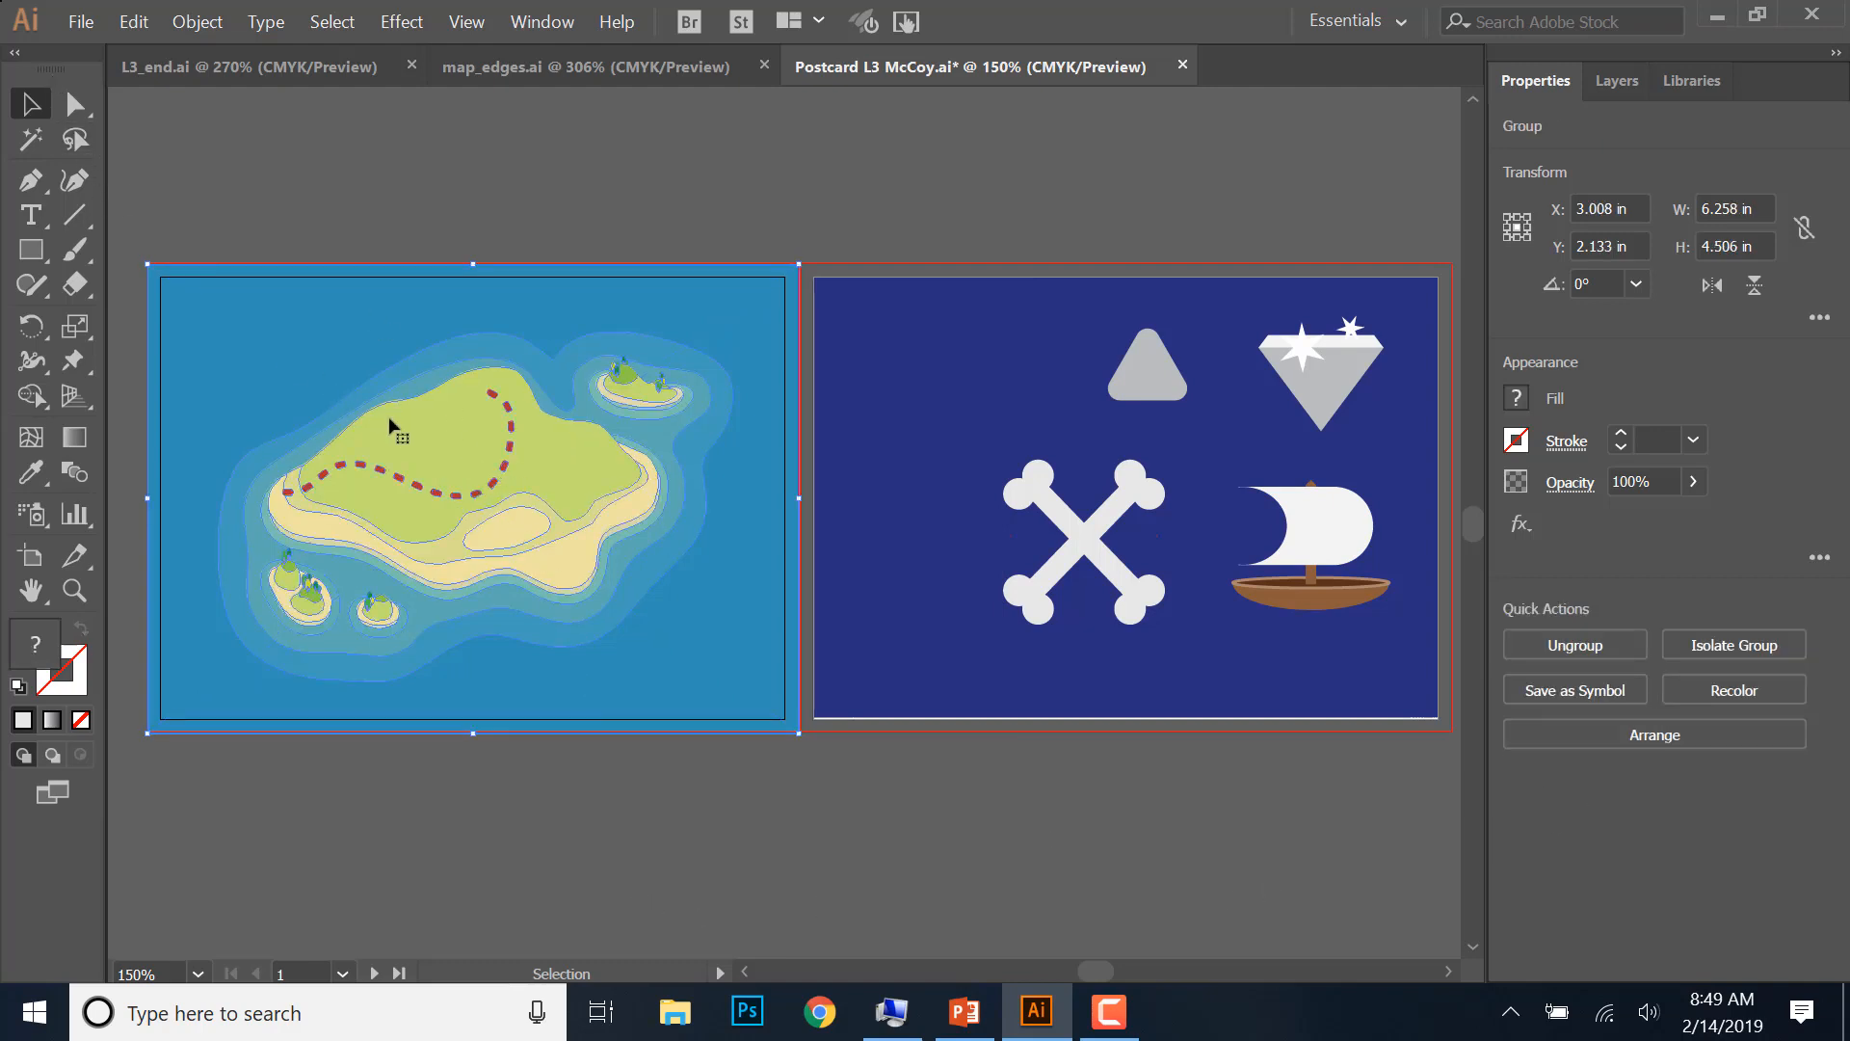
# - Examine the expanded island's vector paths up close and the individual paths listed within its group in Layer 1
pyautogui.press('a')
pyautogui.hotkey('ctrl', '+')
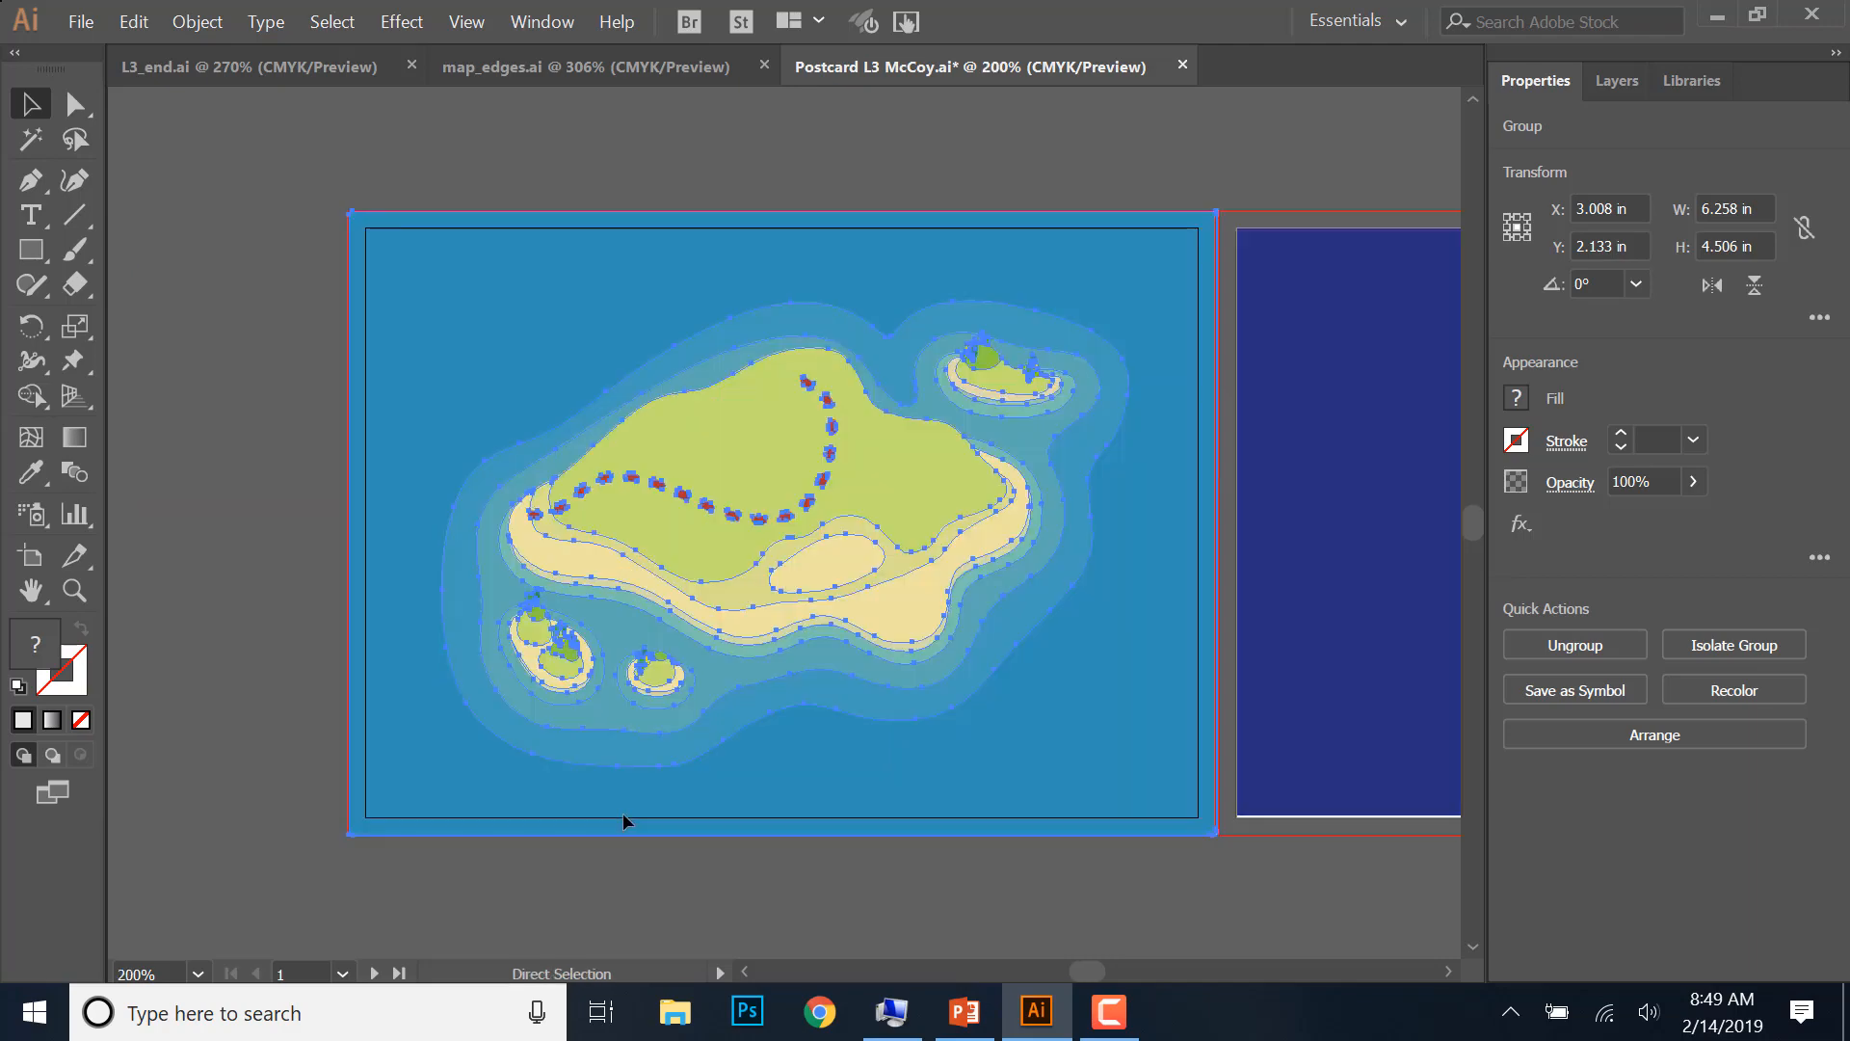
pyautogui.hotkey('ctrl', '+')
pyautogui.hotkey('ctrl', '+')
pyautogui.press('v')
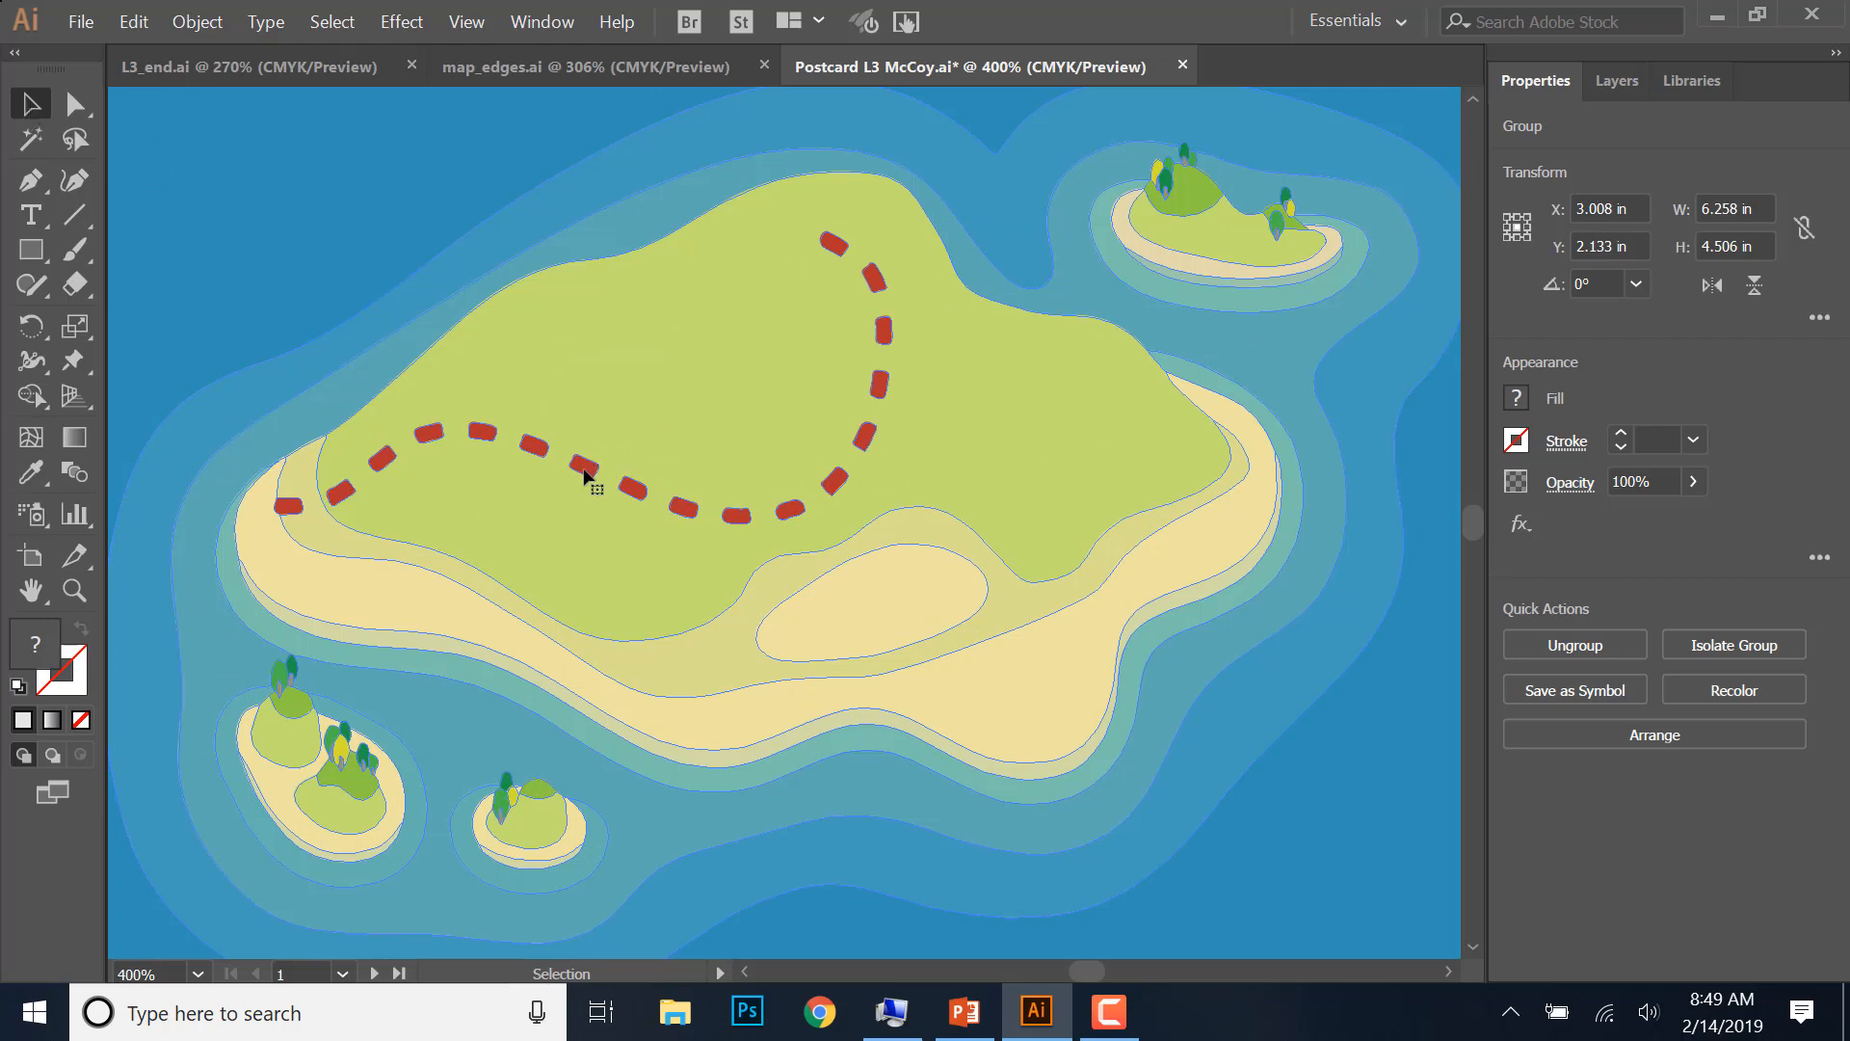
pyautogui.click(1618, 80)
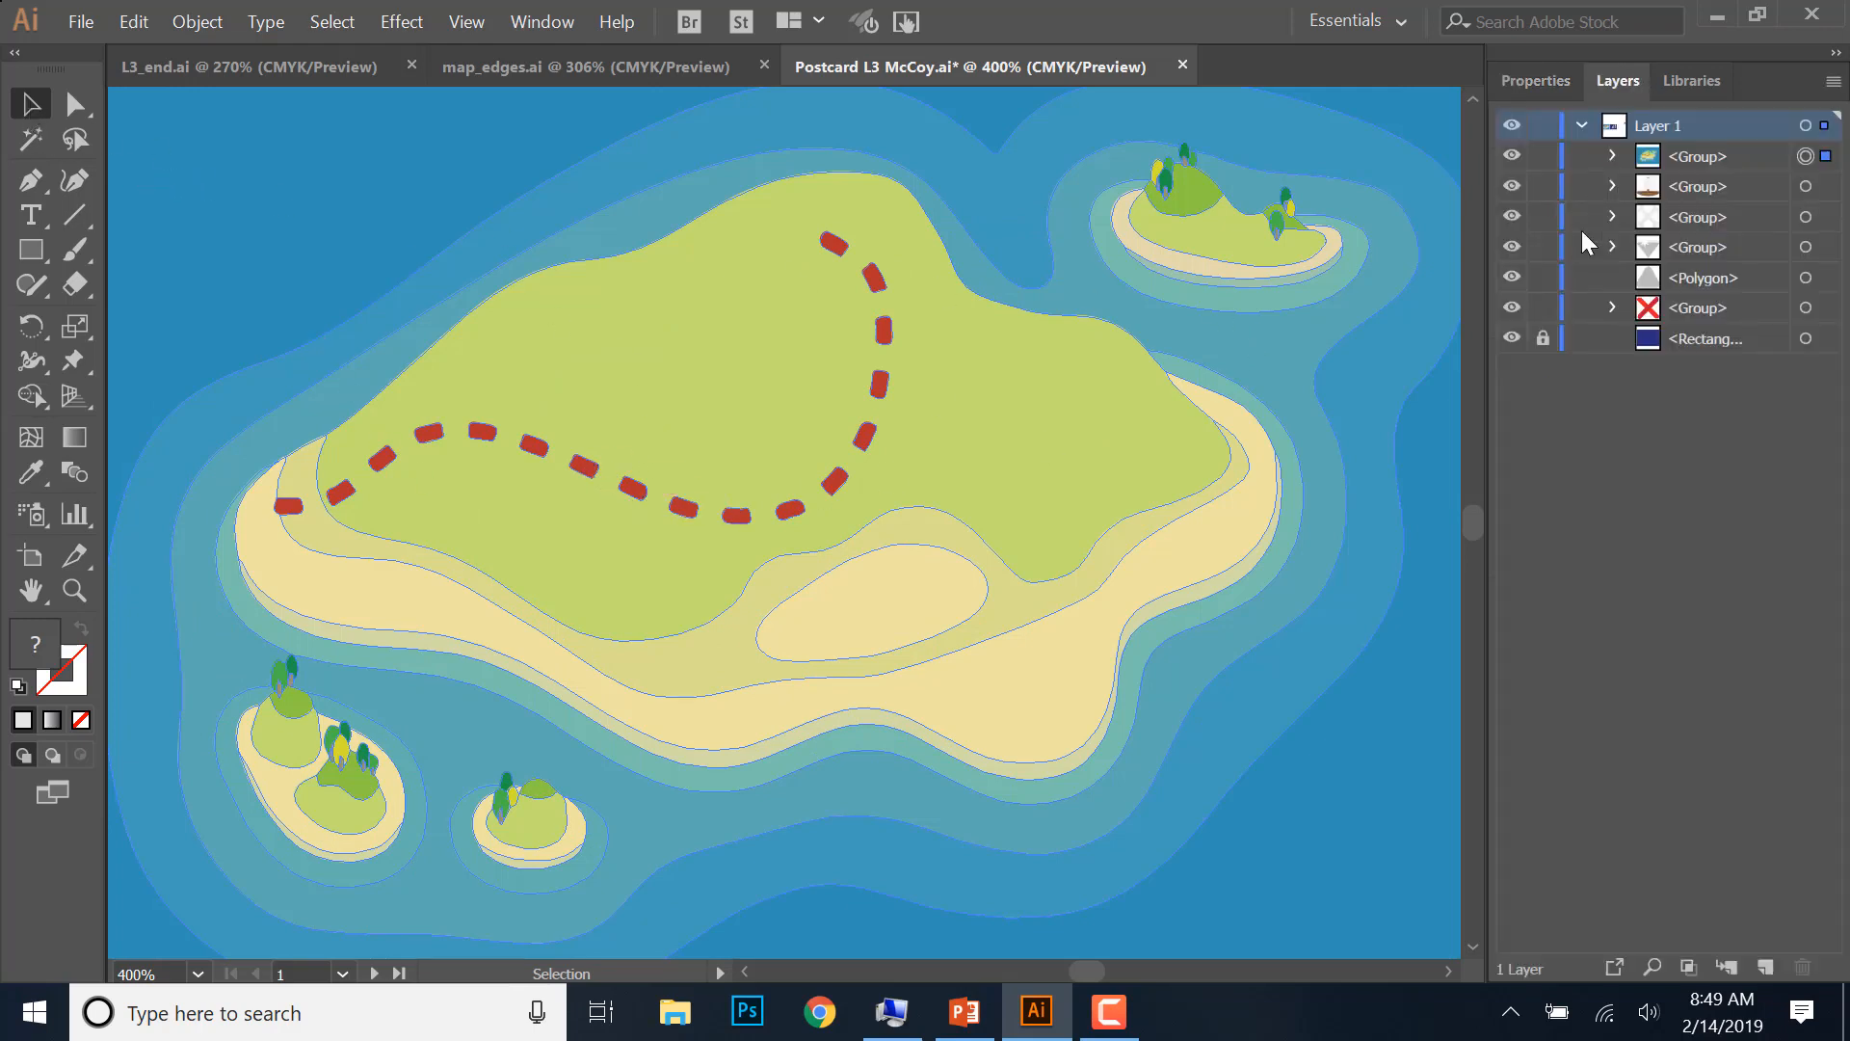
pyautogui.click(1581, 126)
pyautogui.click(1582, 126)
pyautogui.click(1614, 156)
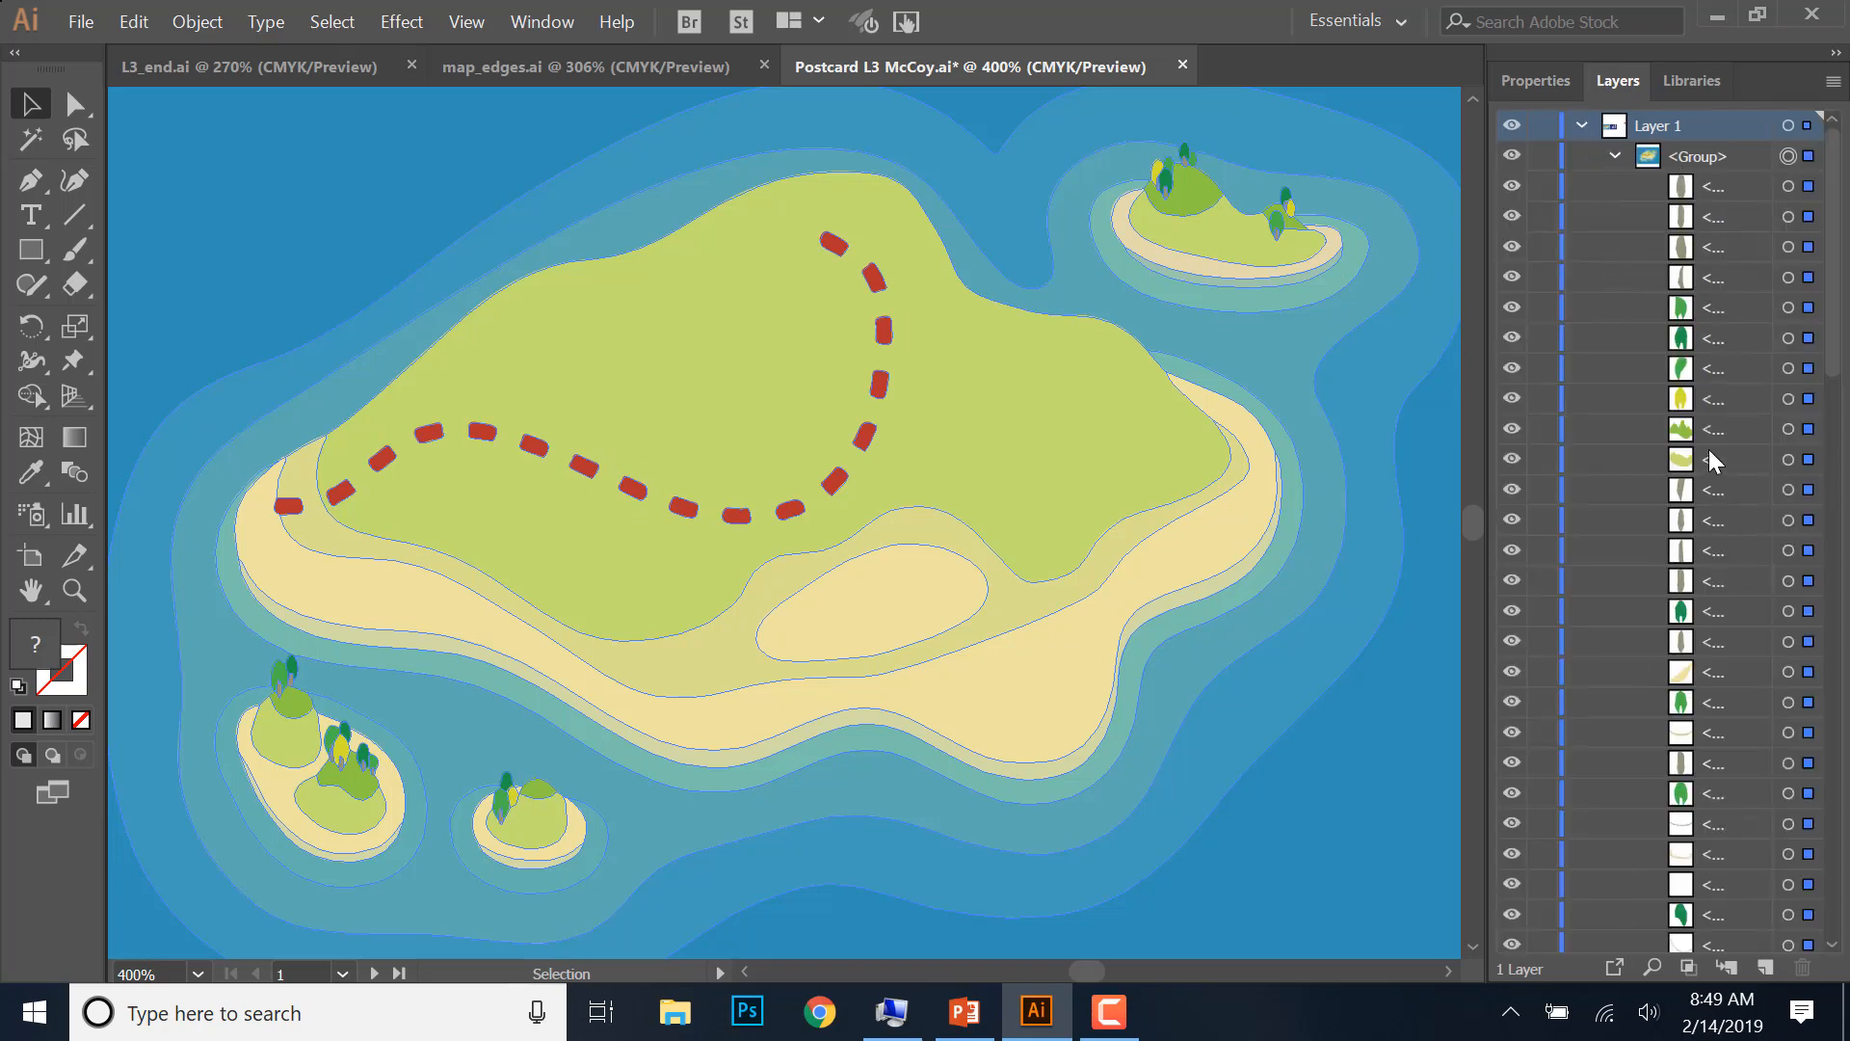
pyautogui.click(1682, 369)
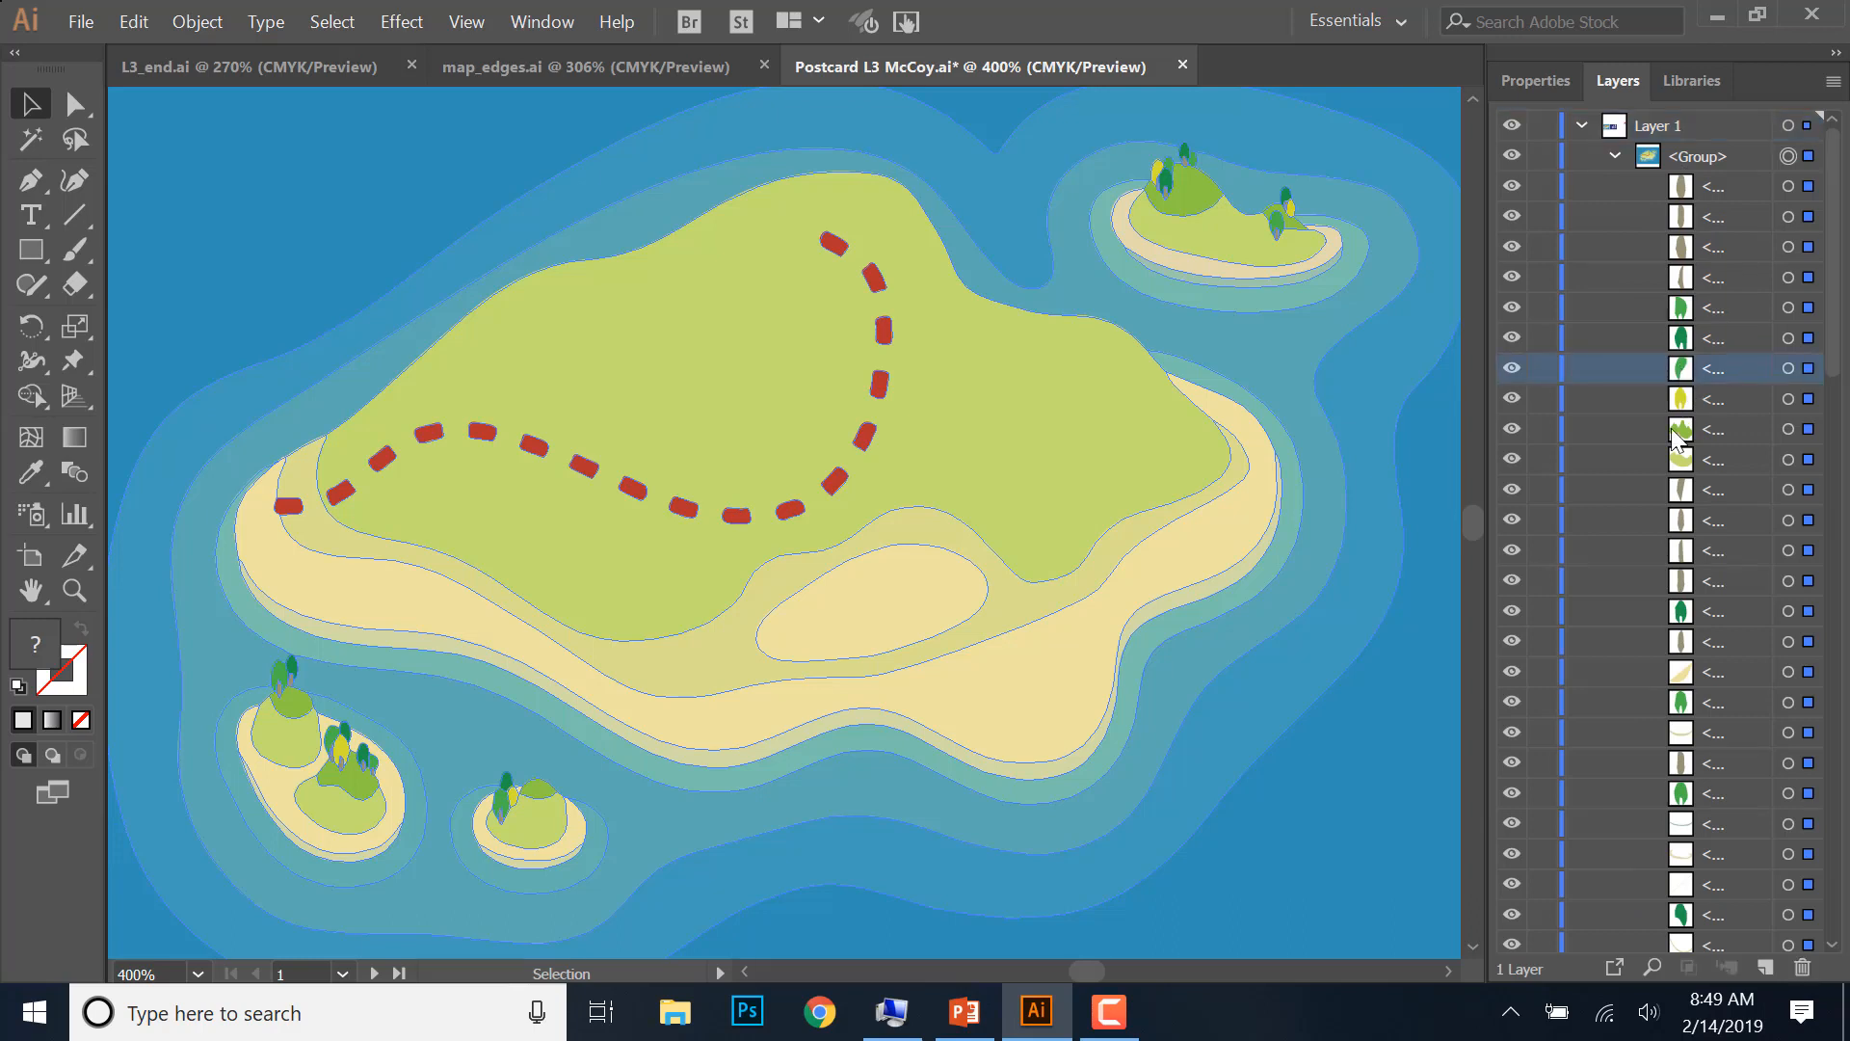
pyautogui.scroll(-5, 1627, 497)
pyautogui.scroll(-5, 1623, 493)
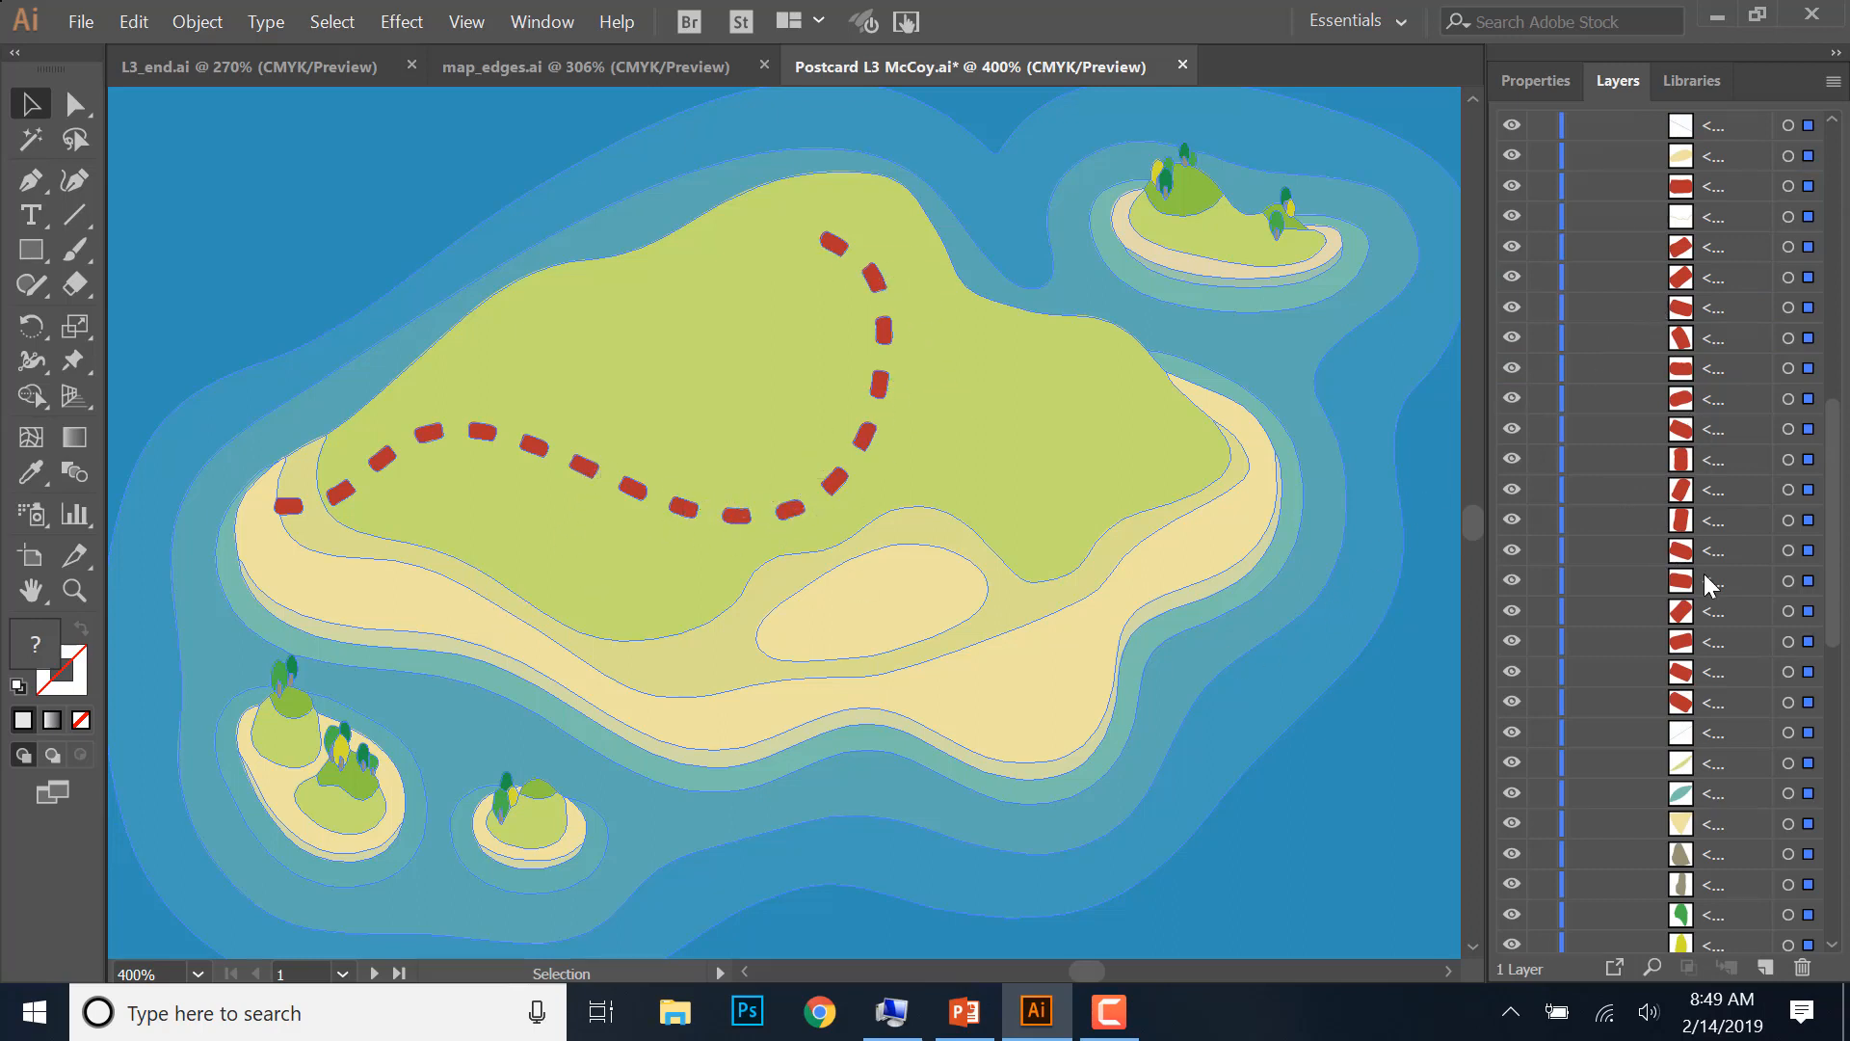
pyautogui.scroll(8, 1529, 680)
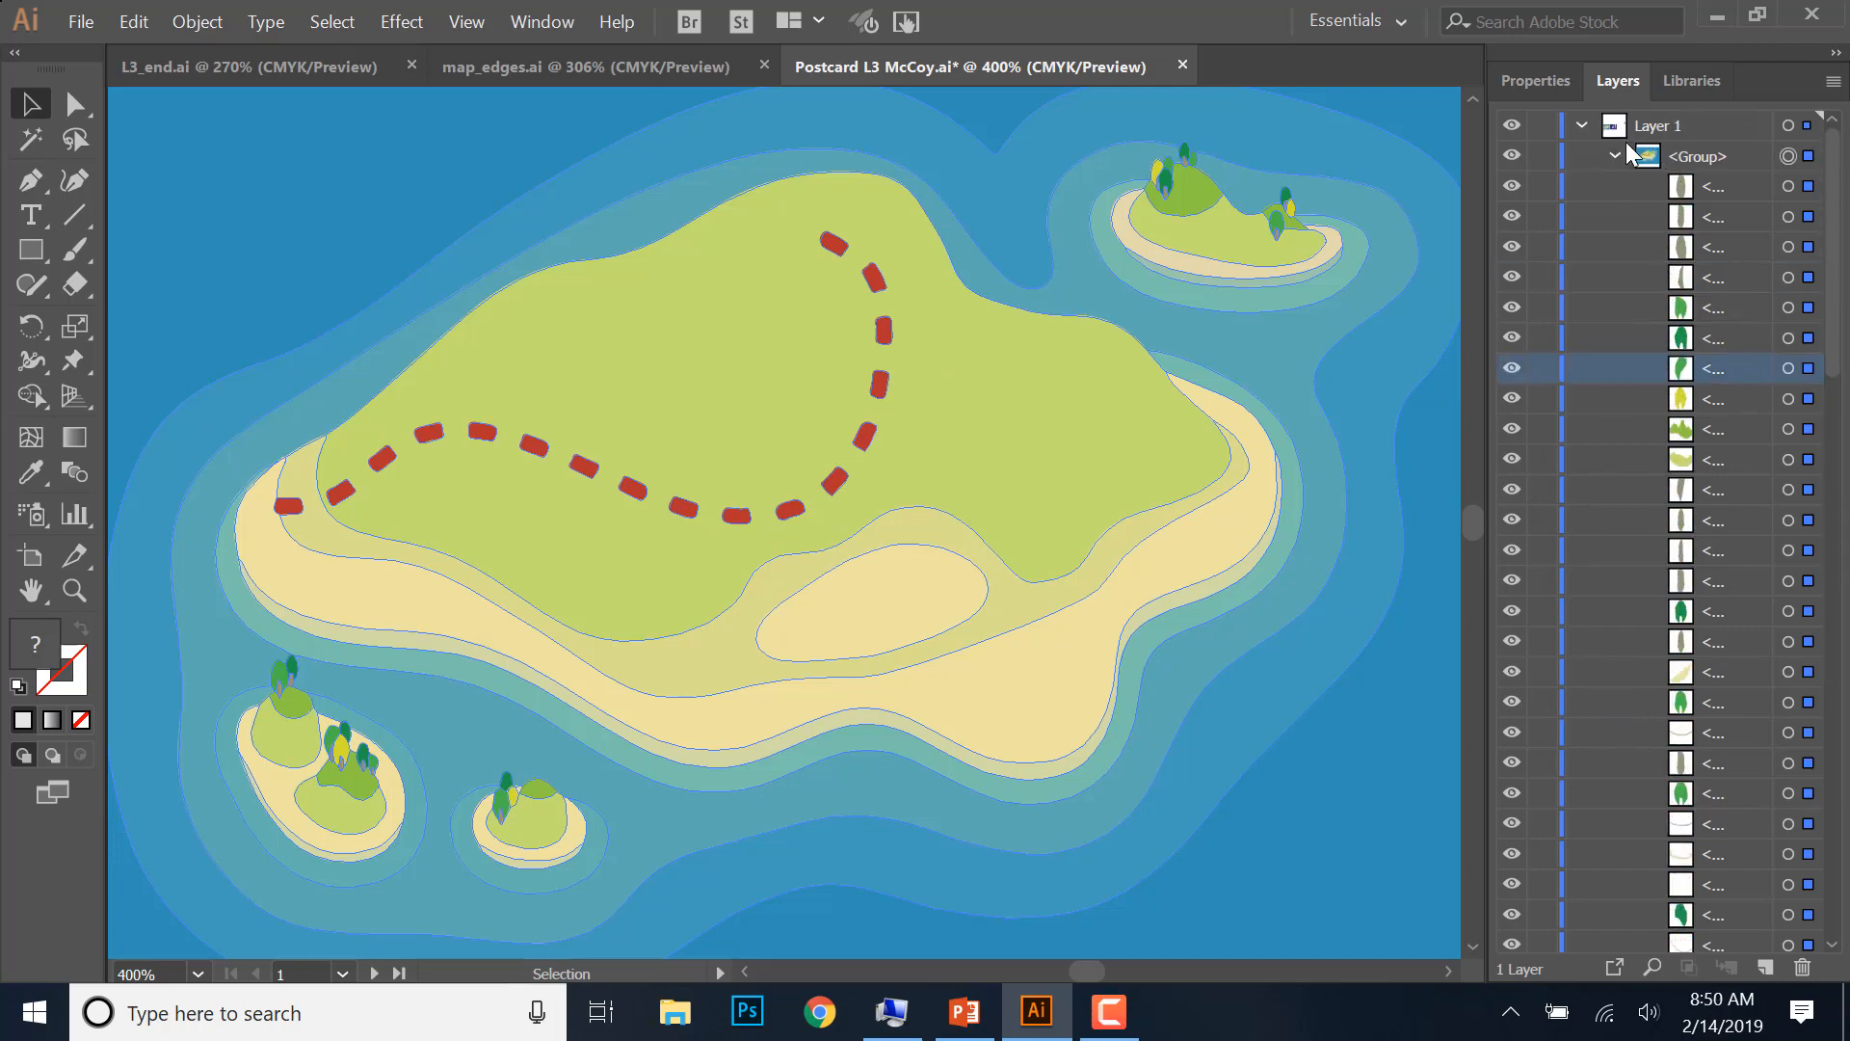
pyautogui.click(1615, 153)
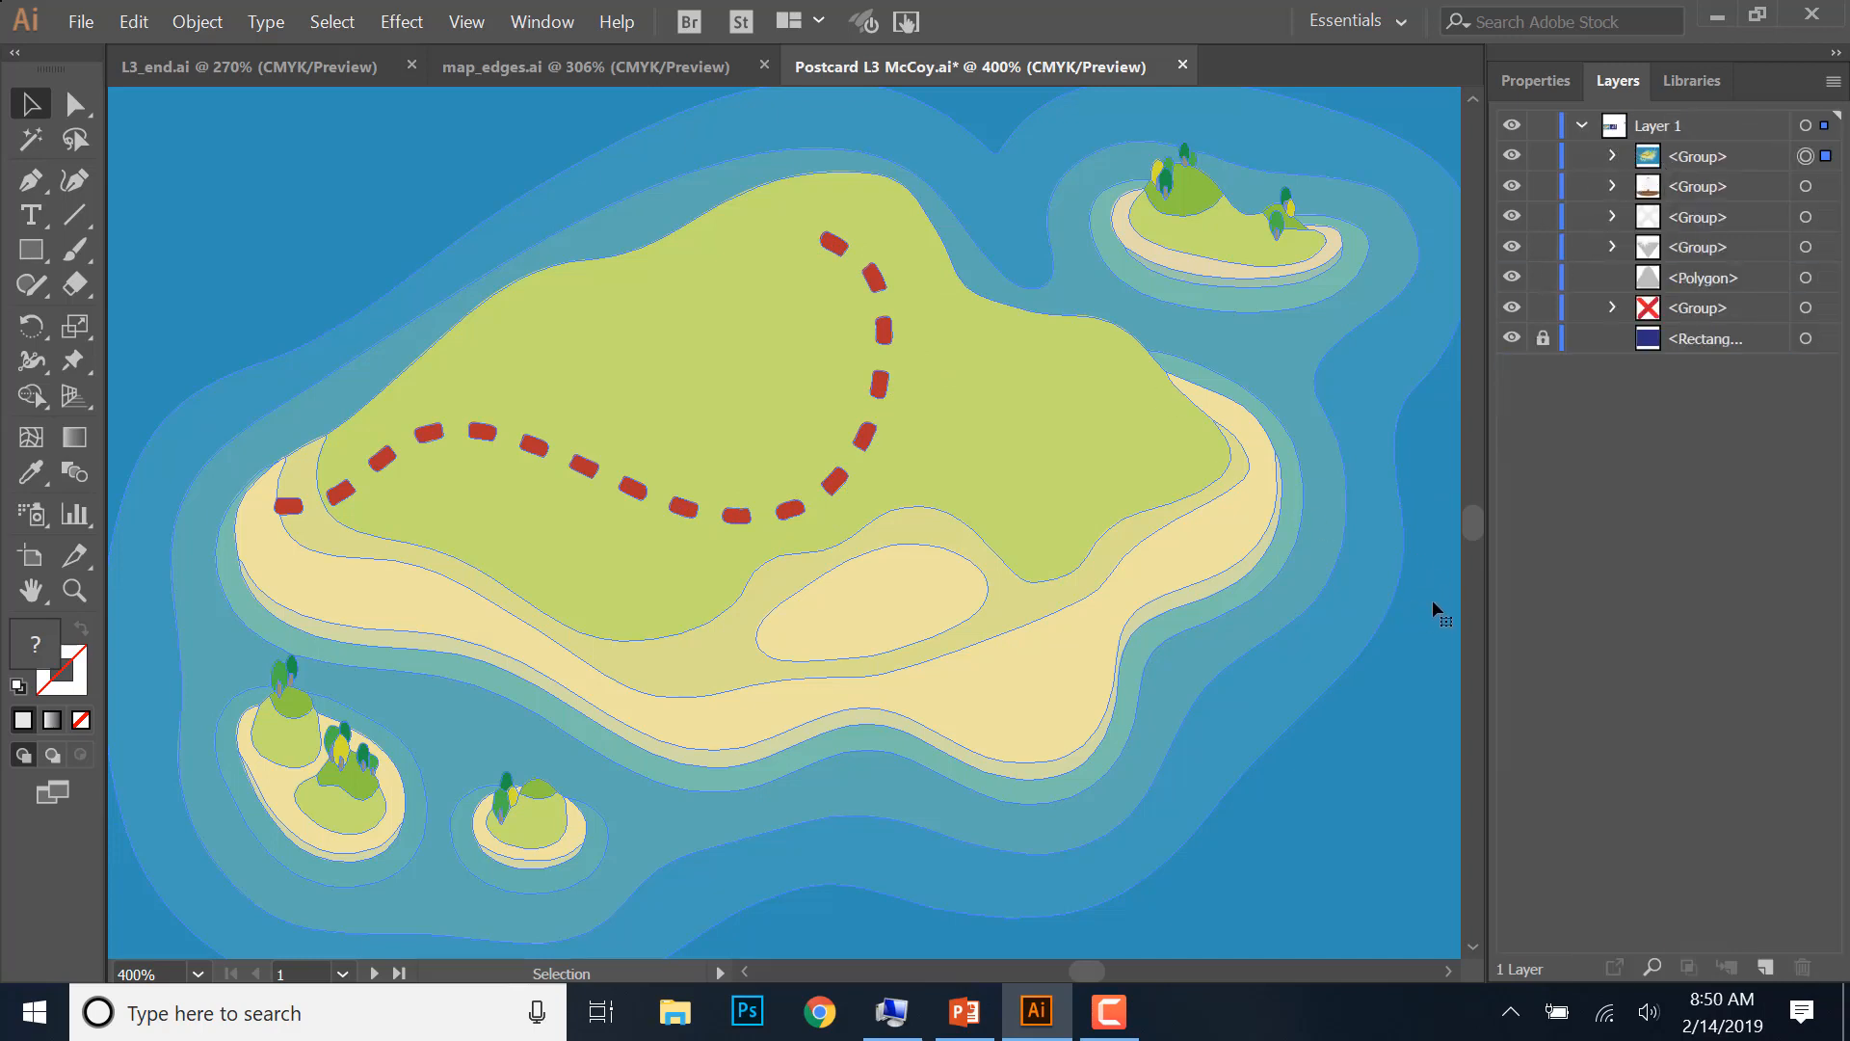
# - Hide the expanded island group and save the postcard document
pyautogui.hotkey('ctrl', '-')
pyautogui.hotkey('ctrl', '-')
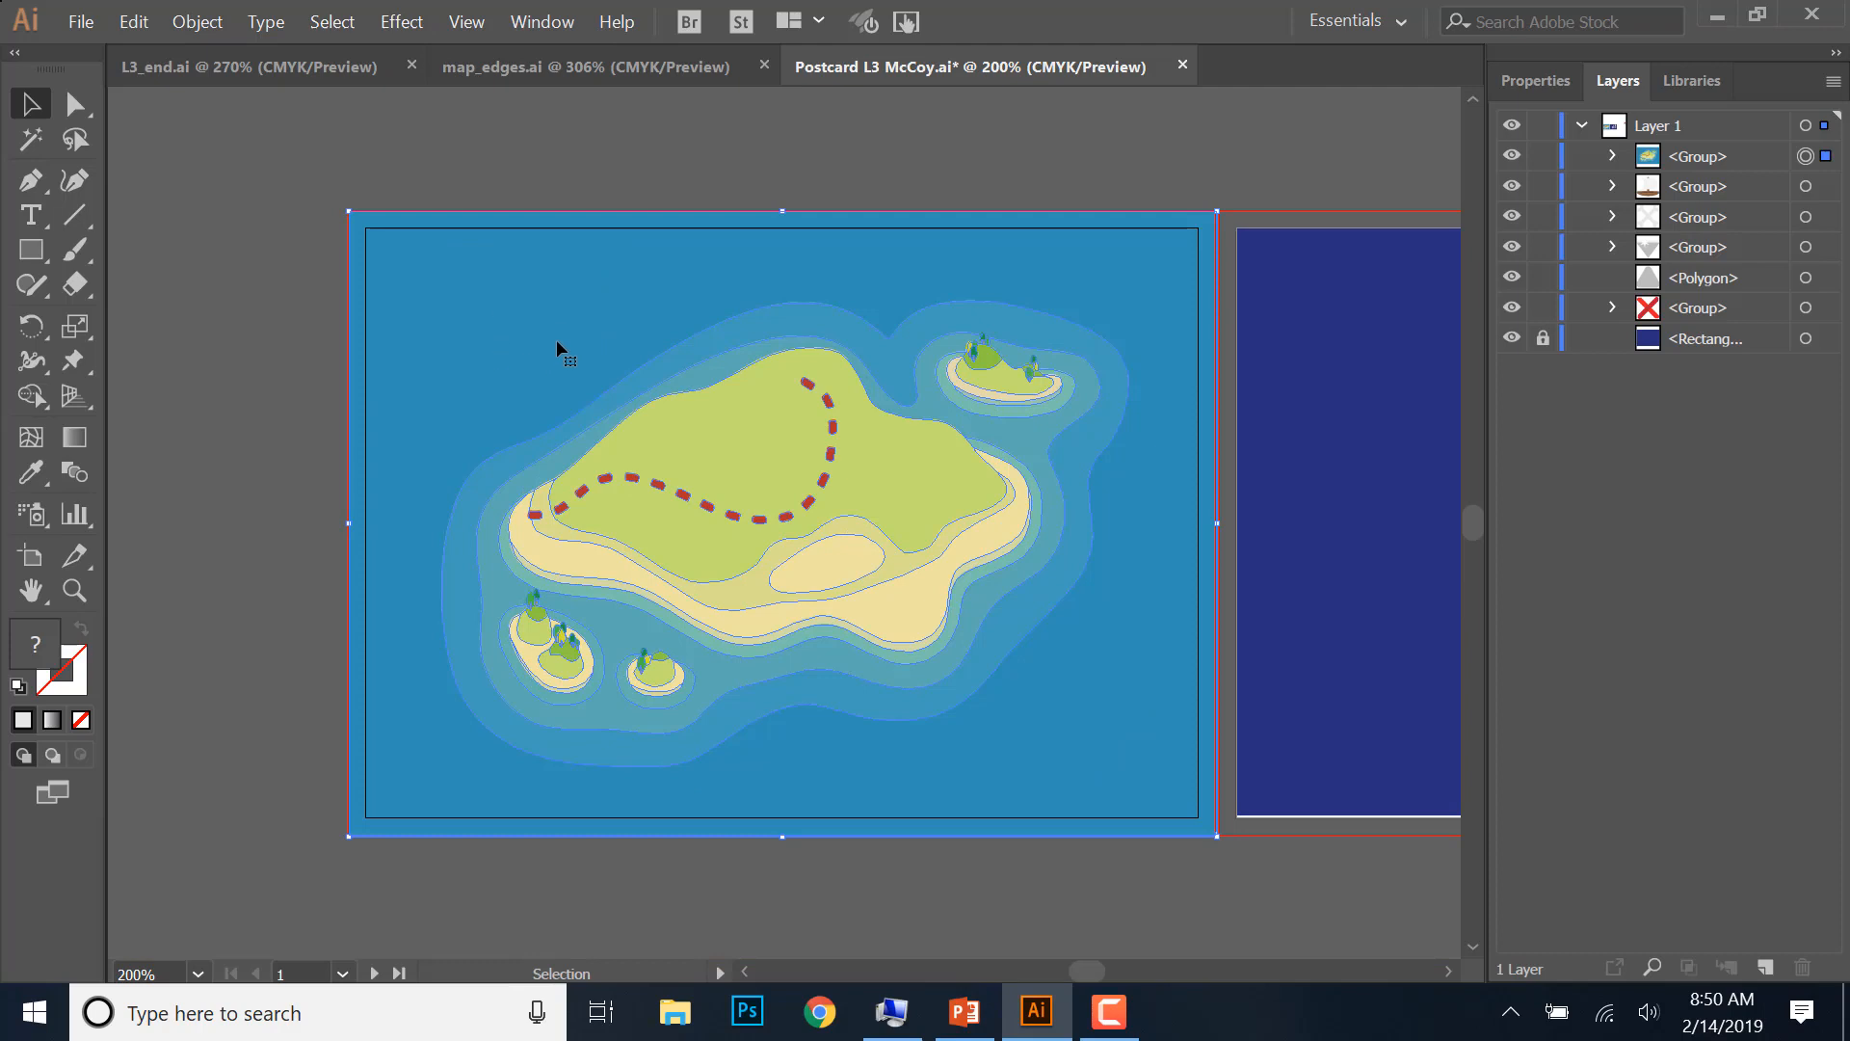
pyautogui.click(1697, 156)
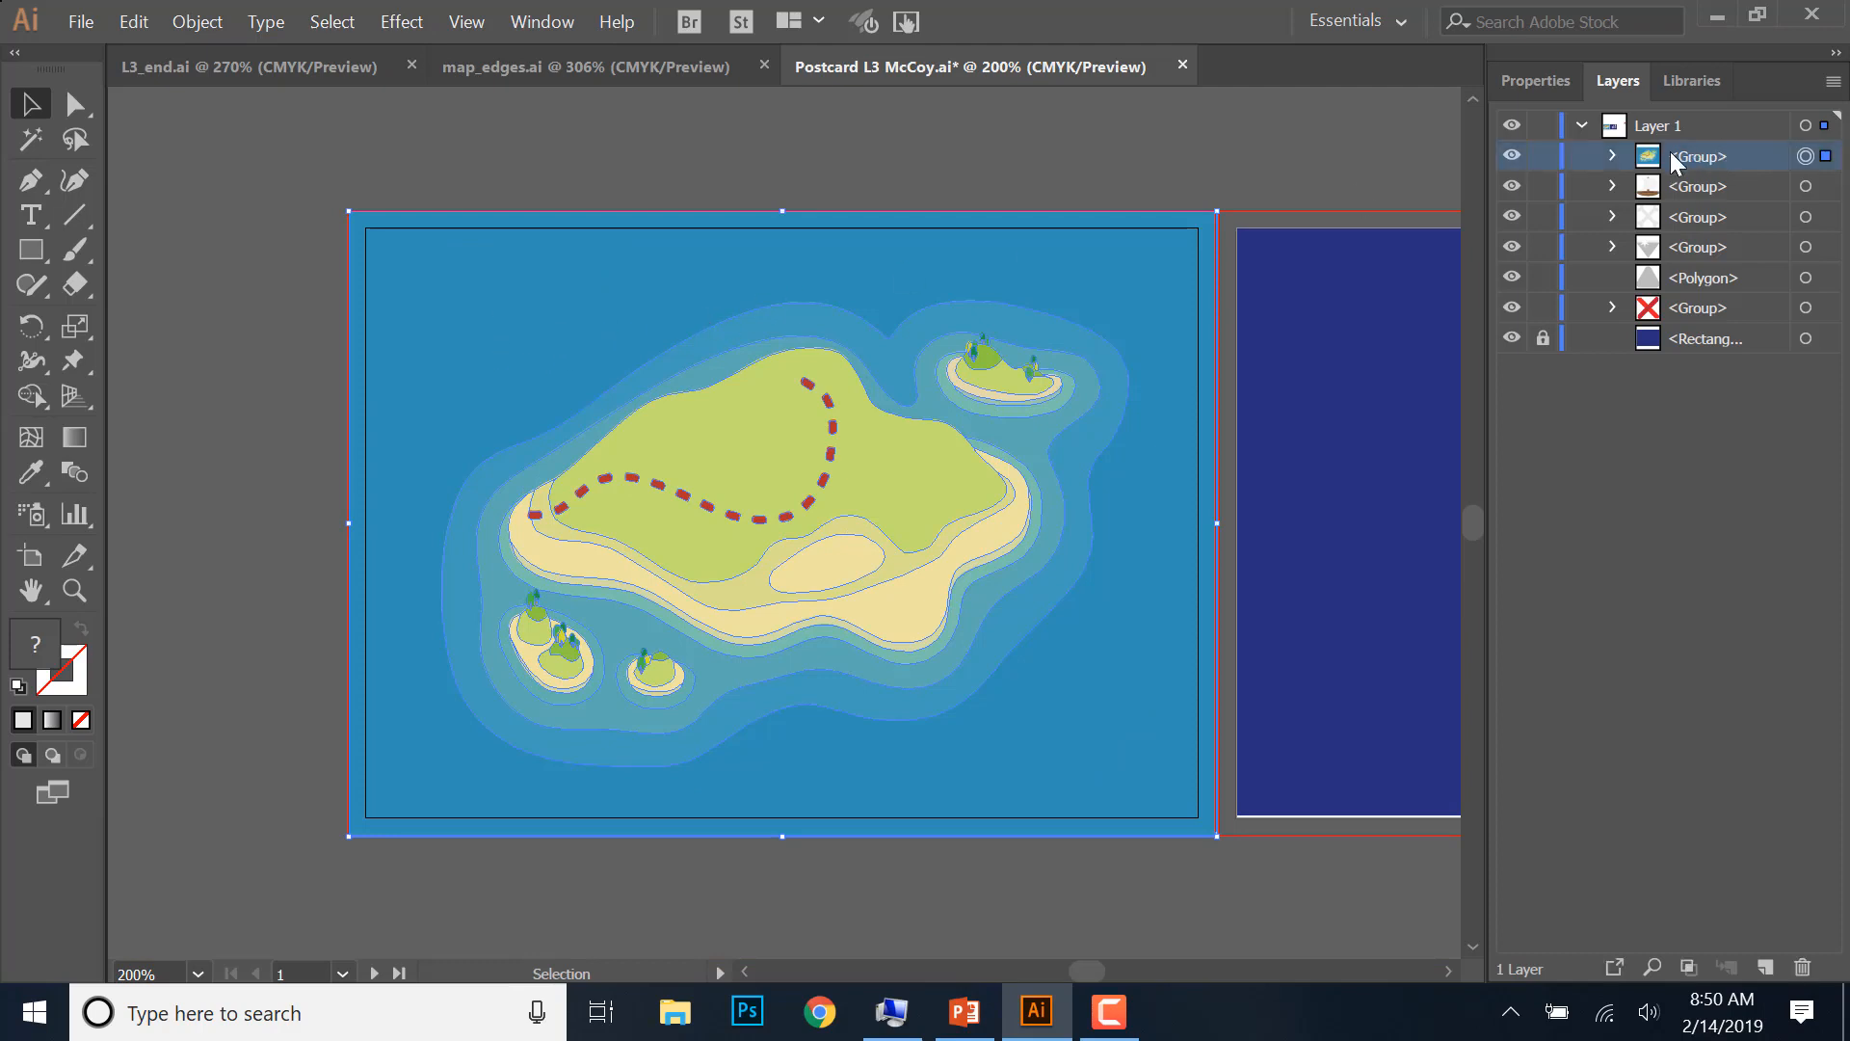
pyautogui.click(199, 23)
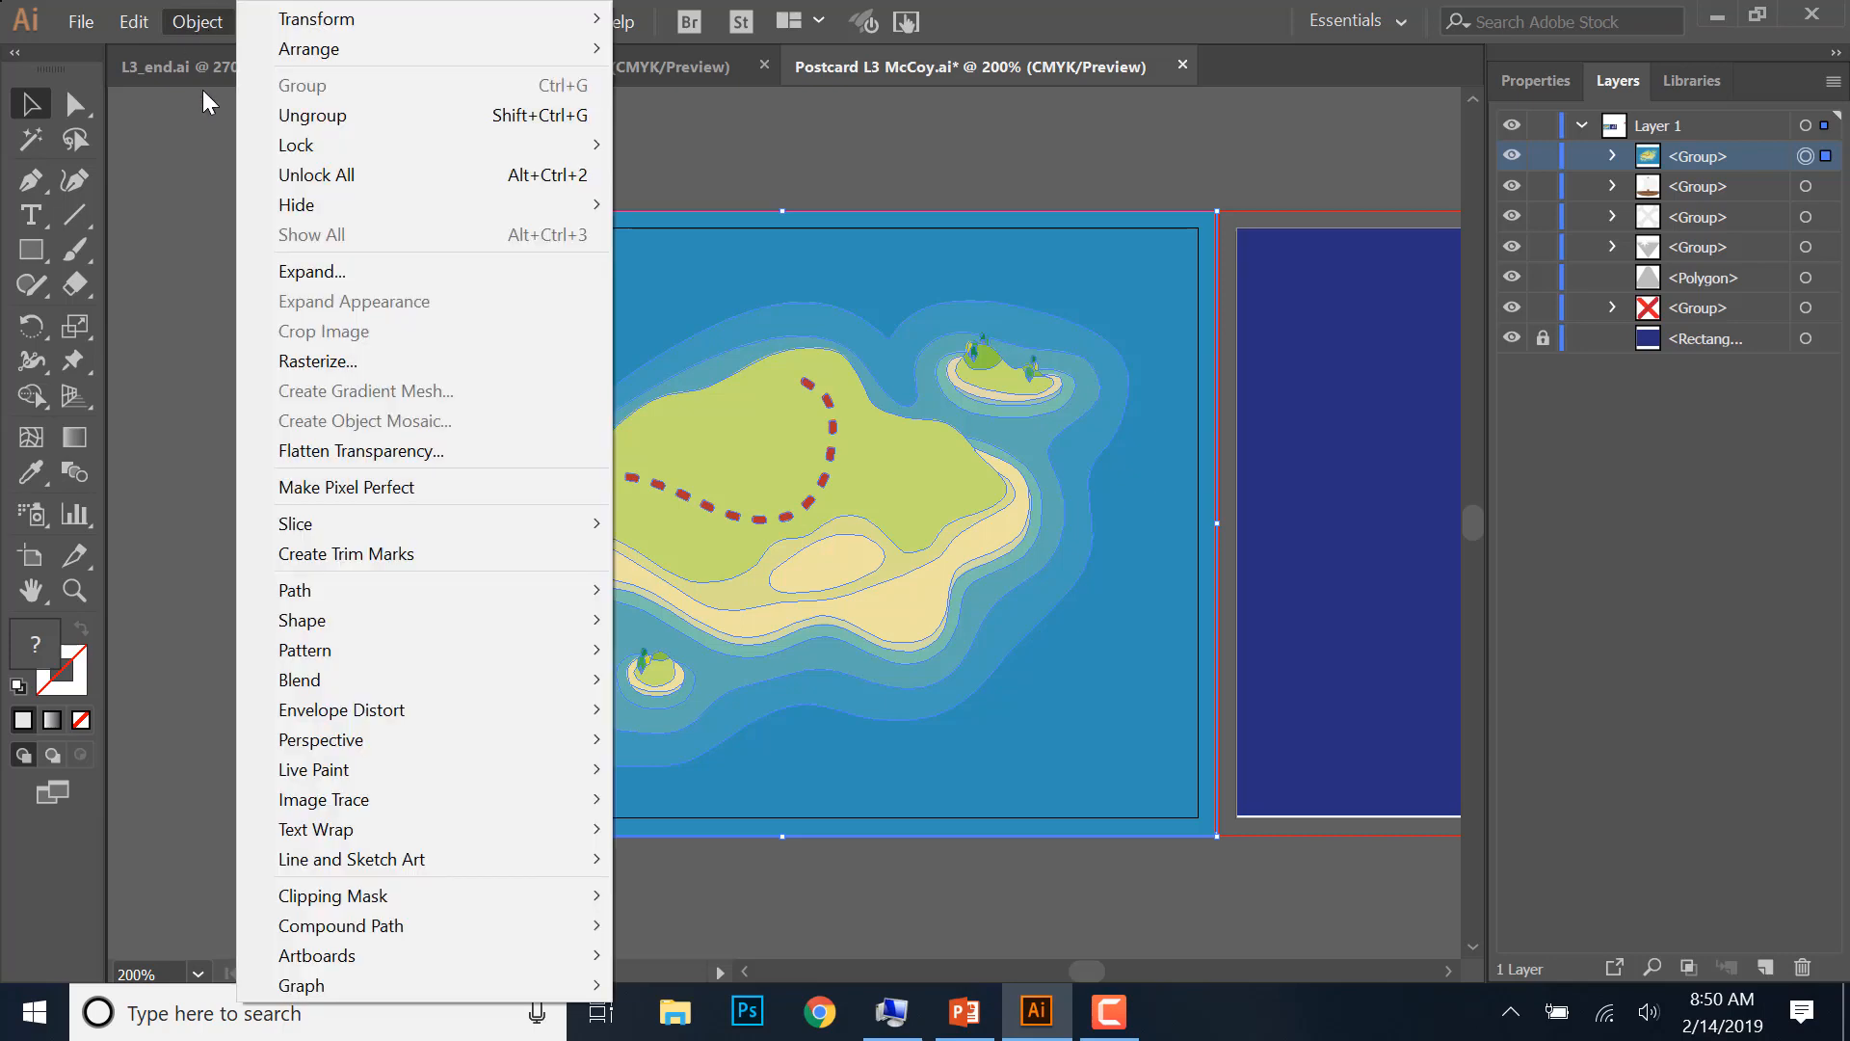
pyautogui.moveTo(313, 203)
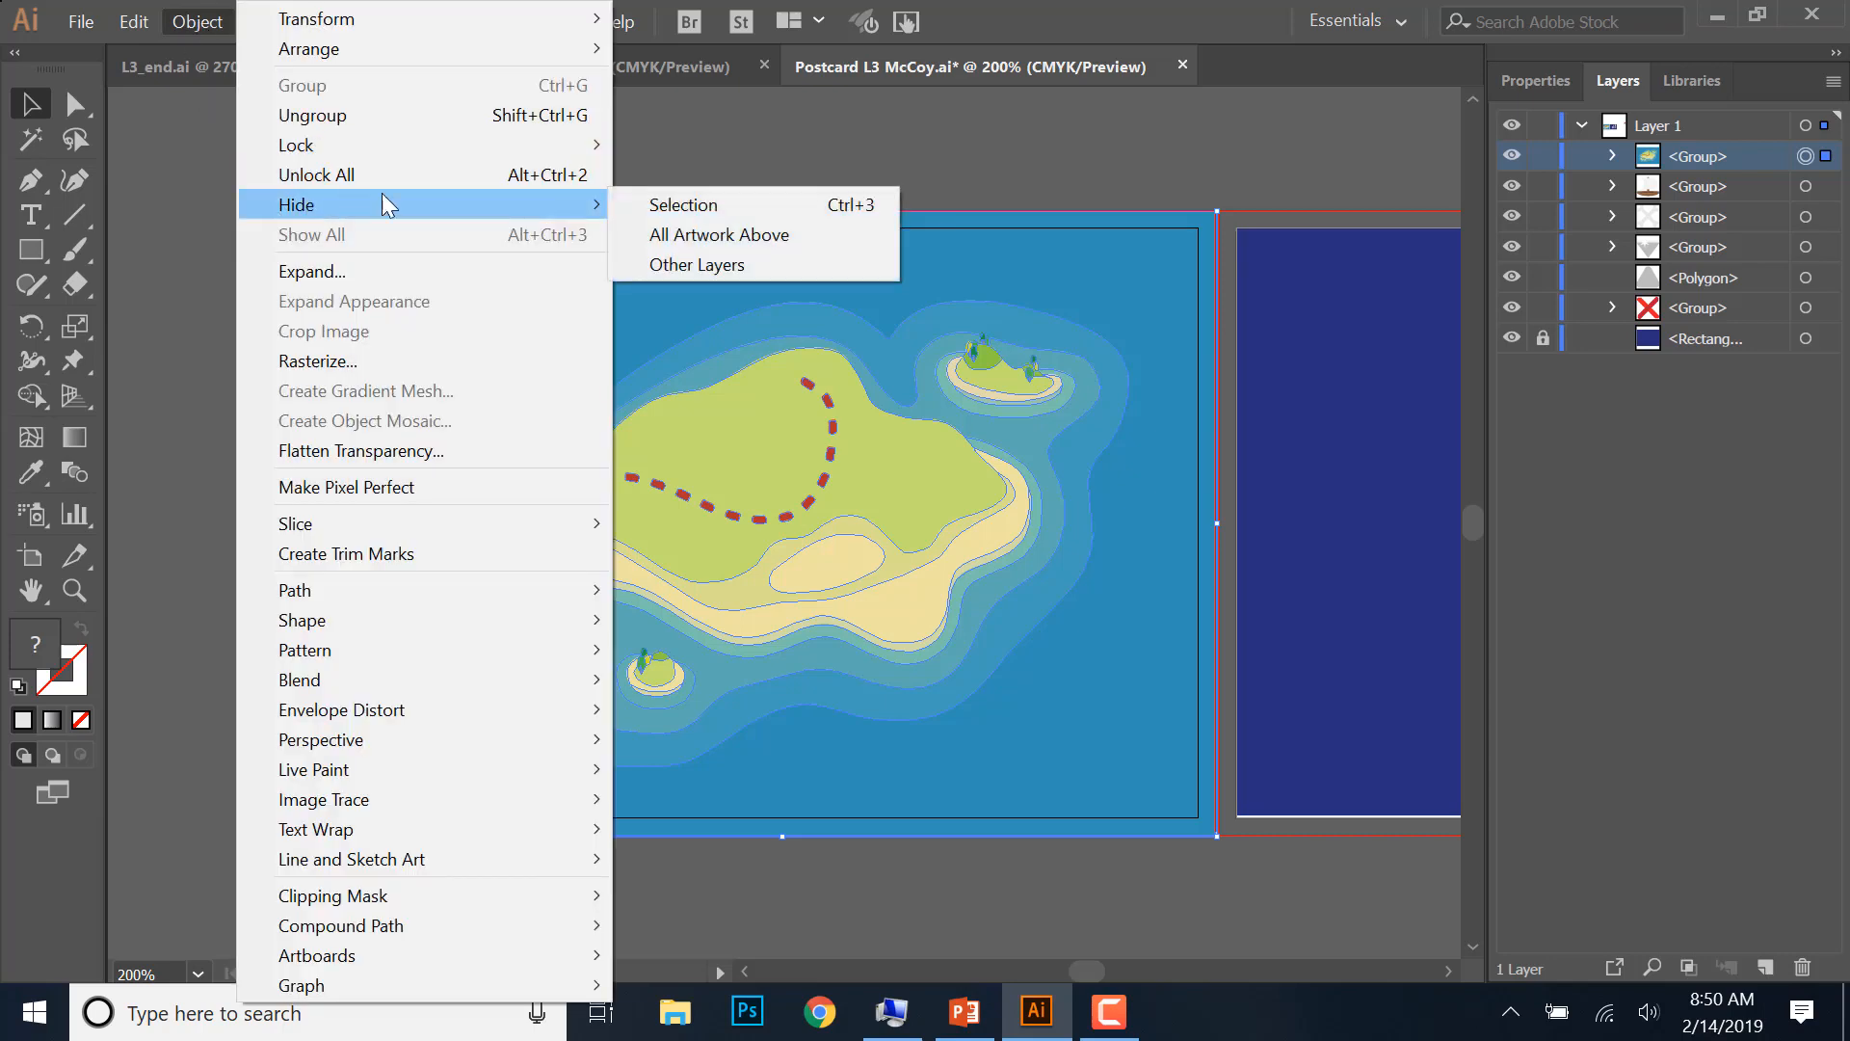
pyautogui.click(656, 203)
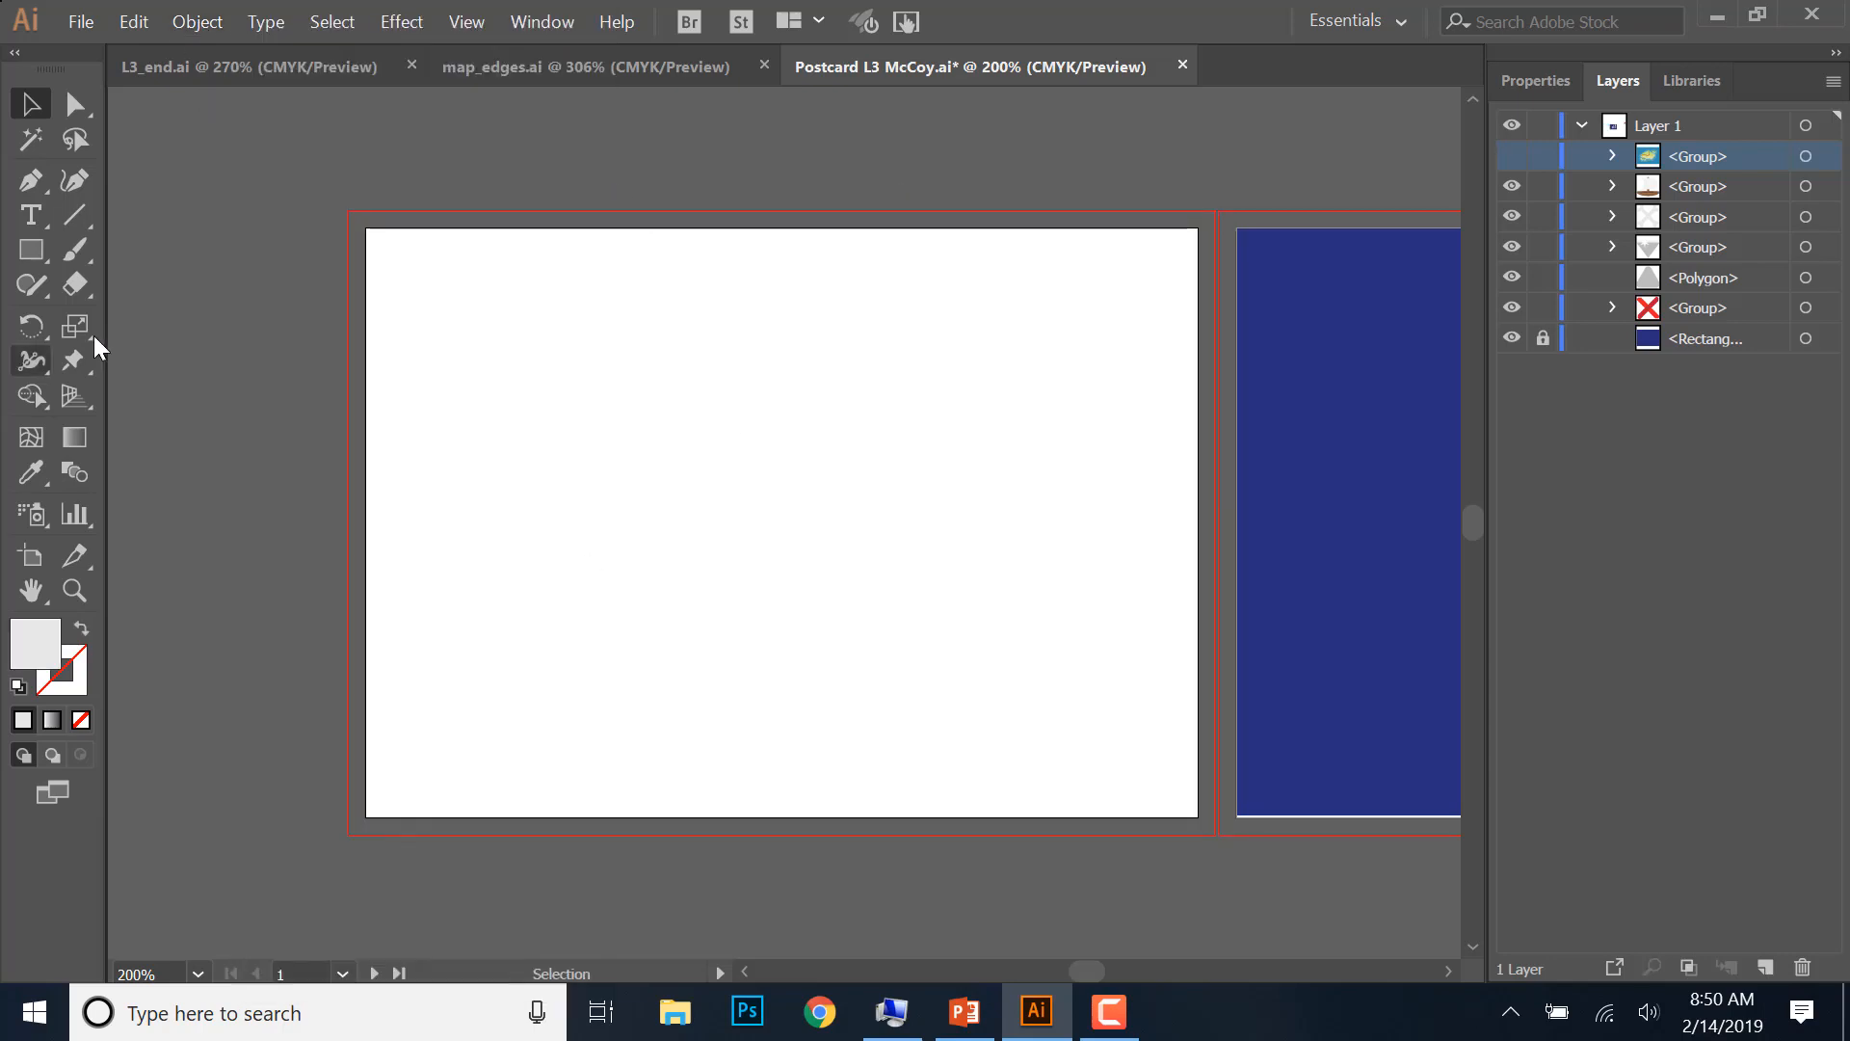
pyautogui.click(1512, 157)
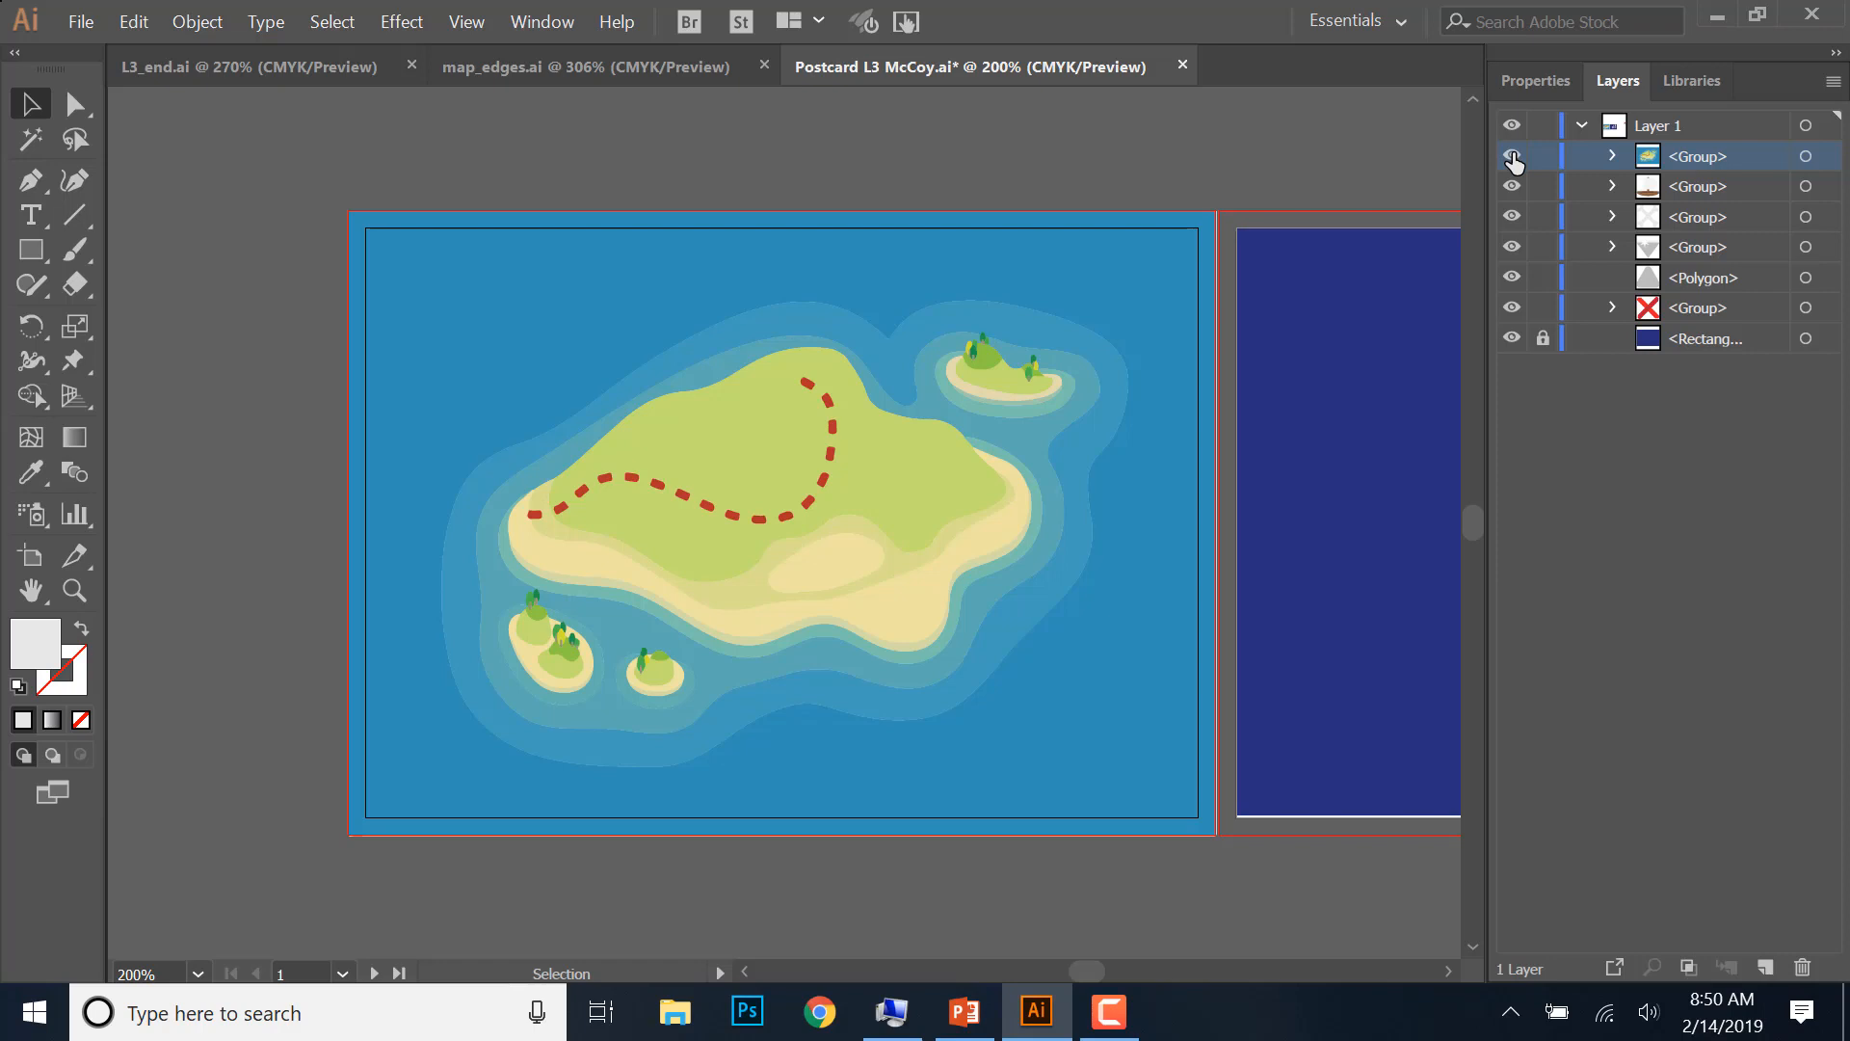
pyautogui.click(1513, 157)
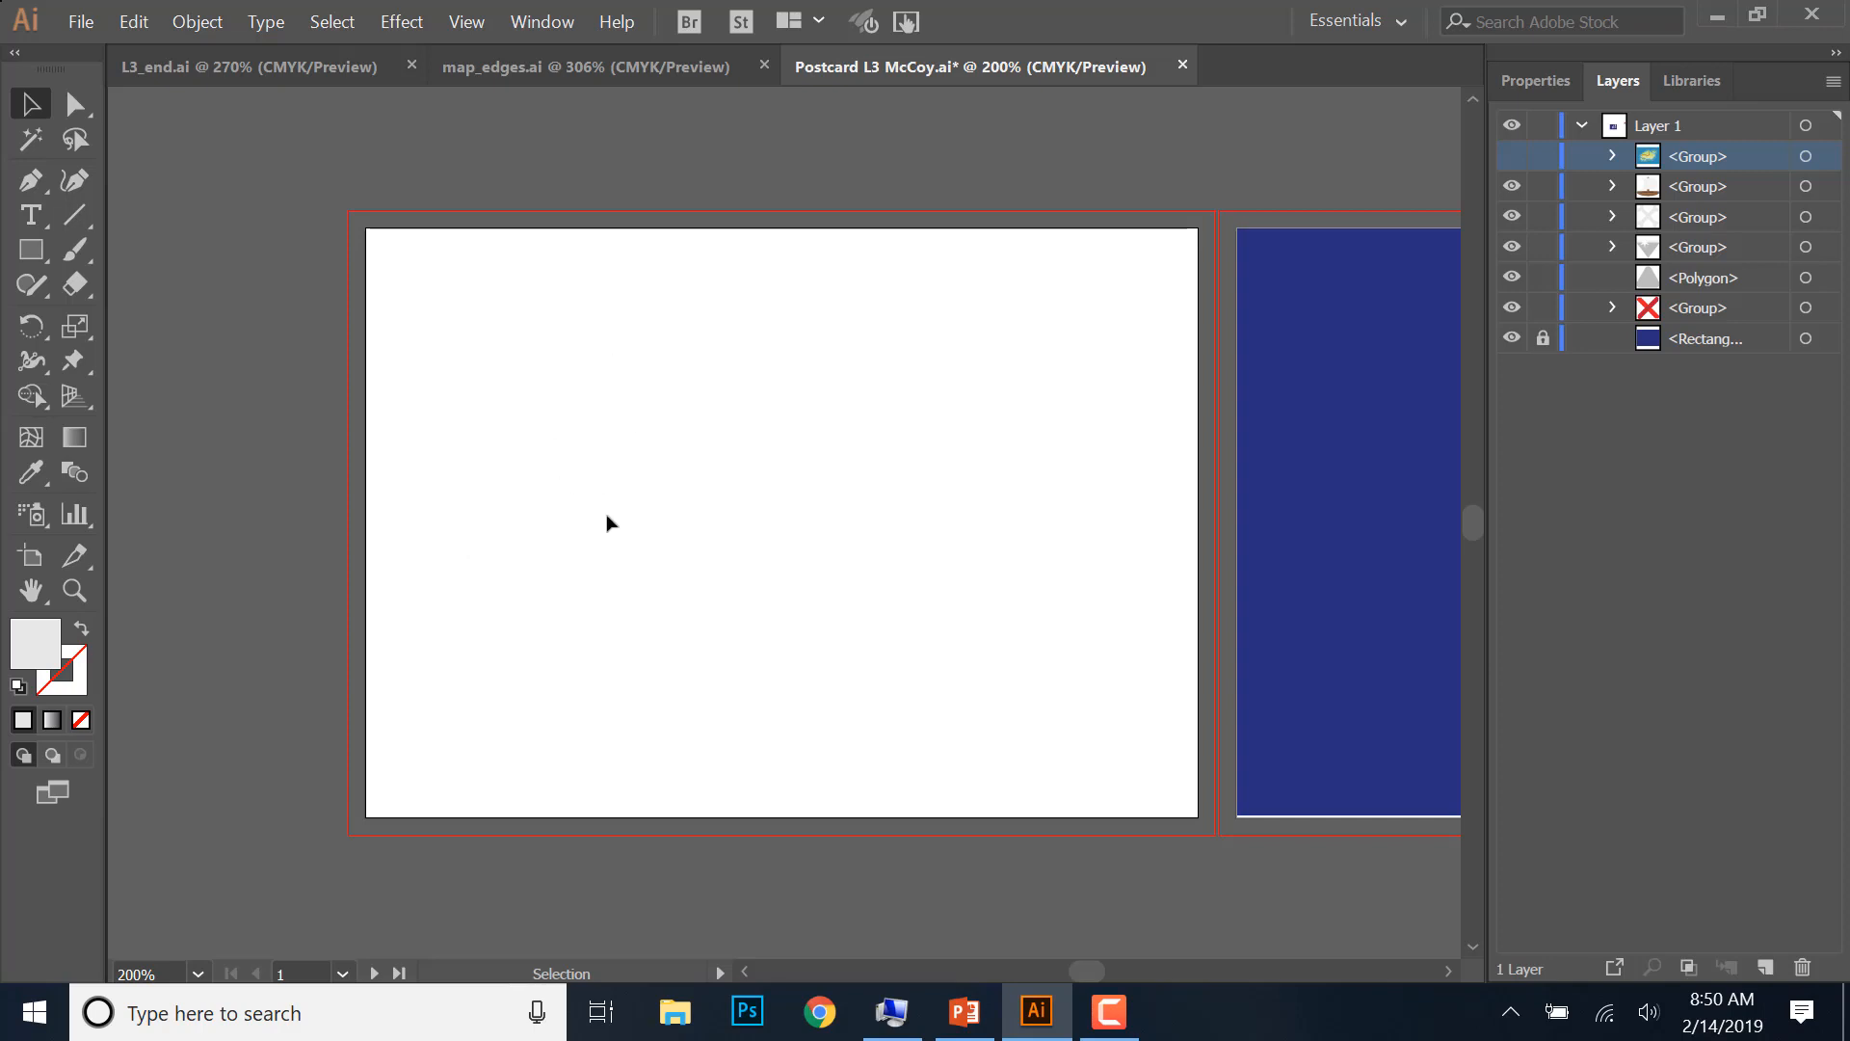
pyautogui.click(77, 23)
pyautogui.click(136, 239)
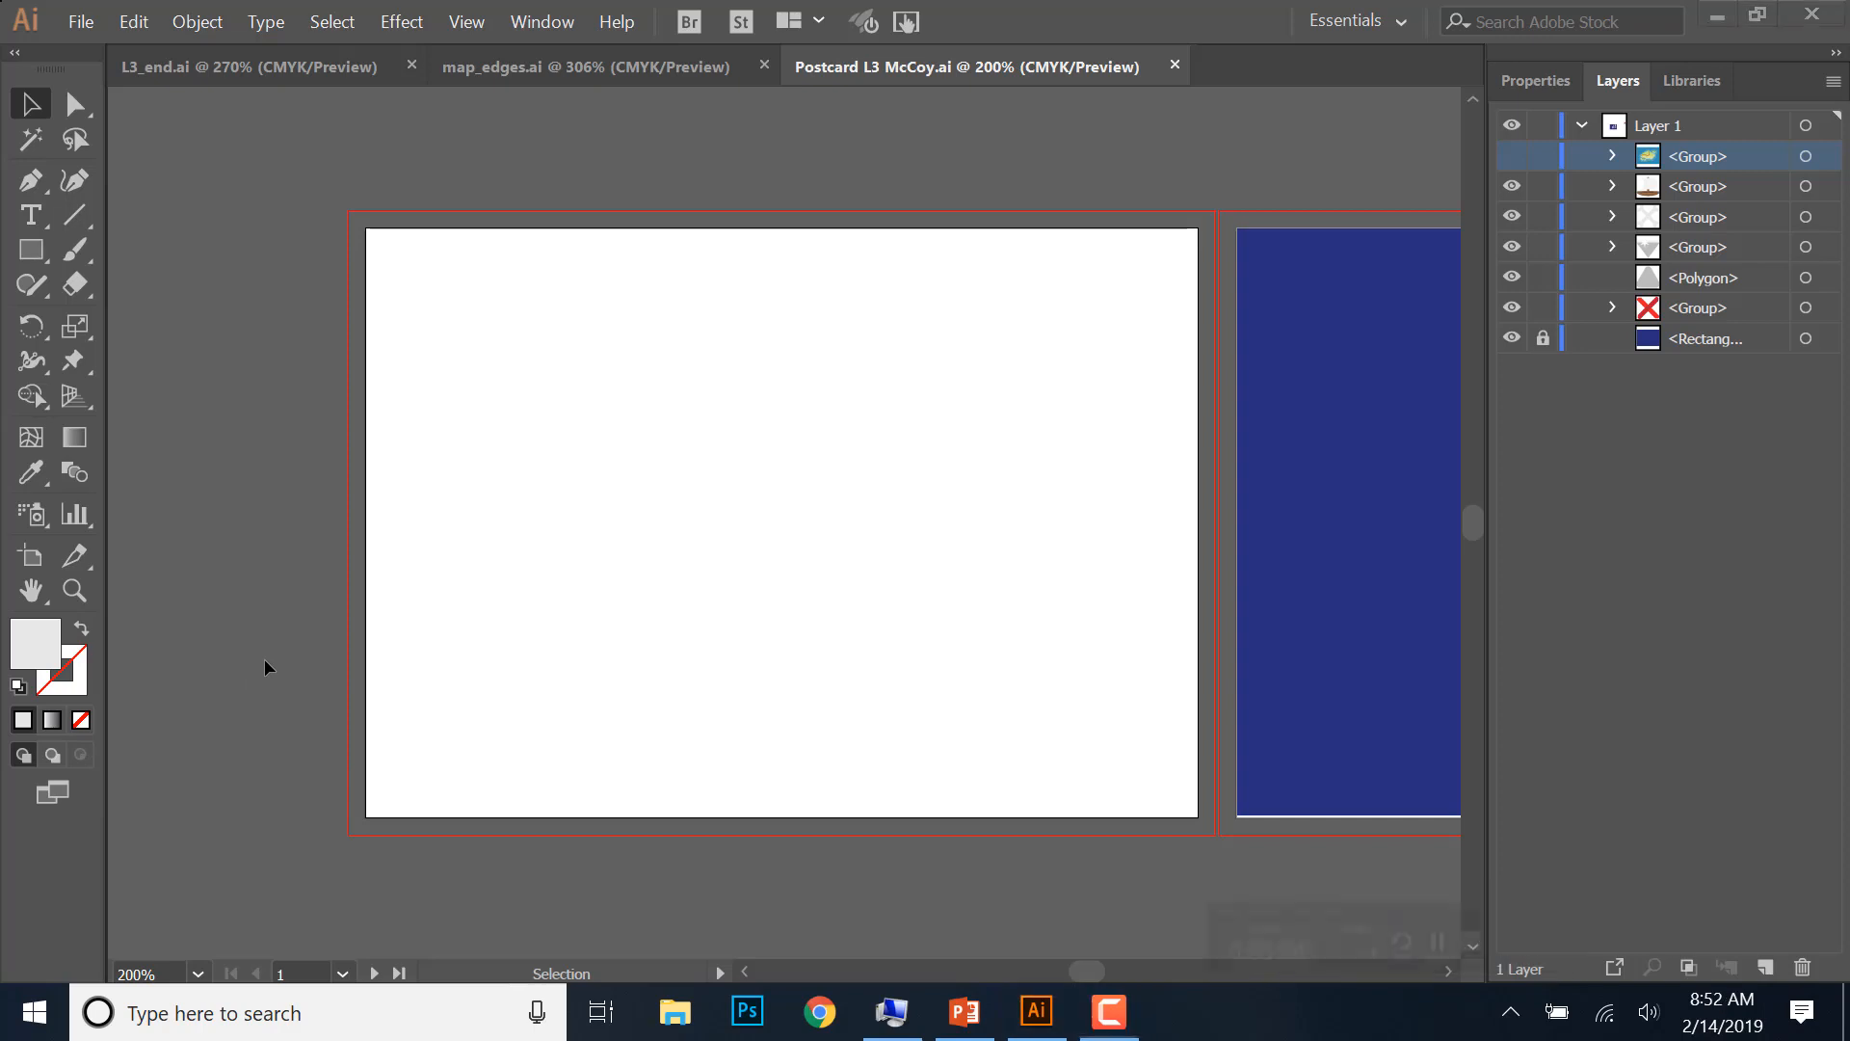
# - Bring up map_edges.ai and locate its file in File Explorer under VIDEO (V:), ME2, Materials for Class, Illustrator Lessons, Lesson03
pyautogui.click(522, 64)
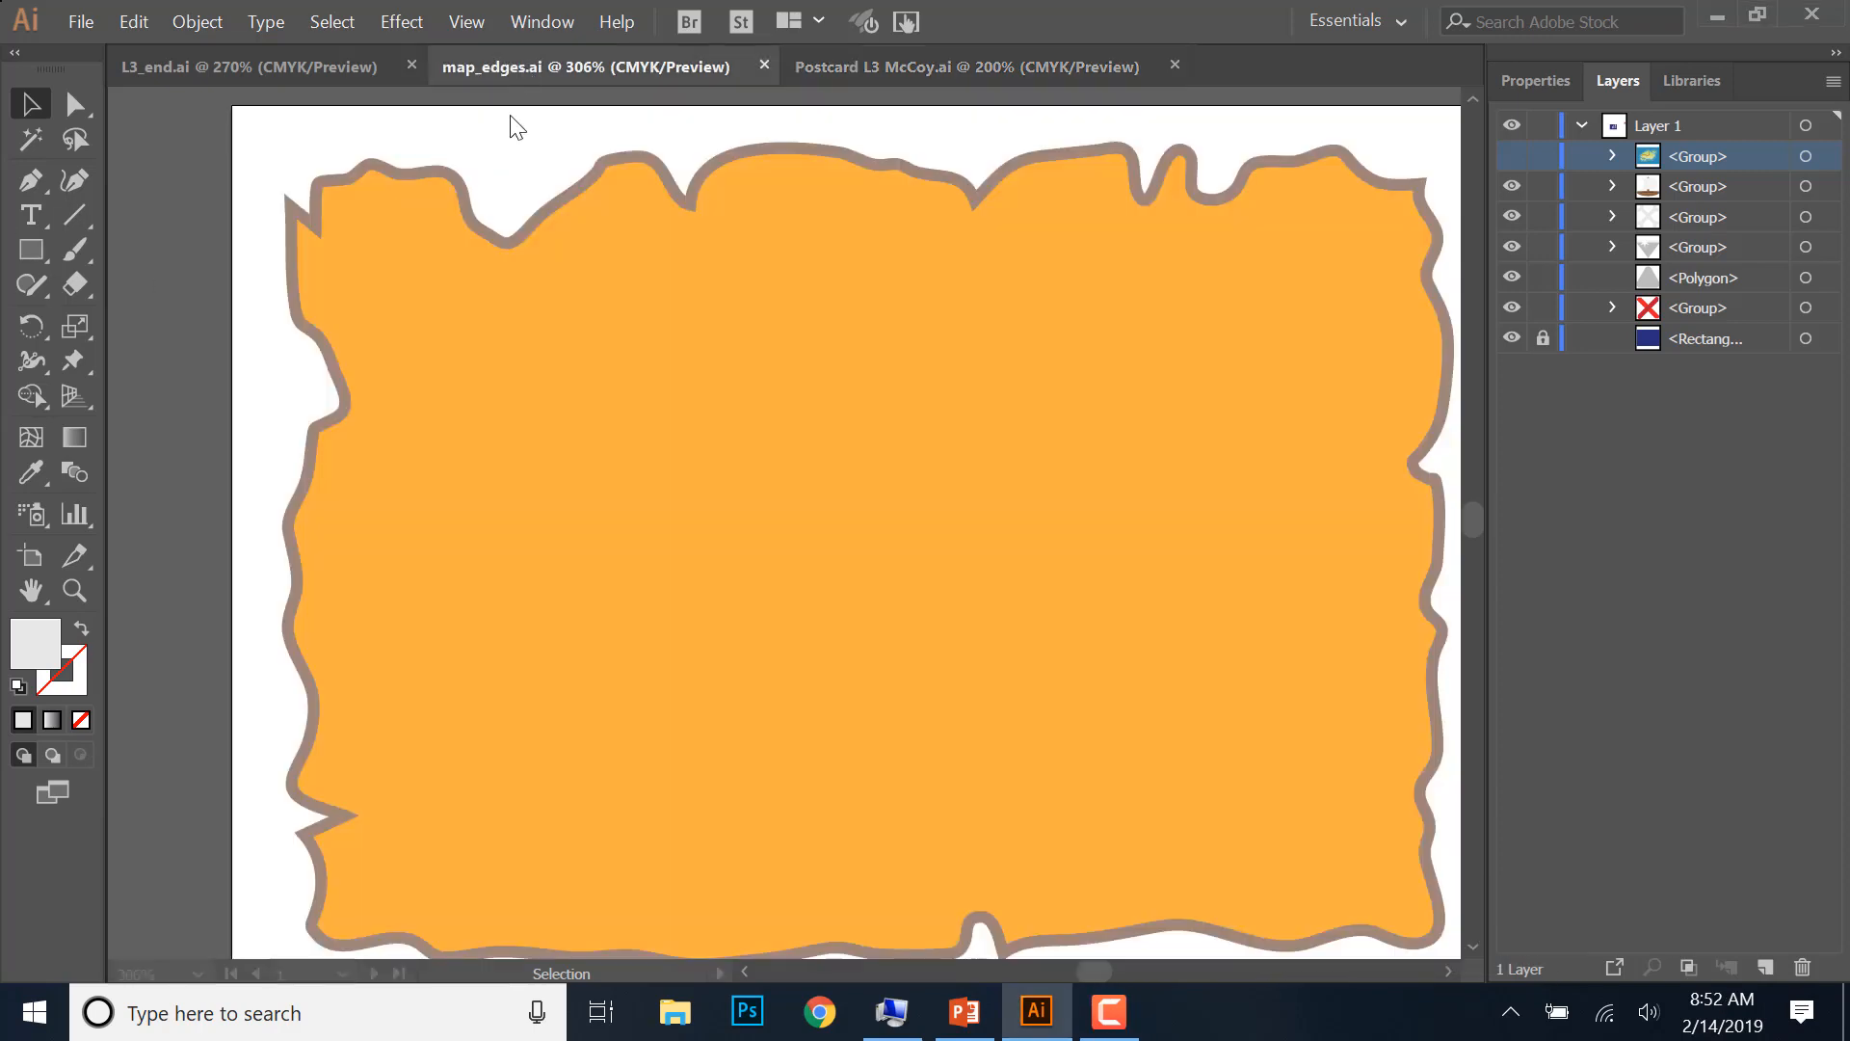
pyautogui.click(676, 1003)
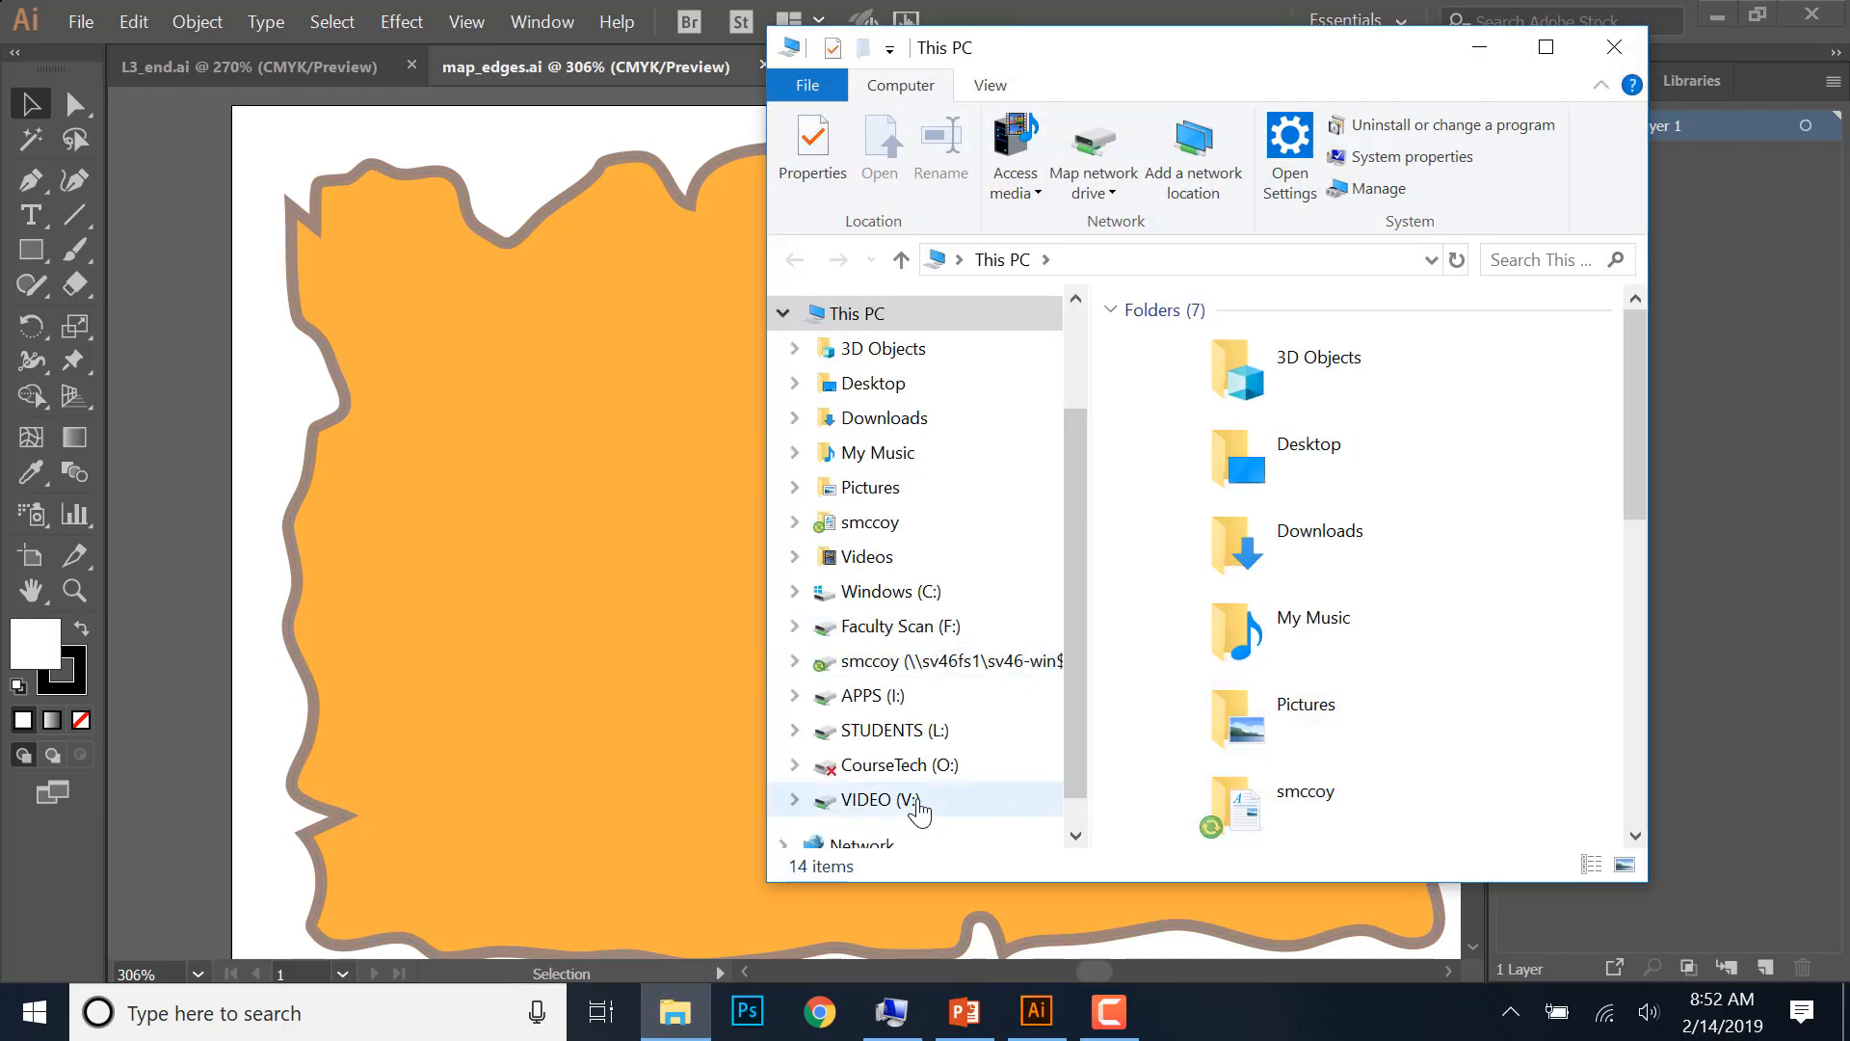
pyautogui.click(921, 802)
pyautogui.doubleClick(1208, 413)
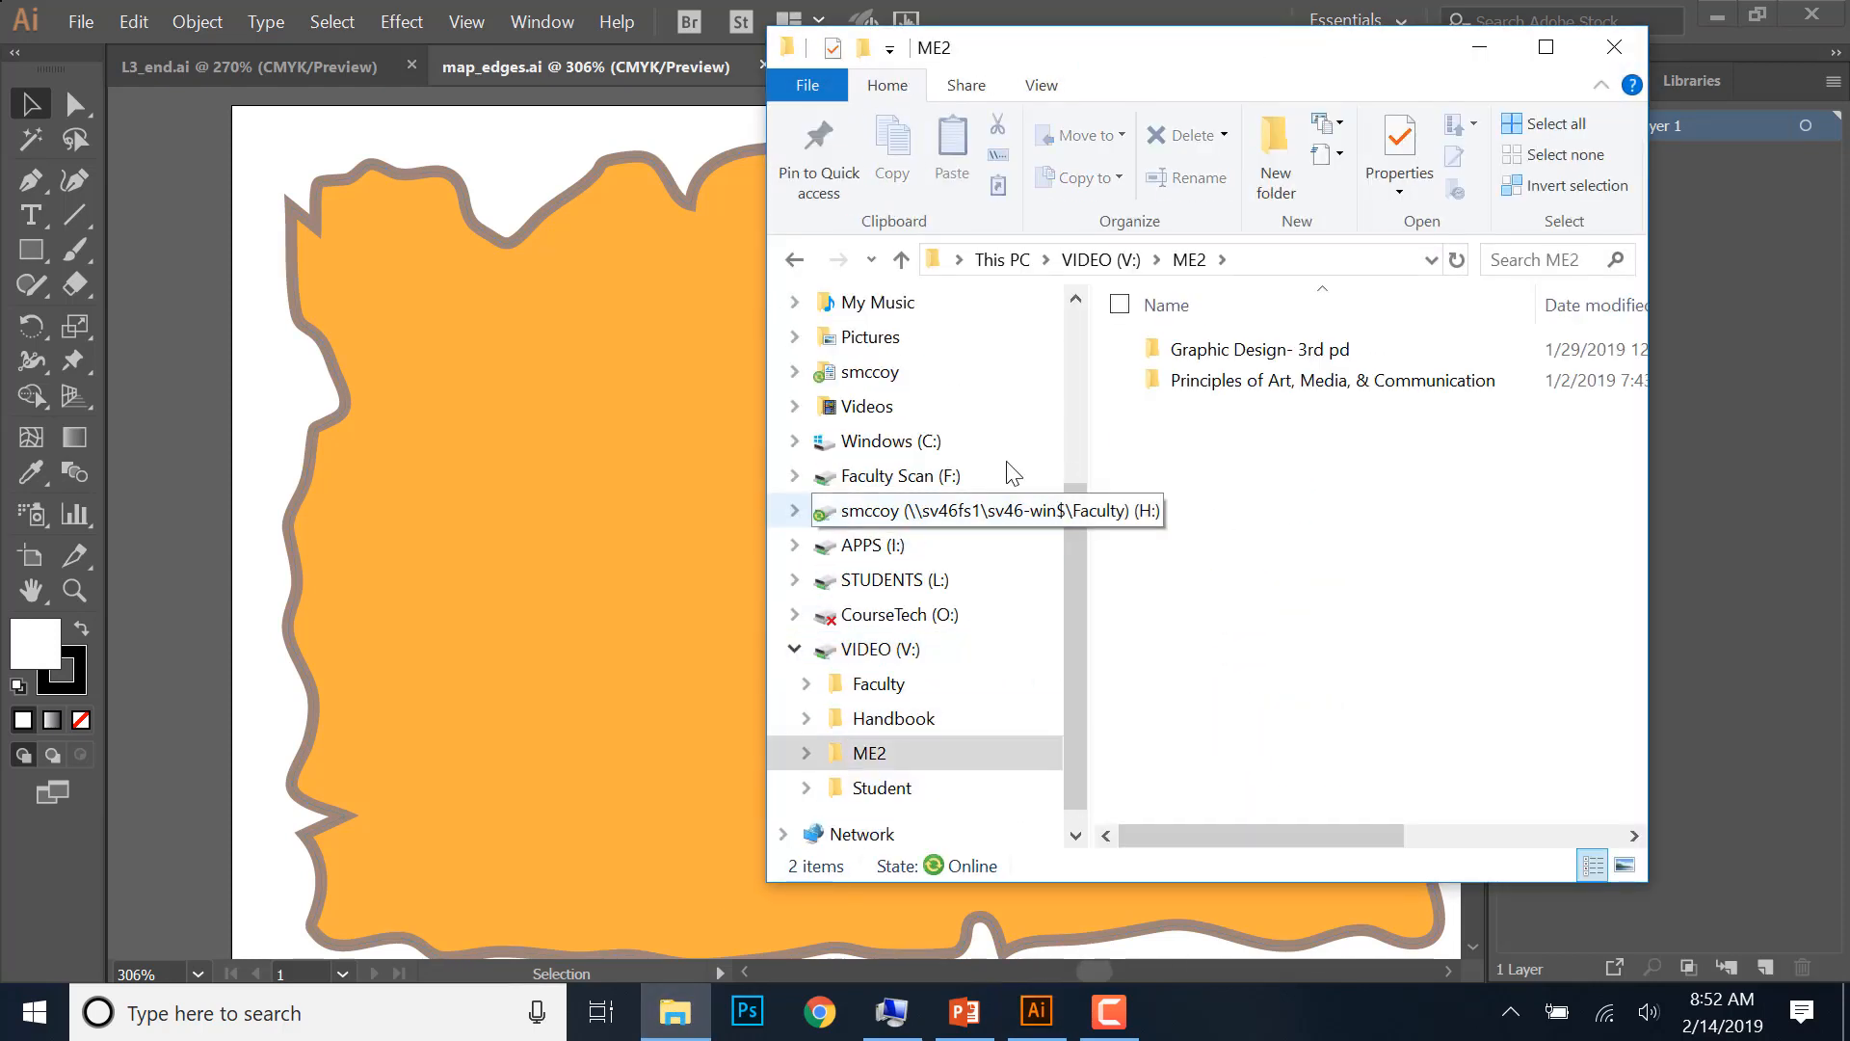
pyautogui.doubleClick(1262, 386)
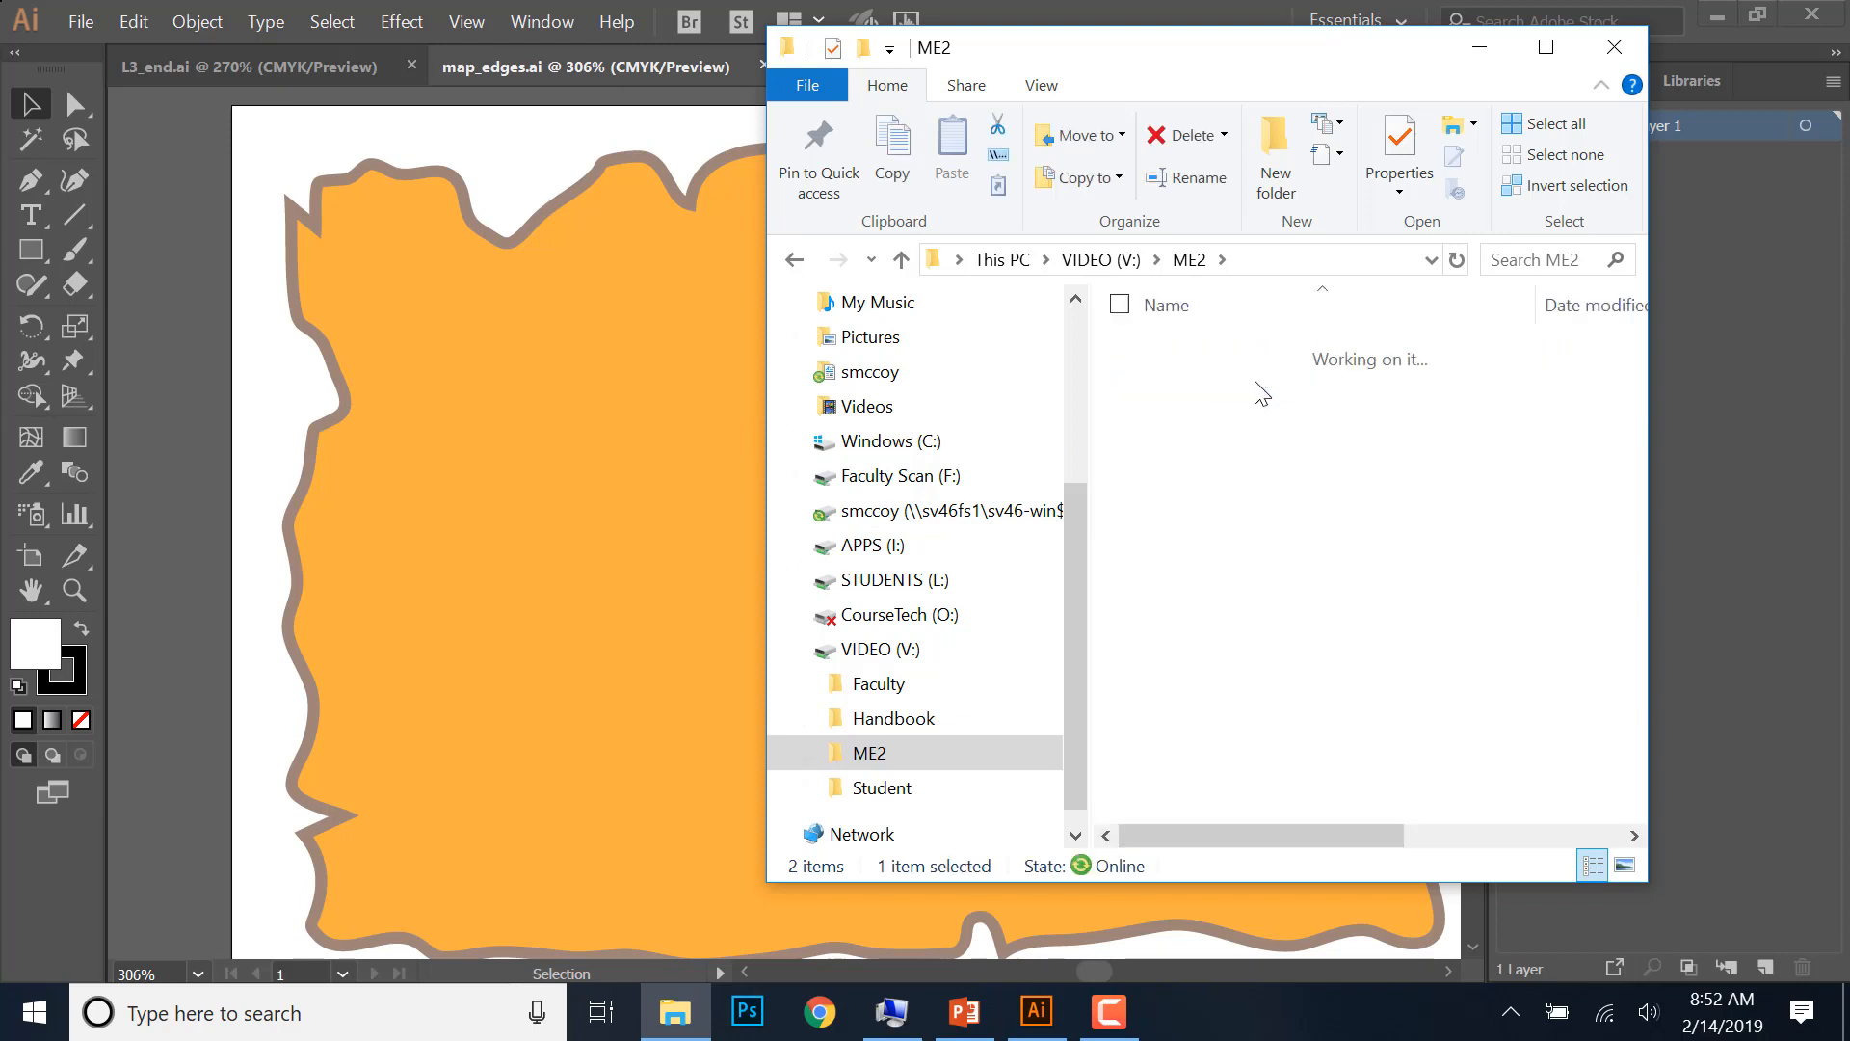
pyautogui.doubleClick(1205, 478)
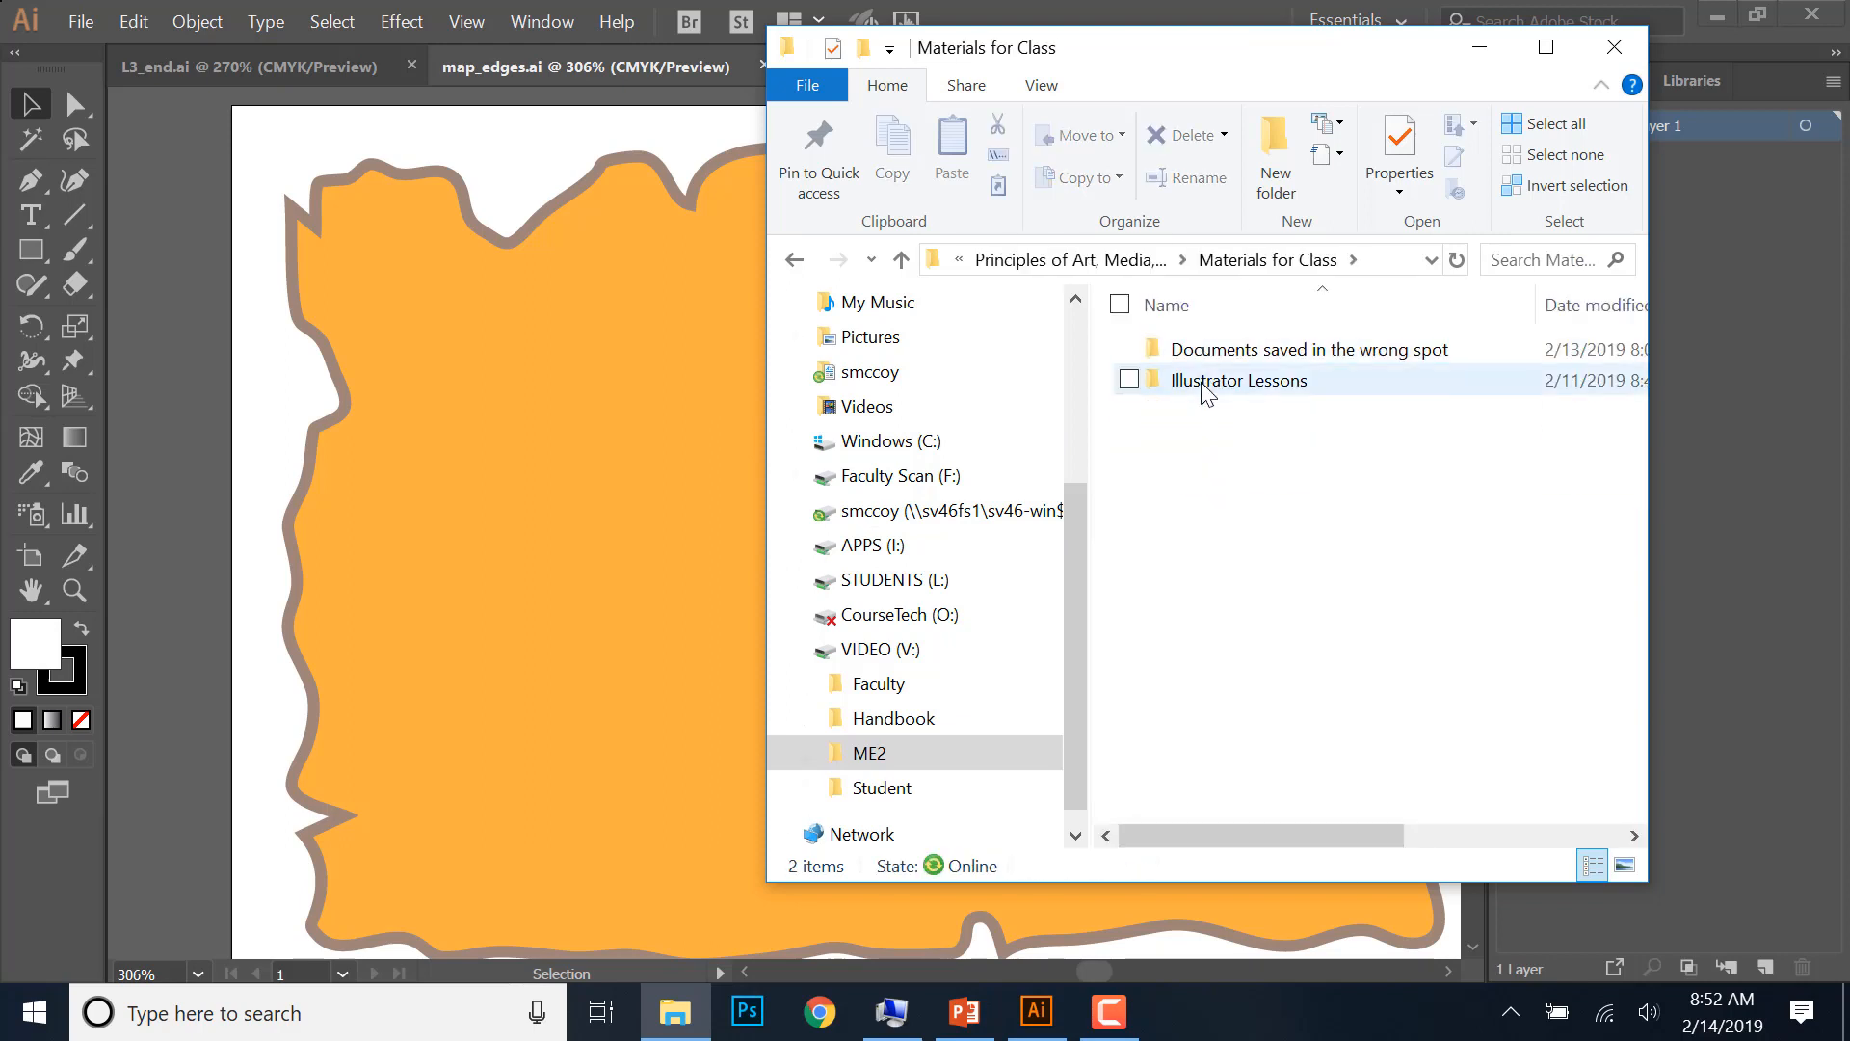
pyautogui.doubleClick(1200, 390)
pyautogui.doubleClick(1195, 412)
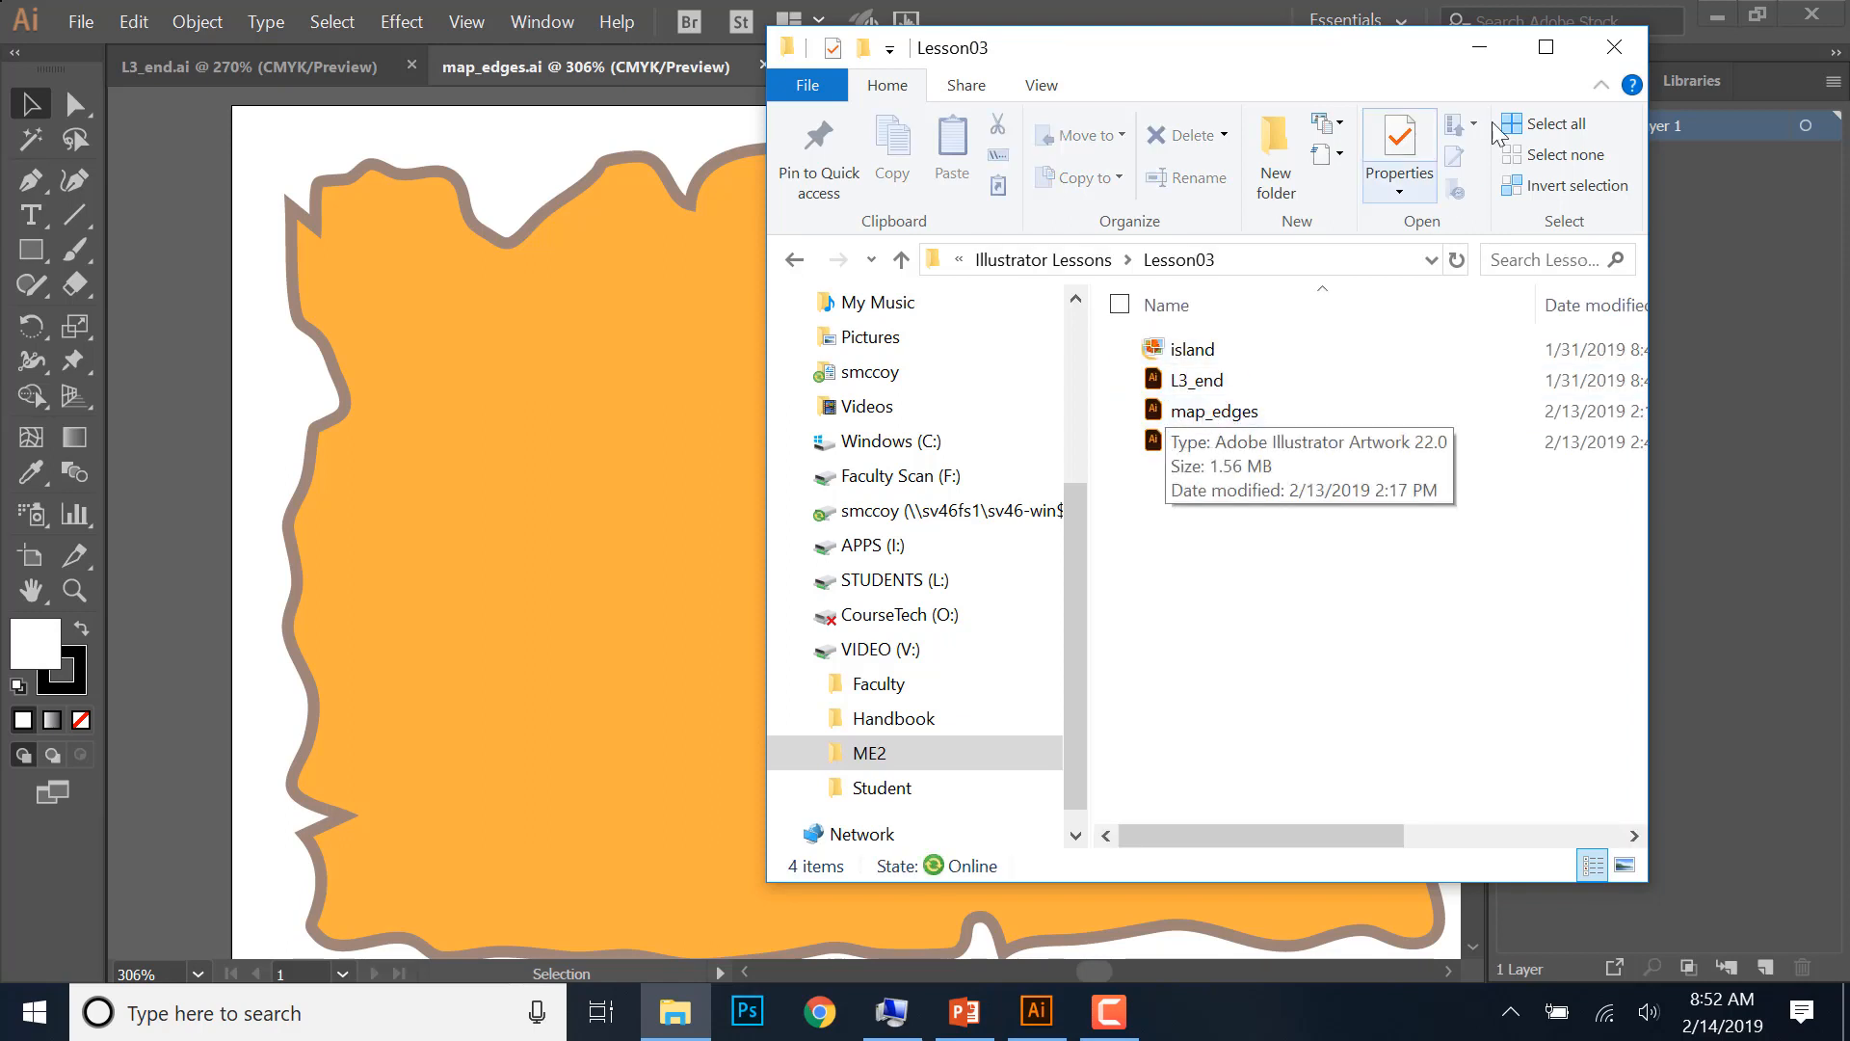
pyautogui.click(1615, 47)
# - Copy the orange ragged-edged map shape in map_edges.ai
pyautogui.click(31, 103)
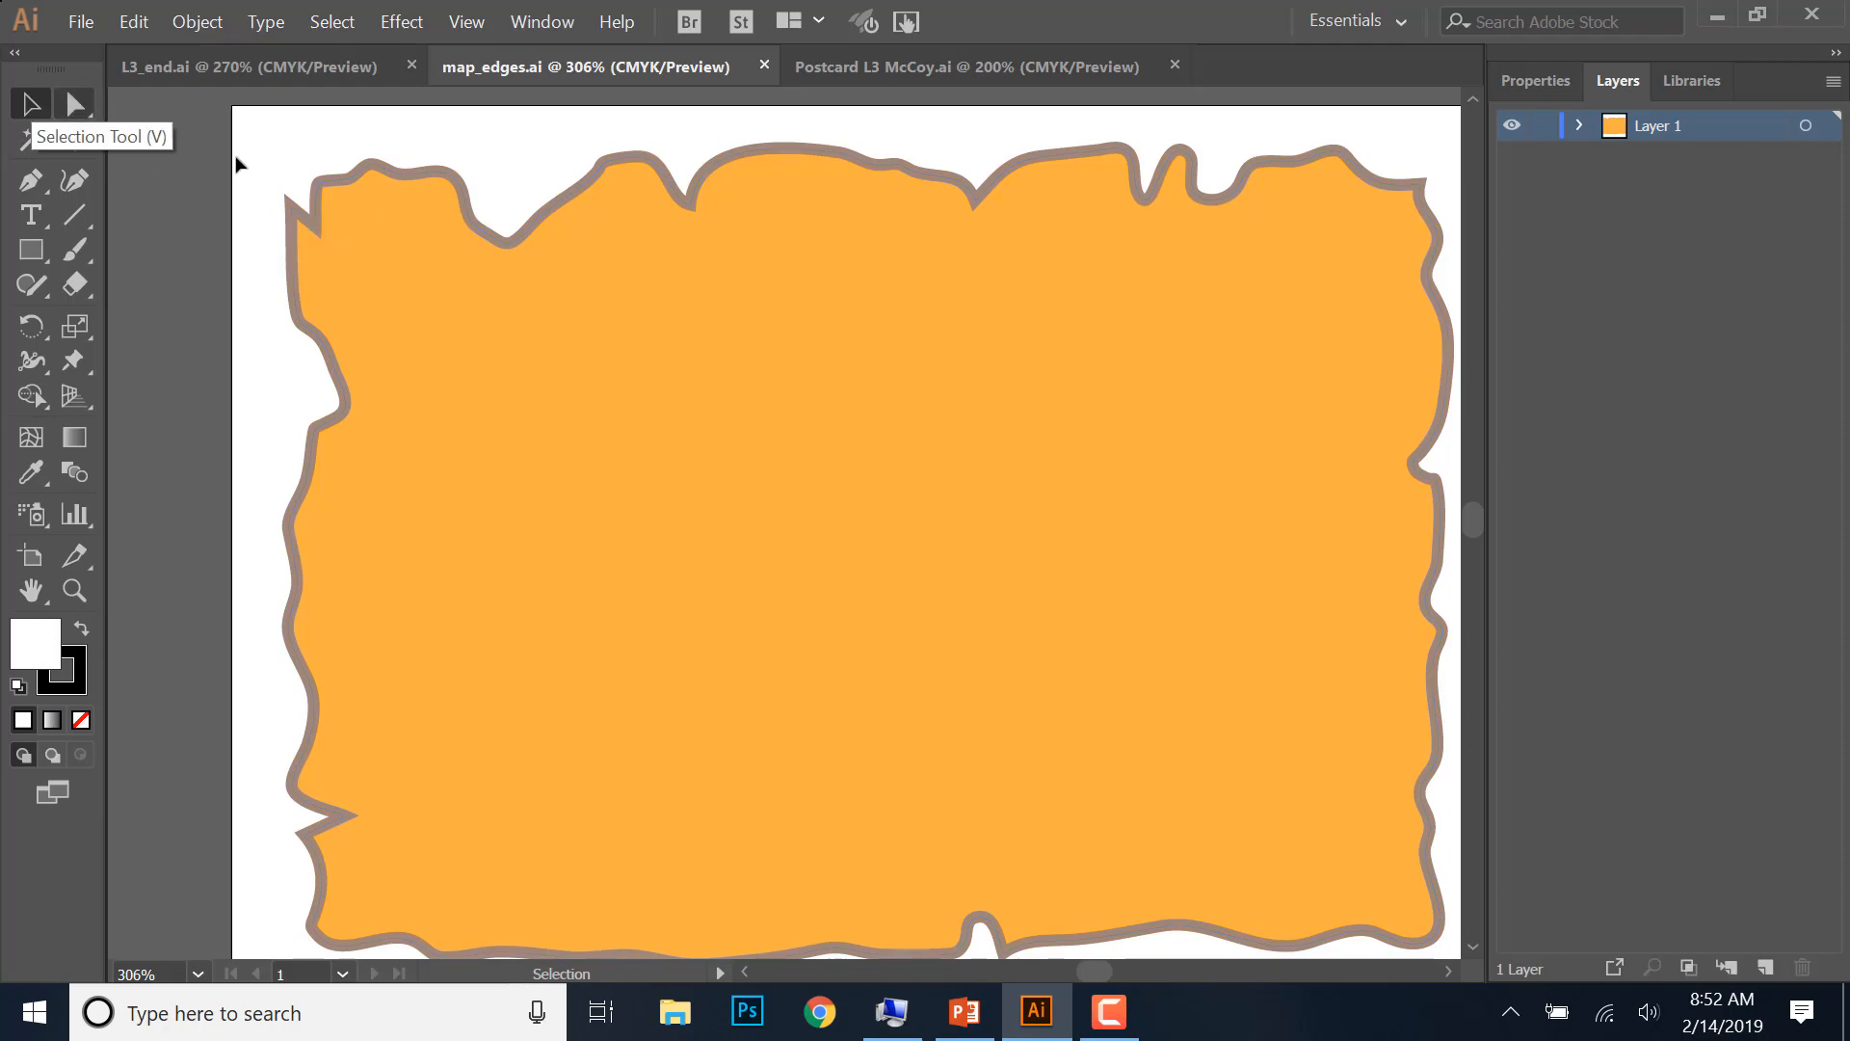
pyautogui.click(388, 176)
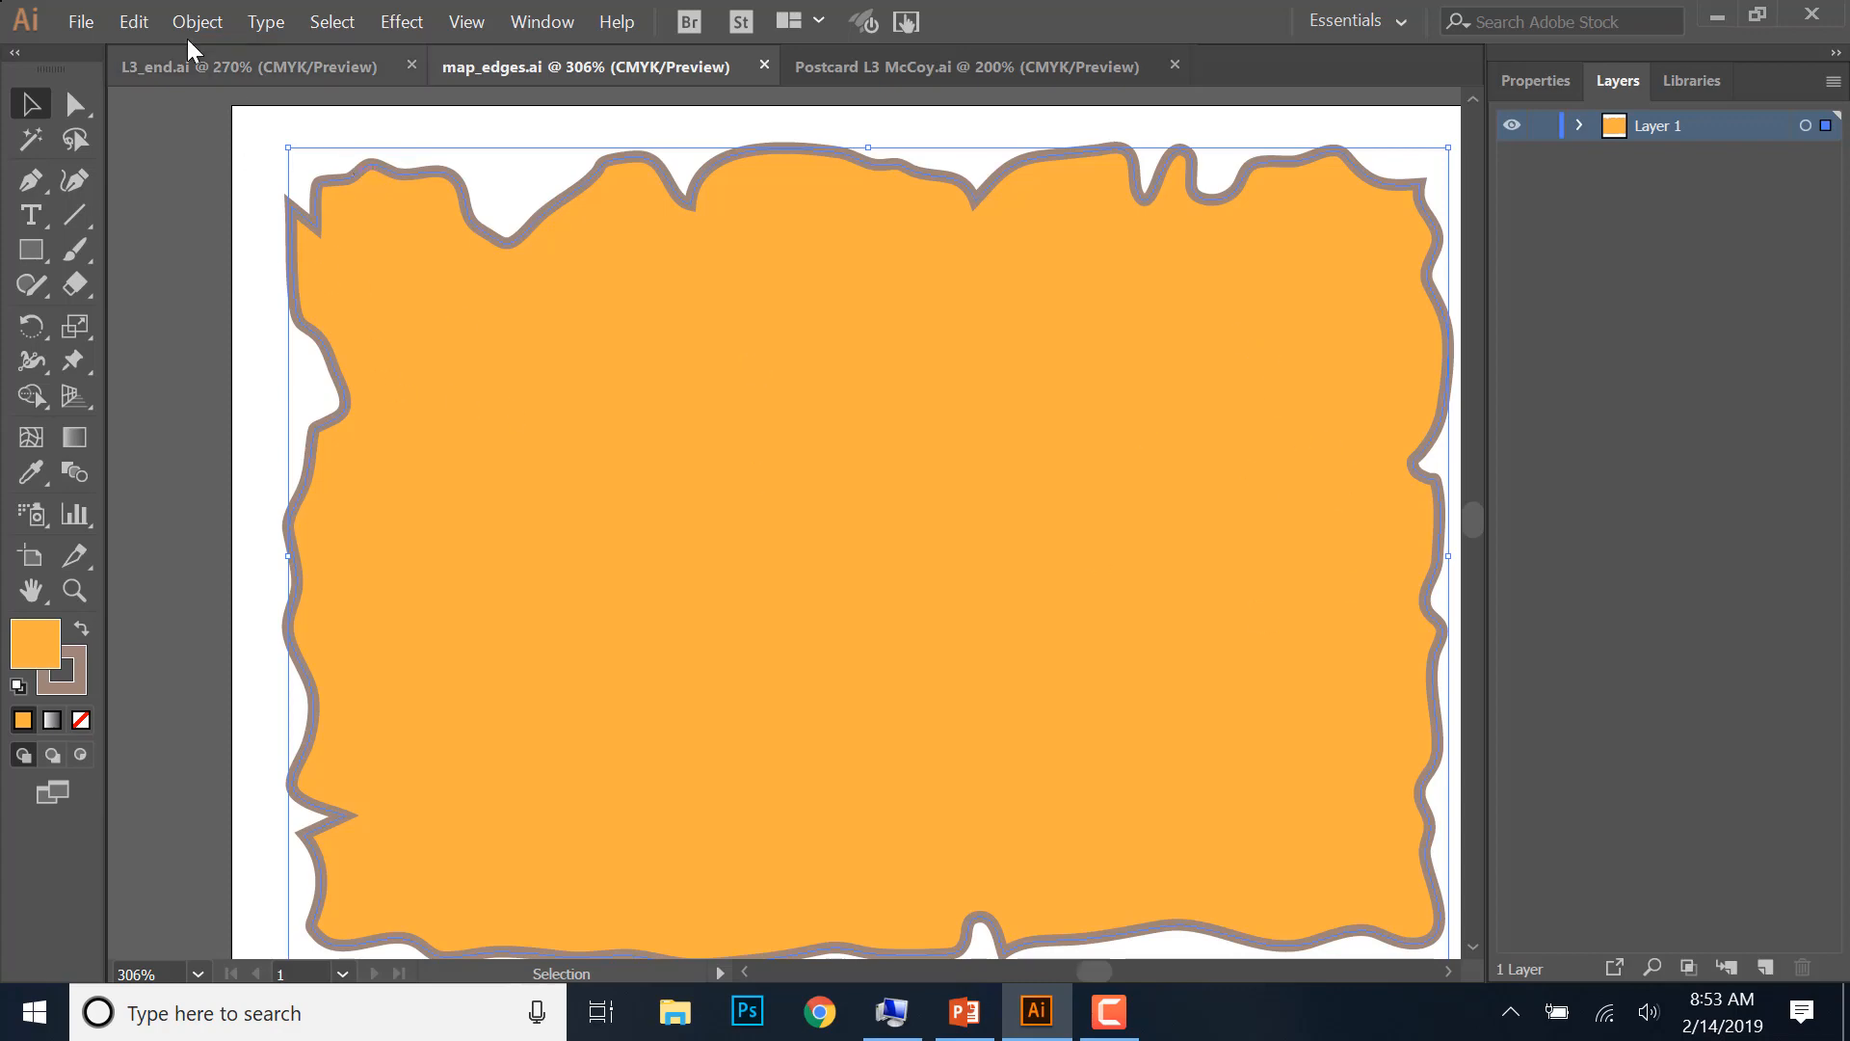
pyautogui.click(128, 23)
pyautogui.click(207, 151)
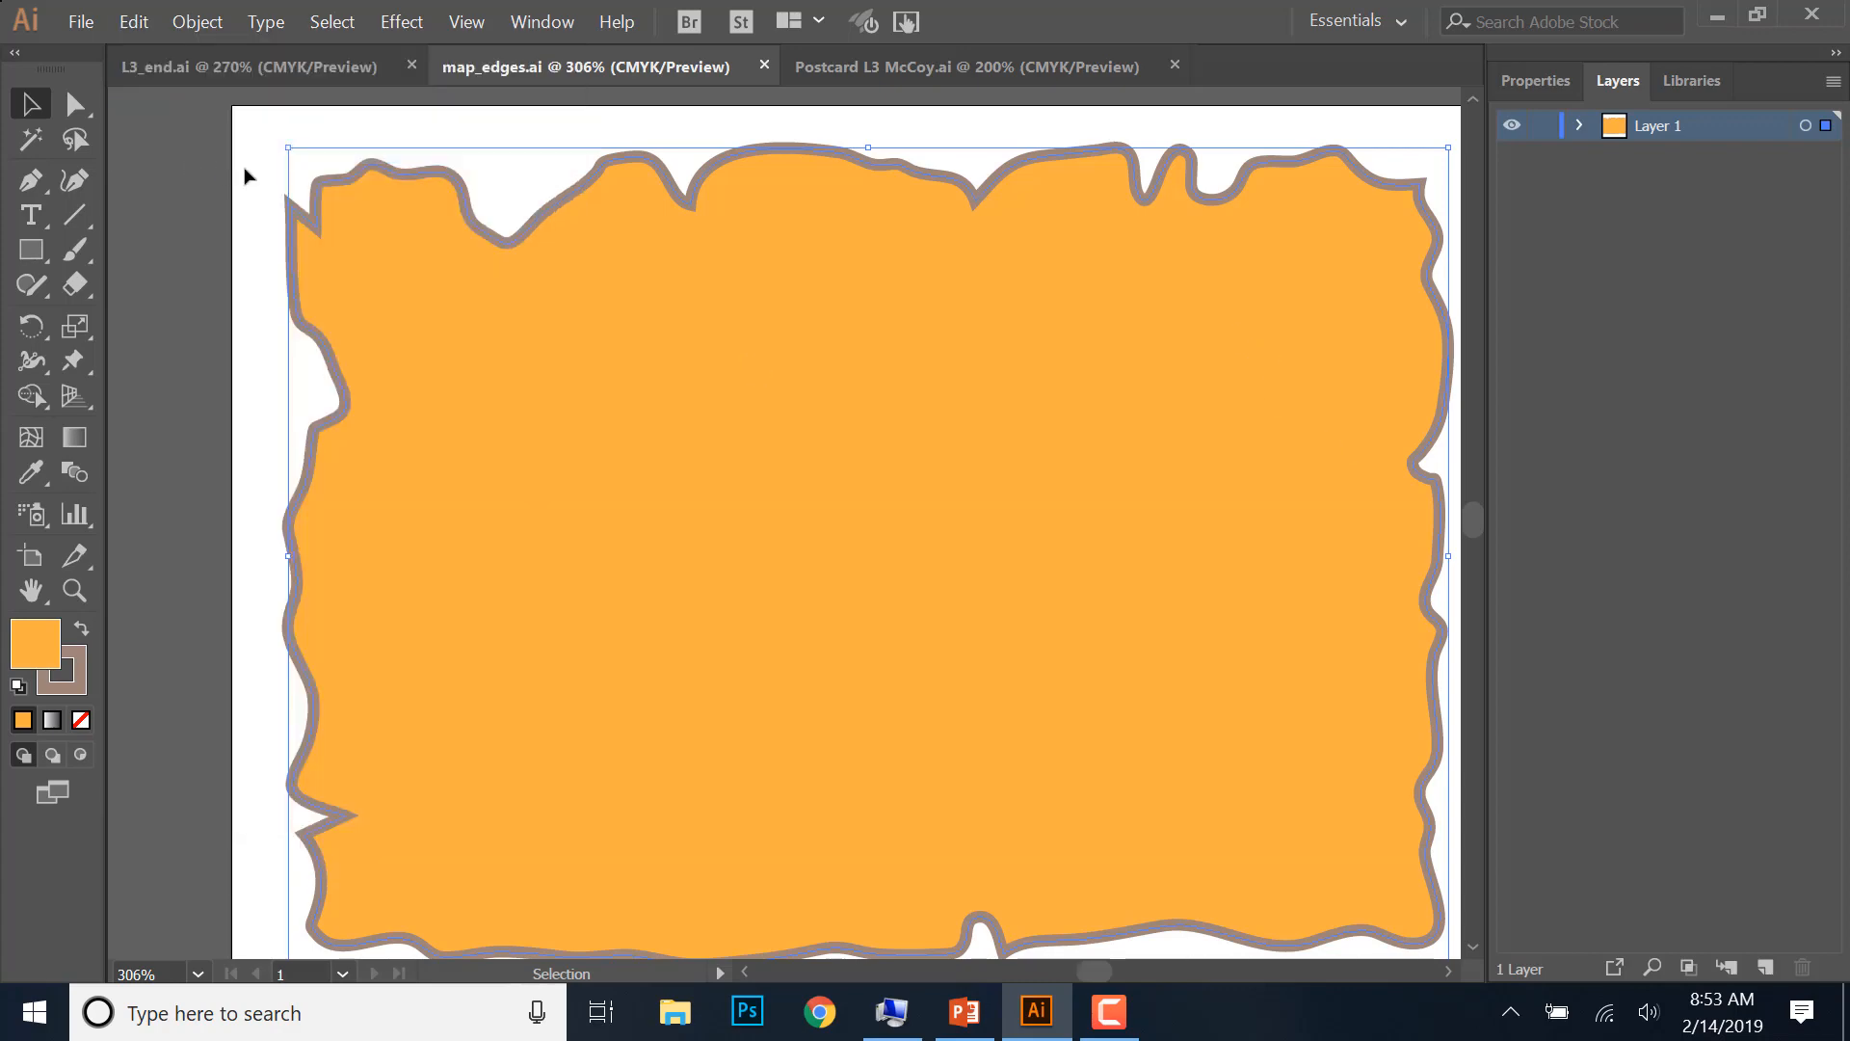
# - Paste the copied map shape in place in the postcard document
pyautogui.click(926, 66)
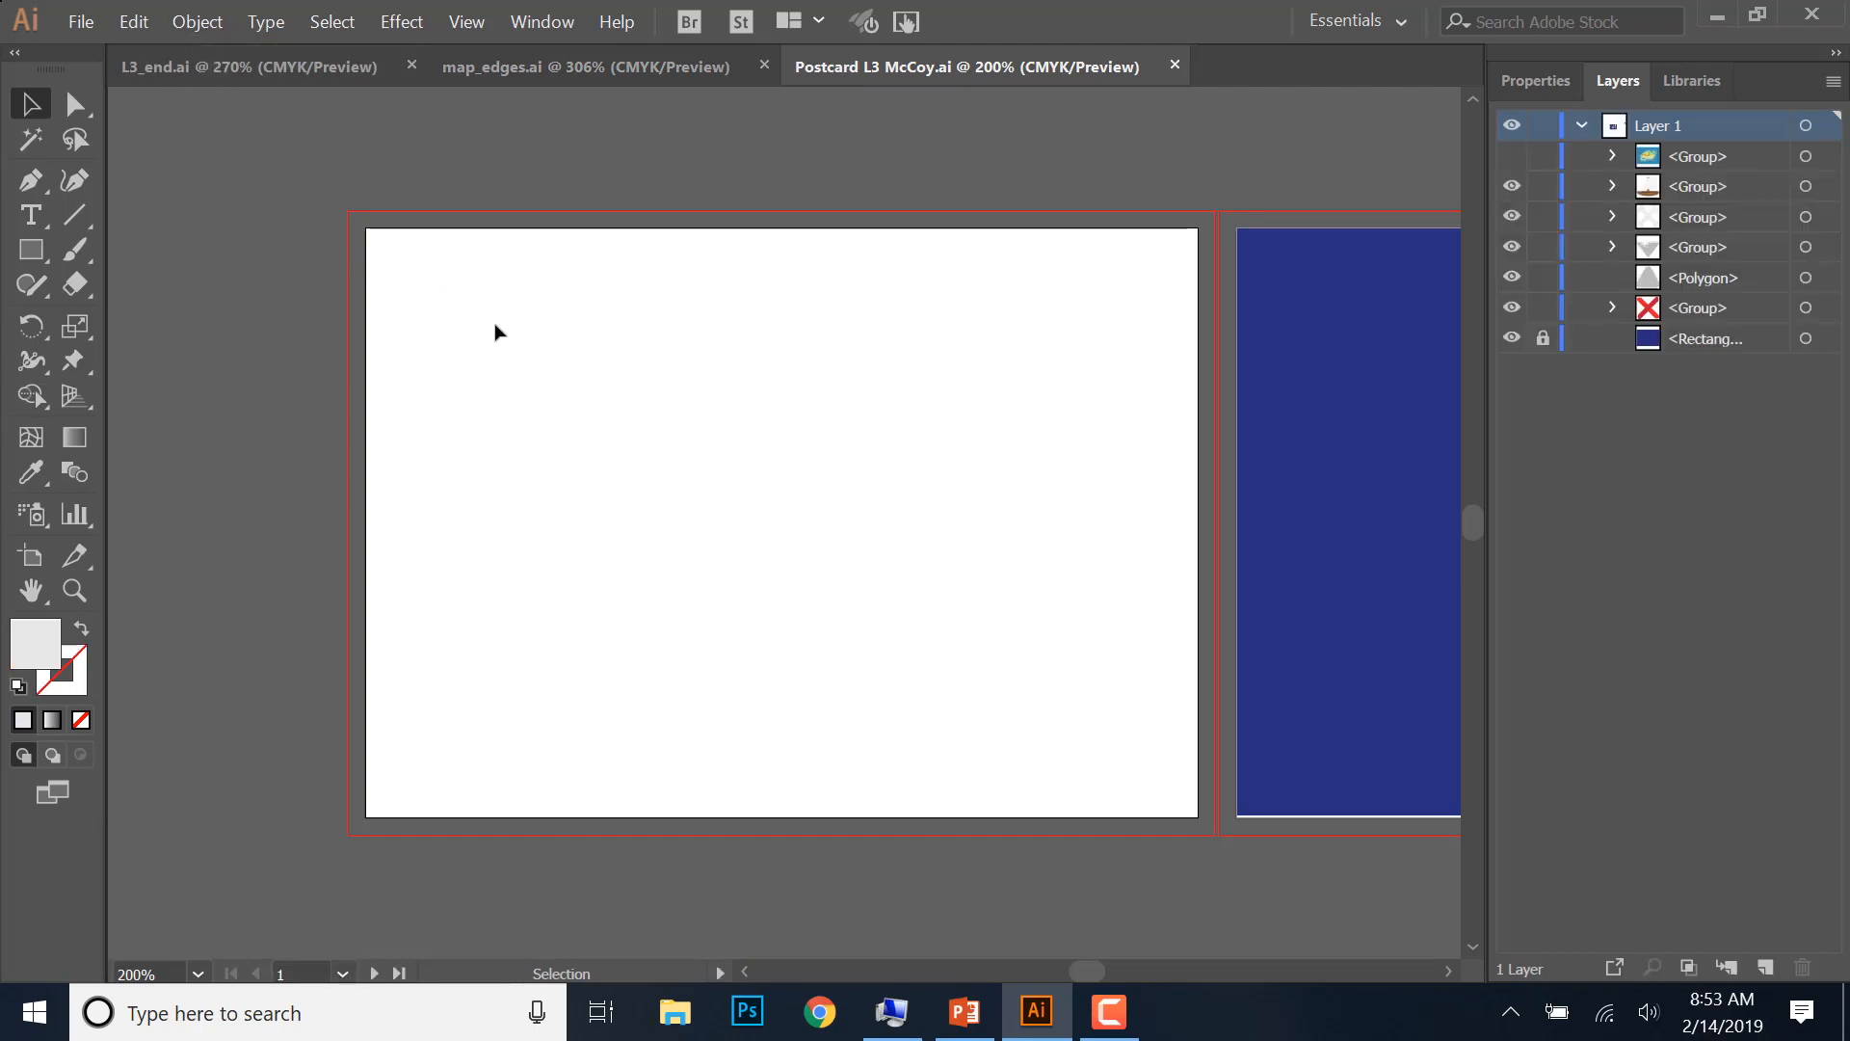
pyautogui.click(134, 21)
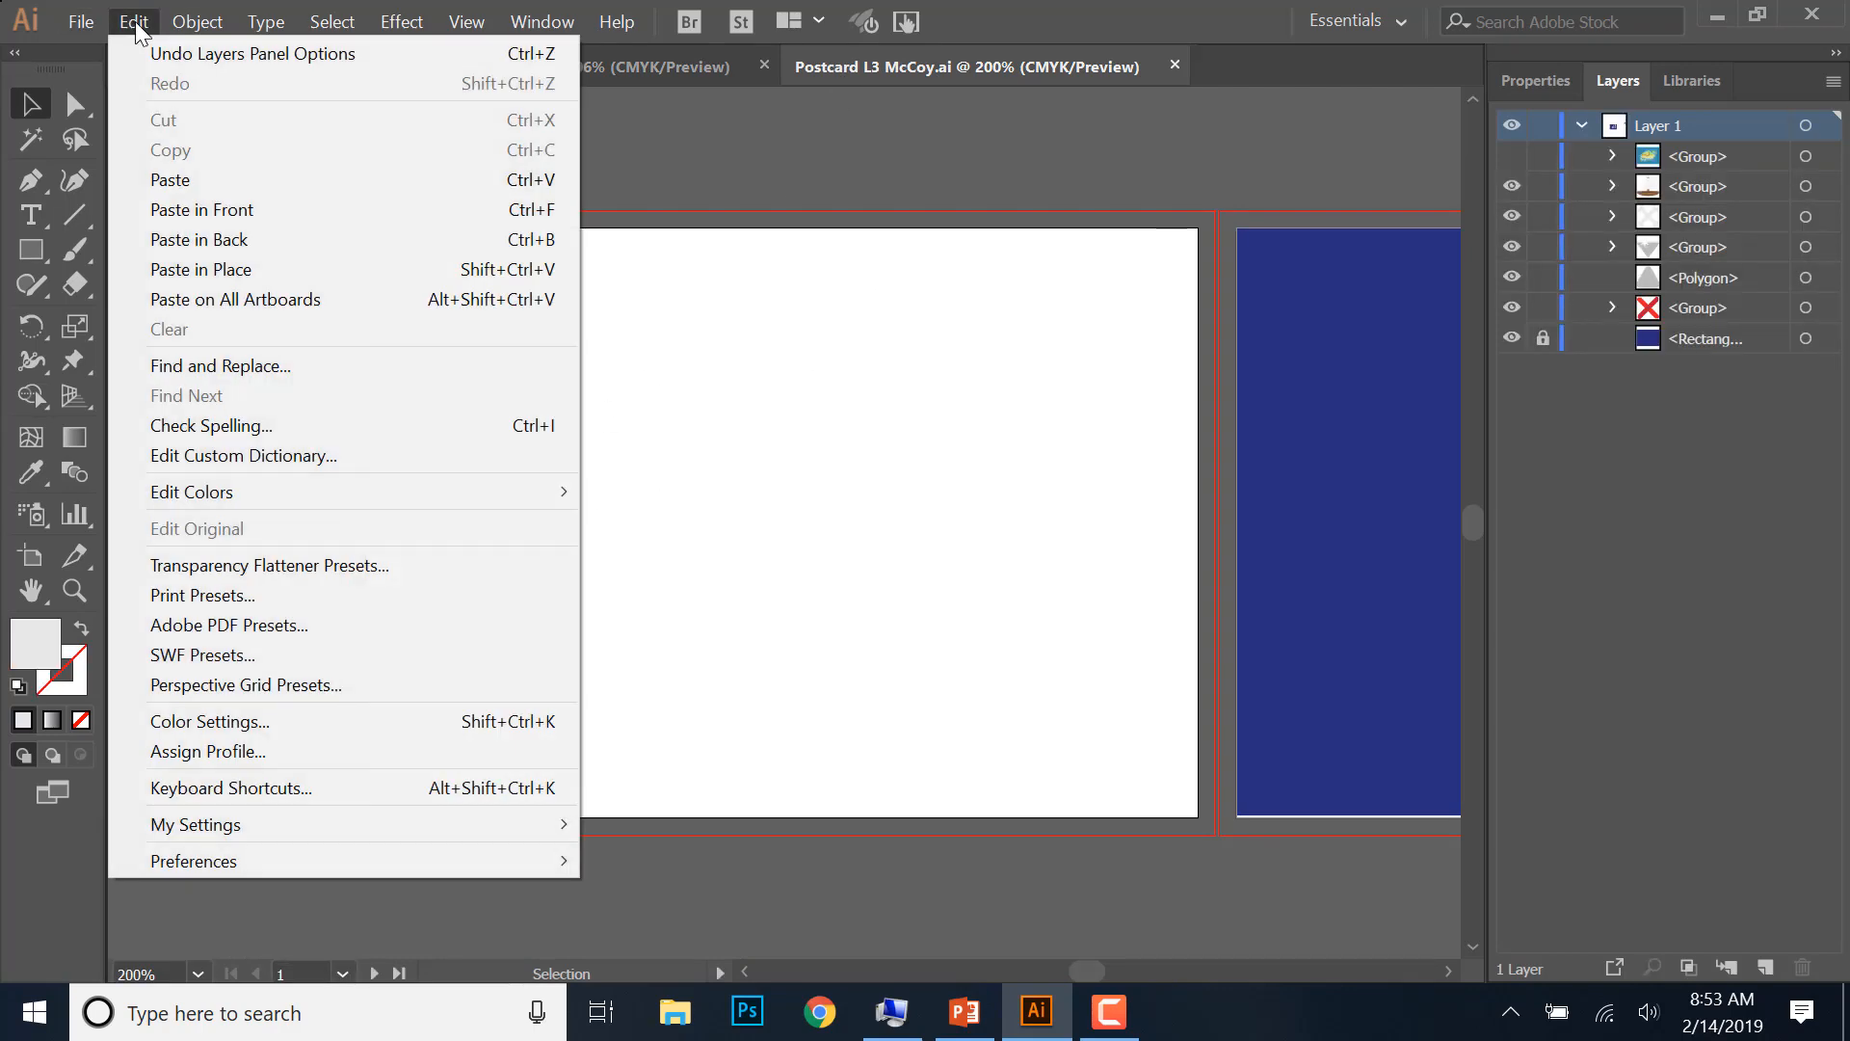
pyautogui.click(226, 269)
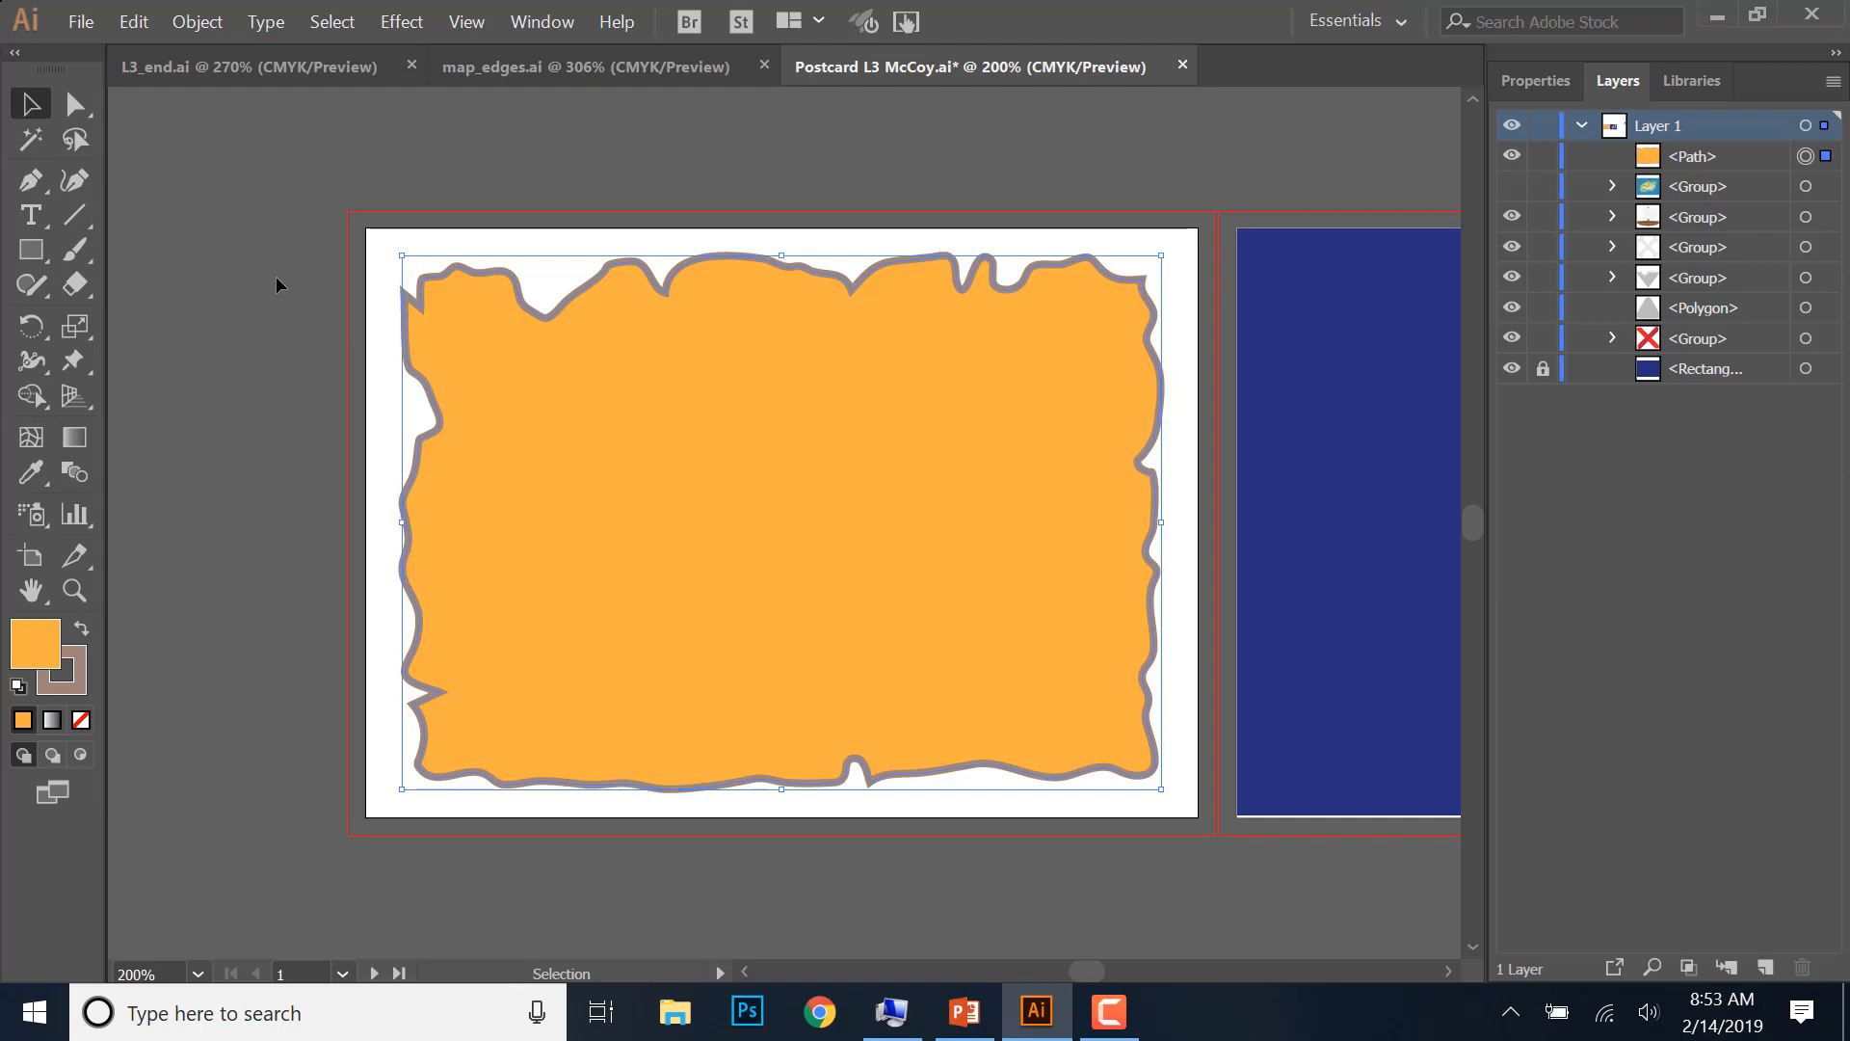
# - Switch the selected map shape to Draw Inside mode and deselect it
pyautogui.click(80, 755)
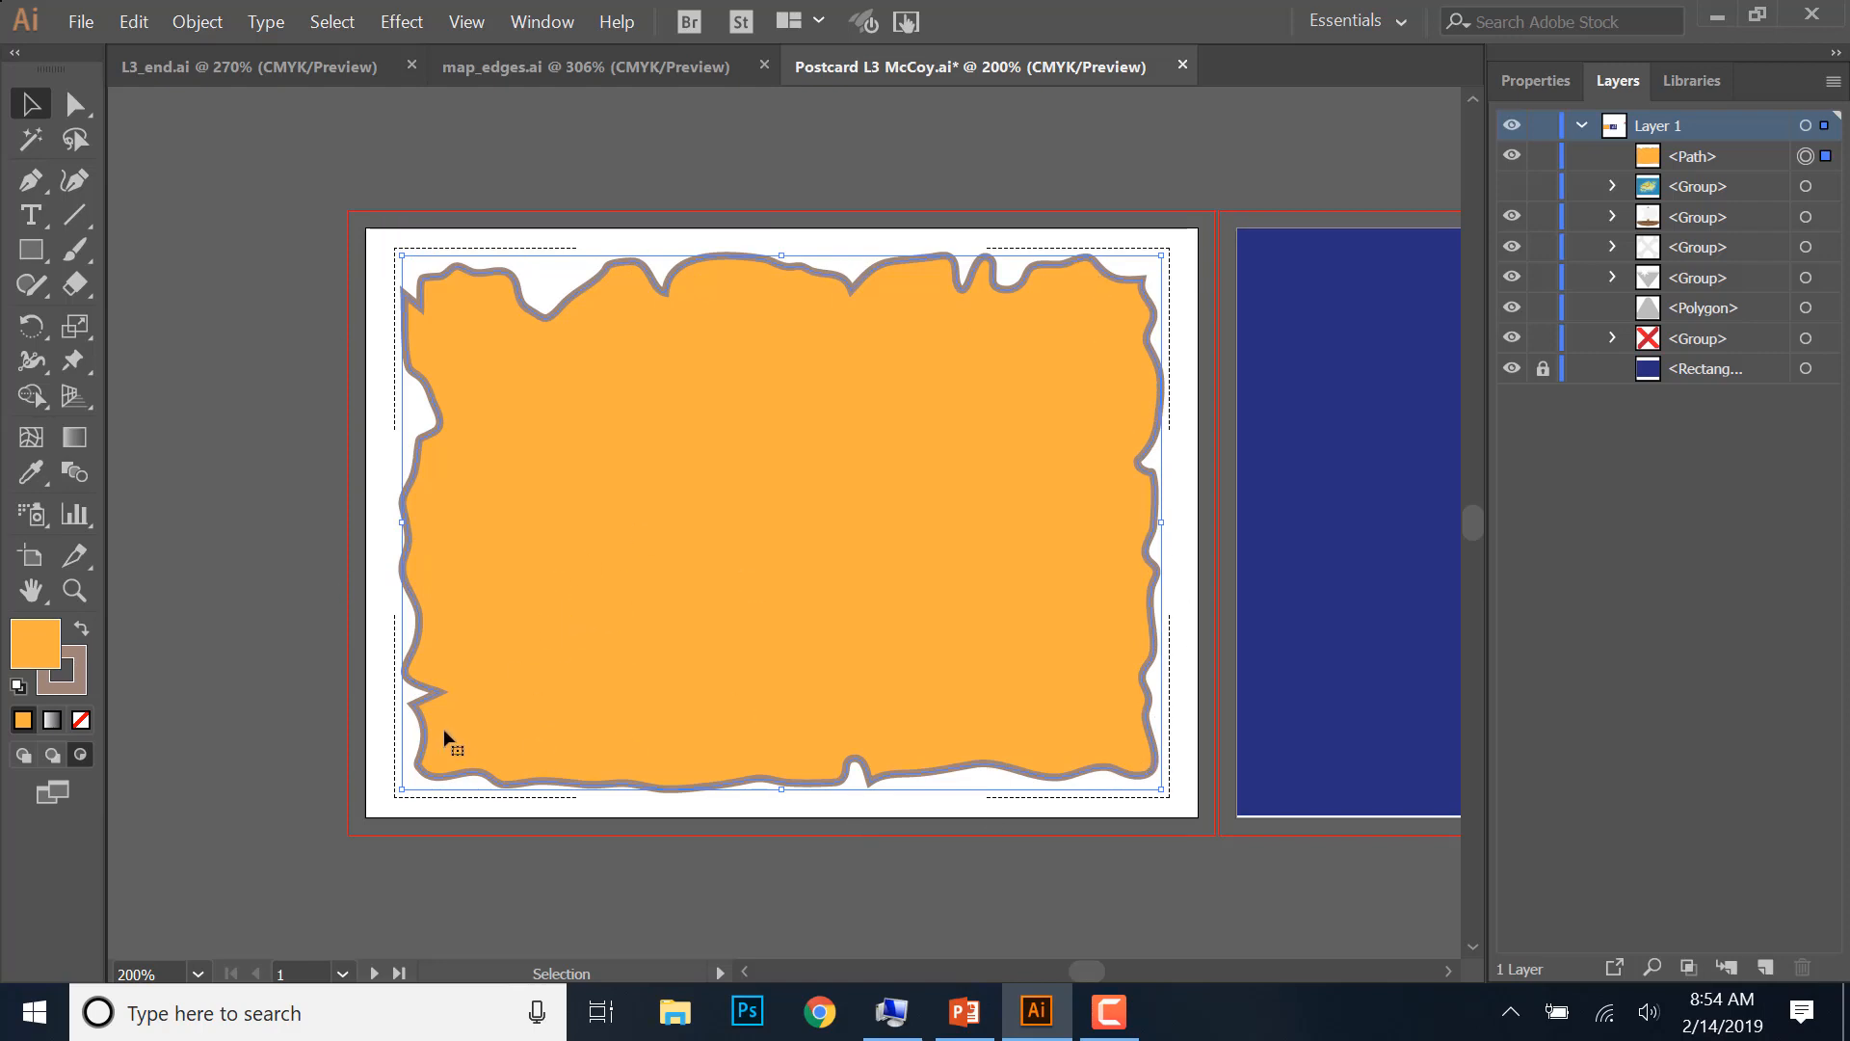
pyautogui.press('l')
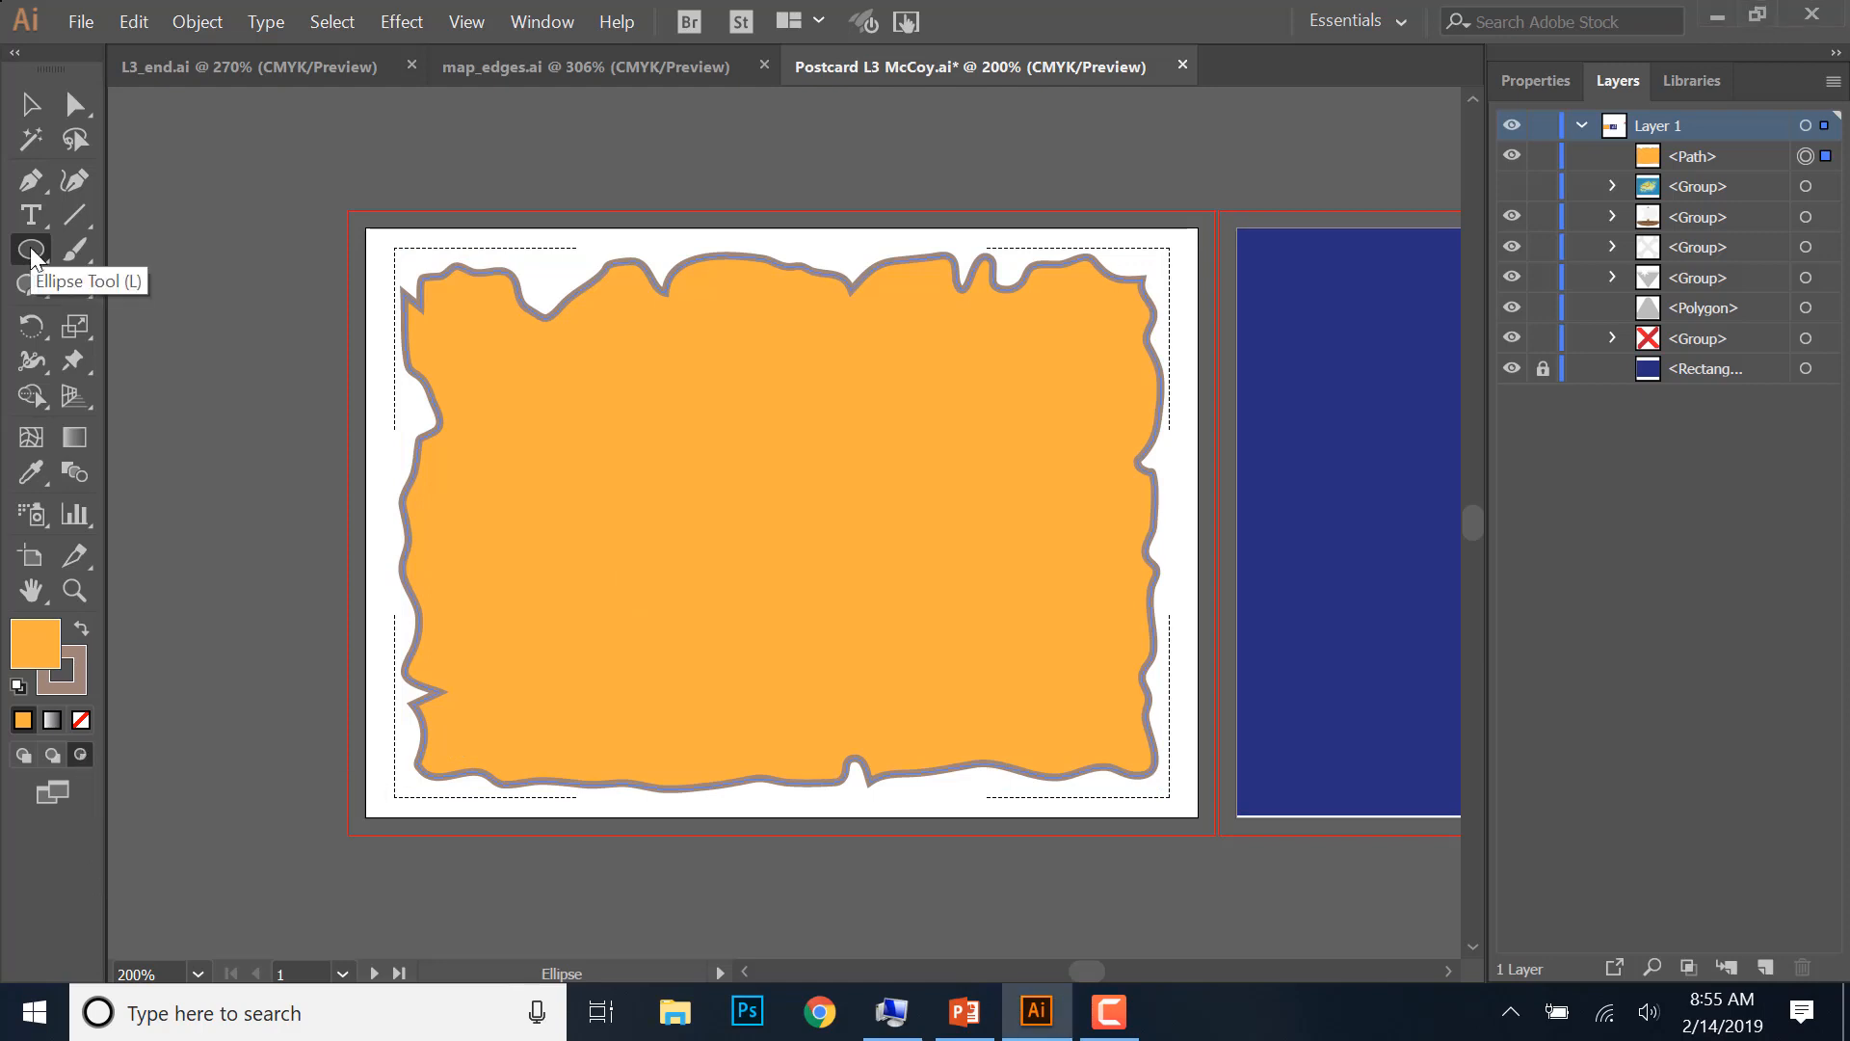
pyautogui.click(39, 114)
pyautogui.click(330, 22)
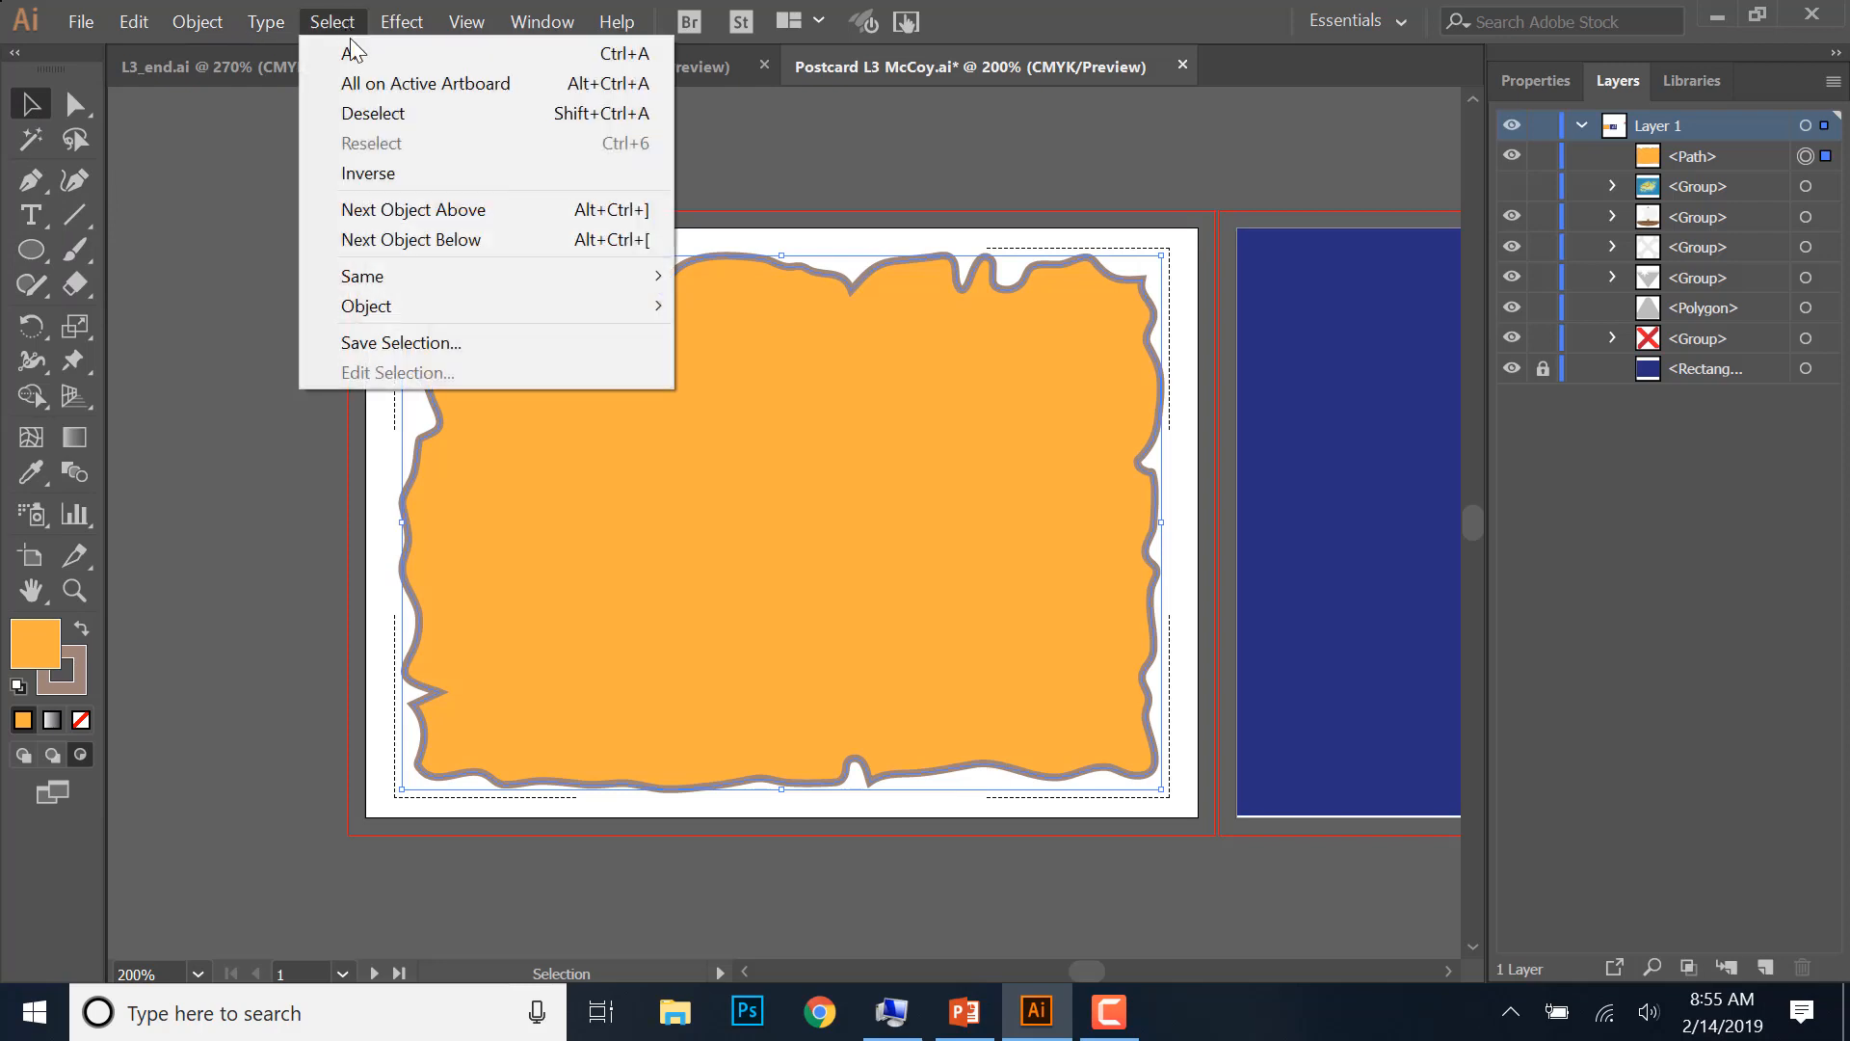
pyautogui.click(380, 121)
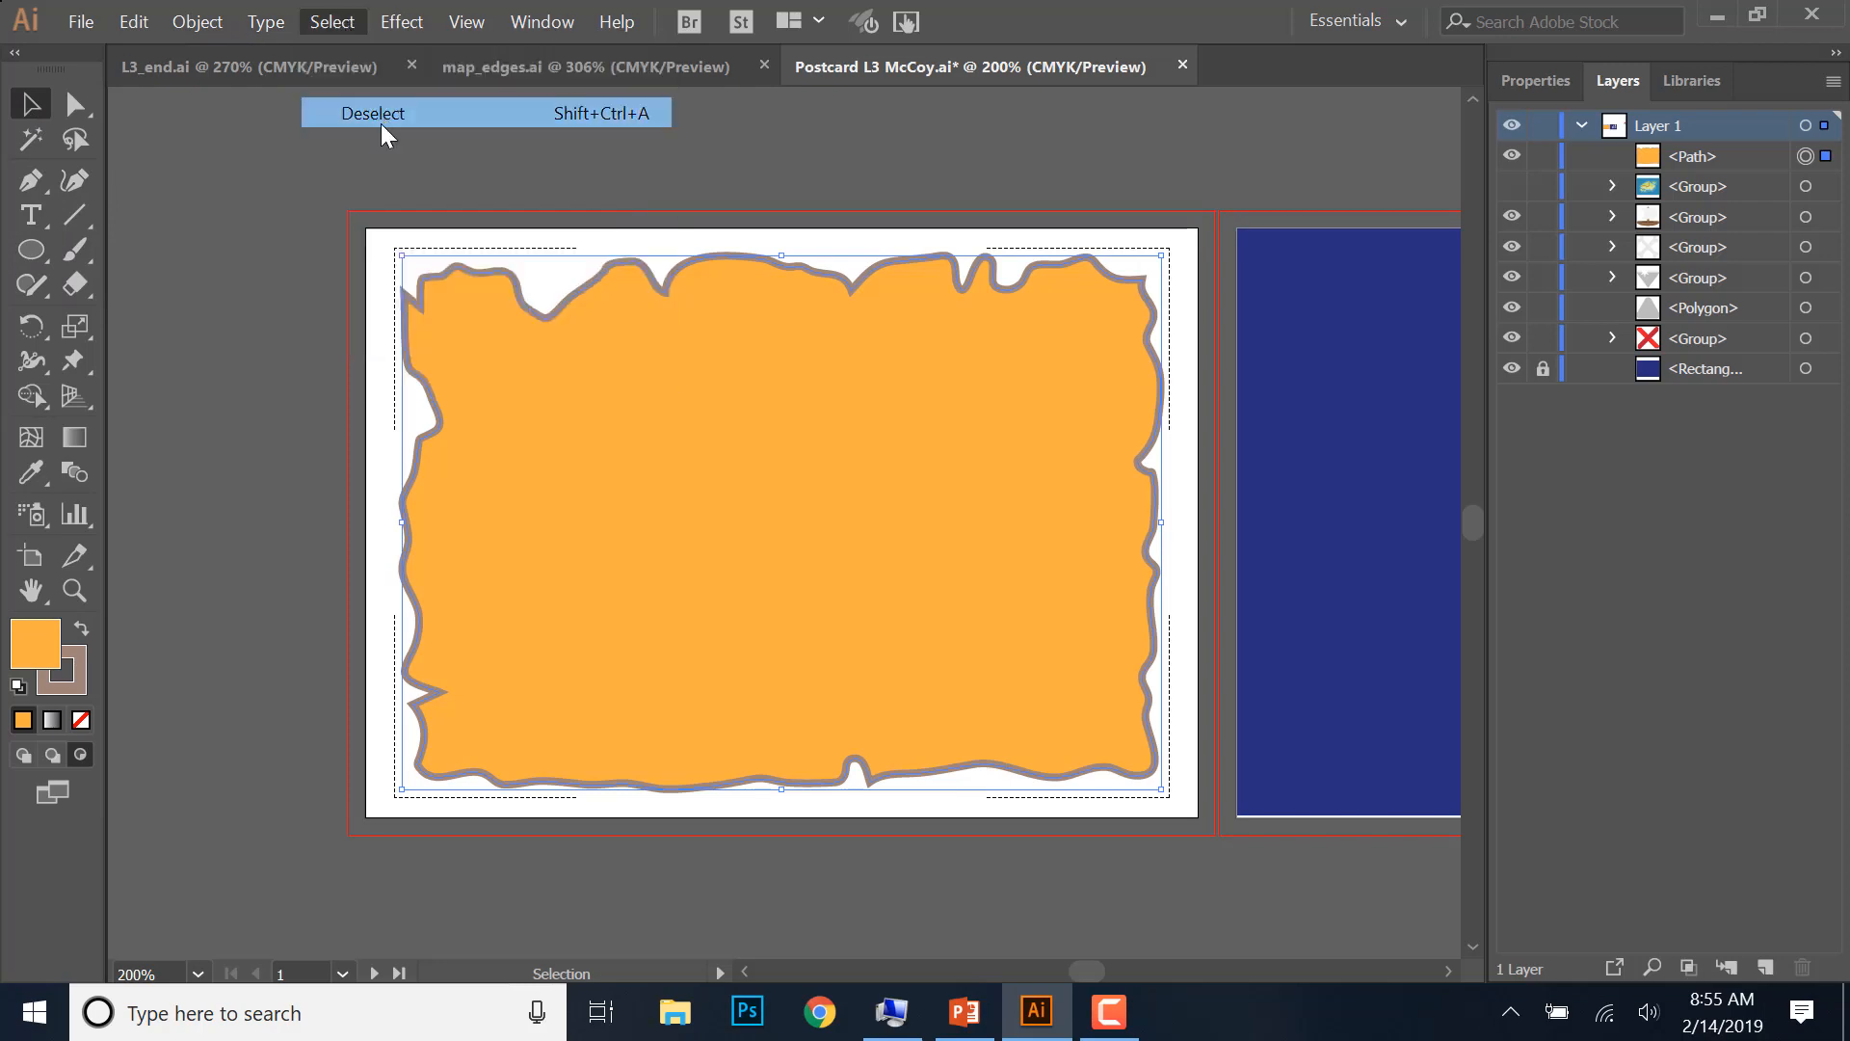
# - Draw an ellipse with the default white fill and black stroke inside the map shape, across its upper-left corner, and deselect it
pyautogui.click(32, 249)
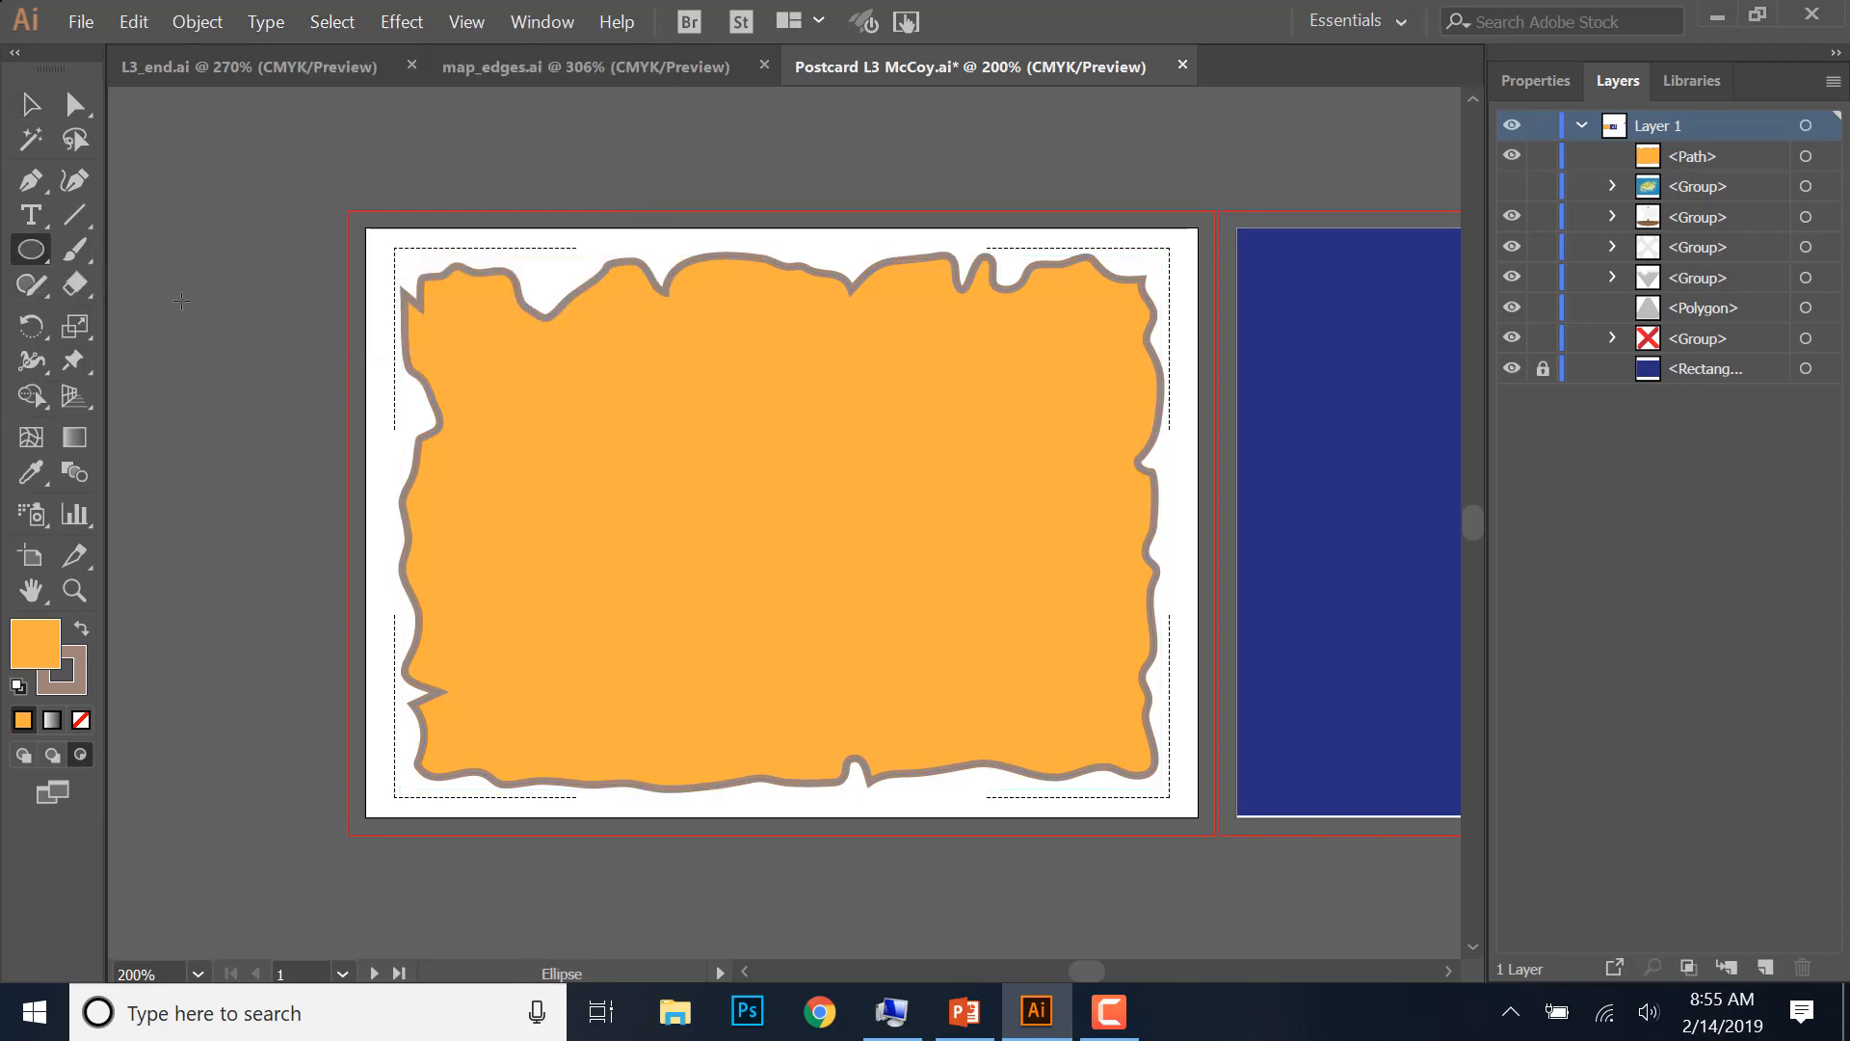
pyautogui.press('d')
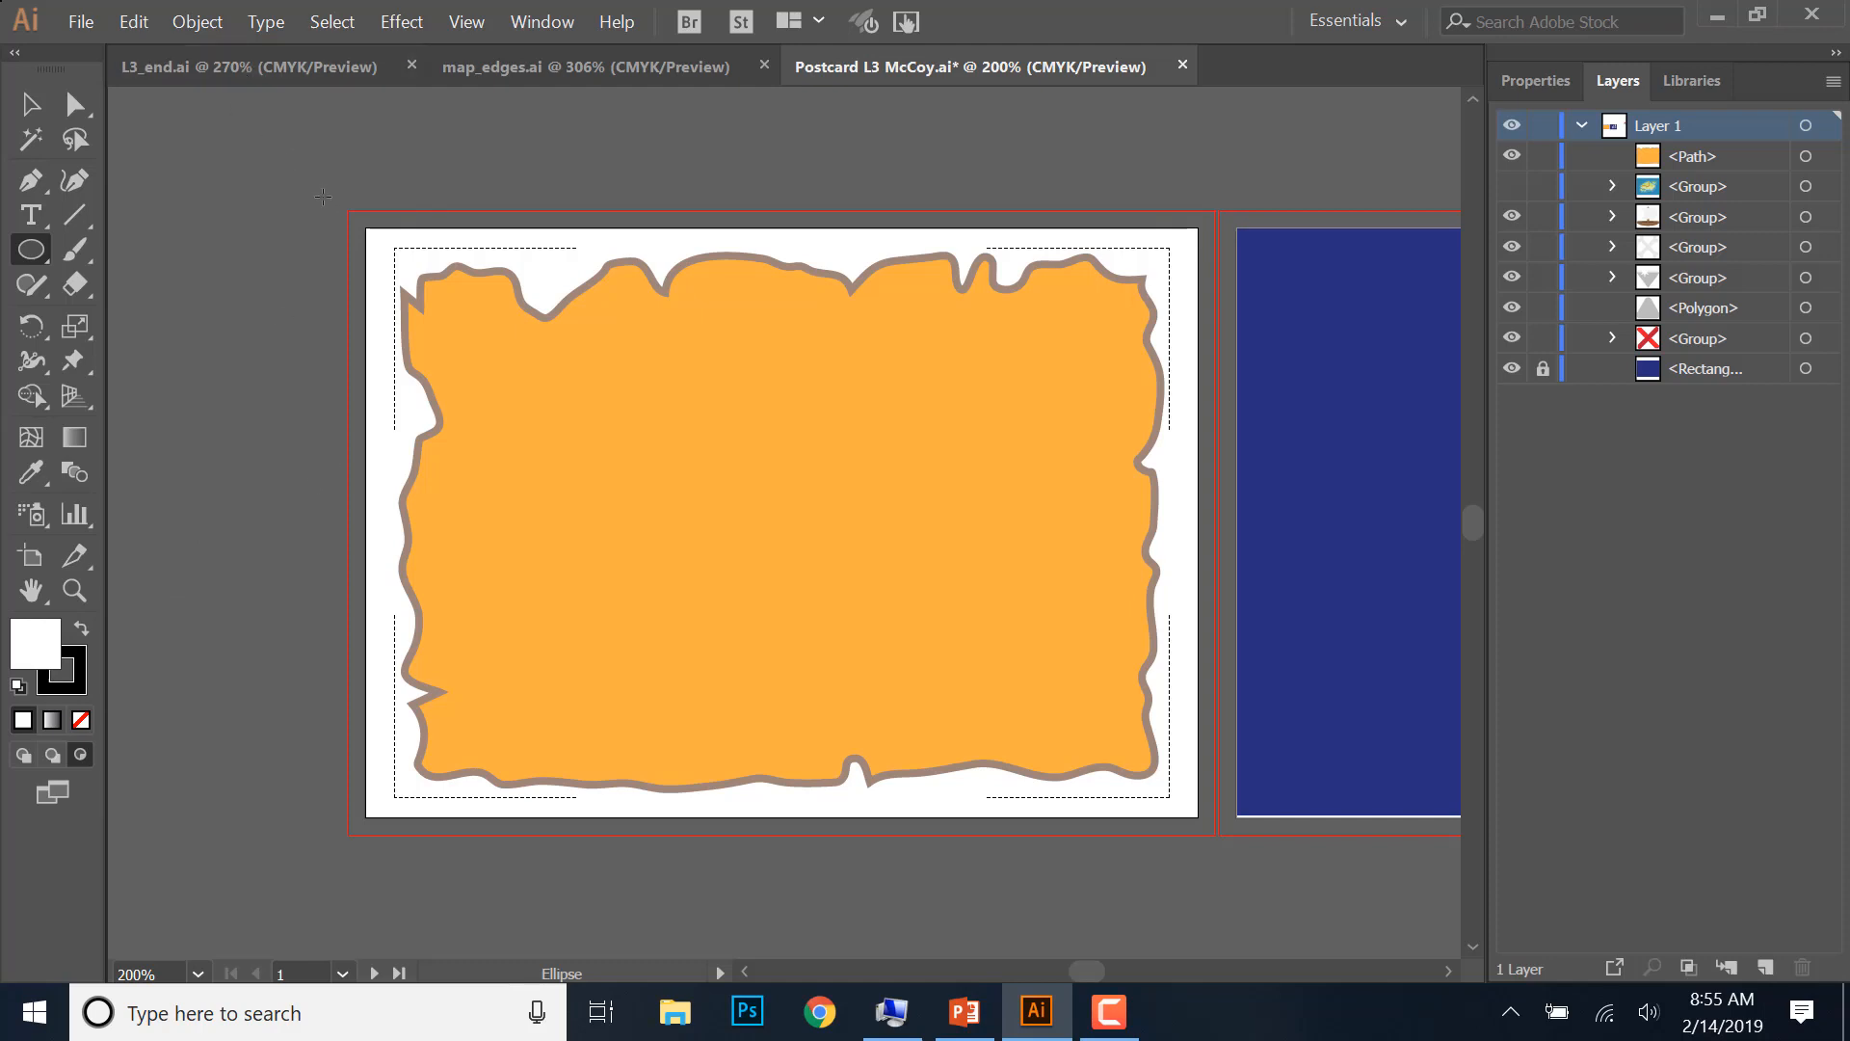
pyautogui.moveTo(333, 188)
pyautogui.mouseDown()
pyautogui.moveTo(708, 545)
pyautogui.moveTo(634, 475)
pyautogui.mouseUp()
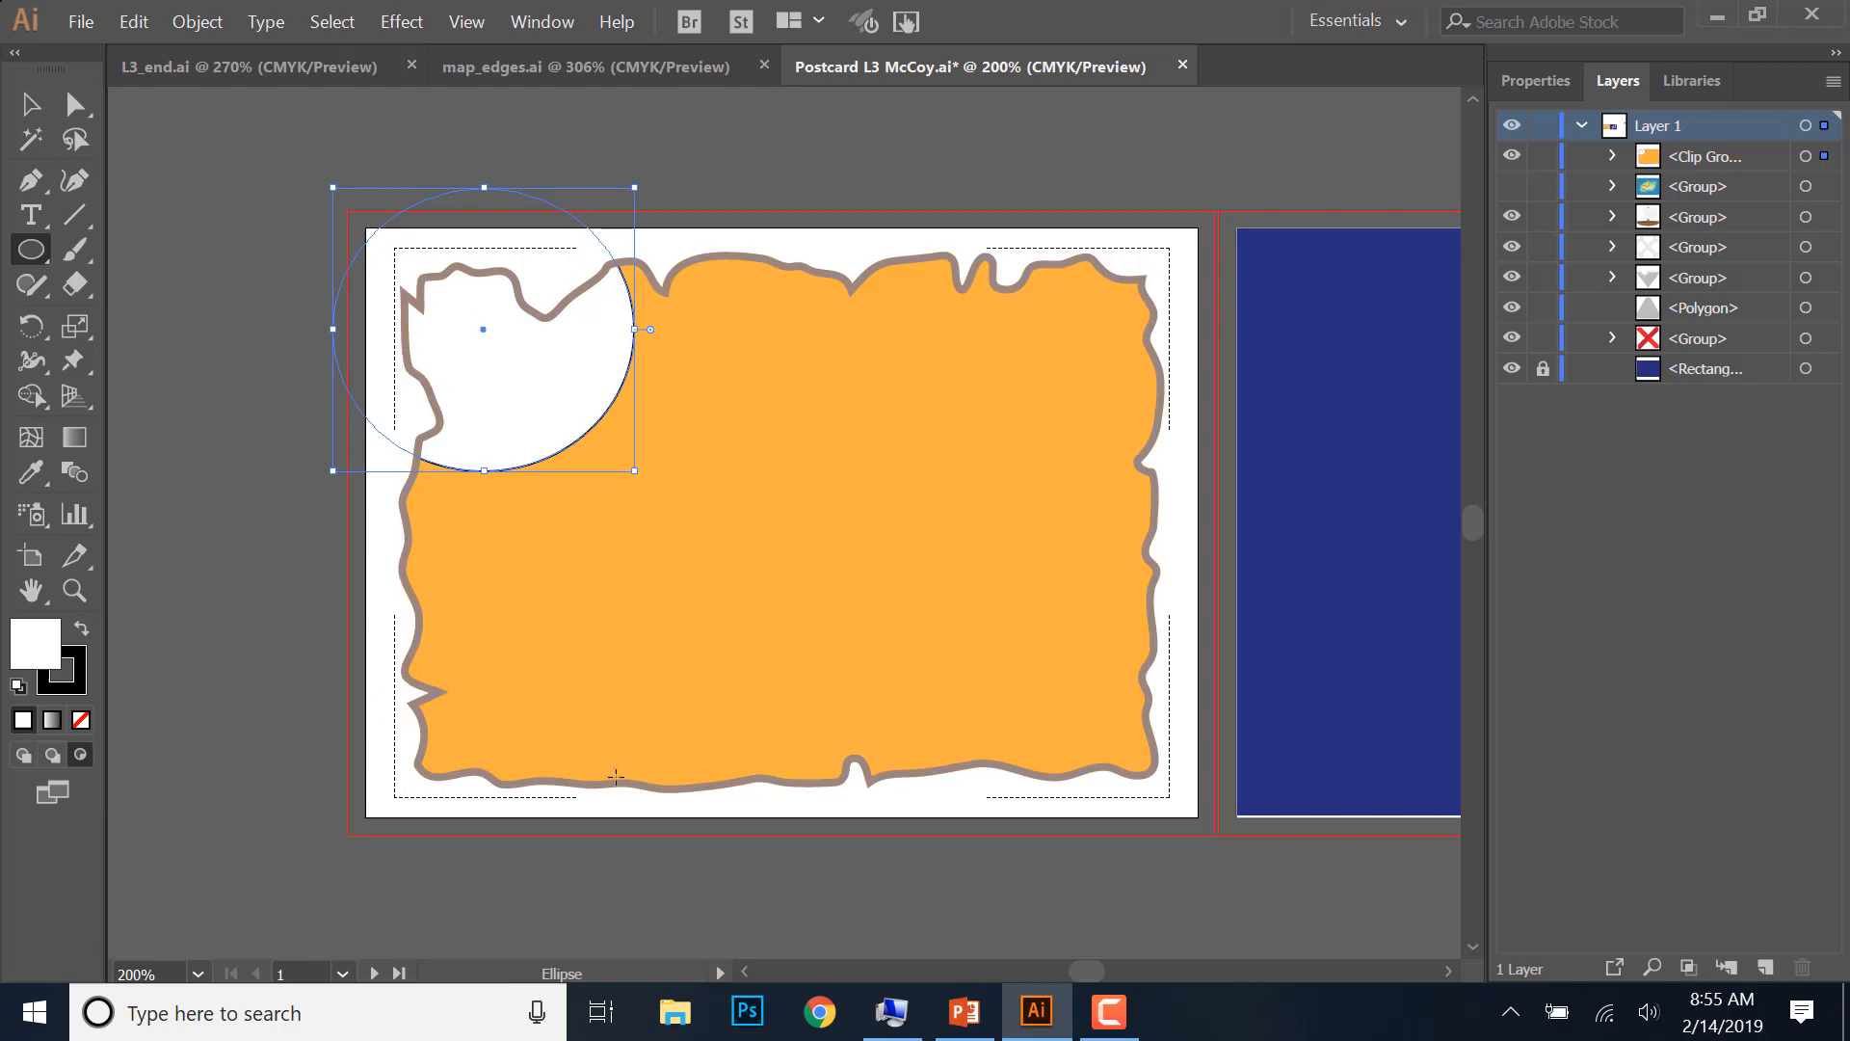
pyautogui.click(31, 103)
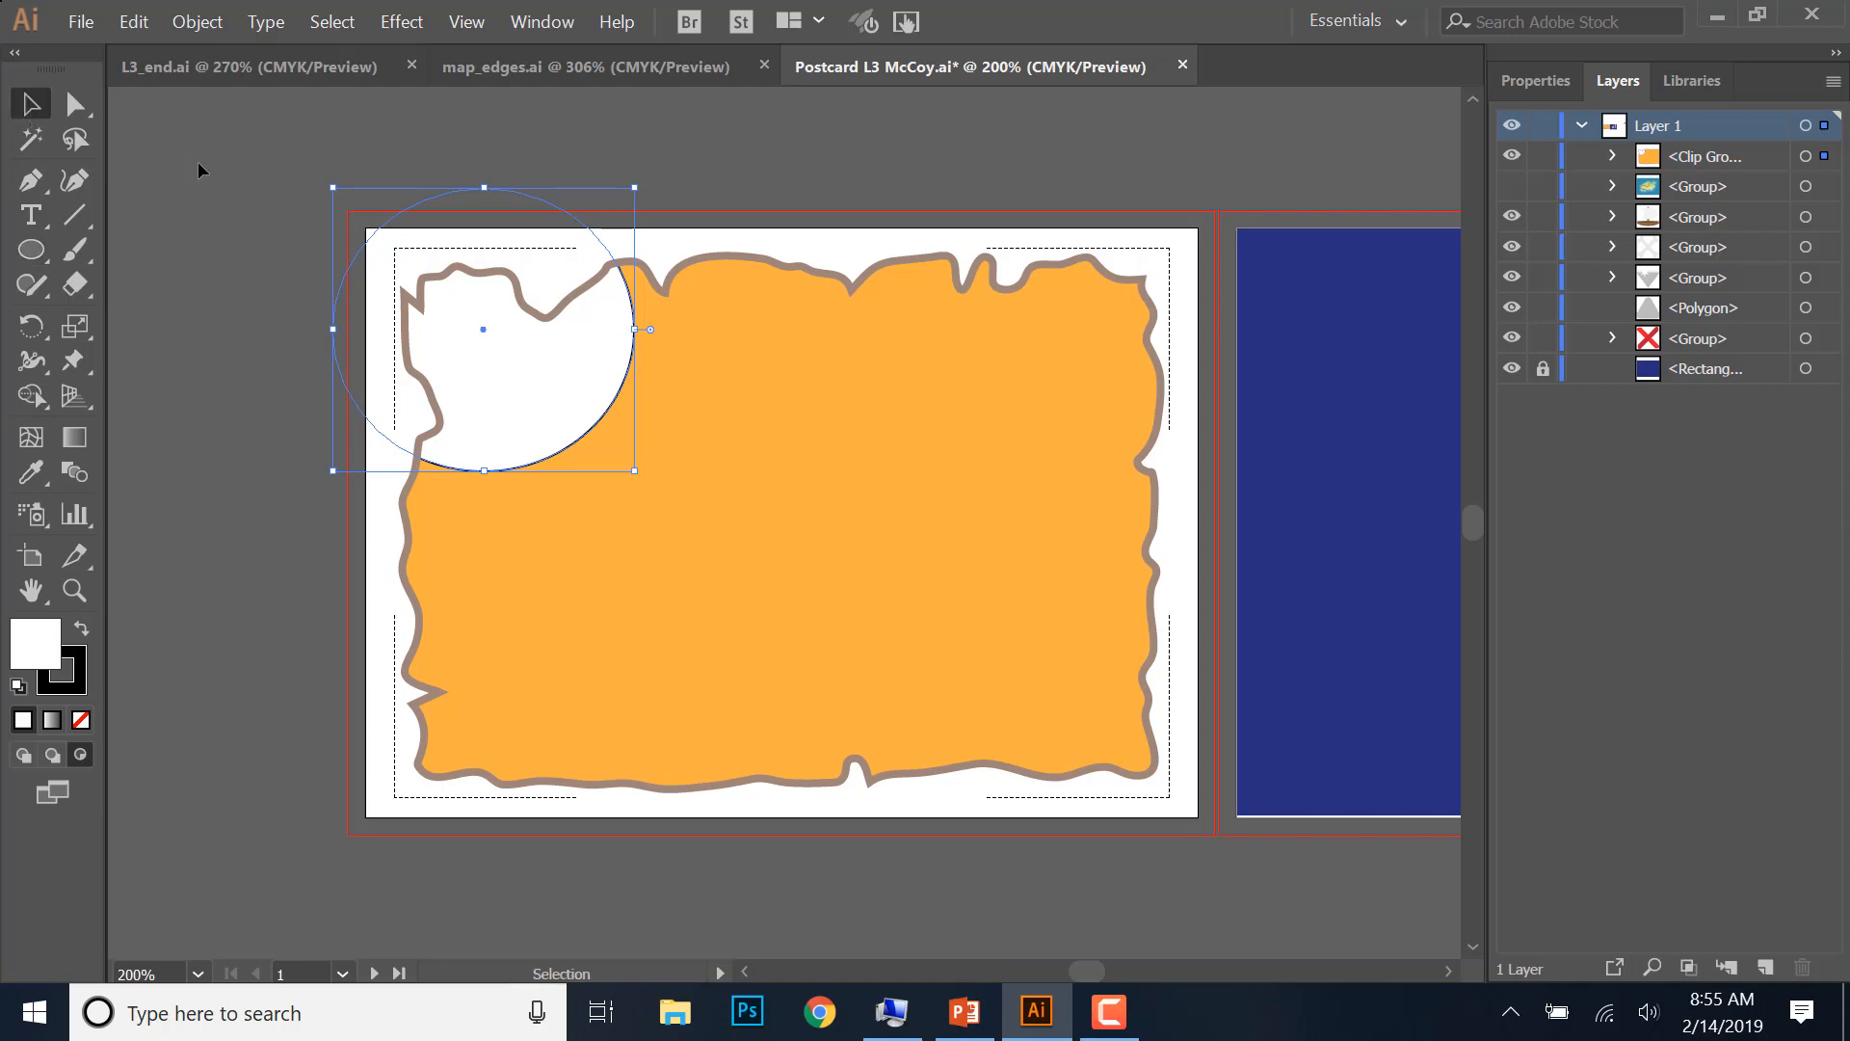
pyautogui.click(312, 453)
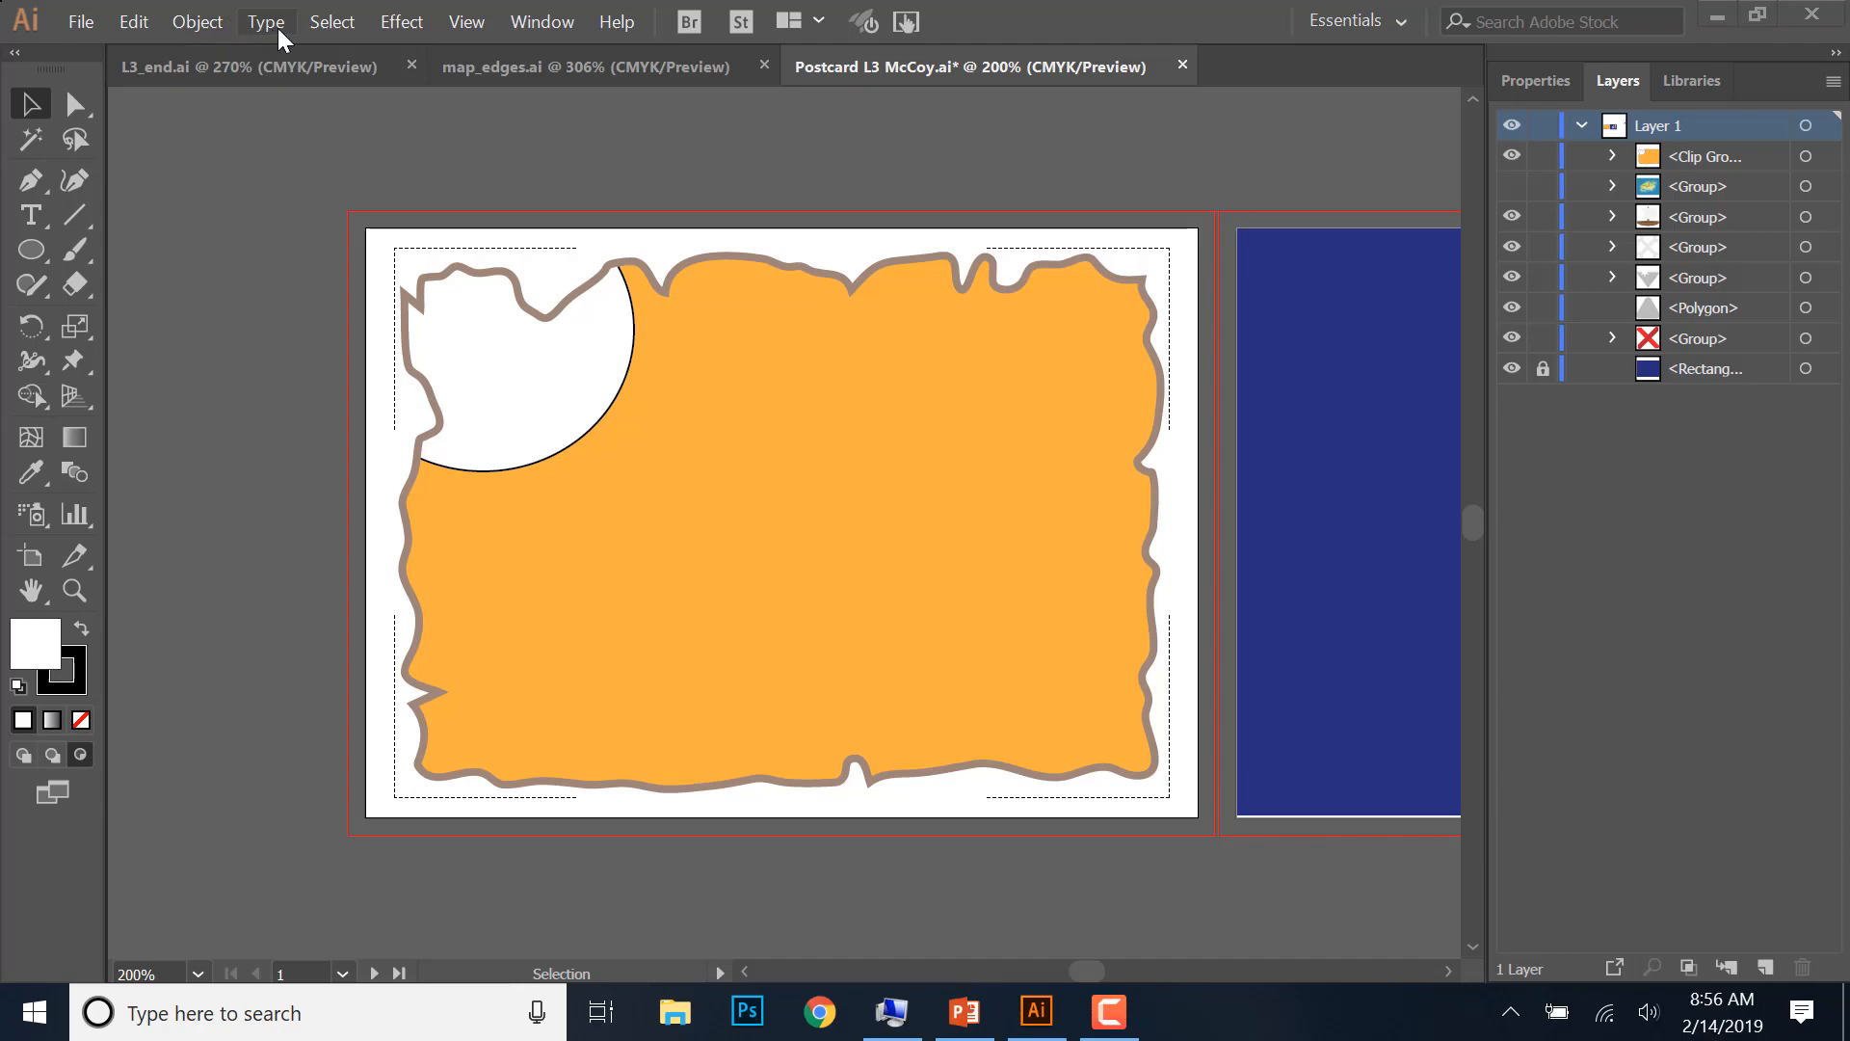
# - Undo the ellipse drawn inside the map shape
pyautogui.click(205, 21)
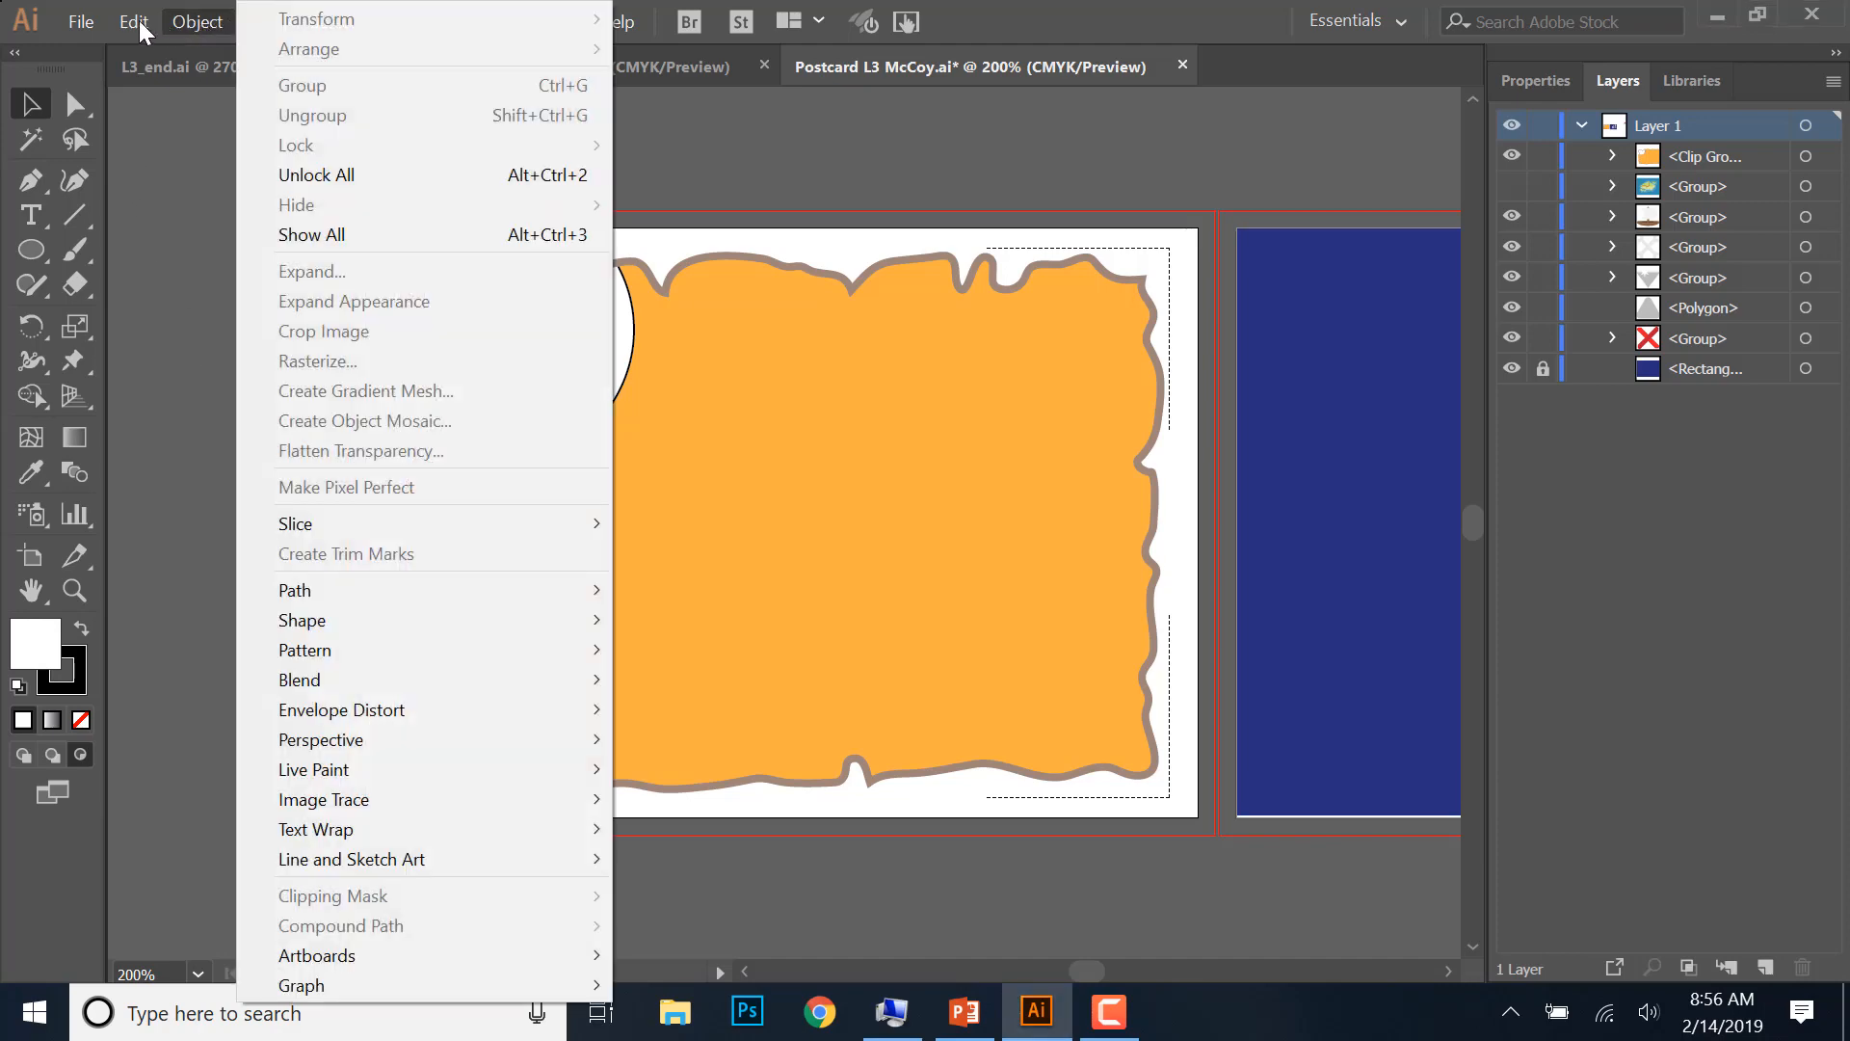
pyautogui.moveTo(139, 21)
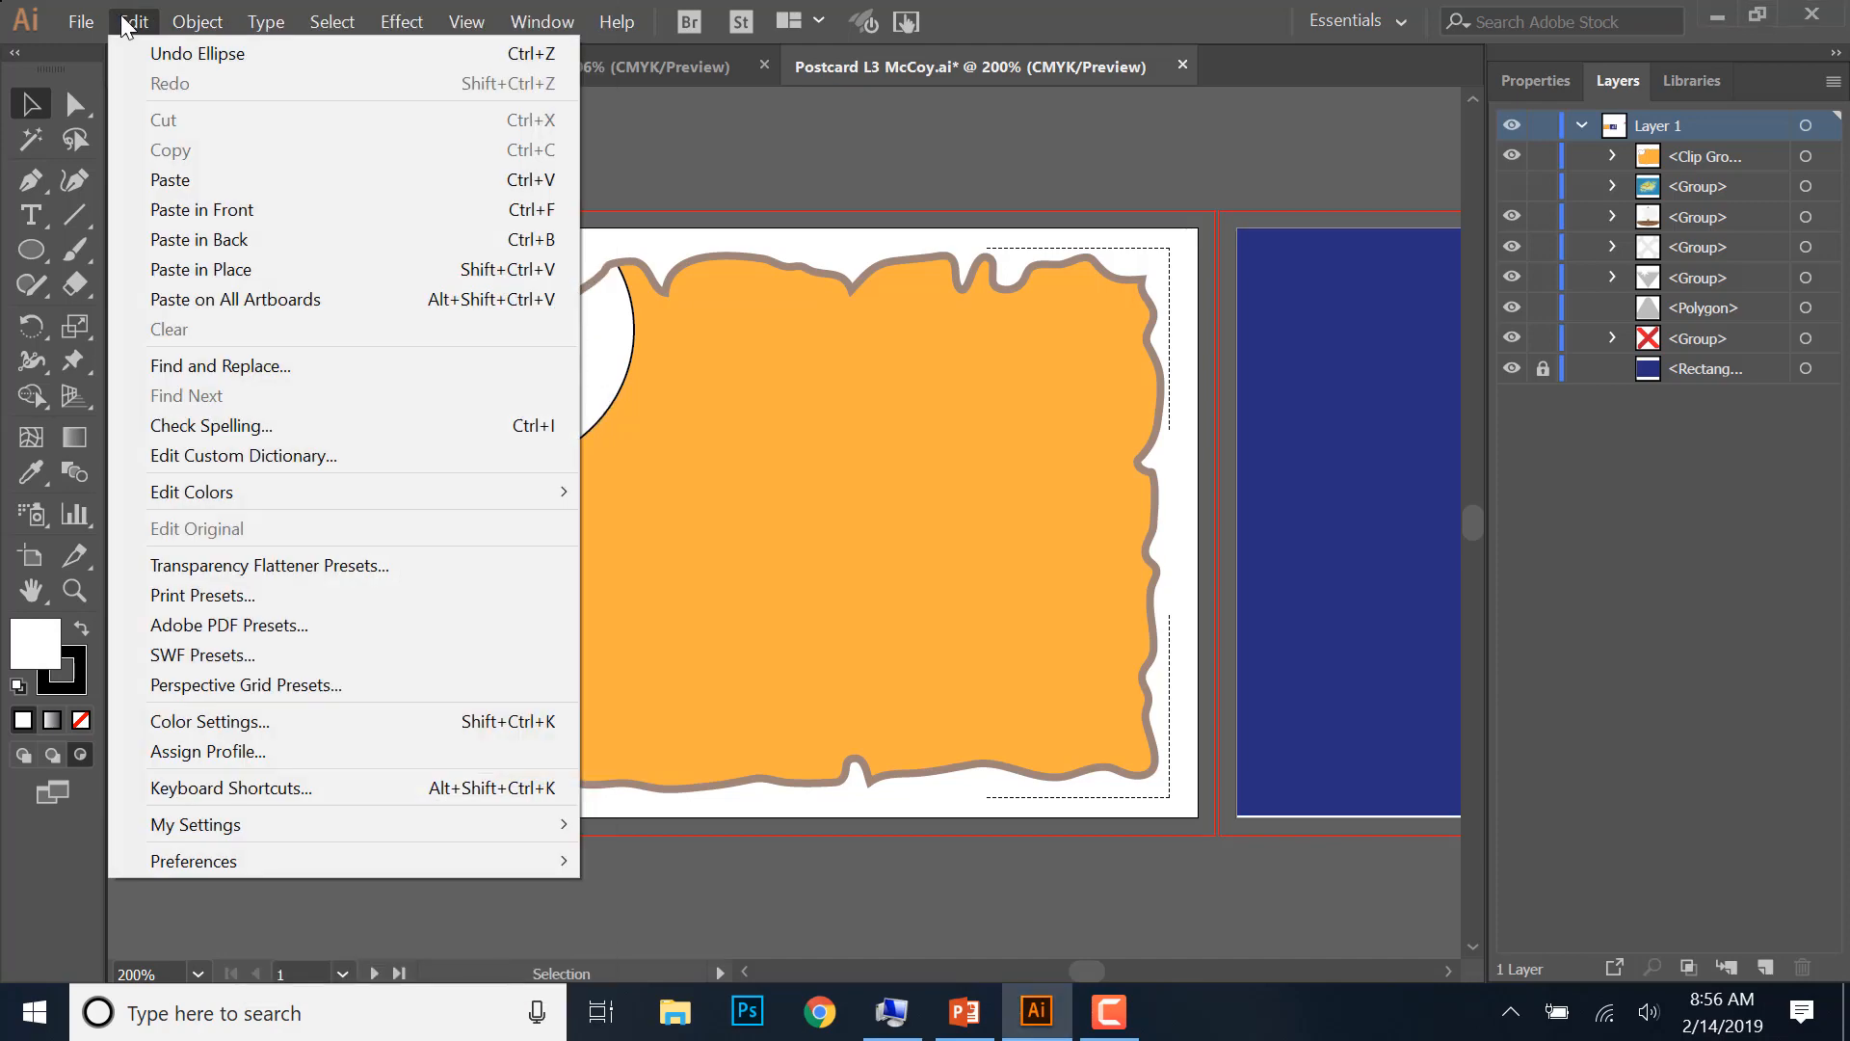
pyautogui.click(186, 55)
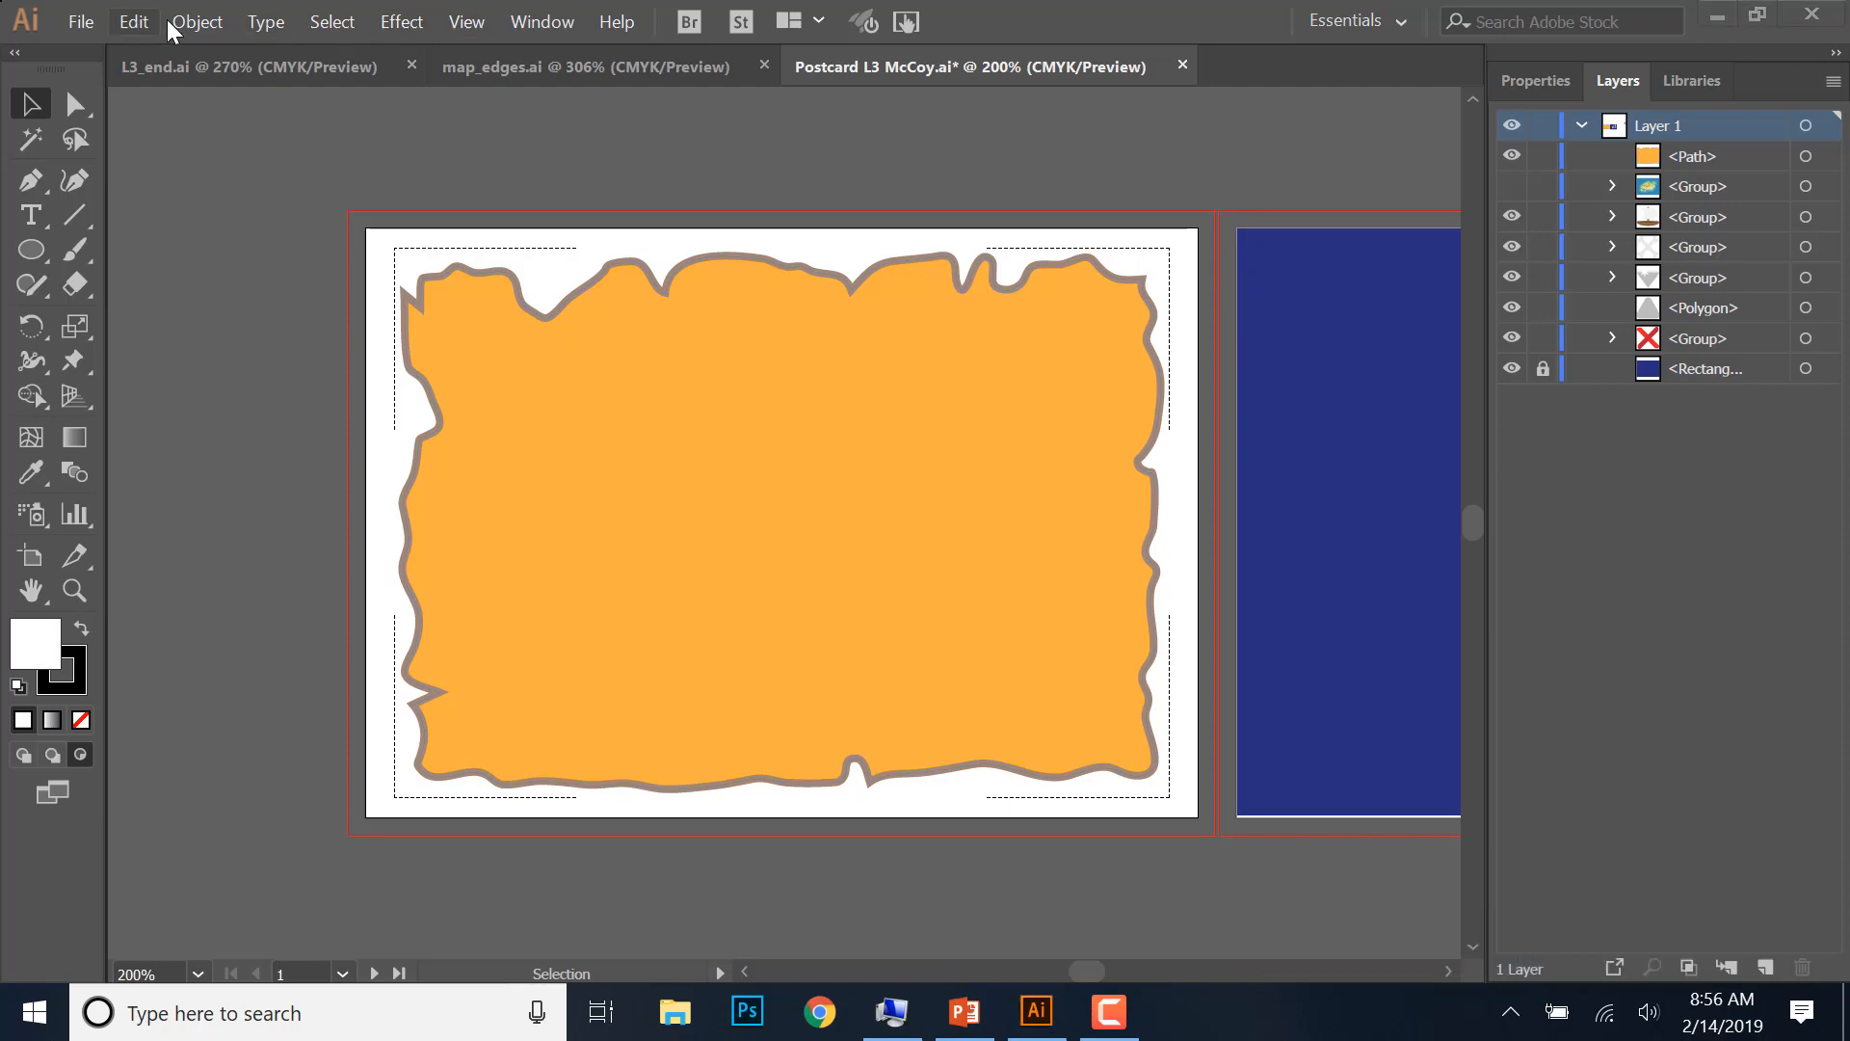
# - Show the hidden island group and transfer it inside the map shape by cutting it and pasting it in place
pyautogui.click(193, 19)
pyautogui.click(318, 235)
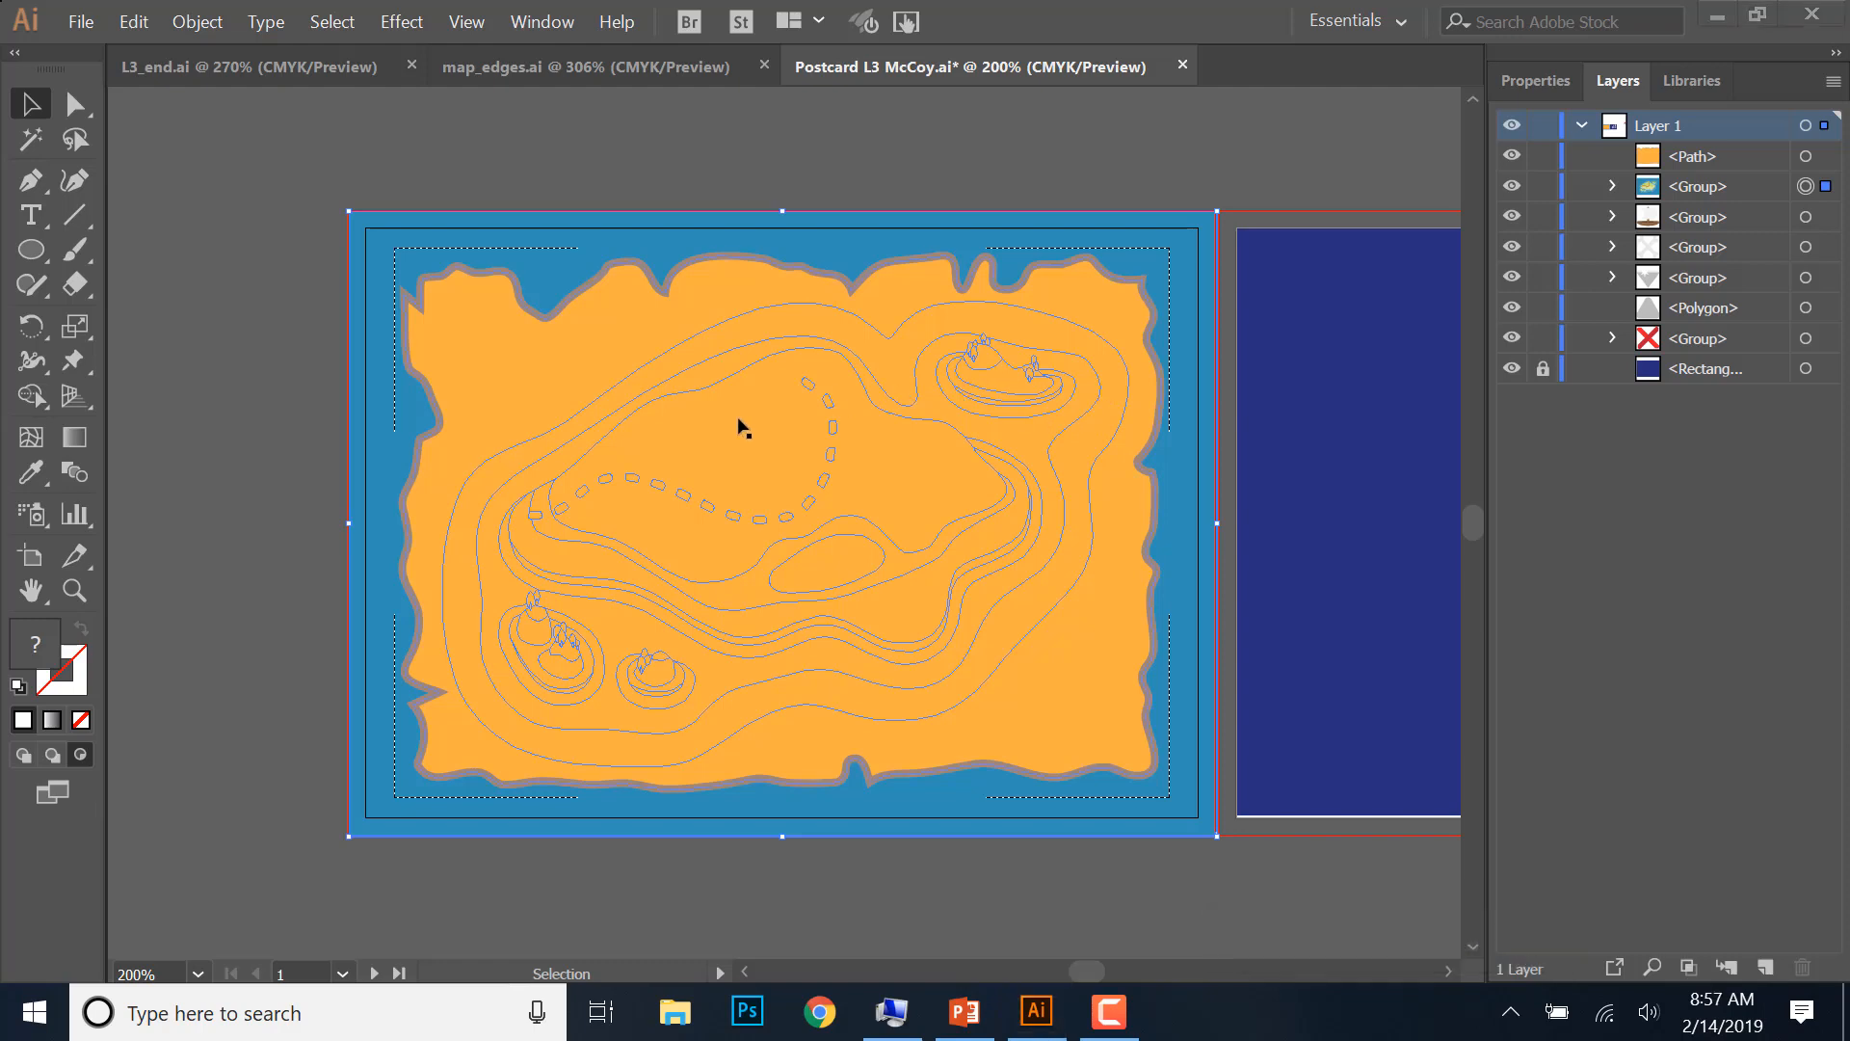
pyautogui.click(147, 20)
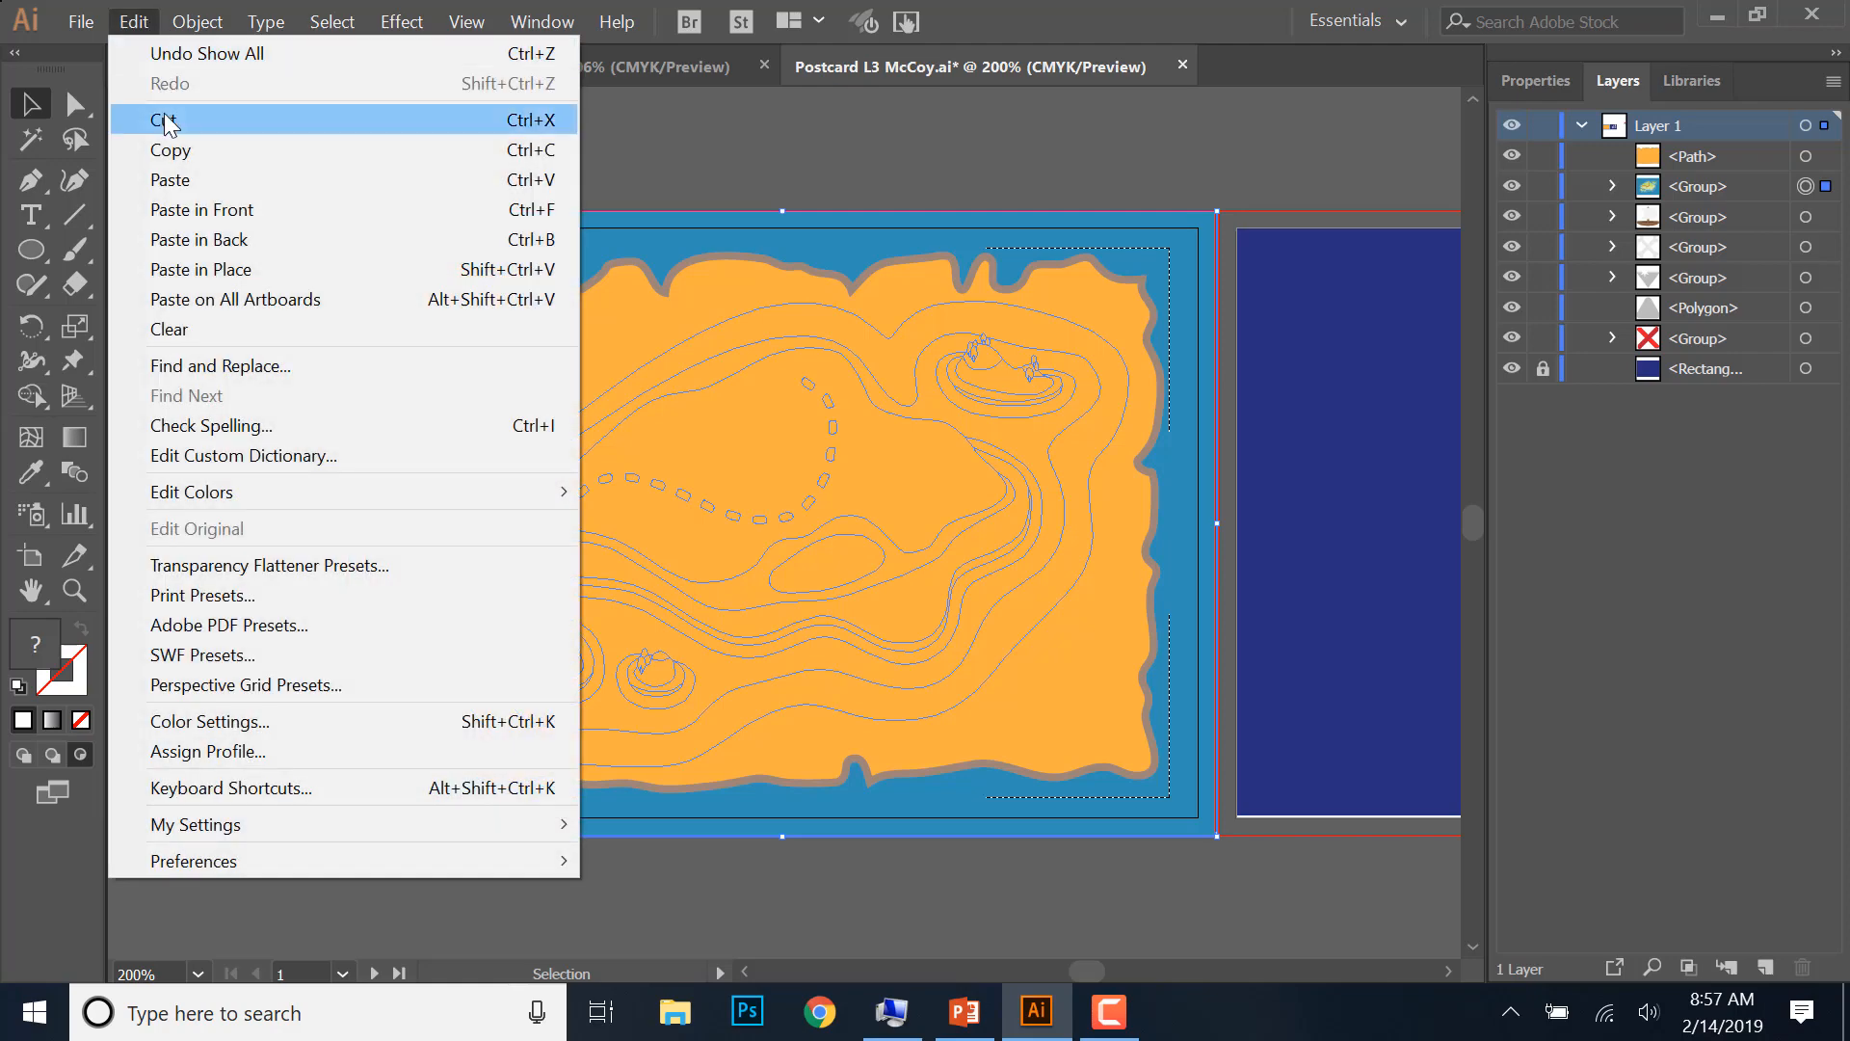
pyautogui.click(164, 120)
pyautogui.click(151, 21)
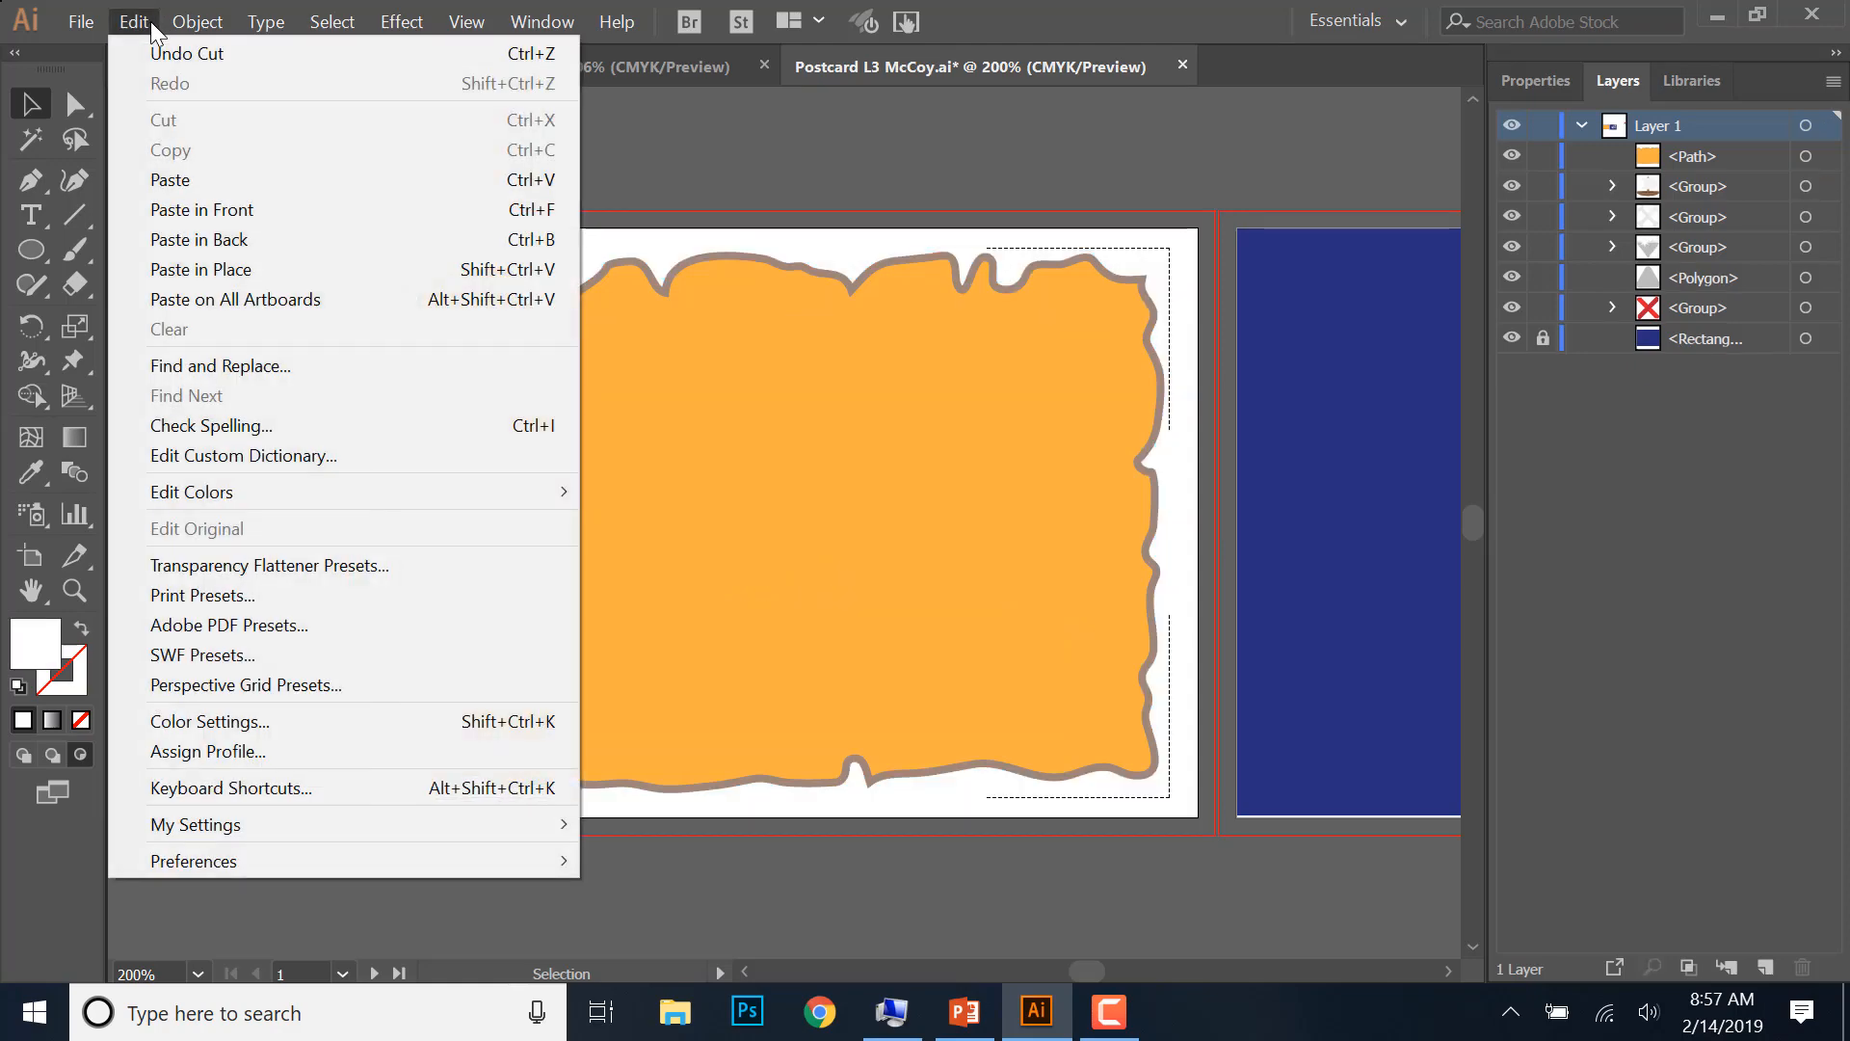
pyautogui.click(220, 270)
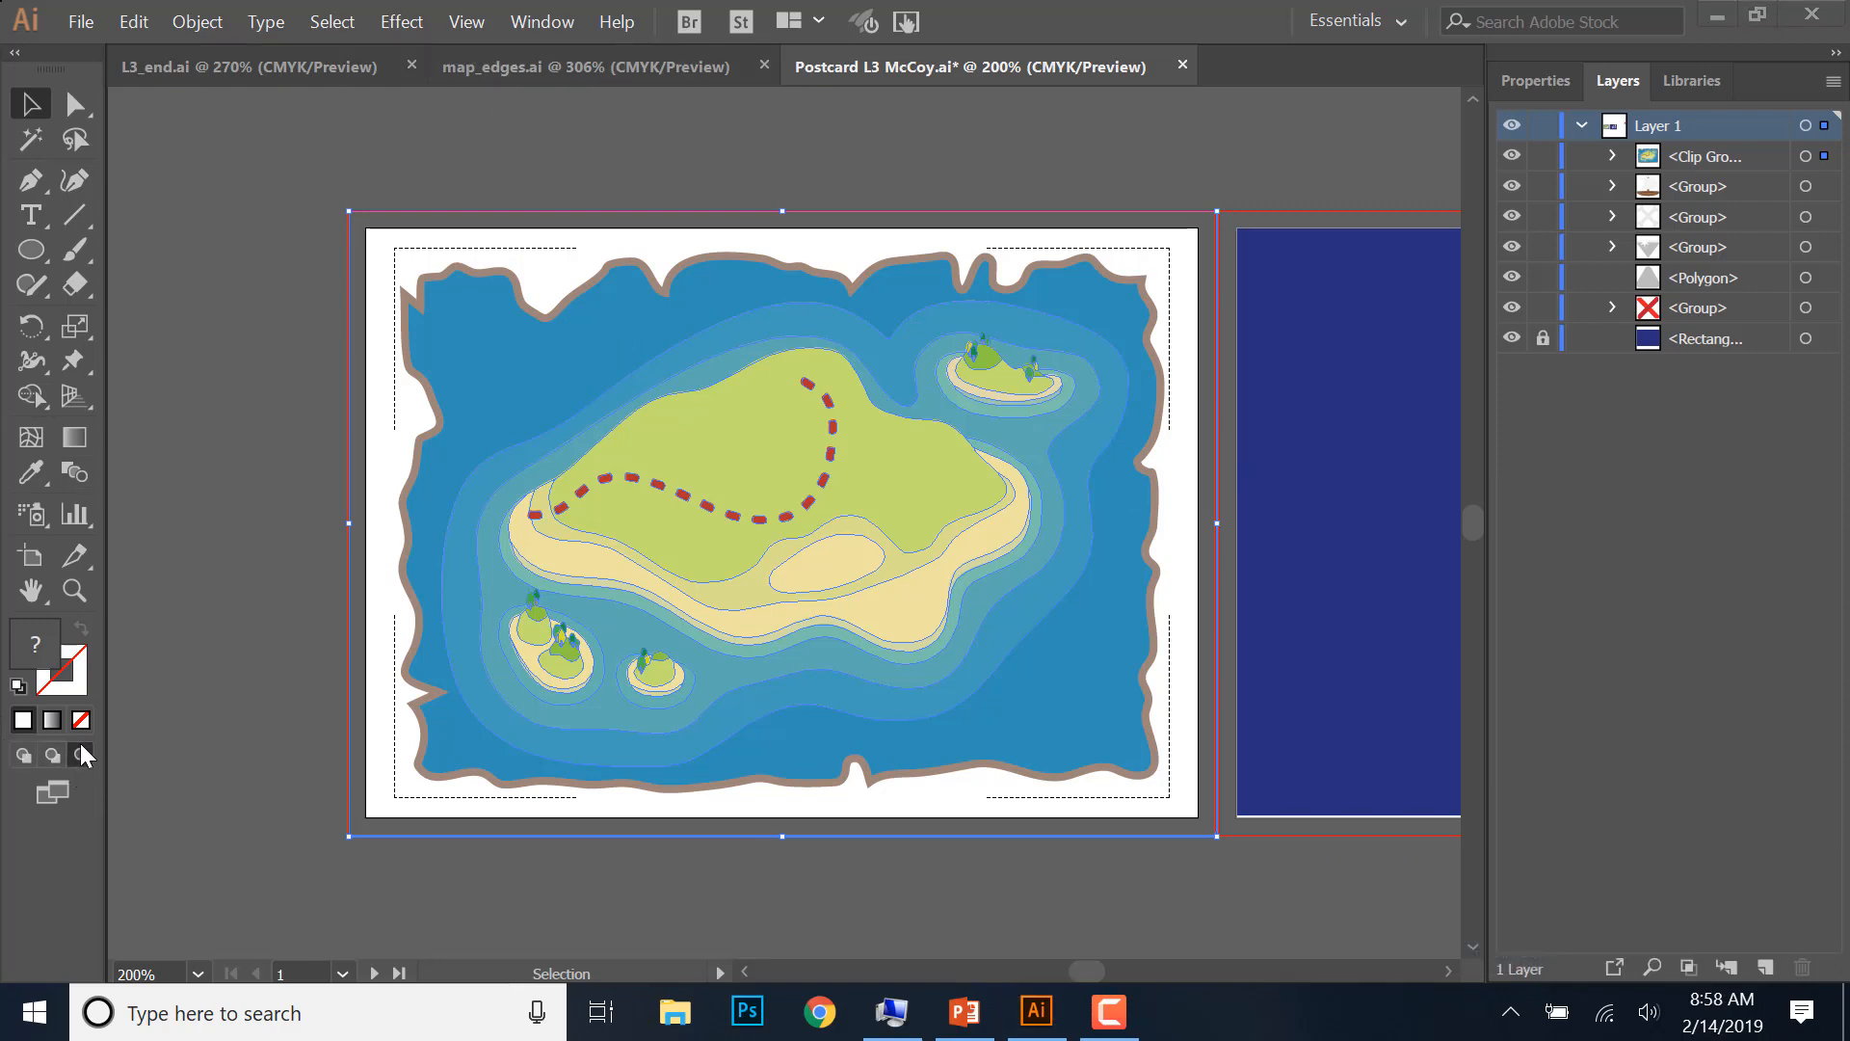
# - Return to Draw Normal mode with nothing selected and save the postcard document
pyautogui.click(24, 755)
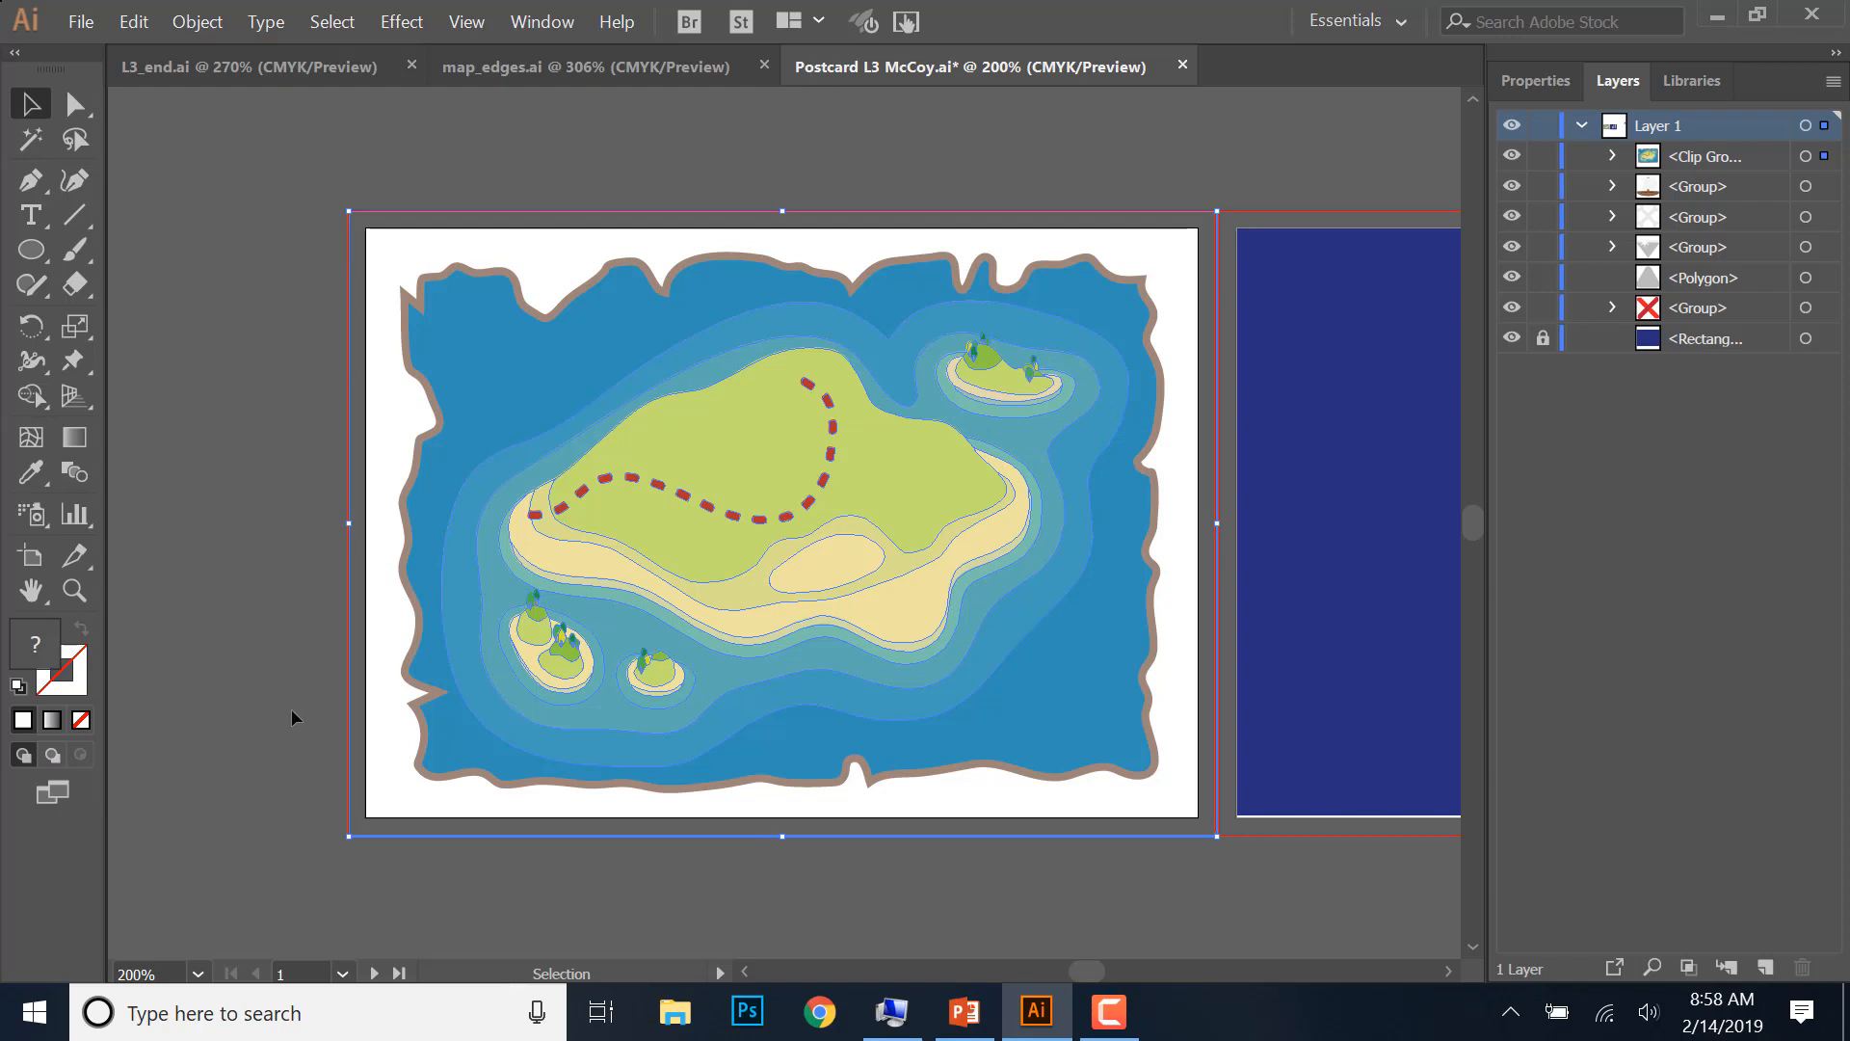
pyautogui.click(177, 184)
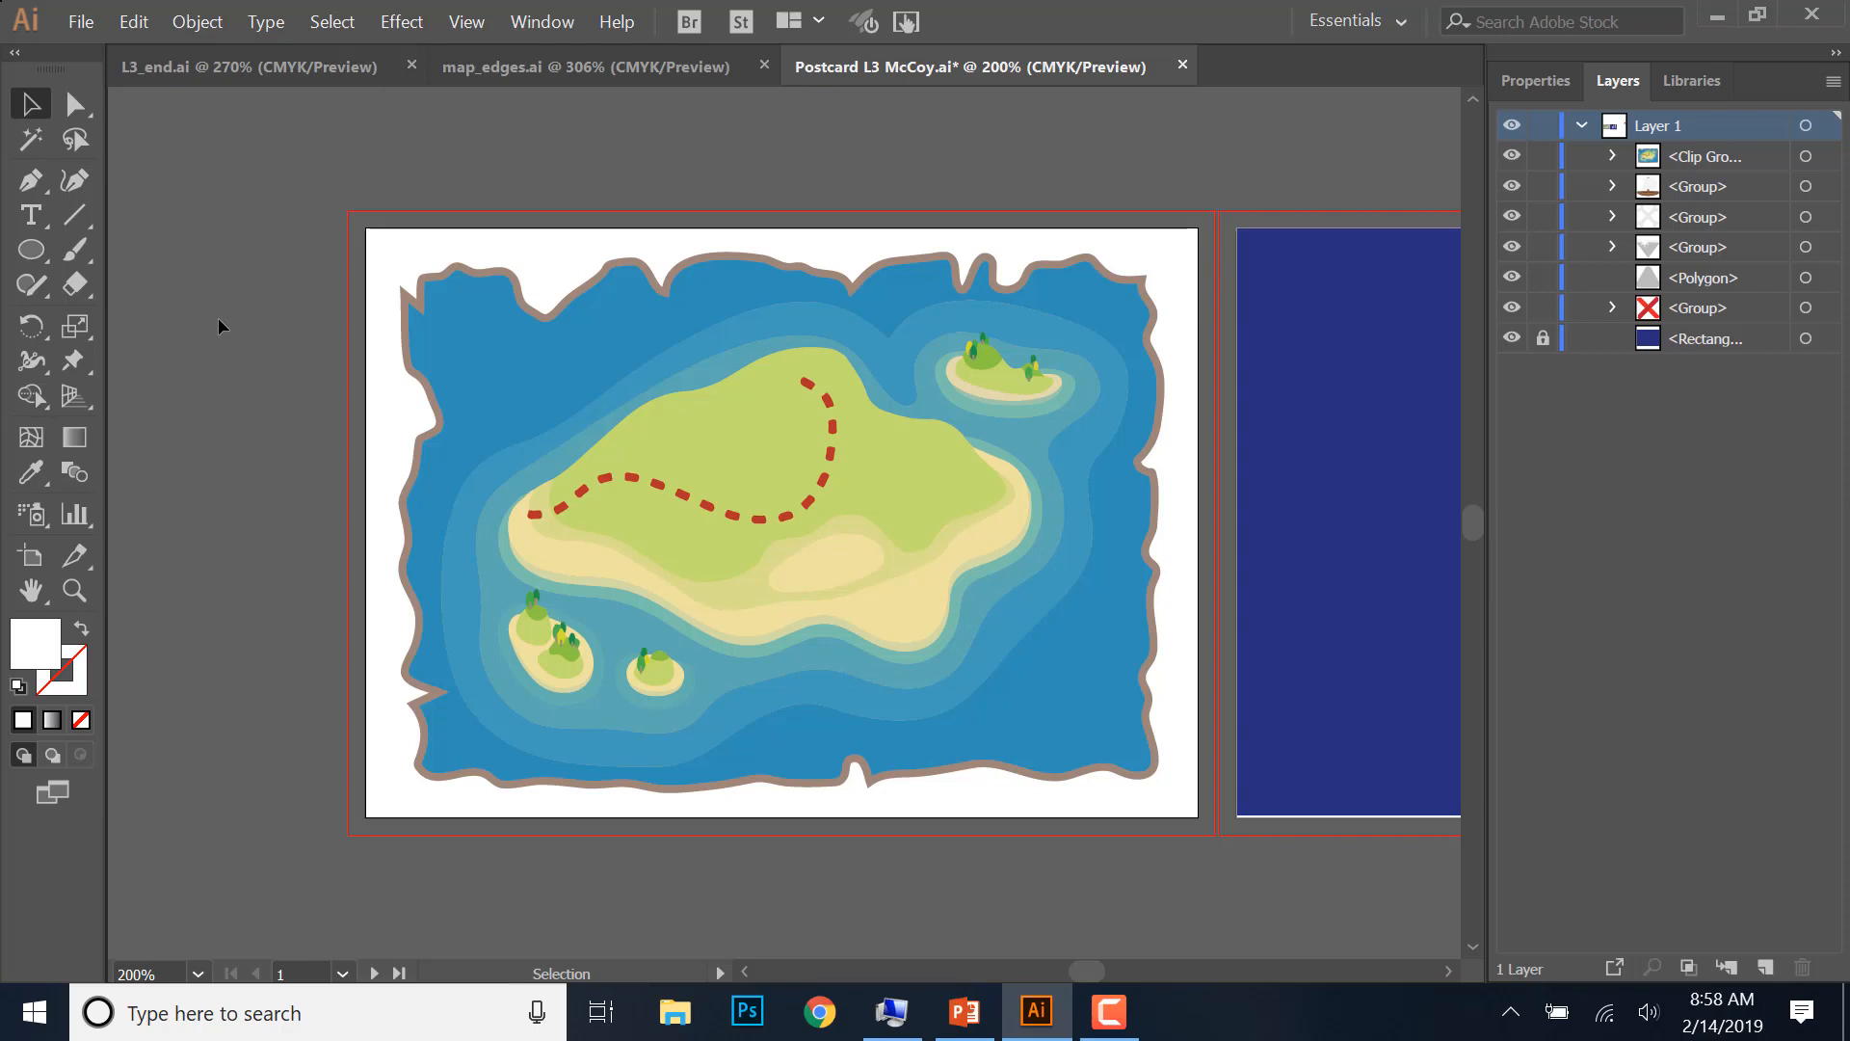
pyautogui.click(79, 23)
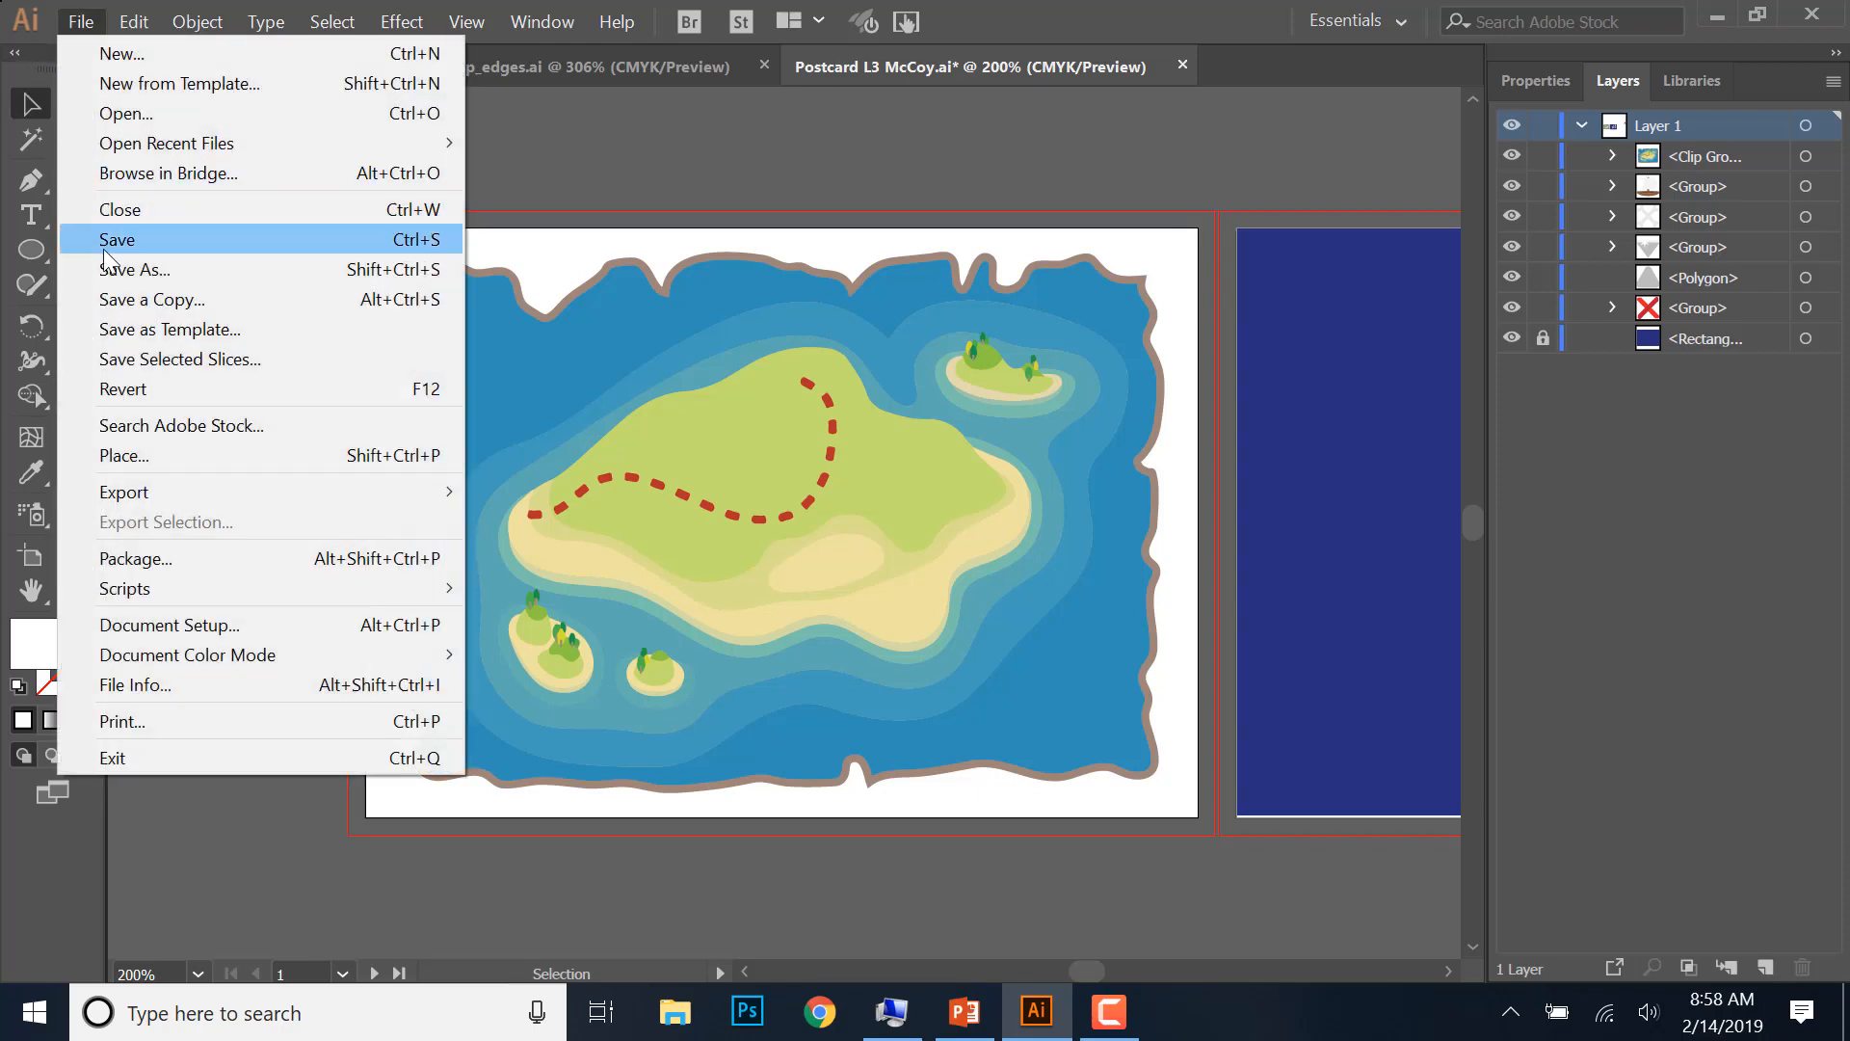
pyautogui.click(108, 246)
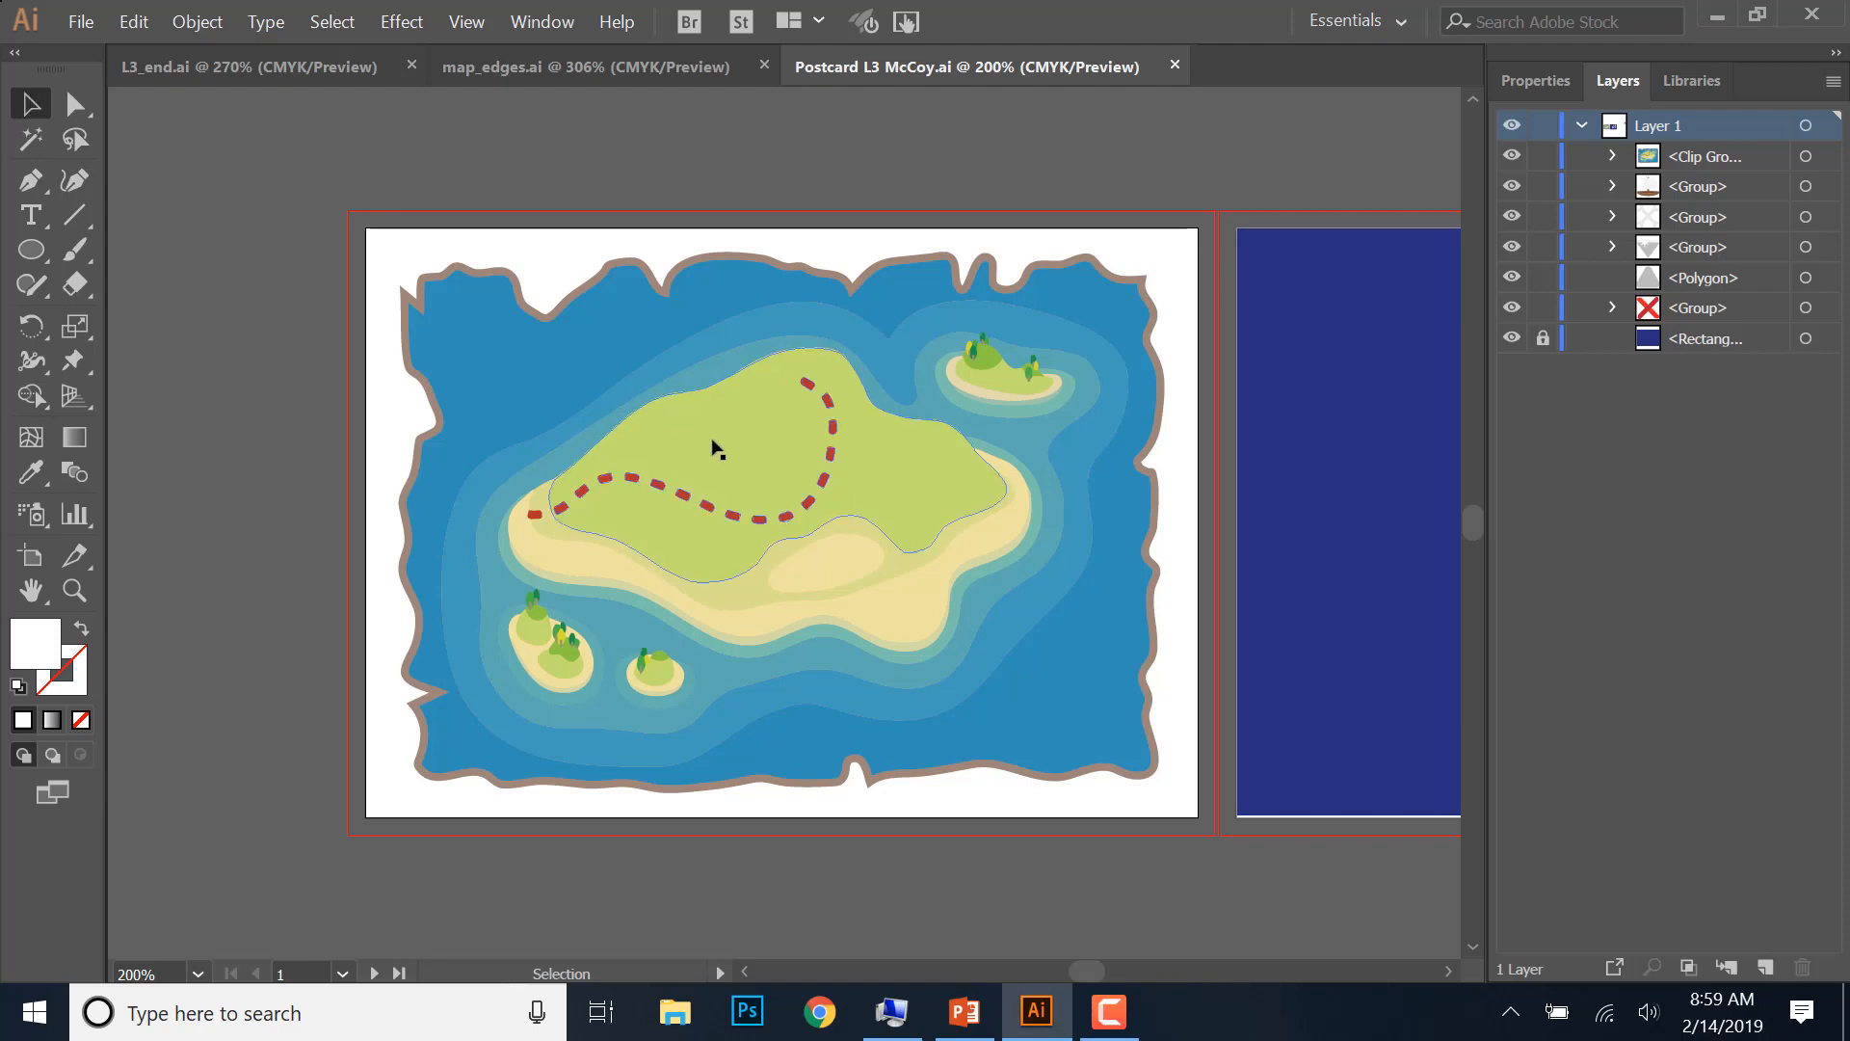
# - Move the whole clipped map down and to the right on the artboard and undo the move
pyautogui.moveTo(714, 445); pyautogui.dragTo(772, 540)
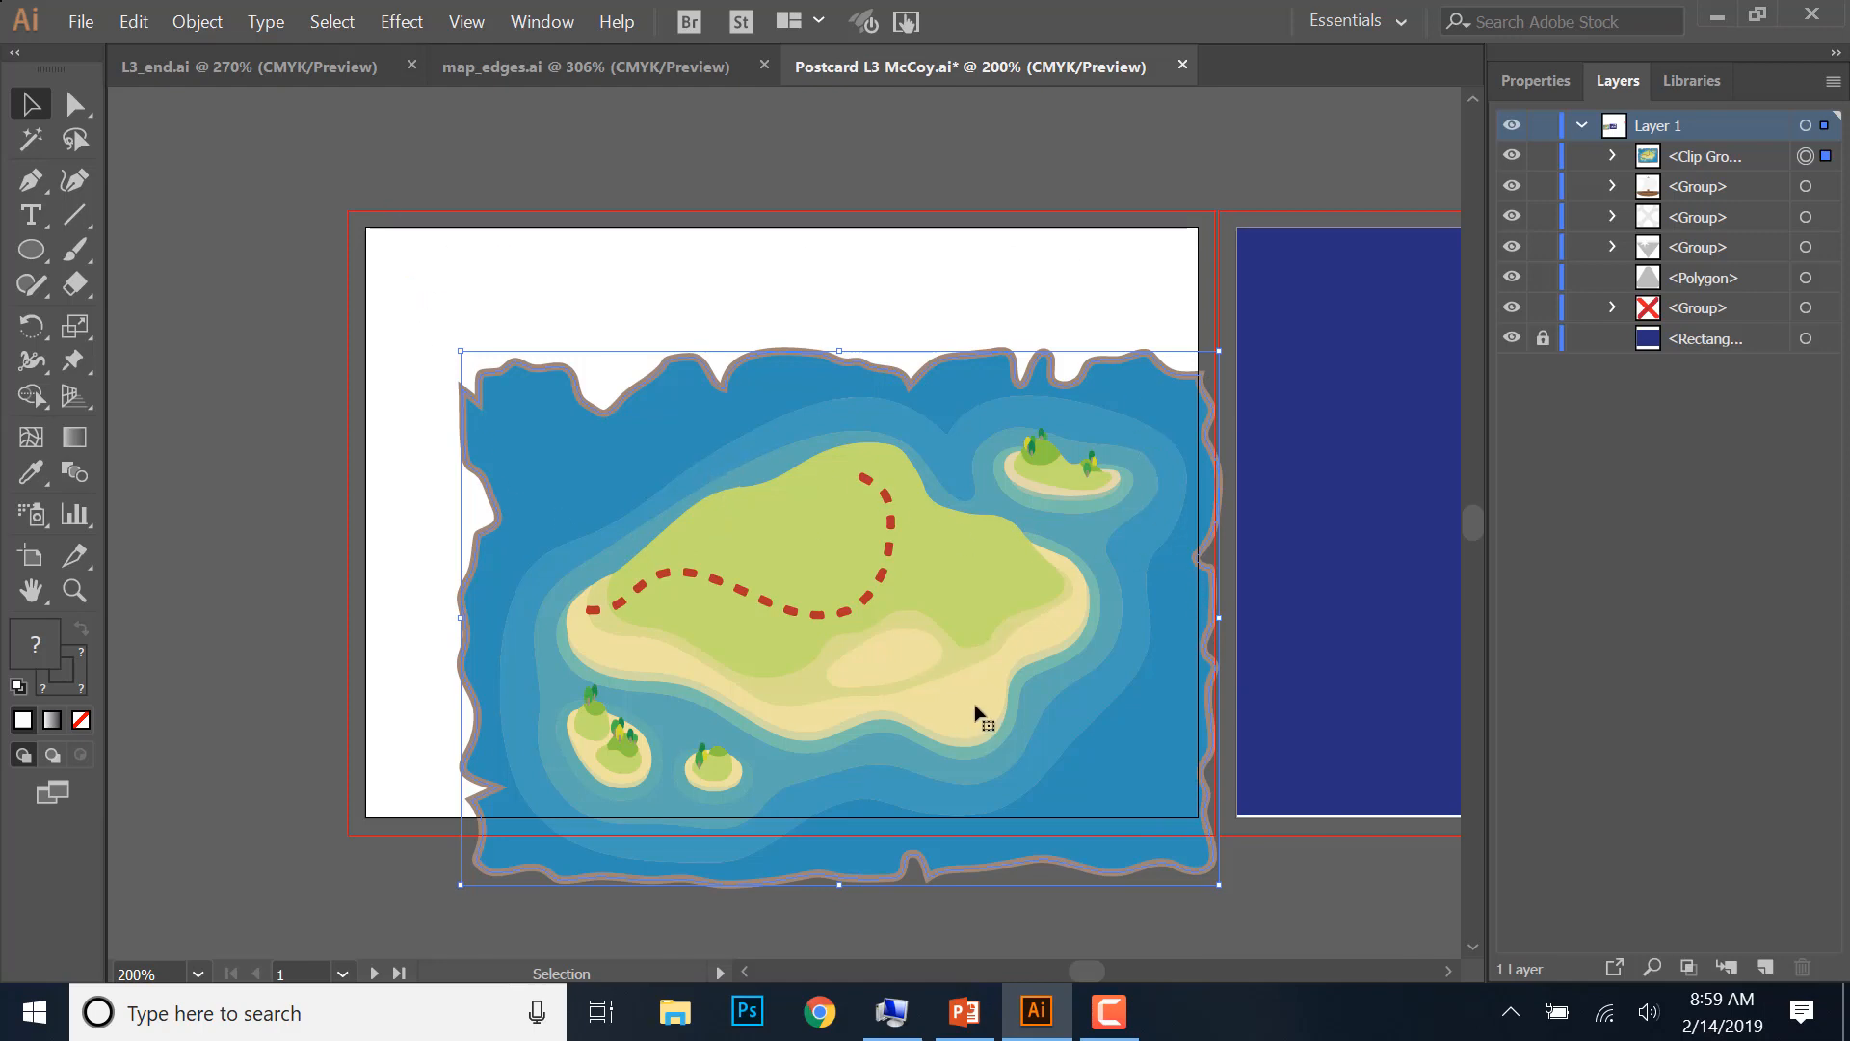
pyautogui.hotkey('ctrl', 'z')
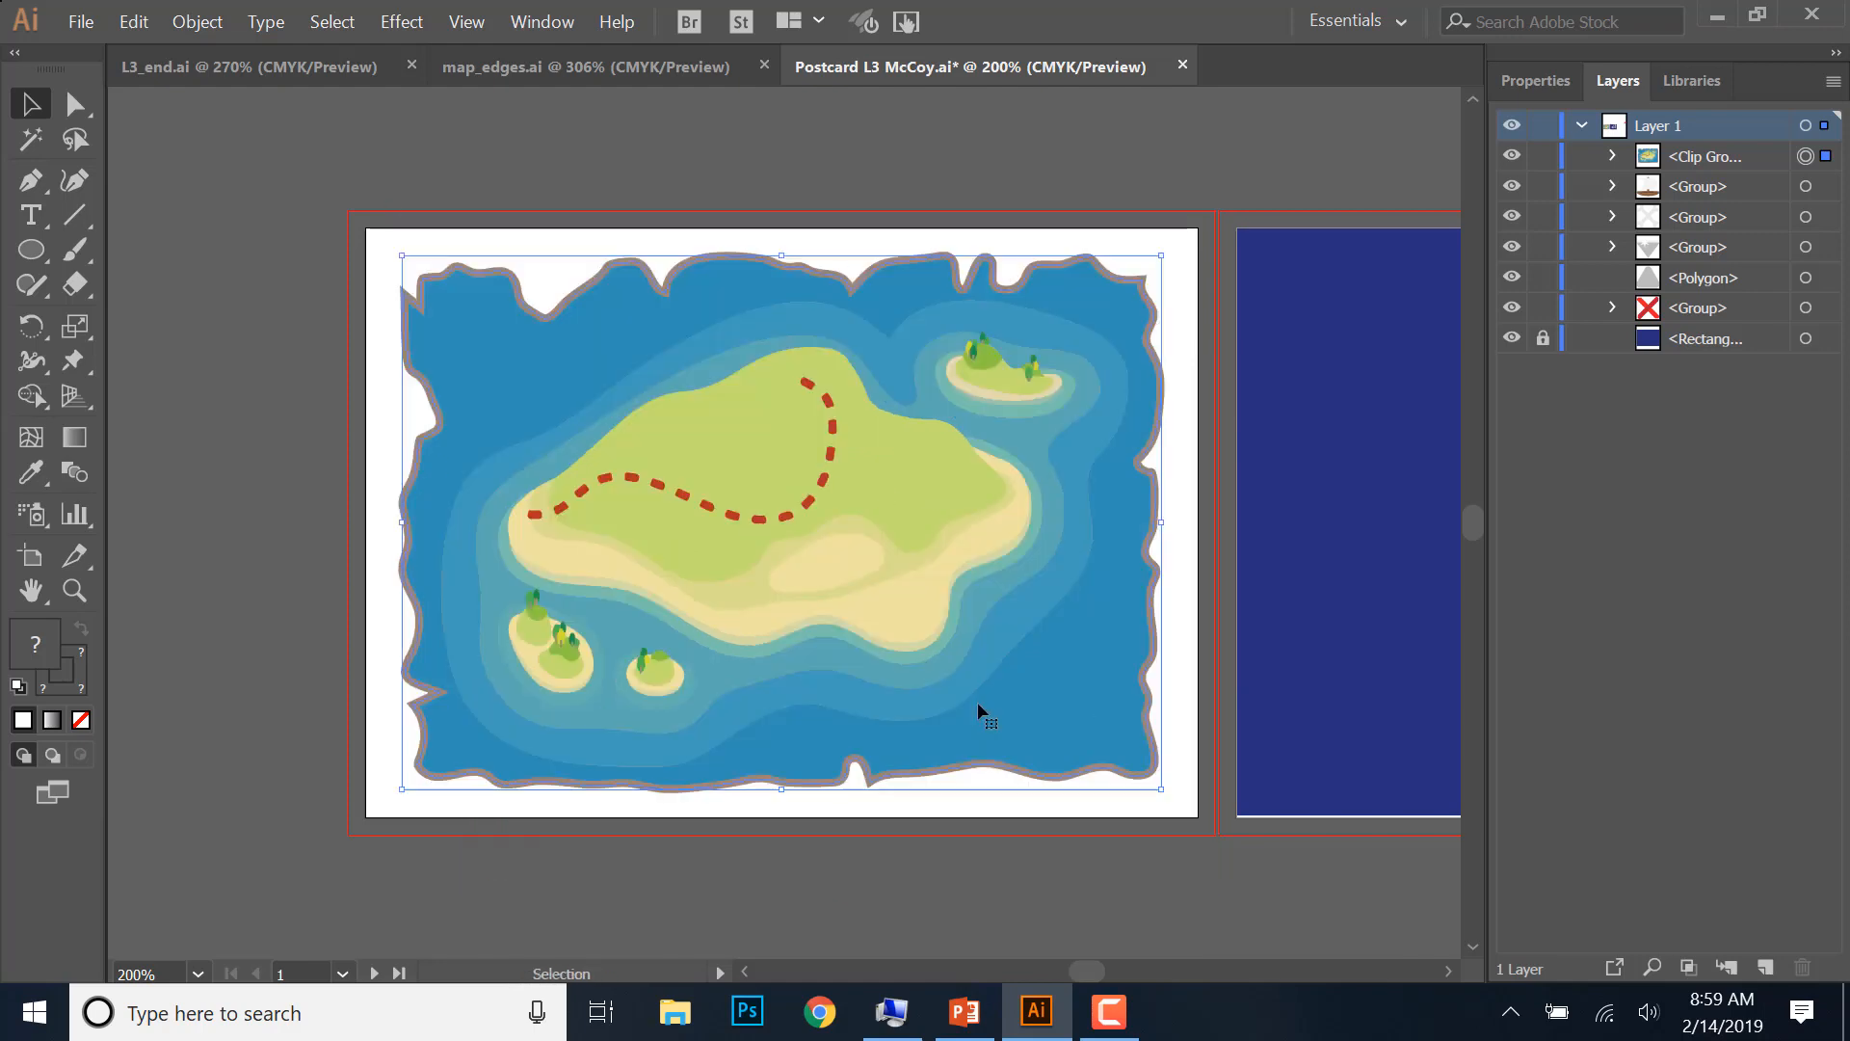
# - Isolate the map's clip group and shift the island artwork slightly right within it, to about X 3.191 in, Y 2.118 in
pyautogui.click(1518, 82)
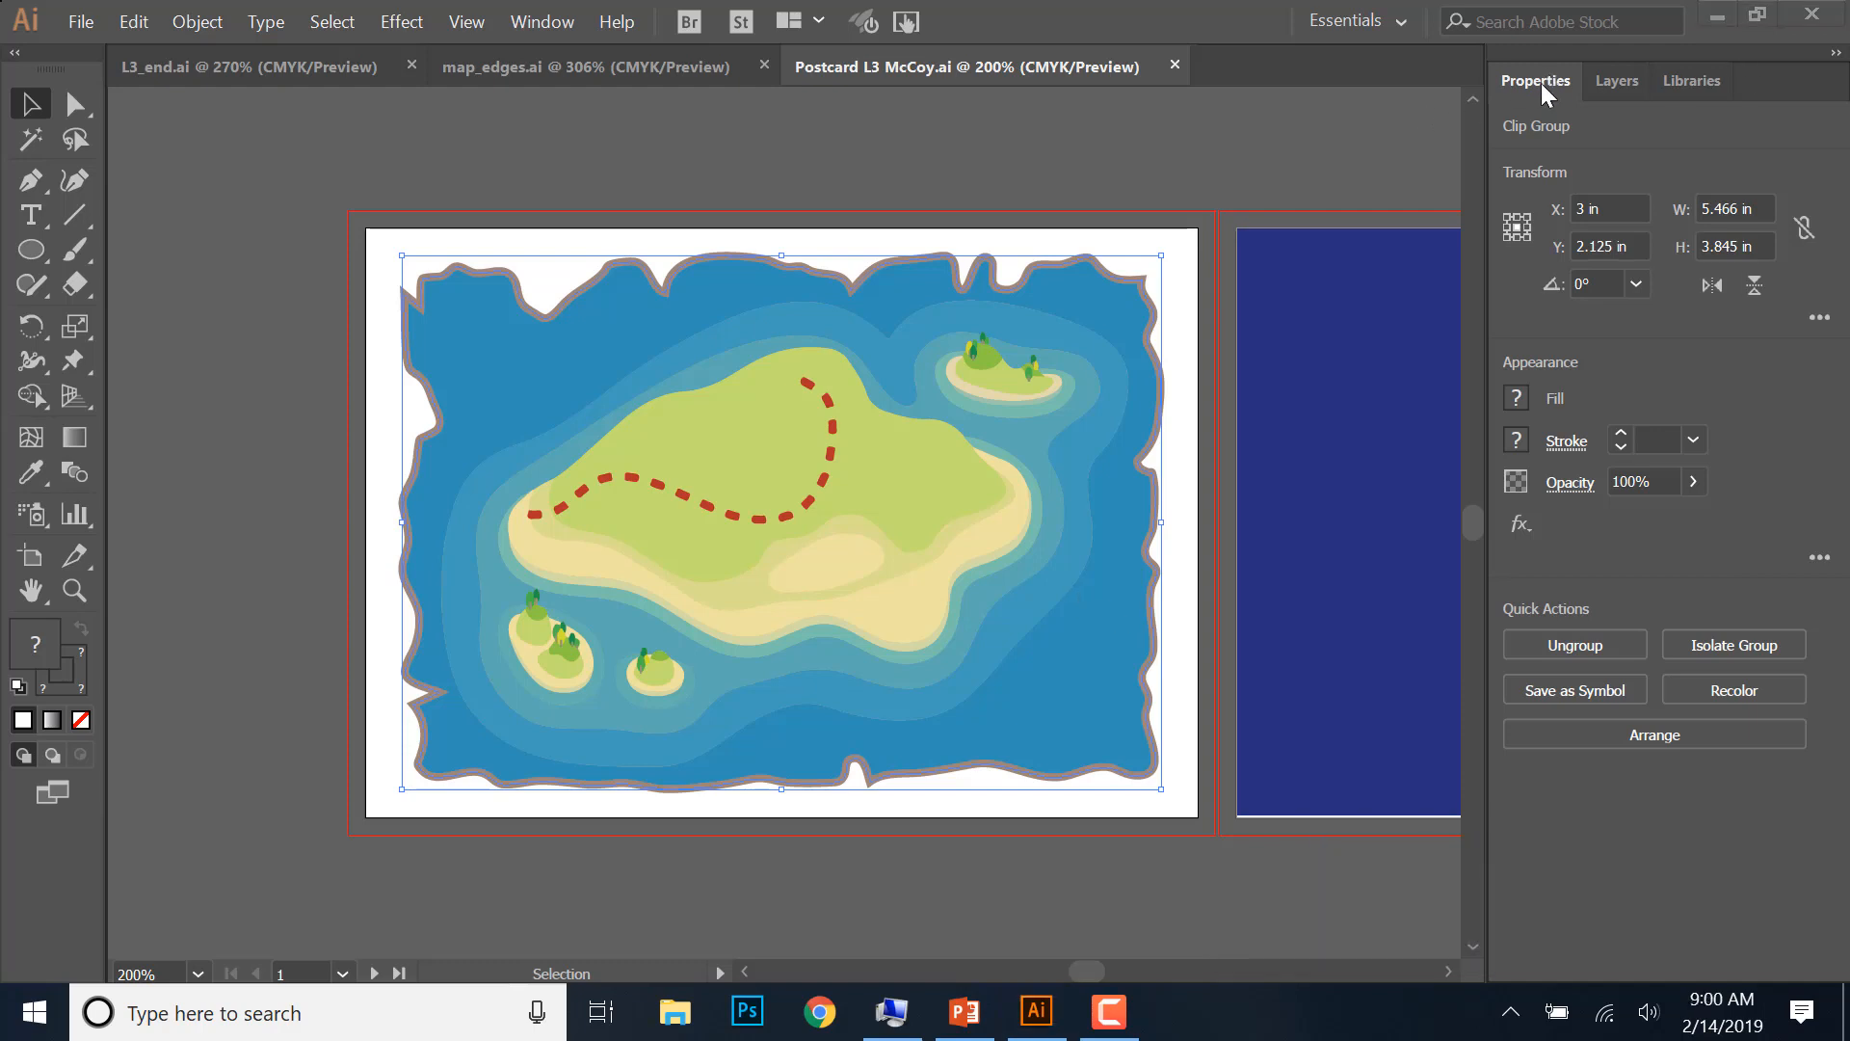
pyautogui.click(543, 21)
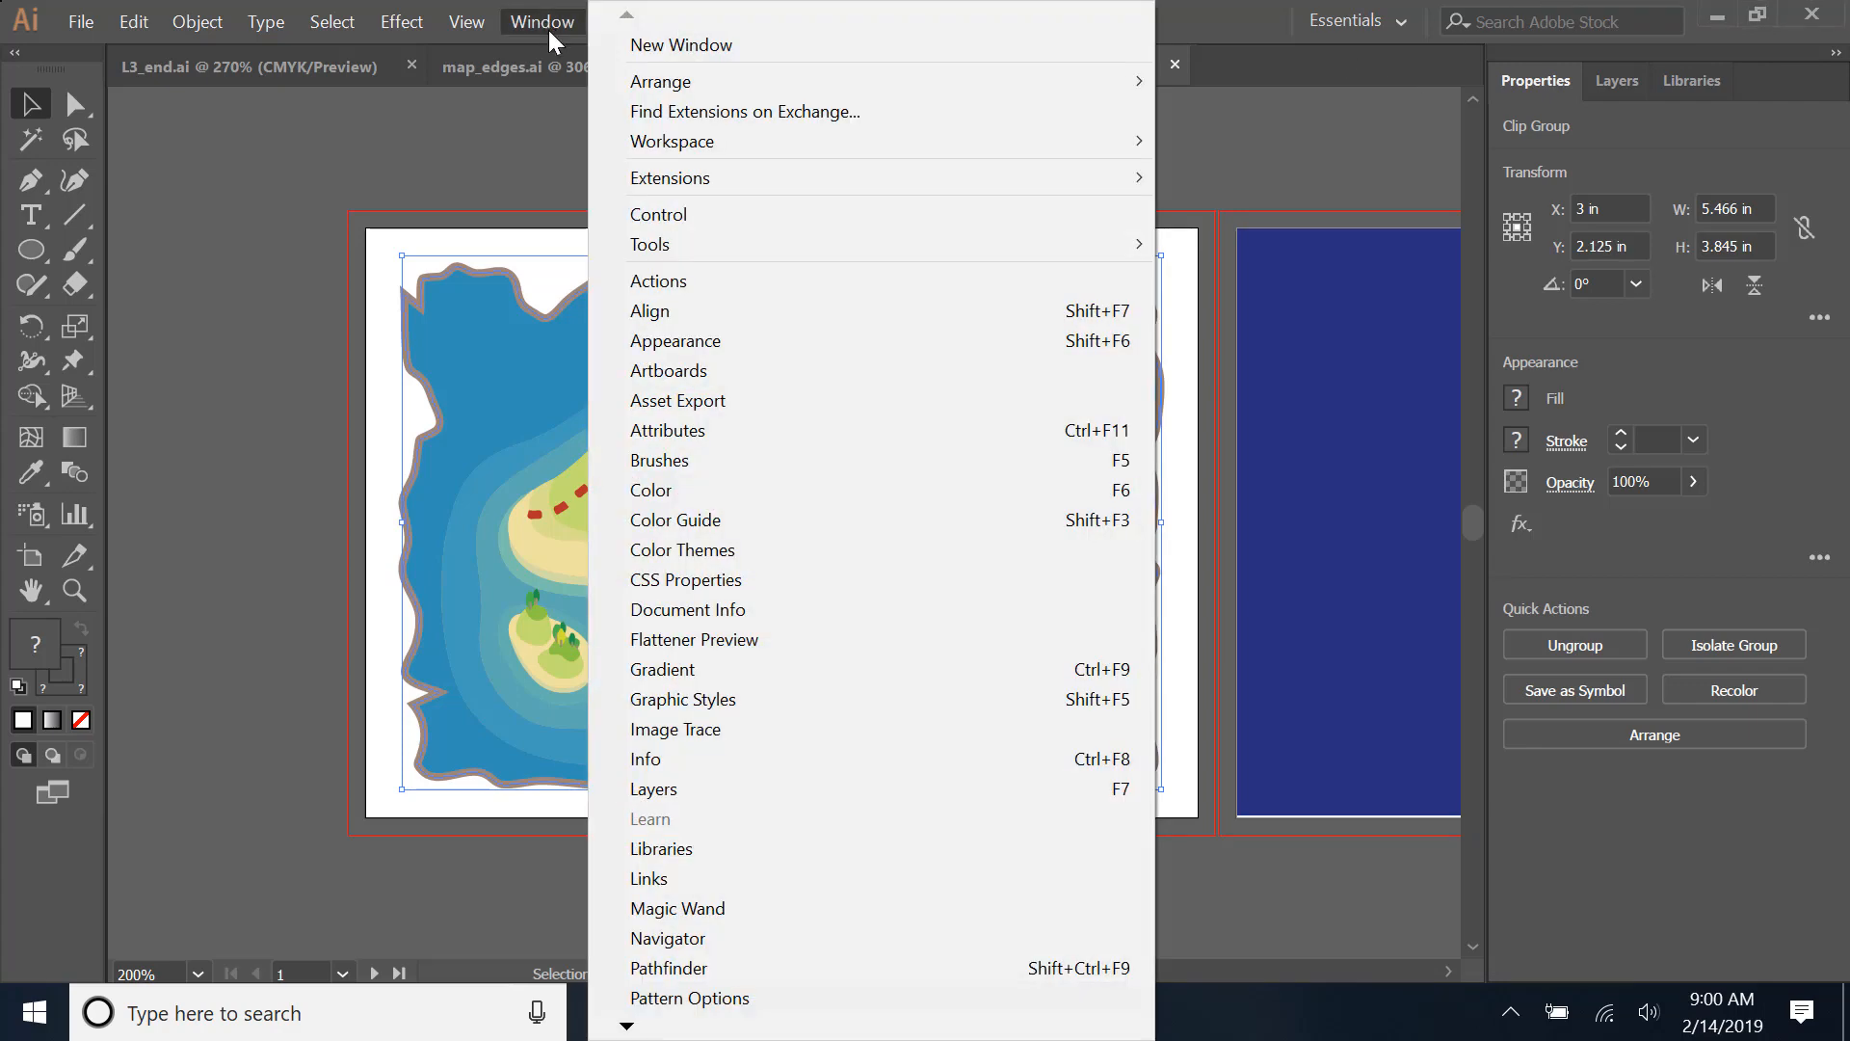
pyautogui.click(1732, 357)
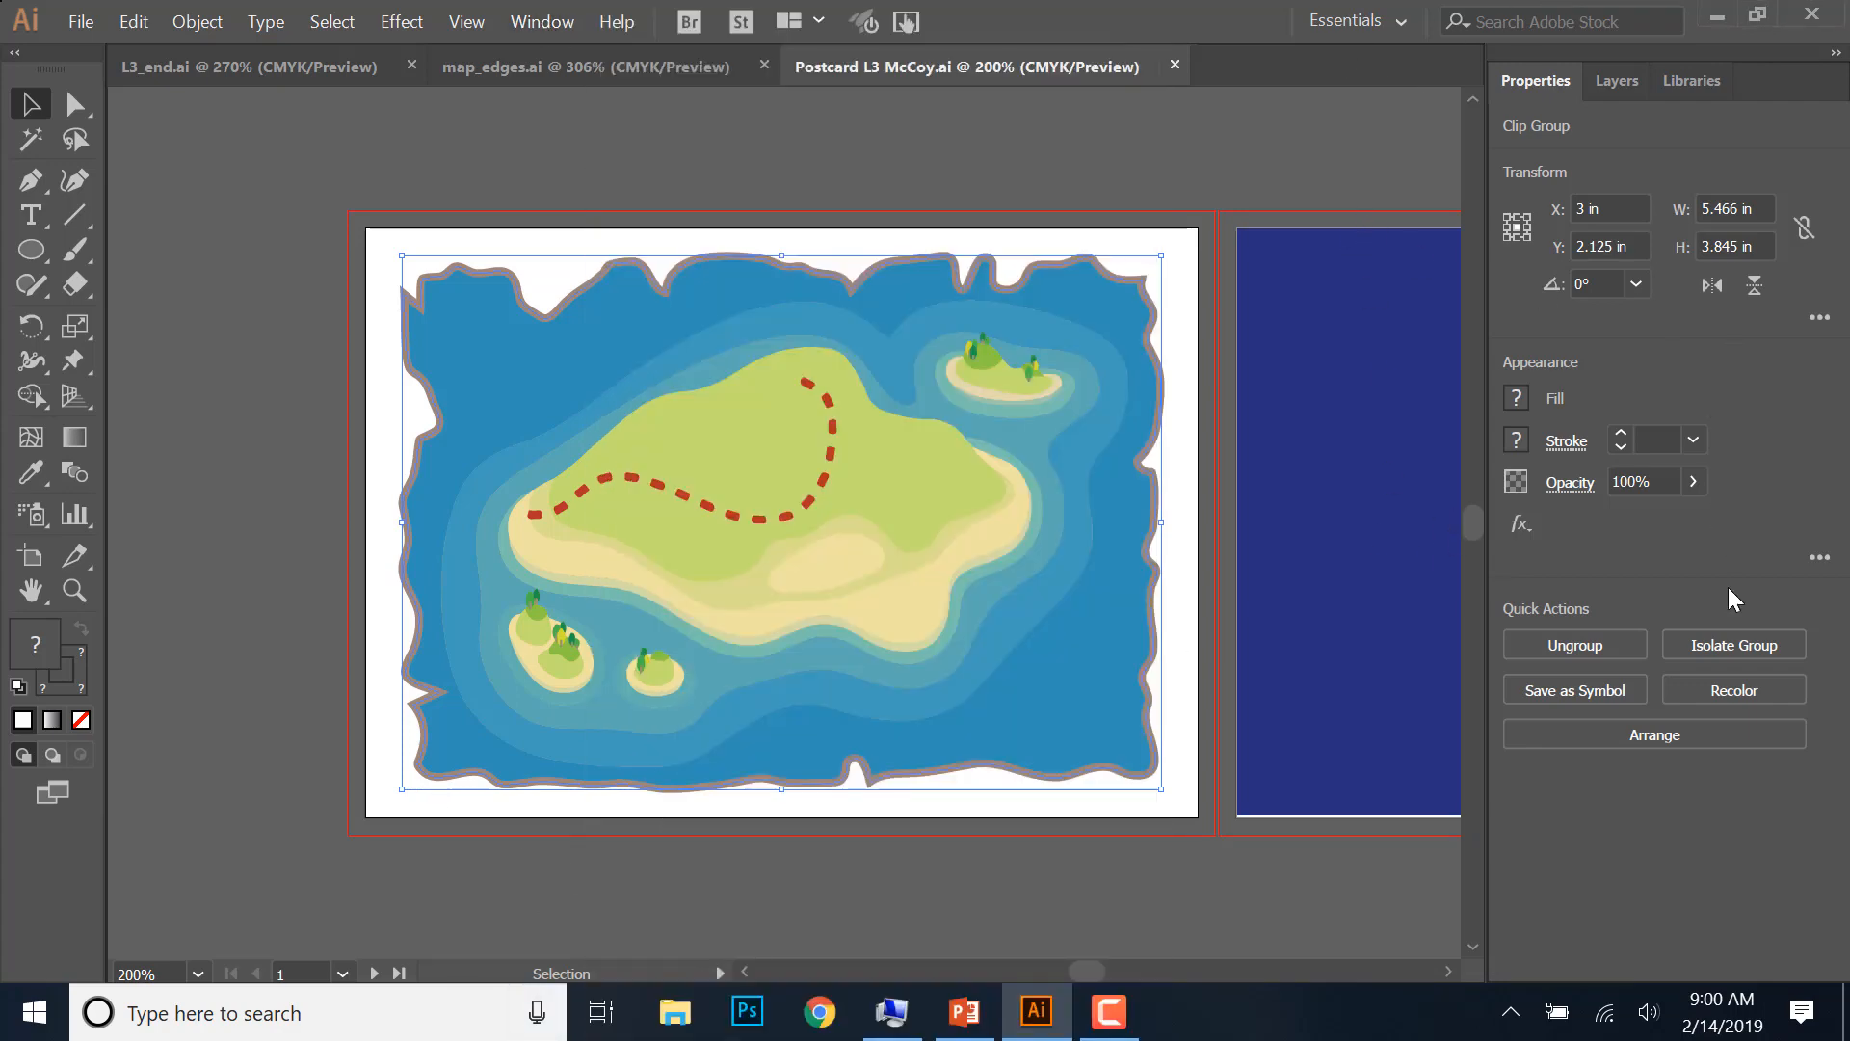
pyautogui.click(1732, 644)
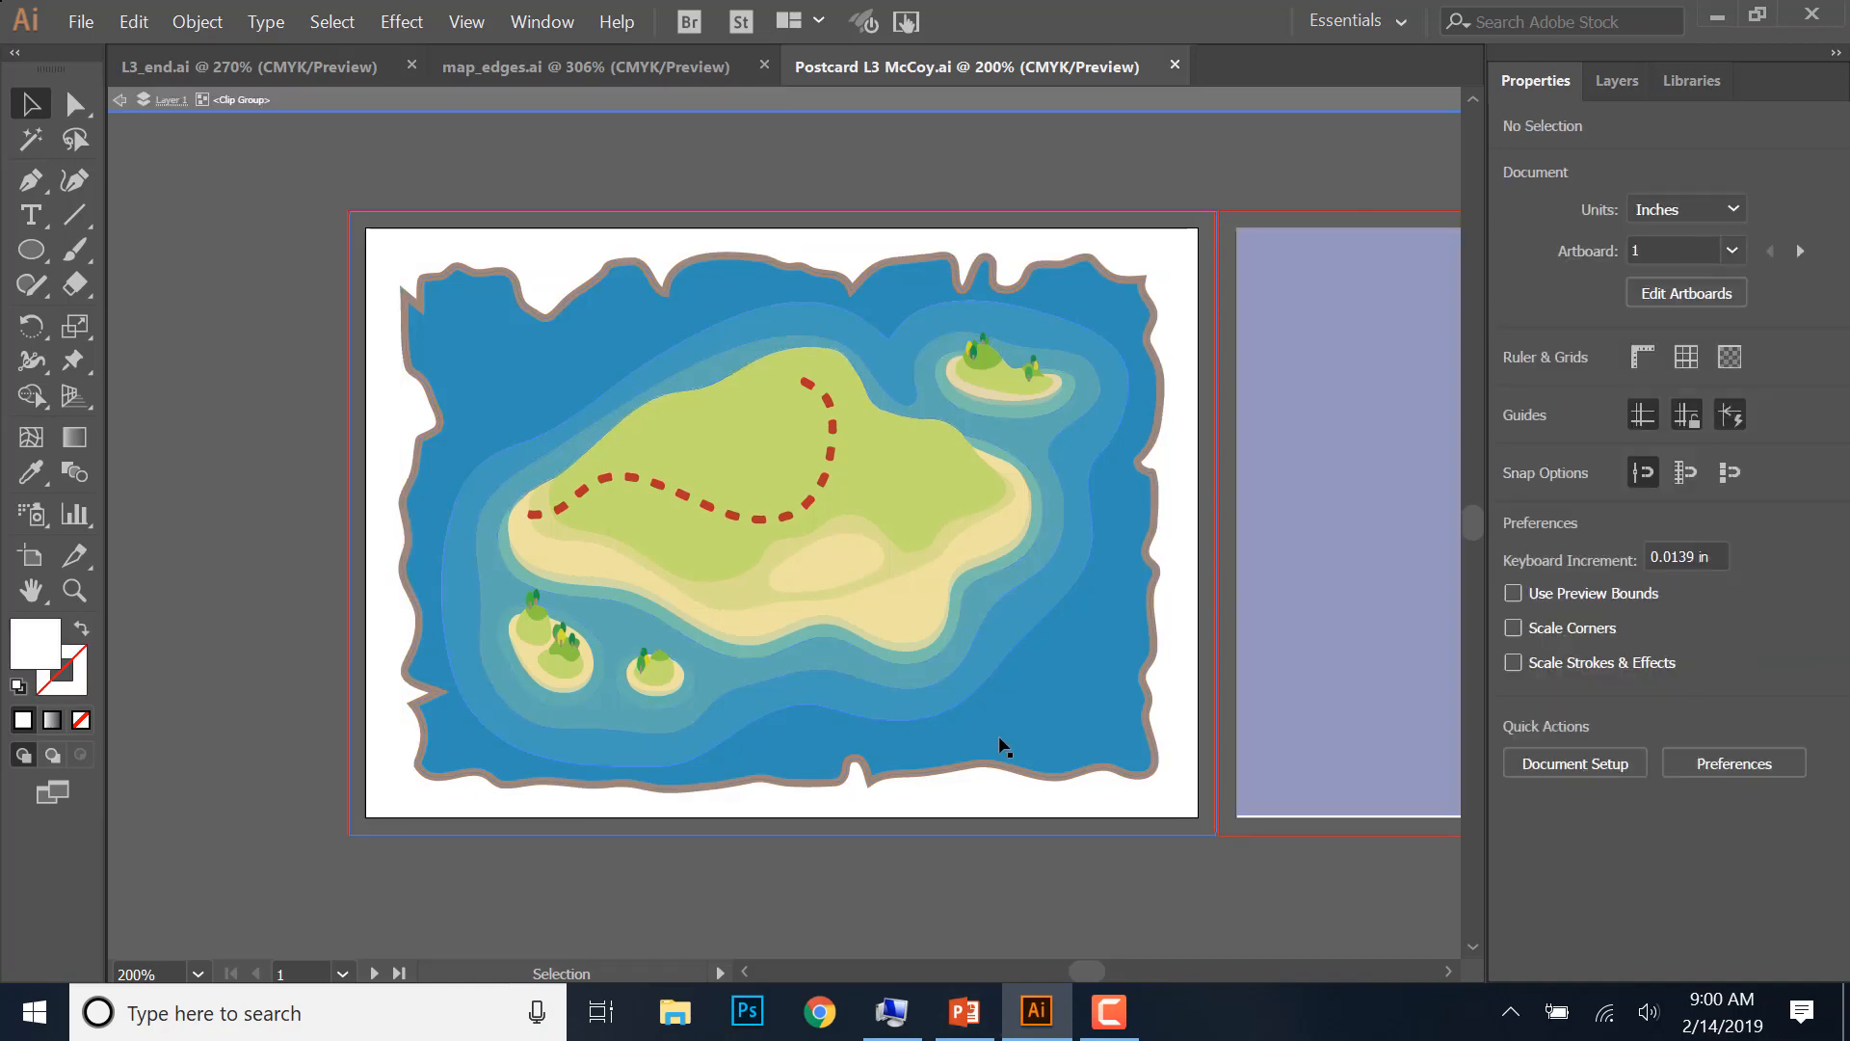
pyautogui.moveTo(1015, 727); pyautogui.dragTo(1003, 693)
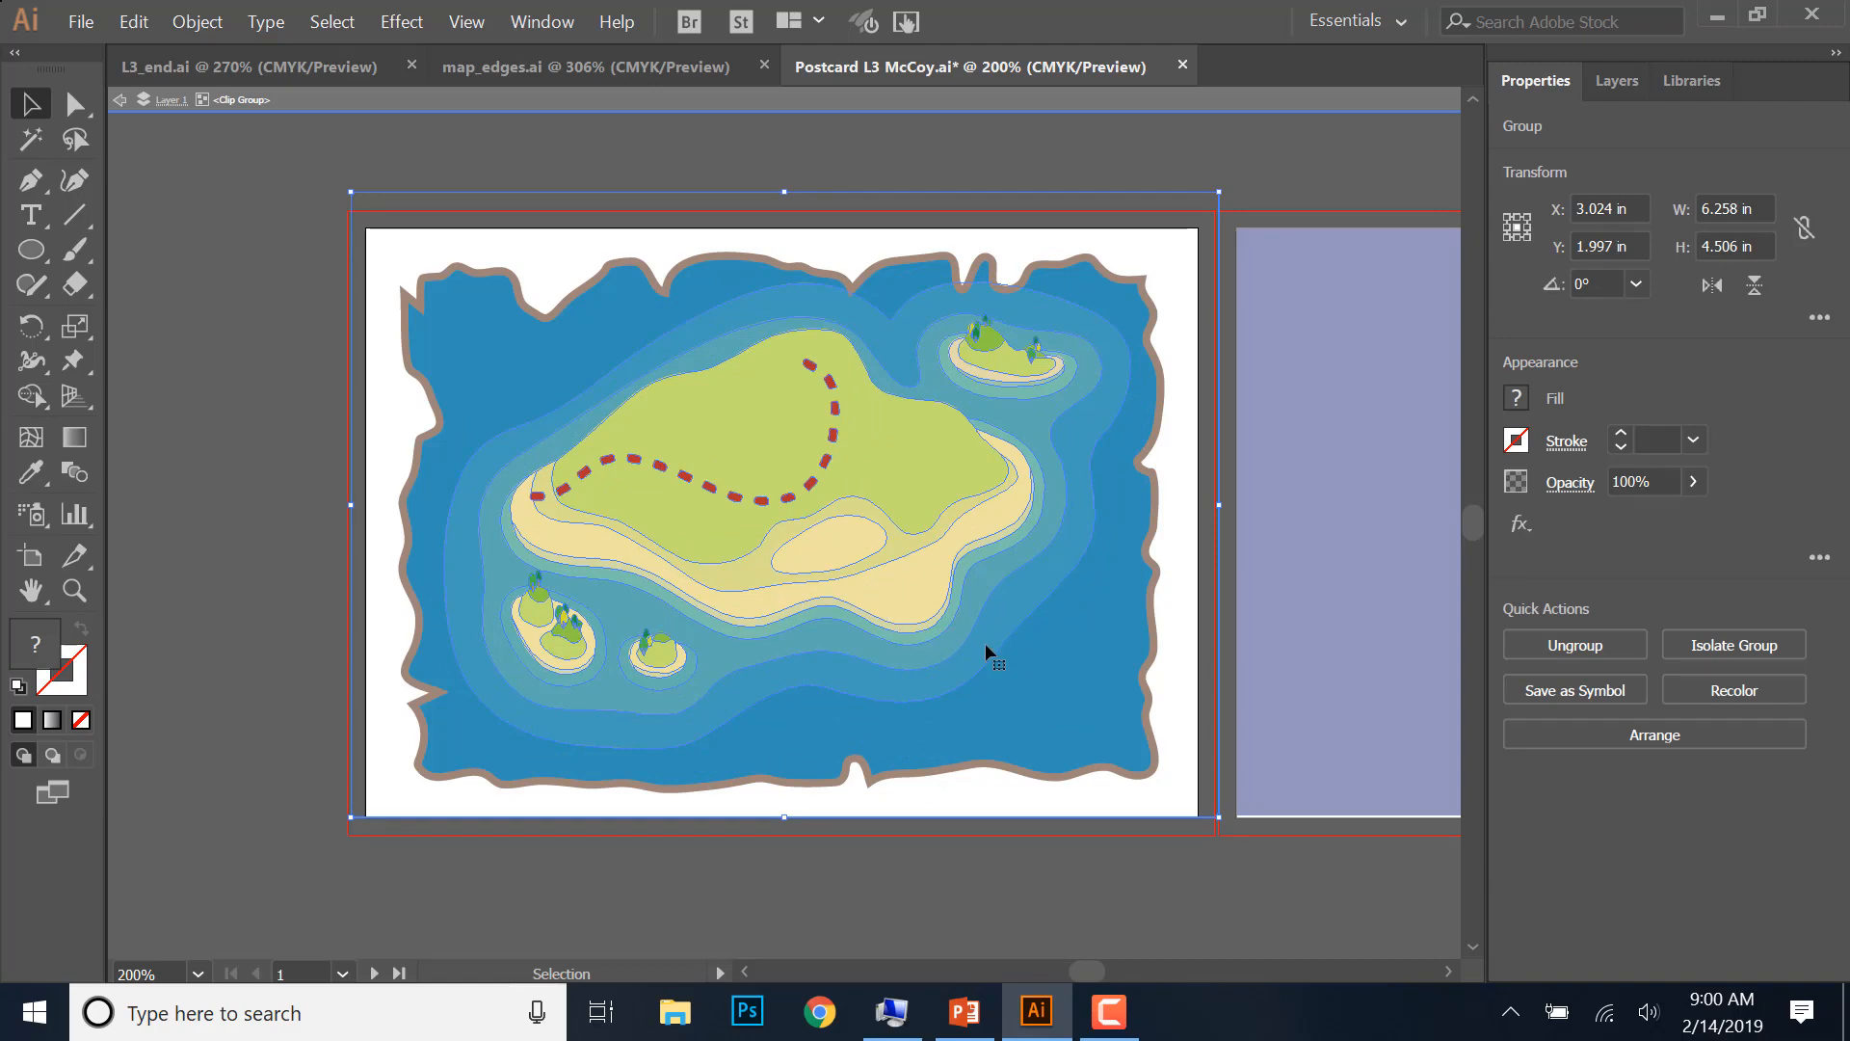
pyautogui.moveTo(979, 620)
pyautogui.mouseDown()
pyautogui.moveTo(1016, 657)
pyautogui.moveTo(1002, 635)
pyautogui.mouseUp()
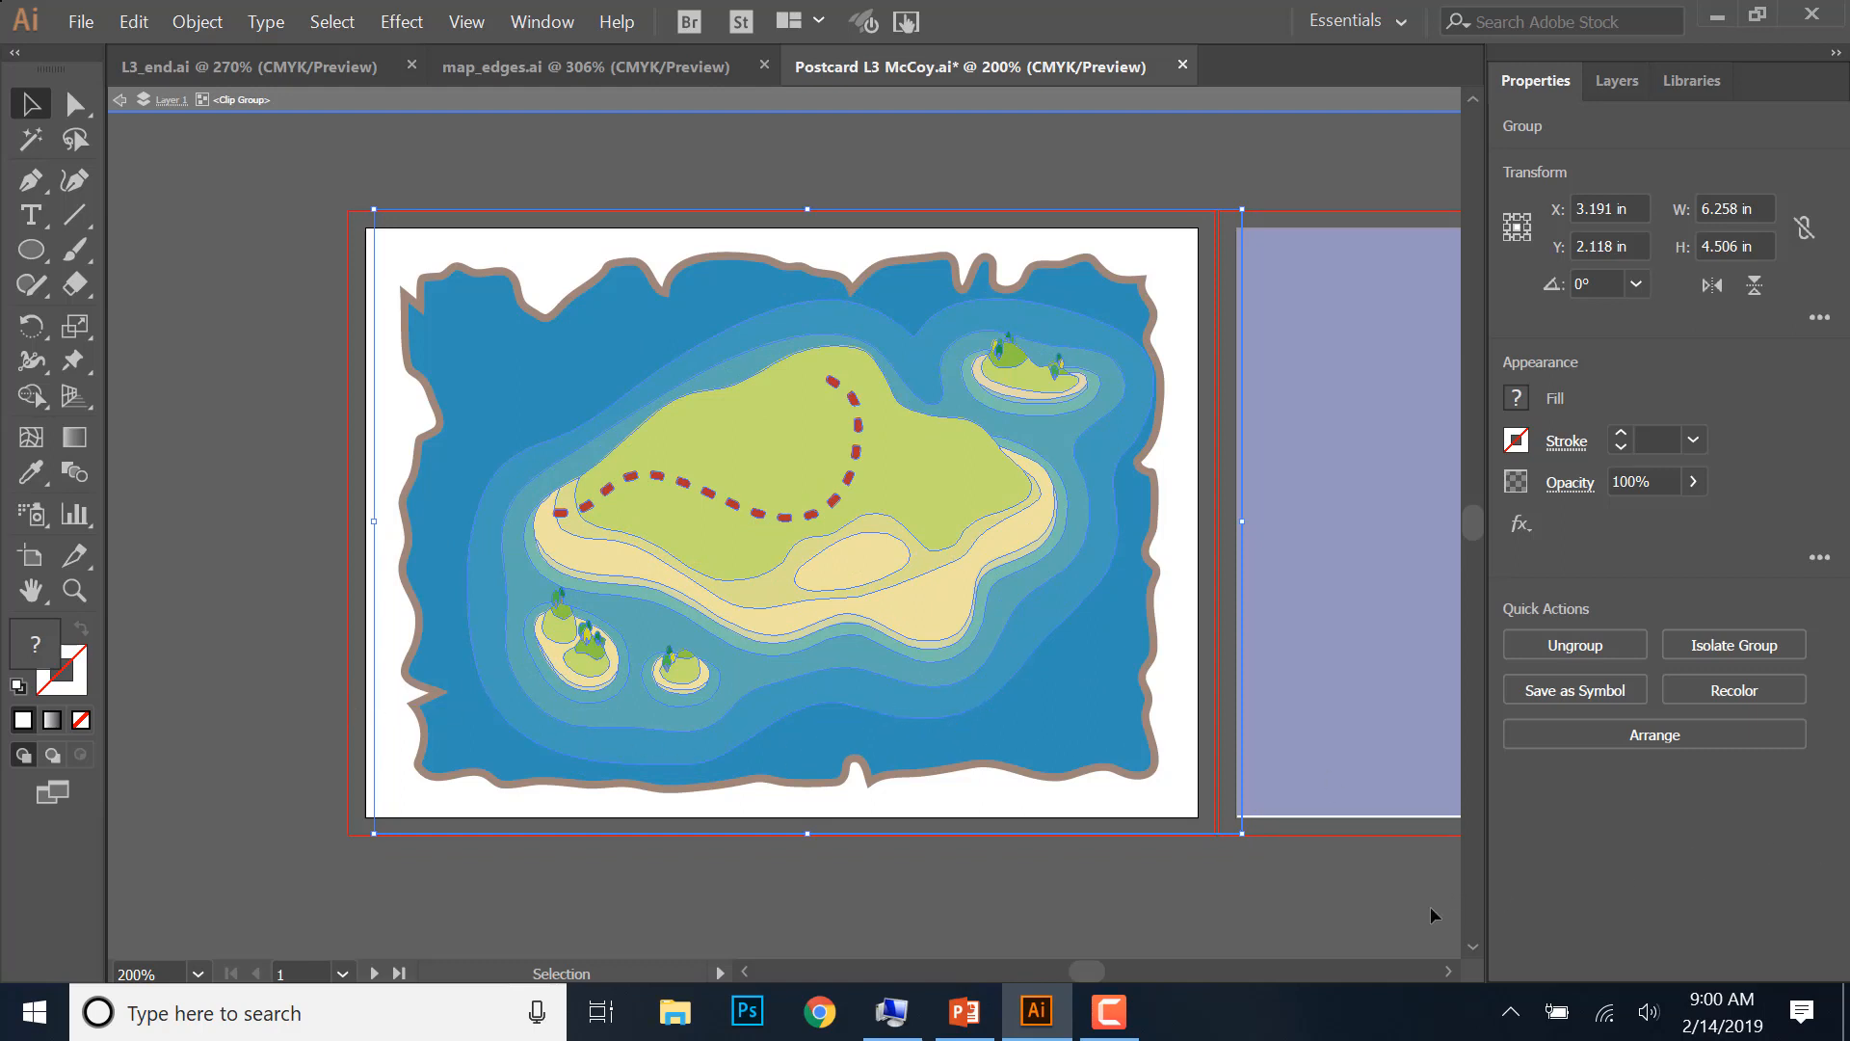
# - Exit isolation mode, clear the selection and save the postcard document
pyautogui.doubleClick(256, 256)
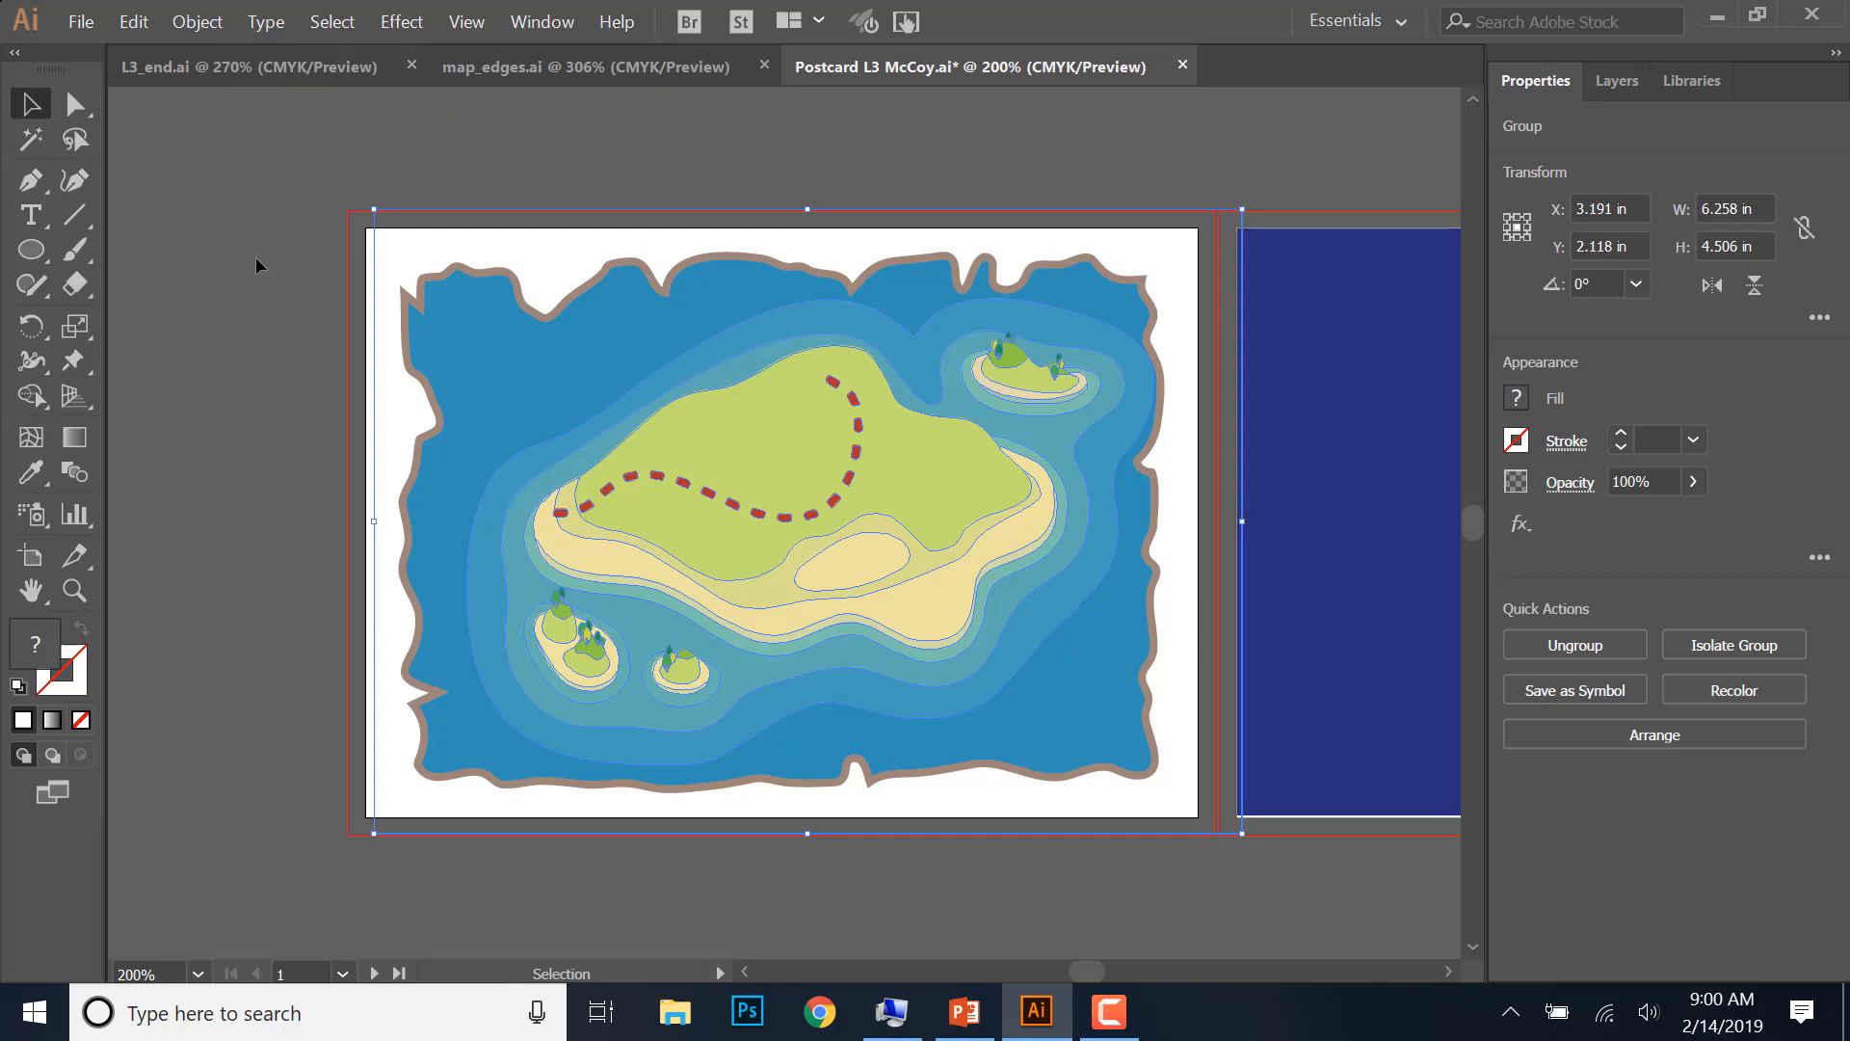
pyautogui.click(376, 400)
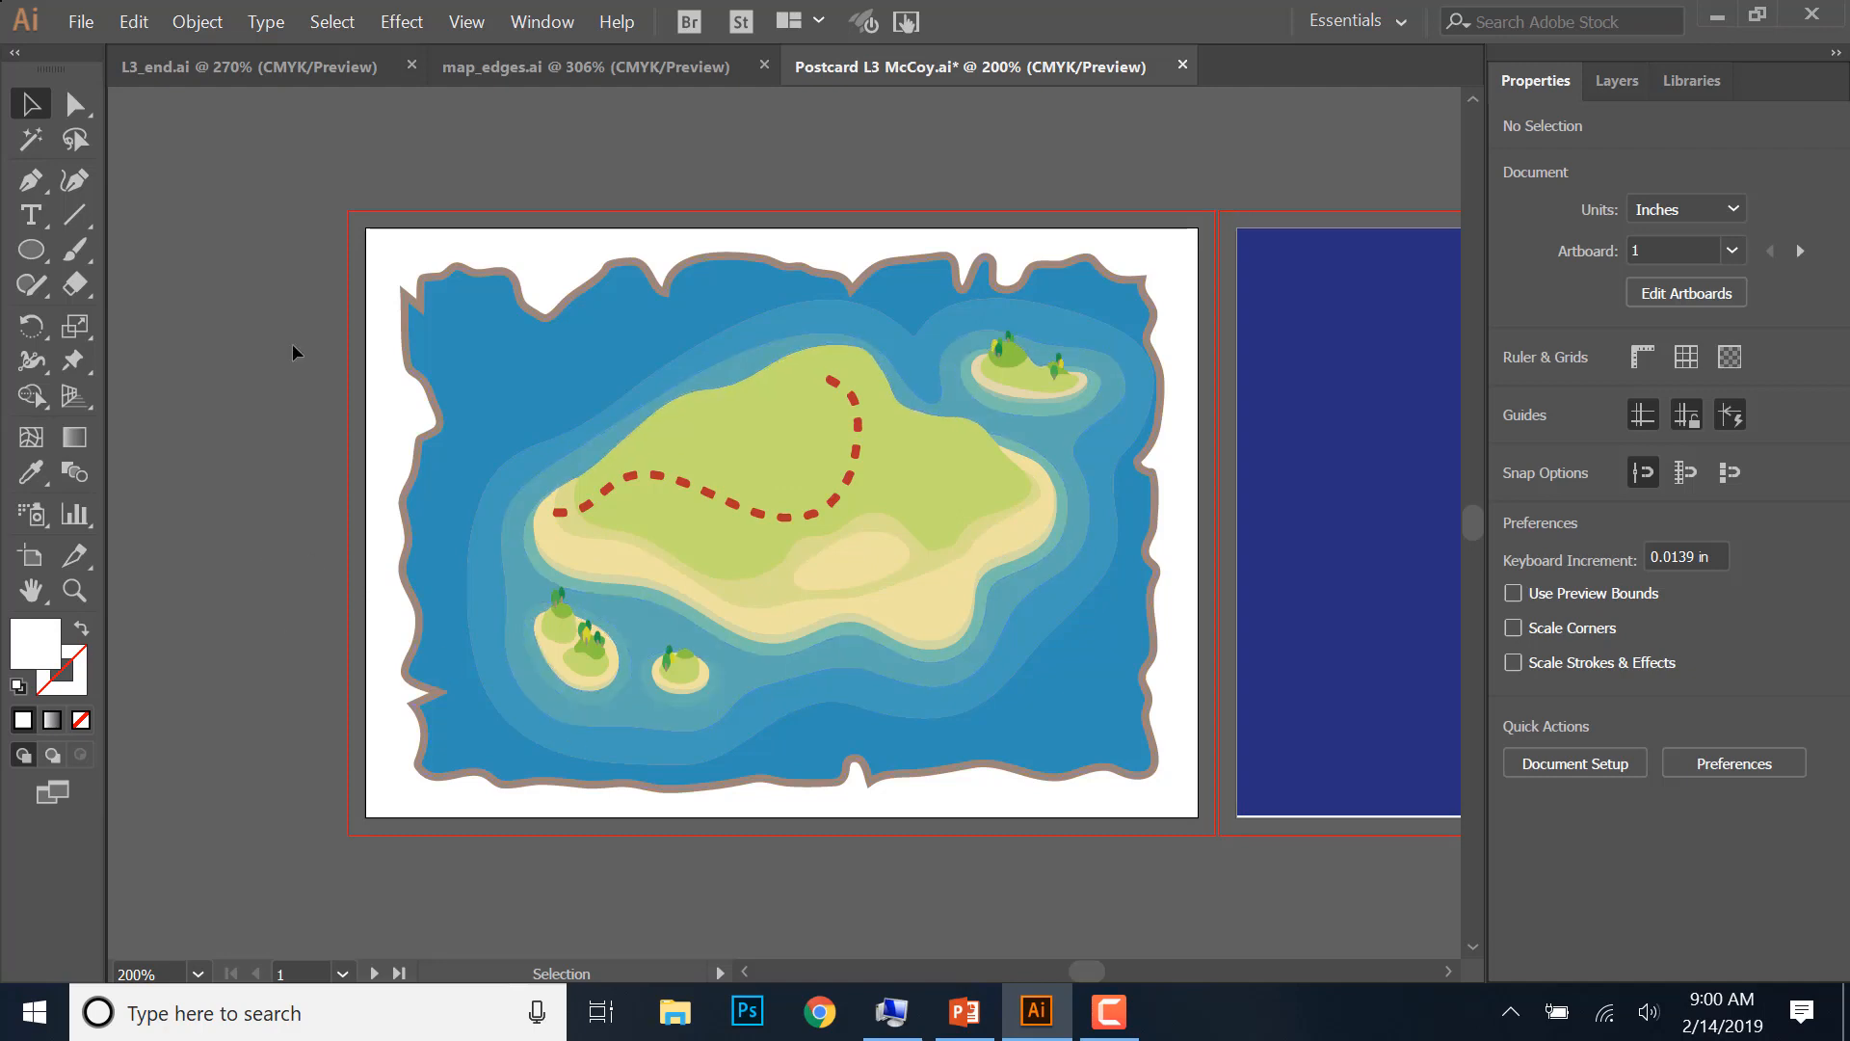
pyautogui.click(81, 21)
pyautogui.click(117, 239)
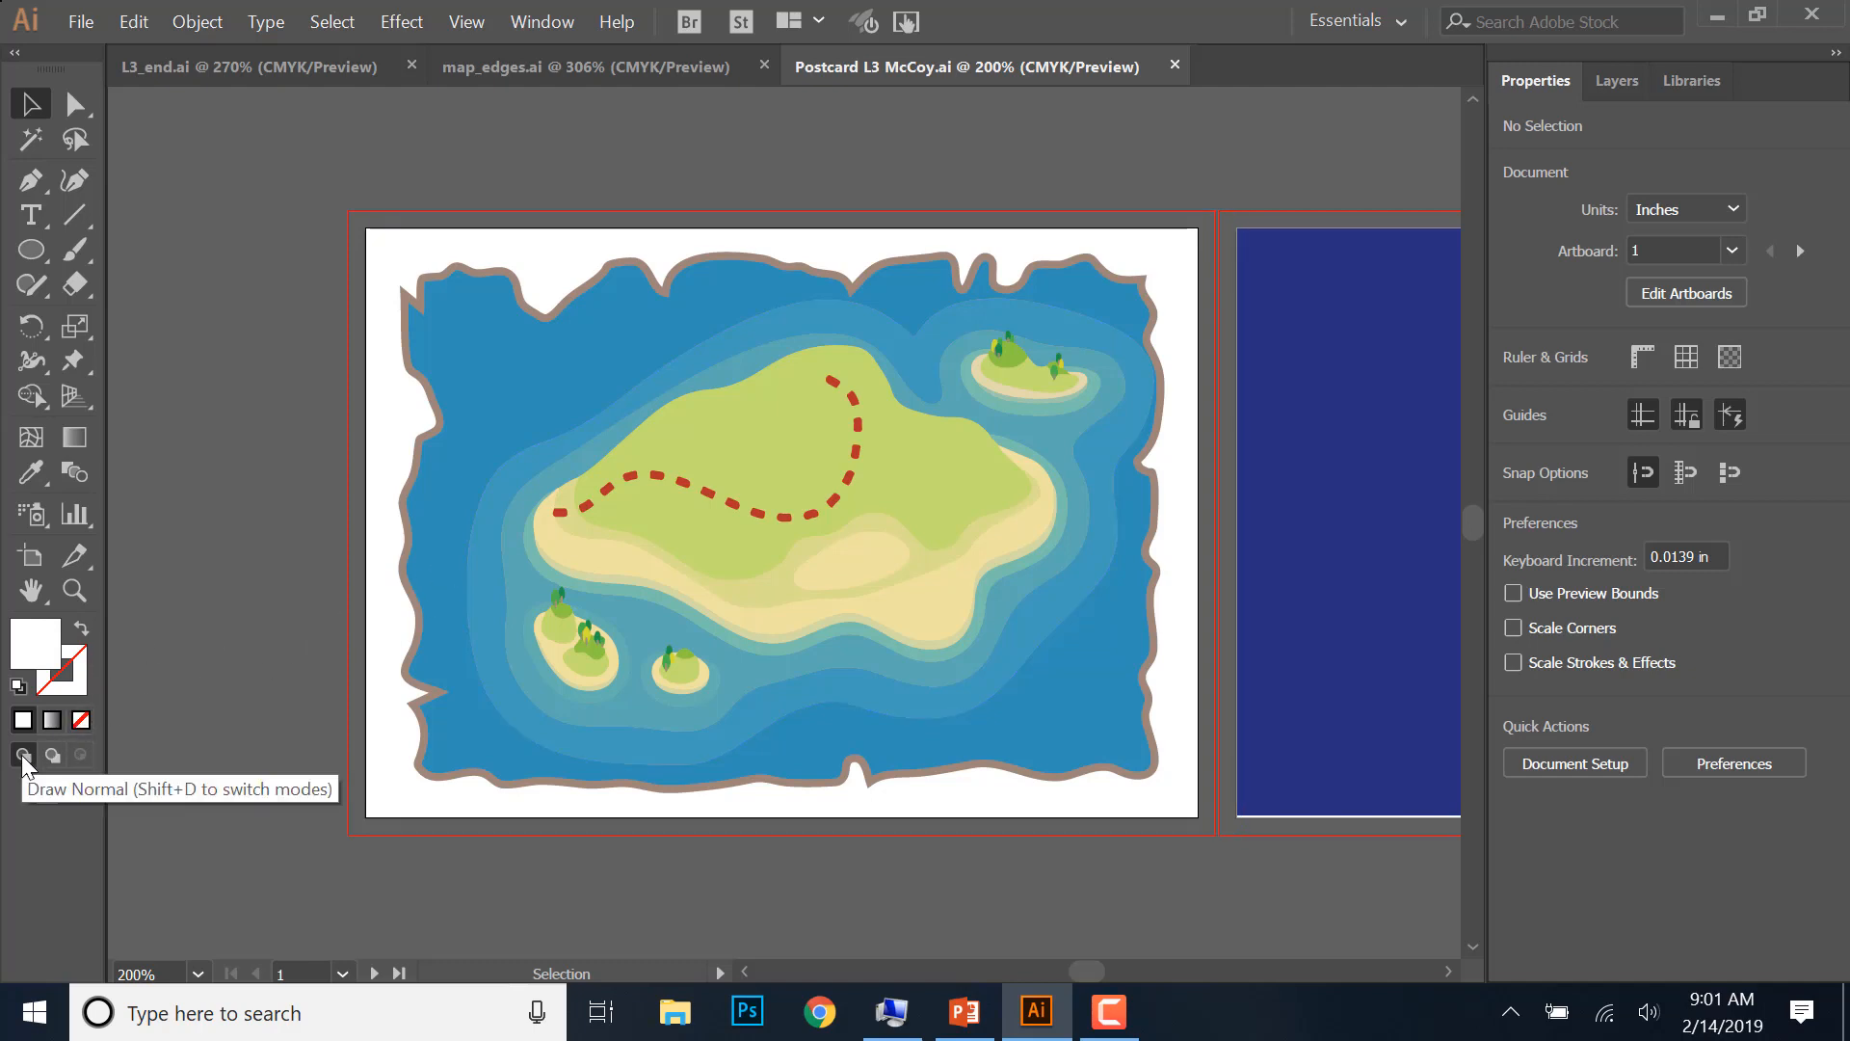
# - In Draw Behind mode, draw a 6.25 × 4.5 in rectangle behind the map, covering the first artboard out to its bleed guides
pyautogui.click(52, 757)
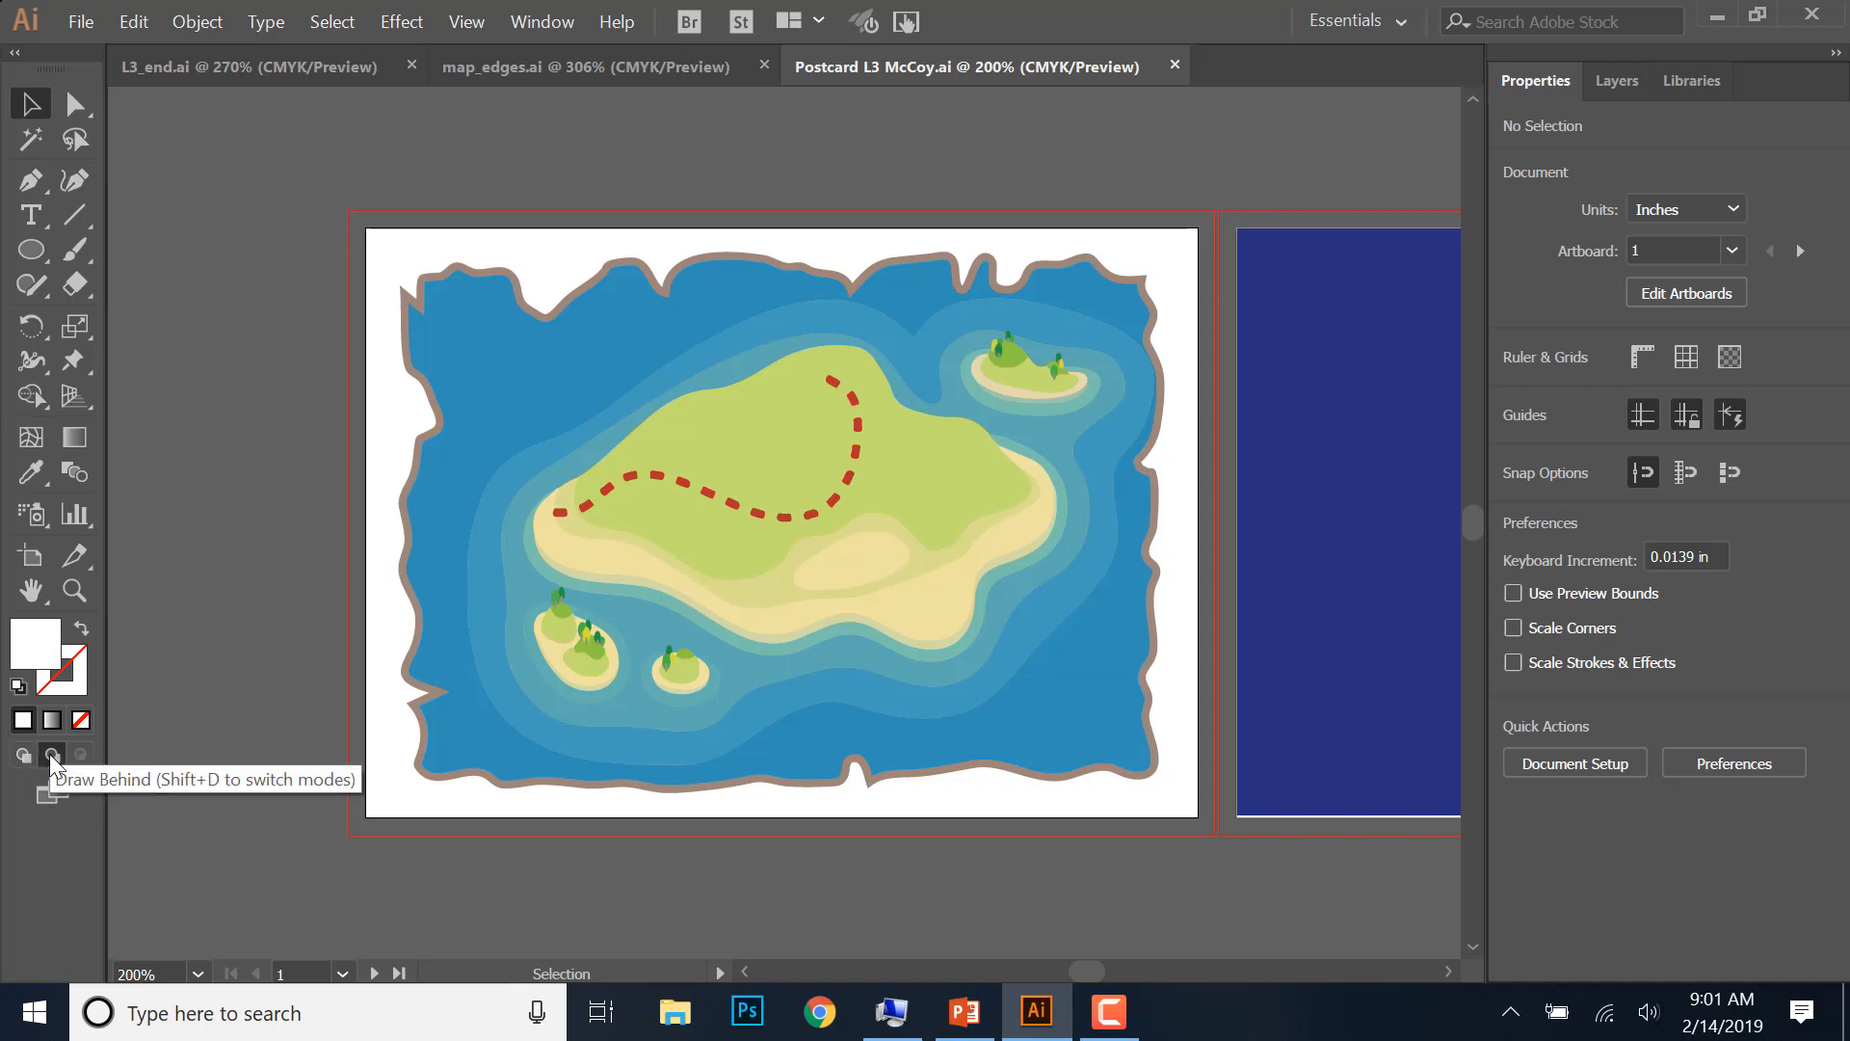
pyautogui.click(52, 755)
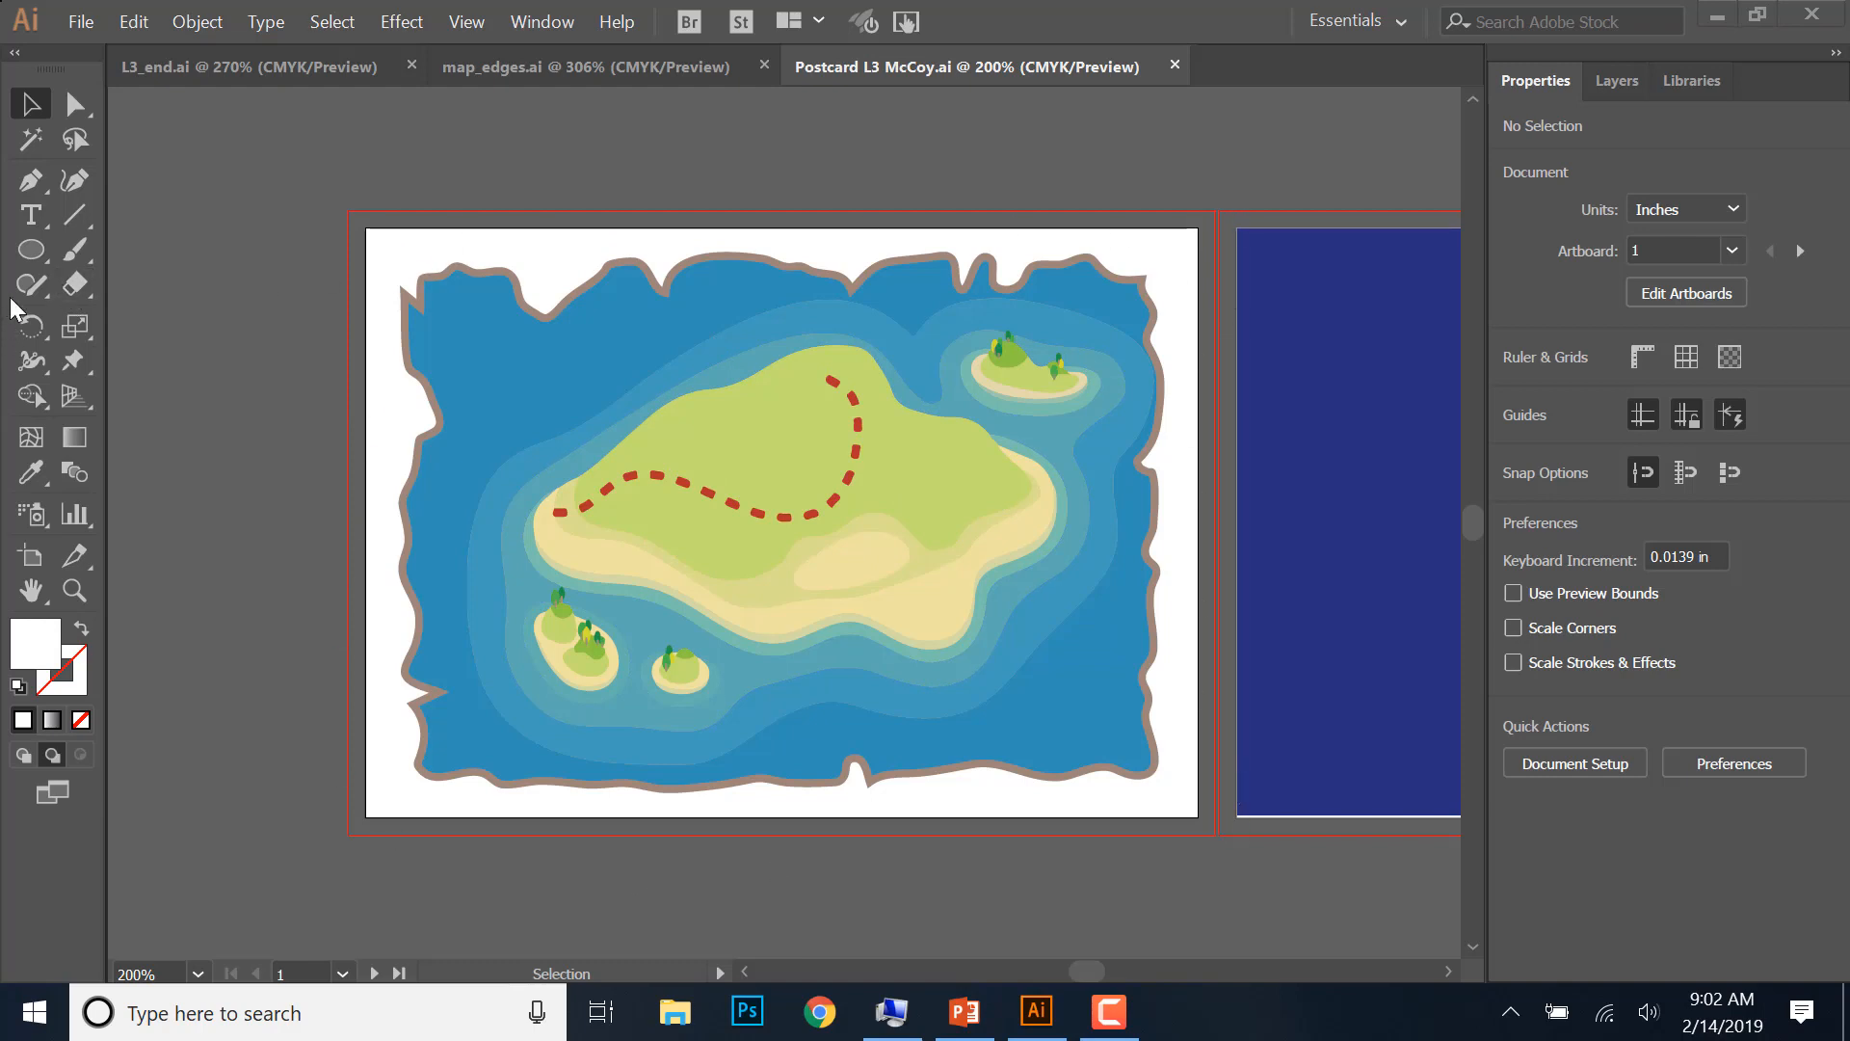
pyautogui.click(37, 250)
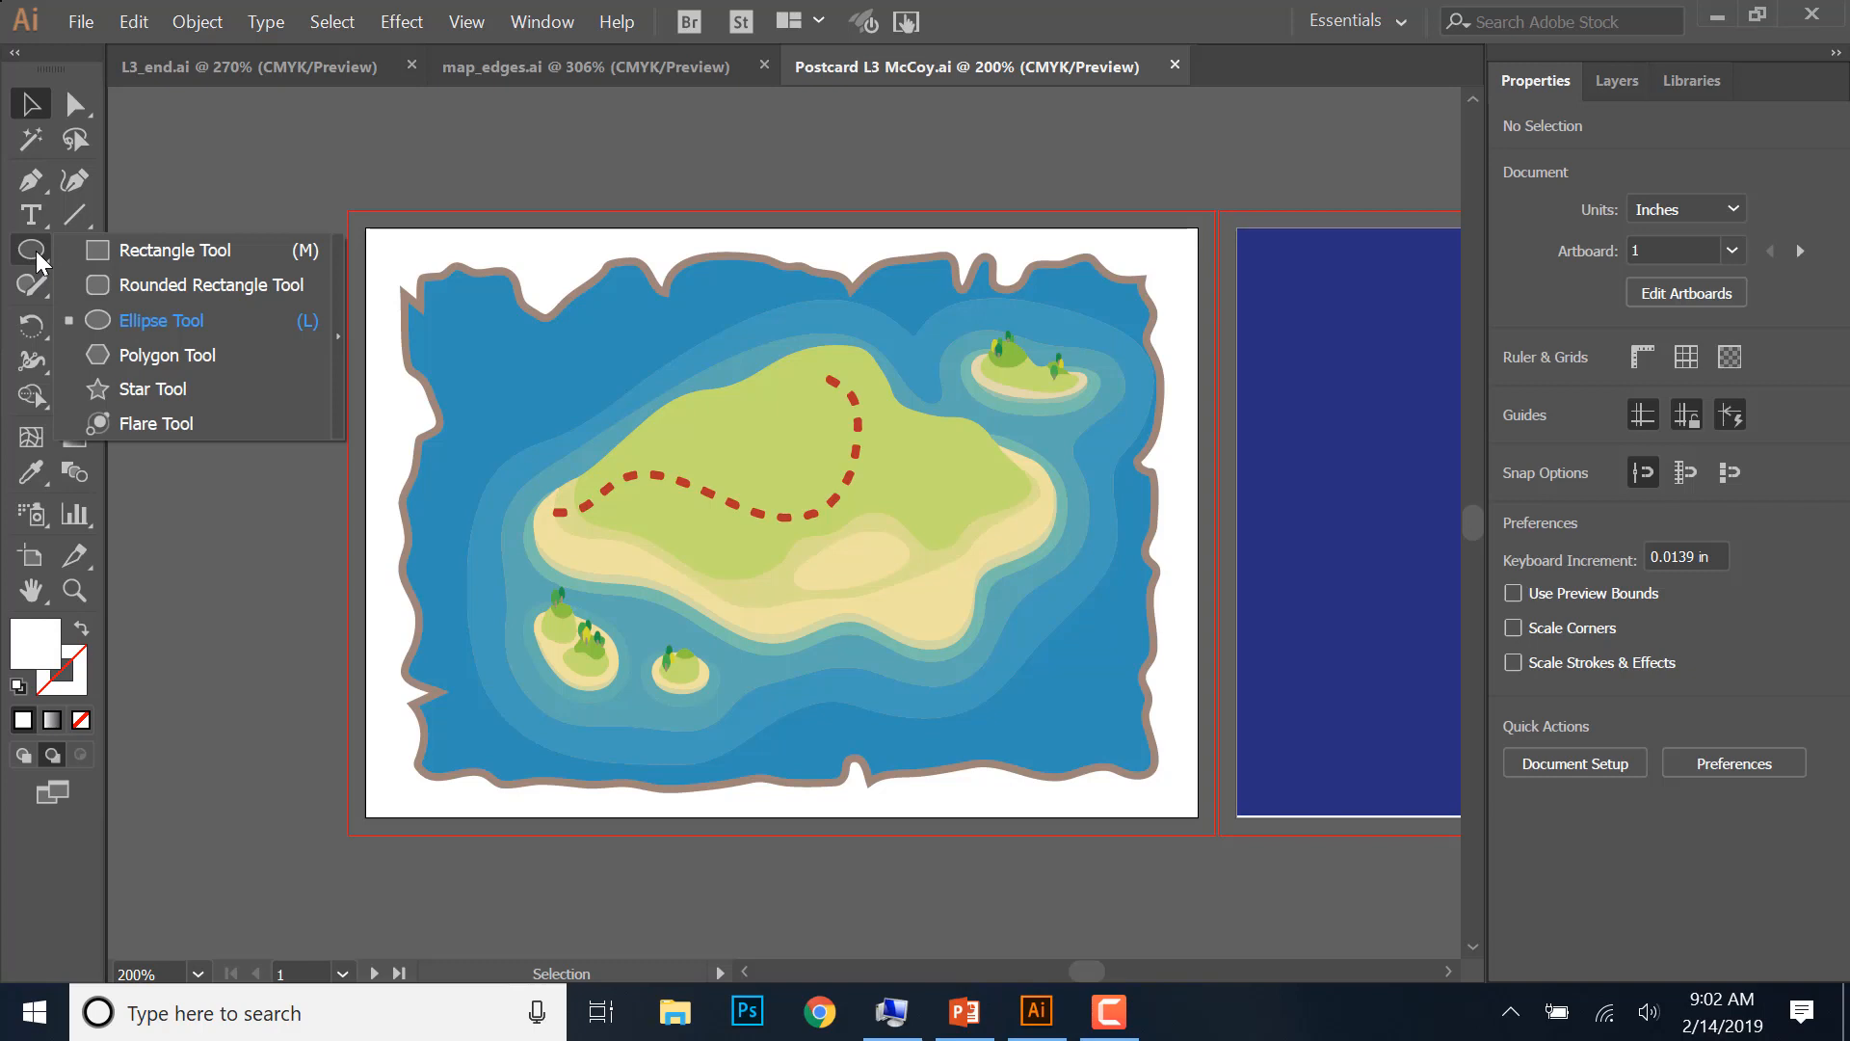
pyautogui.click(152, 250)
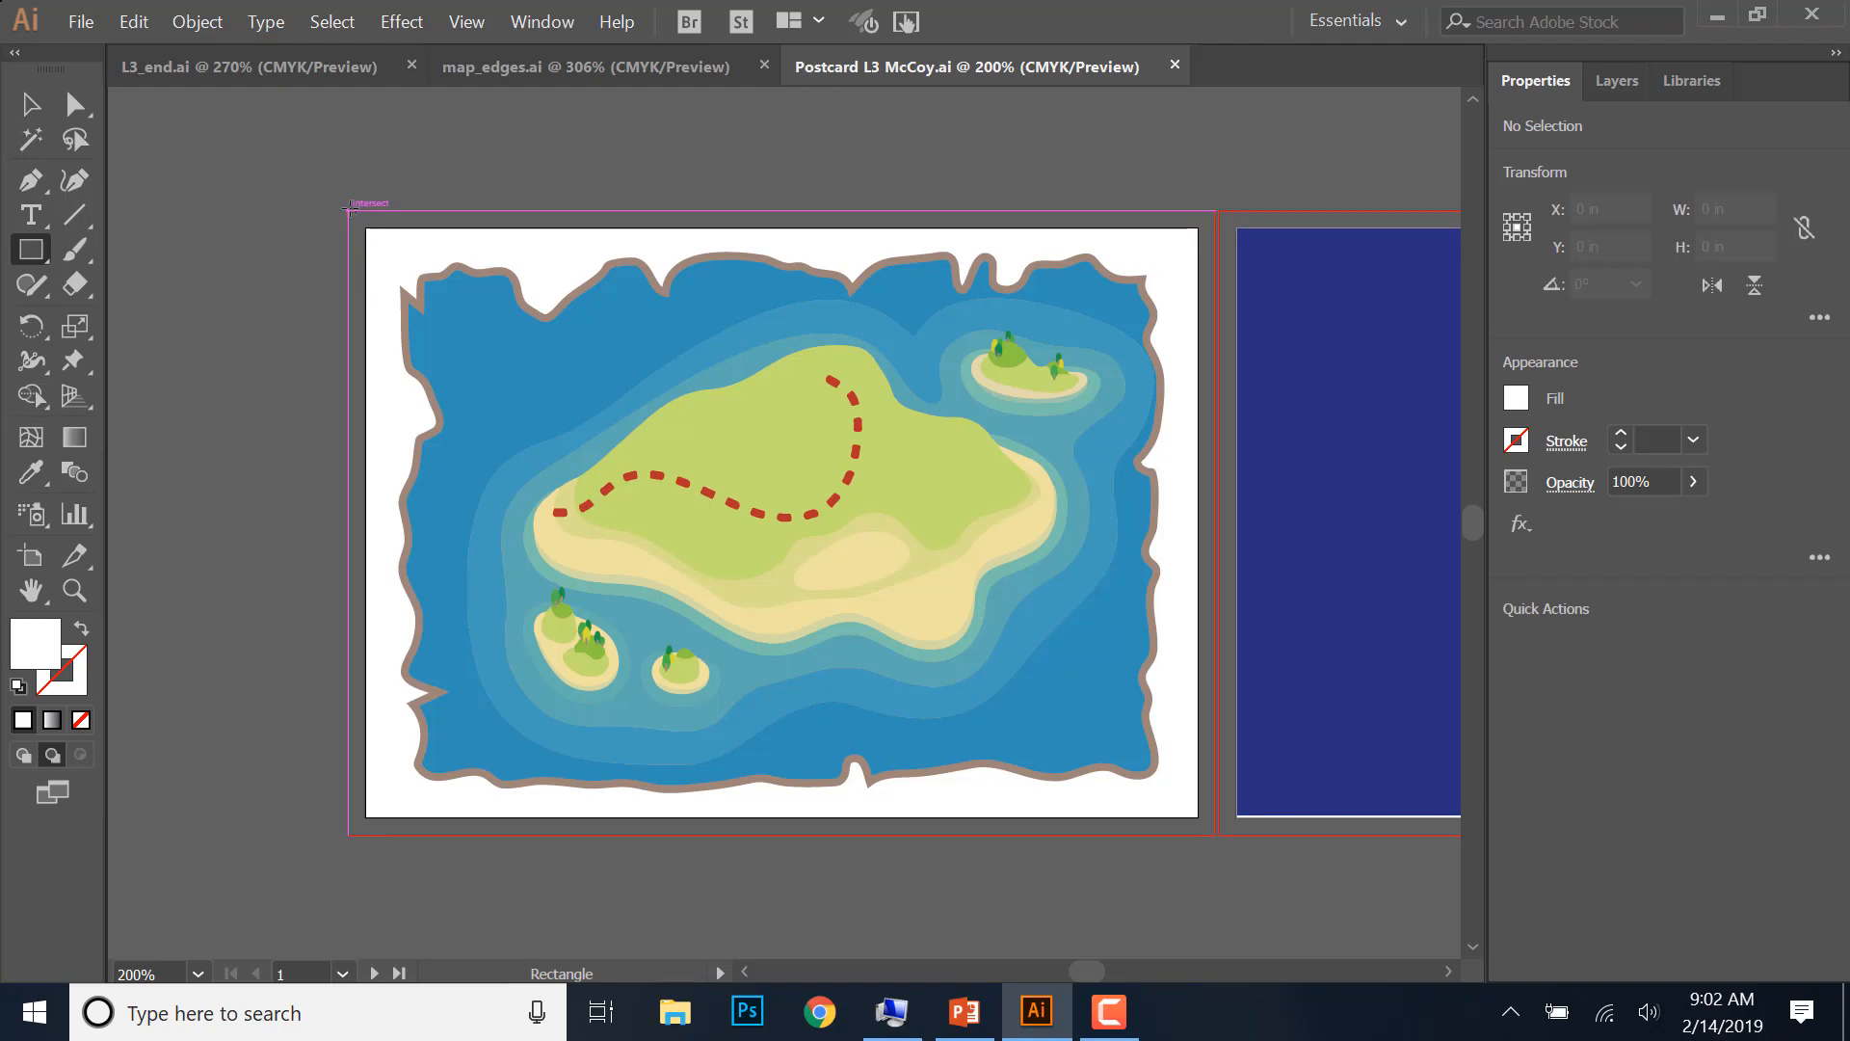
pyautogui.moveTo(349, 208); pyautogui.dragTo(1215, 834)
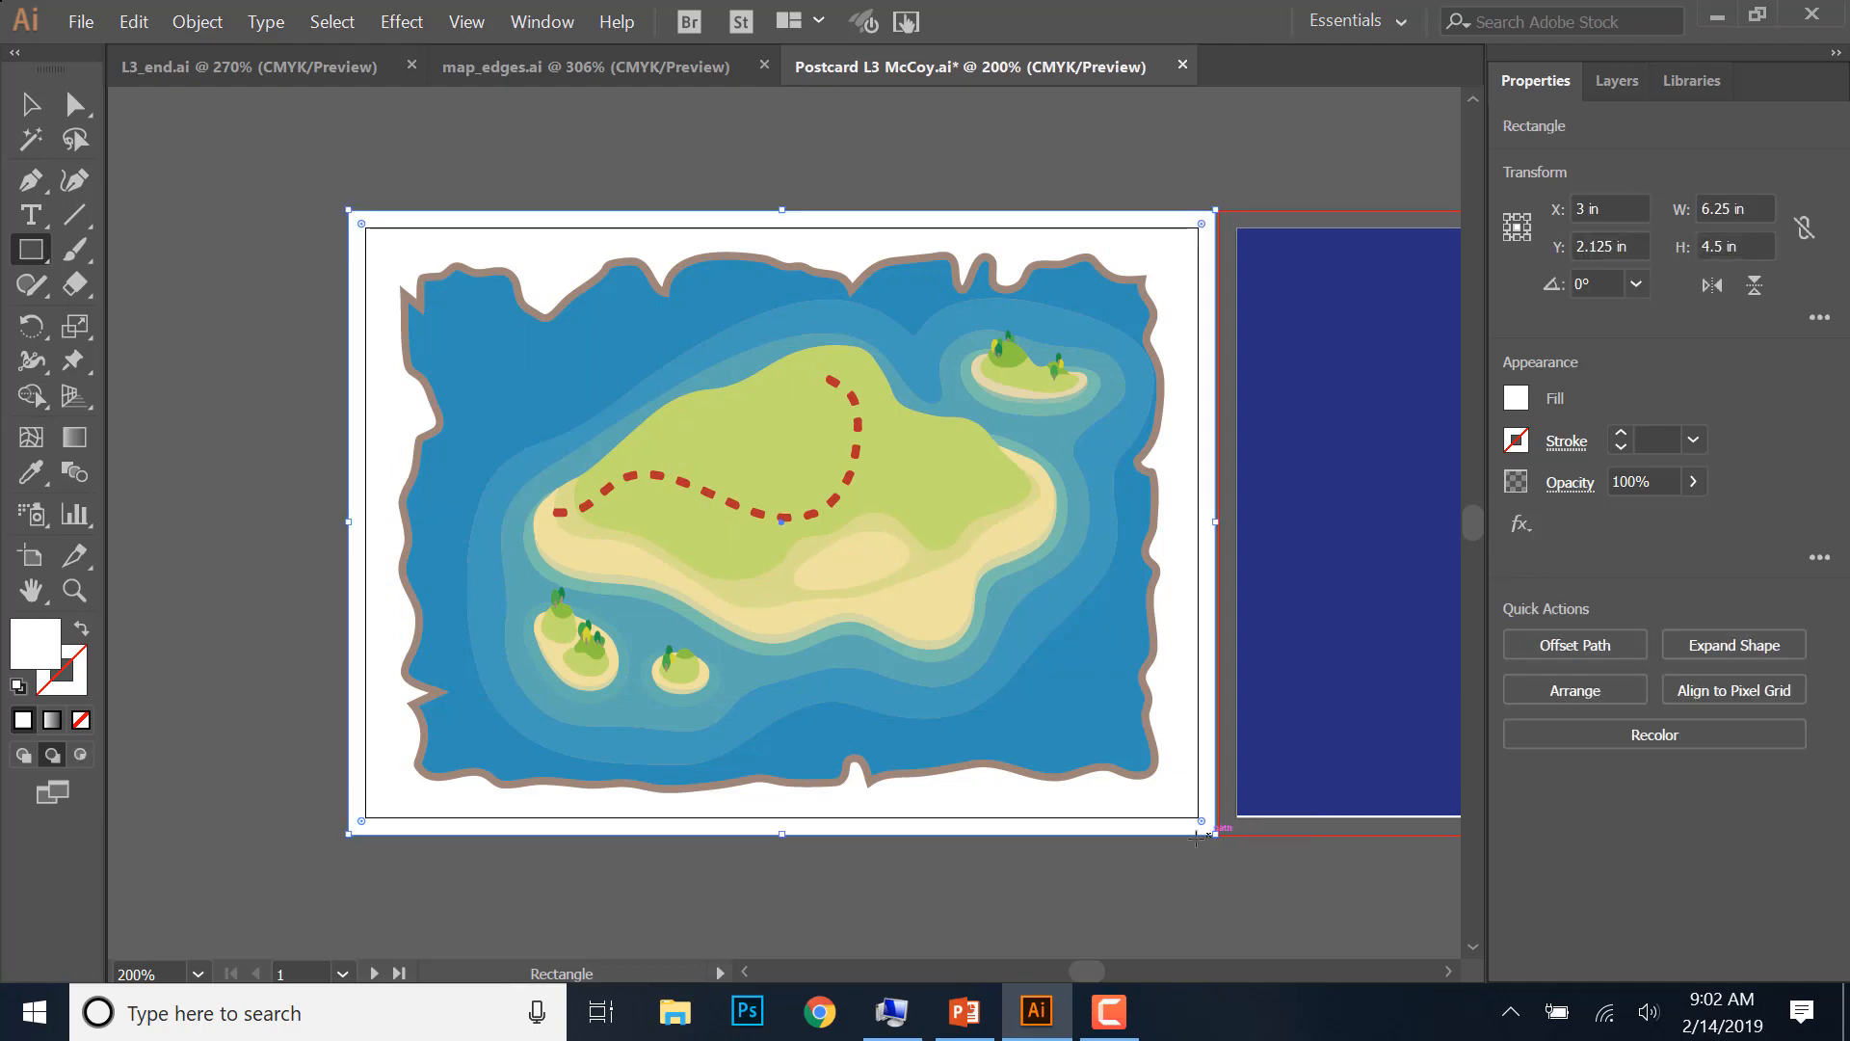
# - Fill the background rectangle with a tan CMYK color of C 25%, M 25%, Y 40%, K 0%
pyautogui.doubleClick(49, 651)
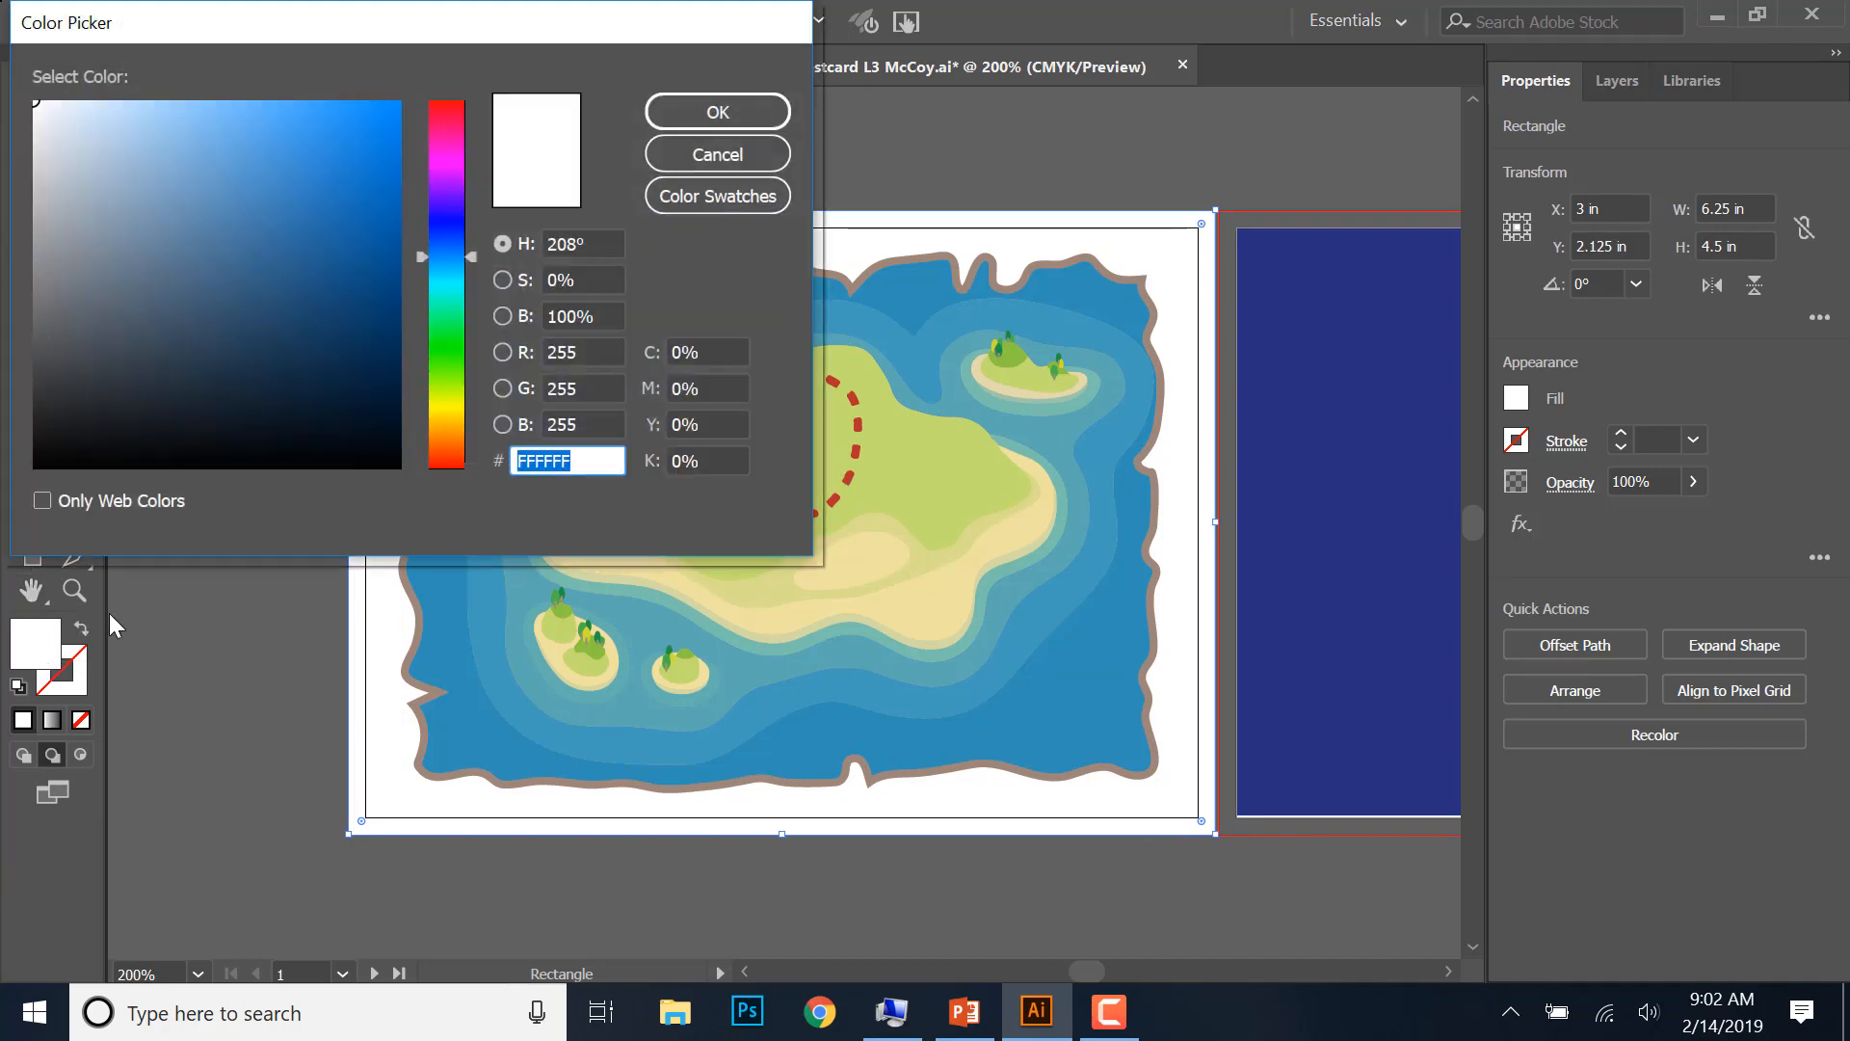
pyautogui.doubleClick(686, 352)
pyautogui.write('25')
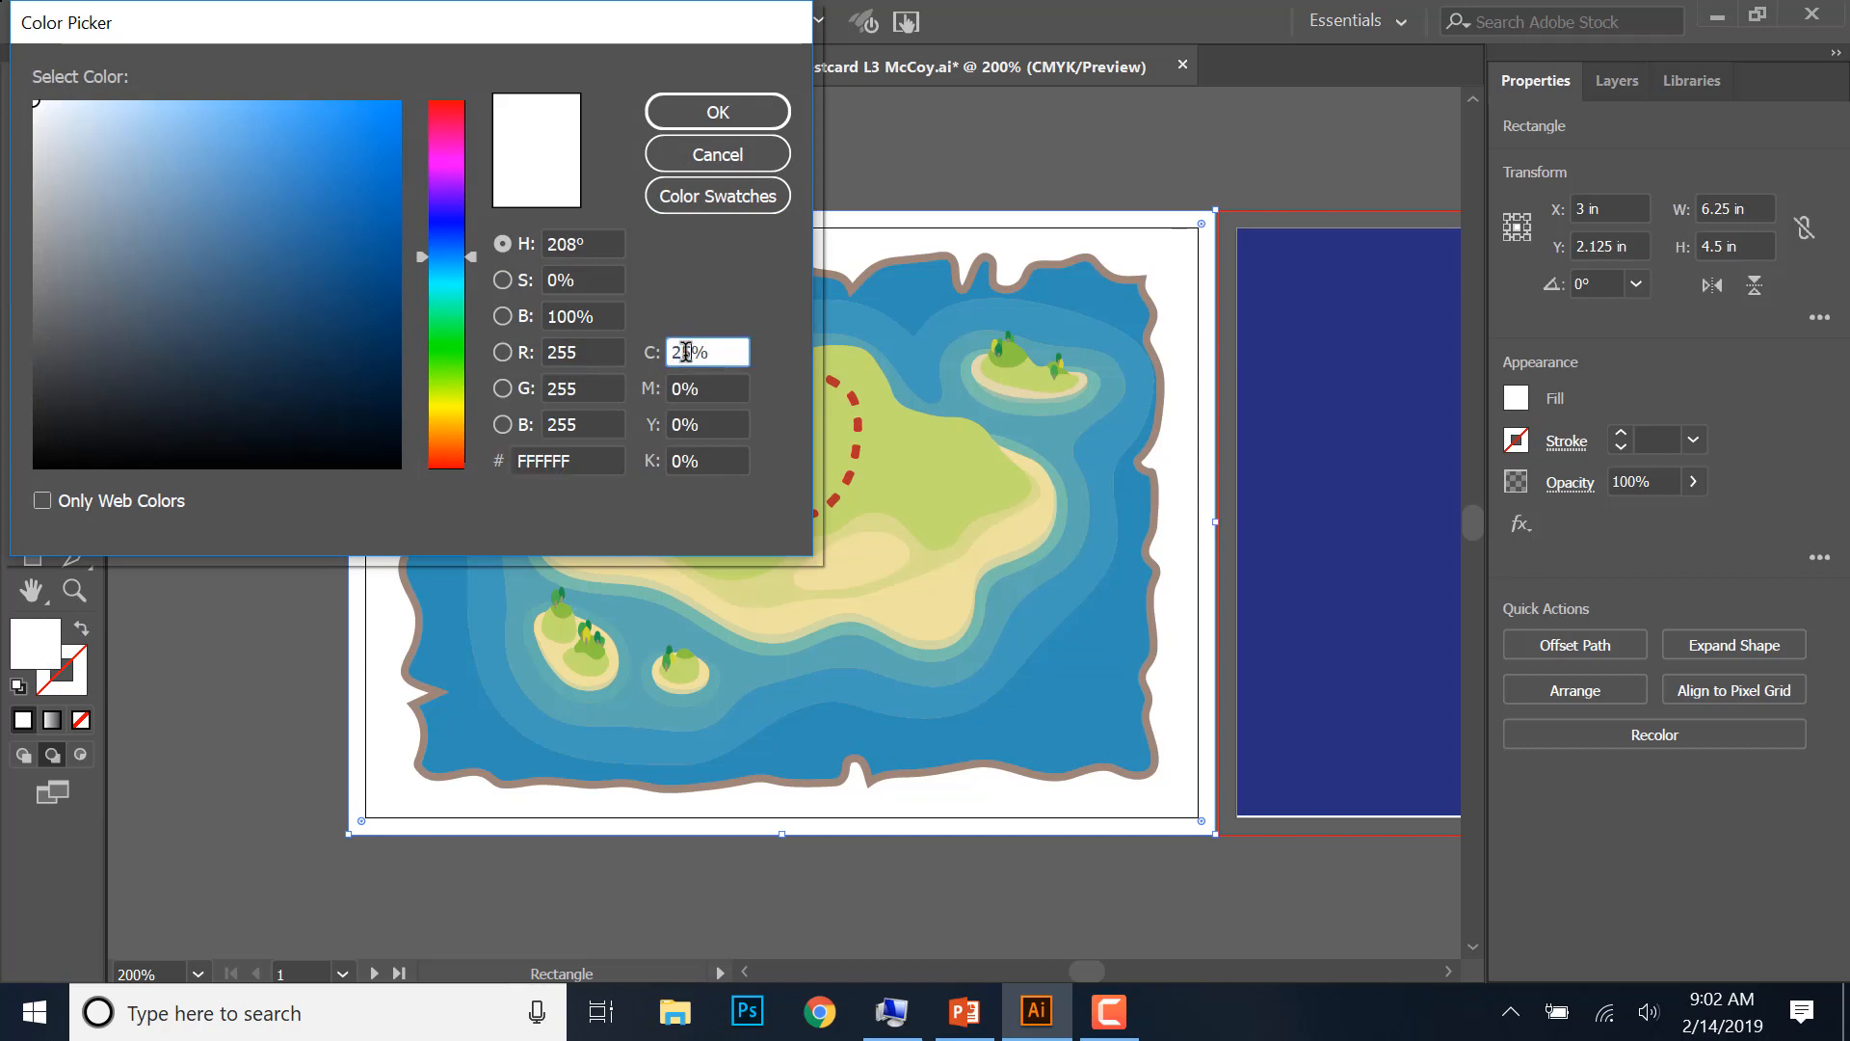
pyautogui.doubleClick(683, 385)
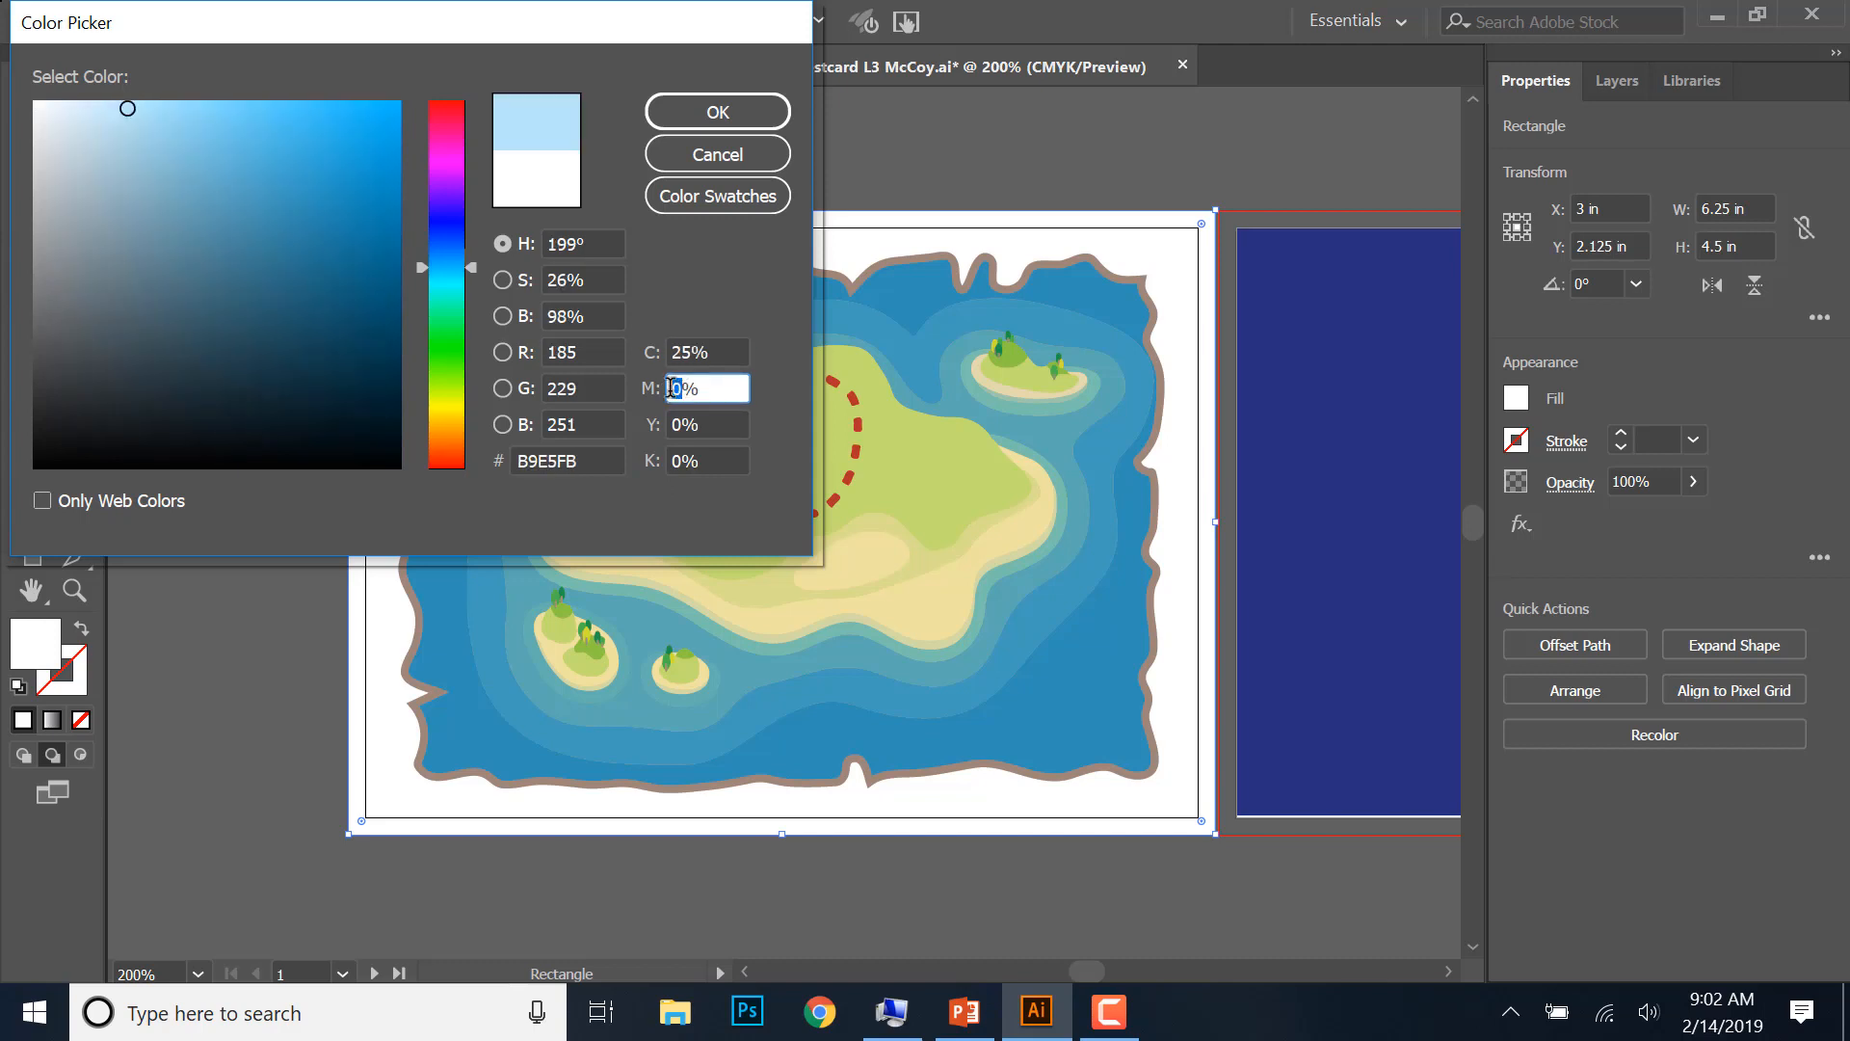
pyautogui.write('25')
pyautogui.doubleClick(683, 424)
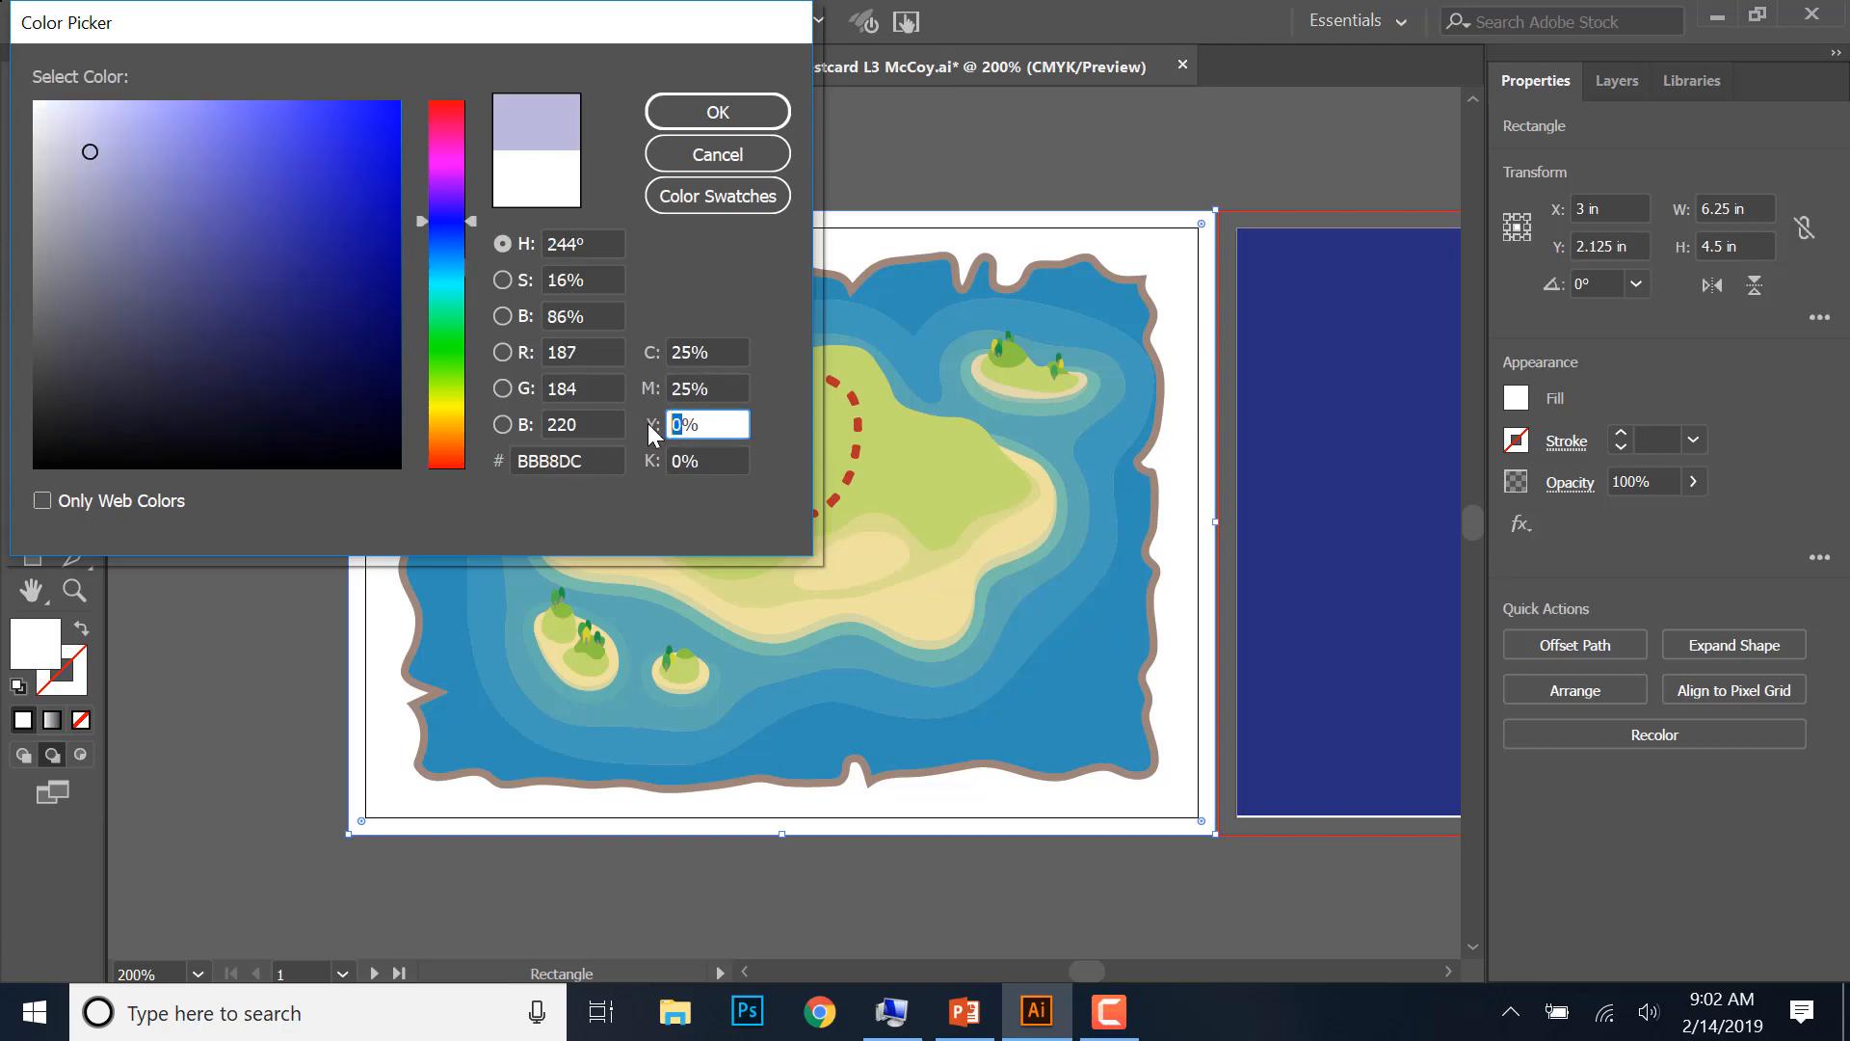
pyautogui.write('40')
pyautogui.doubleClick(684, 462)
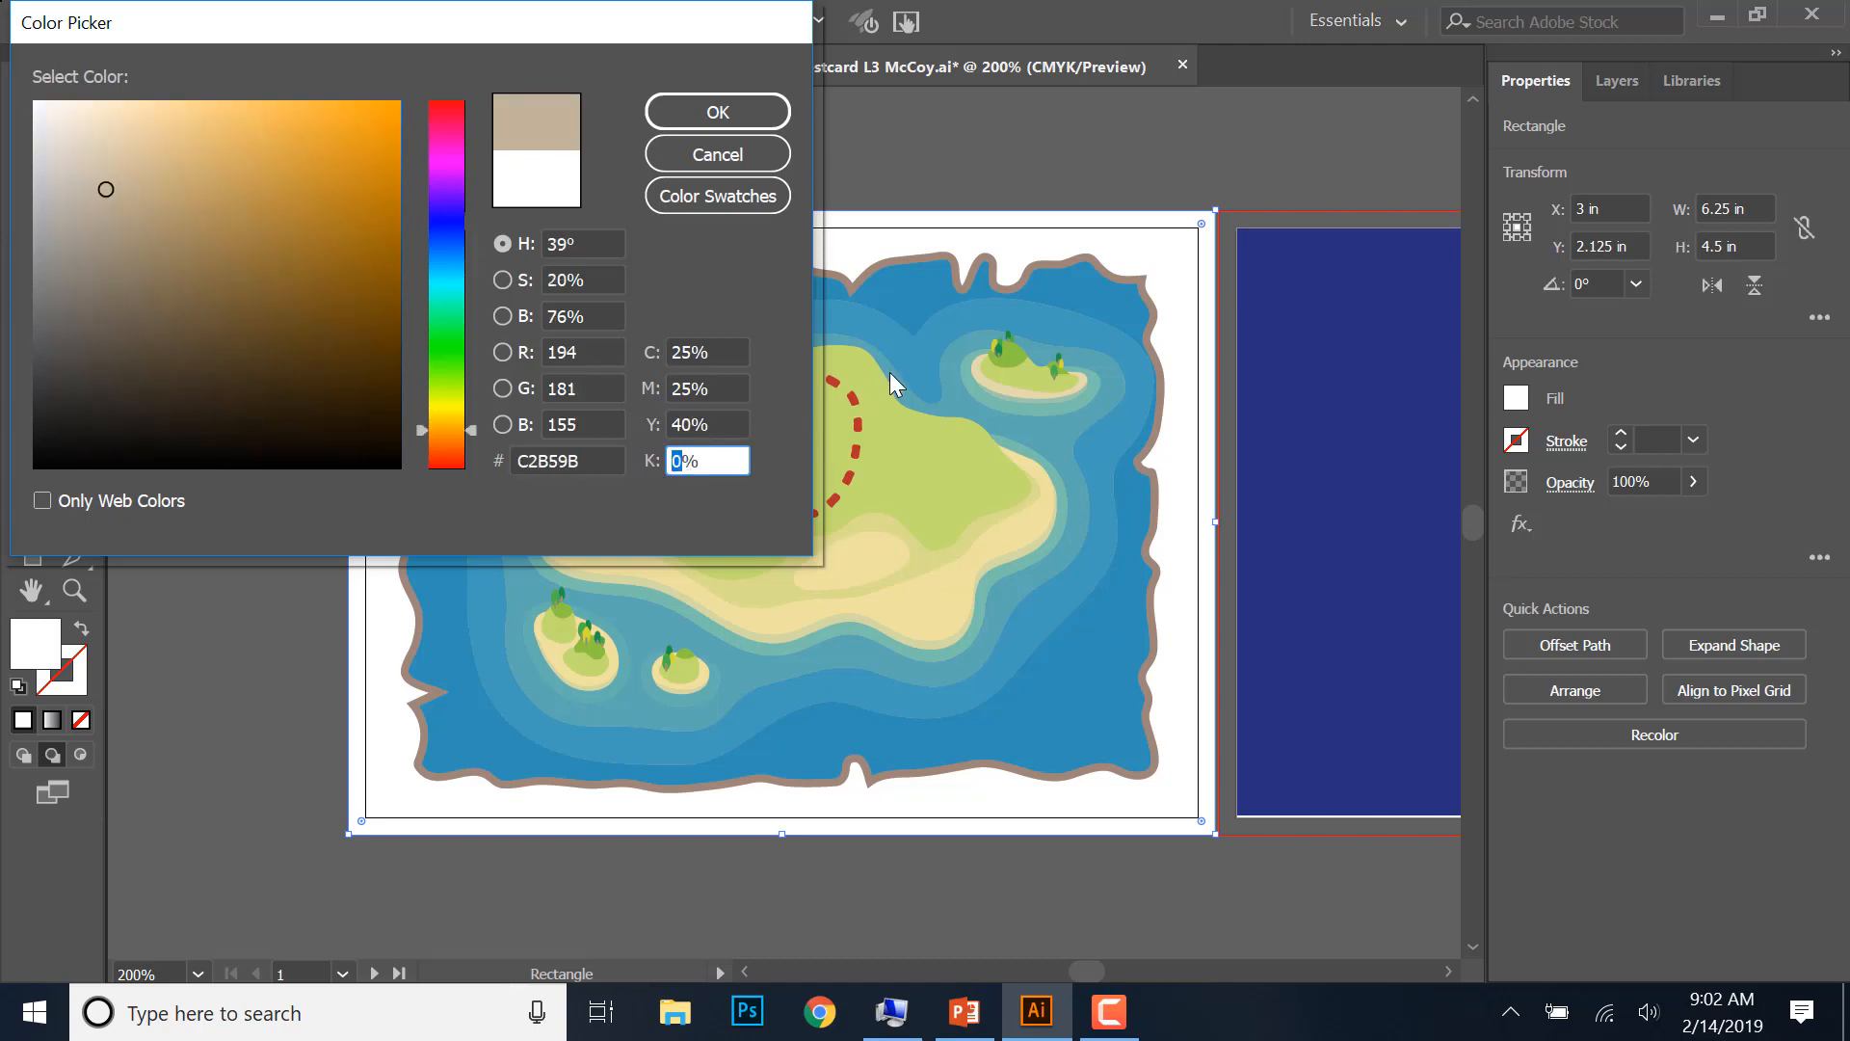
pyautogui.write('0')
pyautogui.click(757, 114)
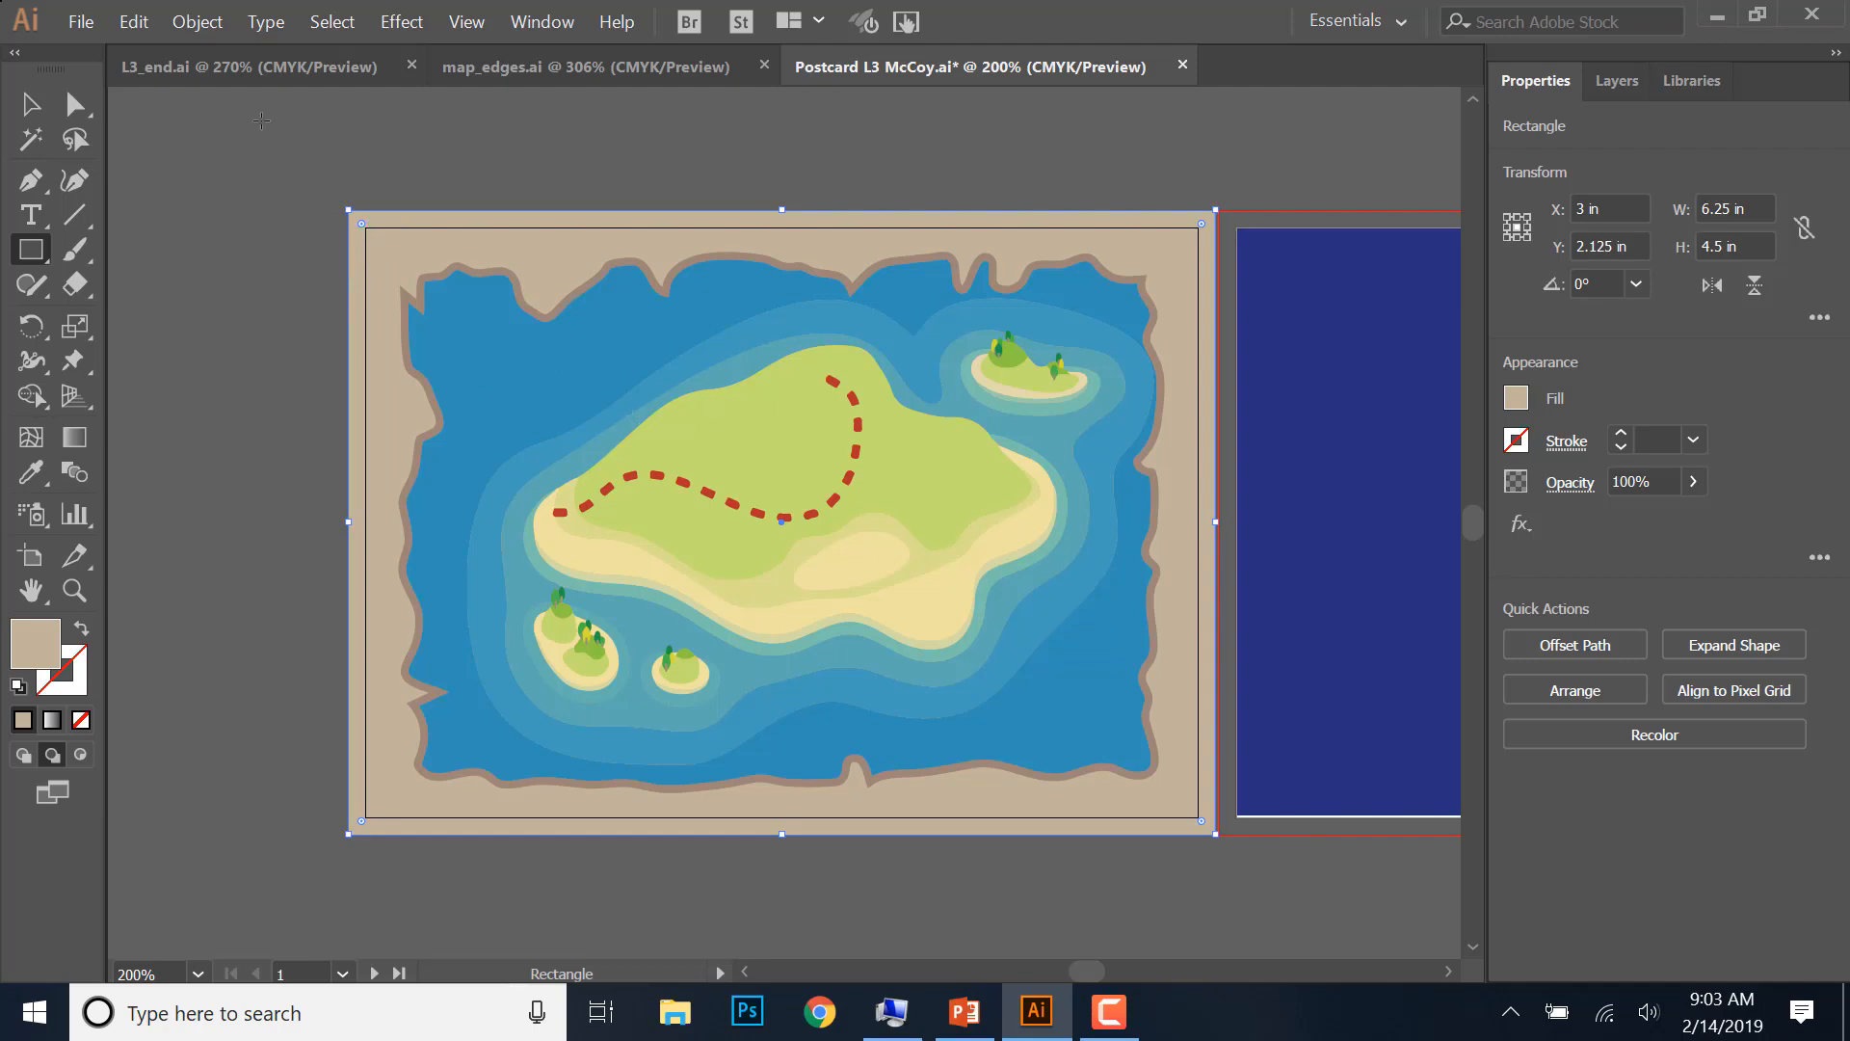
# - Lock the background rectangle and activate the Selection tool
pyautogui.click(182, 24)
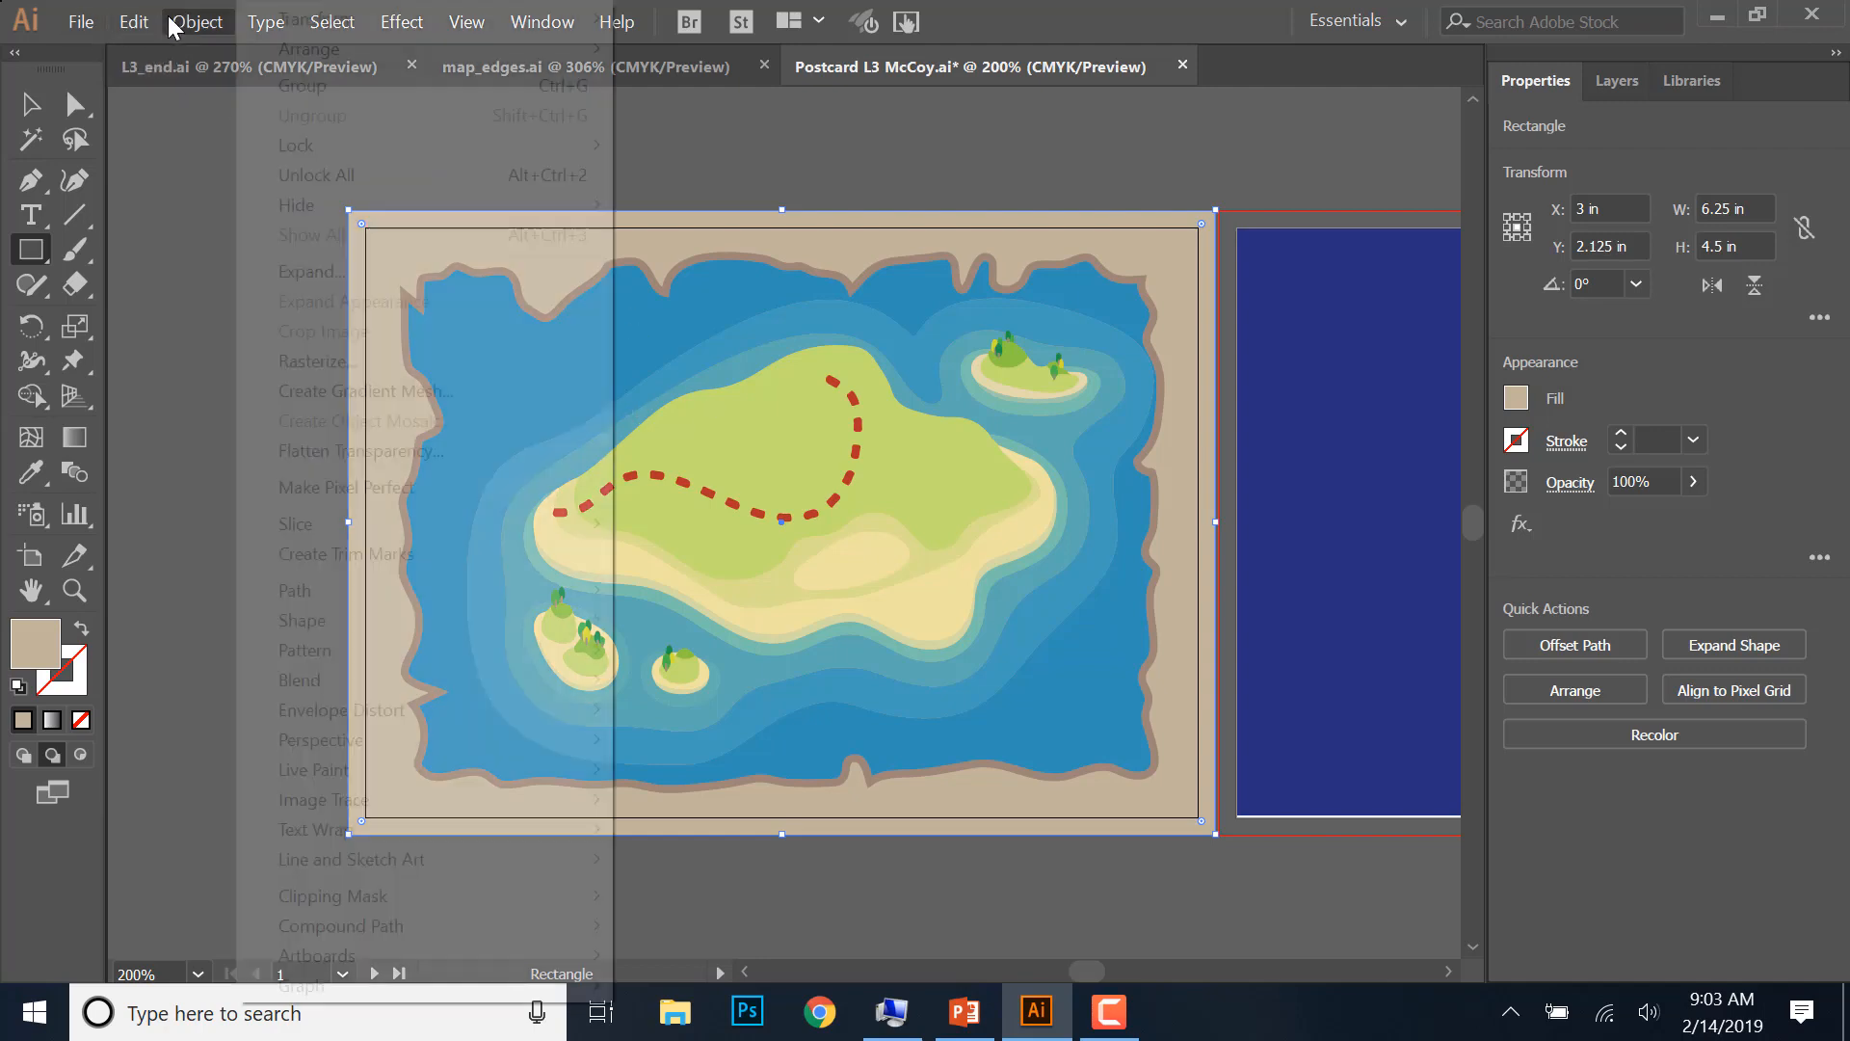
pyautogui.moveTo(438, 146)
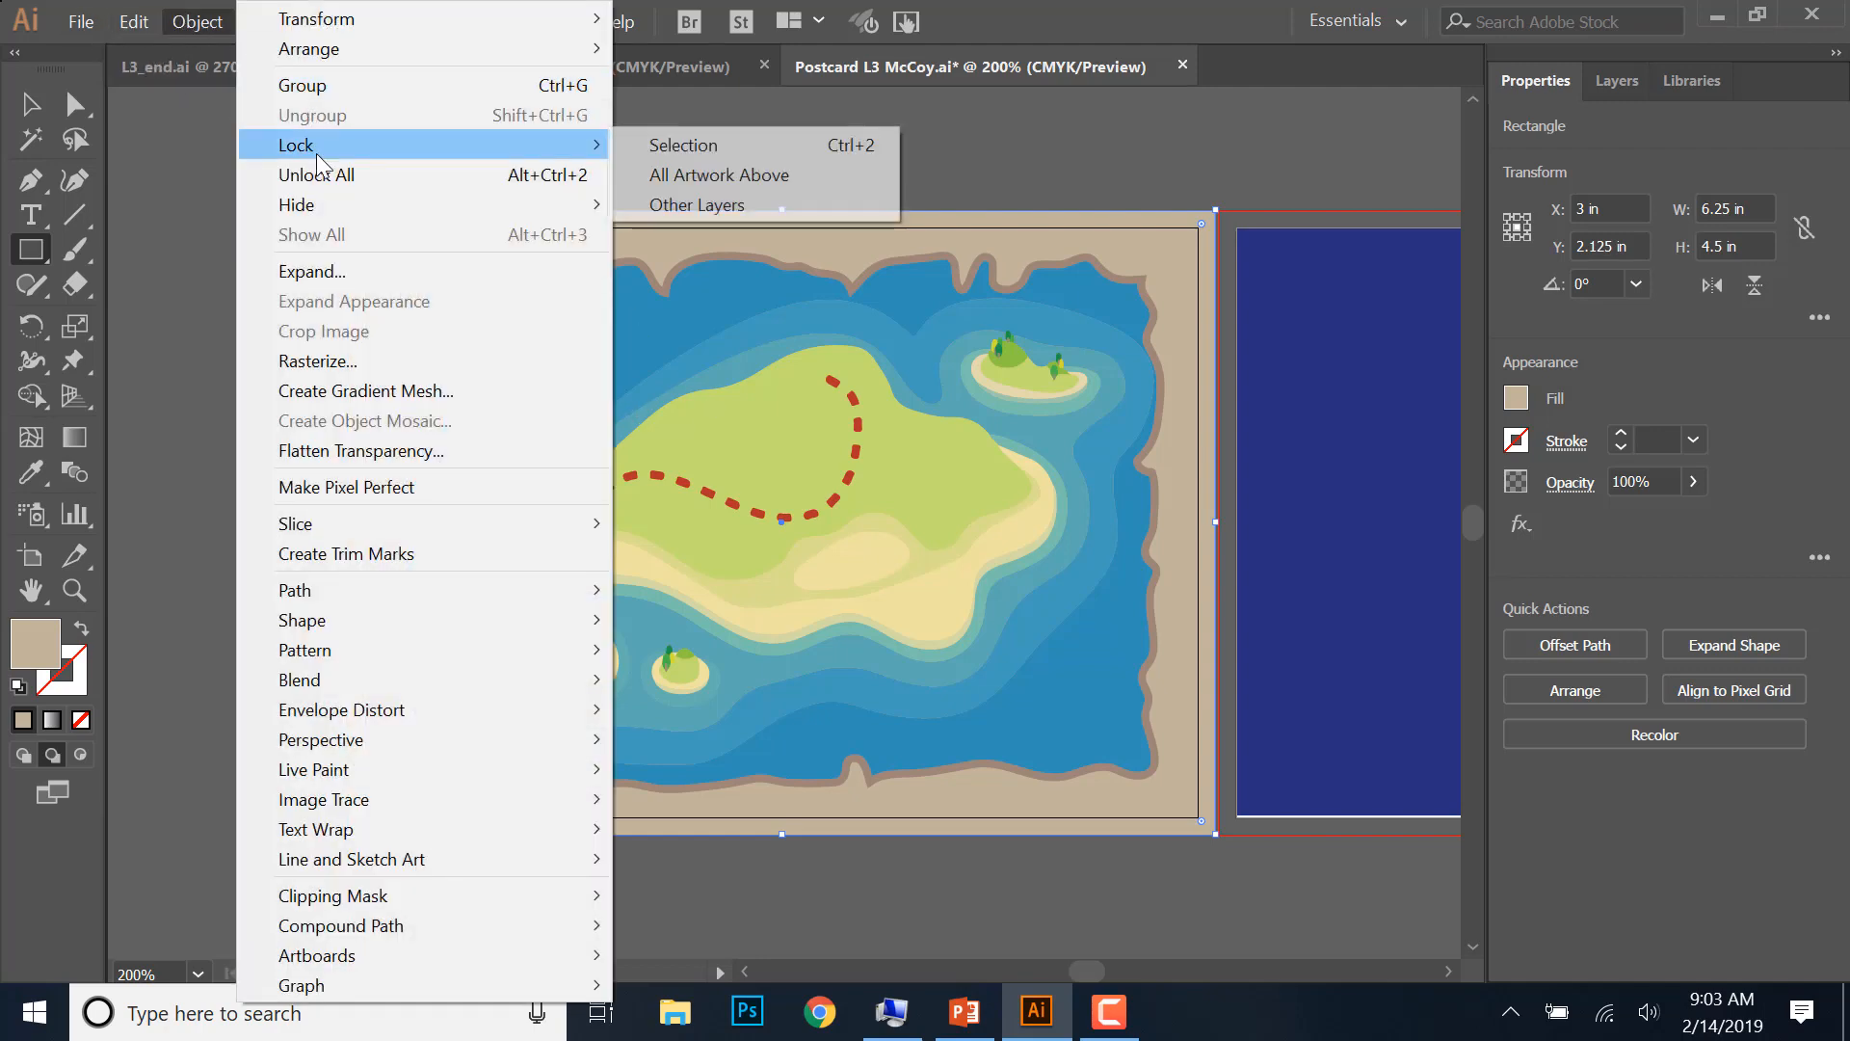
pyautogui.click(679, 145)
pyautogui.press('v')
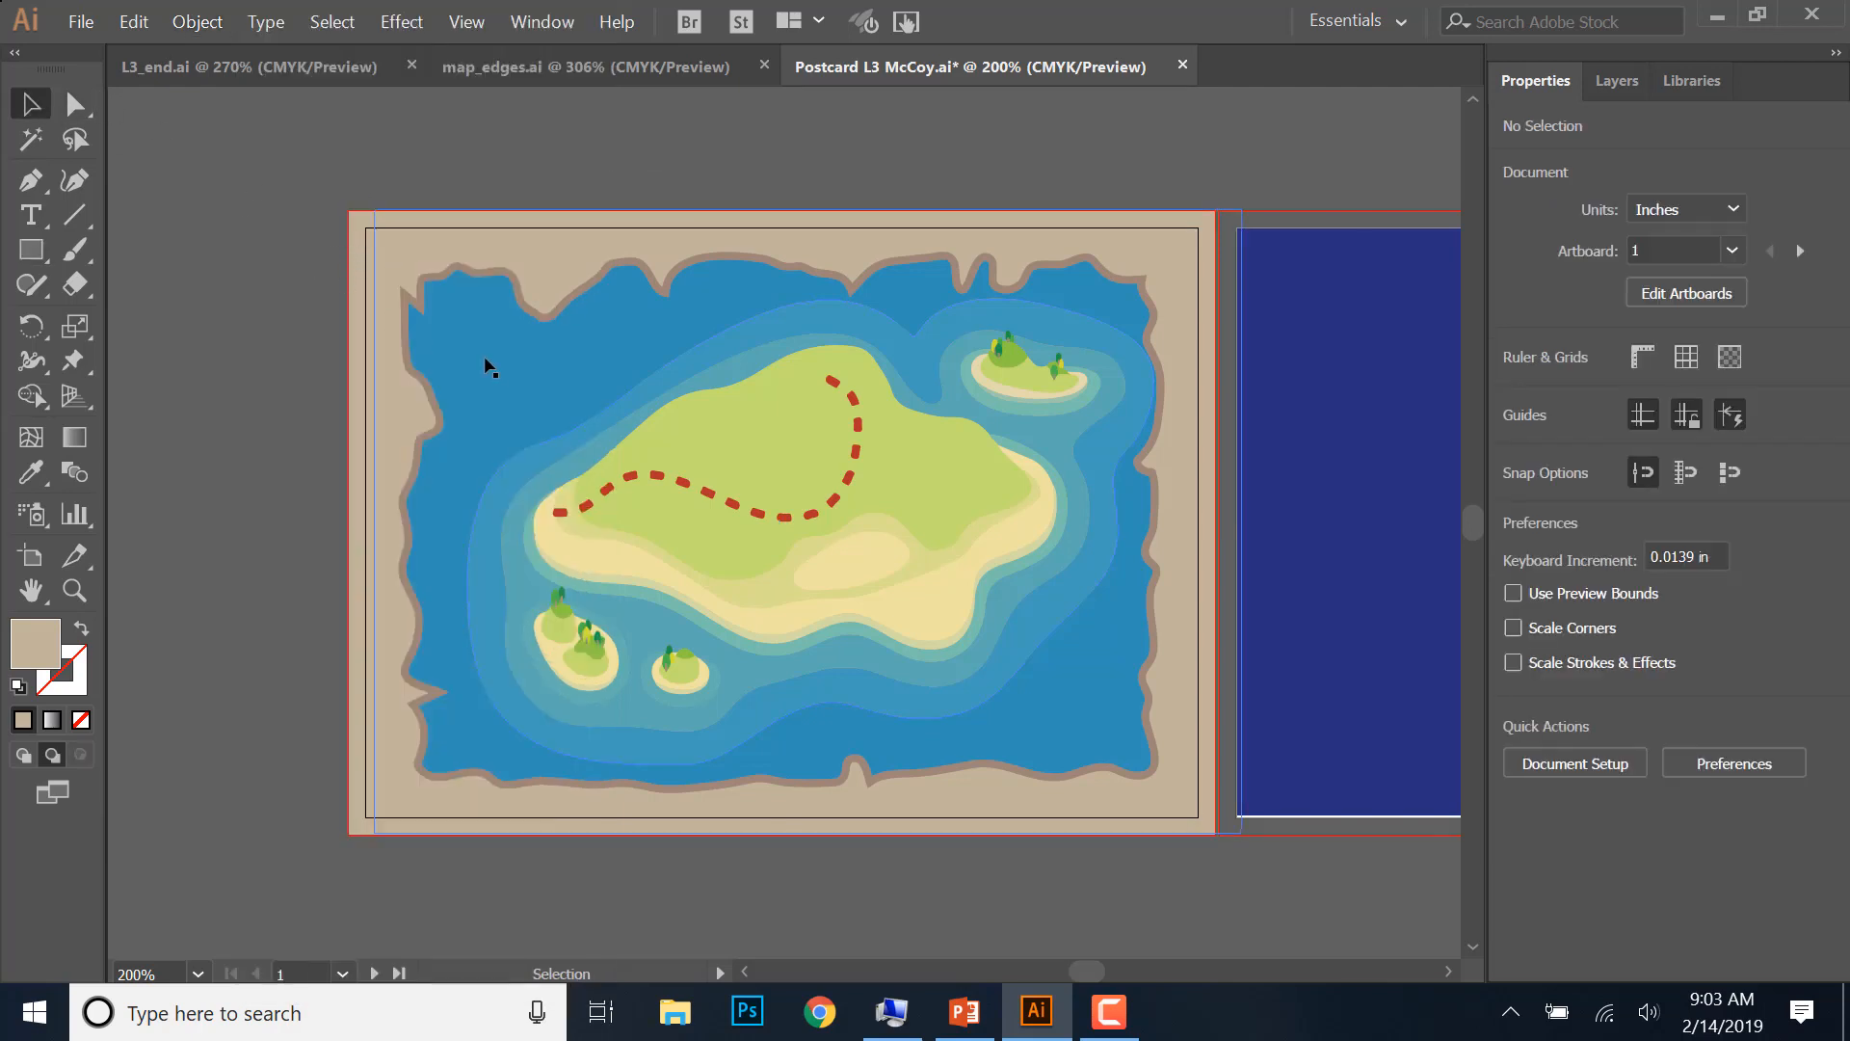
# - Move the clipped map slightly down over the locked background and undo the move
pyautogui.moveTo(487, 374); pyautogui.dragTo(517, 350)
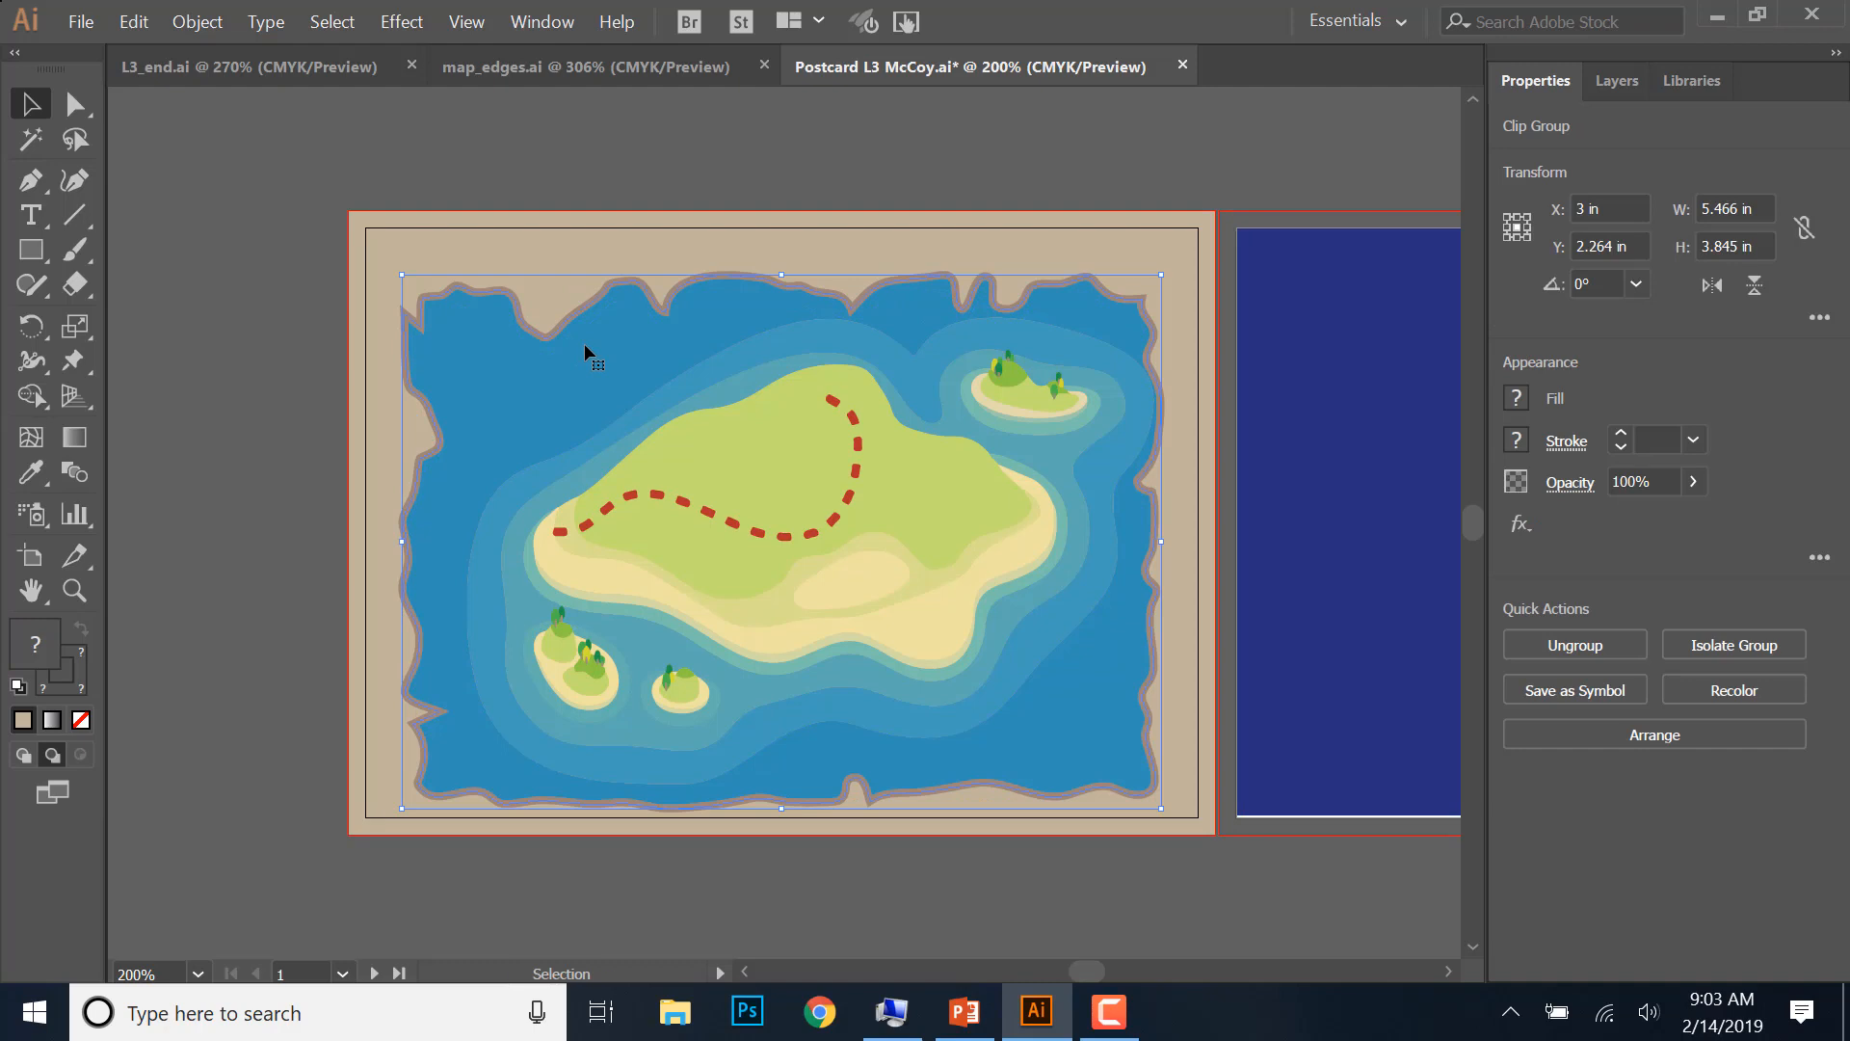
pyautogui.hotkey('ctrl', 'z')
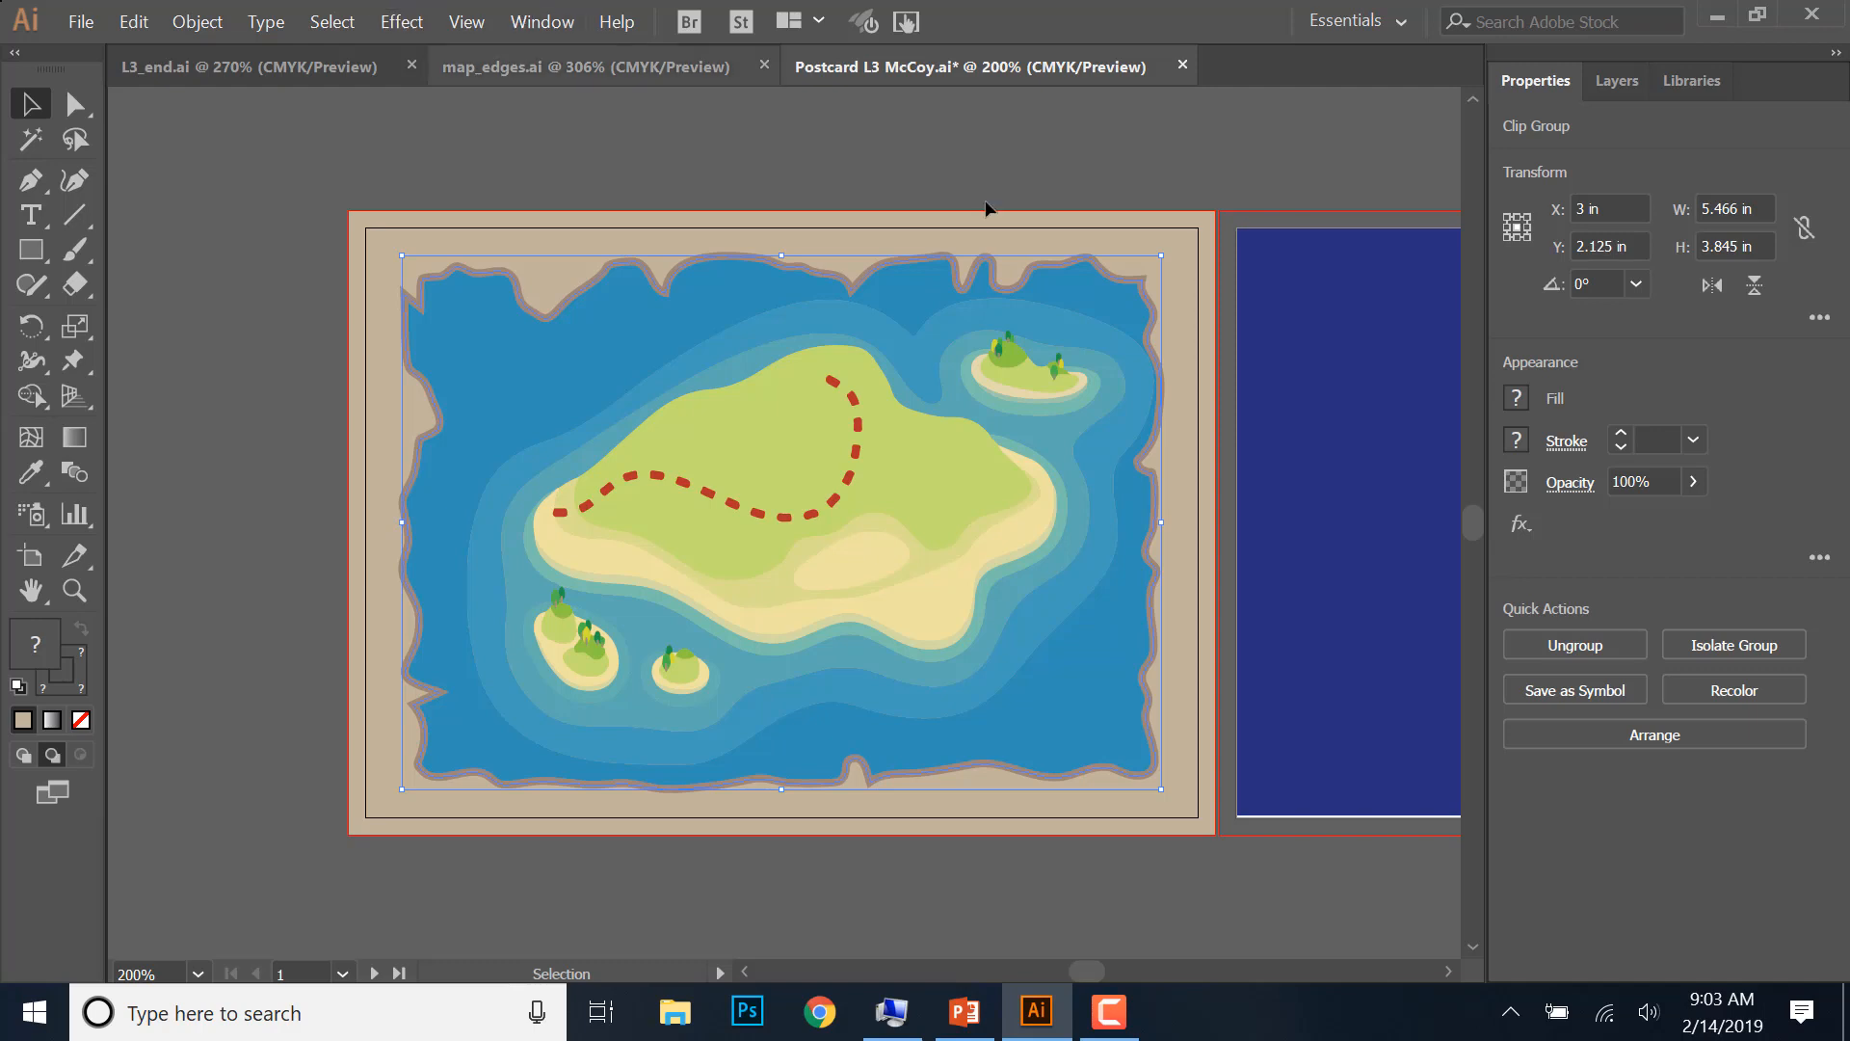
# - Check the finished map in L3_end.ai, then move the postcard's diamond group left of the gray triangle, to about X 1.174 in, Y 0.881 in
pyautogui.moveTo(1189, 768); pyautogui.dragTo(843, 750)
pyautogui.moveTo(1197, 649); pyautogui.dragTo(995, 711)
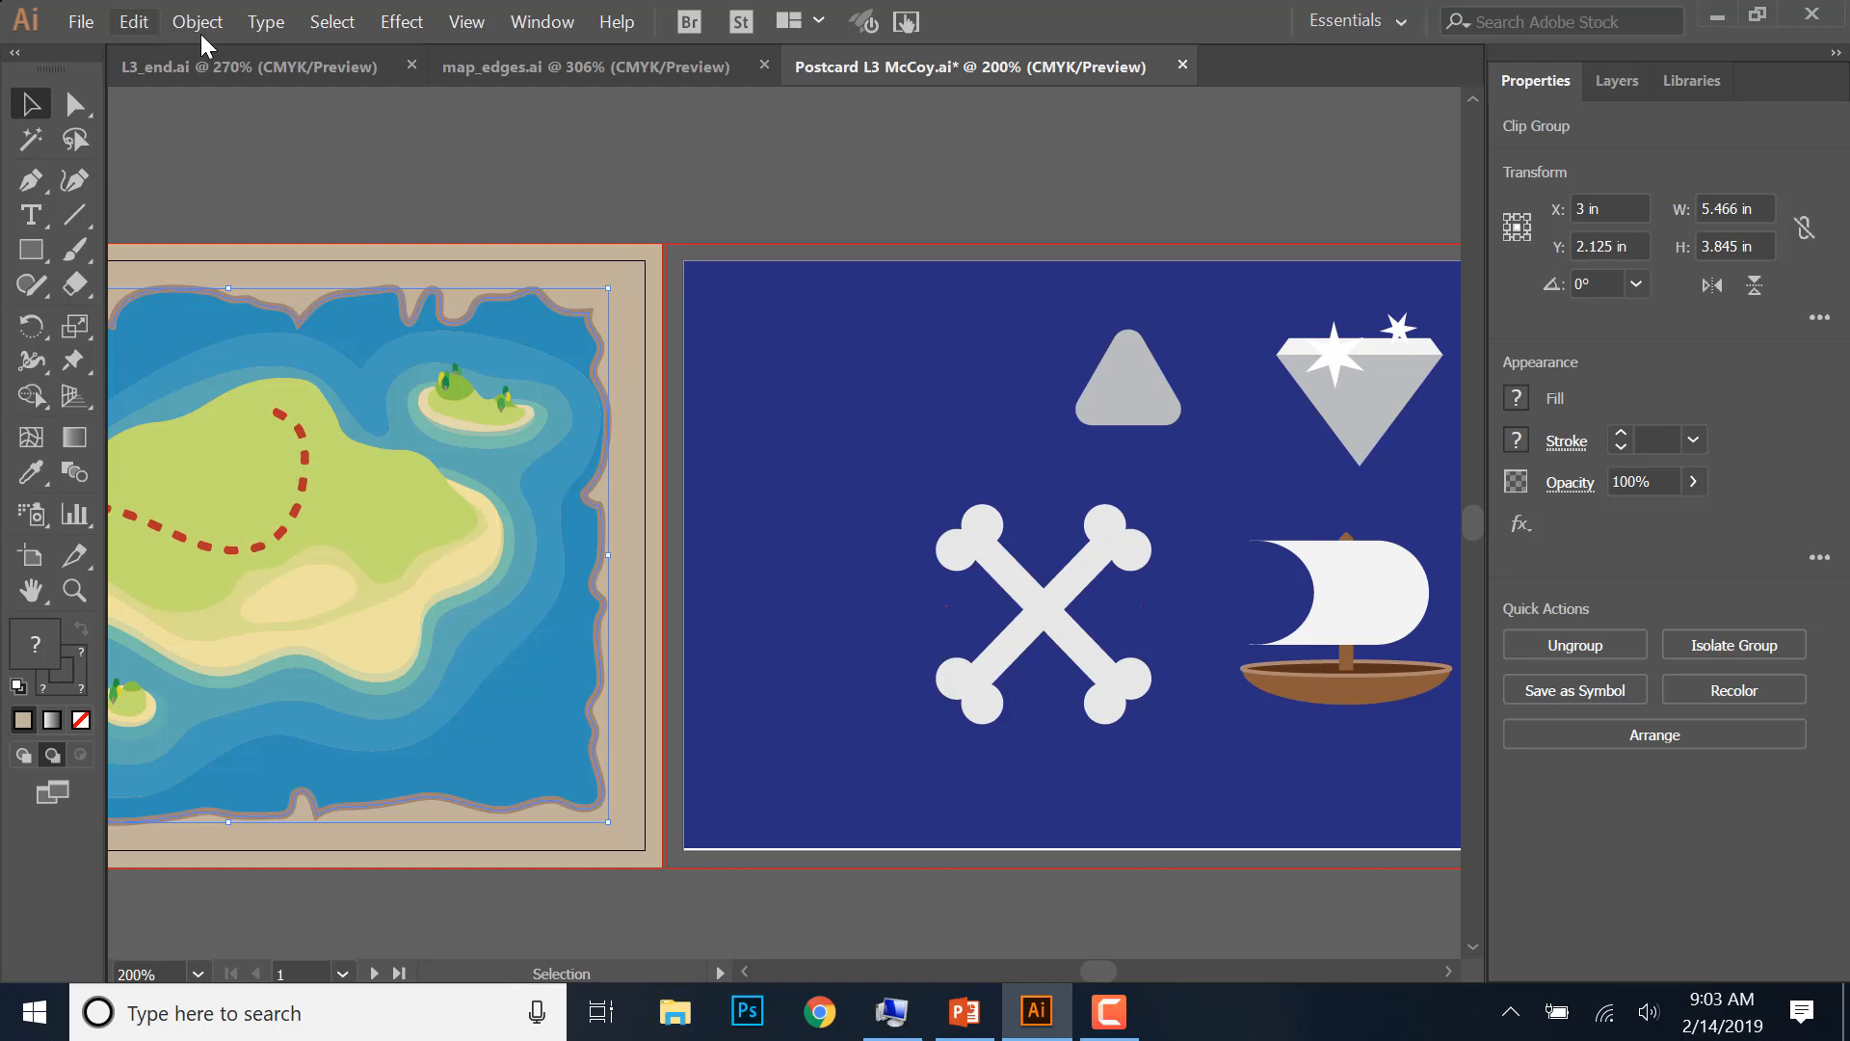
pyautogui.click(248, 66)
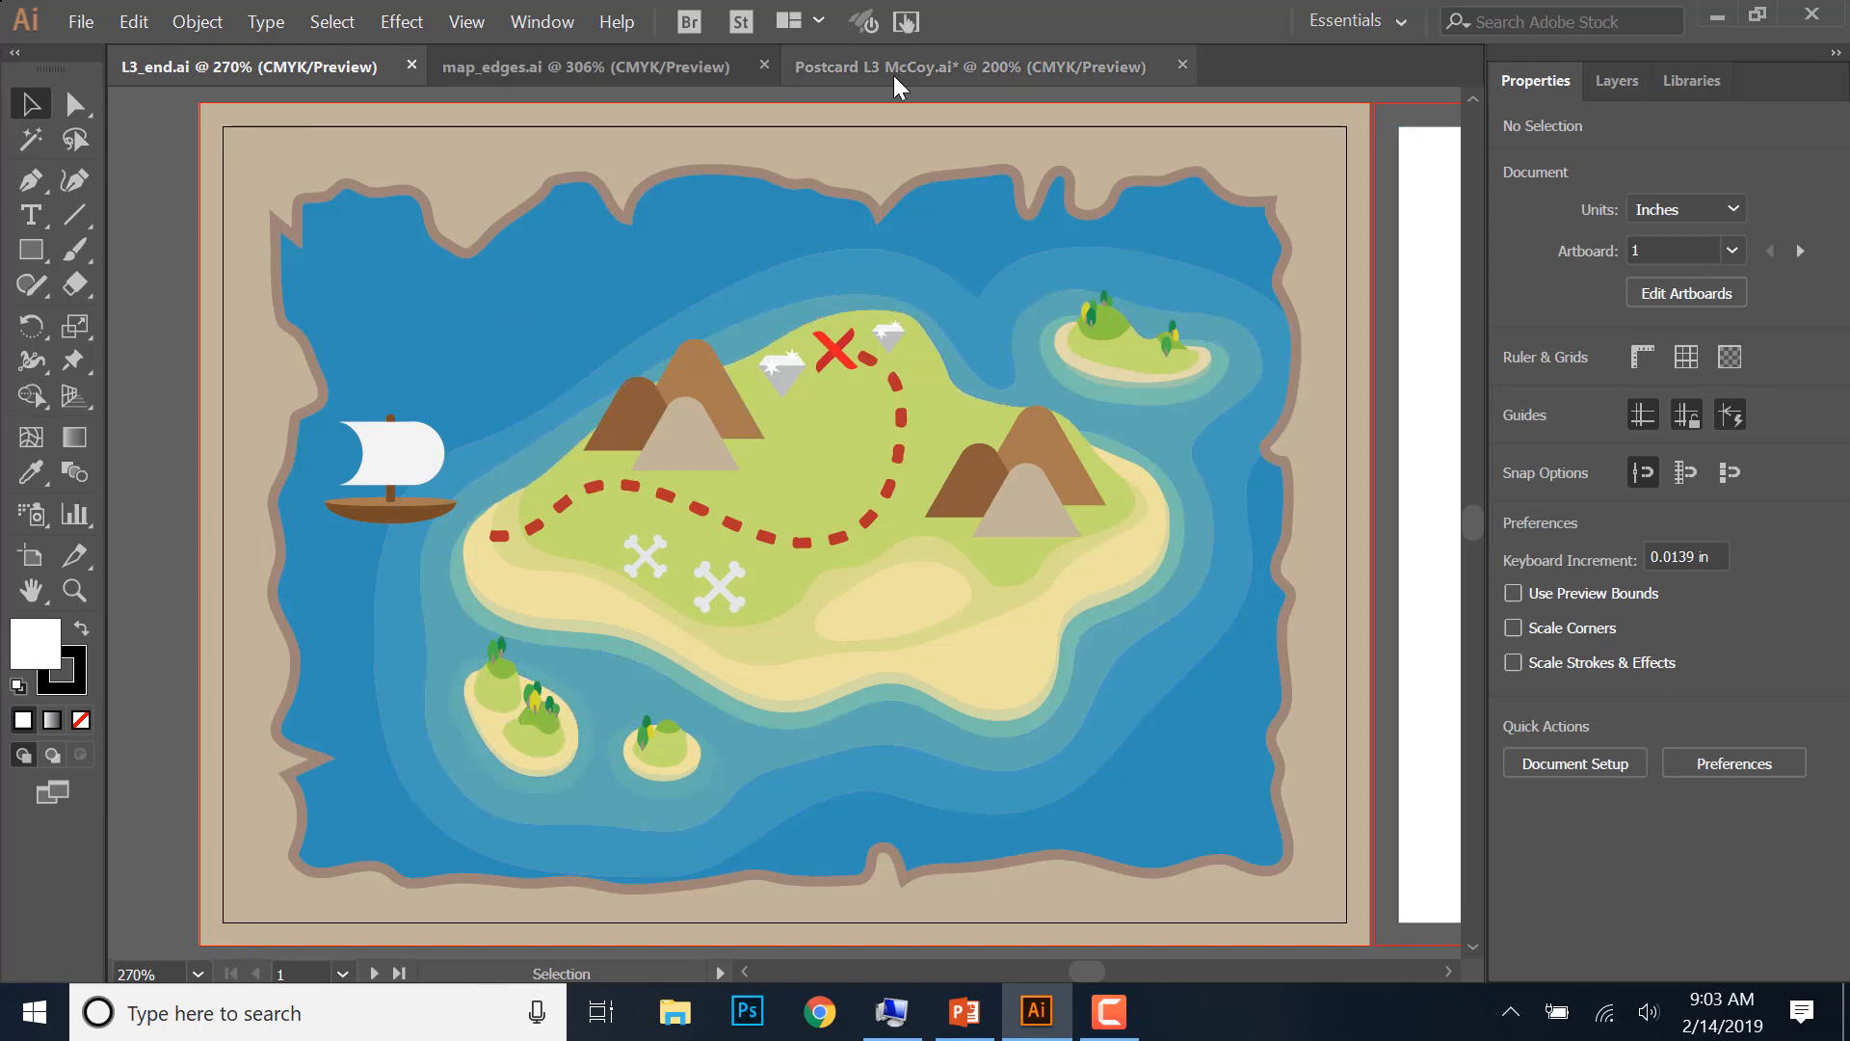
pyautogui.click(866, 66)
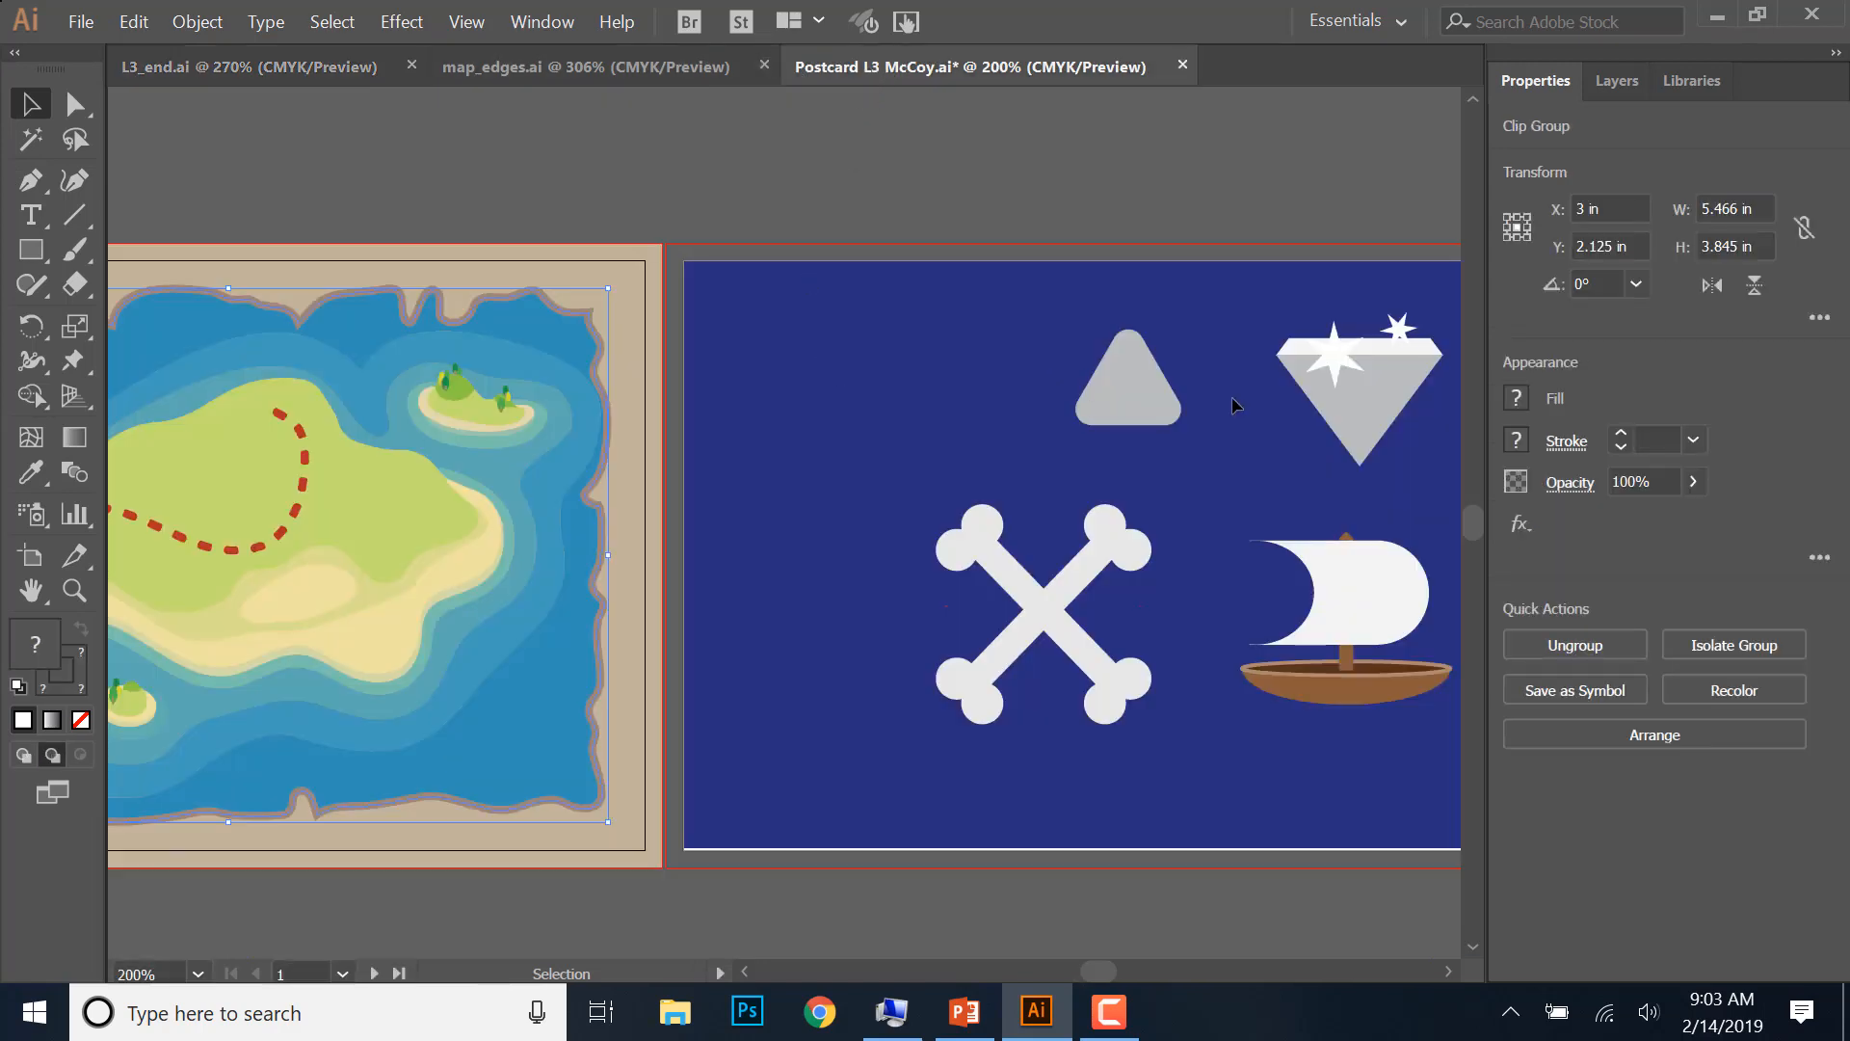
pyautogui.moveTo(1361, 385); pyautogui.dragTo(837, 391)
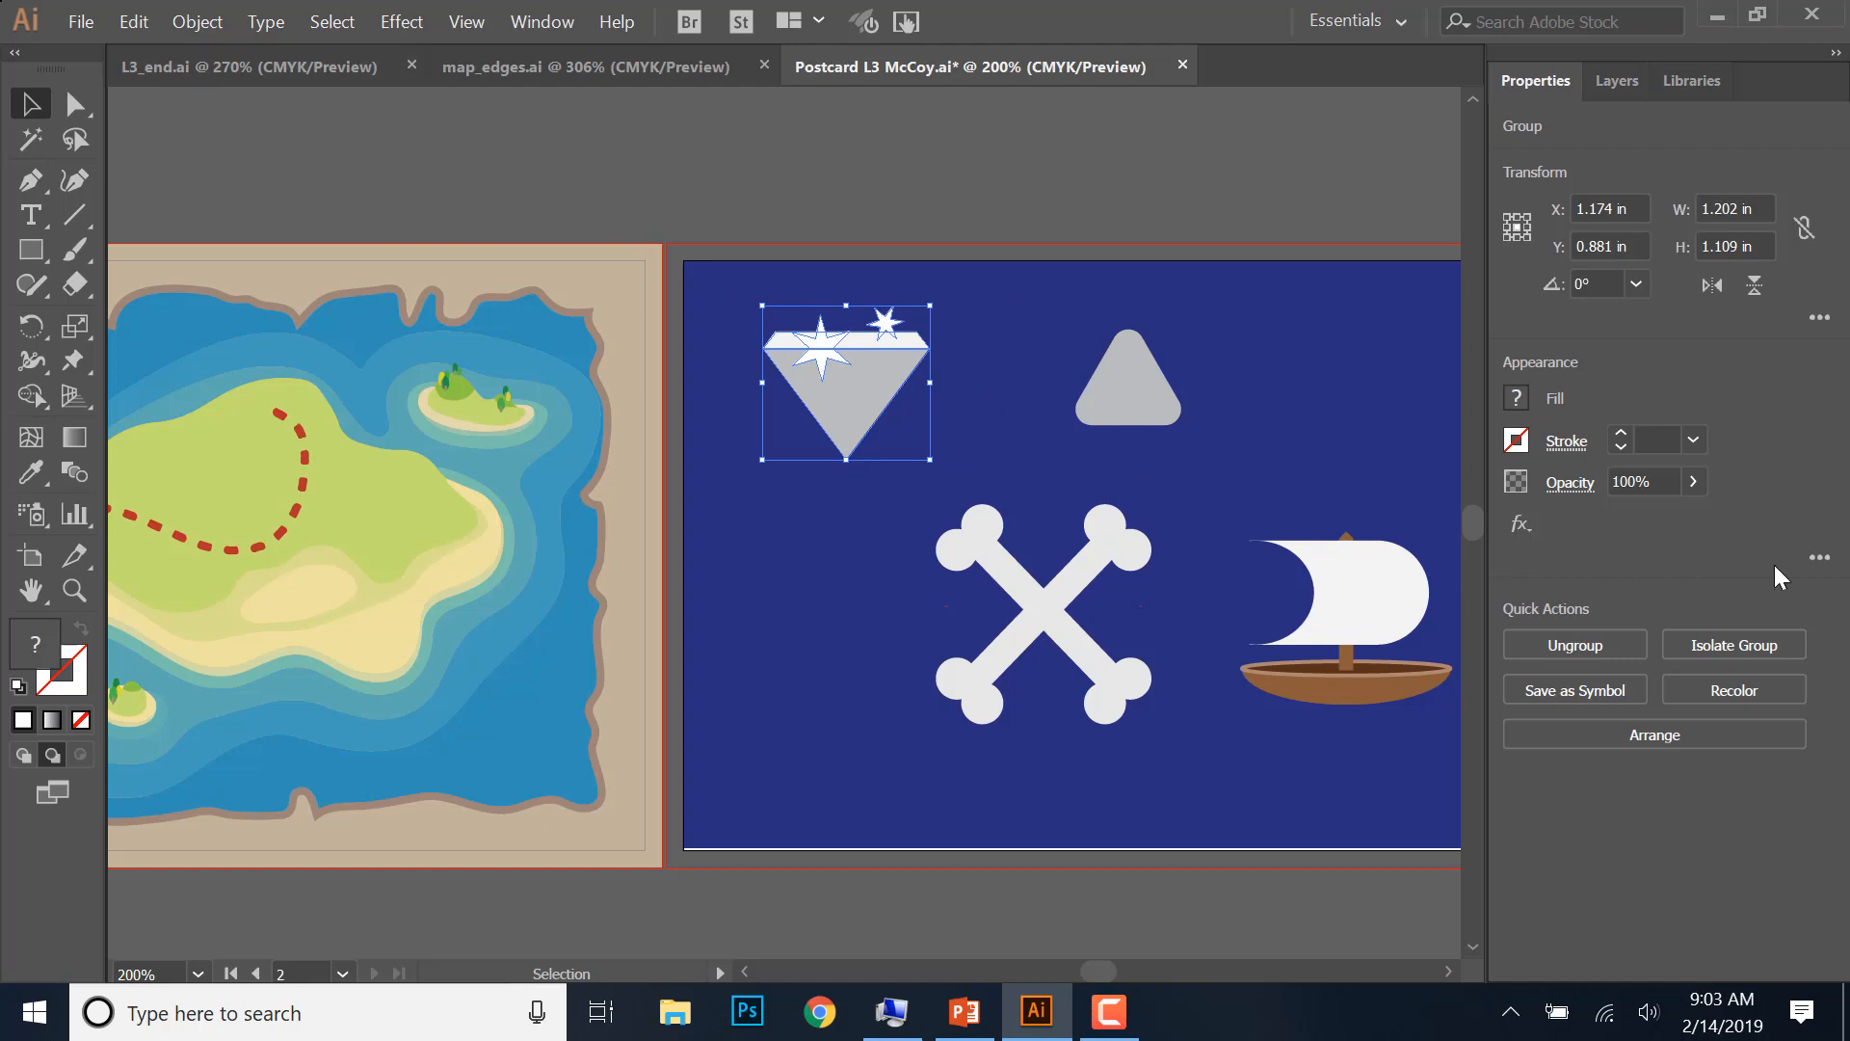
# - Ungroup the diamond and its sparkles, reselect all the parts and group them again
pyautogui.click(1558, 646)
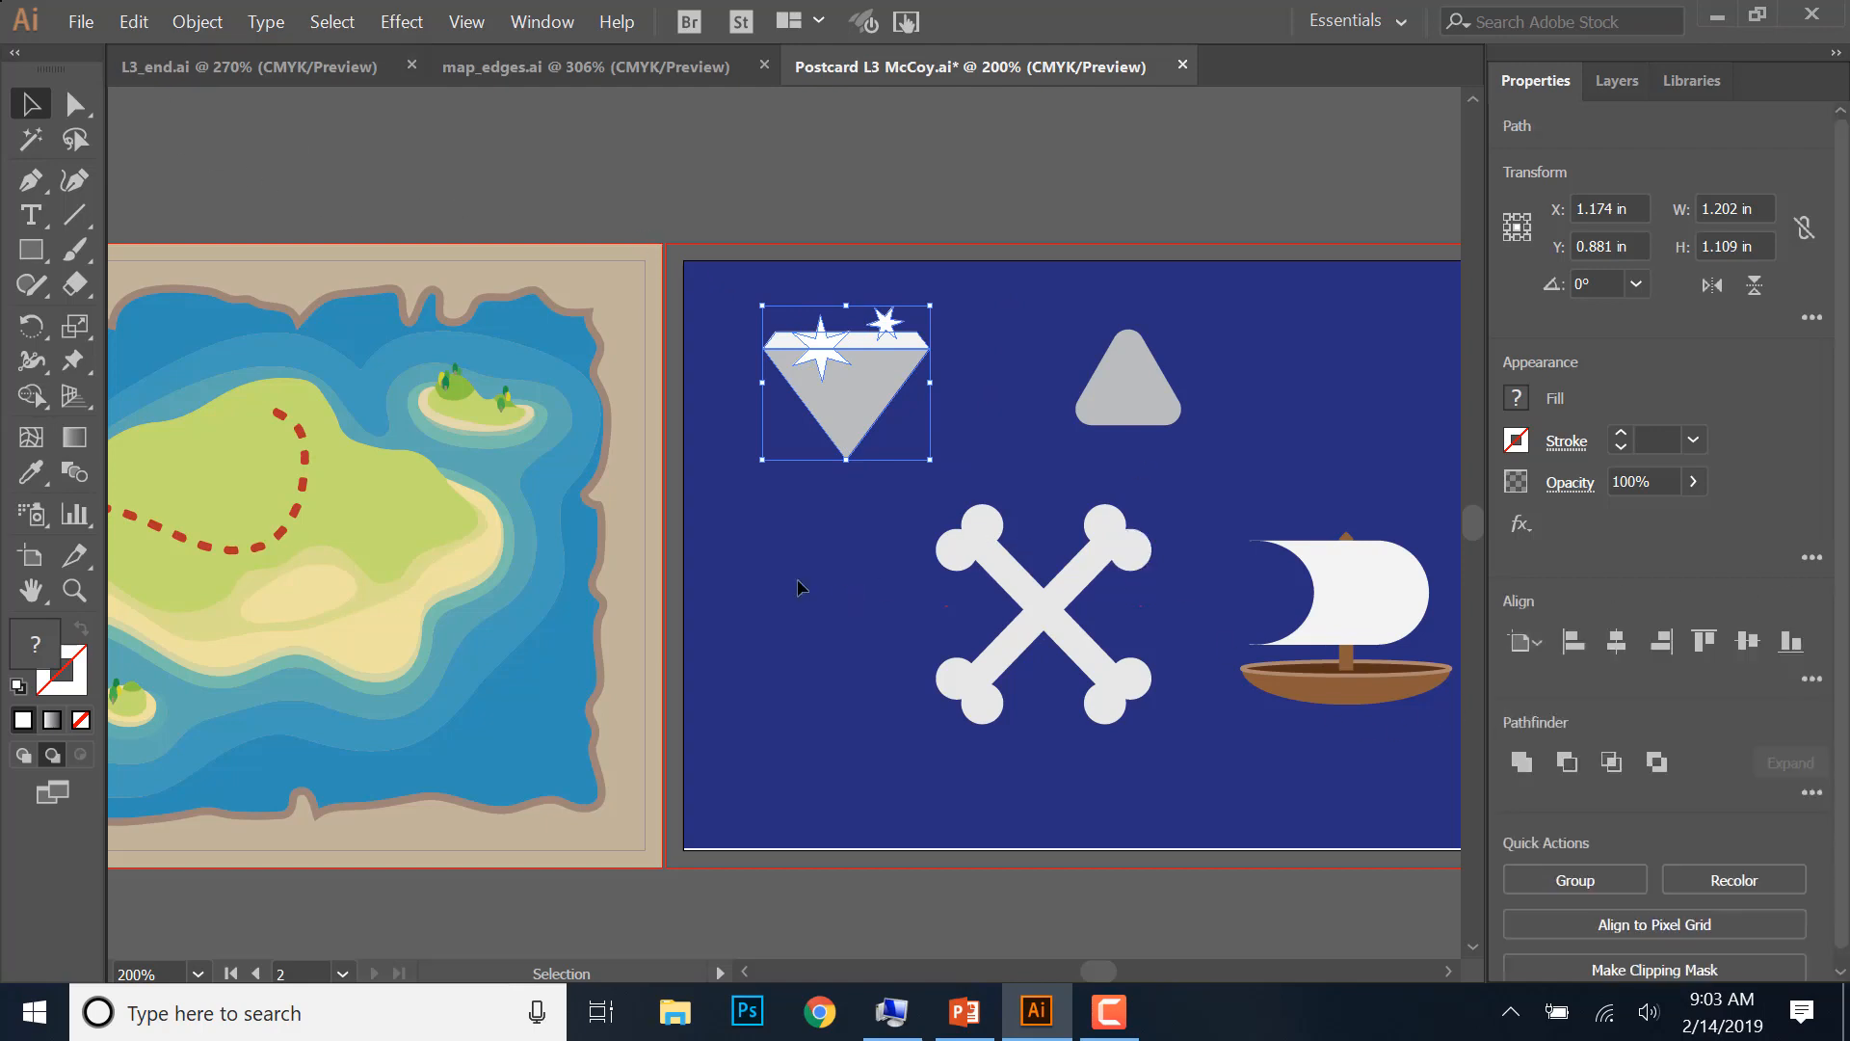
pyautogui.click(771, 315)
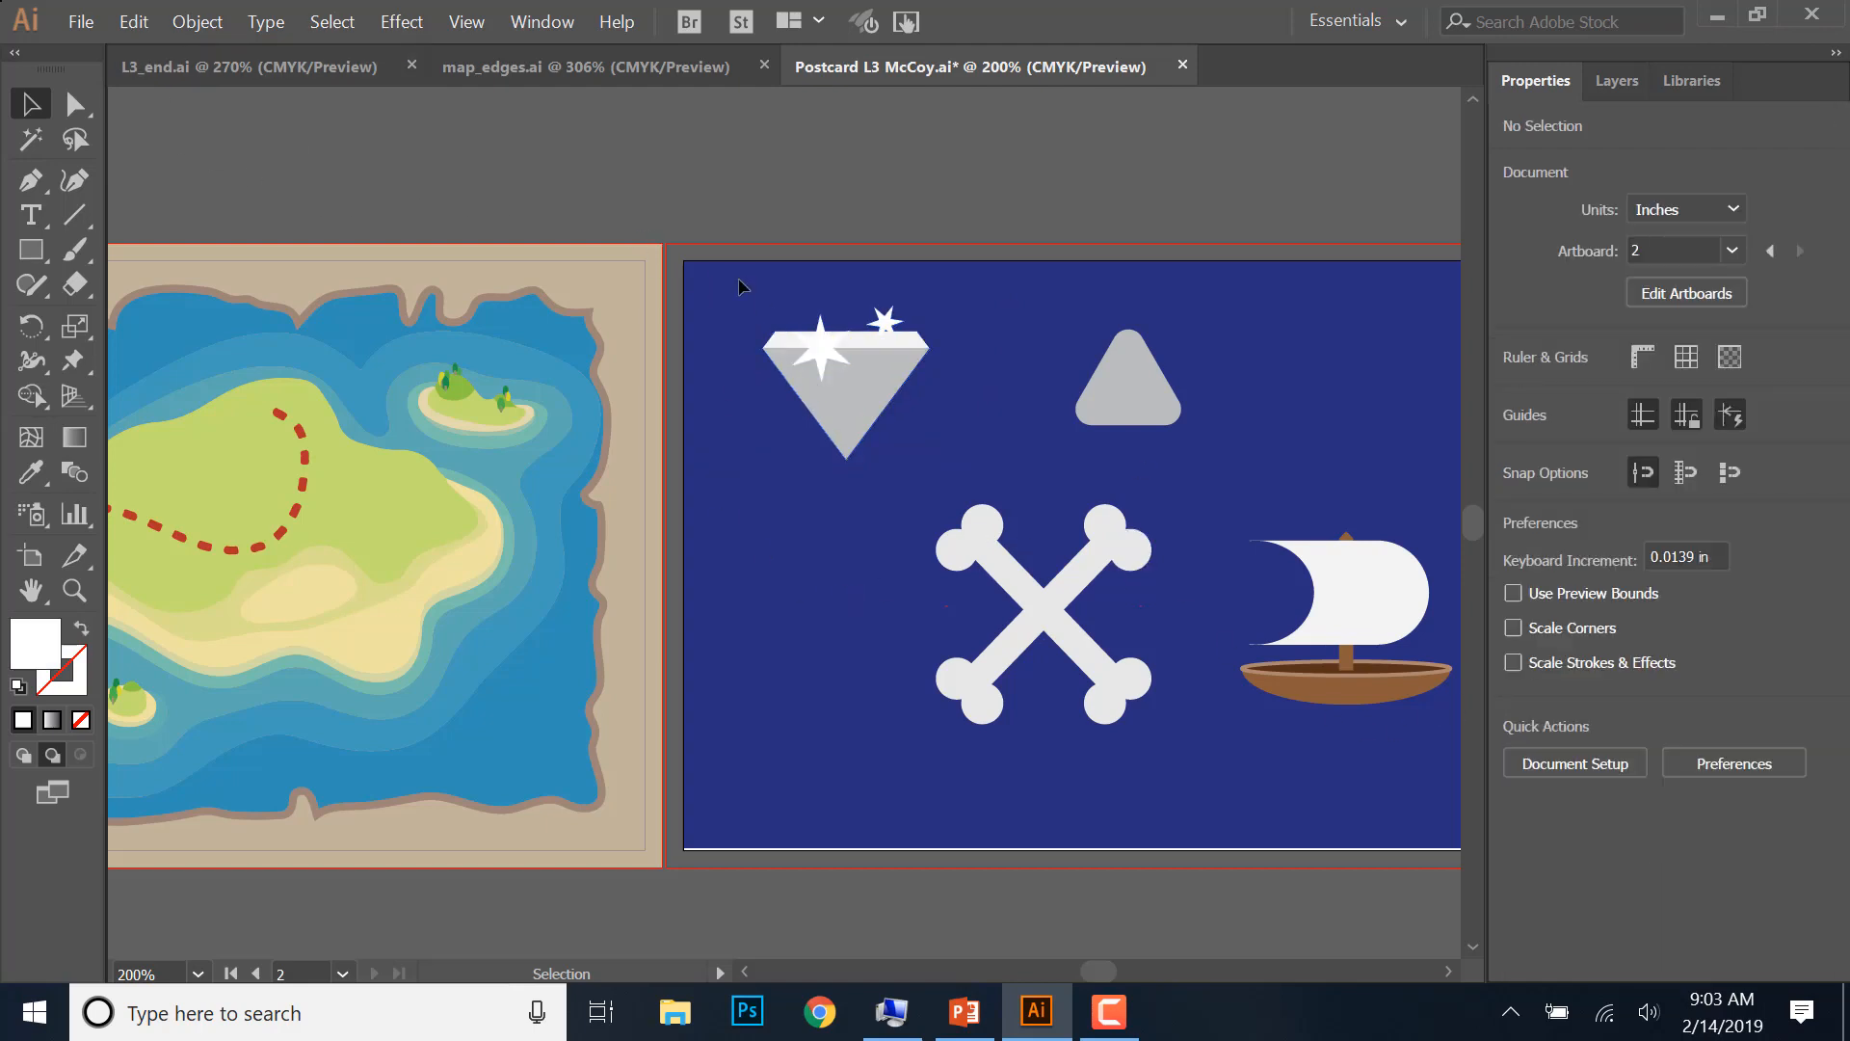
pyautogui.moveTo(739, 276); pyautogui.dragTo(949, 524)
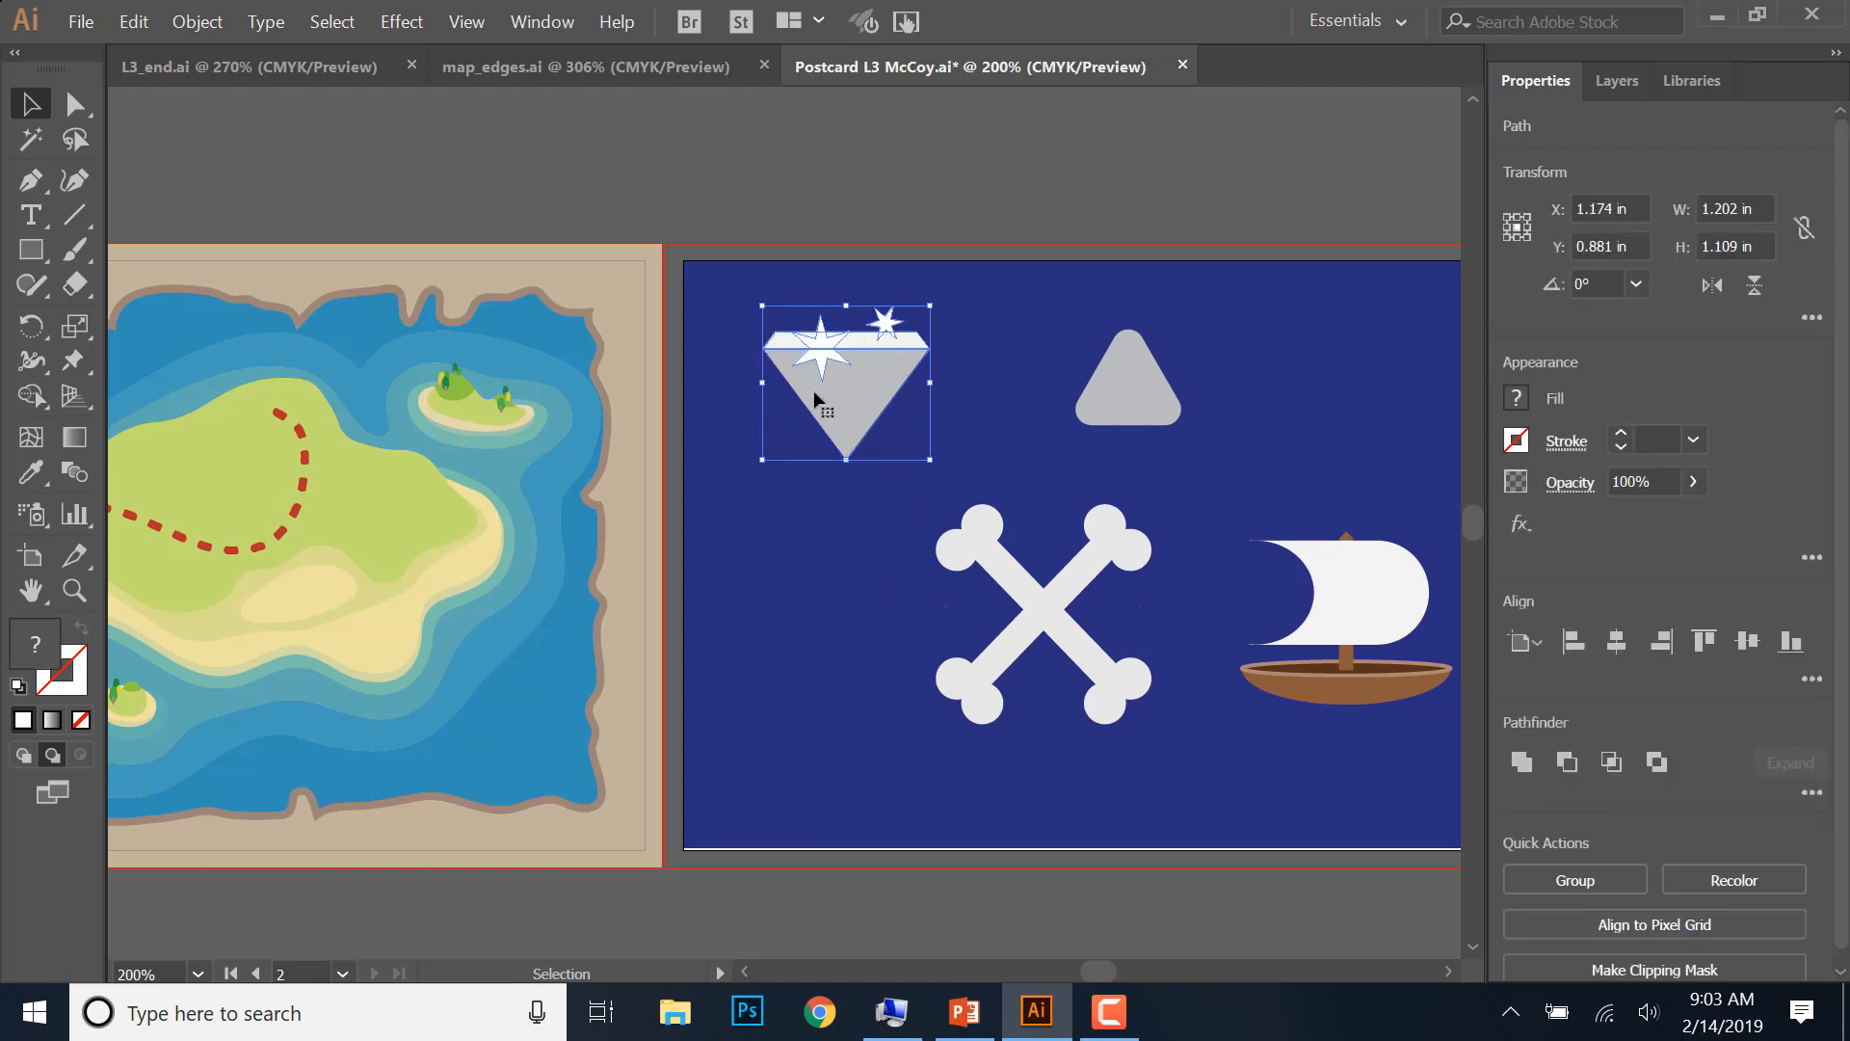
pyautogui.click(1573, 881)
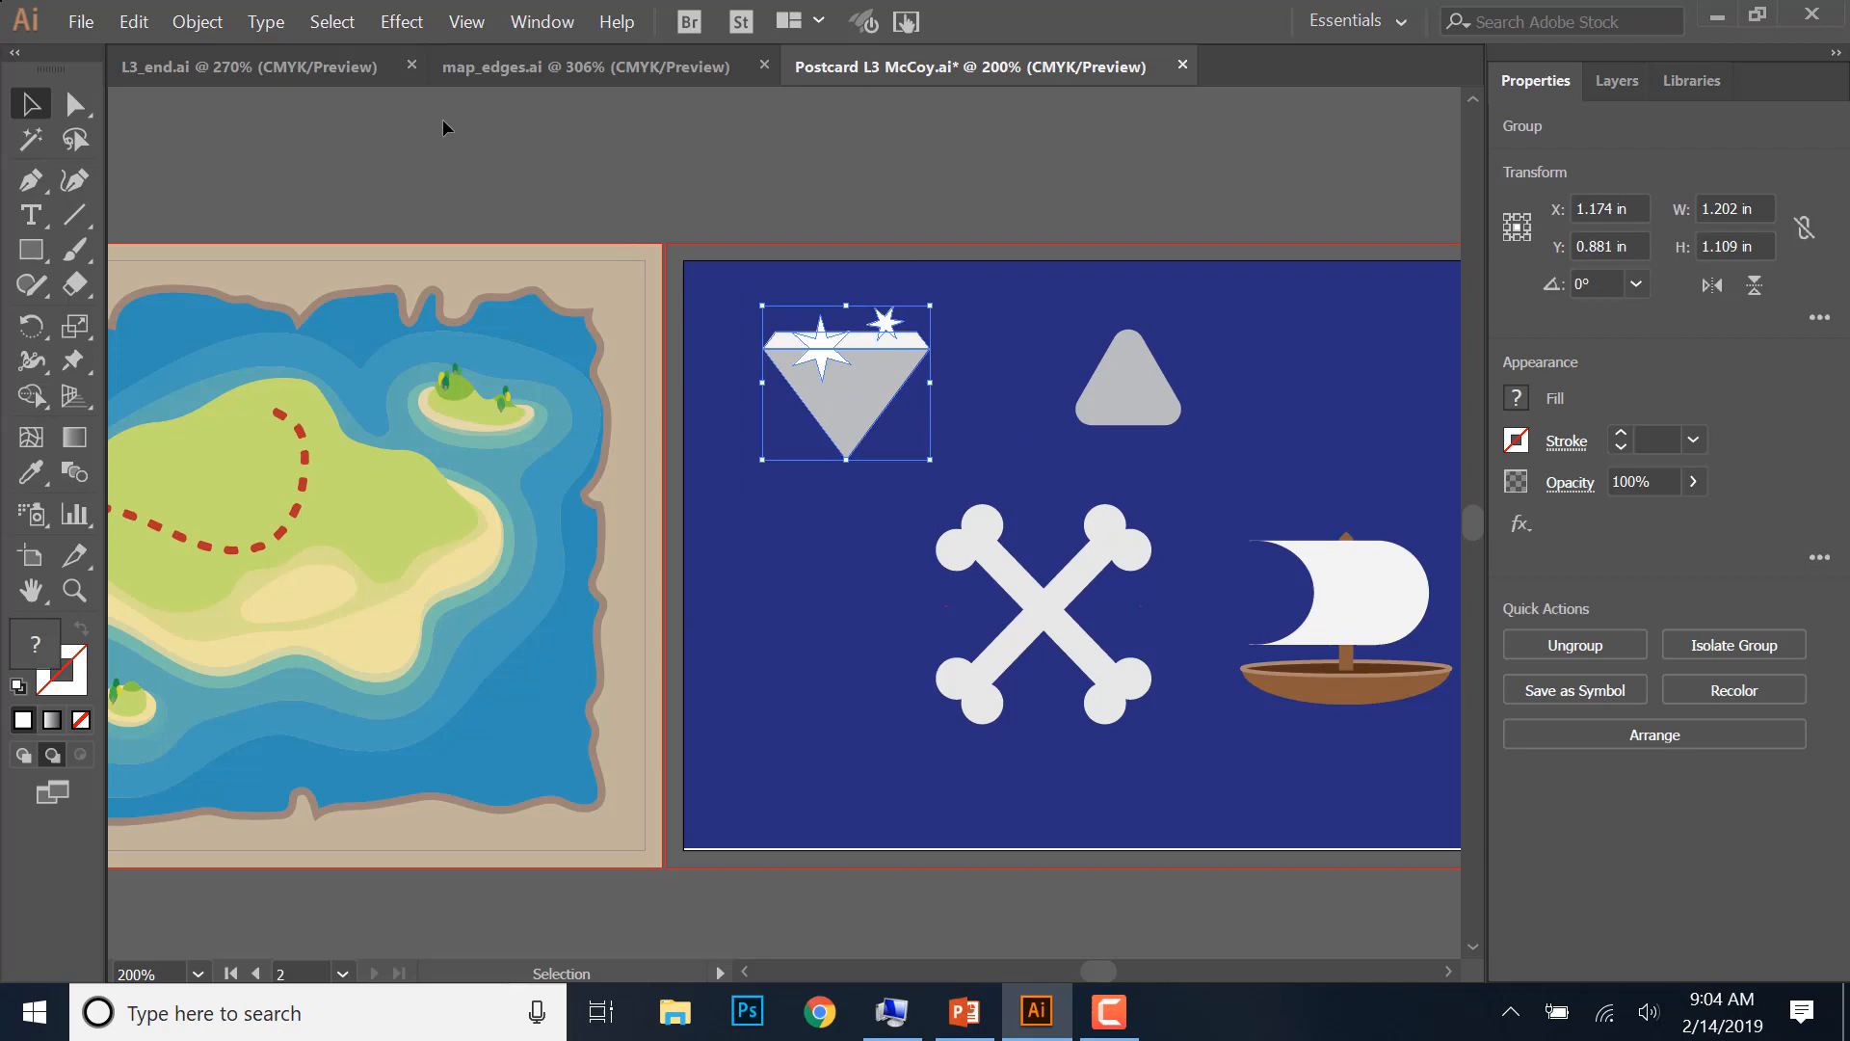
pyautogui.click(198, 21)
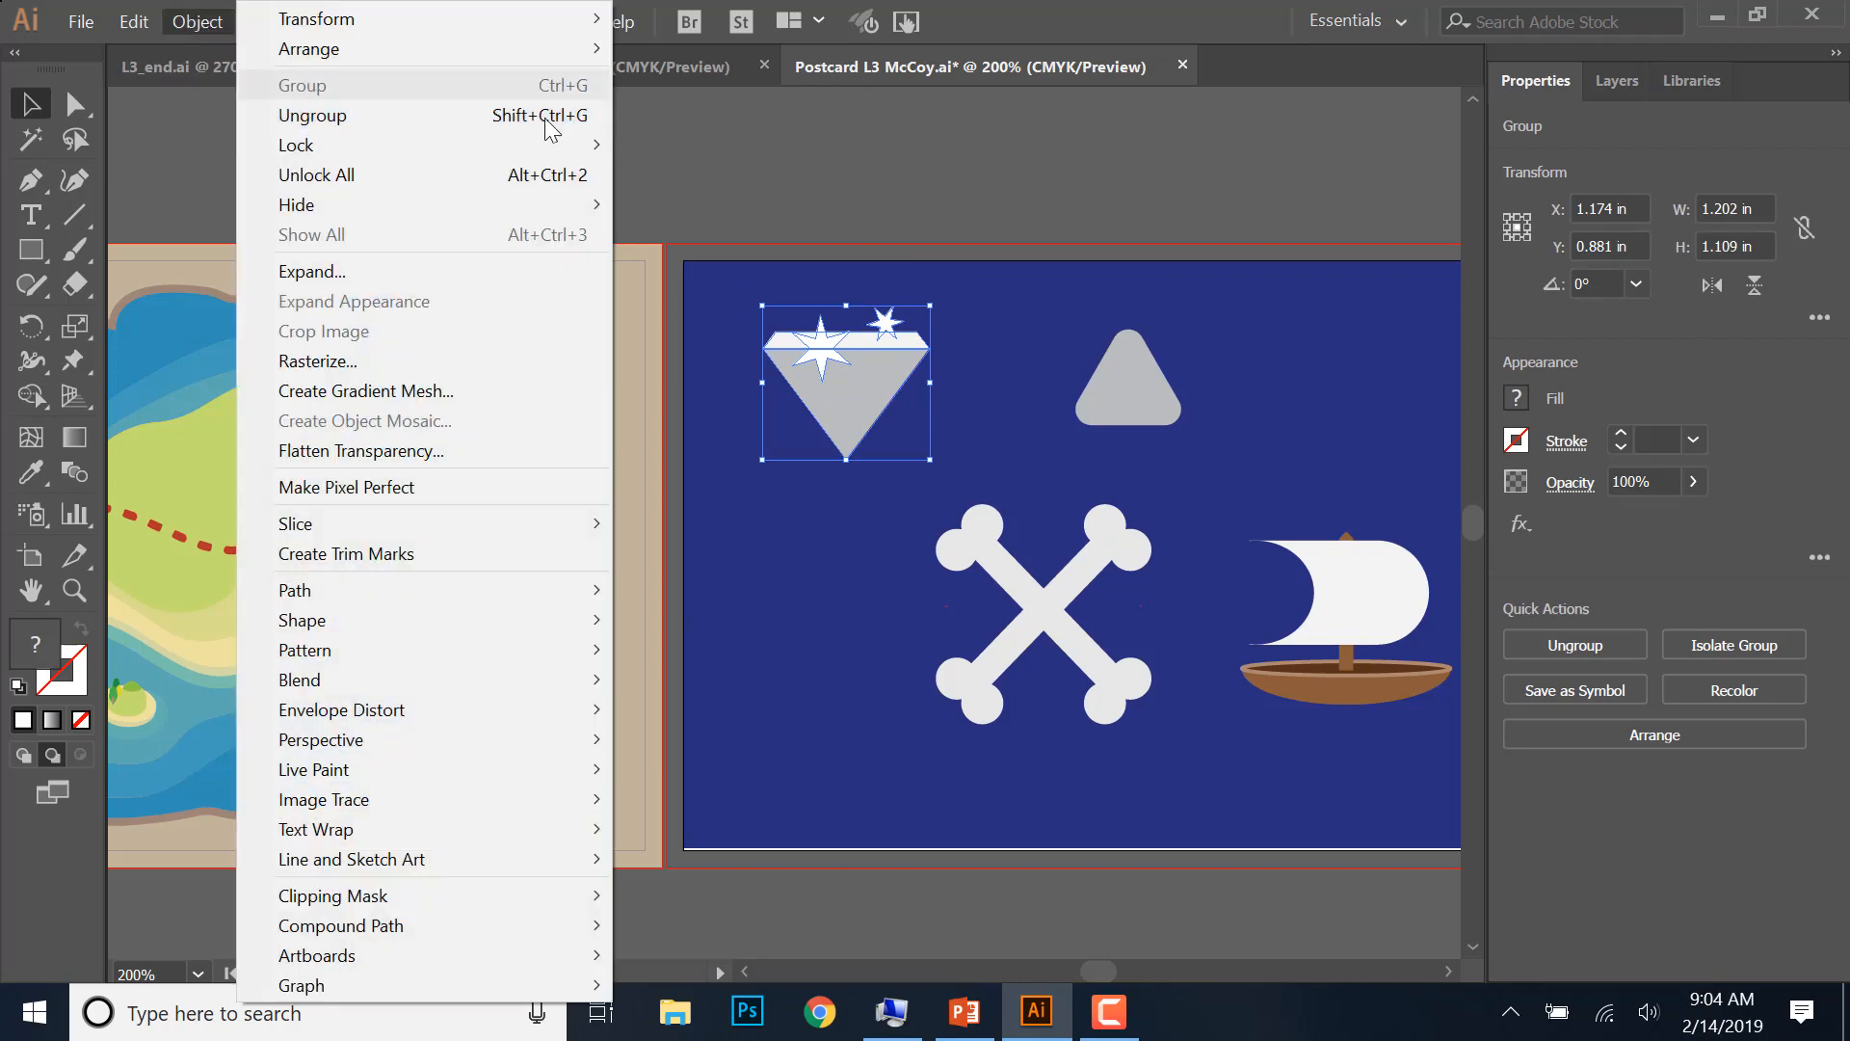
pyautogui.click(1133, 183)
pyautogui.click(867, 414)
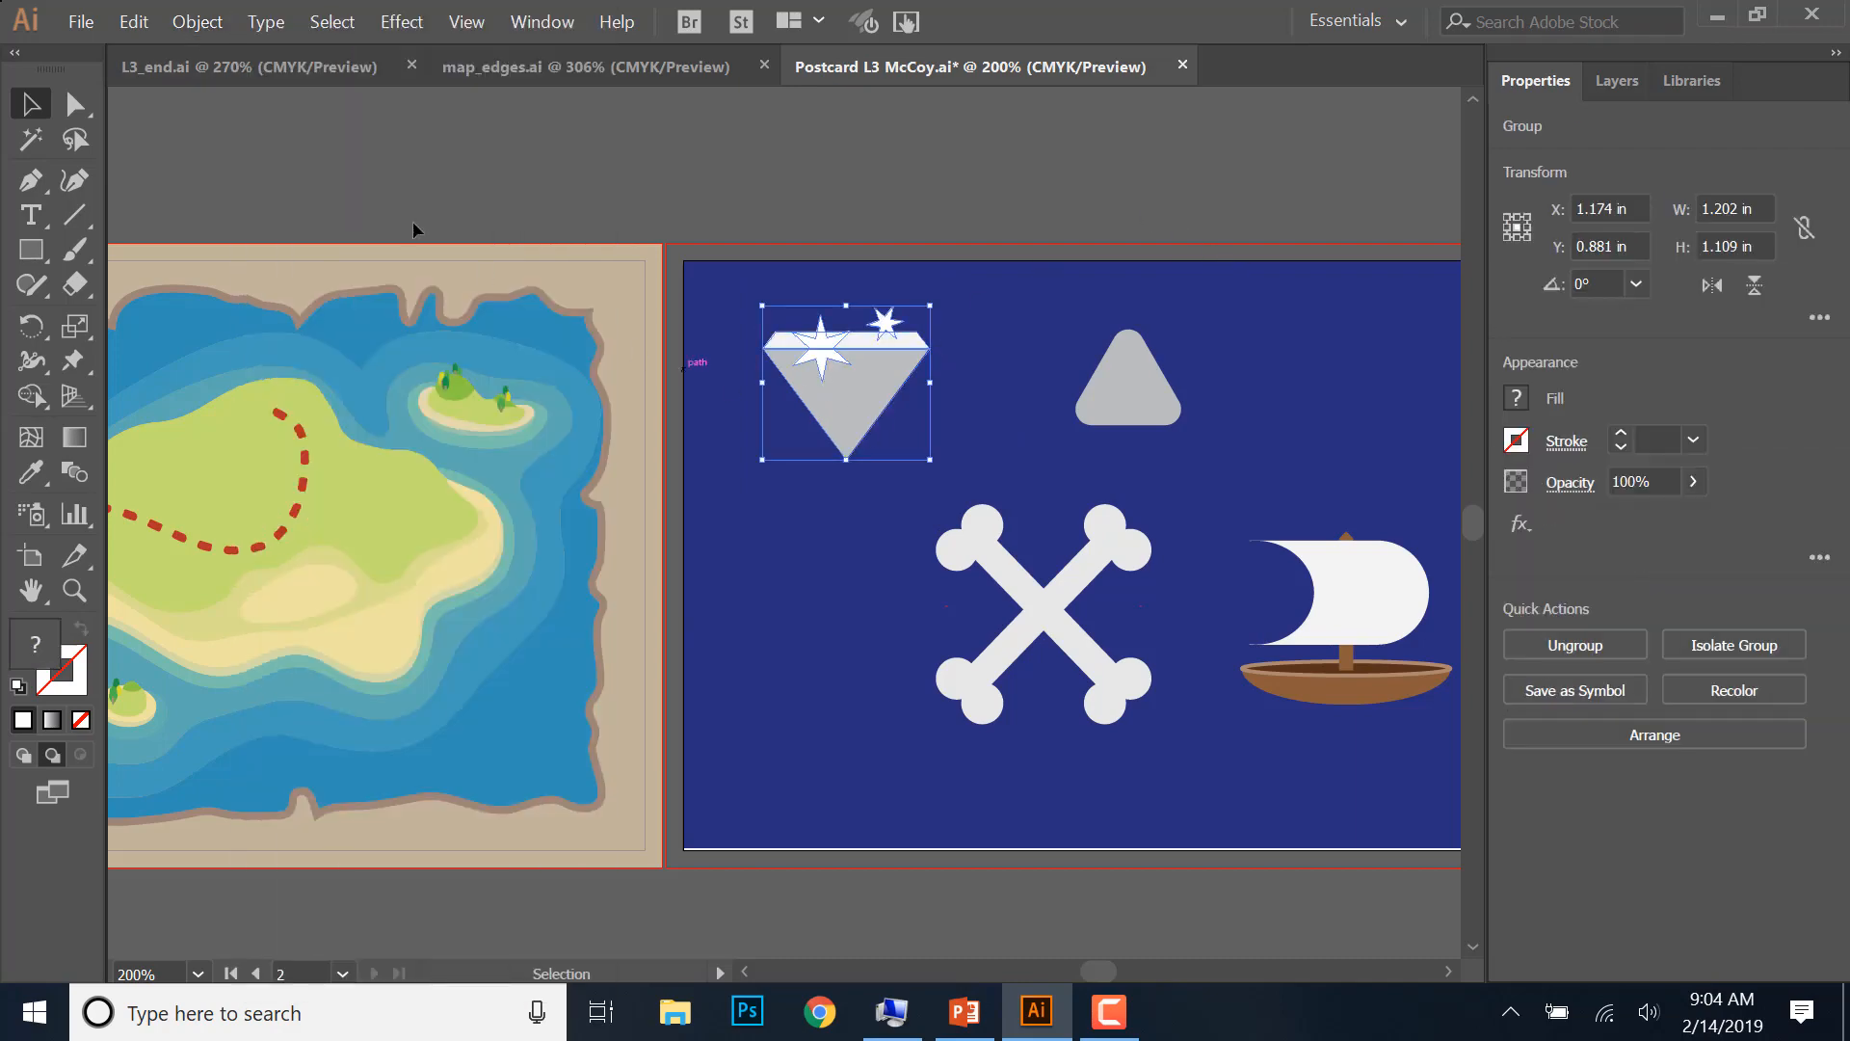
# - Copy the diamond group and paste a duplicate onto the second artboard
pyautogui.click(200, 24)
pyautogui.moveTo(145, 17)
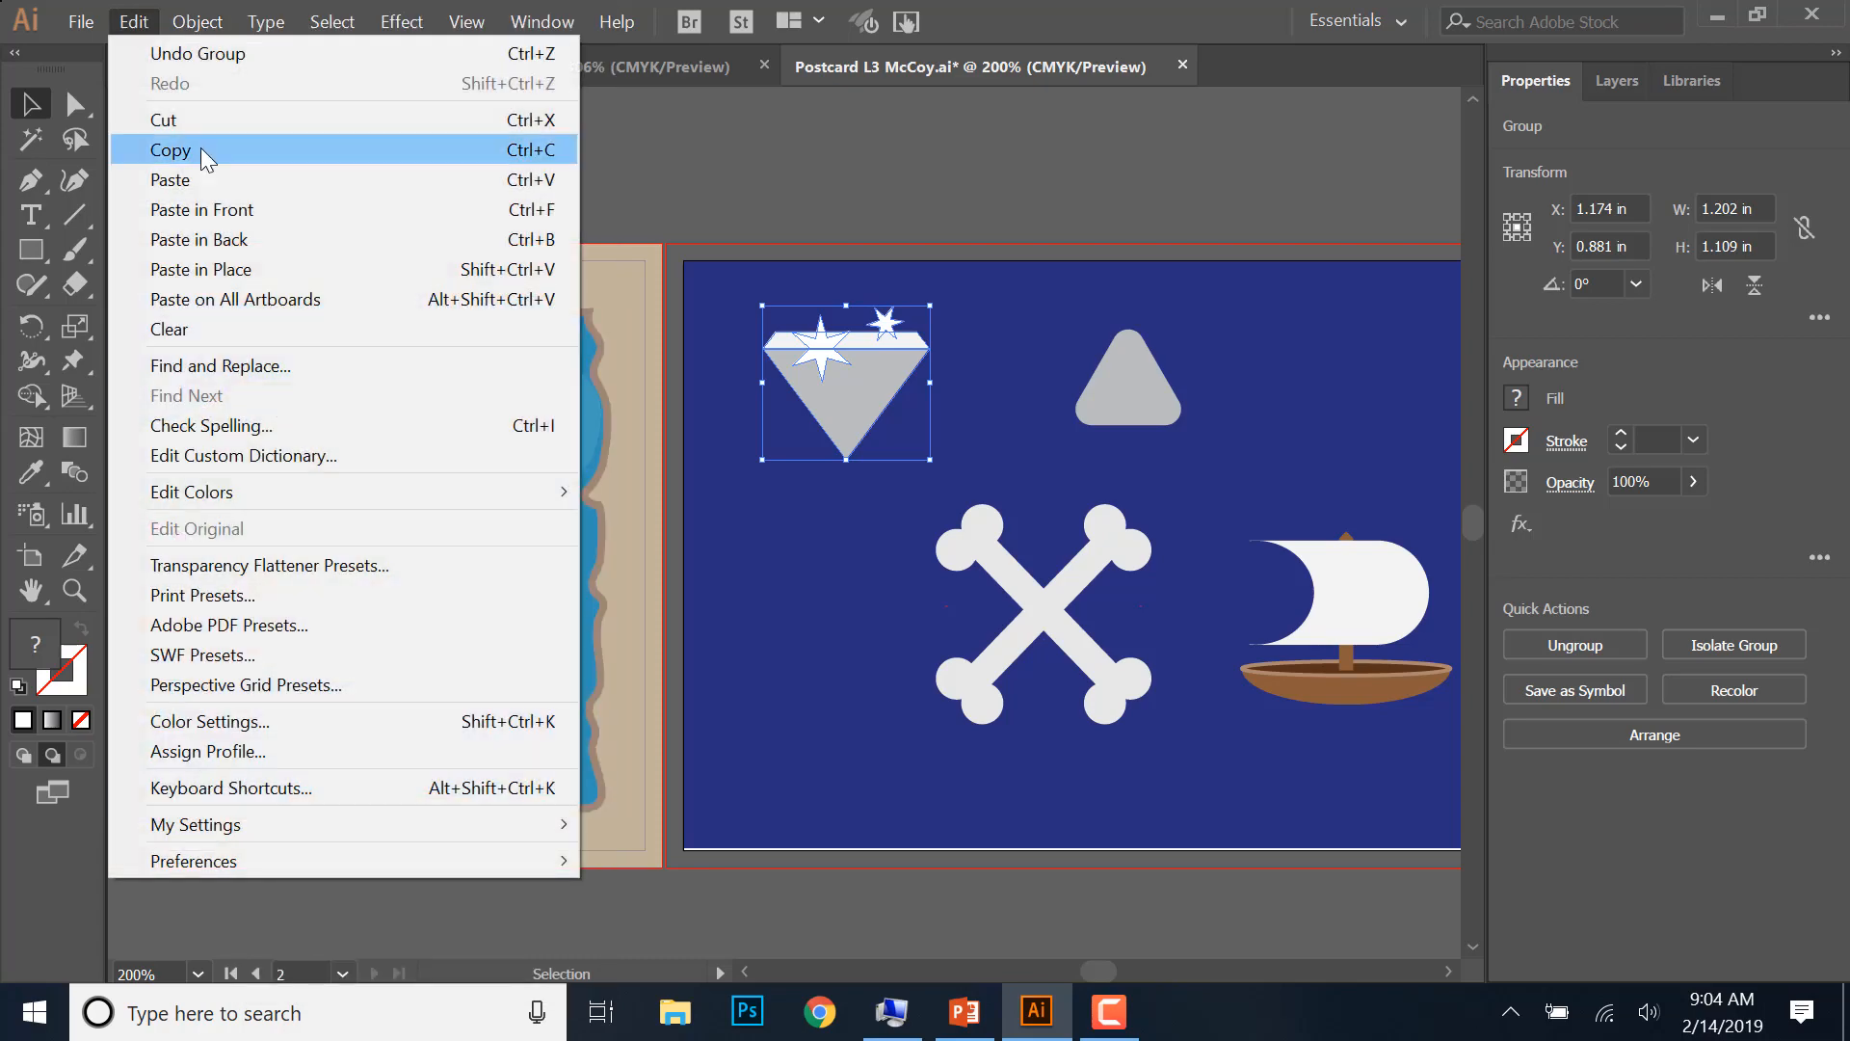
pyautogui.click(206, 152)
pyautogui.click(133, 23)
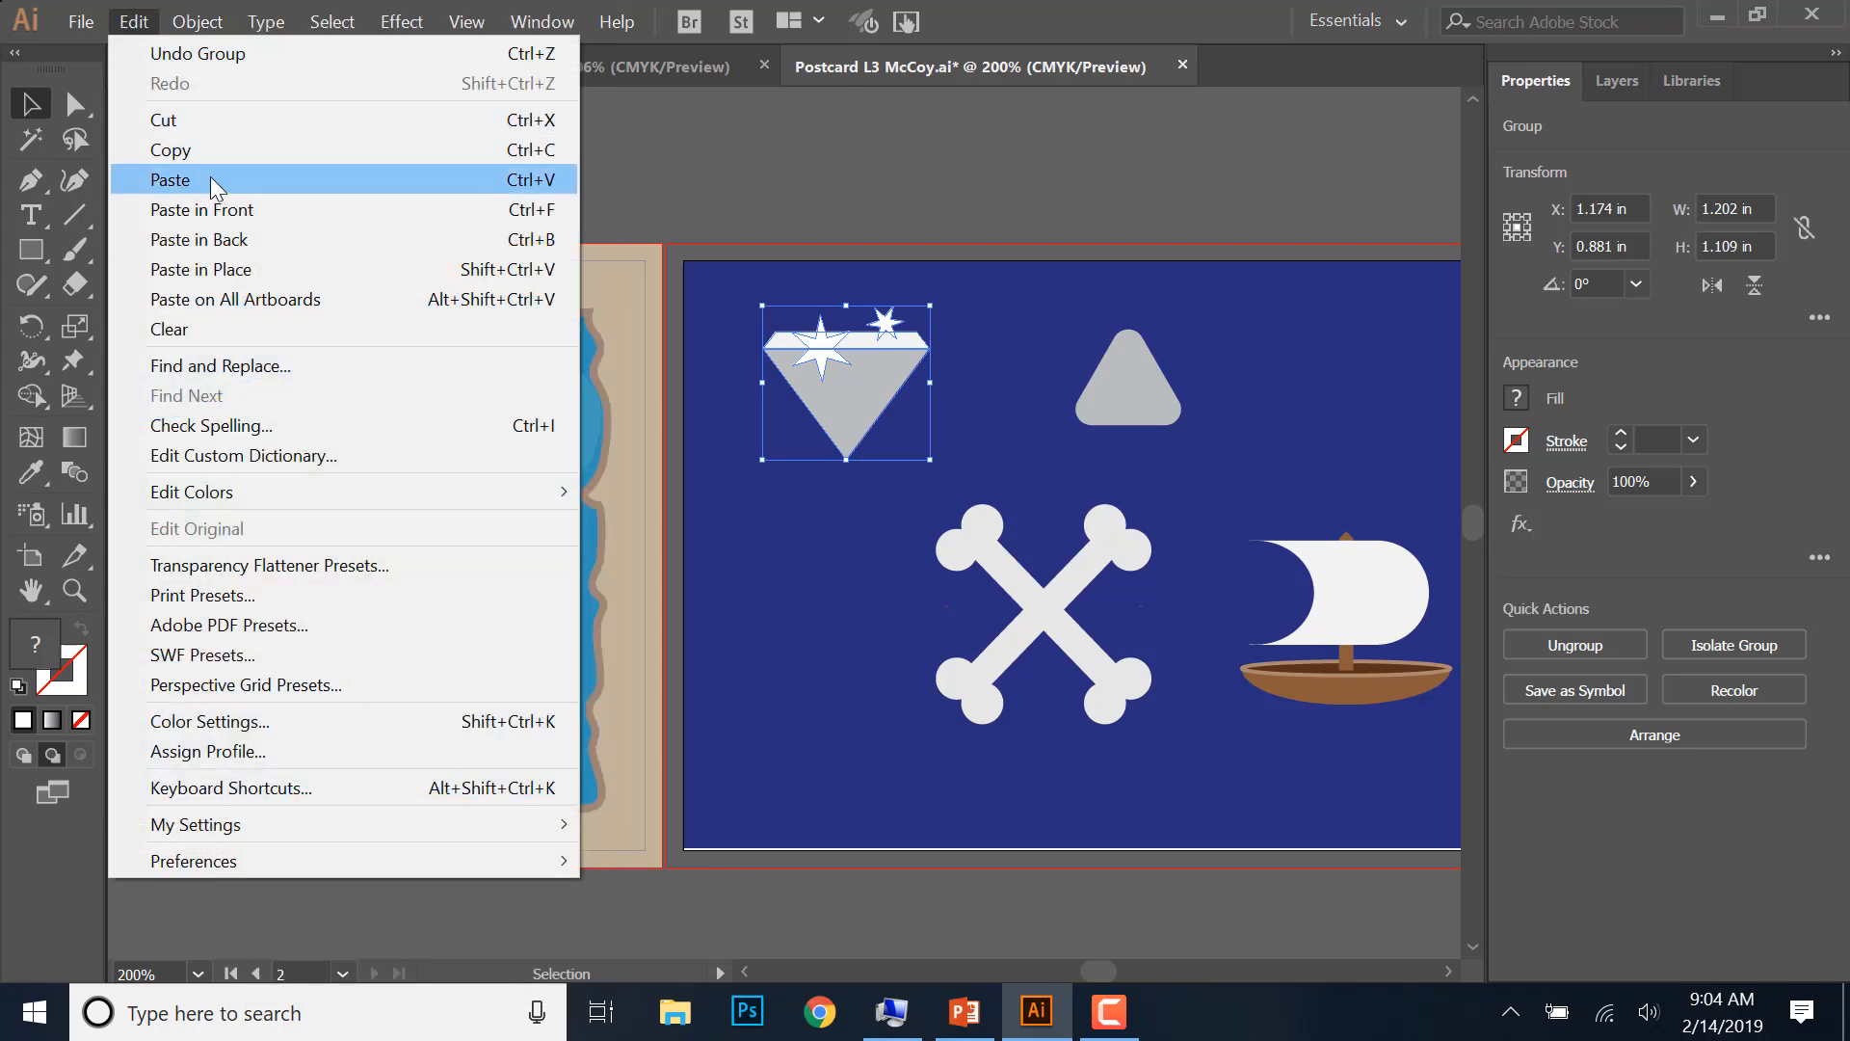
pyautogui.click(210, 179)
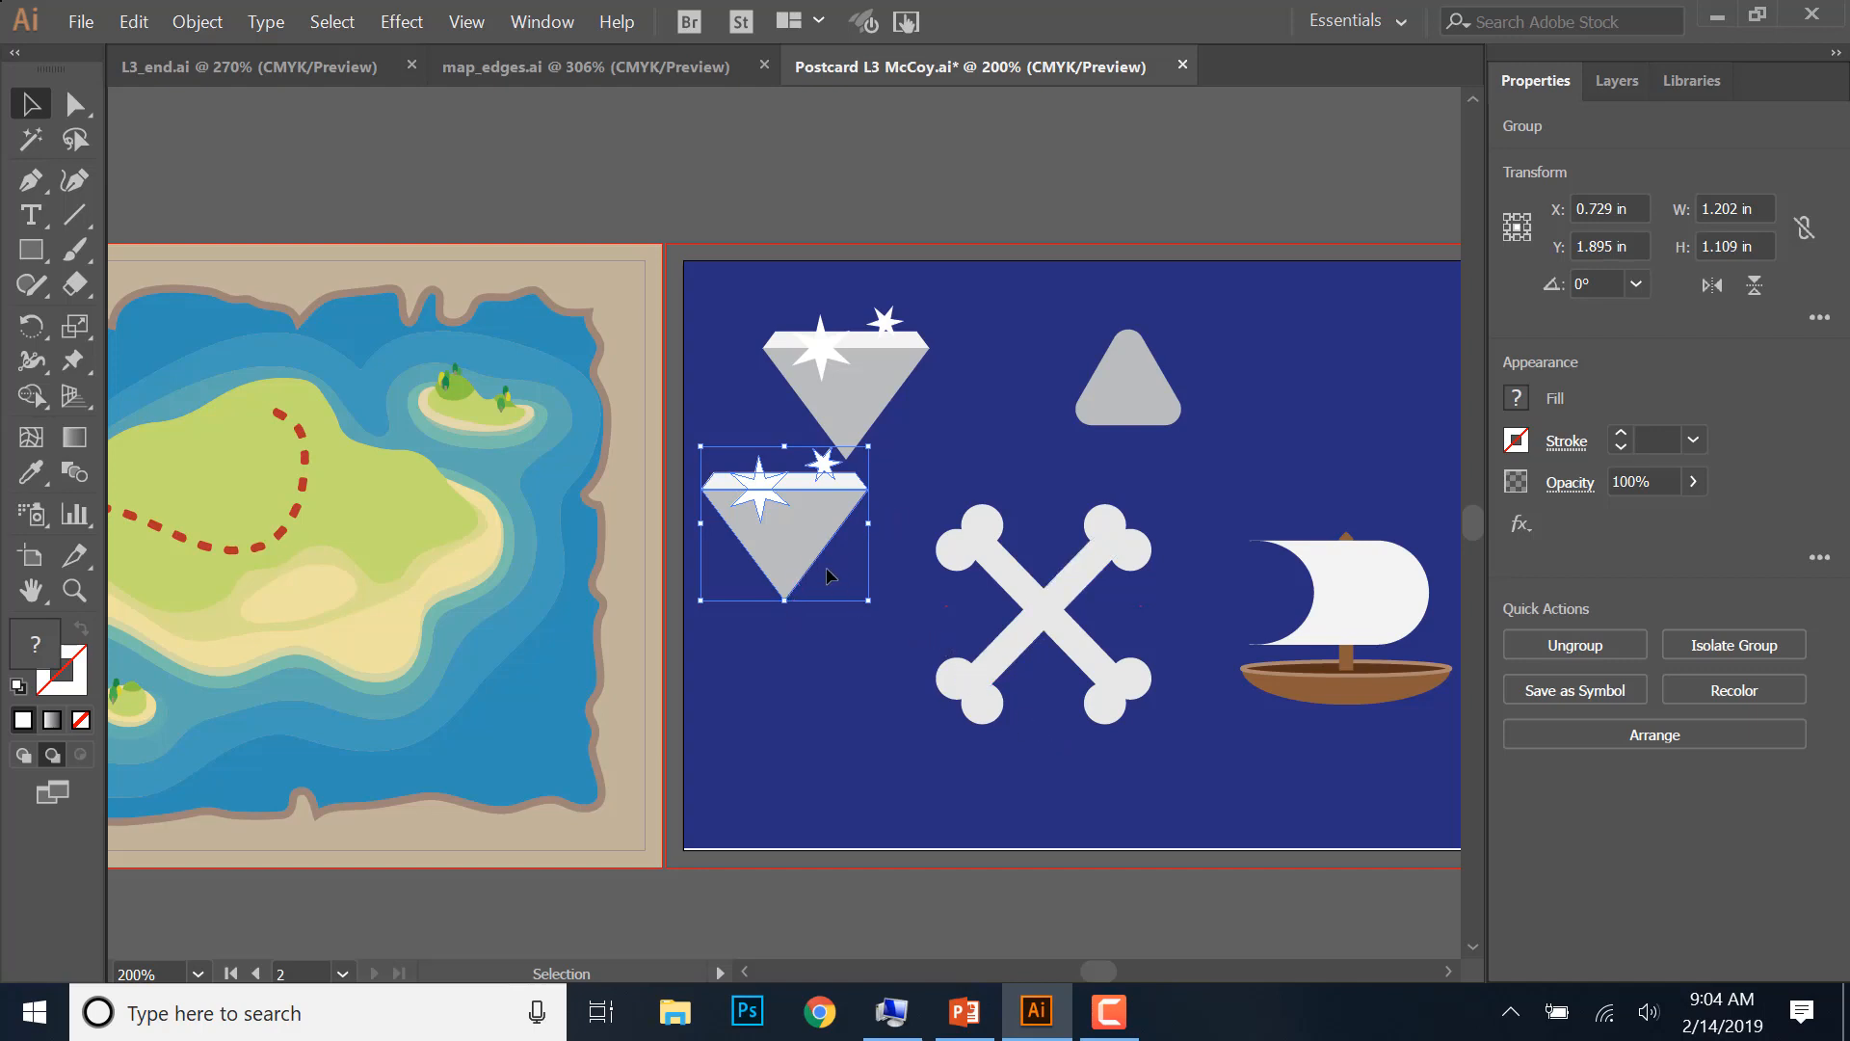
# - Check where the two diamonds sit on the finished map in L3_end.ai and return to the postcard document
pyautogui.moveTo(803, 564); pyautogui.dragTo(1032, 567)
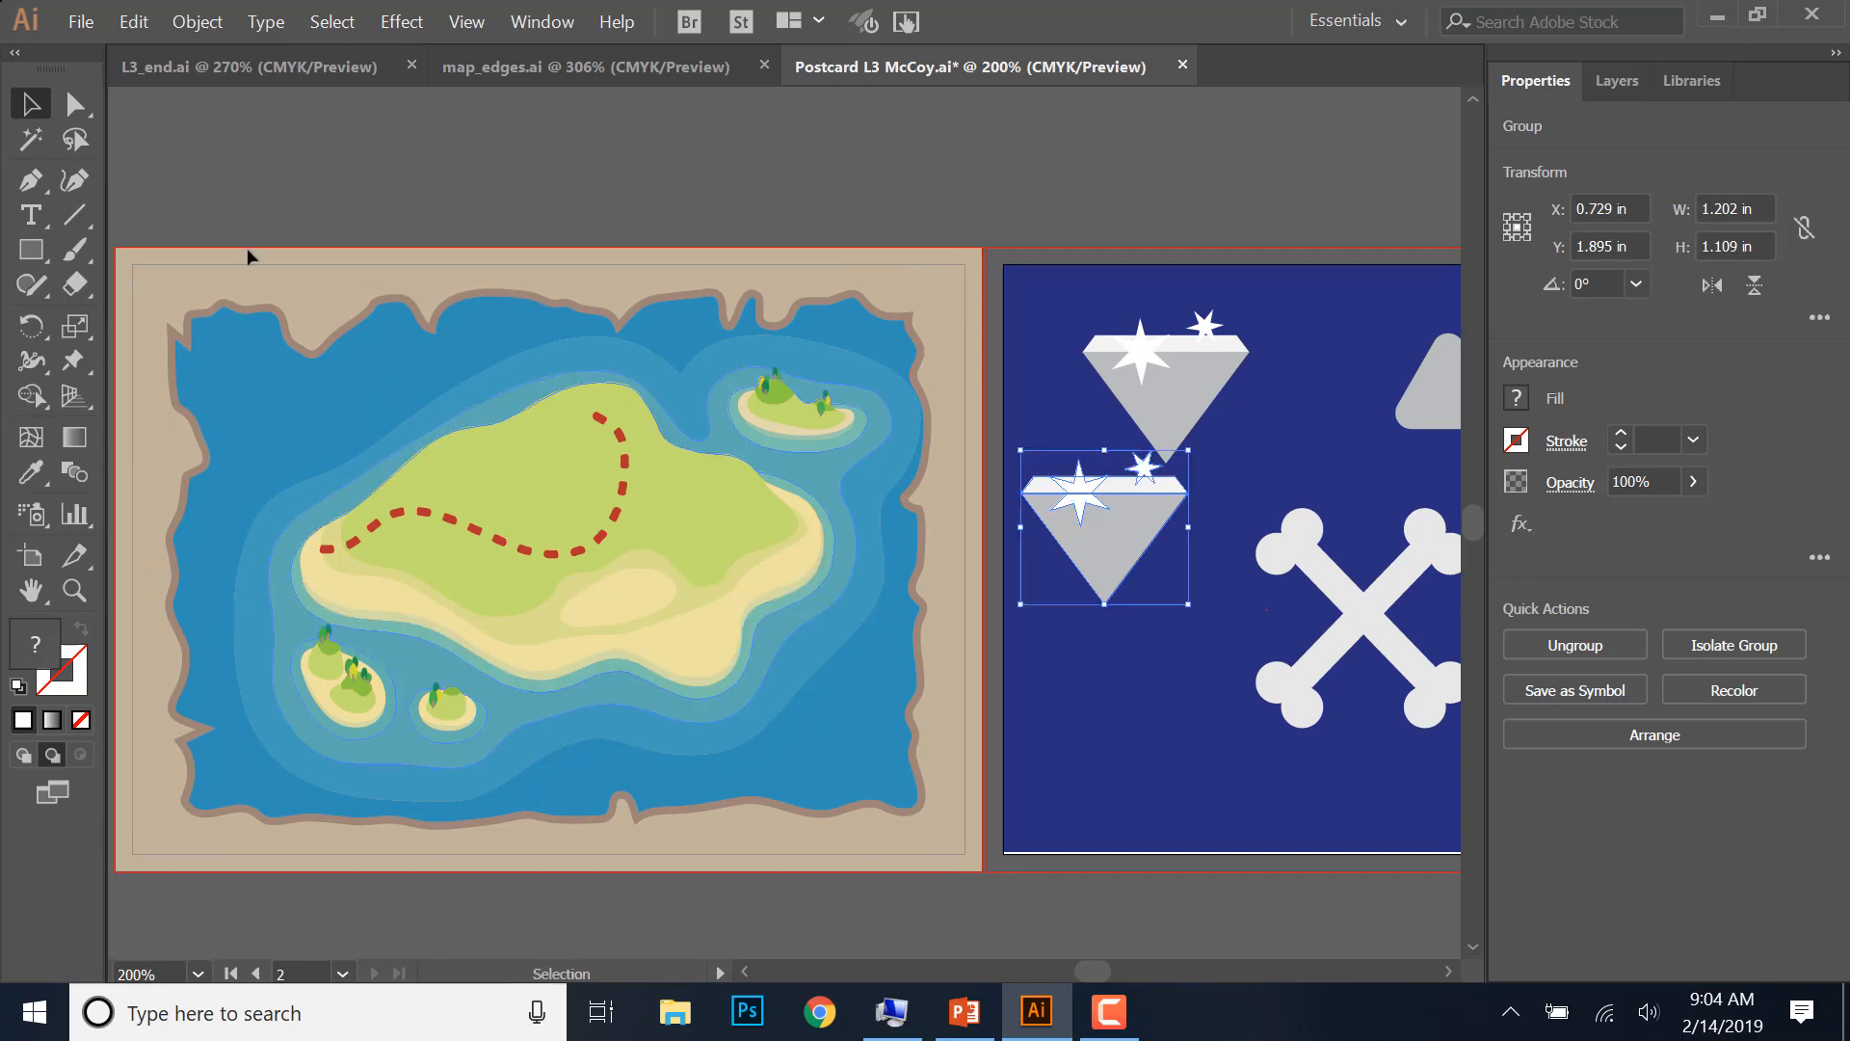
pyautogui.click(308, 67)
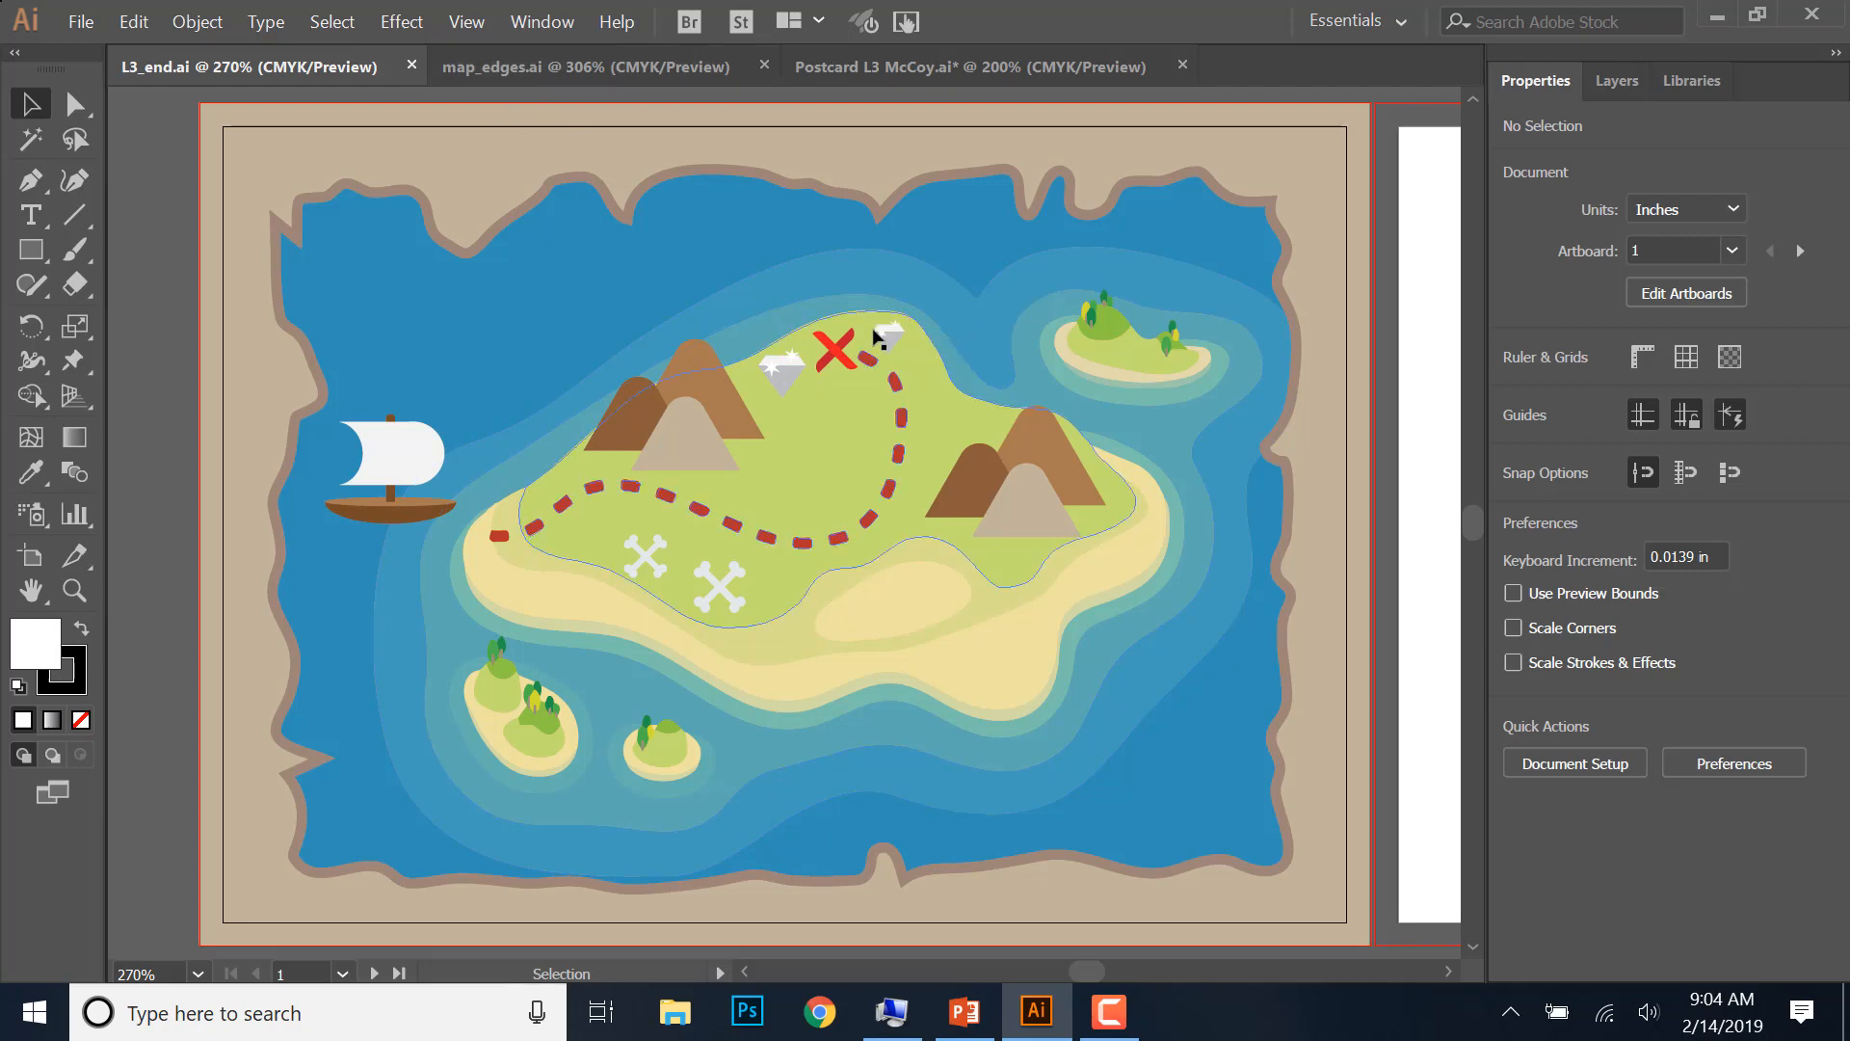
pyautogui.click(742, 69)
pyautogui.click(839, 65)
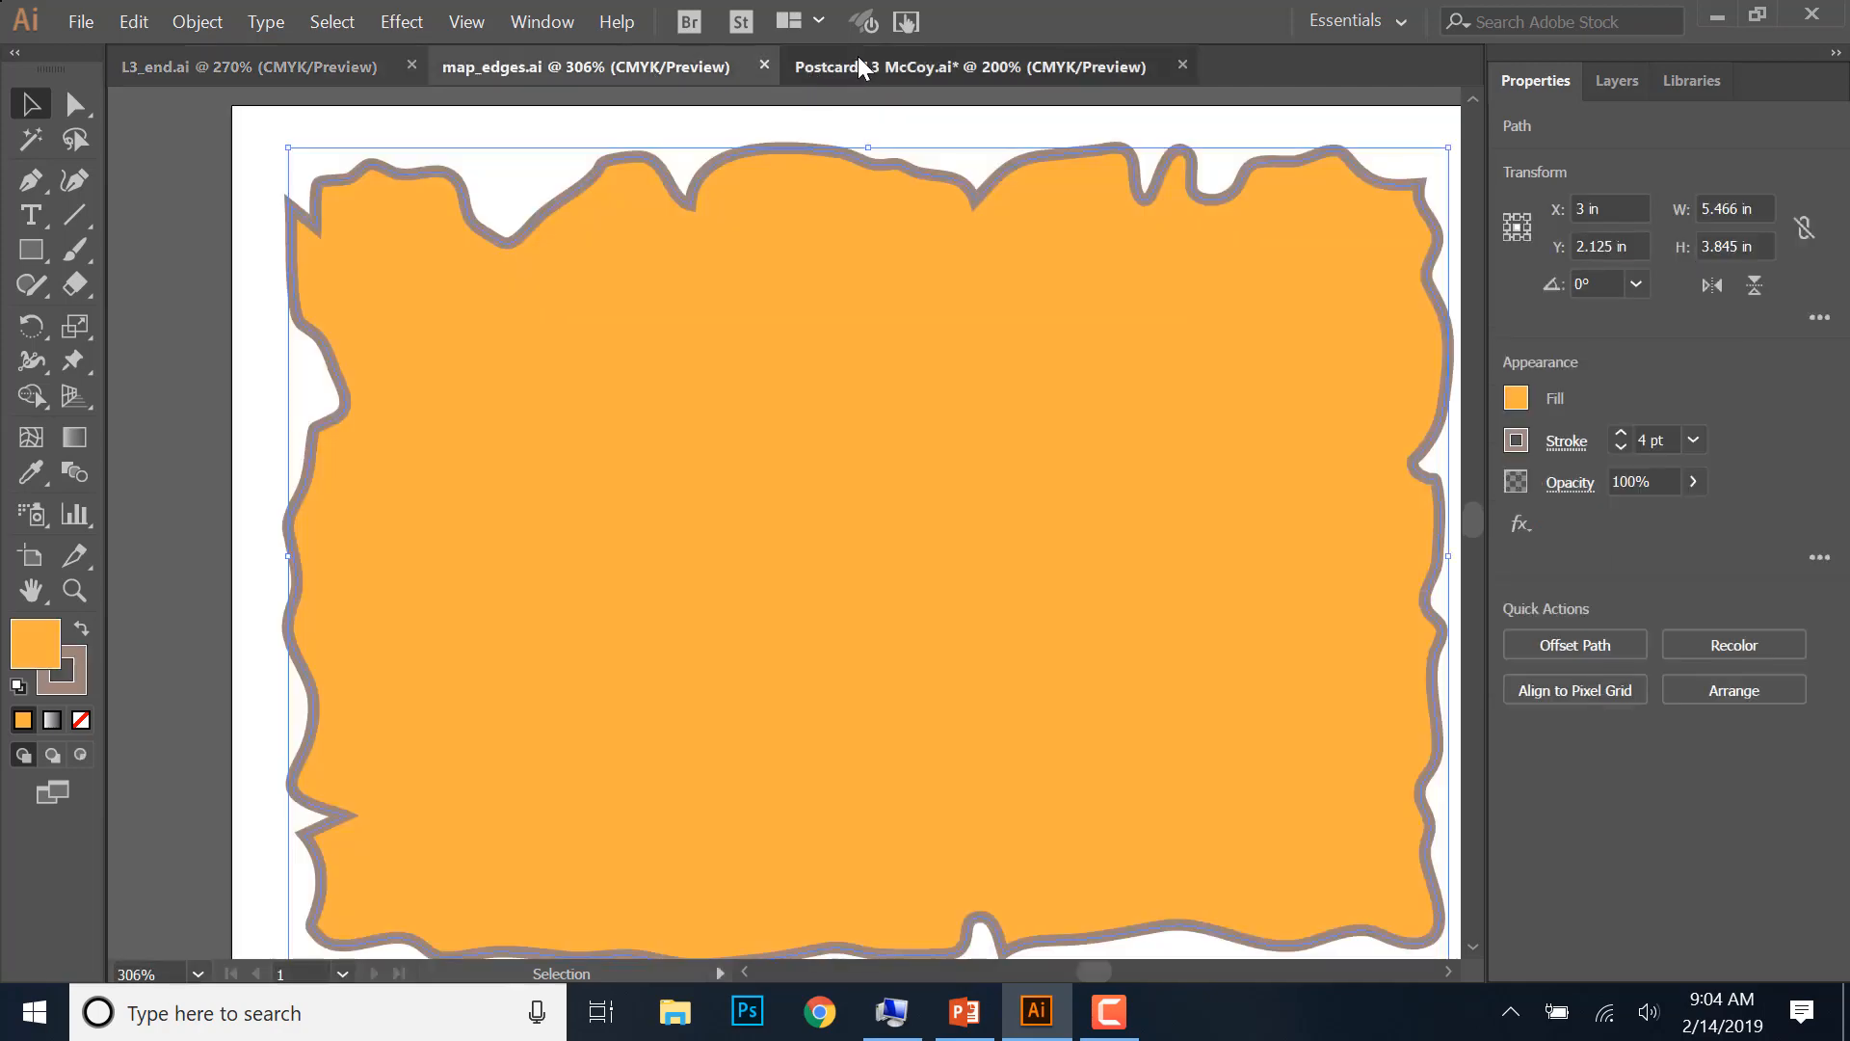
# - Move the red X group from the pasteboard to just above the map artboard, at about X -2.193 in, Y -2.164 in
pyautogui.moveTo(1313, 536); pyautogui.dragTo(177, 585)
pyautogui.hotkey('ctrl', '-')
pyautogui.hotkey('ctrl', '-')
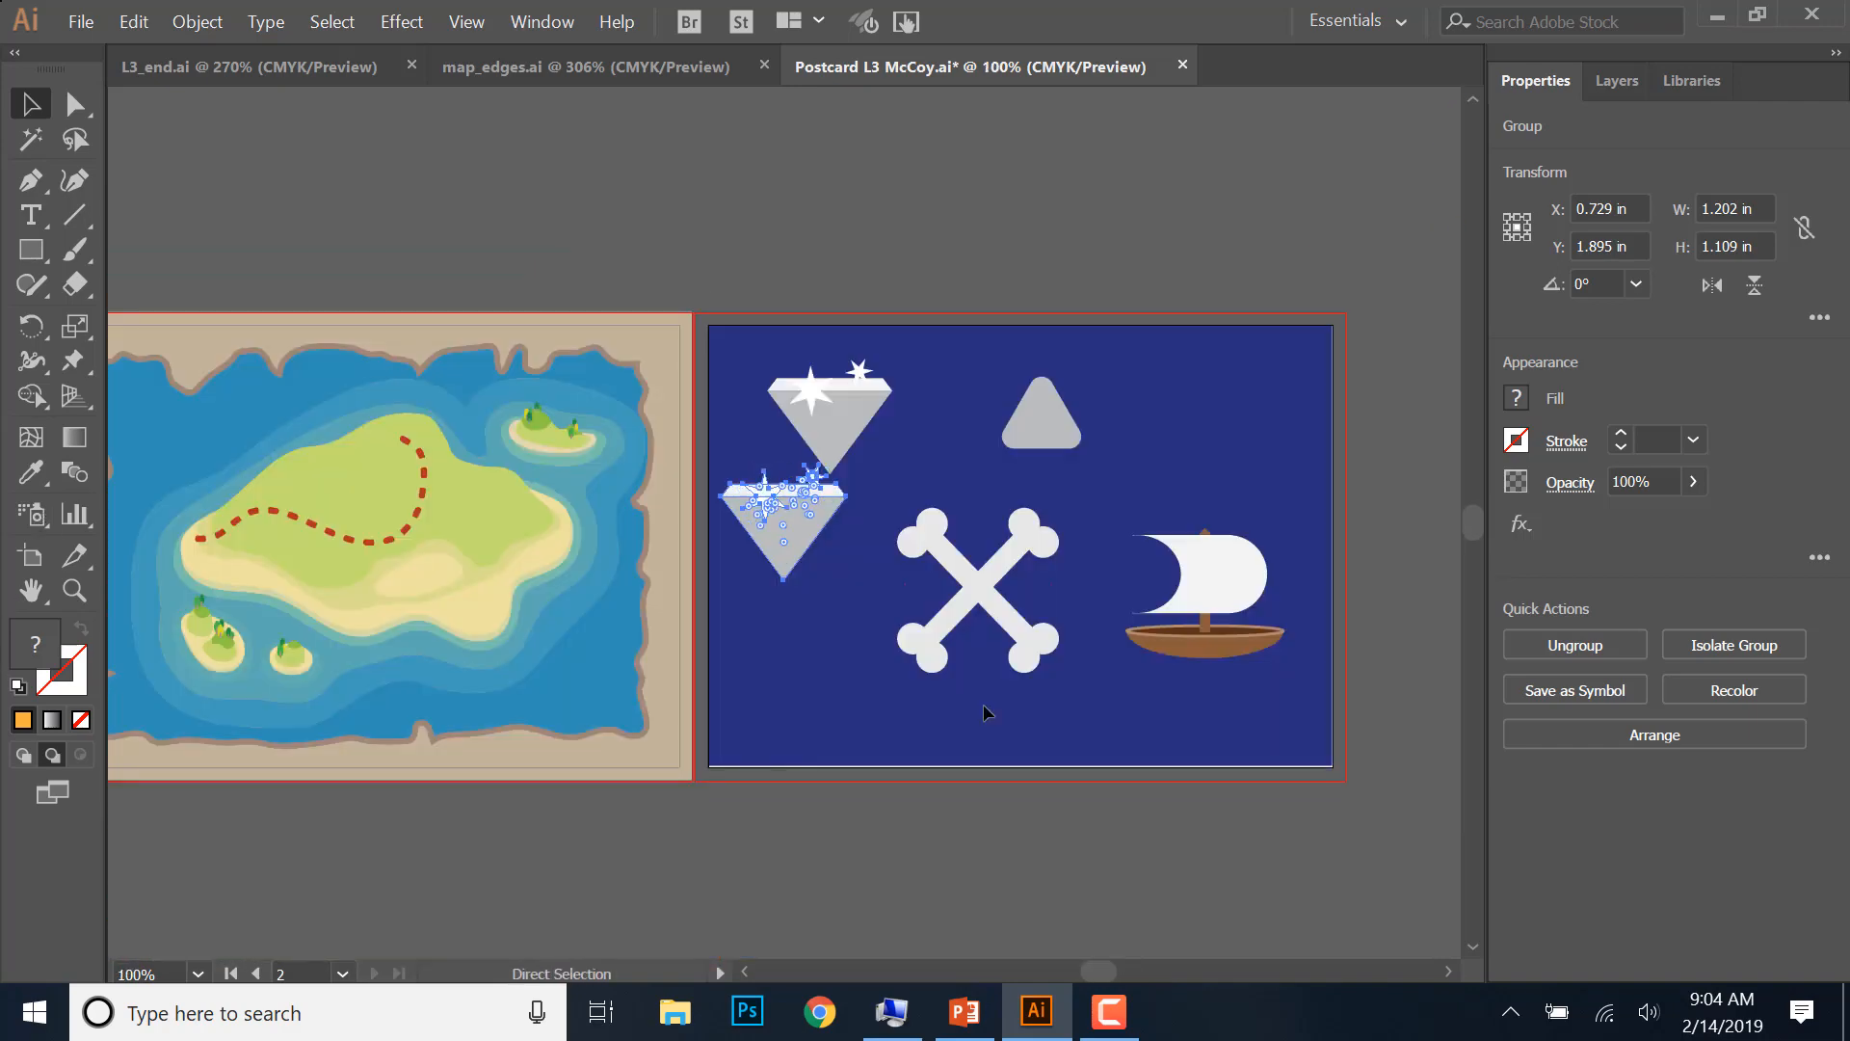
pyautogui.hotkey('ctrl', '-')
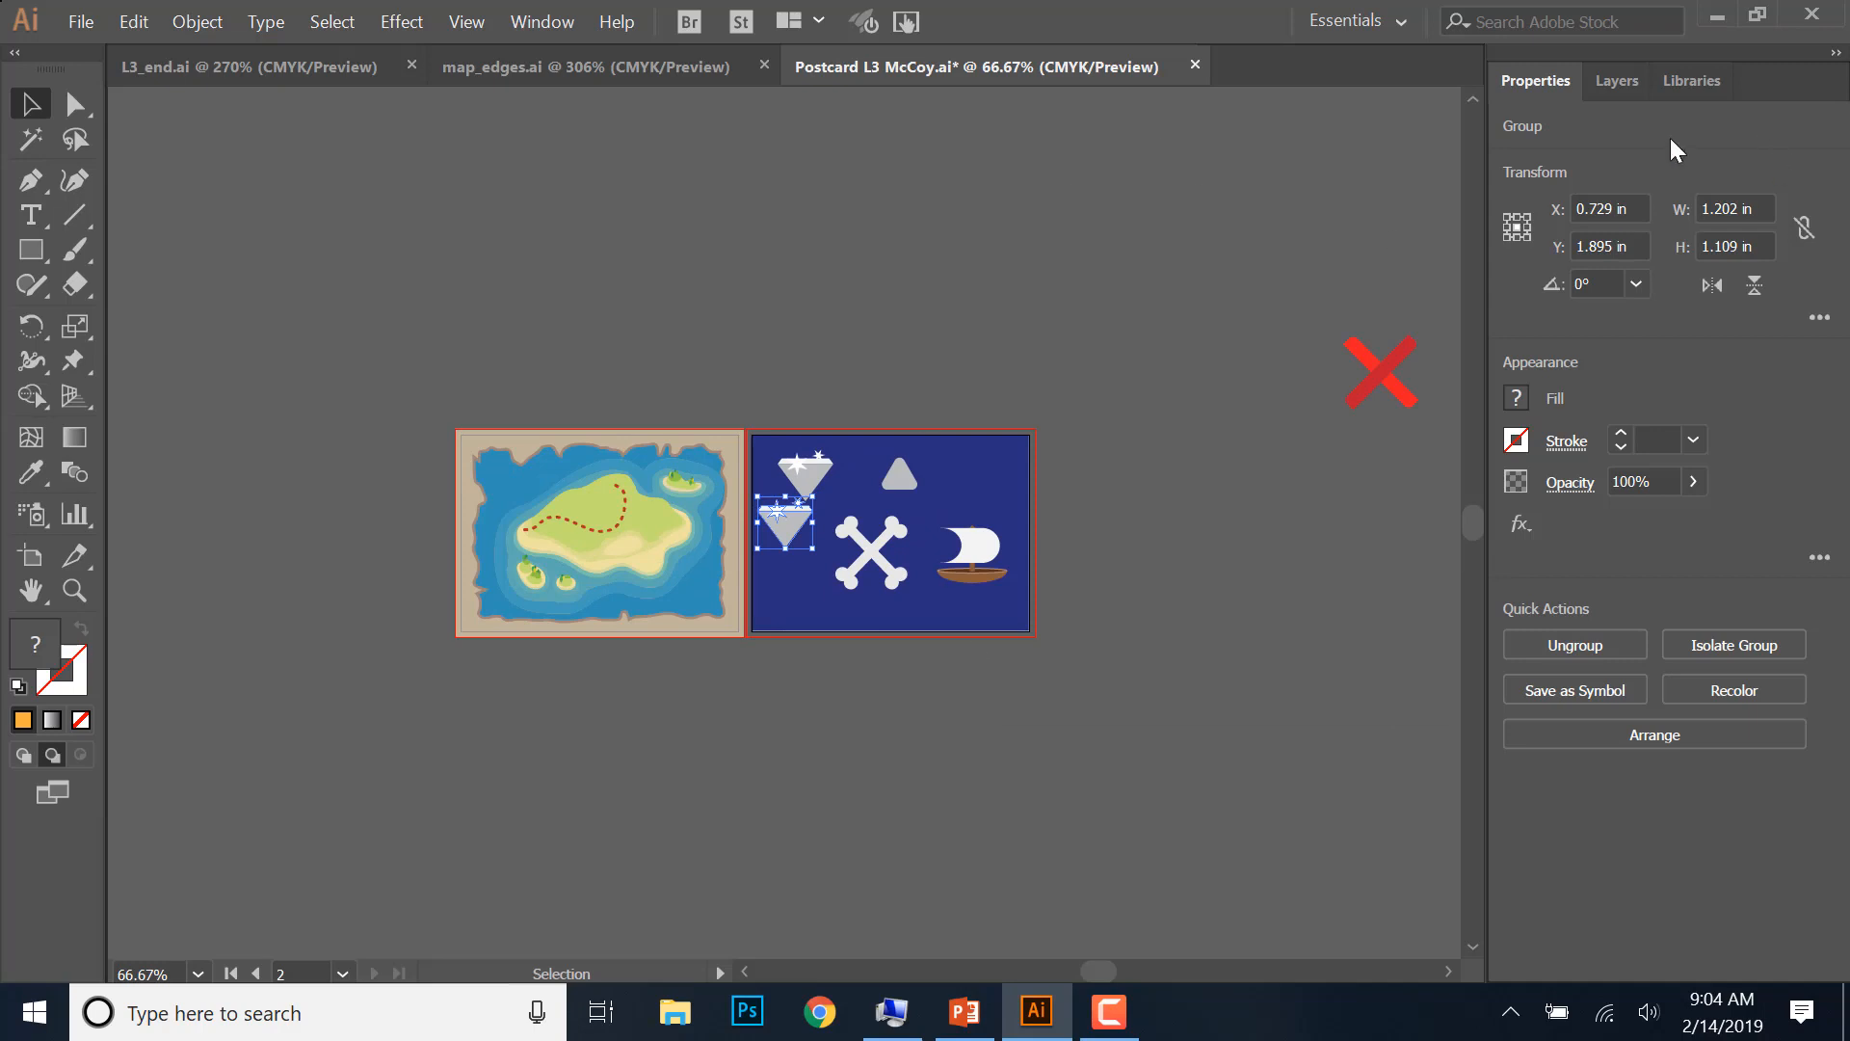
pyautogui.moveTo(1380, 371); pyautogui.dragTo(643, 338)
pyautogui.hotkey('ctrl', '+')
pyautogui.hotkey('ctrl', '+')
pyautogui.hotkey('ctrl', '+')
pyautogui.hotkey('ctrl', '+')
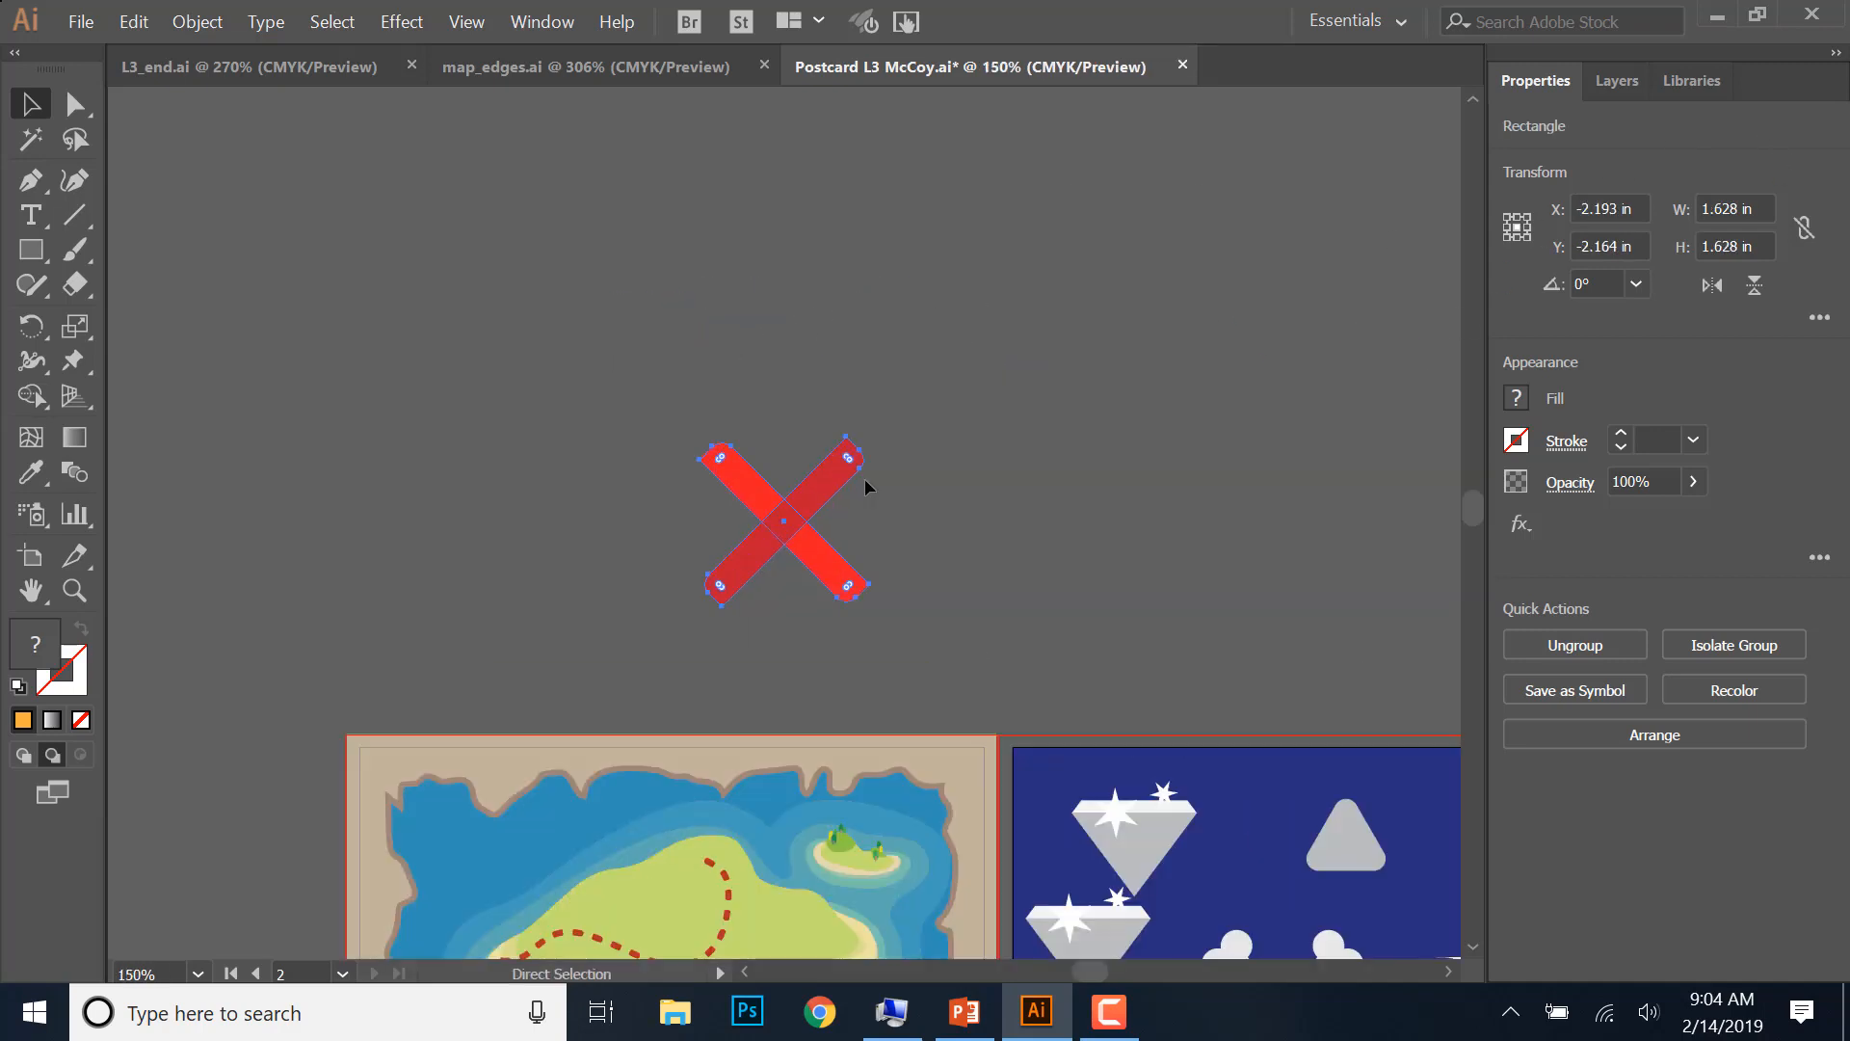
# - Scale the red X group down proportionally to about 0.479 in square and place it at the top of the large island
pyautogui.press('v')
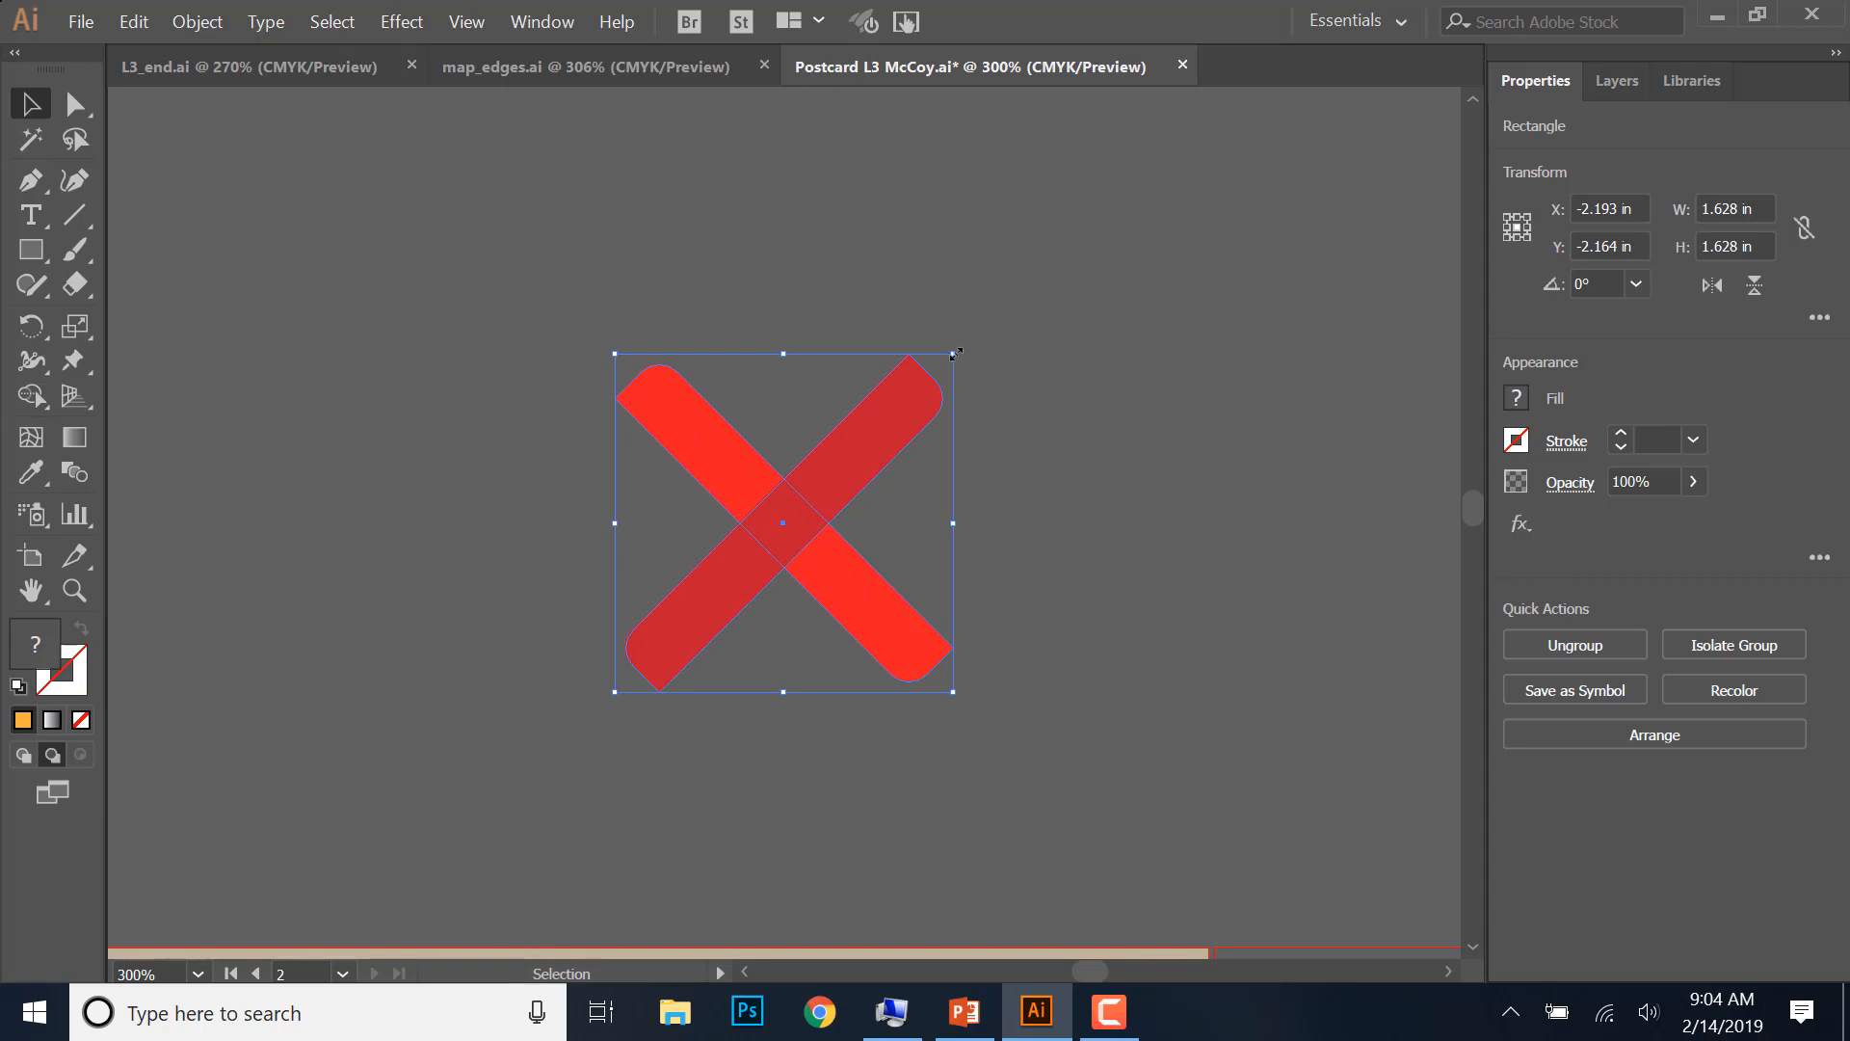
pyautogui.moveTo(955, 353); pyautogui.dragTo(716, 524)
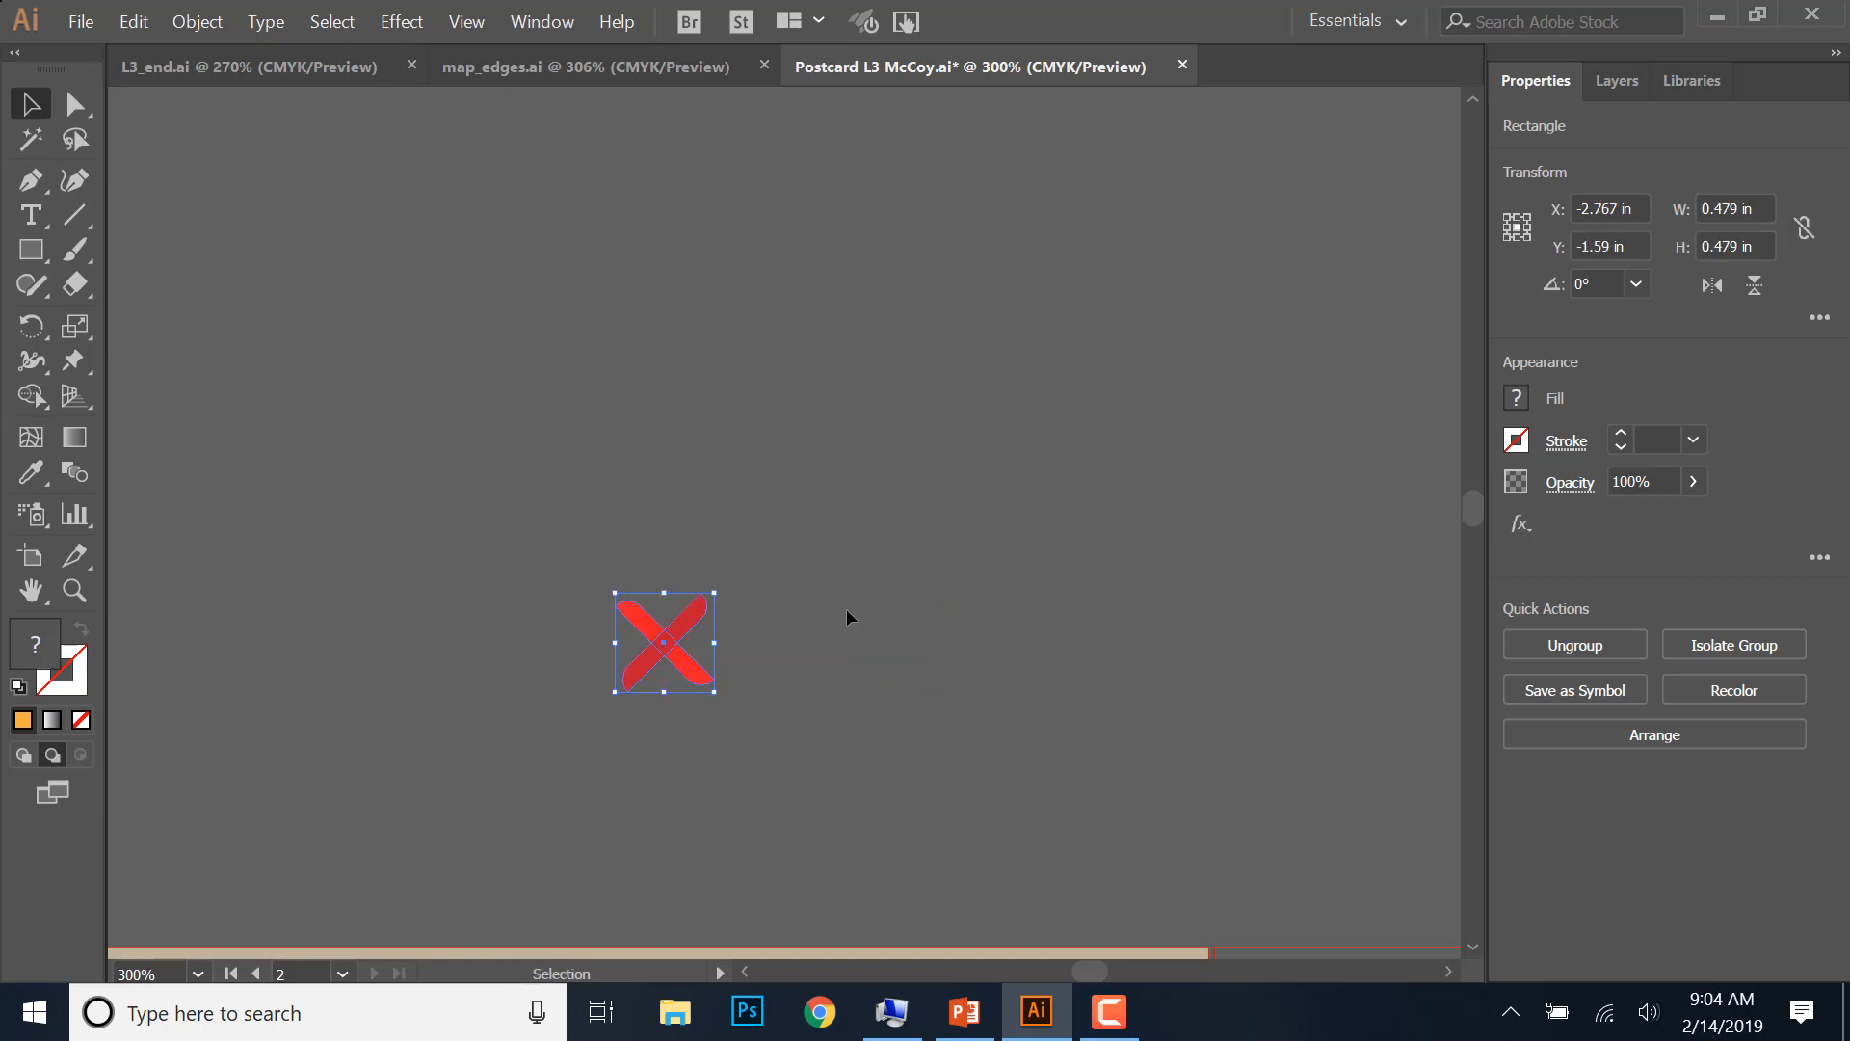
pyautogui.click(794, 595)
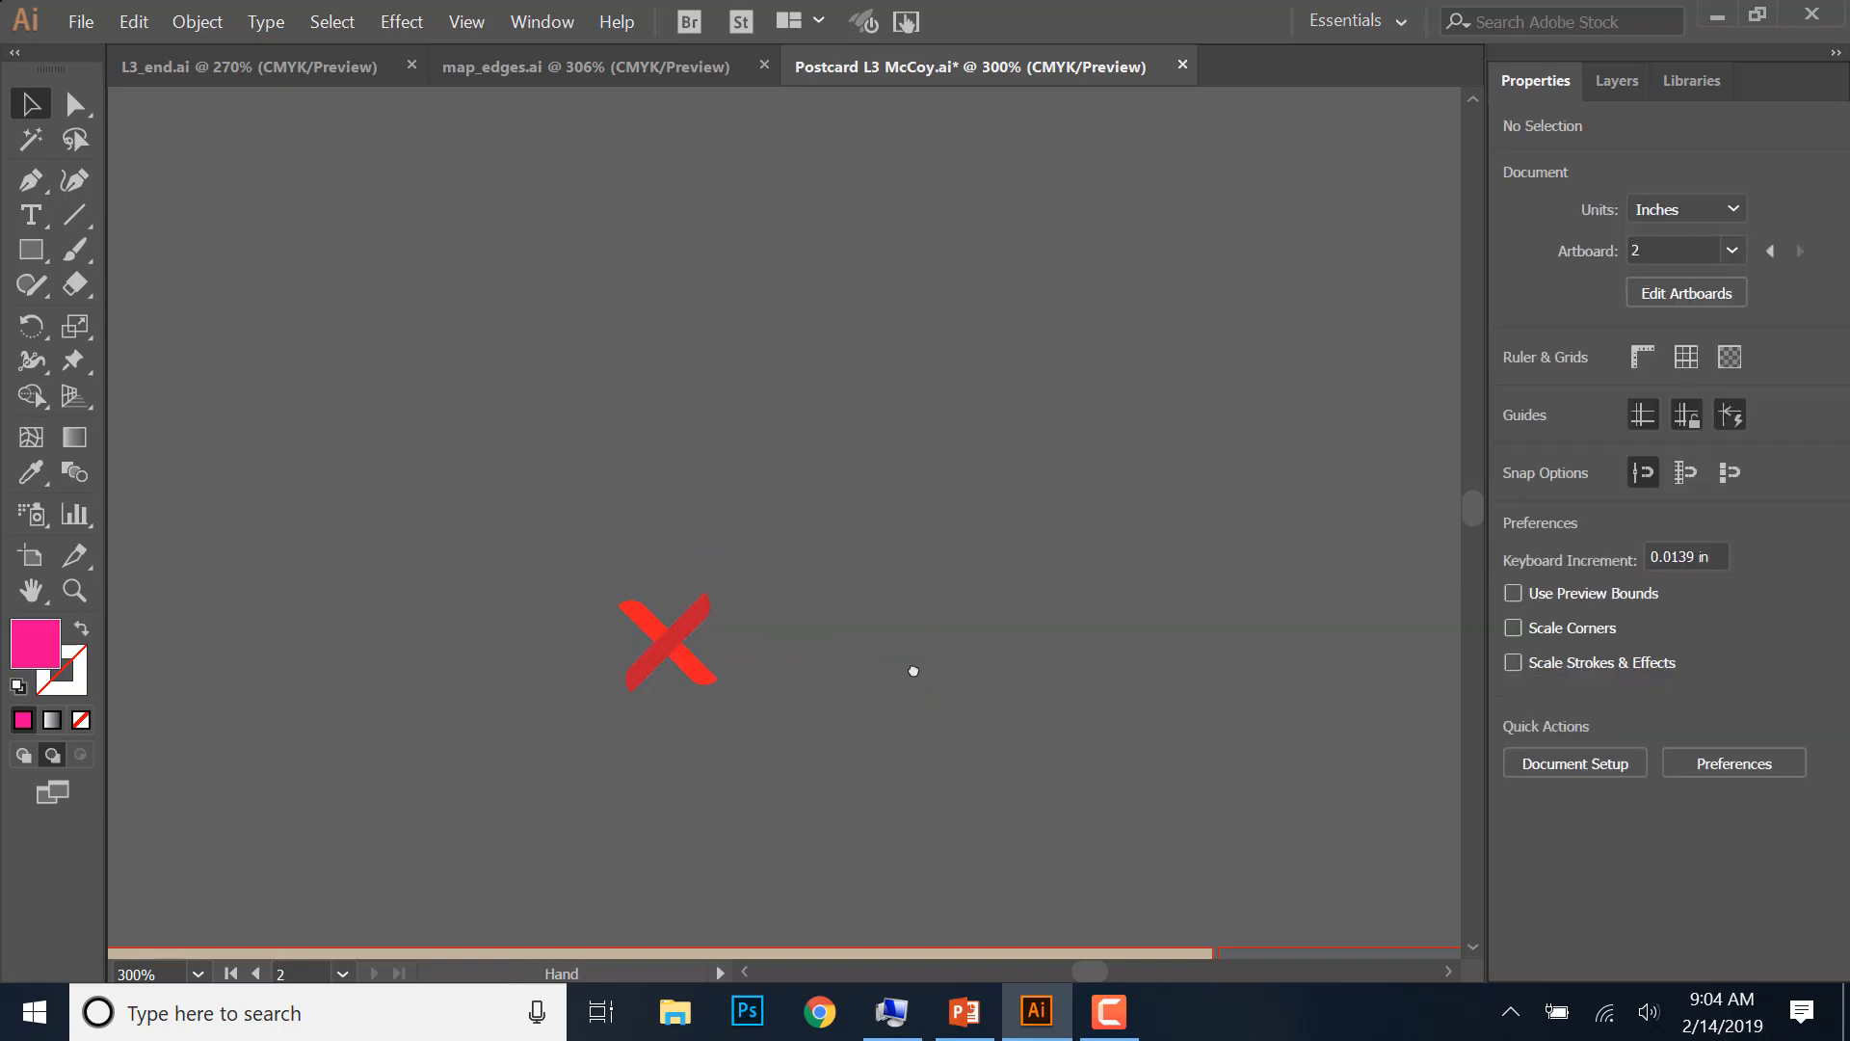
pyautogui.moveTo(914, 670); pyautogui.dragTo(703, 708)
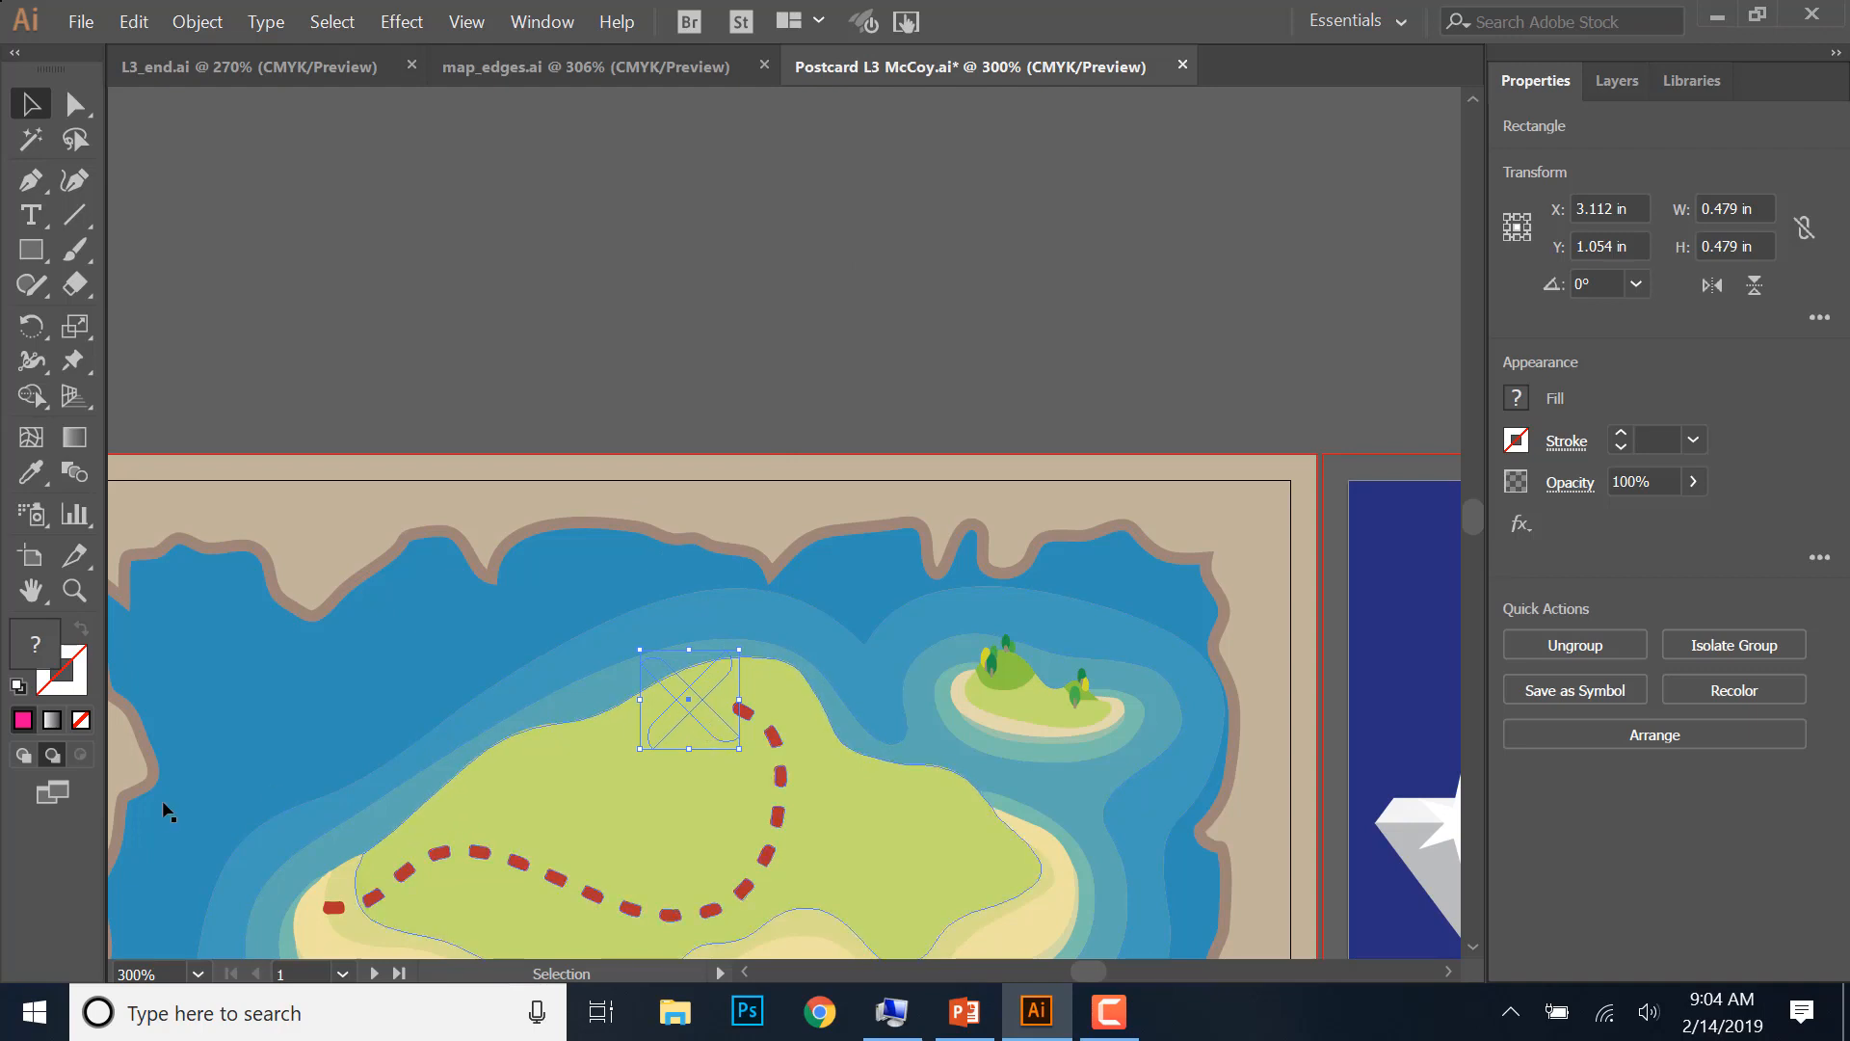
# - Bring the red X group to the front of the stacking order and display the layer list
pyautogui.rightClick(691, 712)
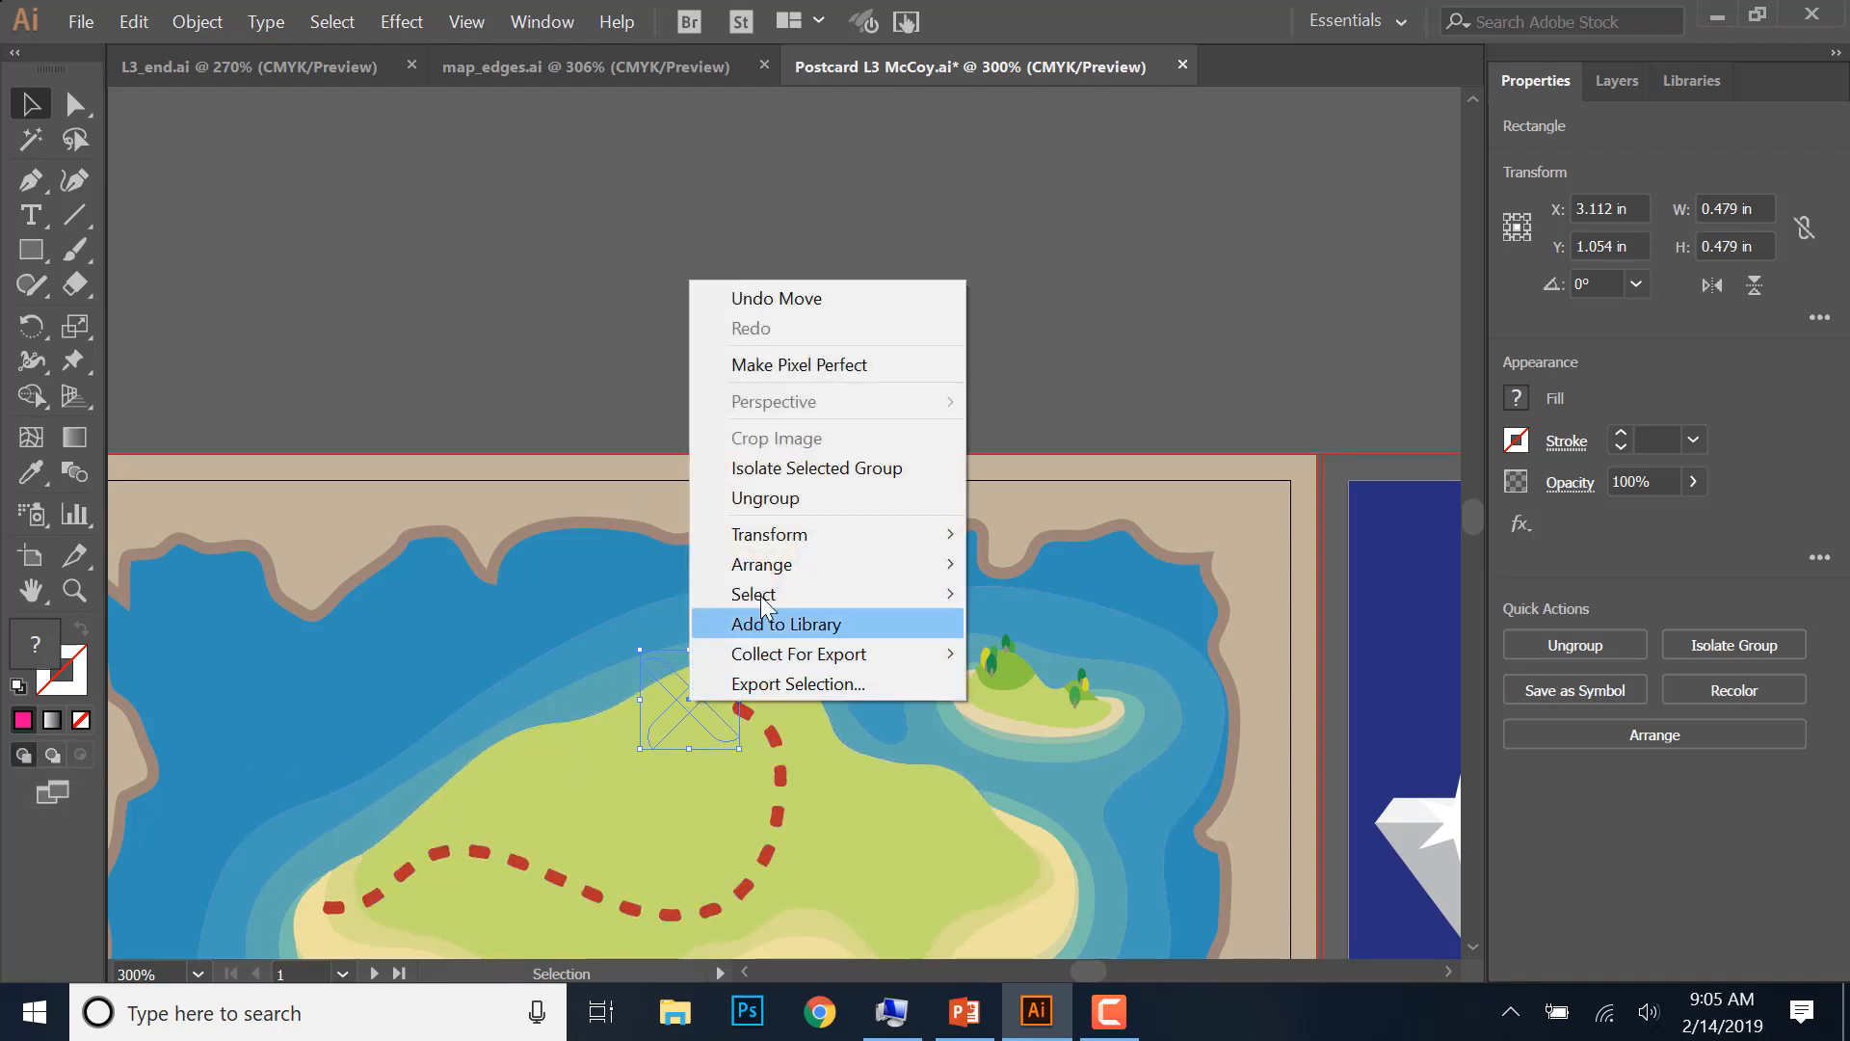
pyautogui.moveTo(787, 571)
pyautogui.click(1015, 566)
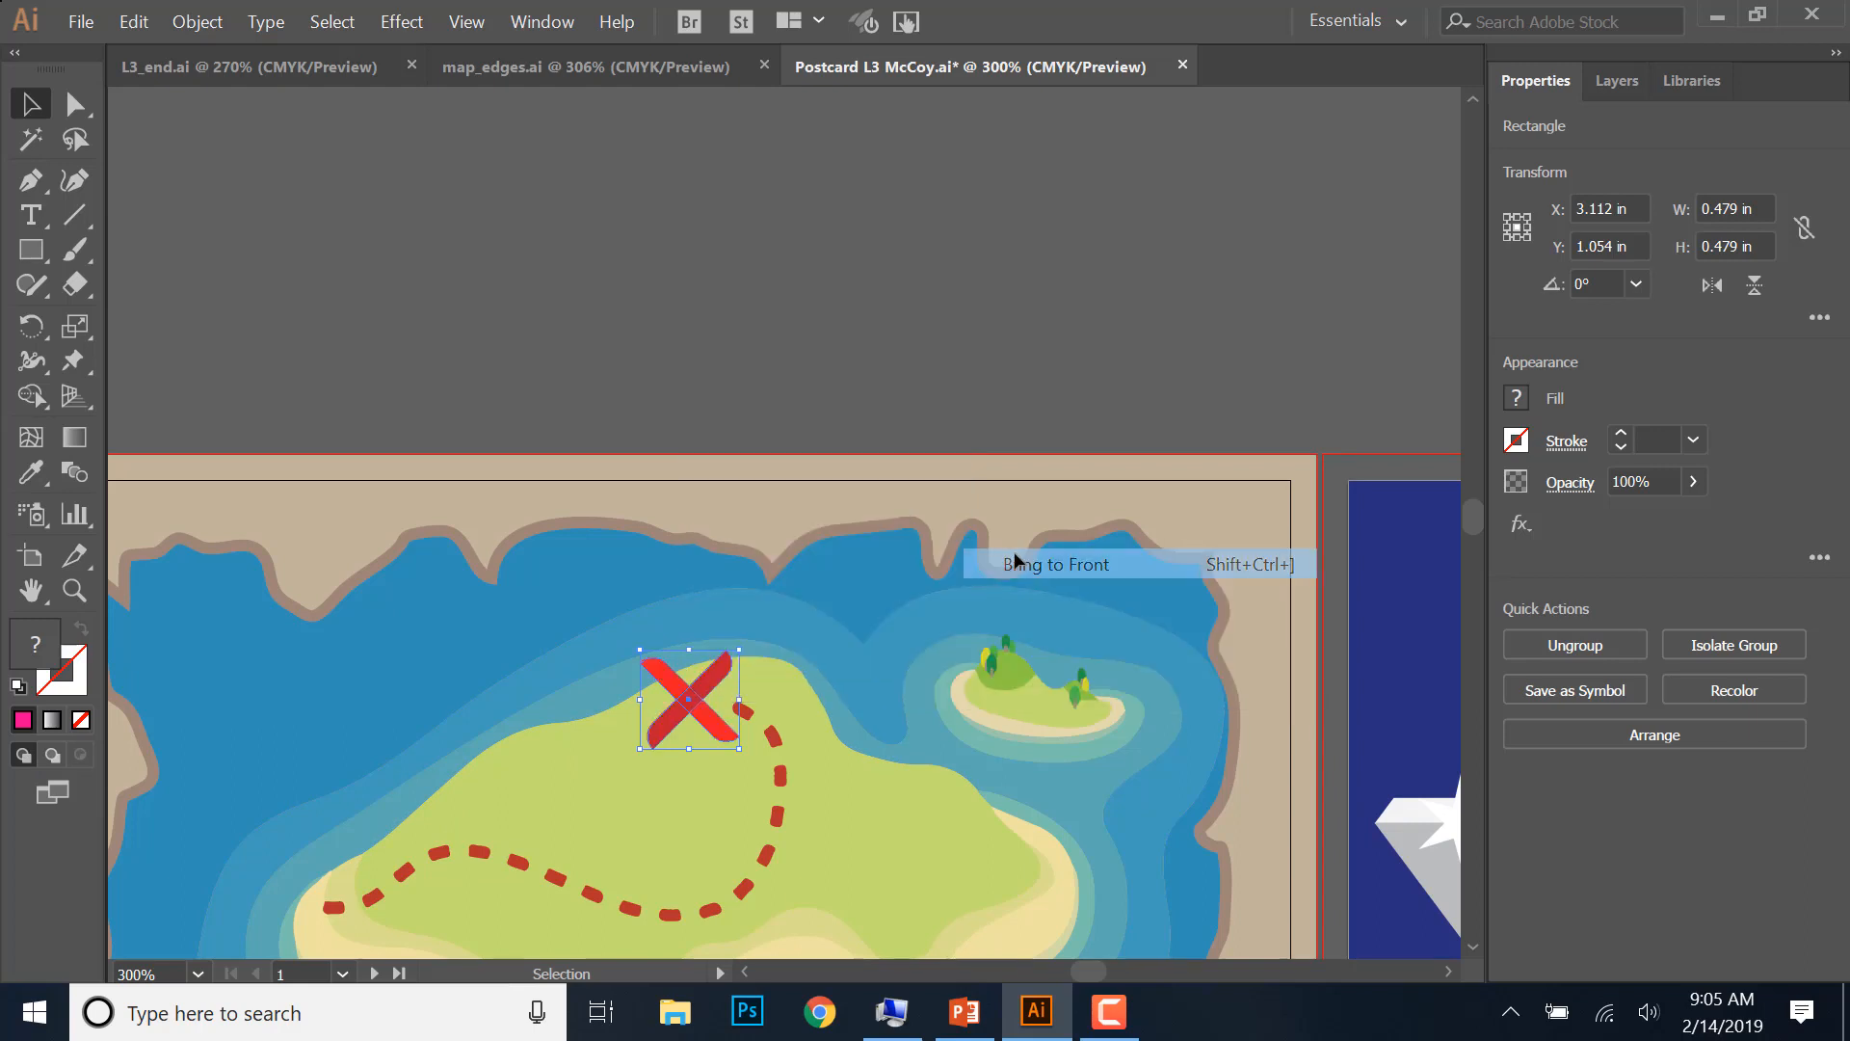
pyautogui.click(1616, 83)
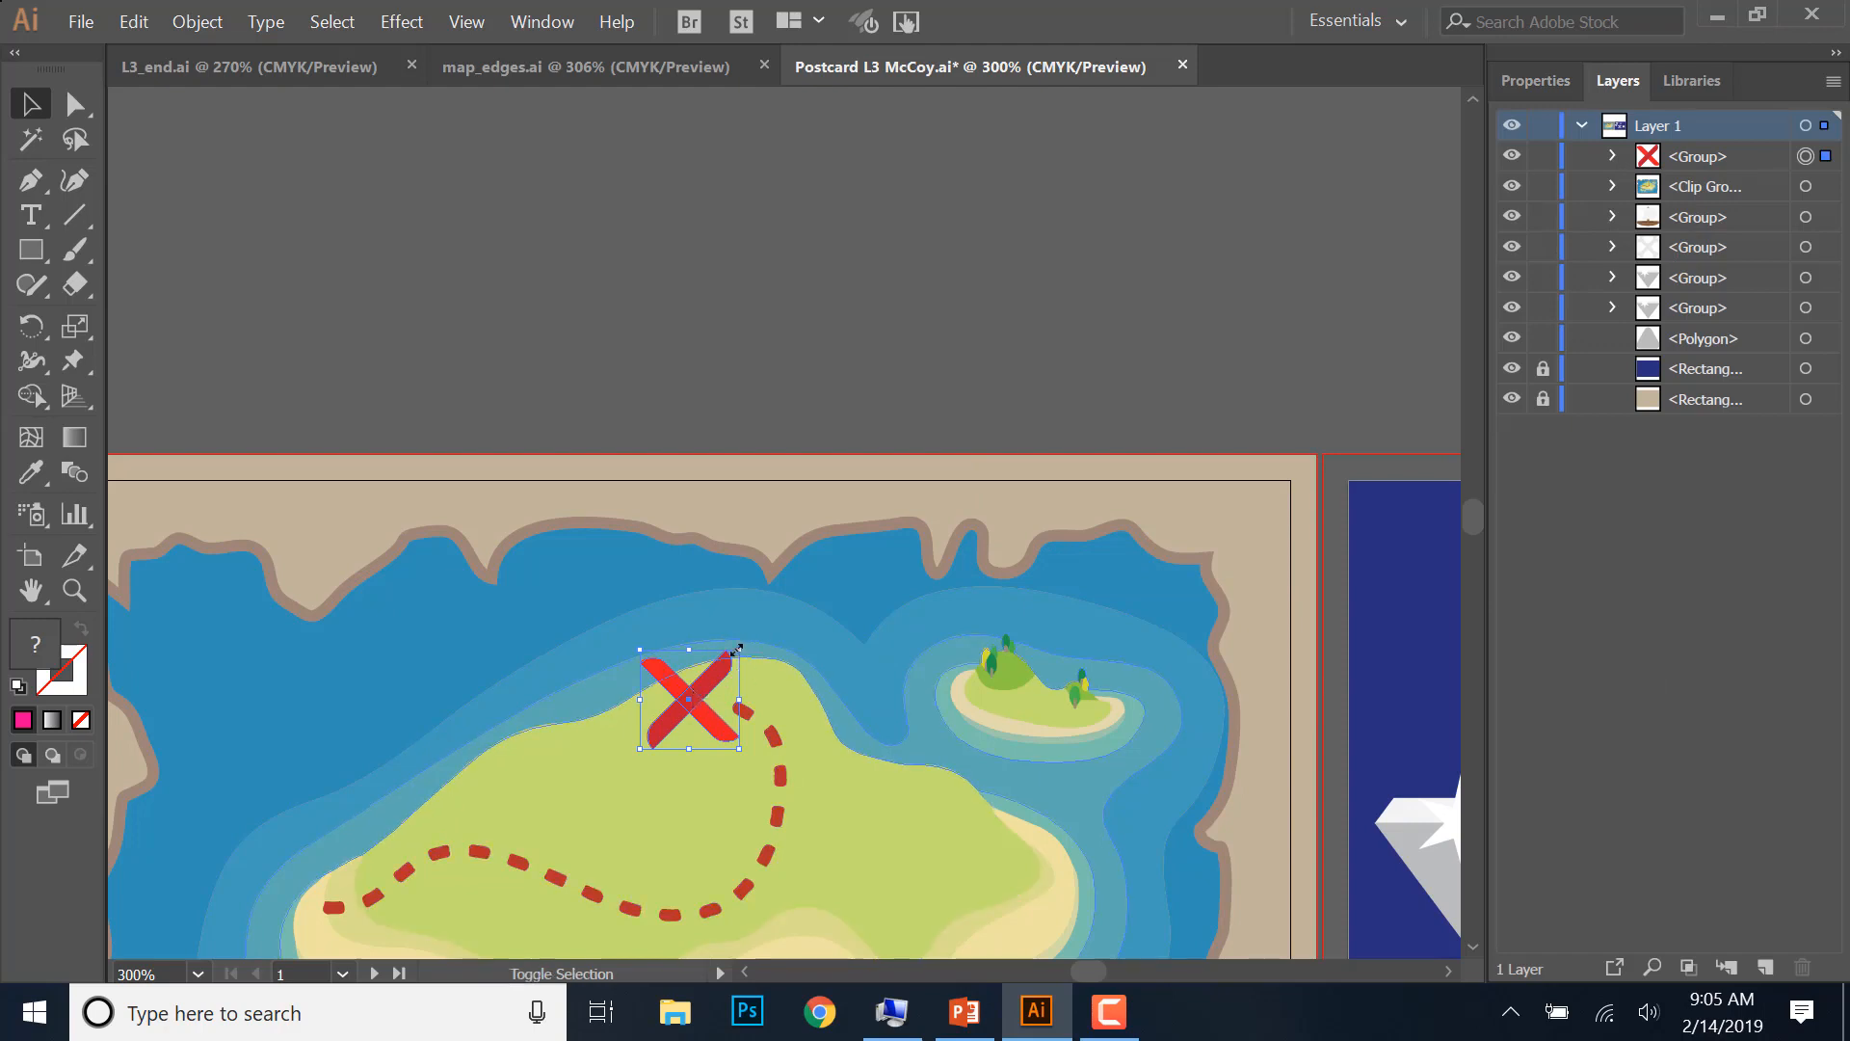
# - Shrink the red X further to match L3_end.ai and position it at the upper end of the dashed trail
pyautogui.moveTo(736, 651); pyautogui.dragTo(724, 648)
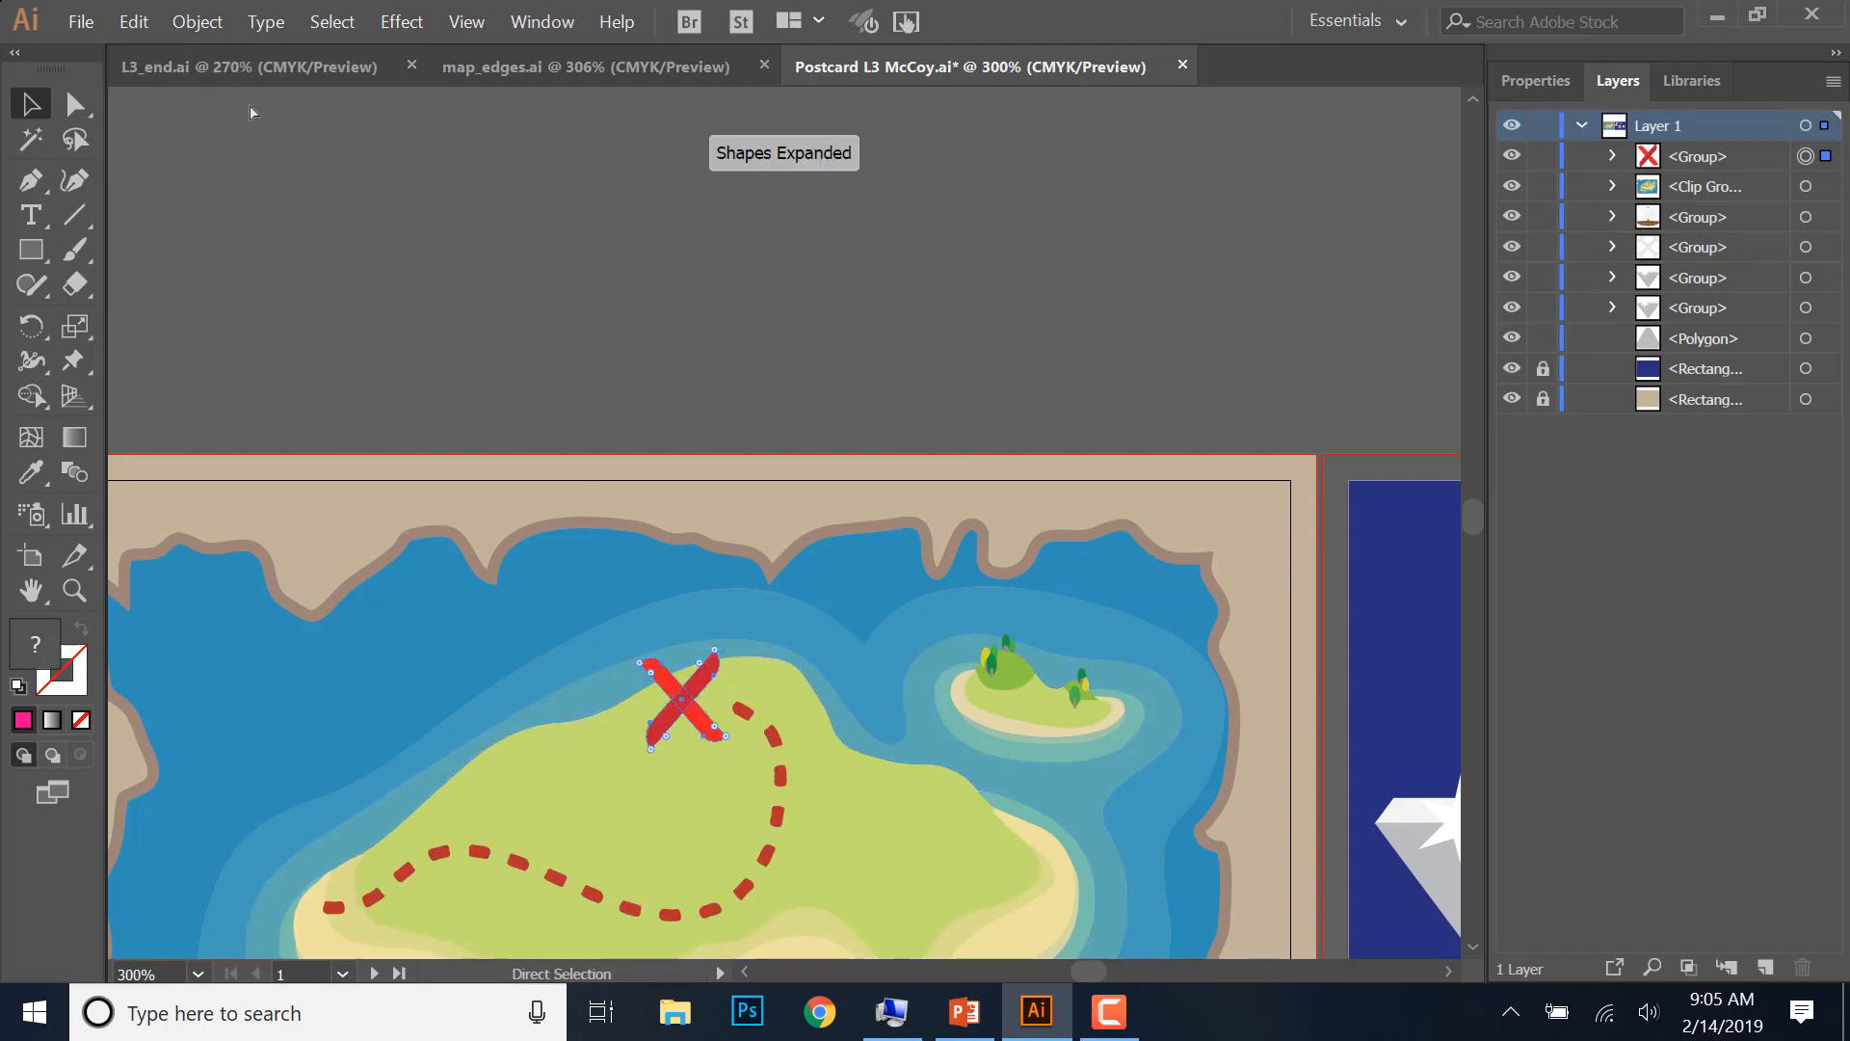
pyautogui.press('v')
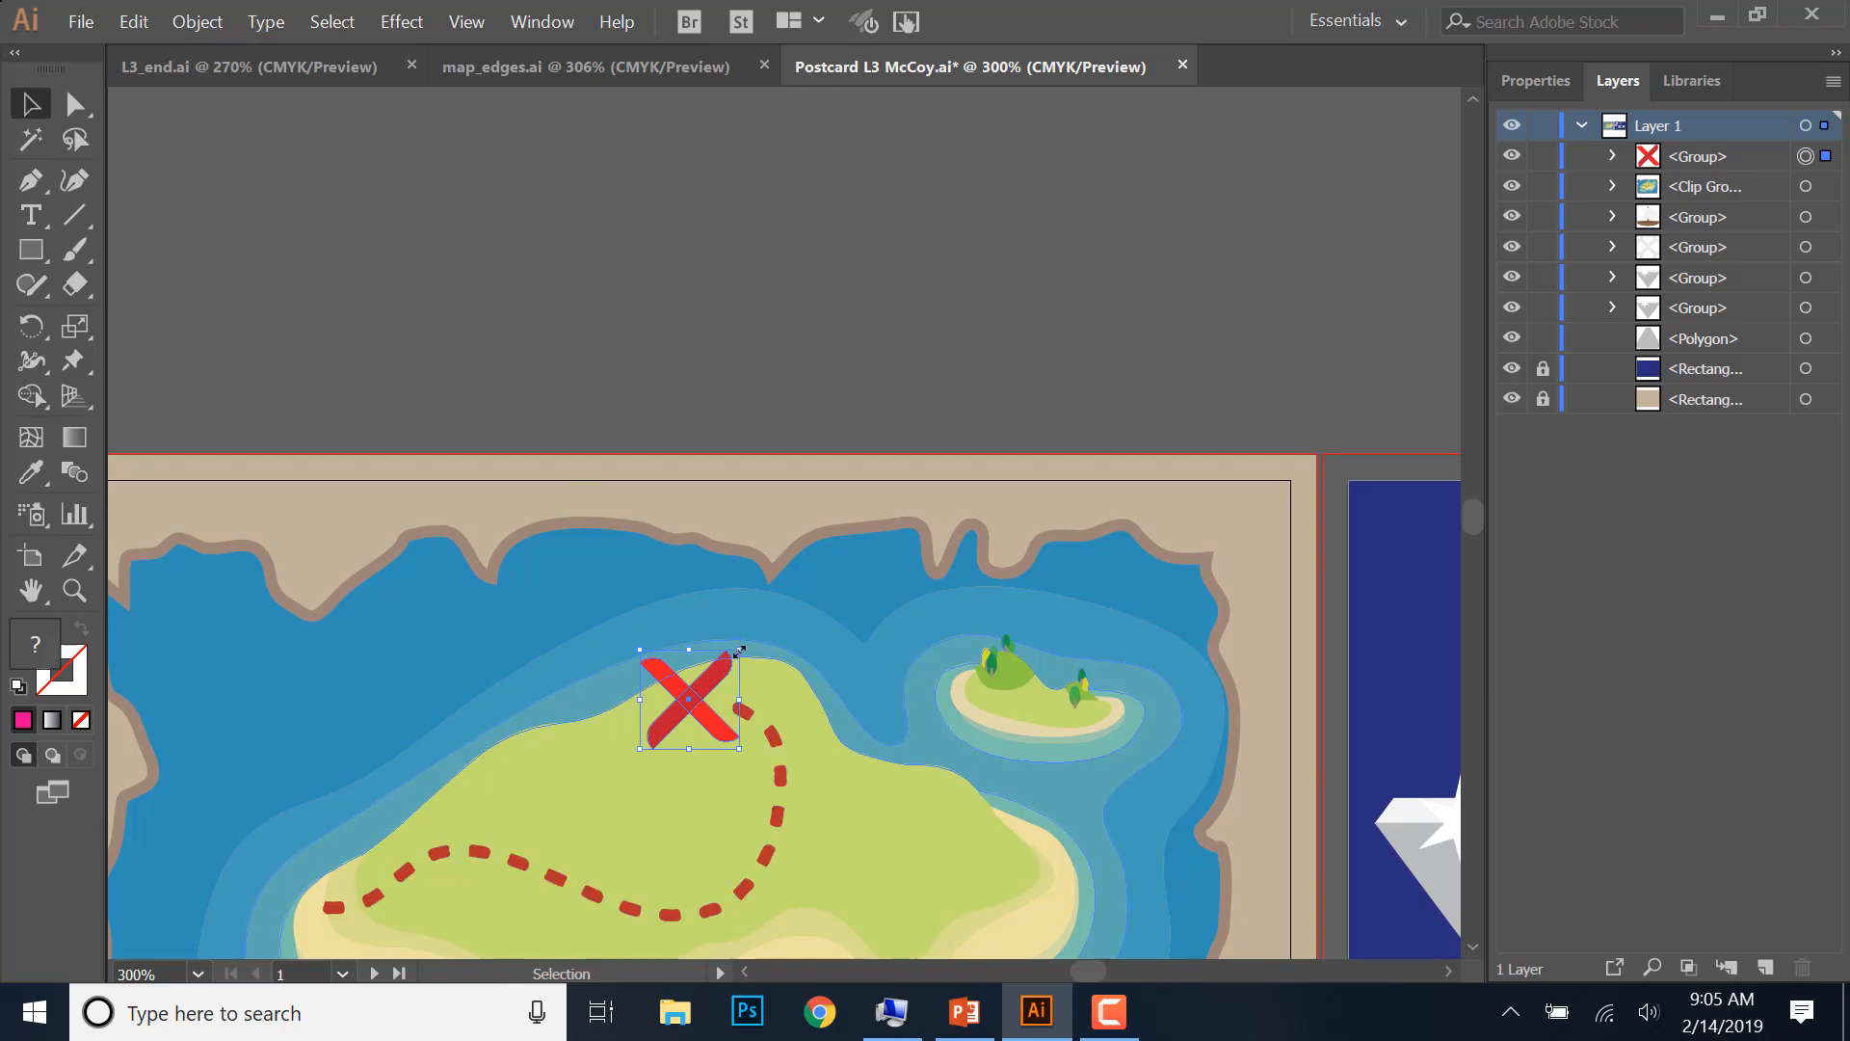
pyautogui.moveTo(739, 651); pyautogui.dragTo(723, 665)
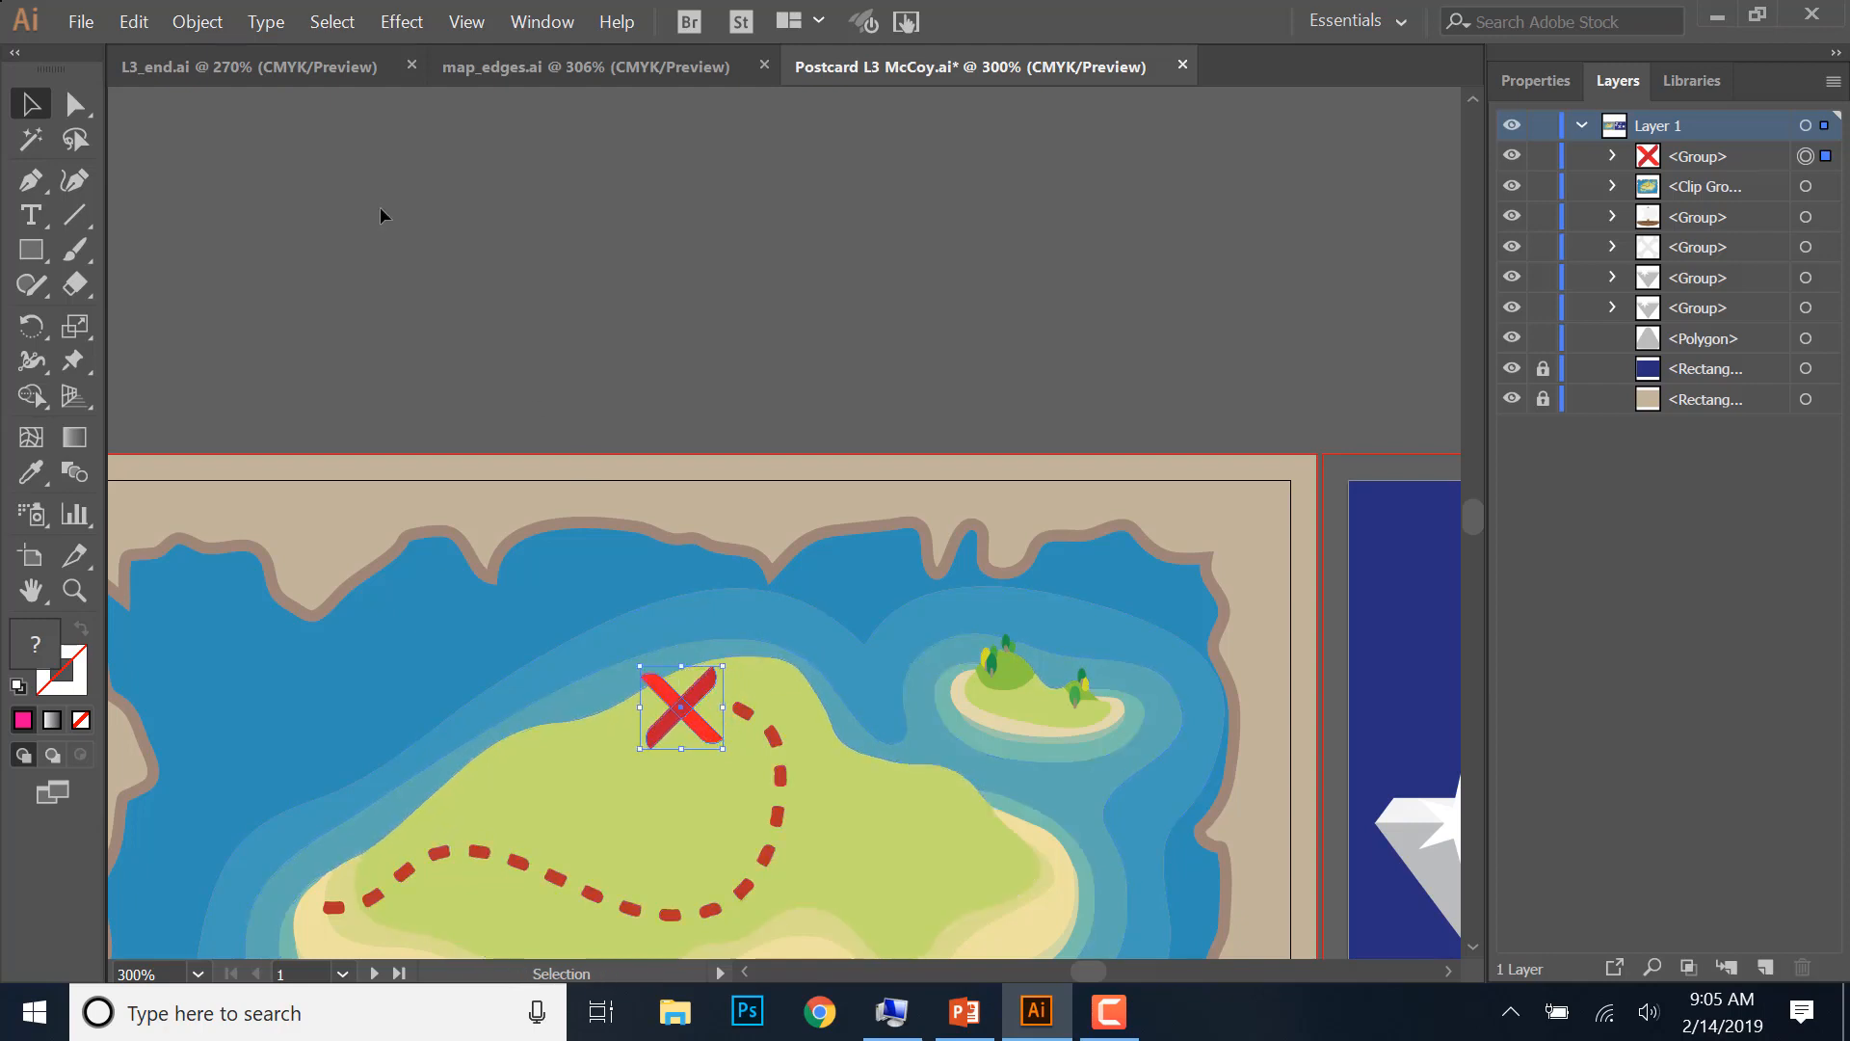
pyautogui.click(253, 77)
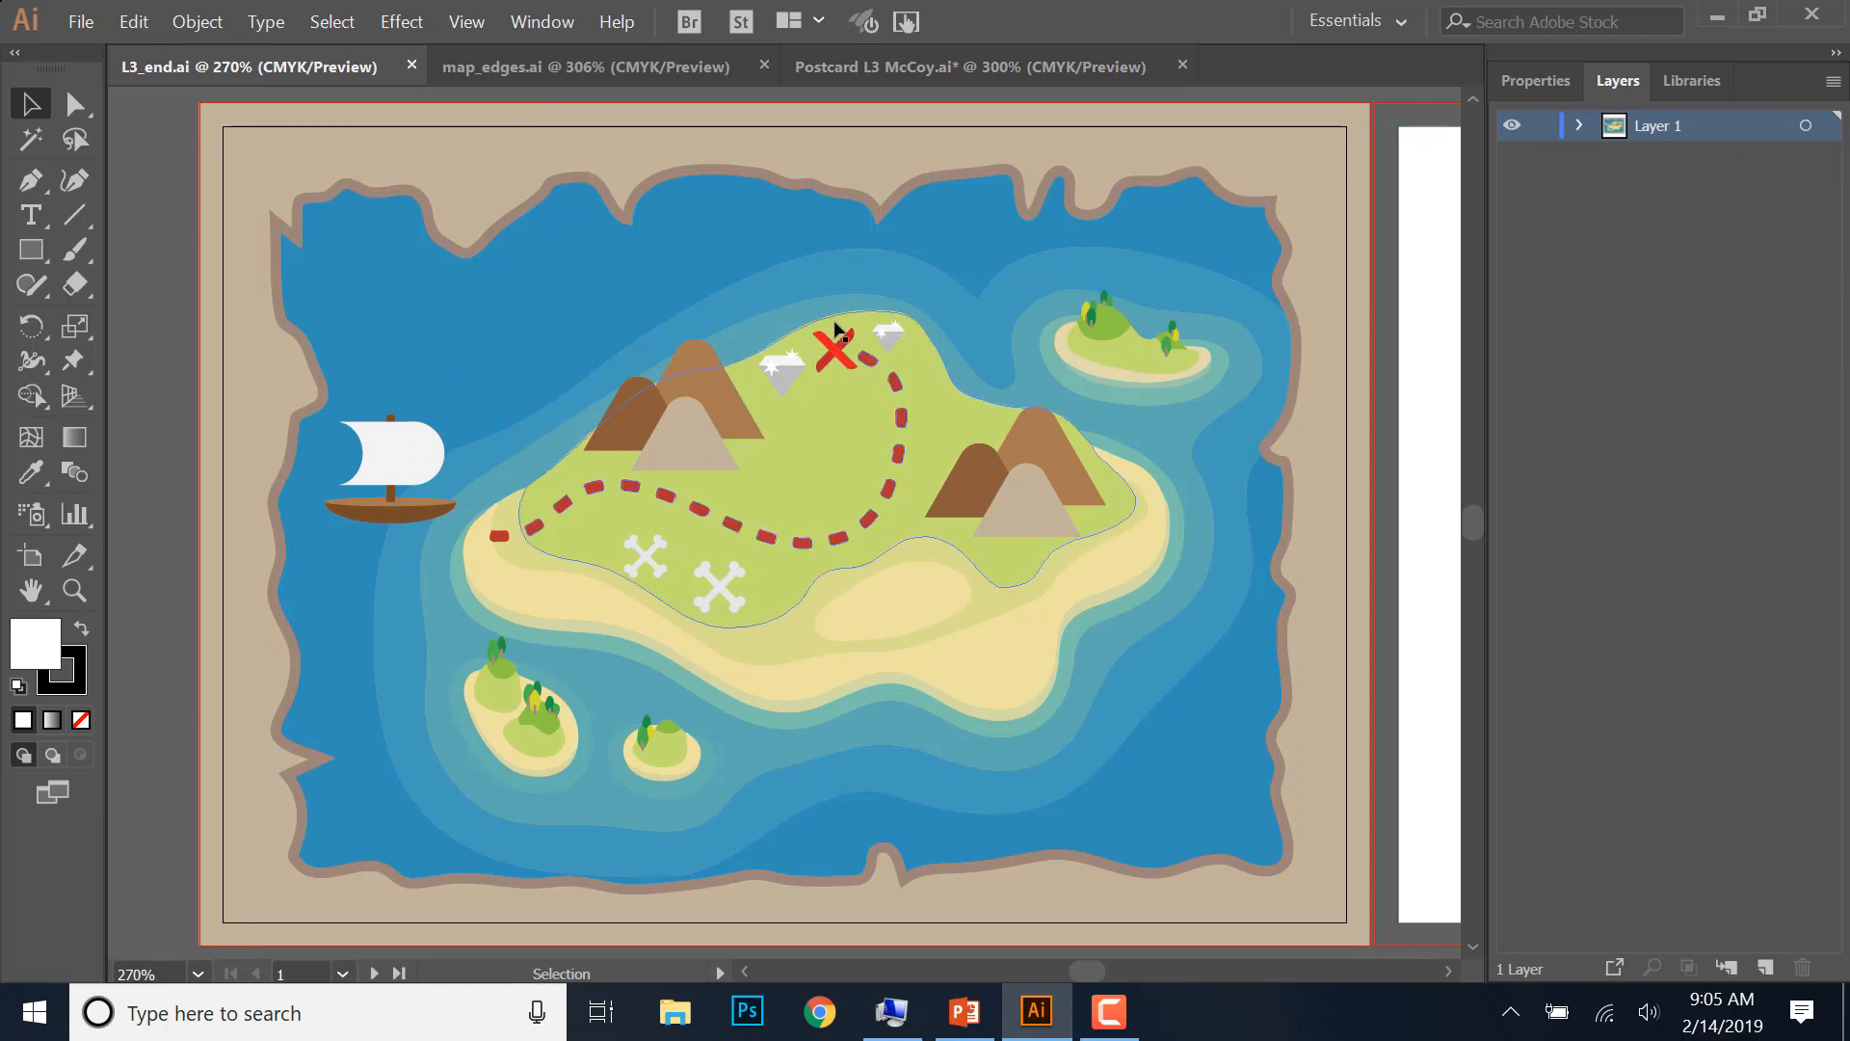
pyautogui.click(793, 64)
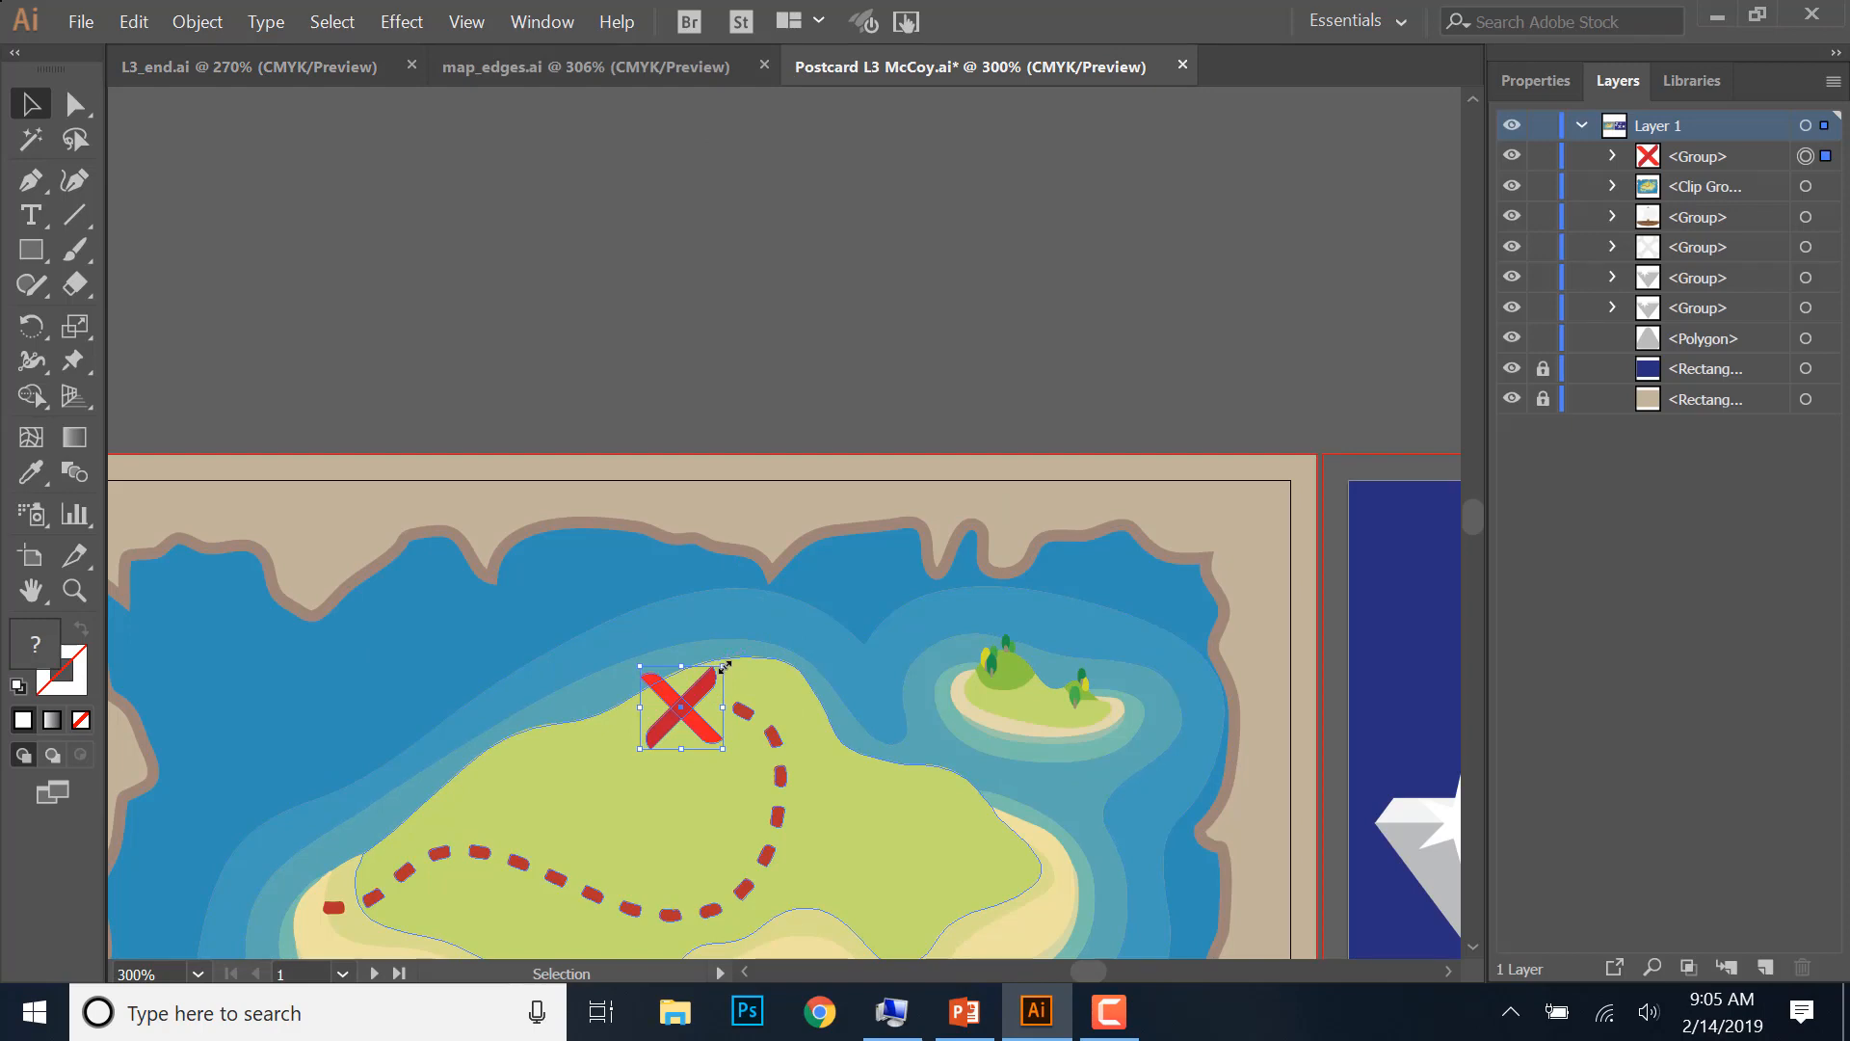
pyautogui.moveTo(725, 665); pyautogui.dragTo(708, 713)
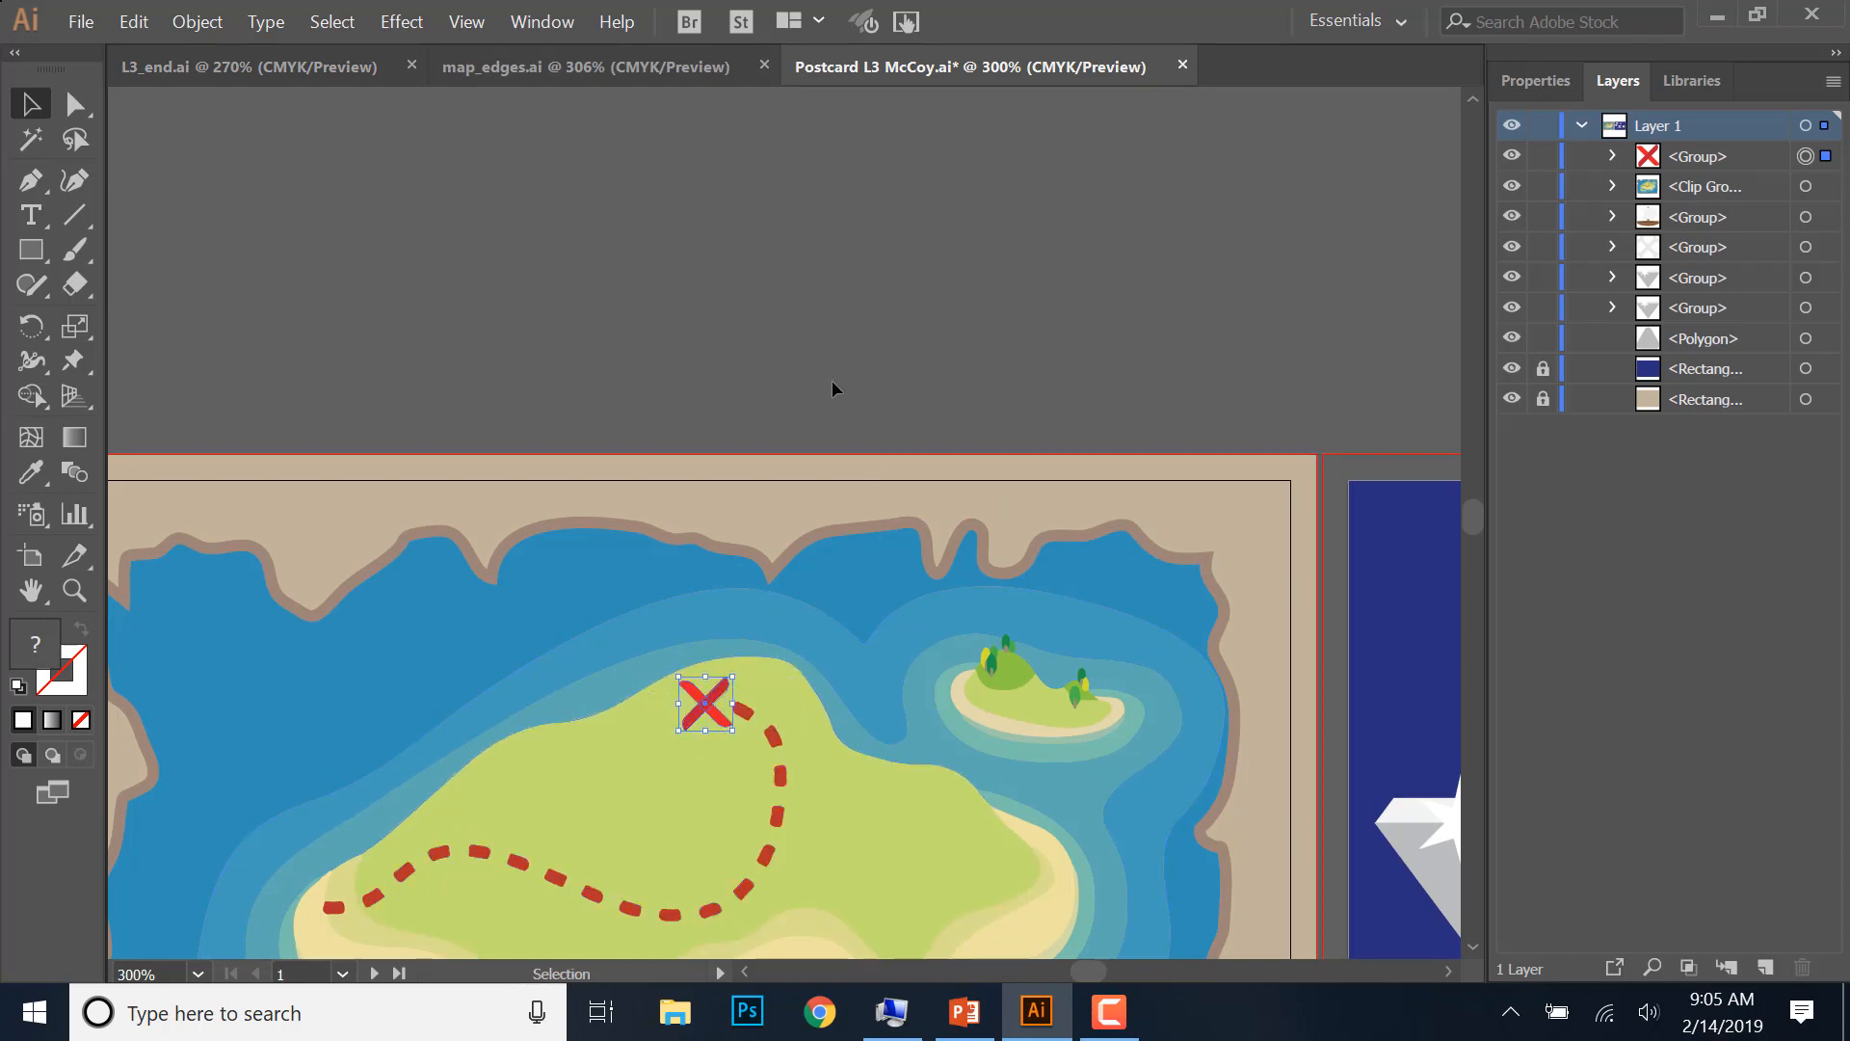
pyautogui.click(869, 341)
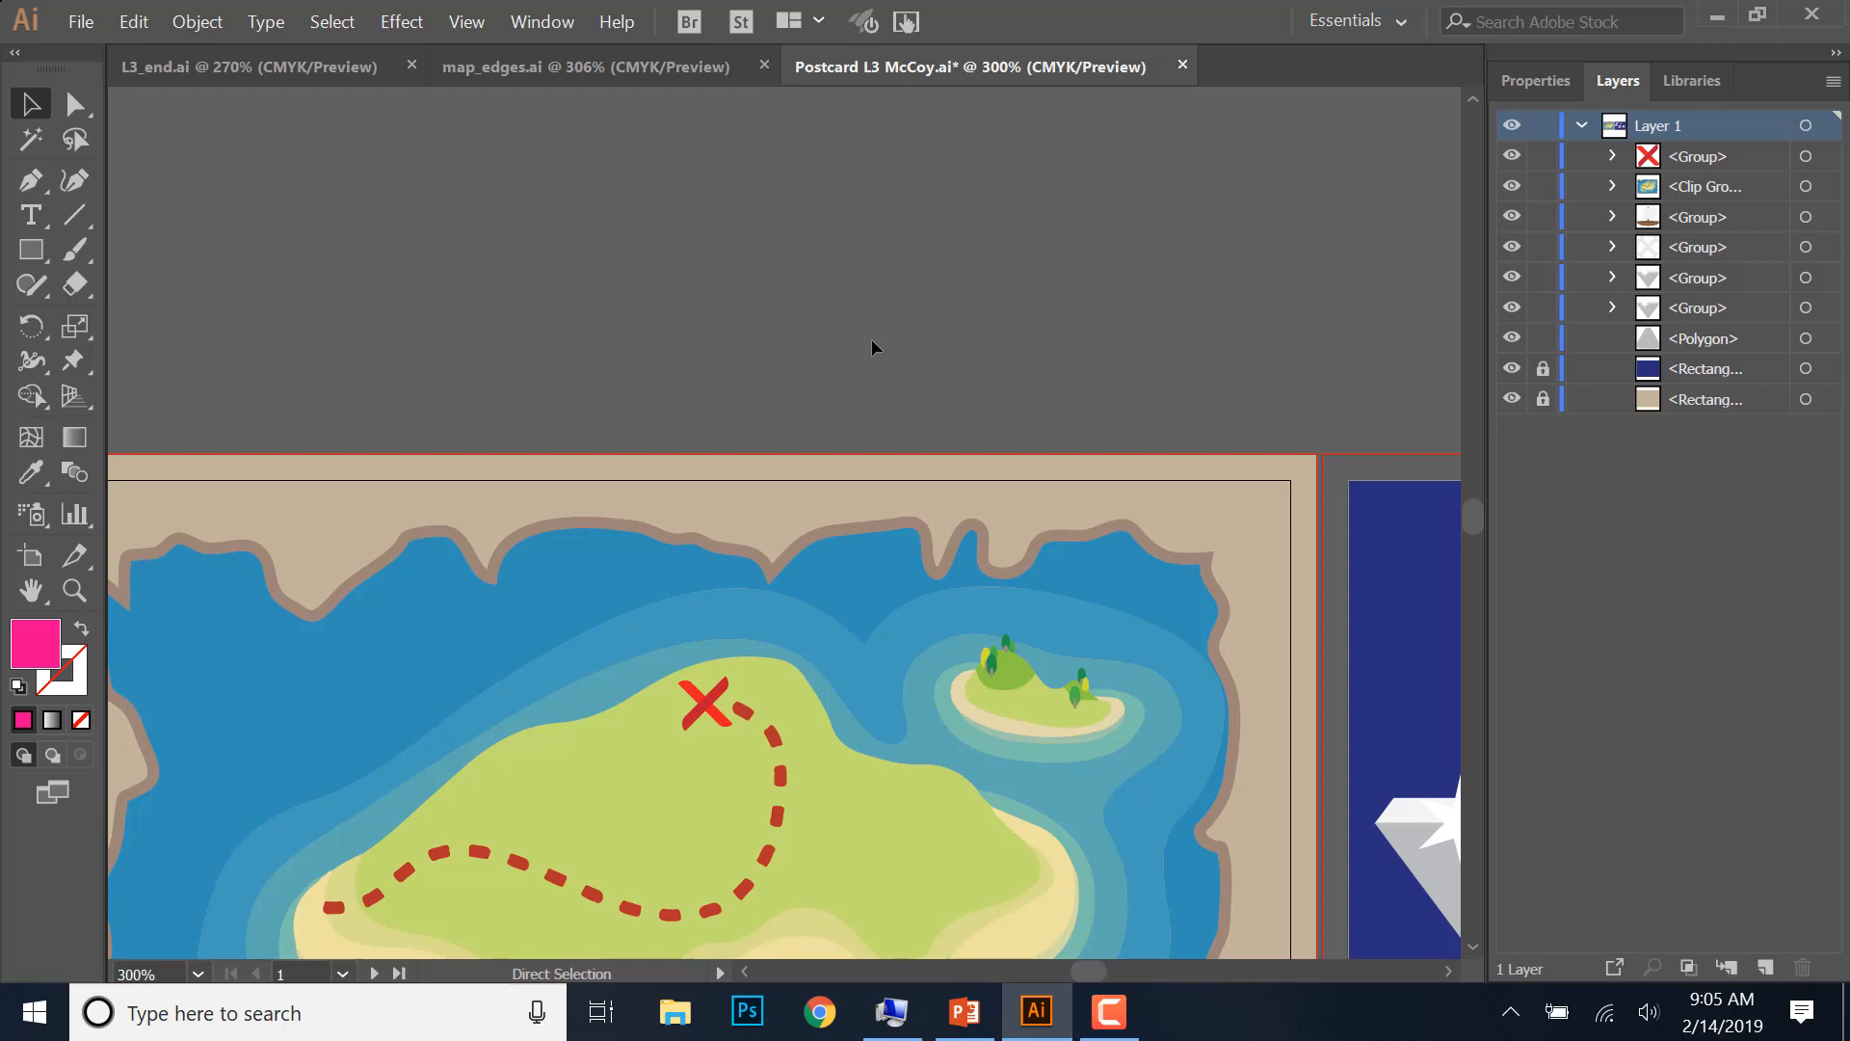
# - Move the upper diamond from the second artboard to the island's peak beside the red X, scaling it down as in L3_end.ai
pyautogui.hotkey('ctrl', '-')
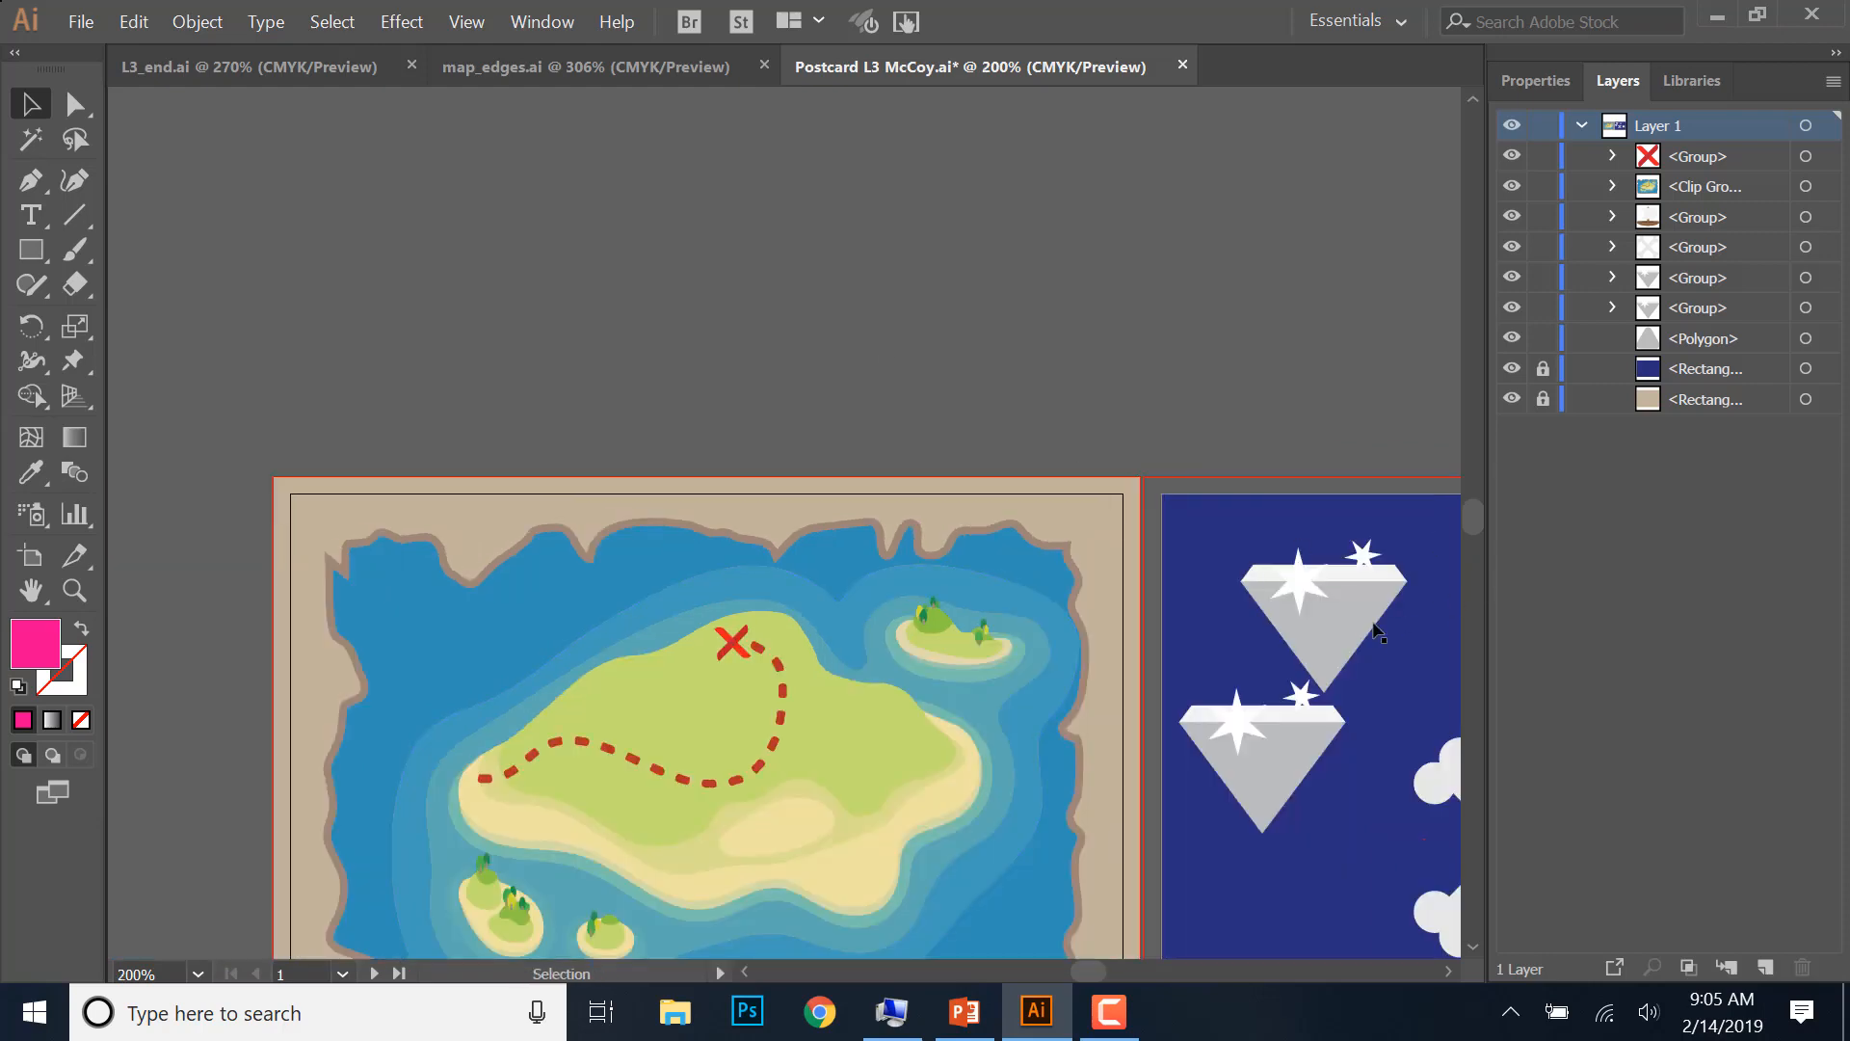
pyautogui.moveTo(1378, 634); pyautogui.dragTo(920, 296)
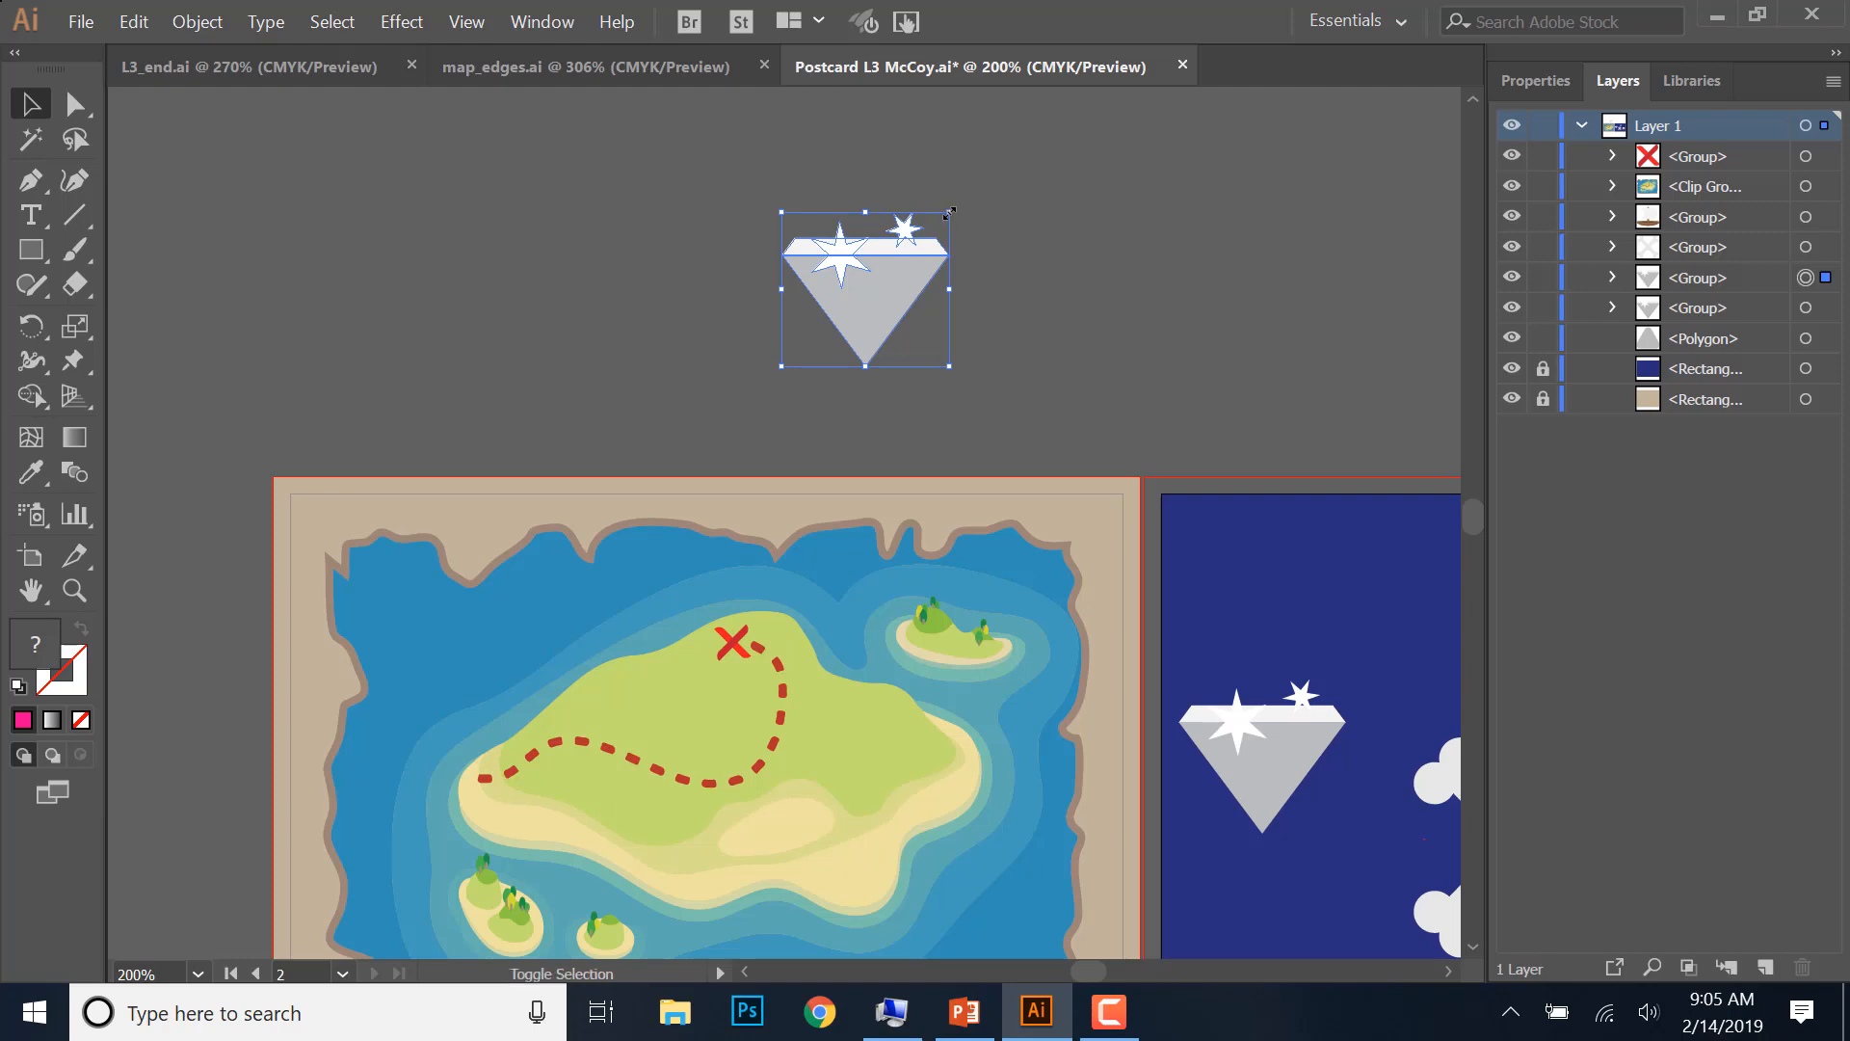
pyautogui.moveTo(950, 212); pyautogui.dragTo(773, 587)
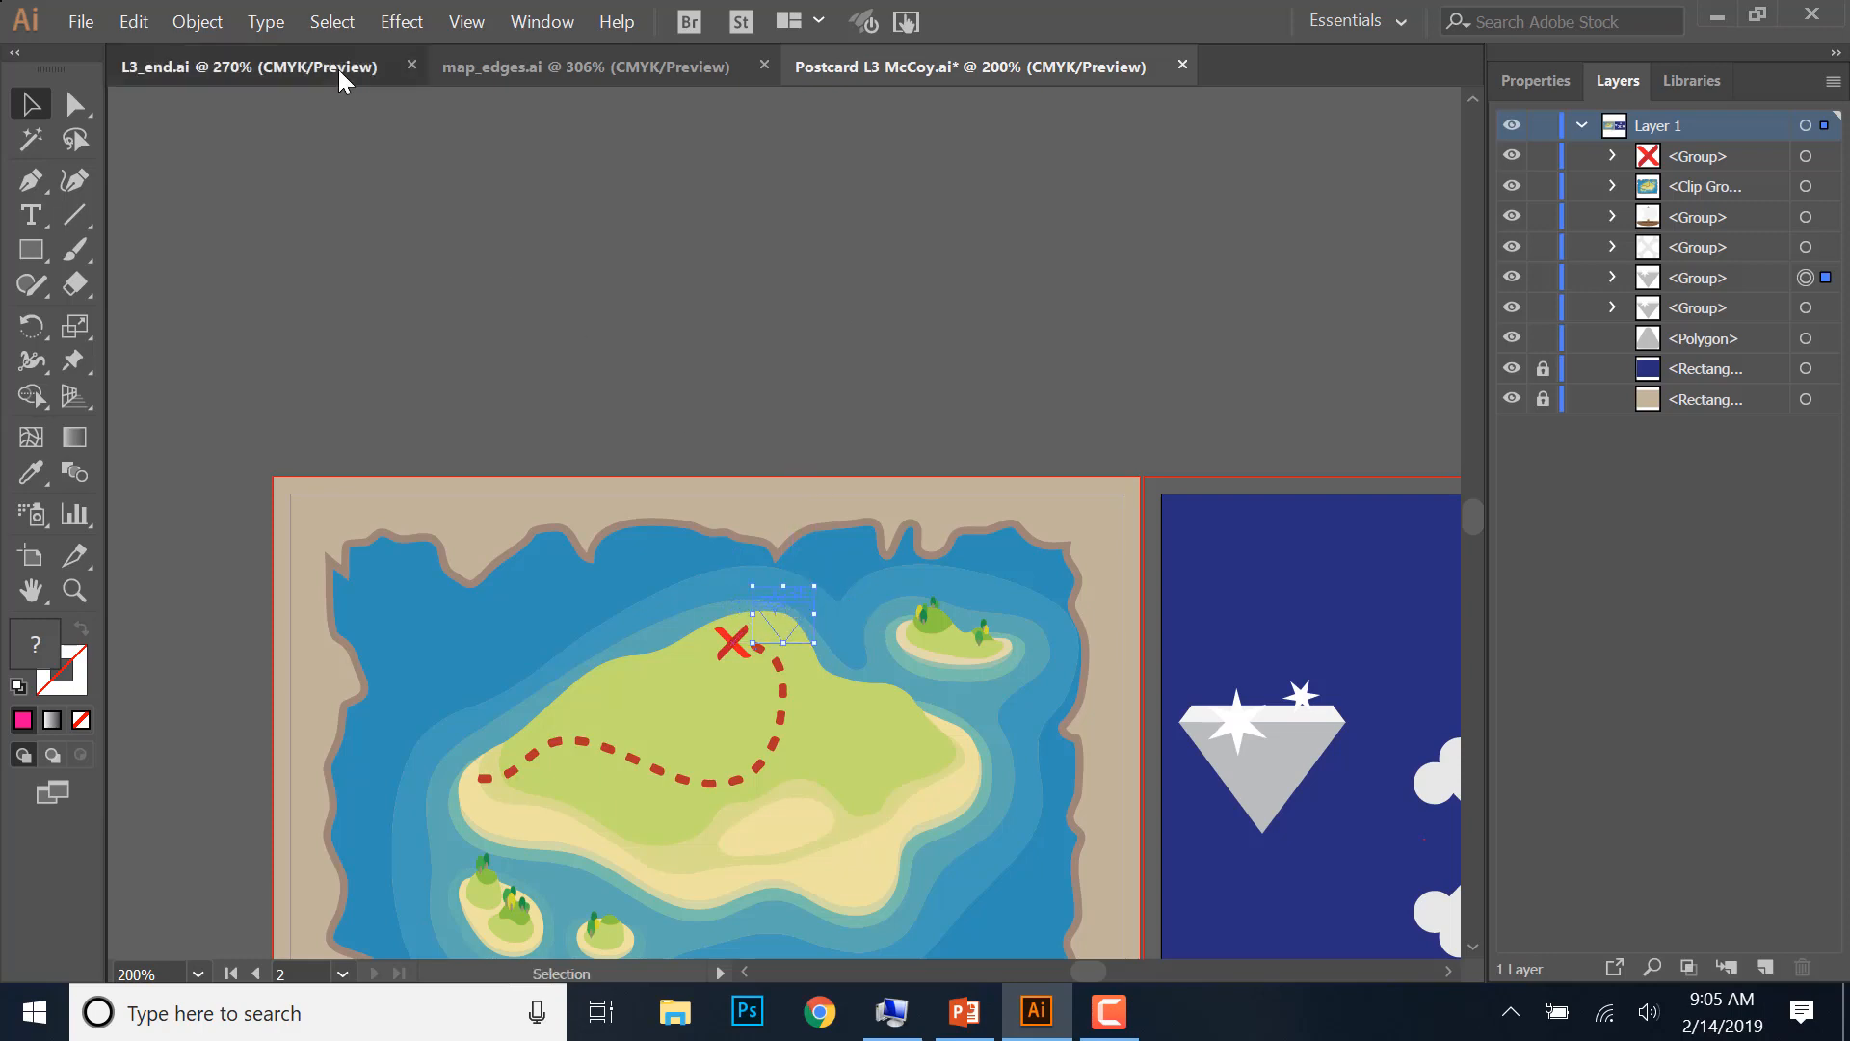
pyautogui.click(338, 69)
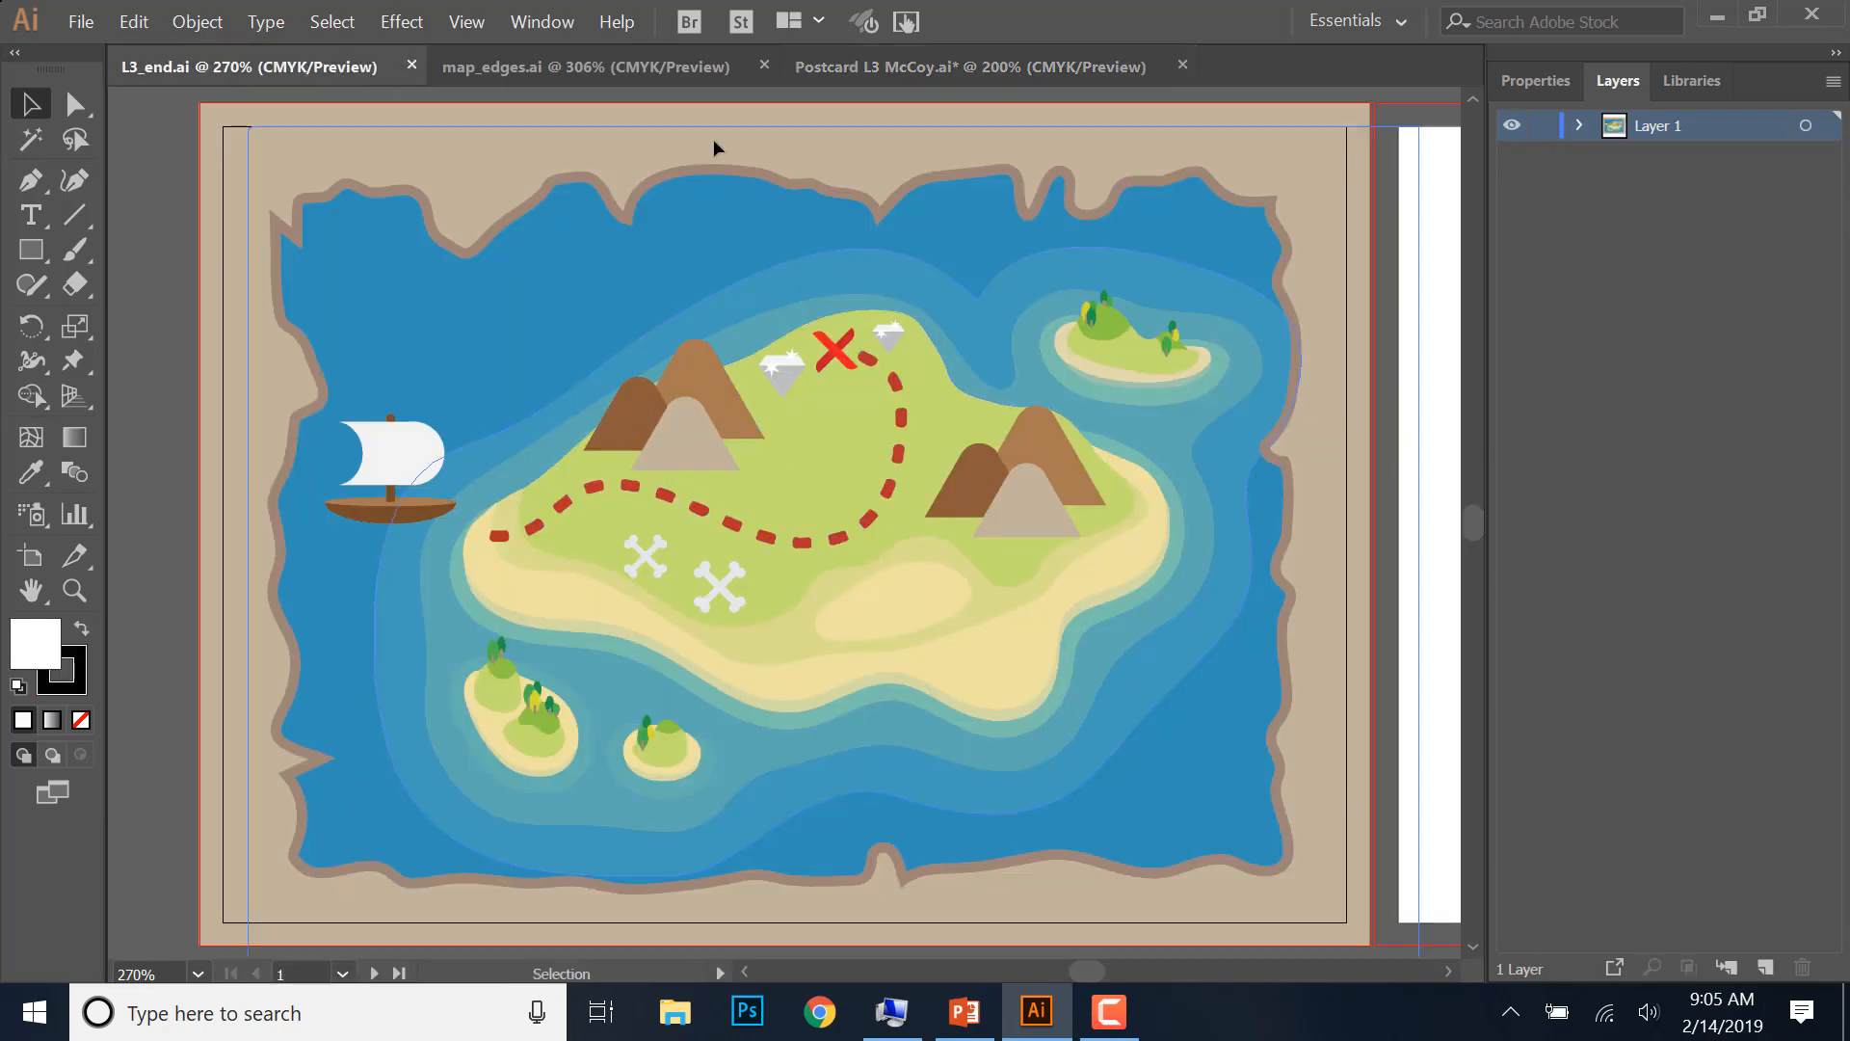
pyautogui.click(869, 79)
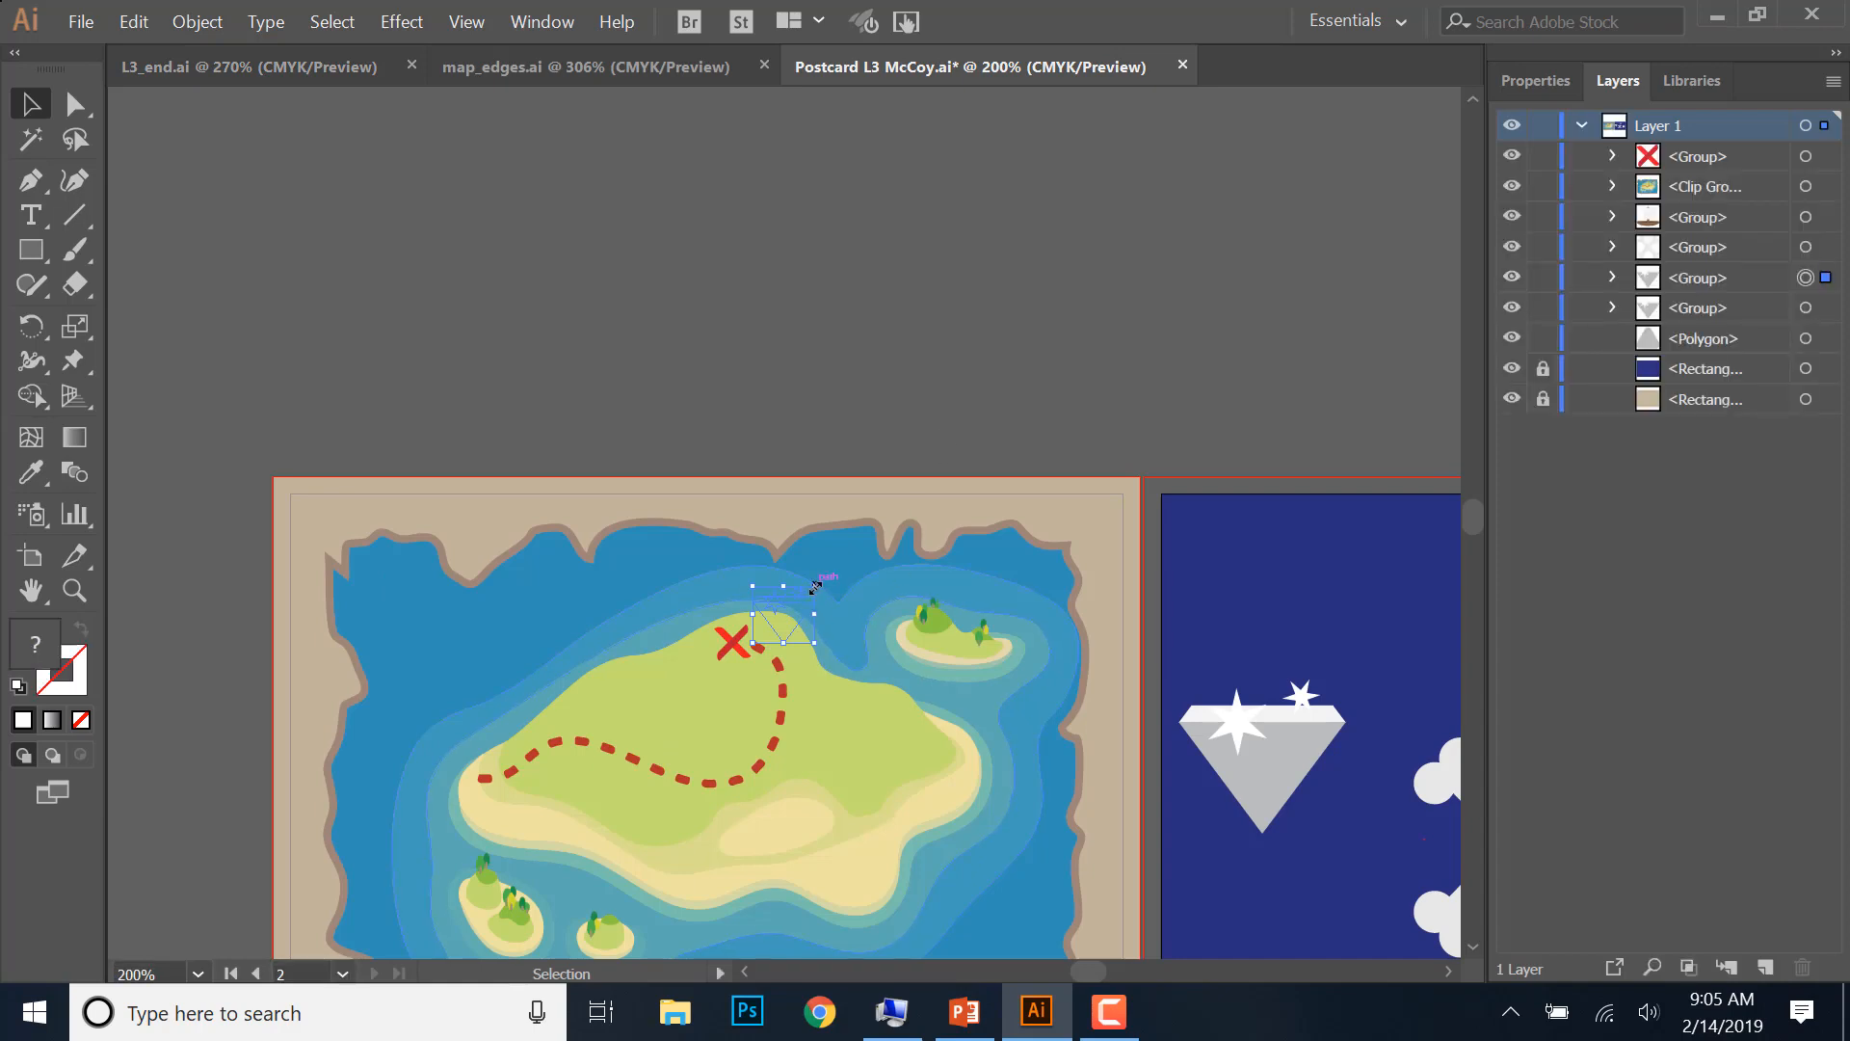
pyautogui.moveTo(815, 587); pyautogui.dragTo(785, 614)
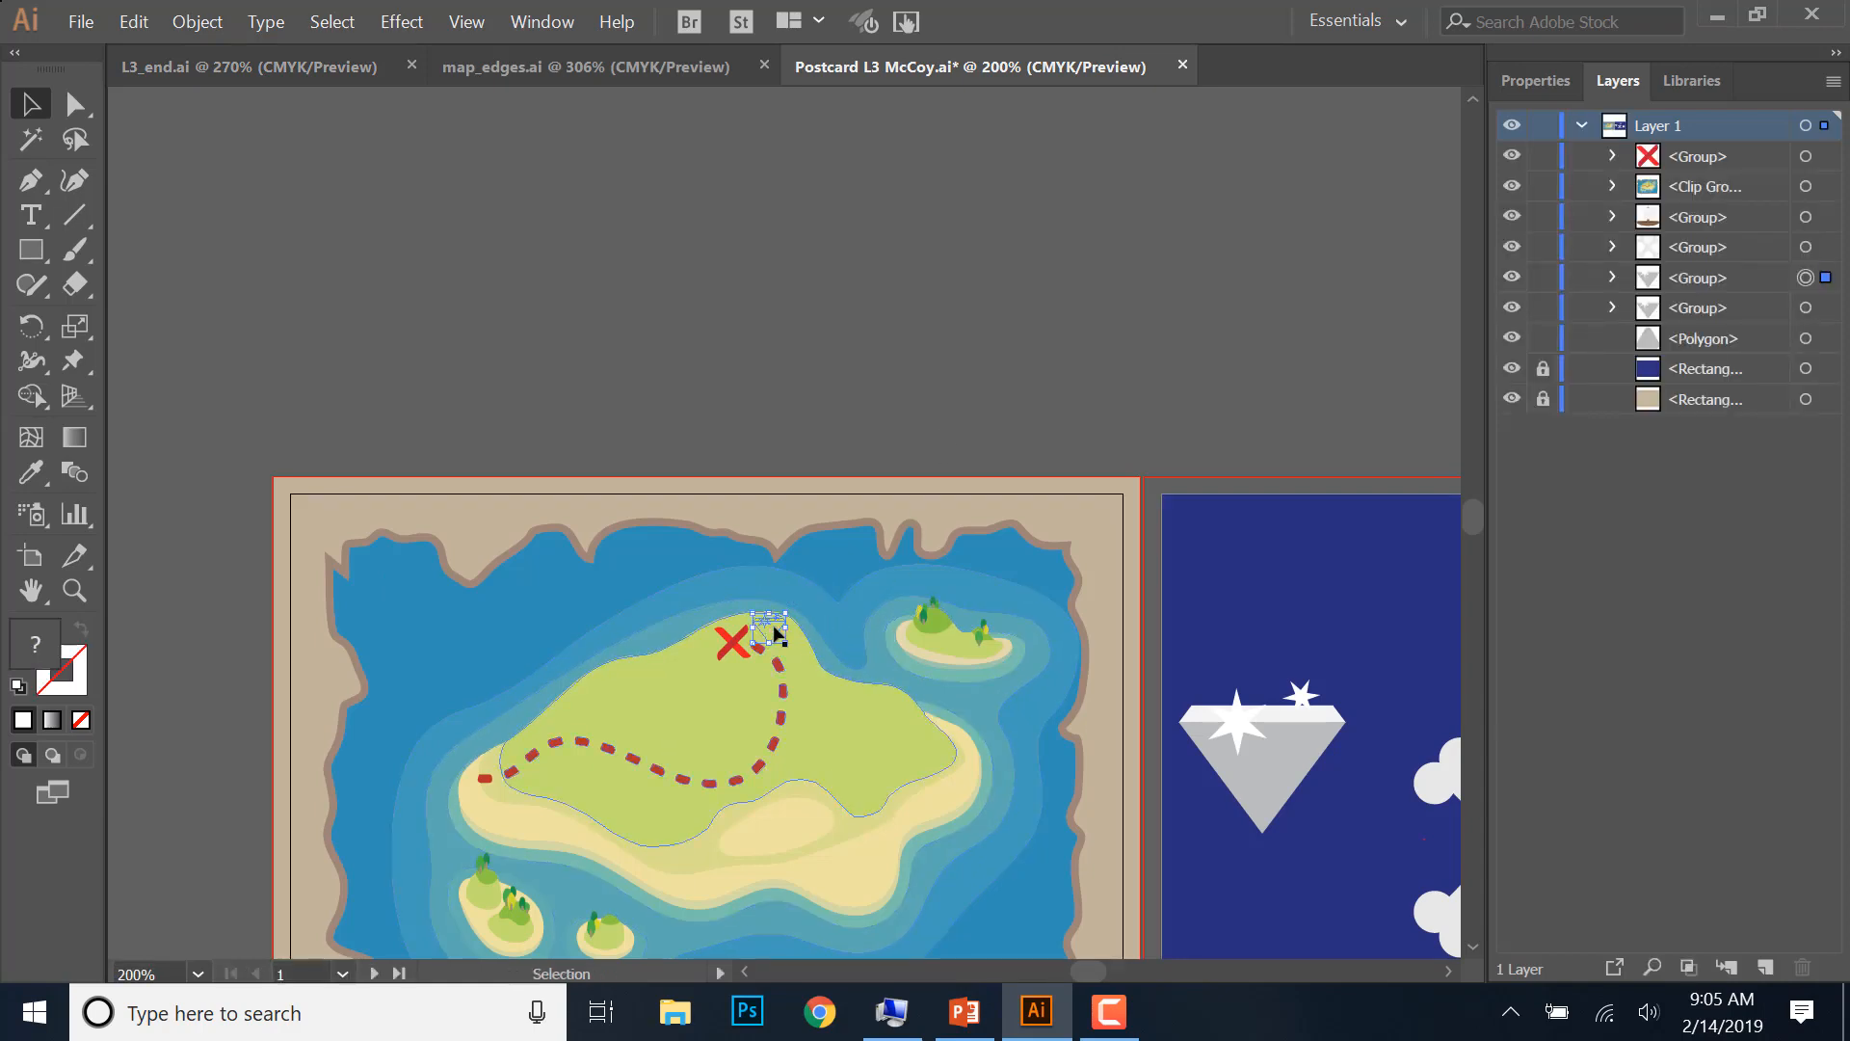
# - Bring the small diamond on the island's peak to the front and deselect it
pyautogui.rightClick(774, 628)
pyautogui.moveTo(856, 496)
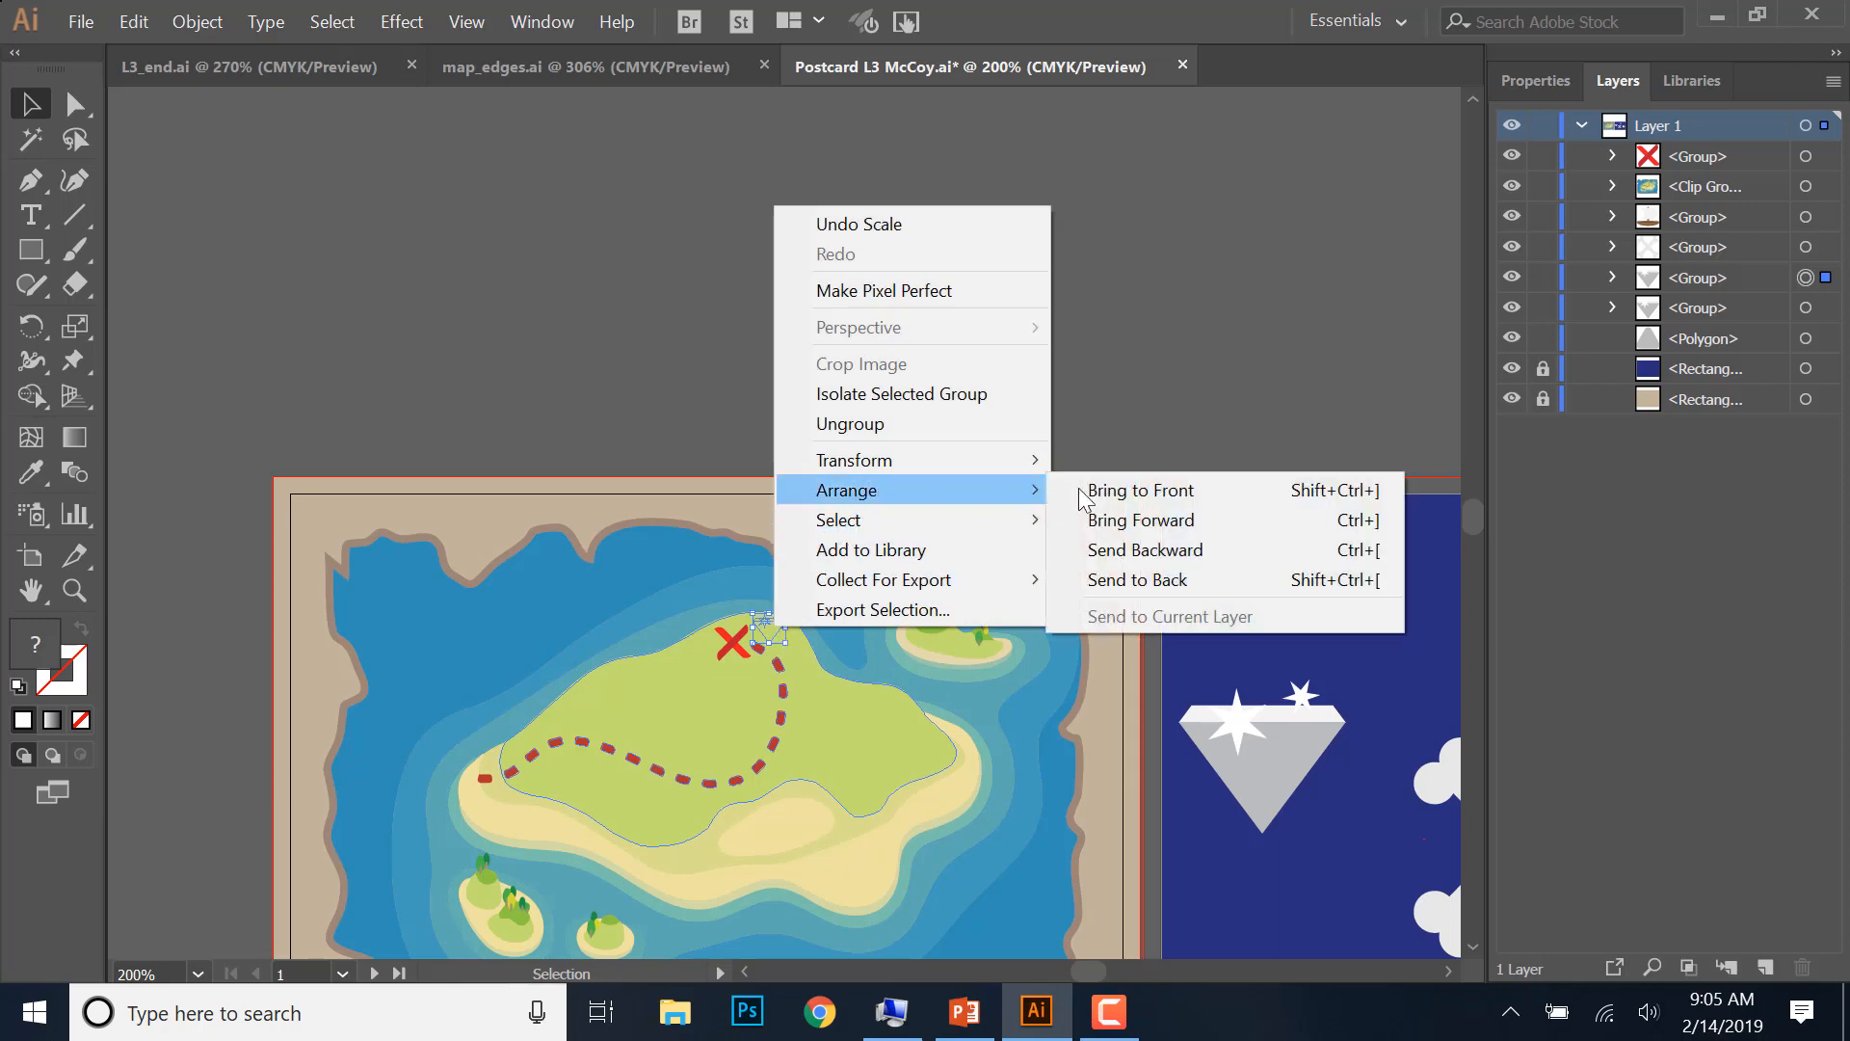
pyautogui.click(1140, 492)
pyautogui.click(993, 264)
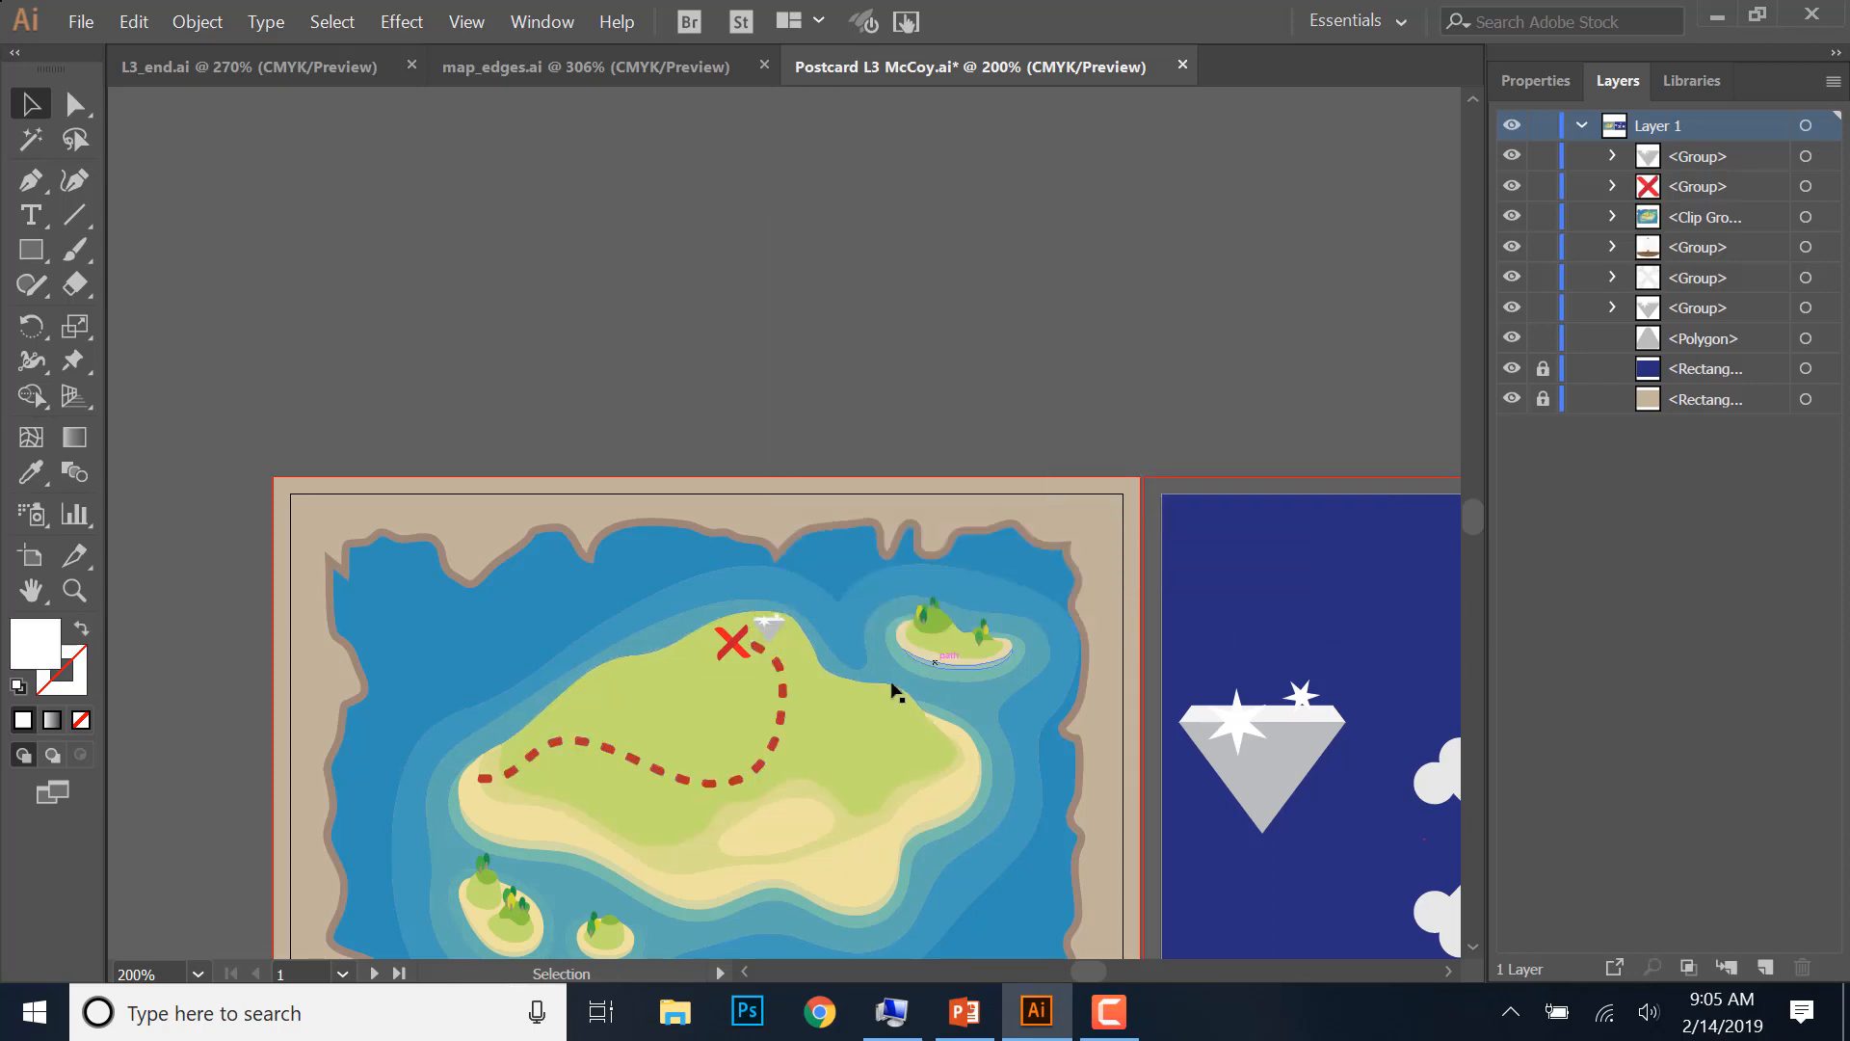
# - Scale down the remaining diamond, slightly larger than the first, and place it on the island below the red X
pyautogui.moveTo(1259, 756); pyautogui.dragTo(677, 281)
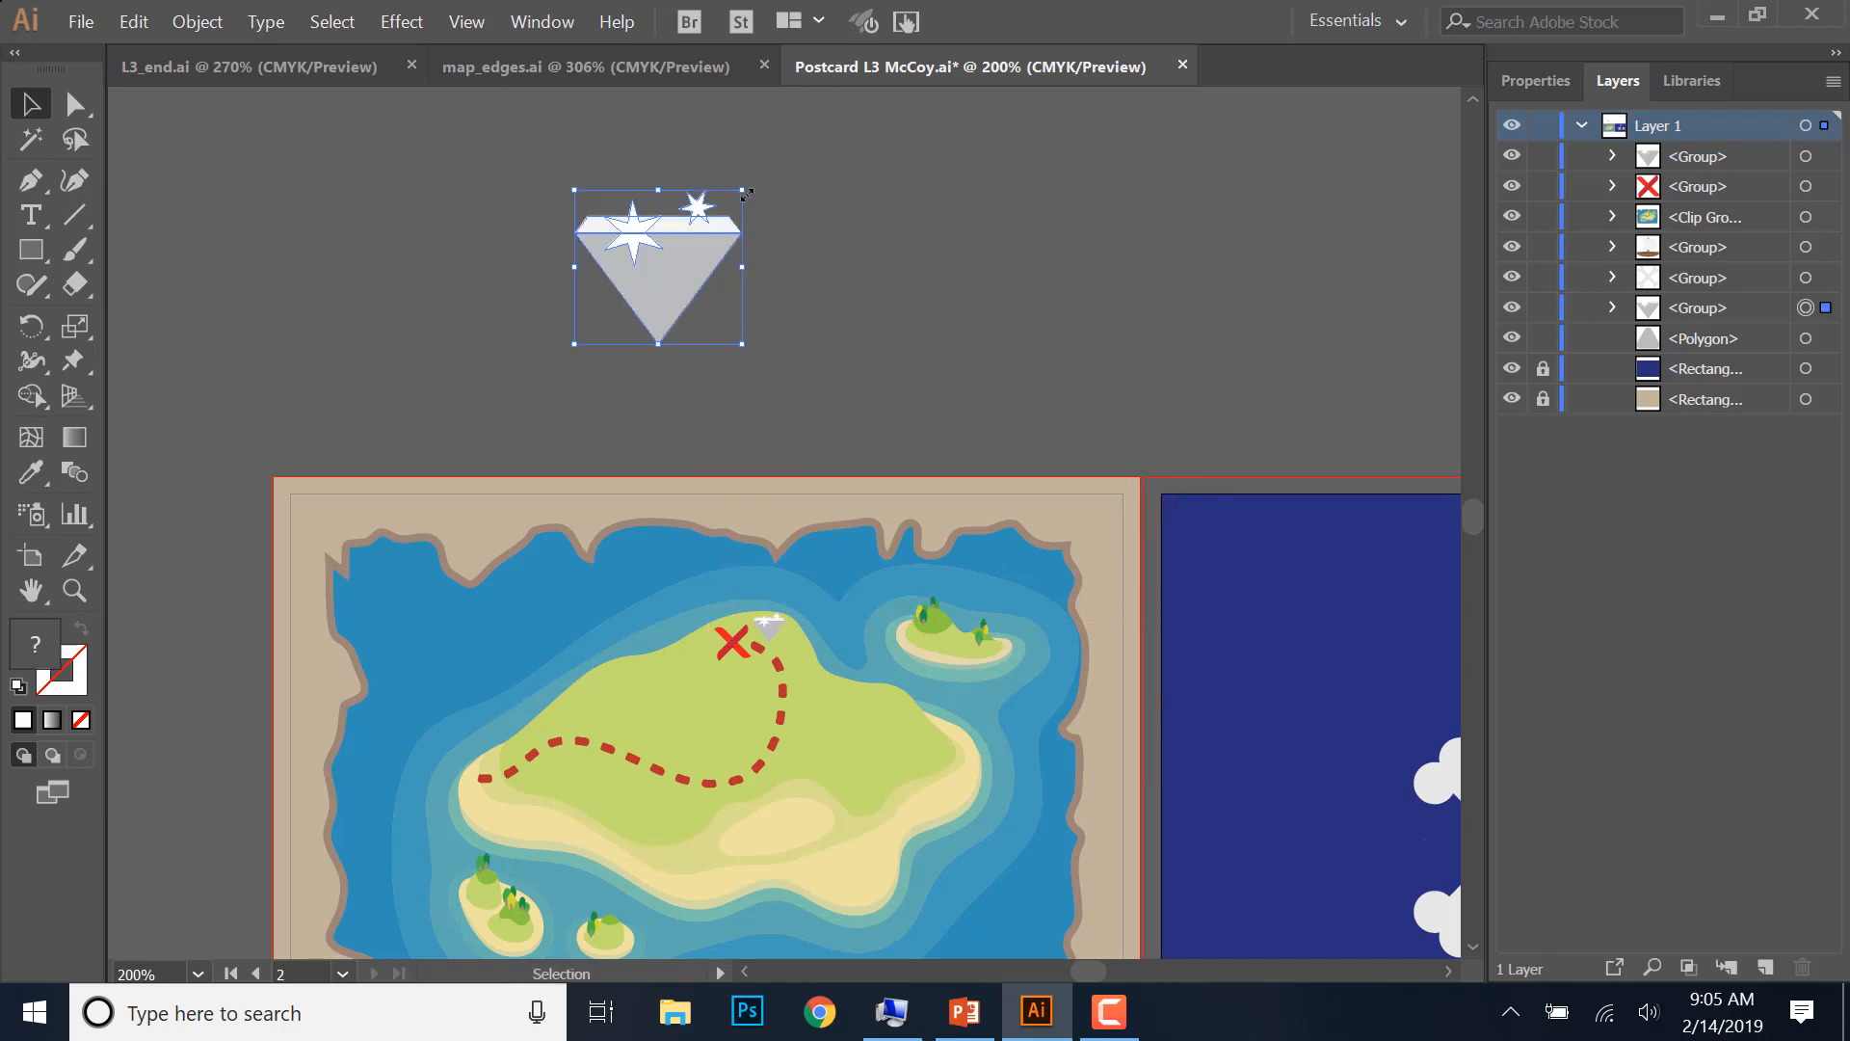
pyautogui.moveTo(745, 192); pyautogui.dragTo(648, 254)
pyautogui.moveTo(617, 318); pyautogui.dragTo(698, 675)
# - Bring the second diamond to the front and nudge it up slightly toward the red X
pyautogui.rightClick(674, 701)
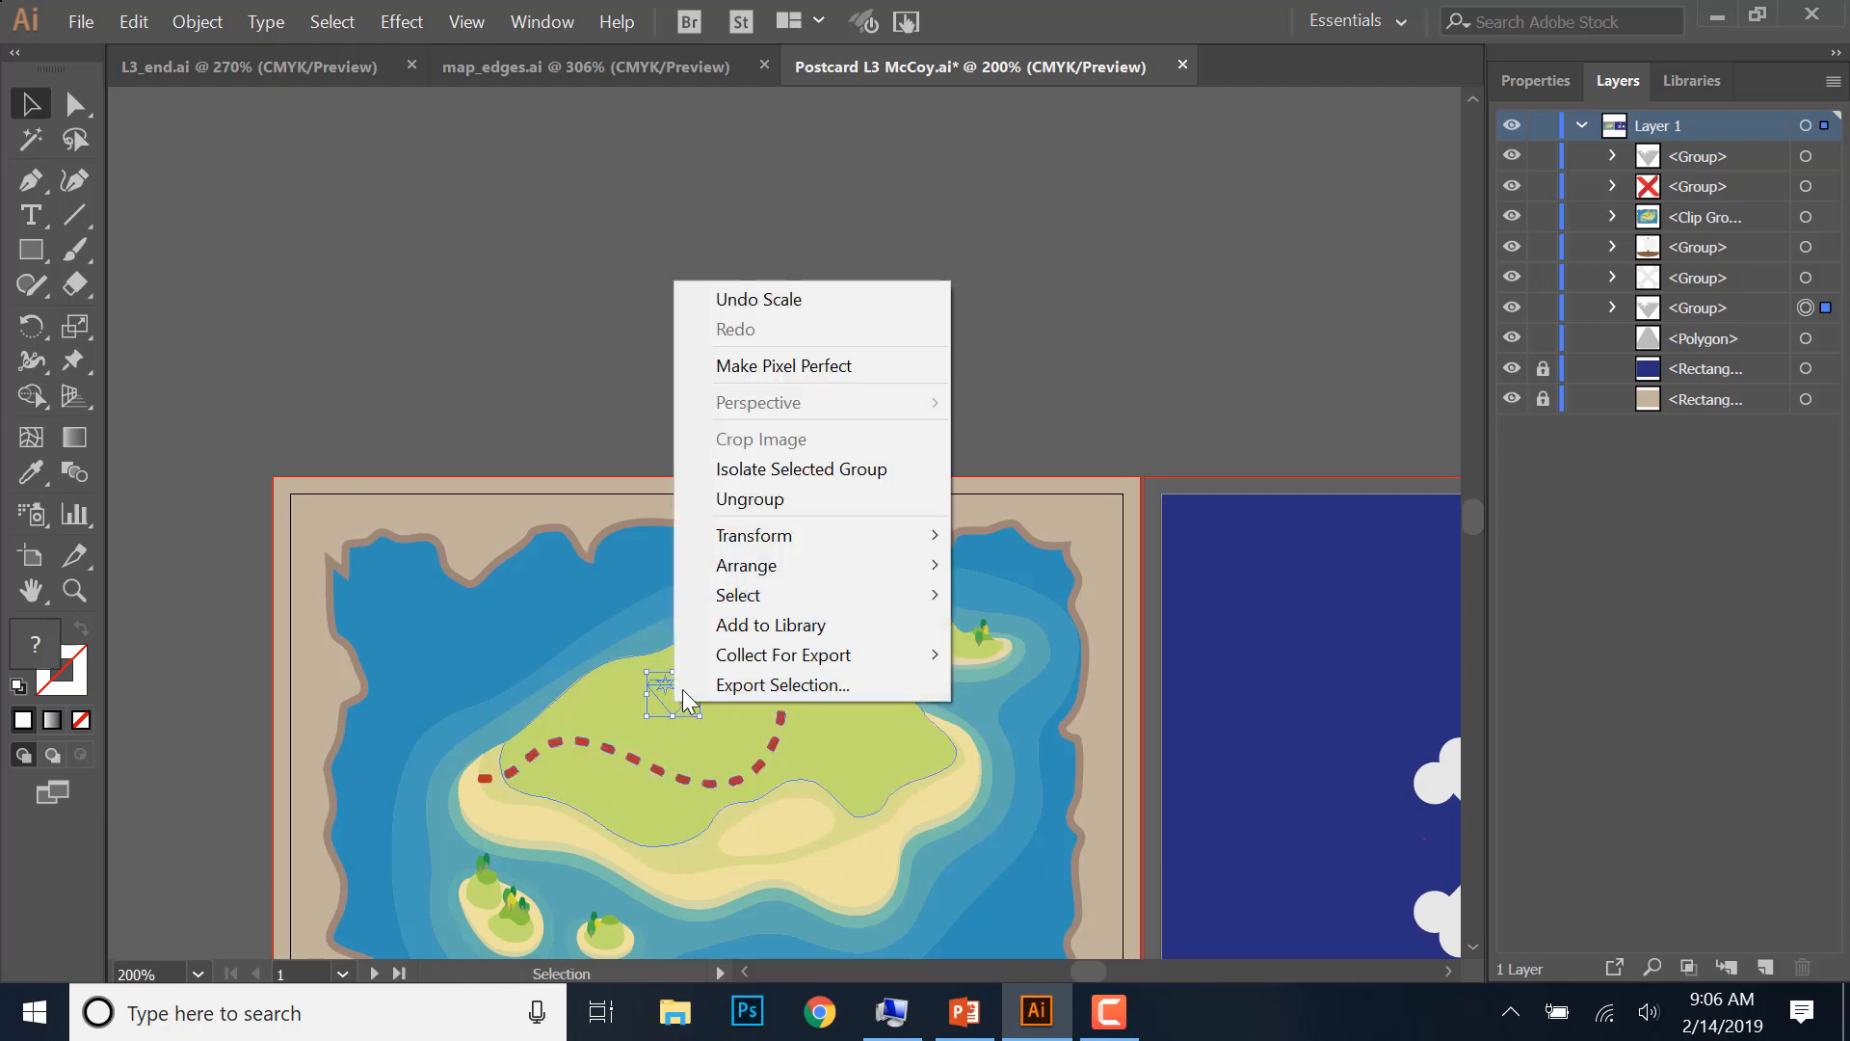
pyautogui.moveTo(738, 569)
pyautogui.click(968, 568)
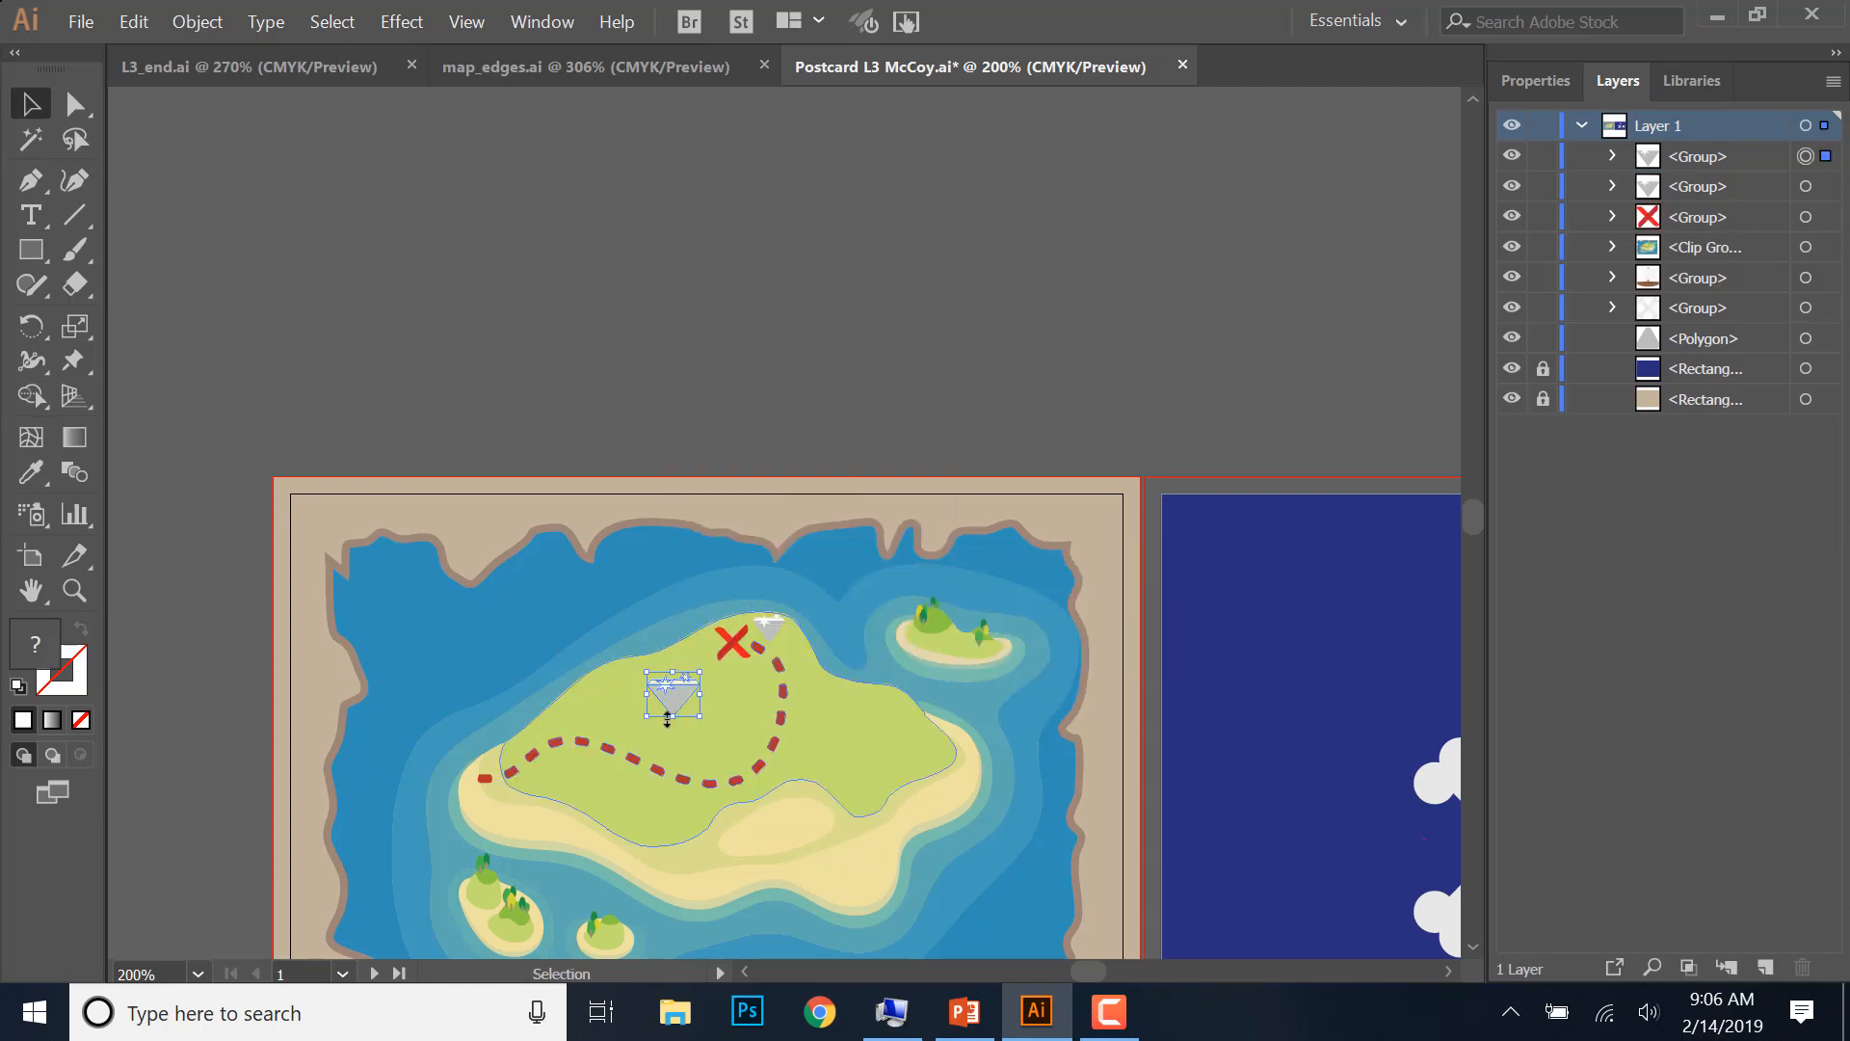
pyautogui.moveTo(677, 695); pyautogui.dragTo(686, 679)
# - Move the sailboat from the second artboard to the pasteboard above the map and scale it down proportionally
pyautogui.moveTo(835, 731); pyautogui.dragTo(736, 498)
pyautogui.moveTo(577, 523); pyautogui.dragTo(256, 454)
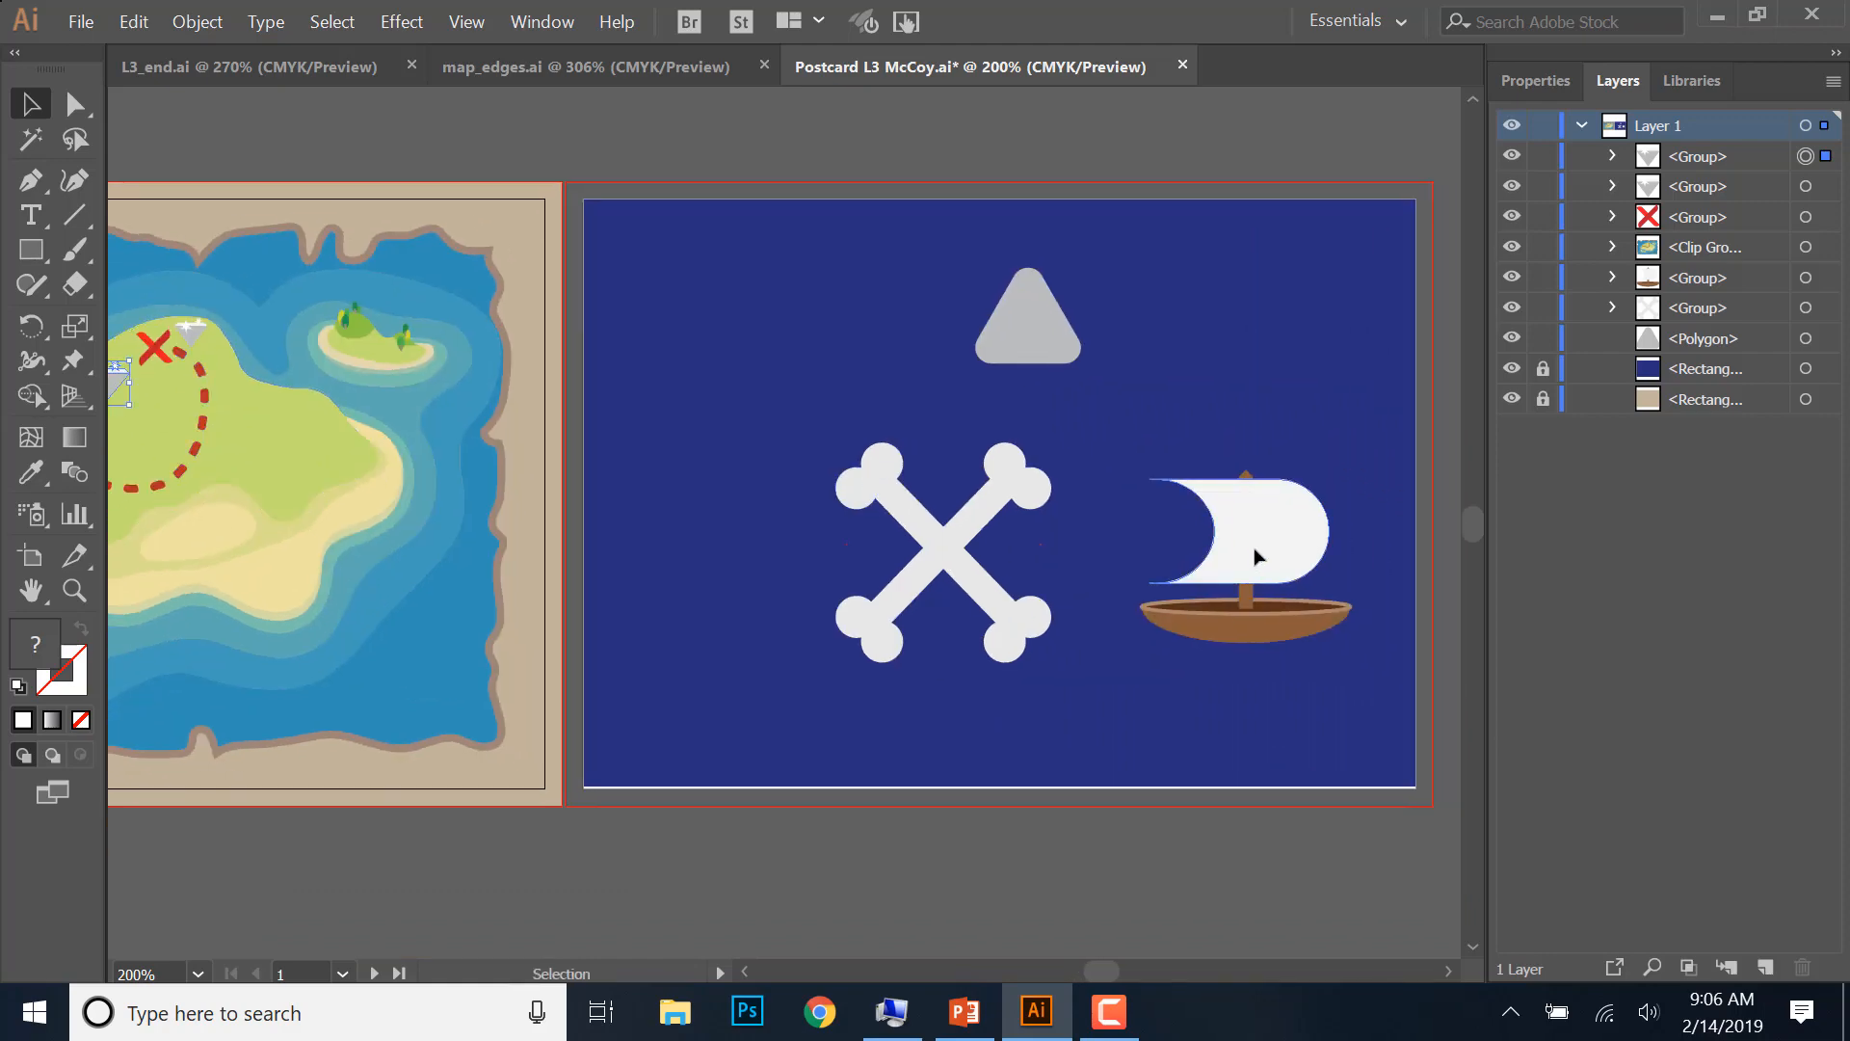
pyautogui.moveTo(1230, 602); pyautogui.dragTo(492, 183)
pyautogui.moveTo(602, 407); pyautogui.dragTo(985, 620)
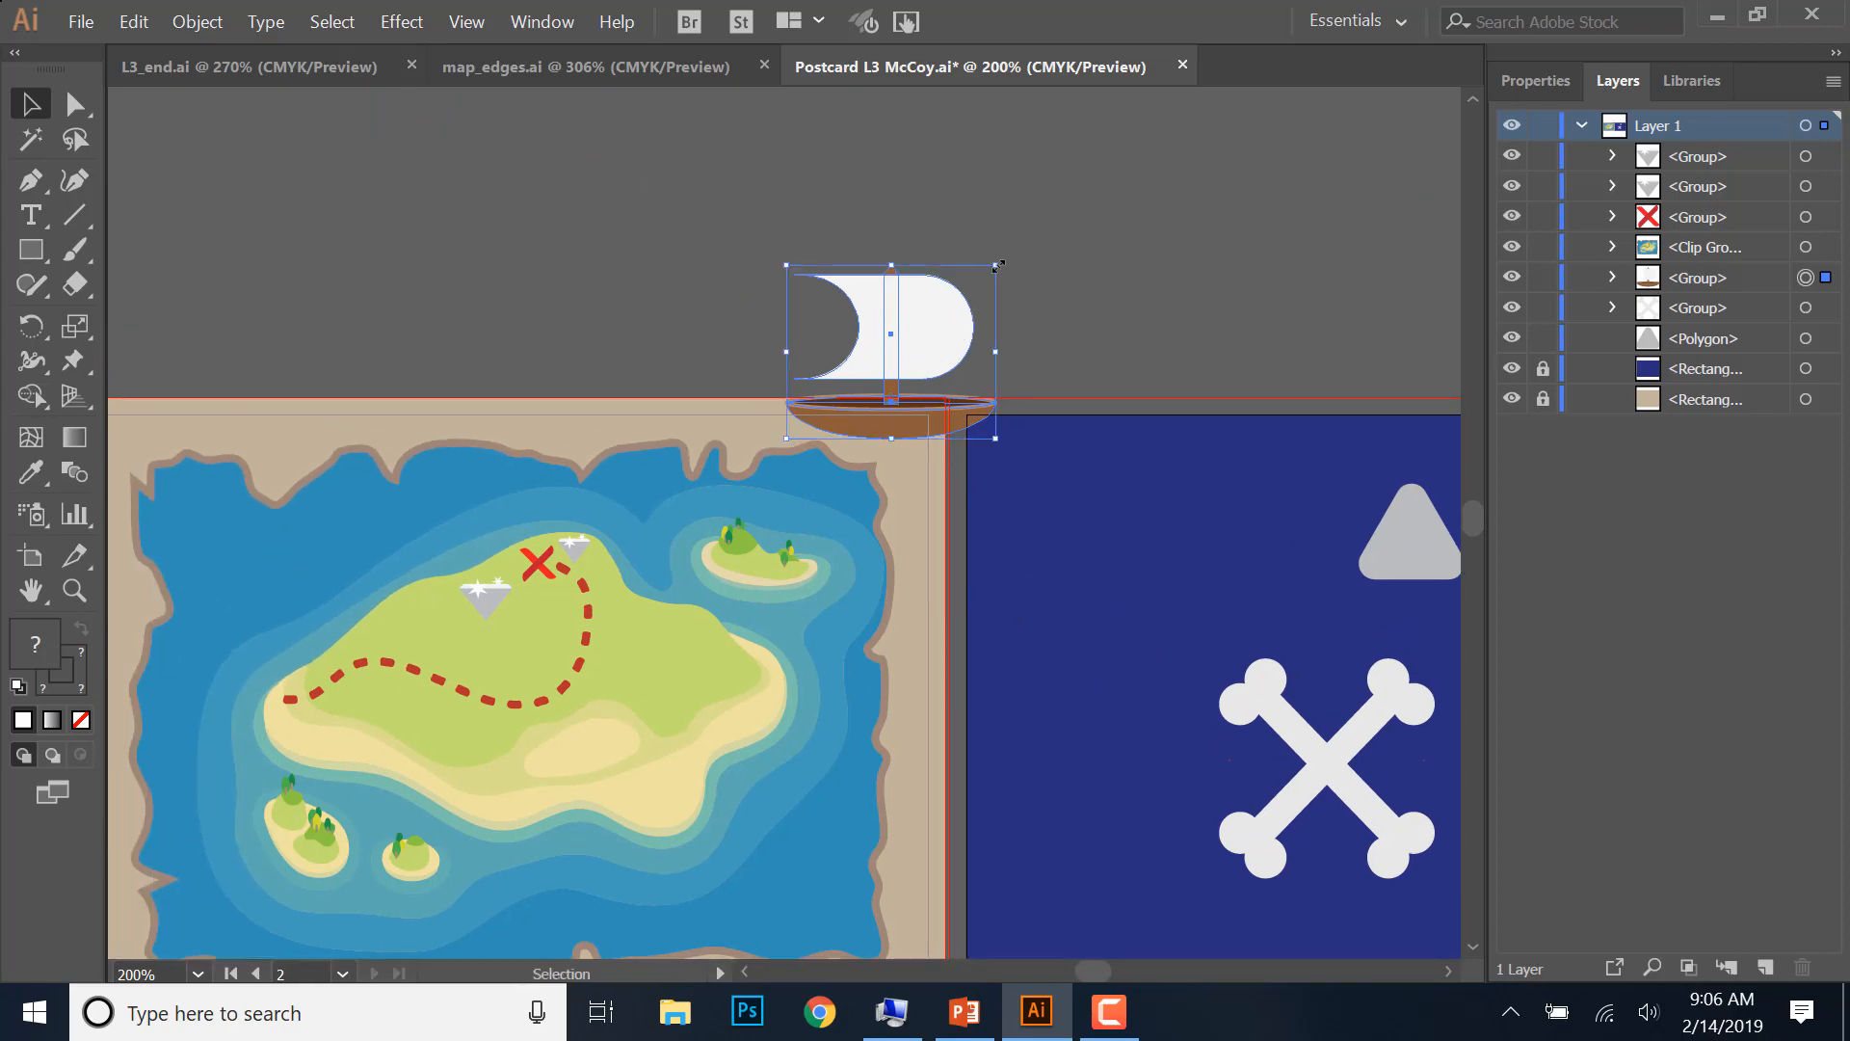
pyautogui.moveTo(997, 266); pyautogui.dragTo(766, 244)
pyautogui.click(953, 274)
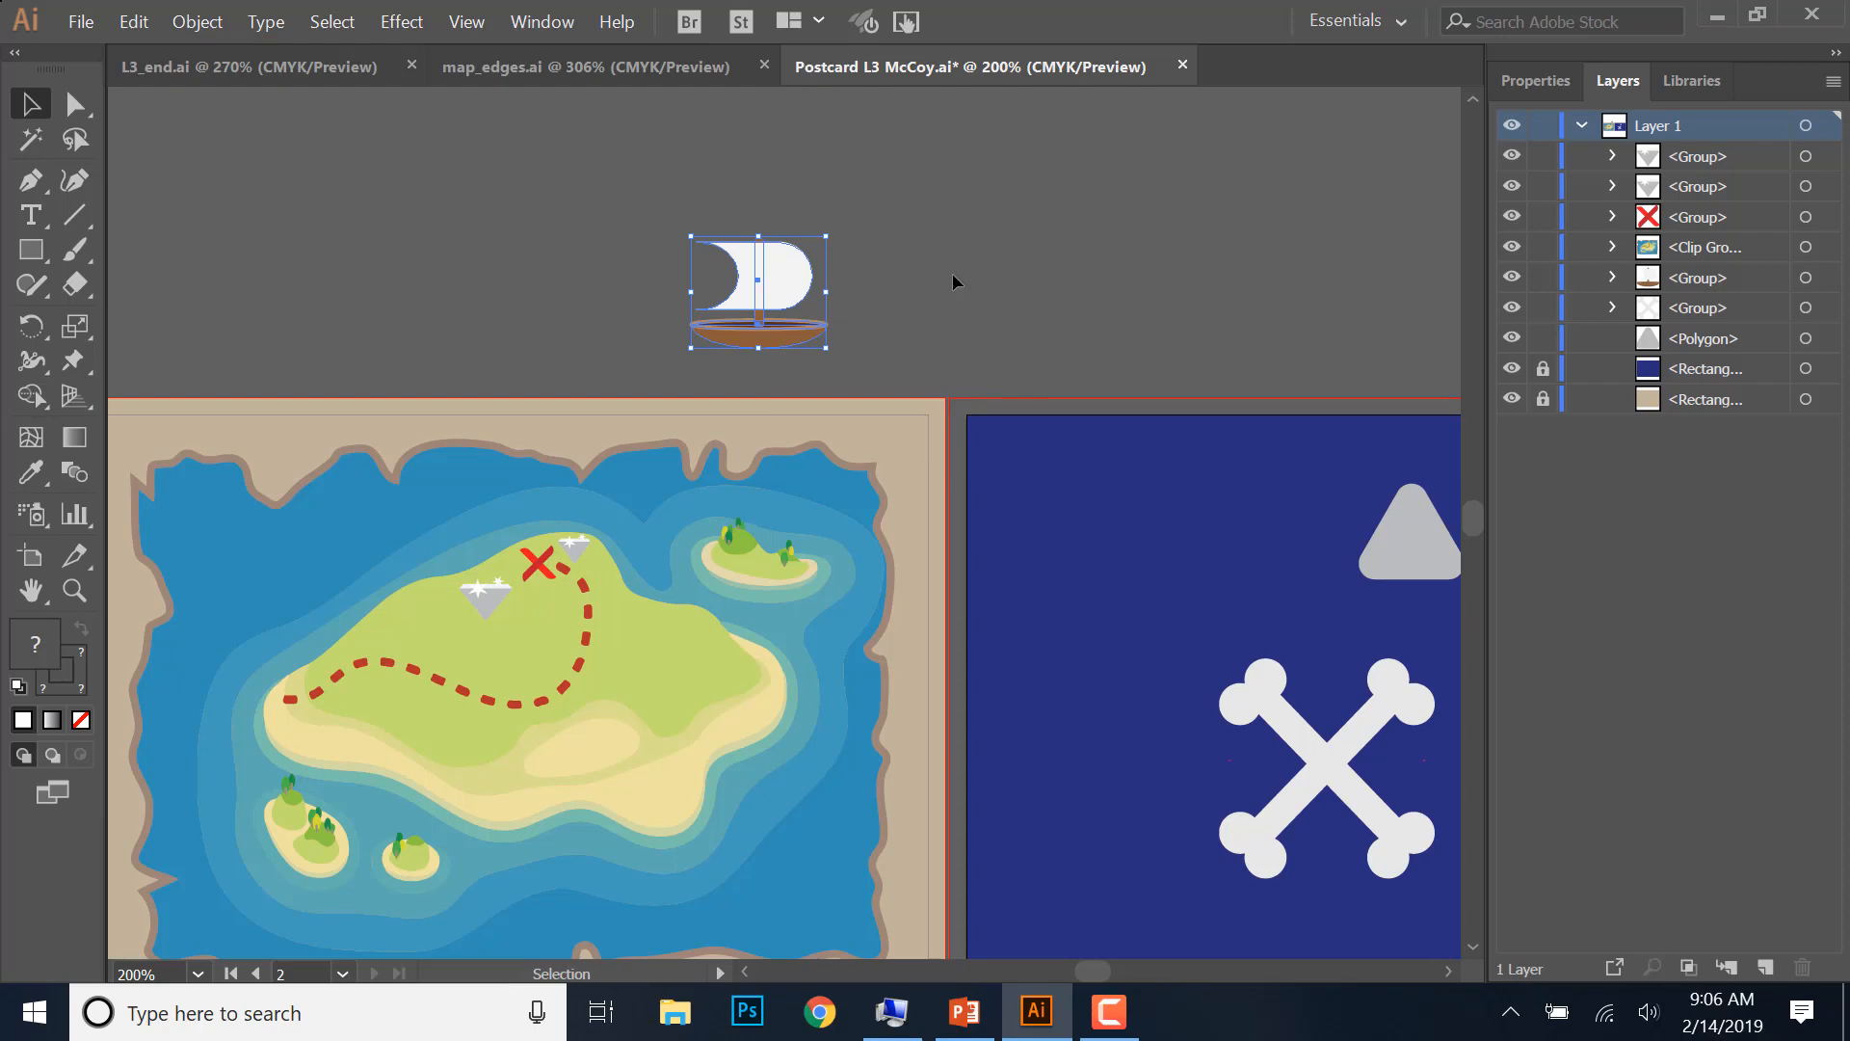
pyautogui.moveTo(912, 305); pyautogui.dragTo(1055, 224)
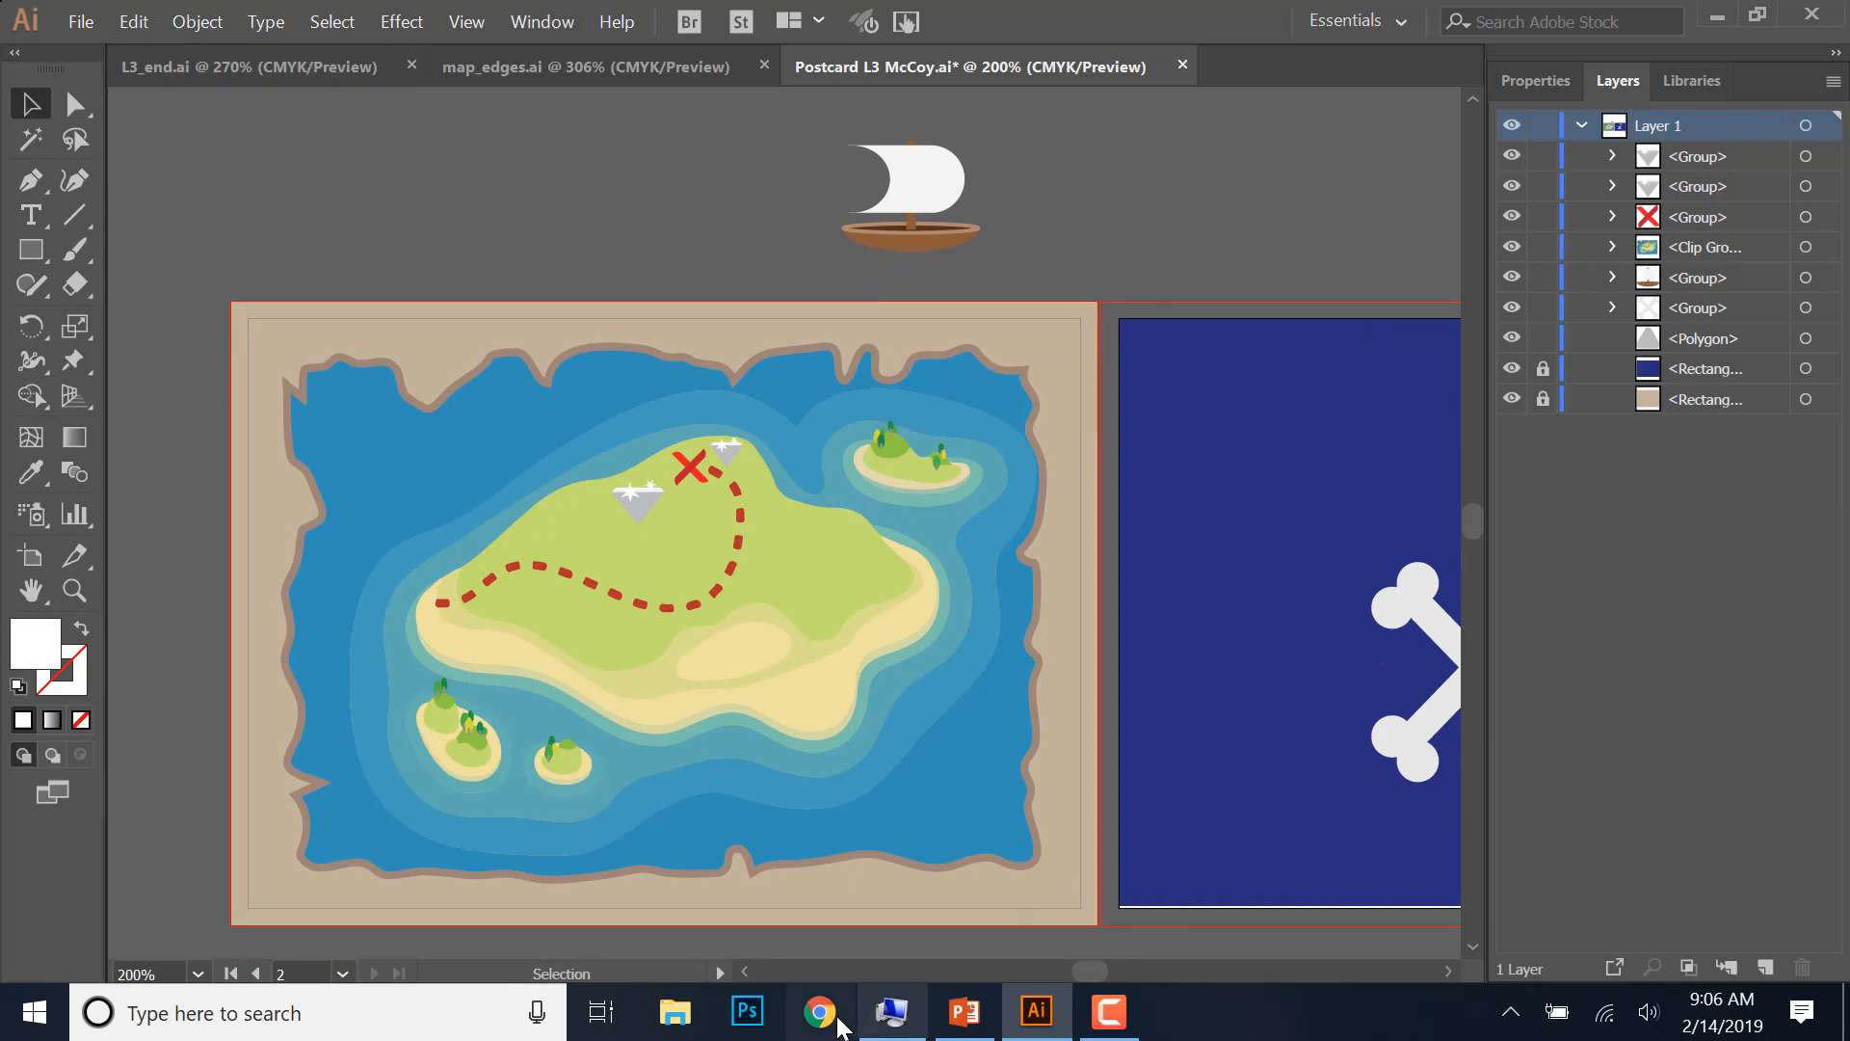
# - Check the boat's placement in L3_end.ai and put the shrunken boat in the water at the map's west edge
pyautogui.click(337, 69)
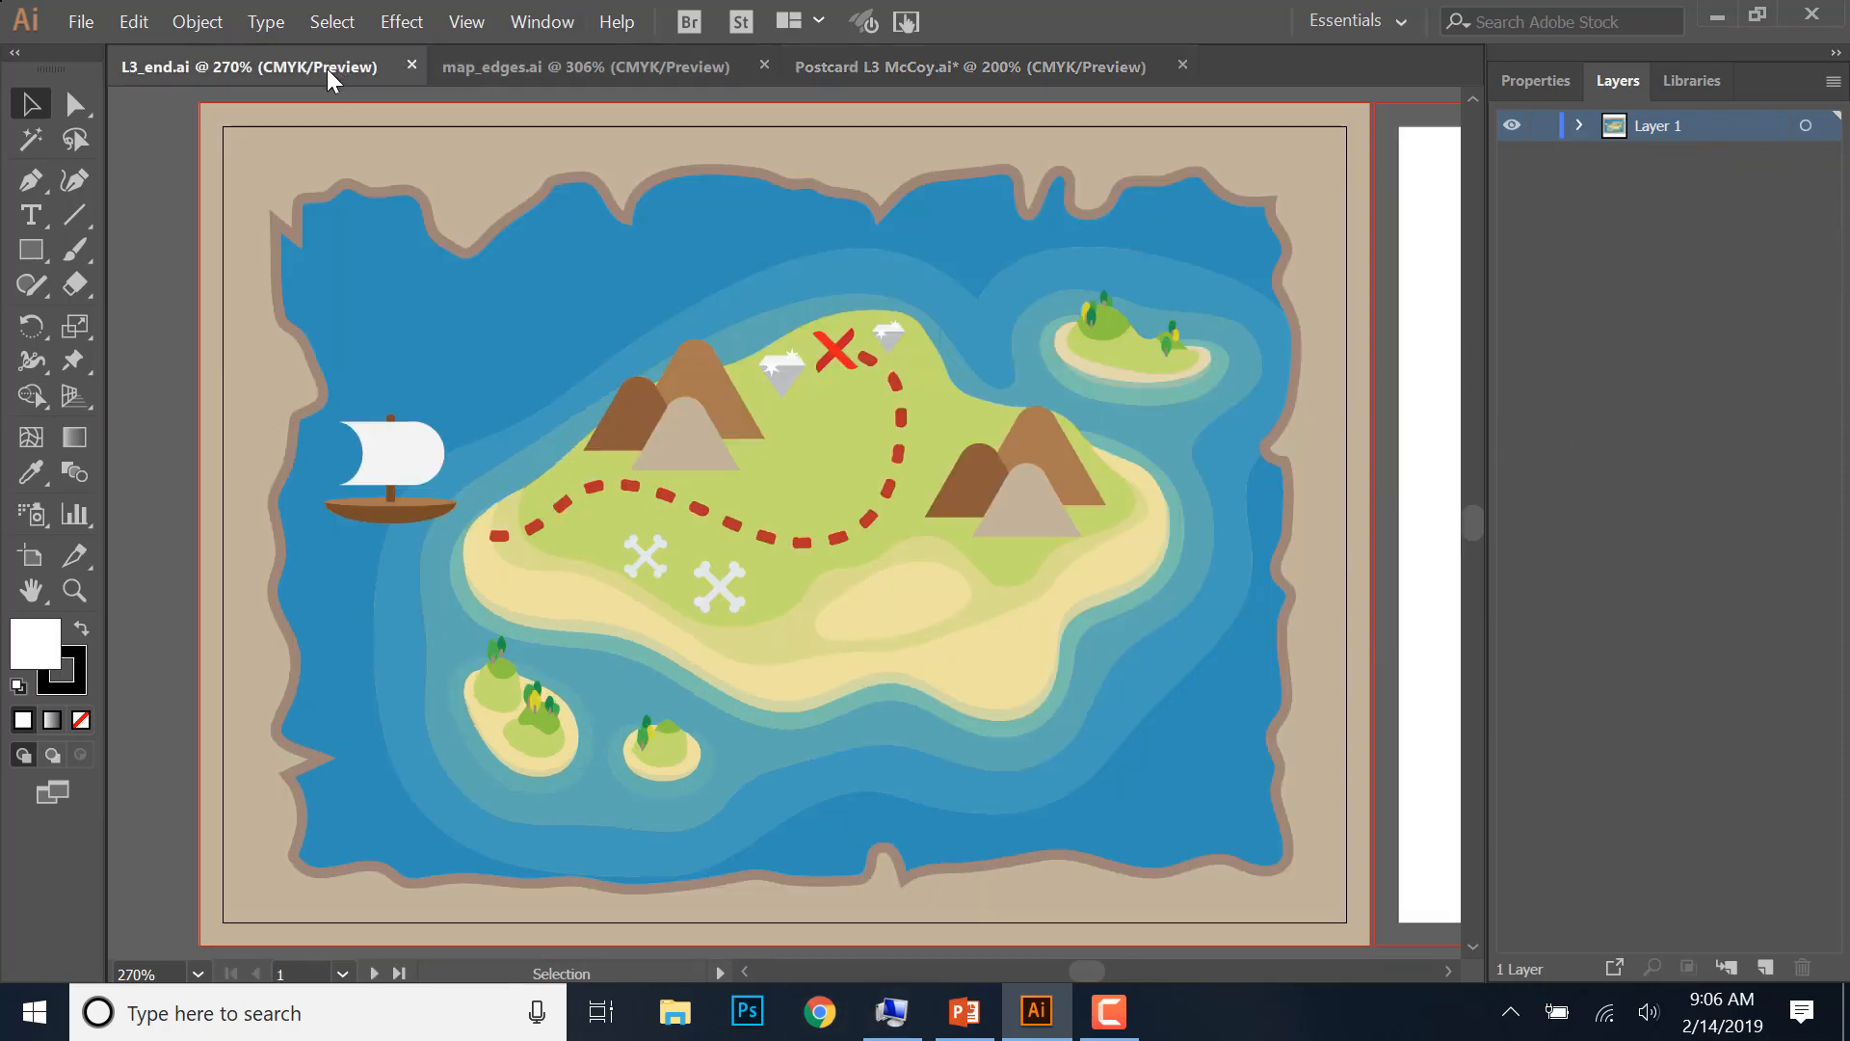
pyautogui.click(940, 64)
pyautogui.moveTo(763, 309); pyautogui.dragTo(392, 574)
# - Bring the boat to the front and shift it slightly east, off the torn map edge and toward the trail's start
pyautogui.rightClick(364, 614)
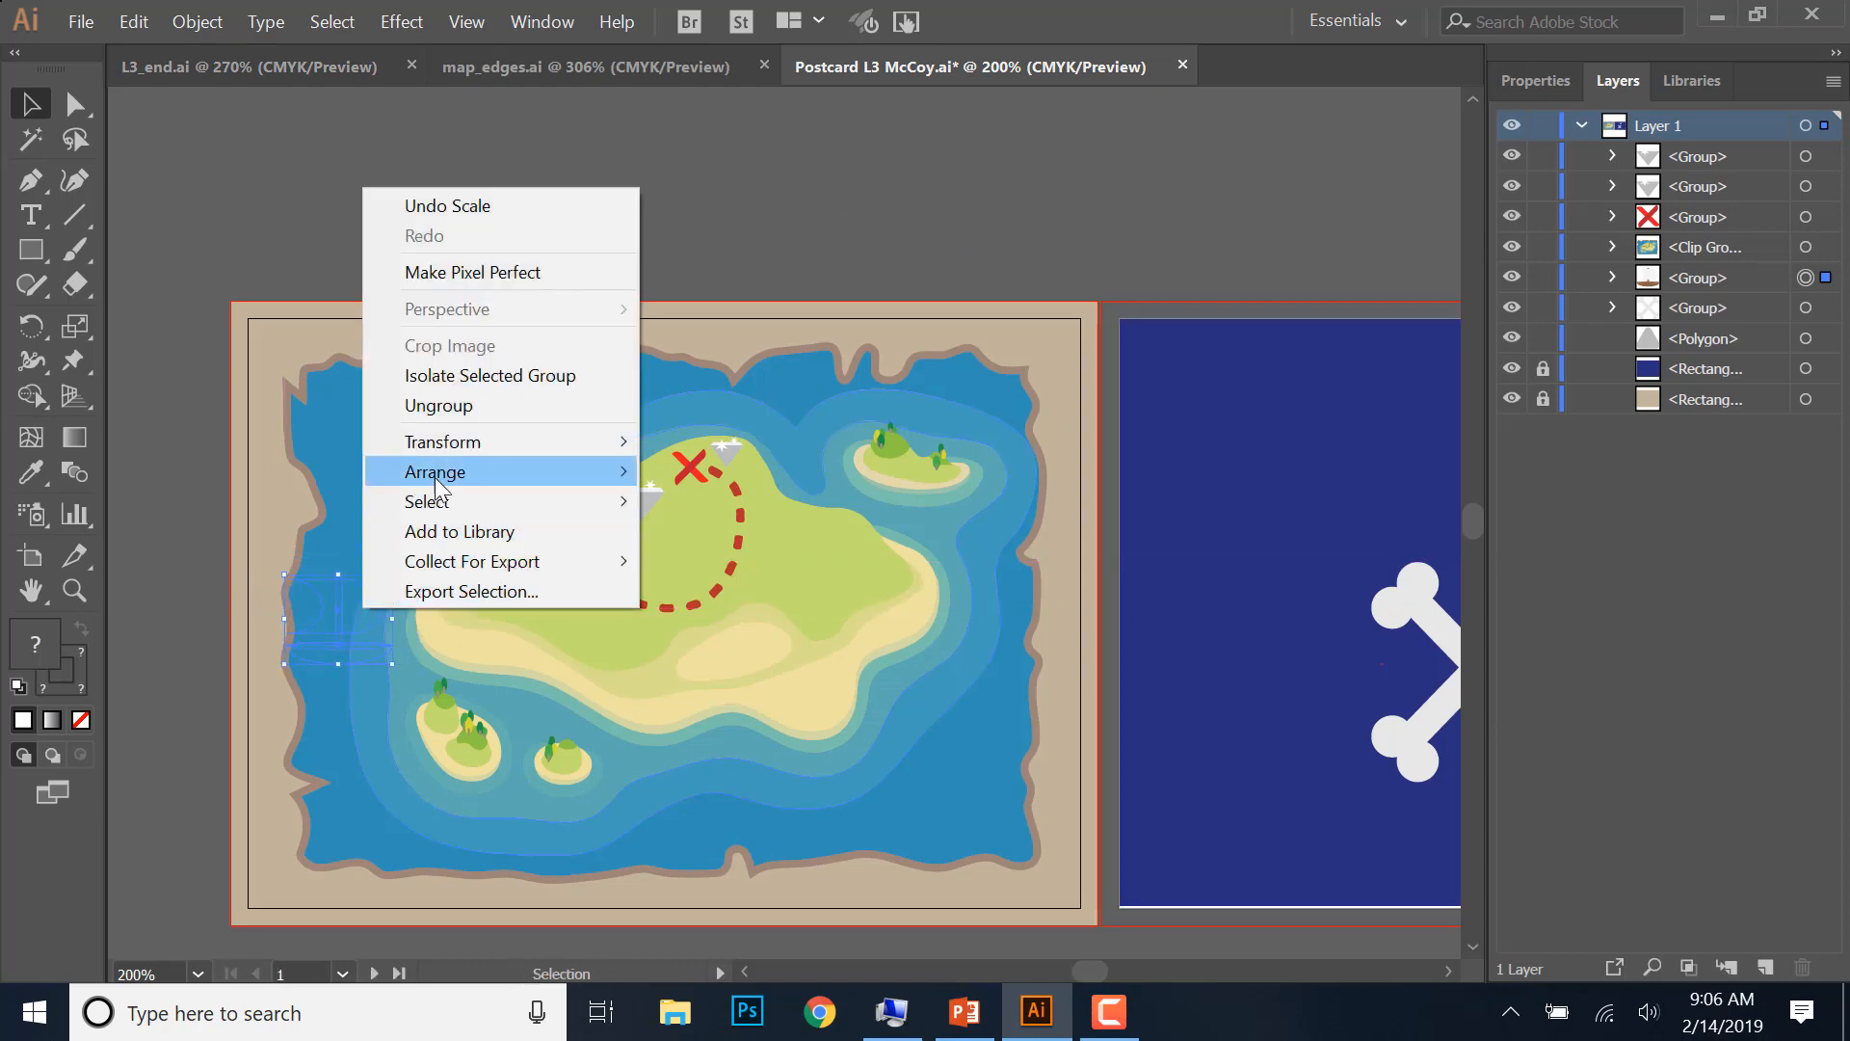
pyautogui.moveTo(443, 474)
pyautogui.click(701, 477)
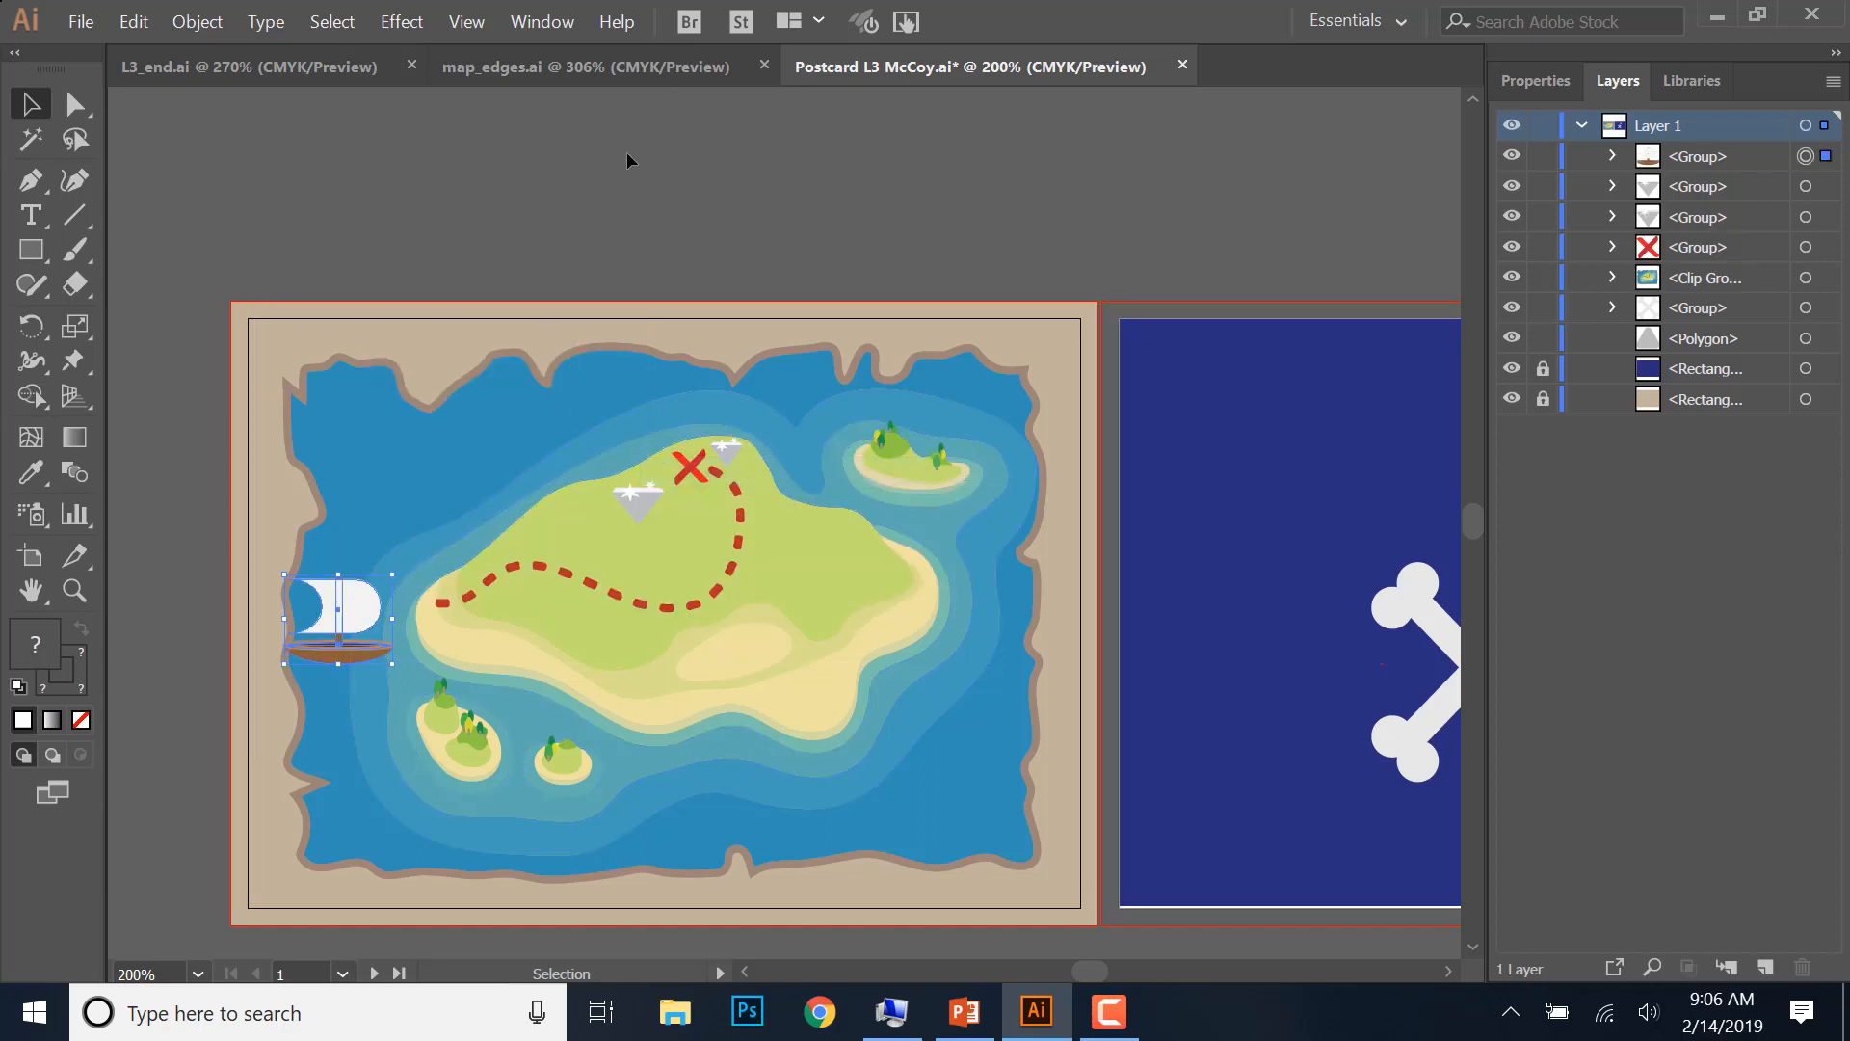
pyautogui.moveTo(337, 622); pyautogui.dragTo(359, 617)
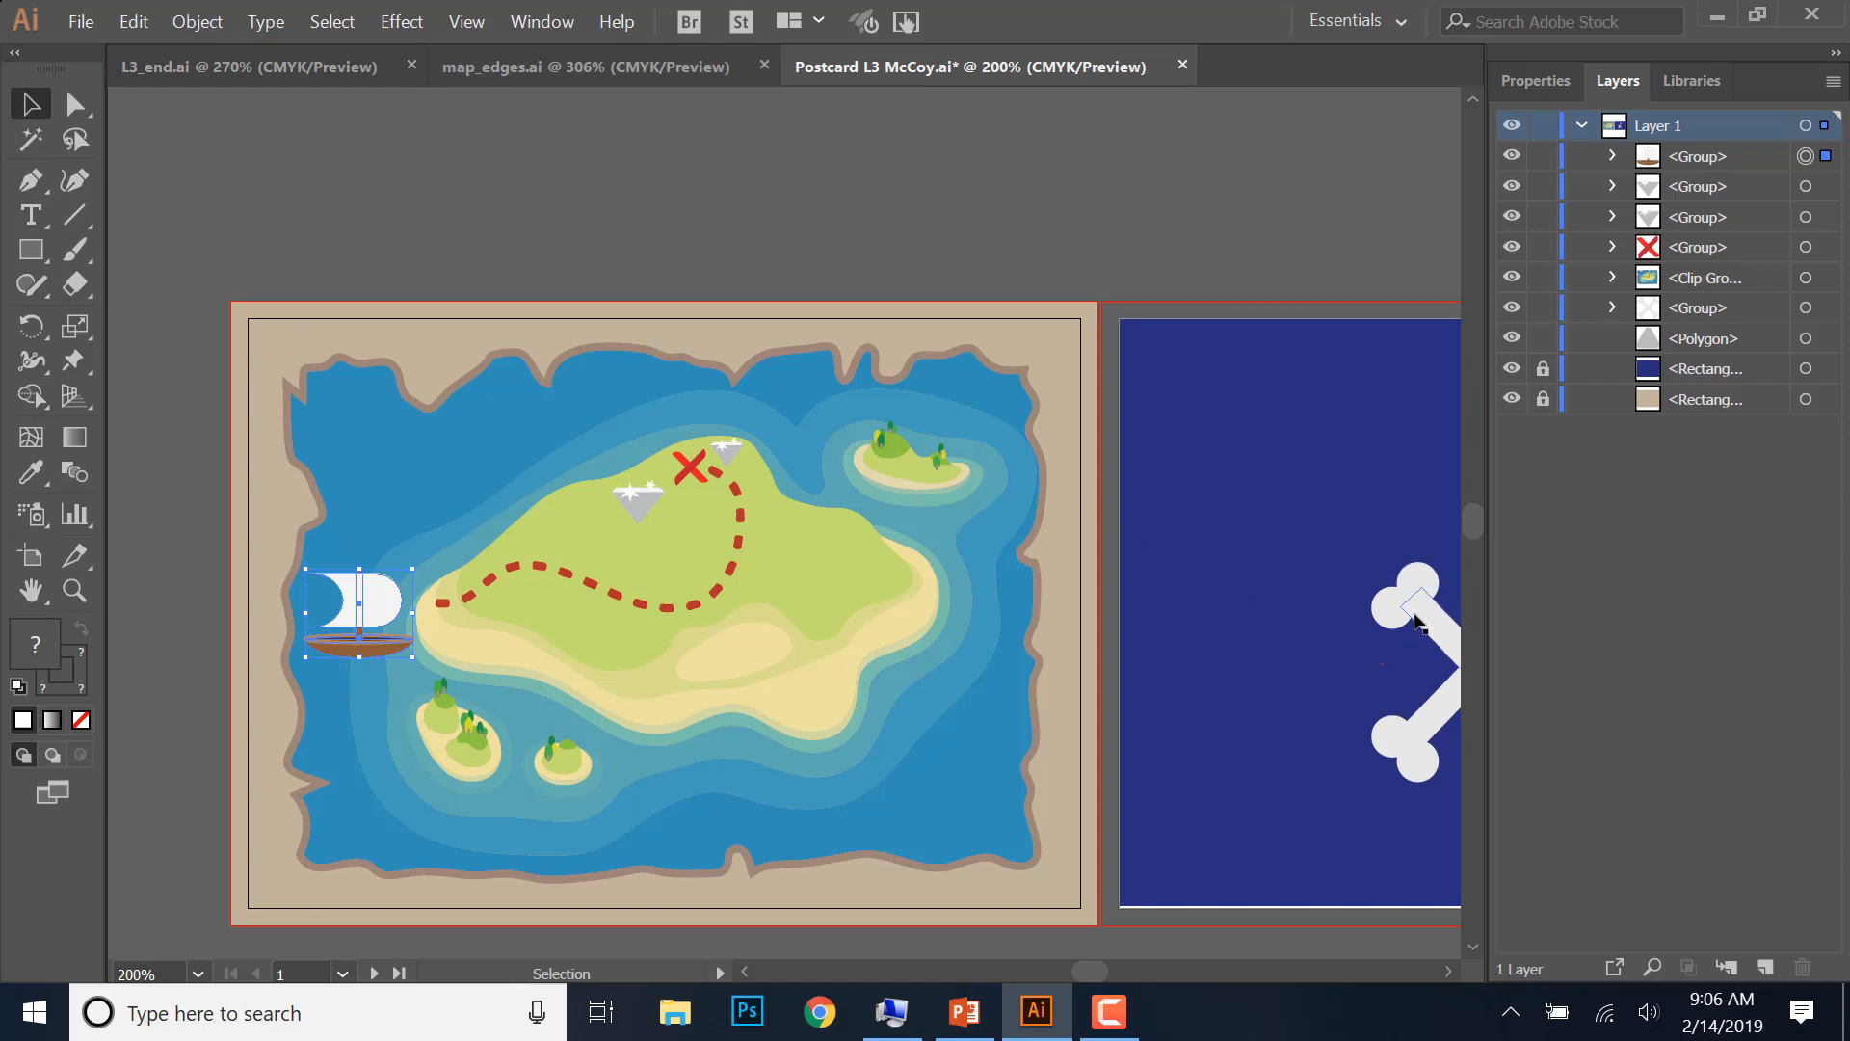
# - Move the crossbones above the map artboard, scale them down, and check their size and placement in L3_end.ai
pyautogui.moveTo(1417, 621); pyautogui.dragTo(745, 162)
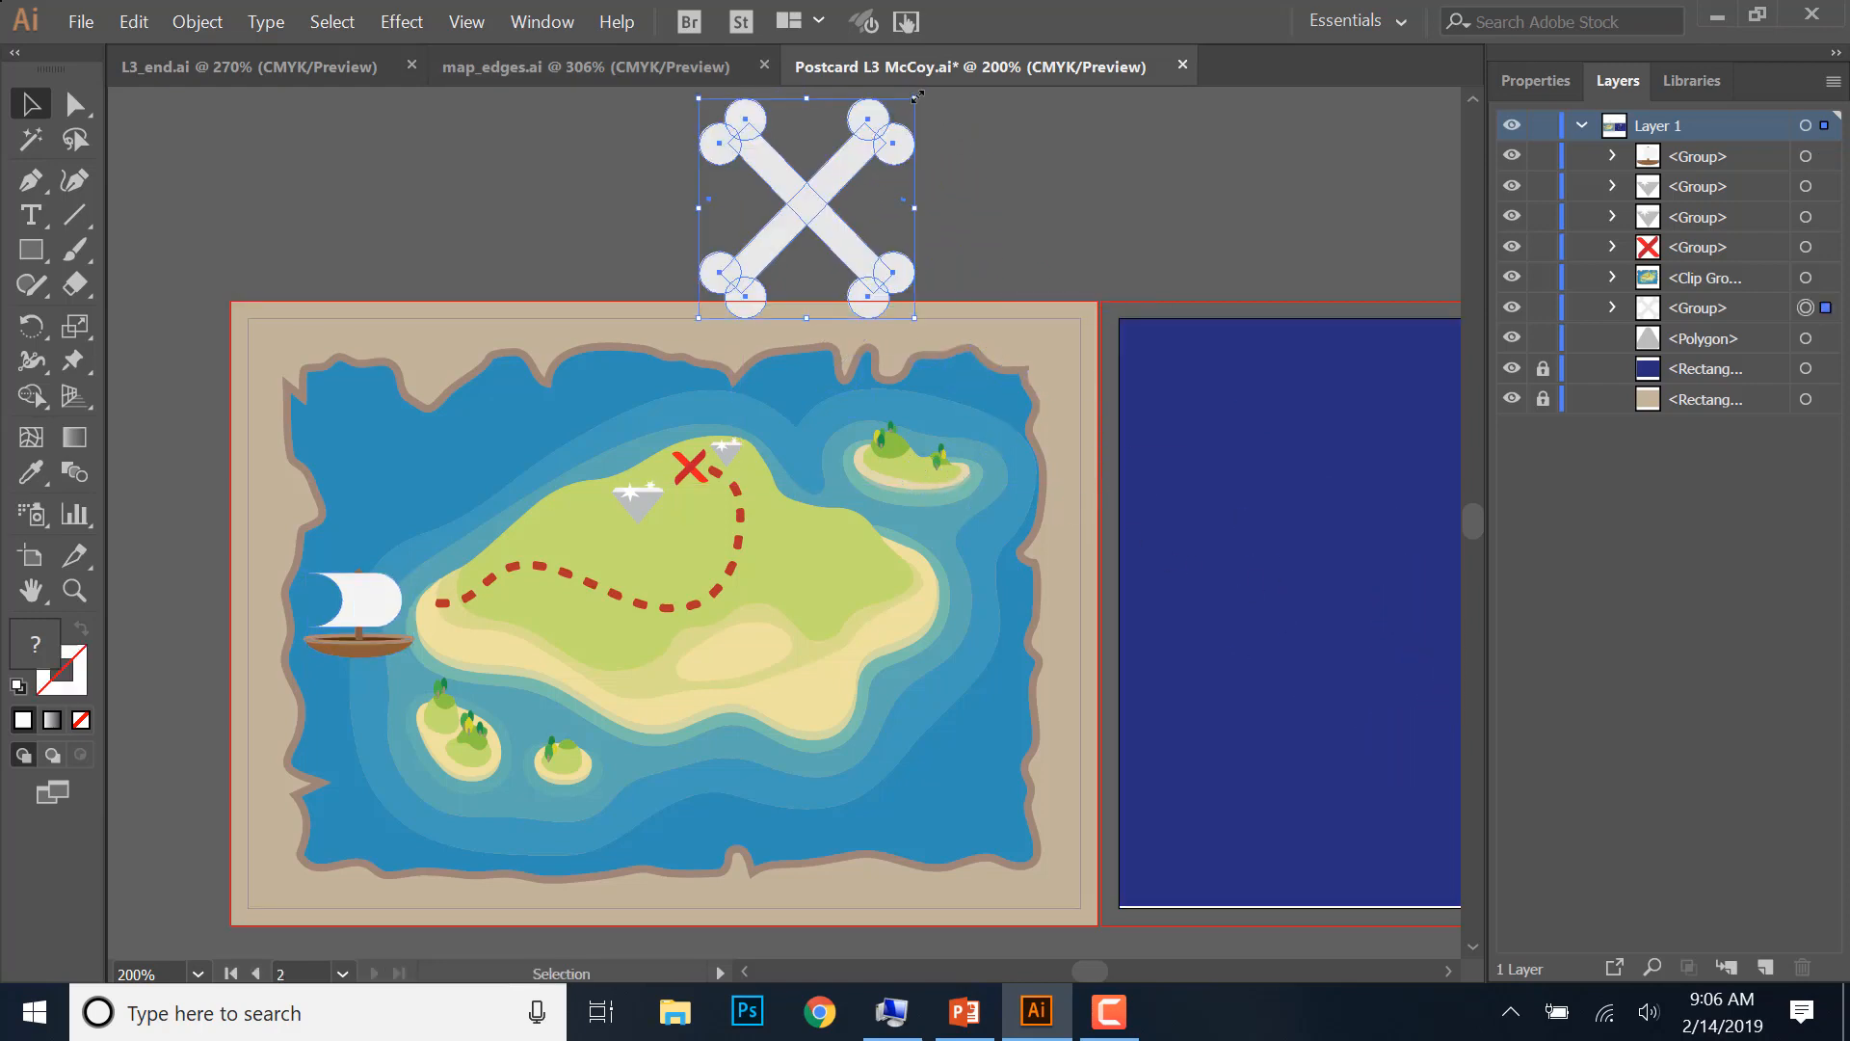
pyautogui.moveTo(917, 97); pyautogui.dragTo(782, 188)
pyautogui.click(915, 204)
pyautogui.click(289, 79)
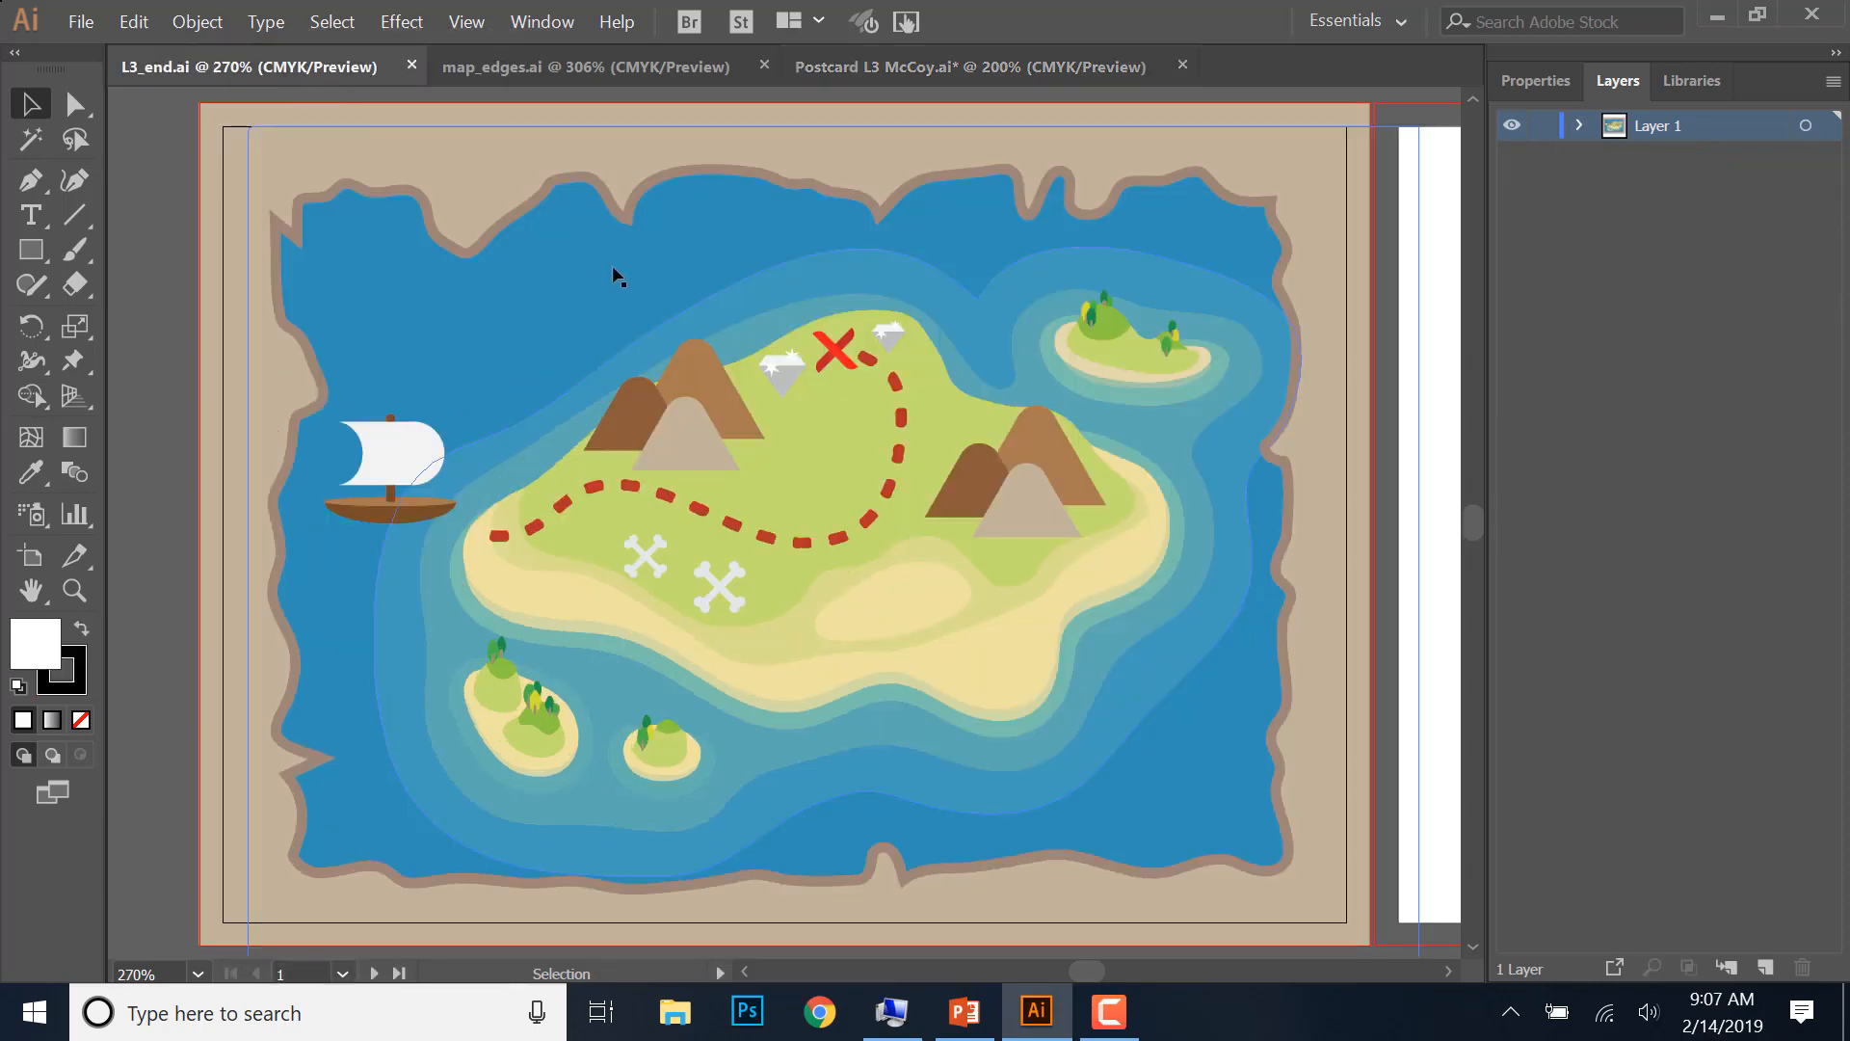
# - Place the shrunken crossbones on the island's south part, below the dashed trail, and bring them to the front
pyautogui.moveTo(643, 554); pyautogui.dragTo(611, 647)
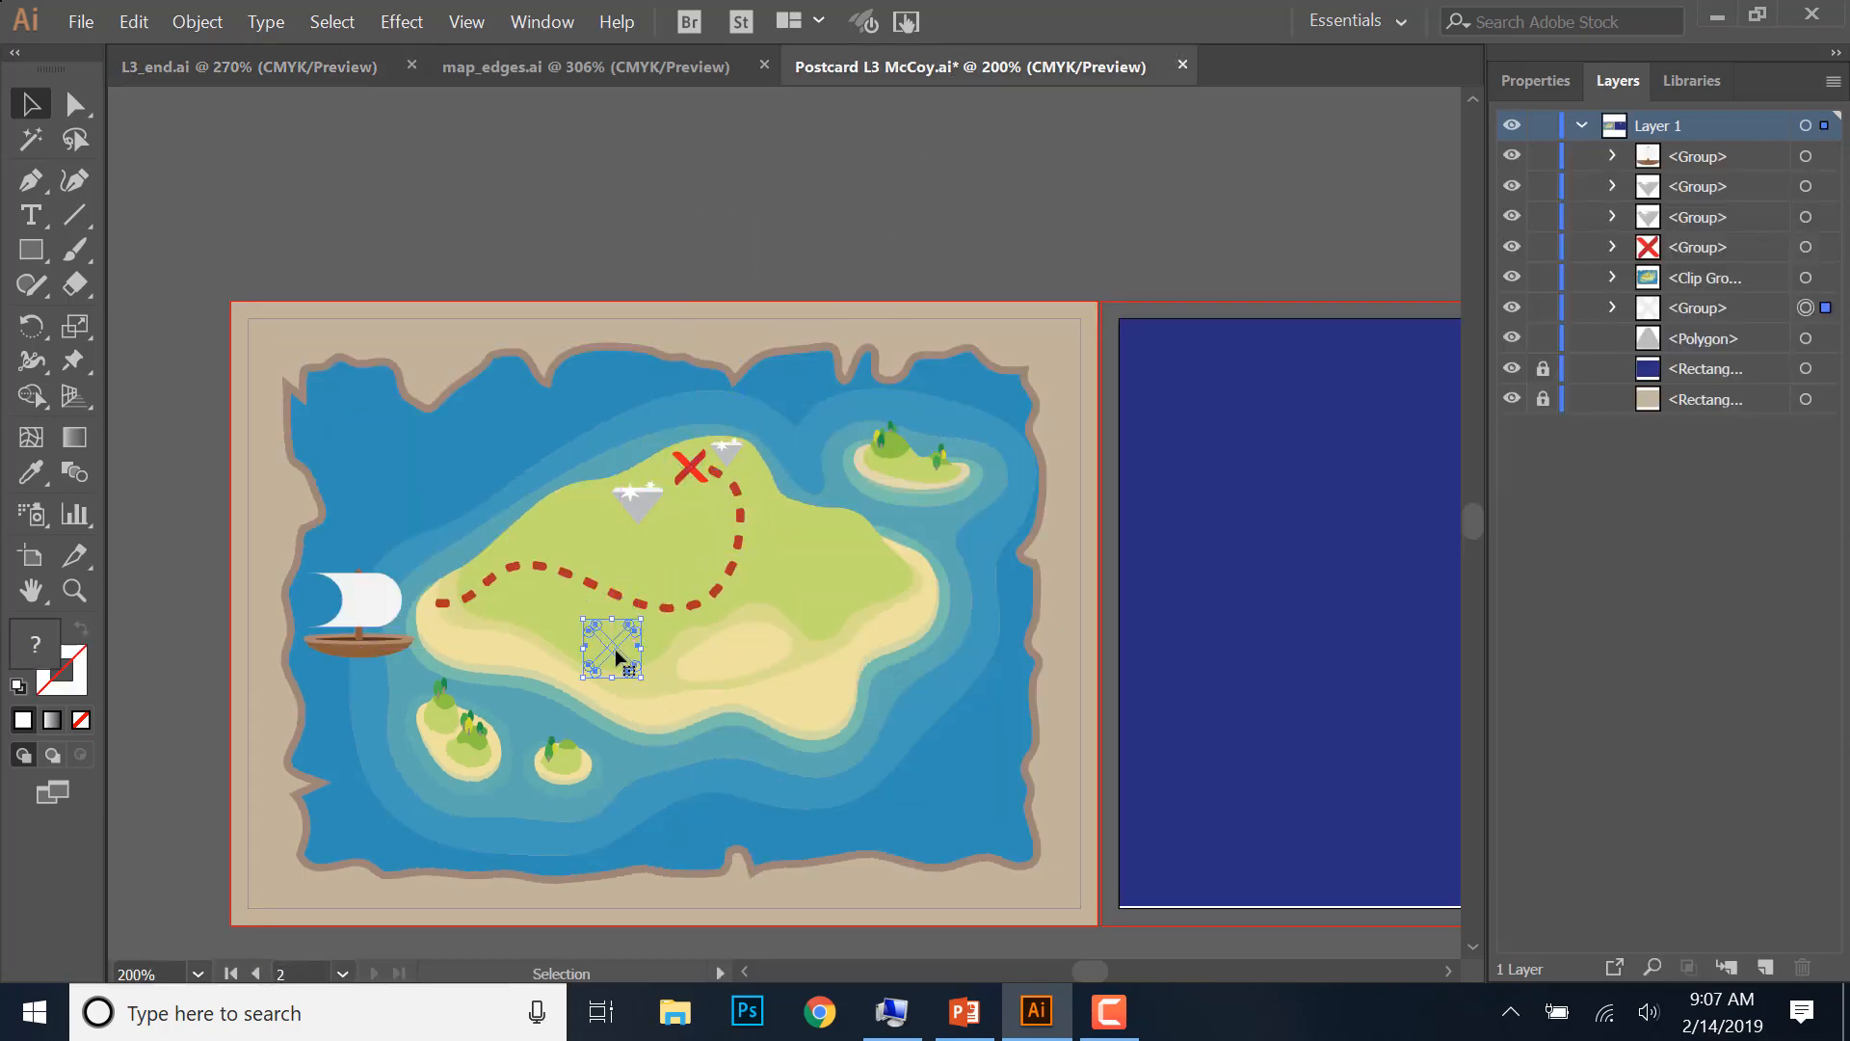
pyautogui.rightClick(606, 647)
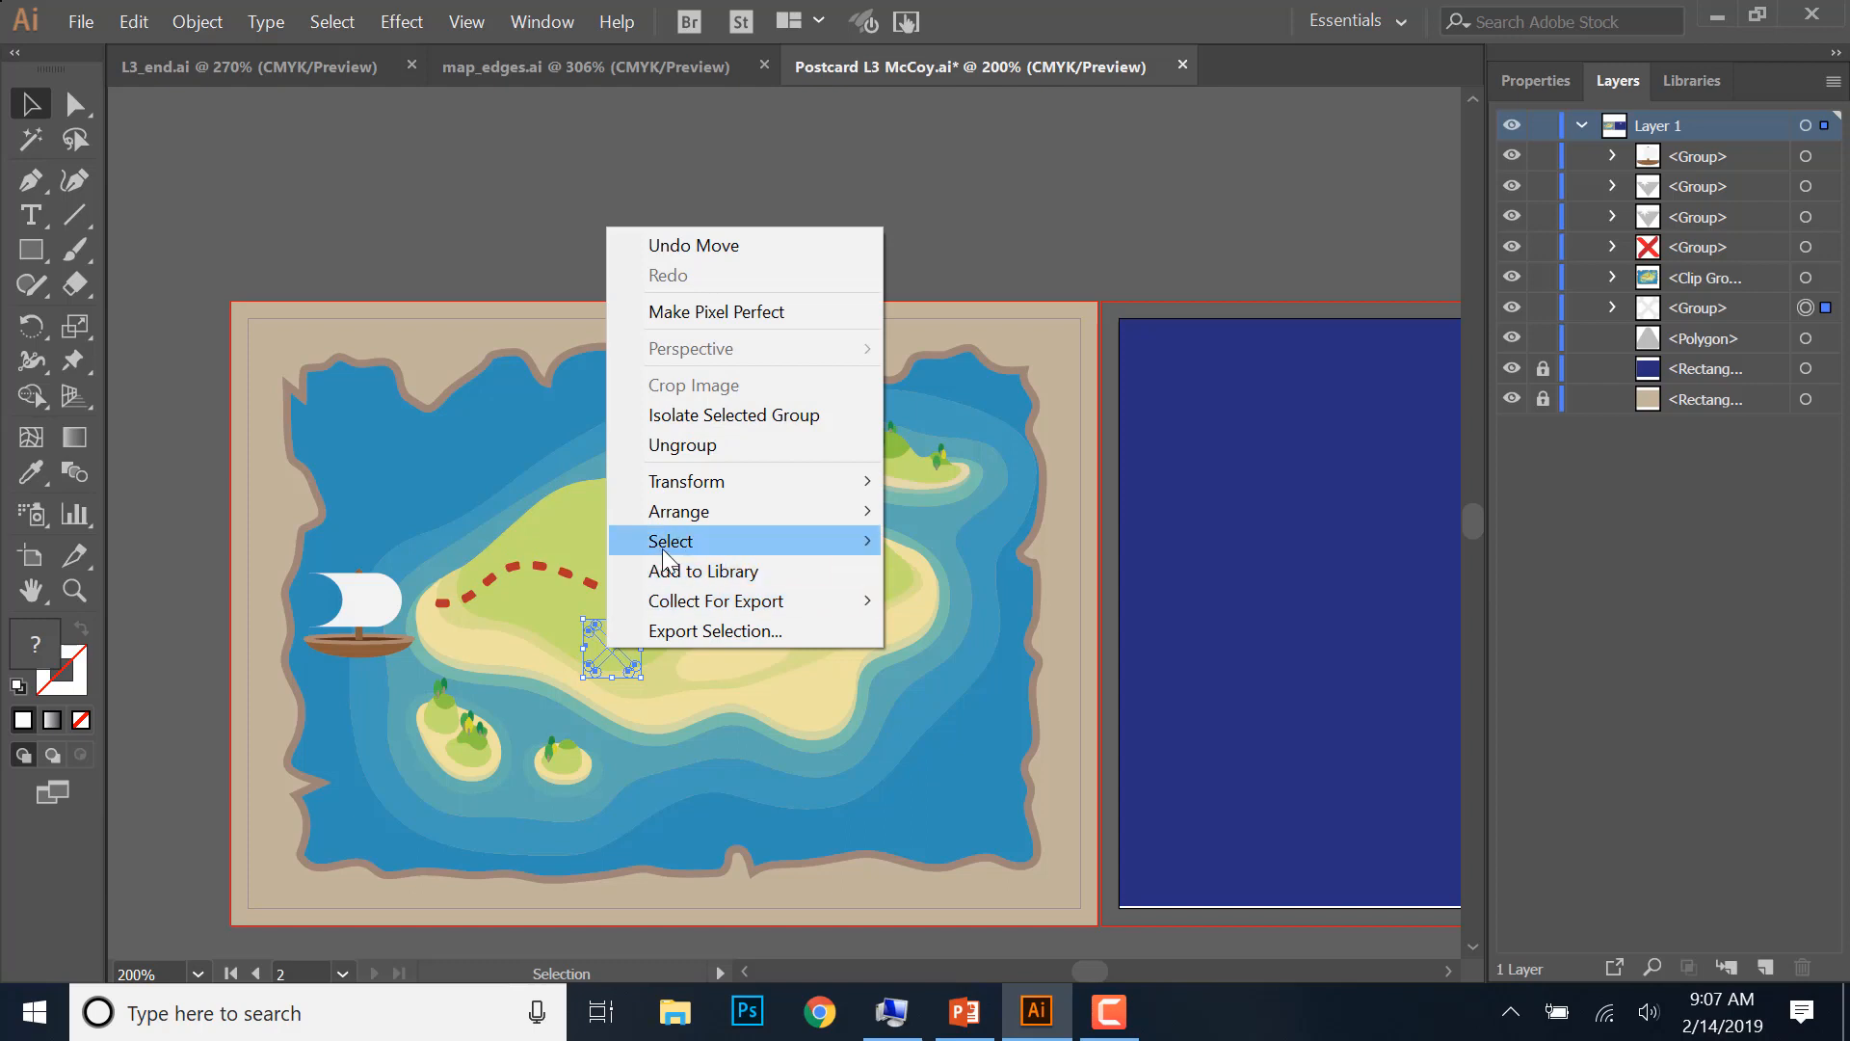
pyautogui.moveTo(722, 520)
pyautogui.click(954, 512)
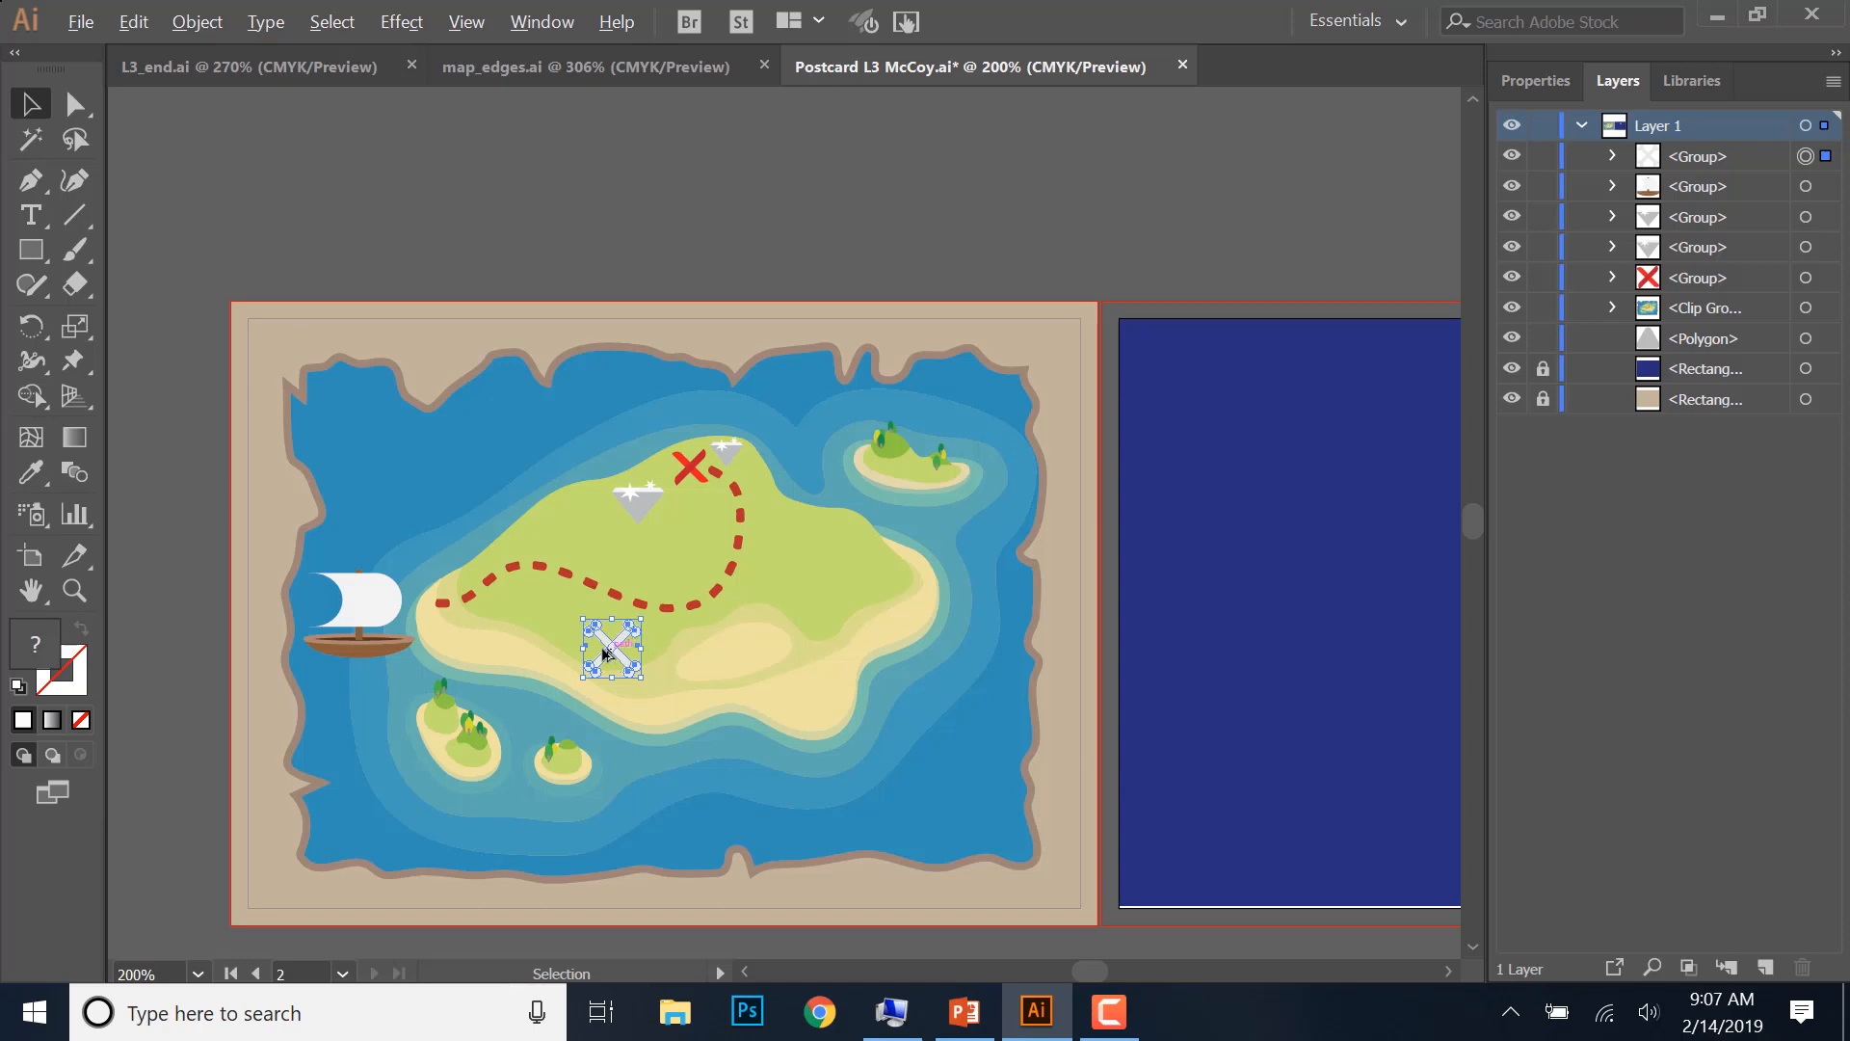
# - Duplicate the crossbones just west of the original and scale the copy down proportionally
pyautogui.moveTo(606, 654); pyautogui.dragTo(535, 630)
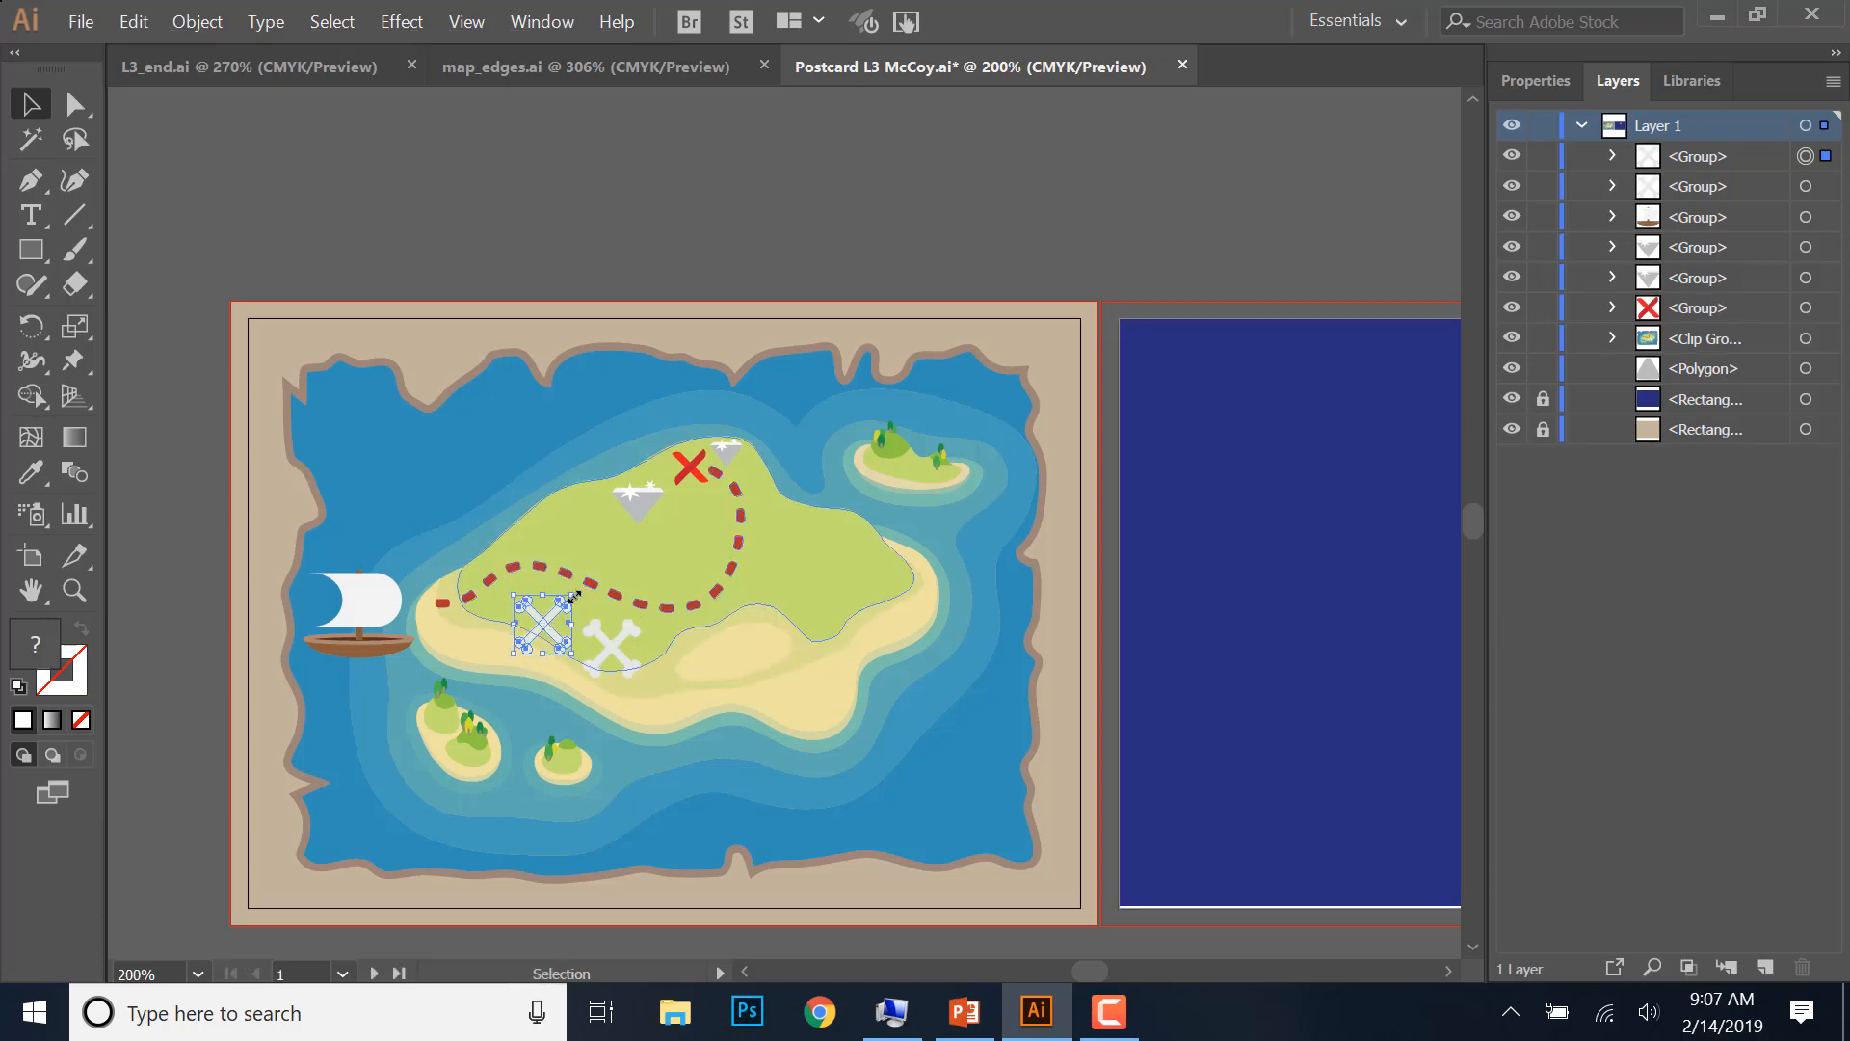
pyautogui.moveTo(575, 597); pyautogui.dragTo(556, 636)
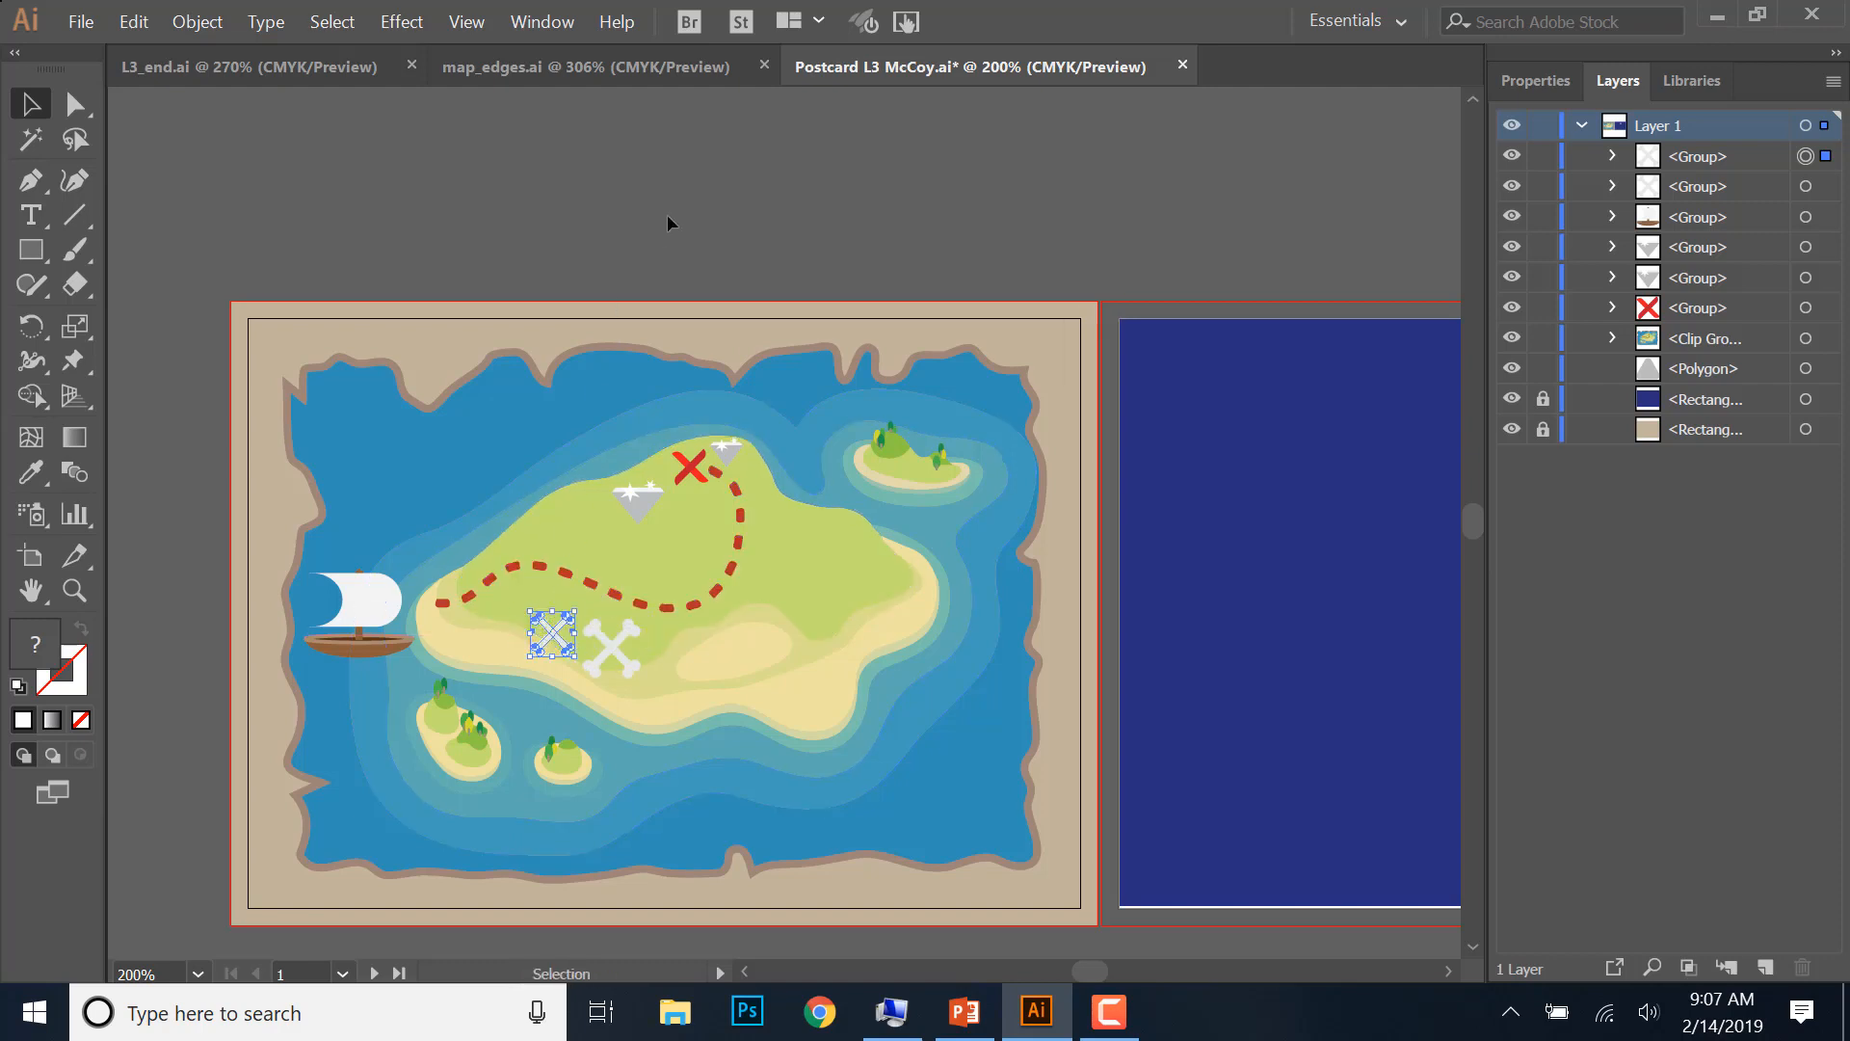
pyautogui.click(785, 143)
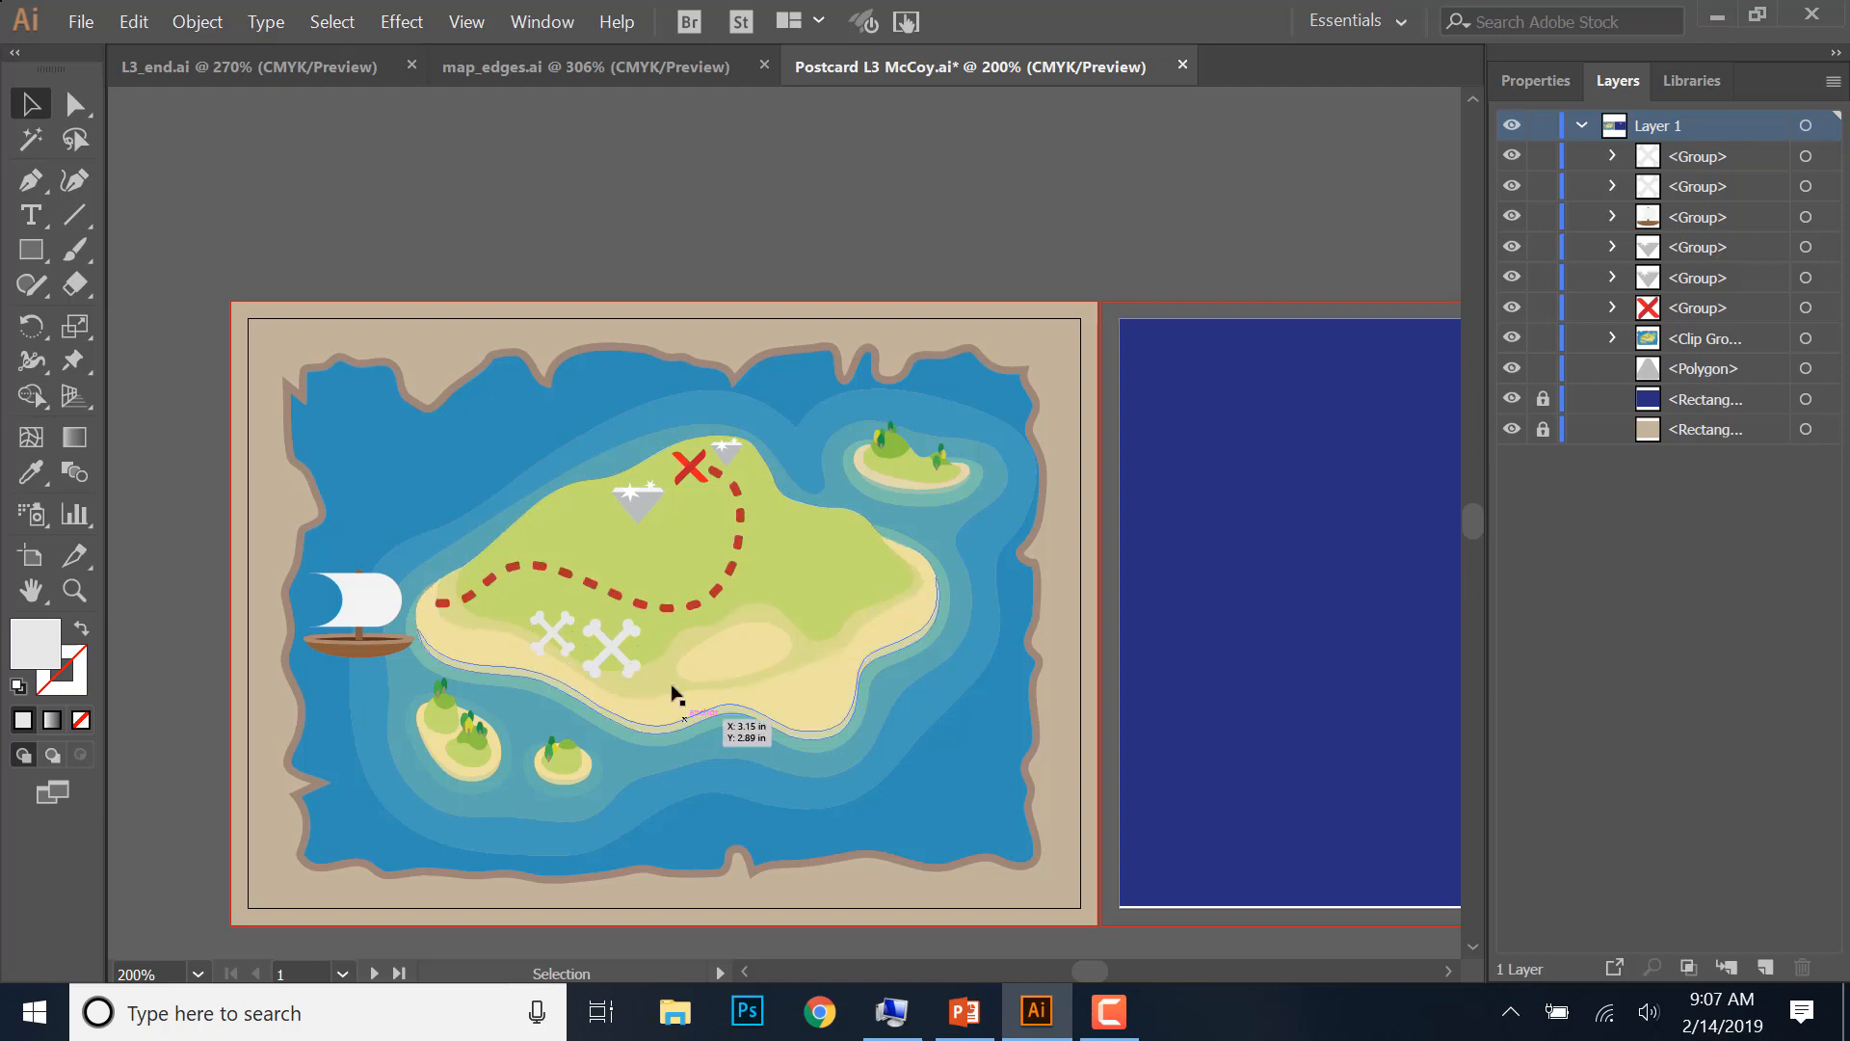
# - Move the grey rounded triangle from the second artboard to the pasteboard above the map and check the mountains in L3_end.ai
pyautogui.moveTo(1329, 622); pyautogui.dragTo(1188, 509)
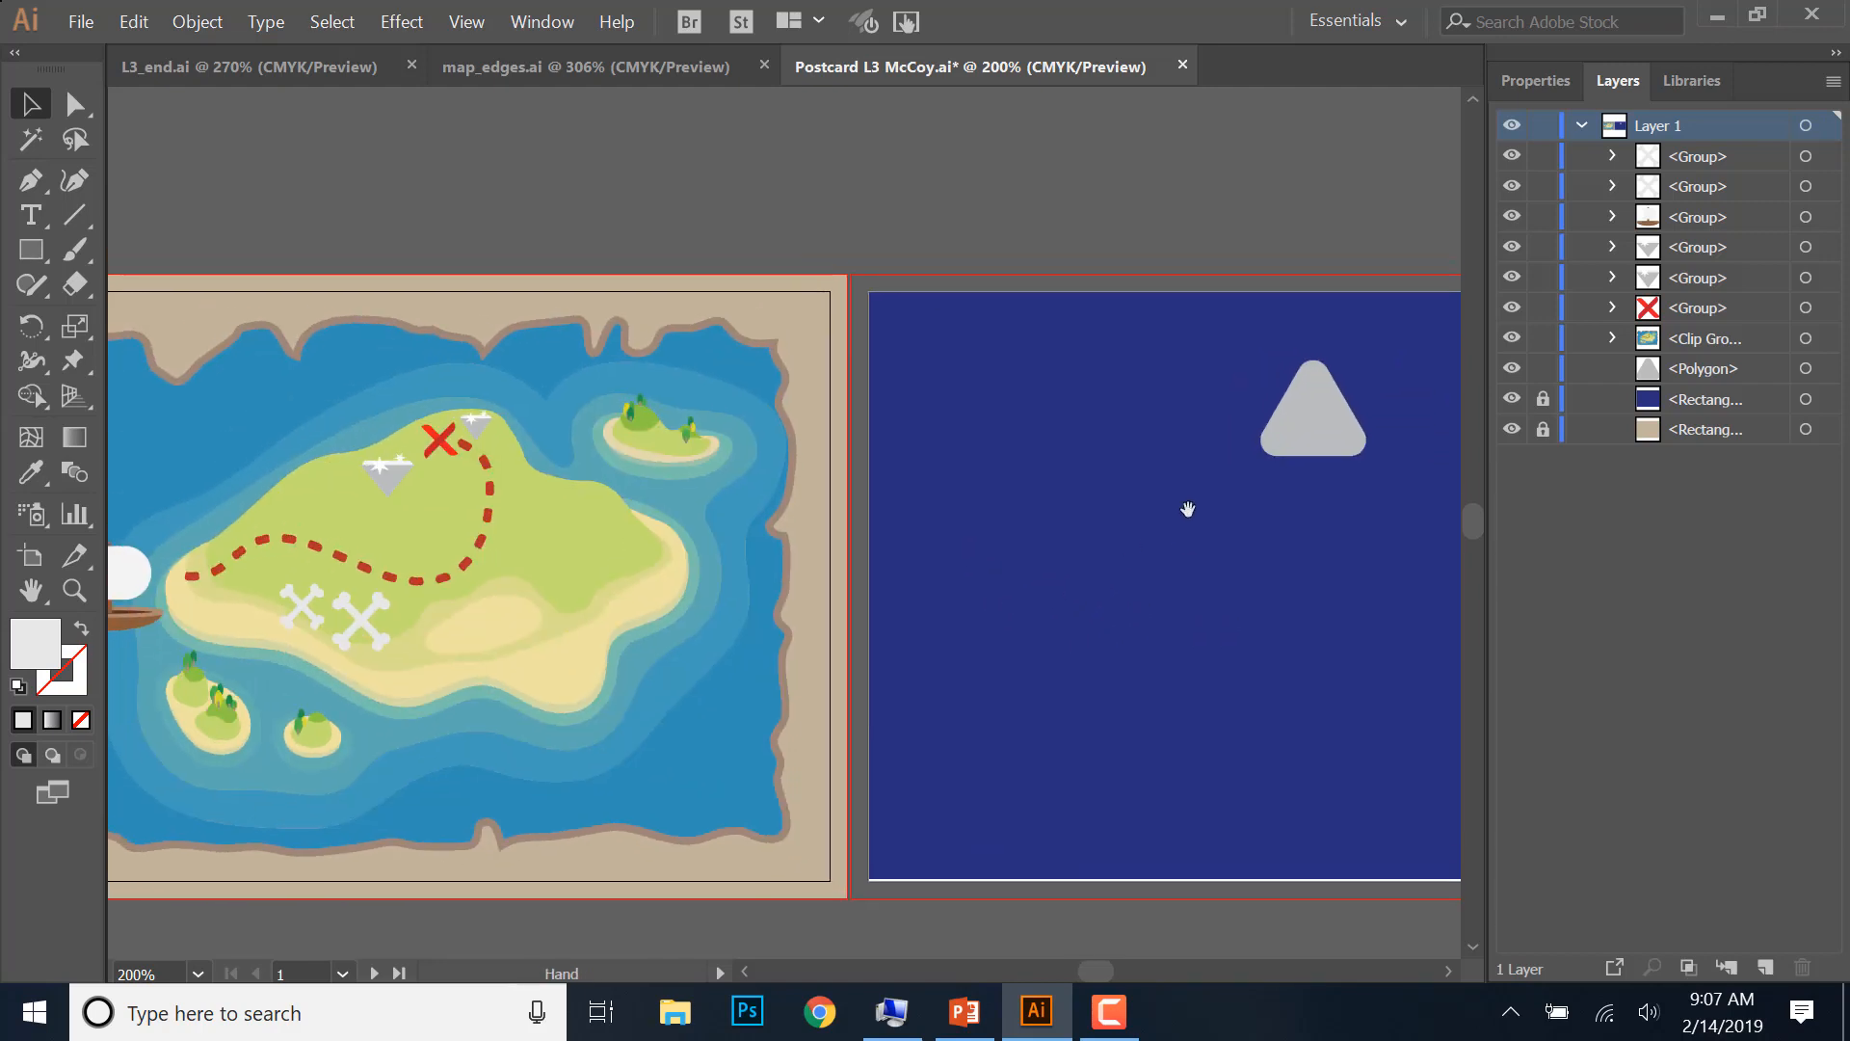
pyautogui.moveTo(1301, 448); pyautogui.dragTo(482, 233)
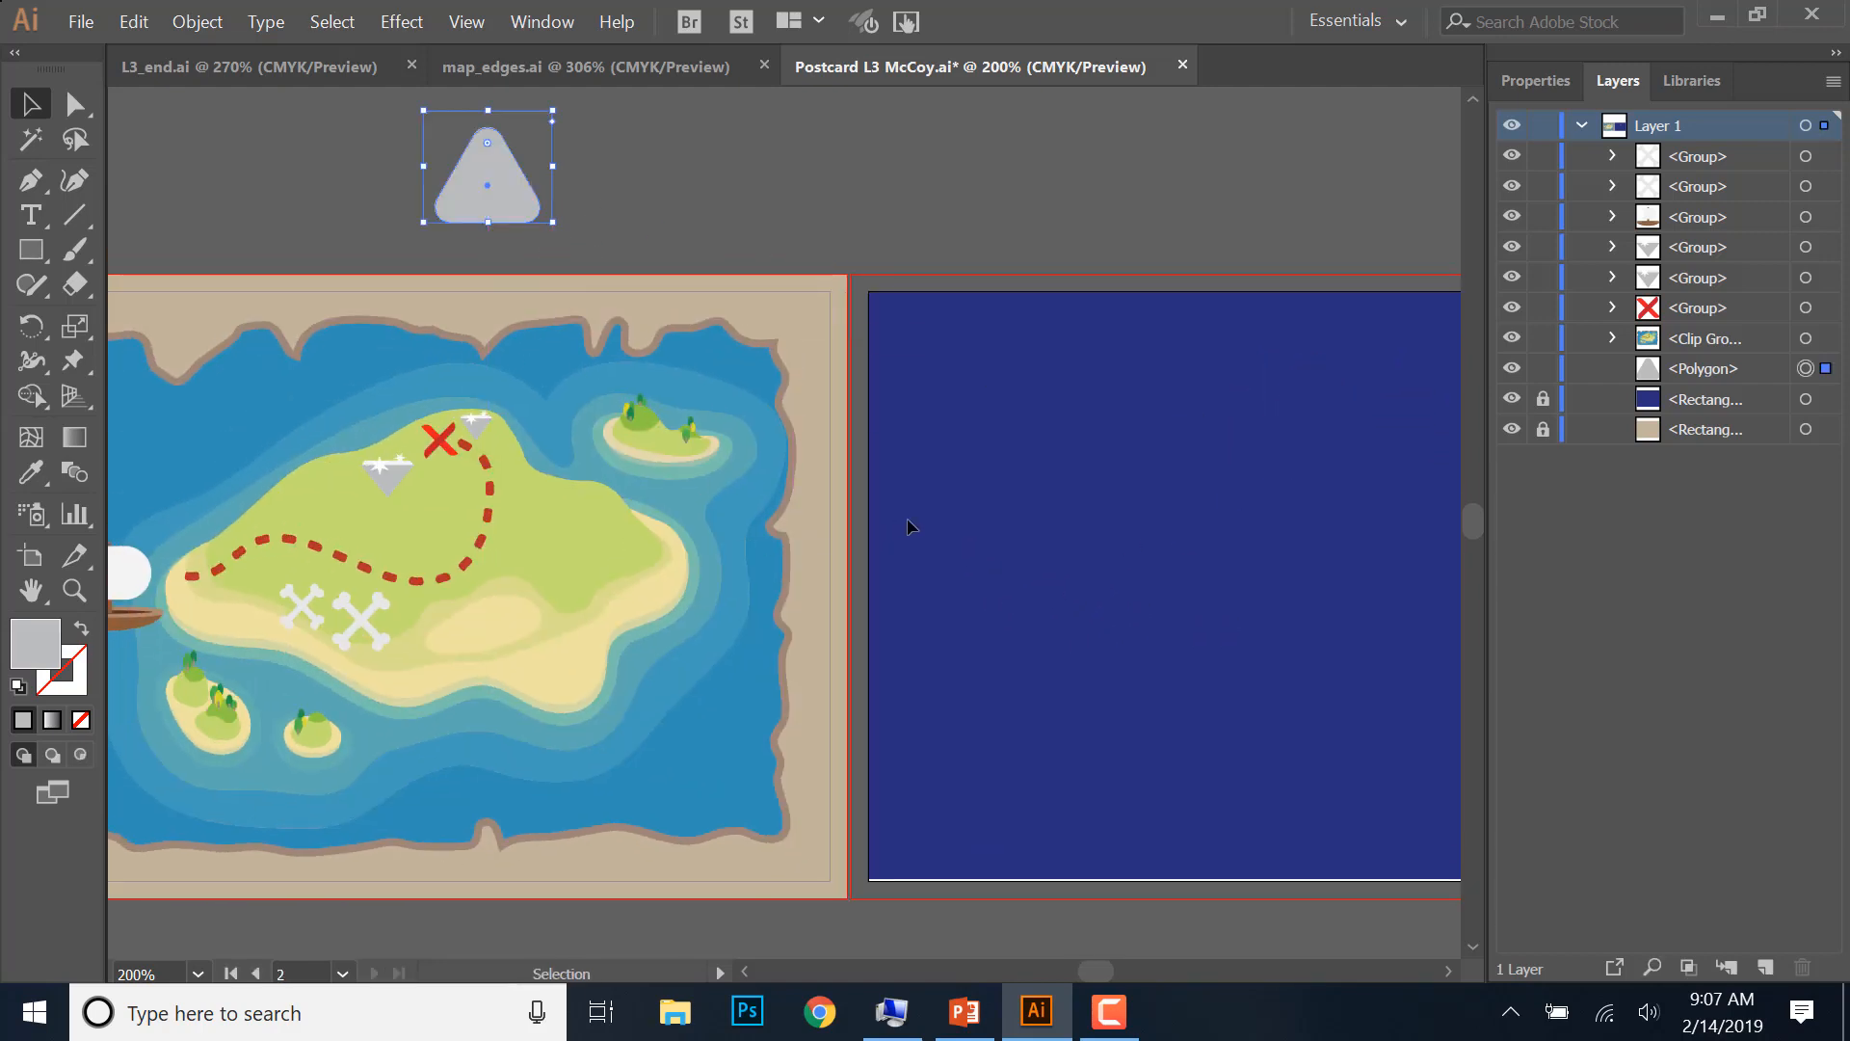
pyautogui.moveTo(1011, 541); pyautogui.dragTo(1181, 550)
pyautogui.click(796, 224)
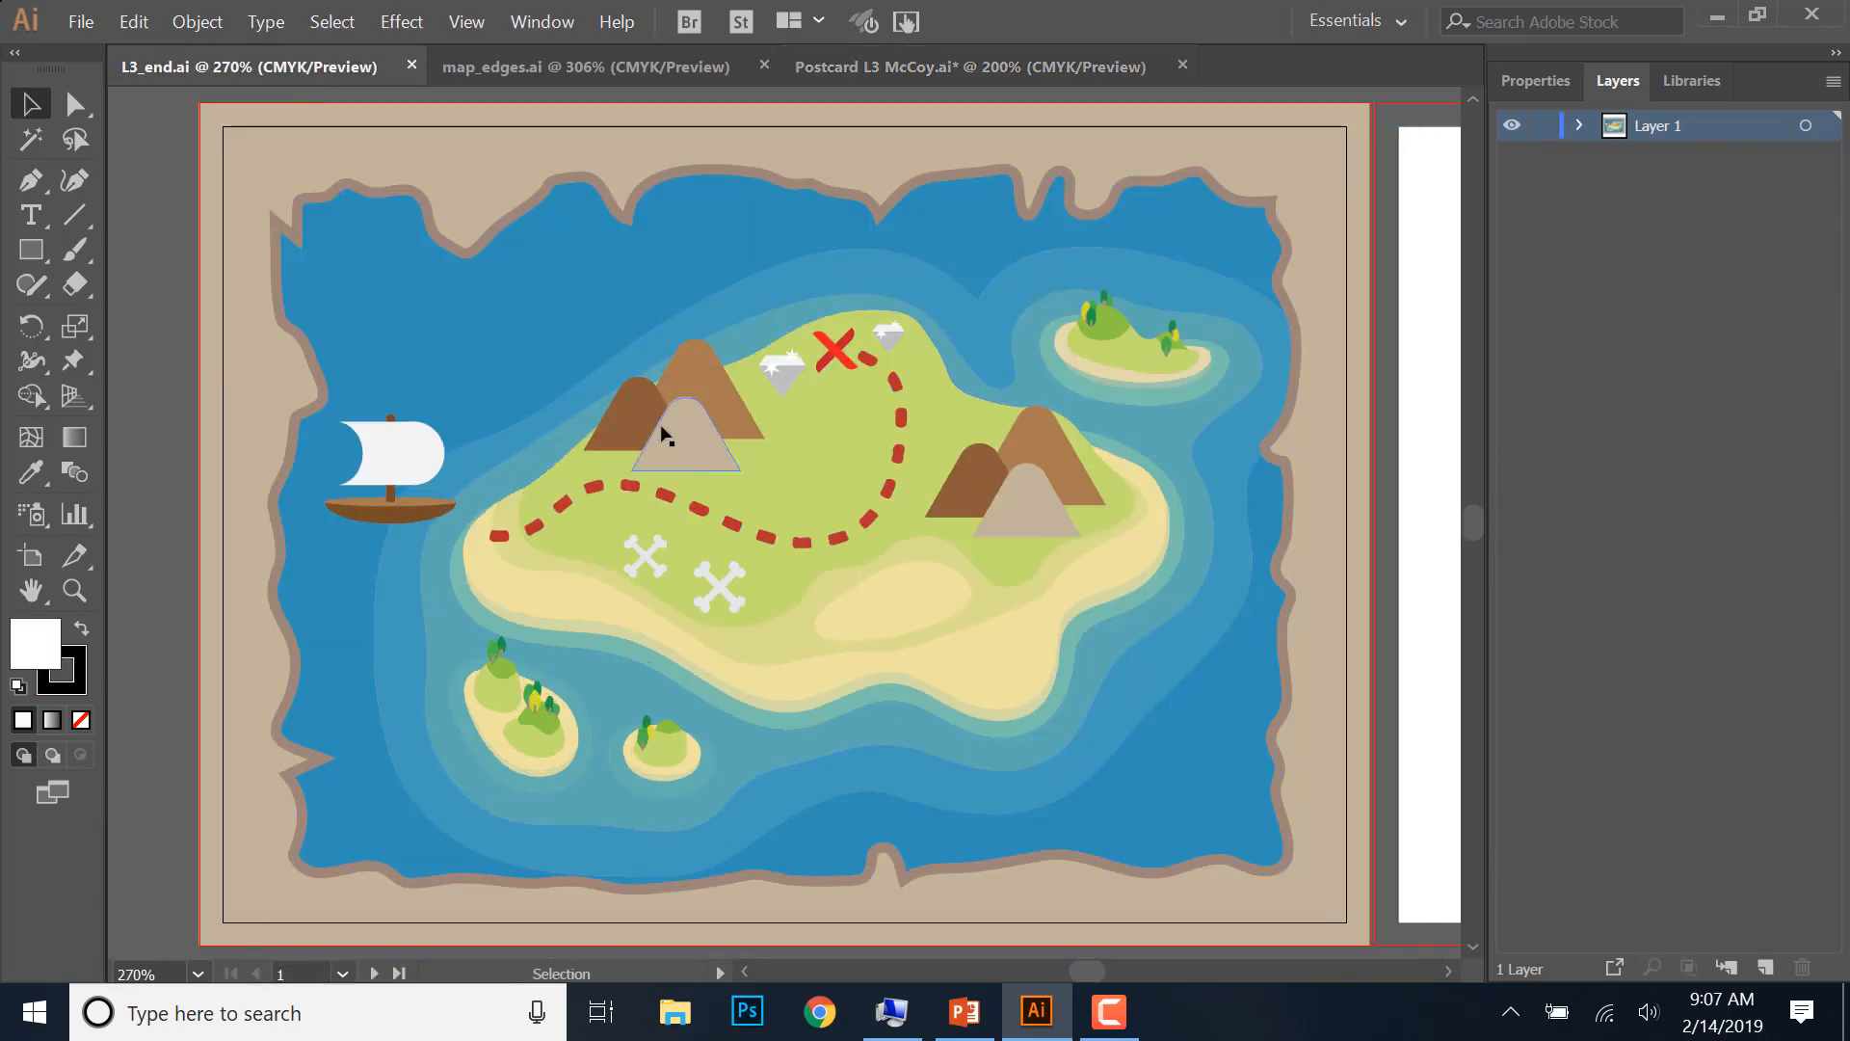
pyautogui.click(867, 67)
pyautogui.click(768, 218)
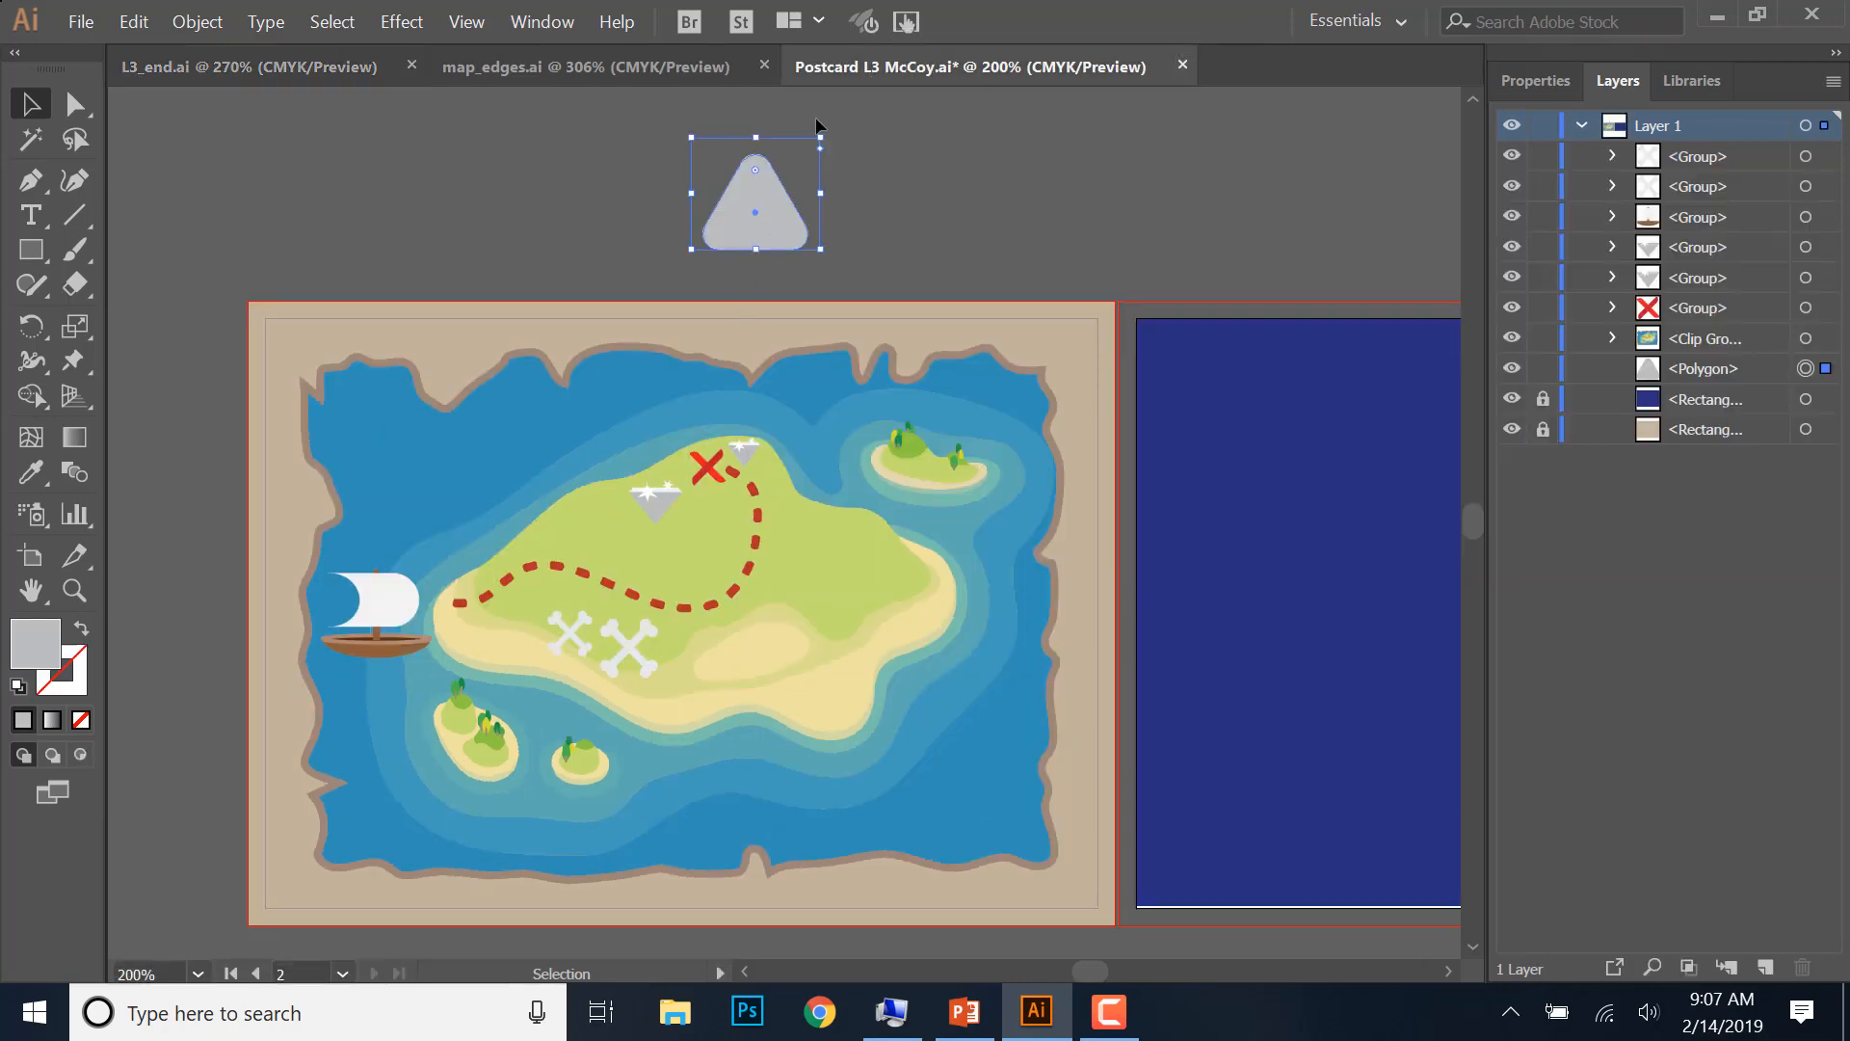
# - Shift the grey triangle slightly higher above the map and enlarge it proportionally
pyautogui.moveTo(744, 207); pyautogui.dragTo(749, 158)
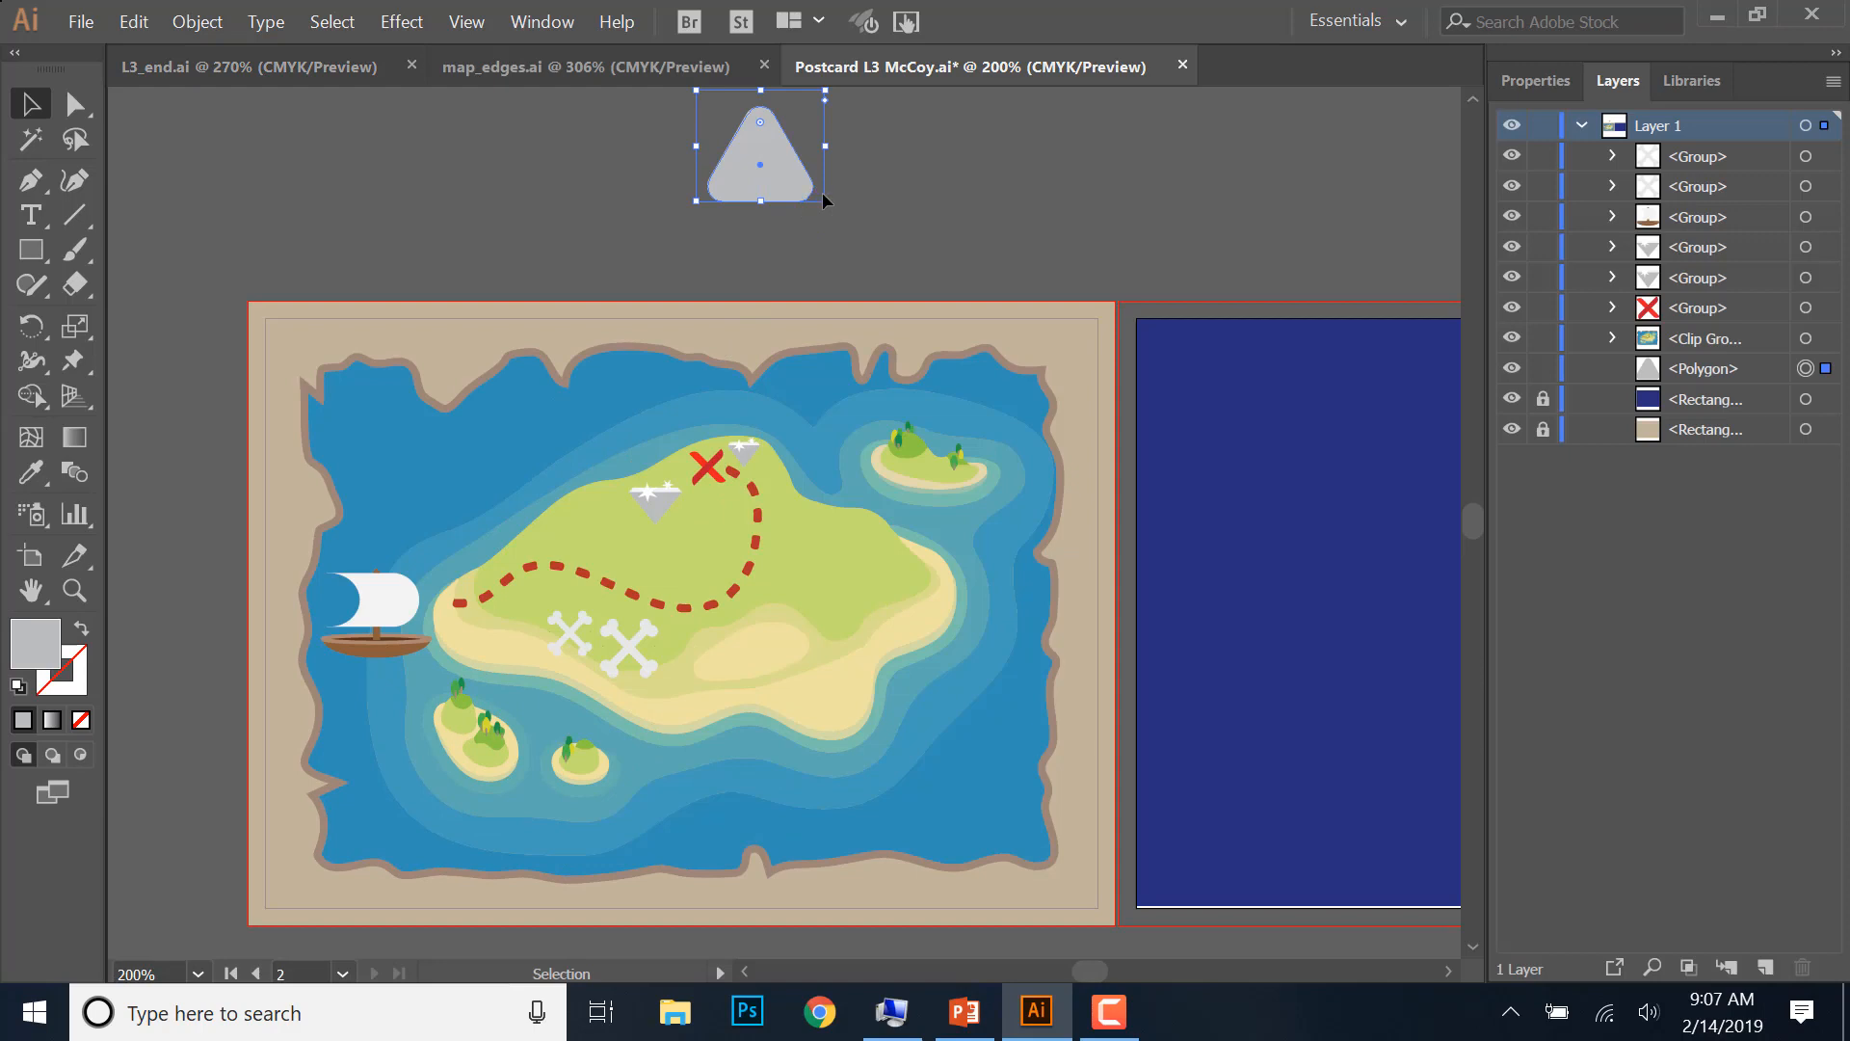
pyautogui.click(828, 201)
pyautogui.click(793, 183)
pyautogui.moveTo(826, 203); pyautogui.dragTo(857, 230)
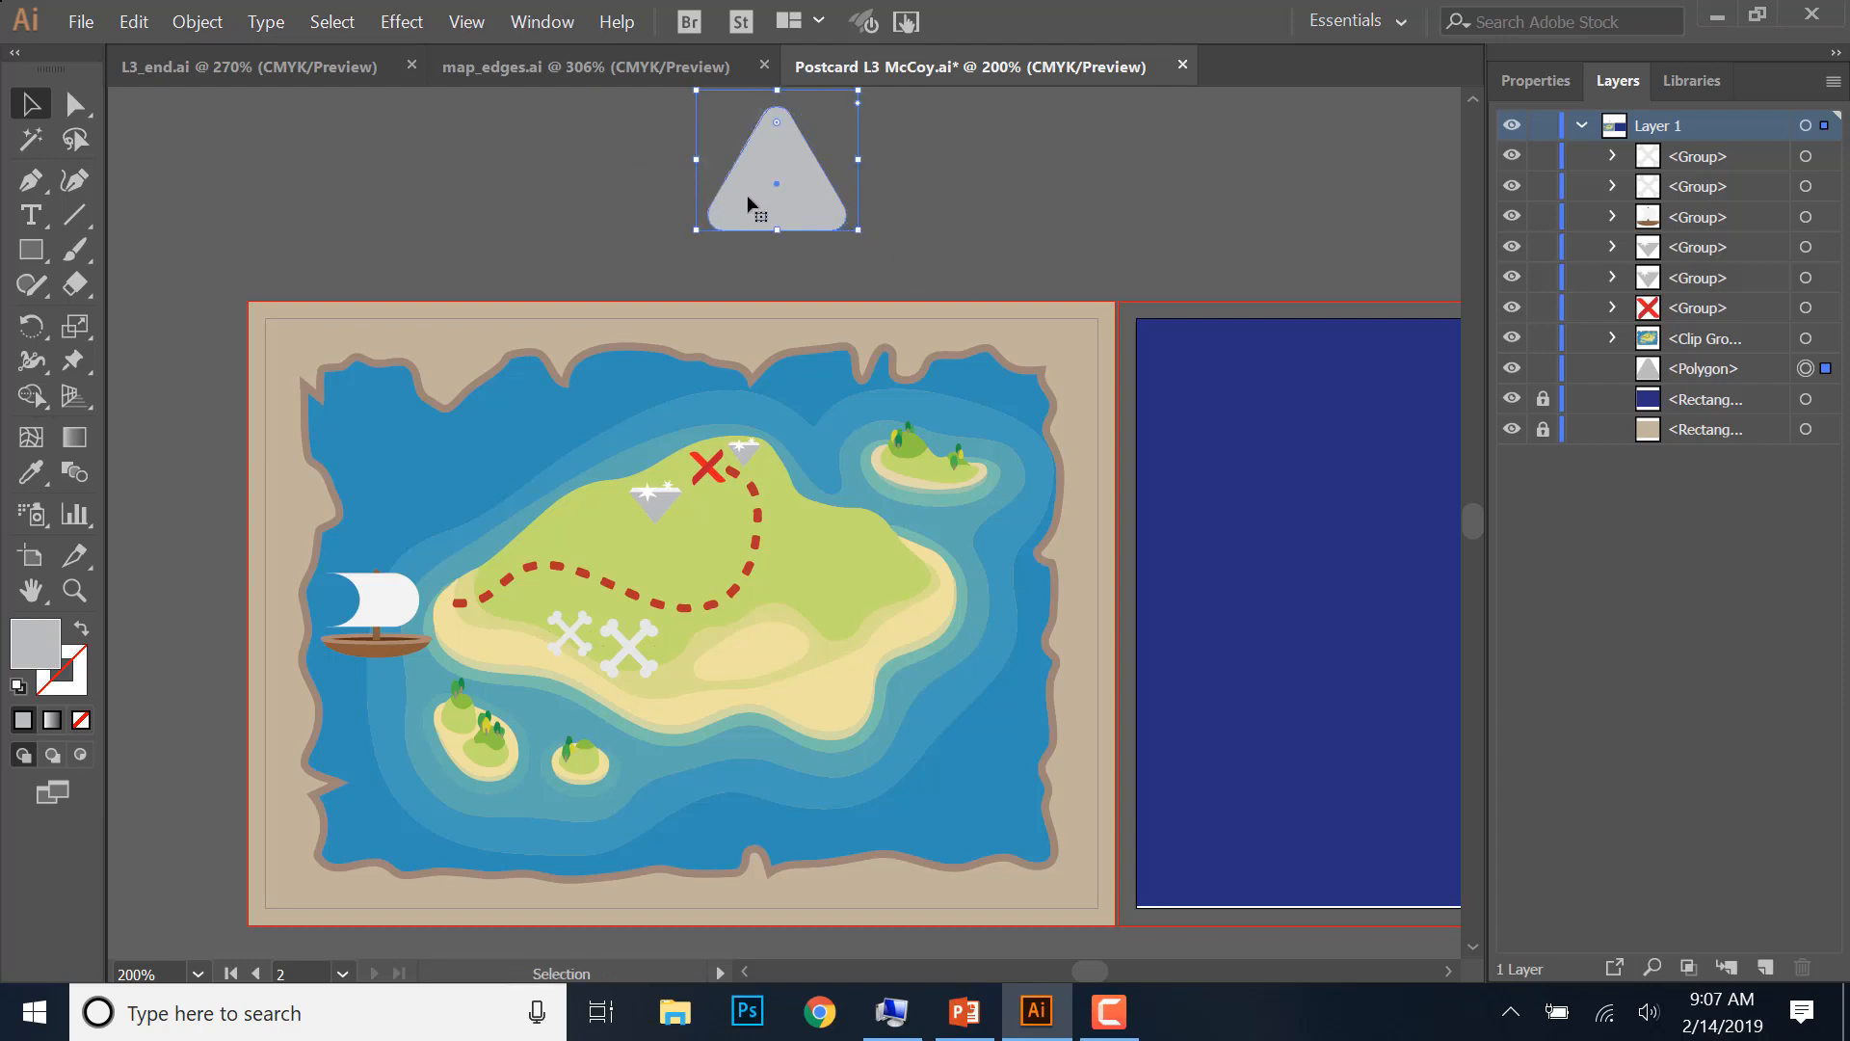
# - Duplicate the grey triangle twice and arrange the three triangles in an evenly spaced row above the map
pyautogui.keyDown('alt'); pyautogui.moveTo(746, 198); pyautogui.dragTo(480, 217); pyautogui.keyUp('alt')
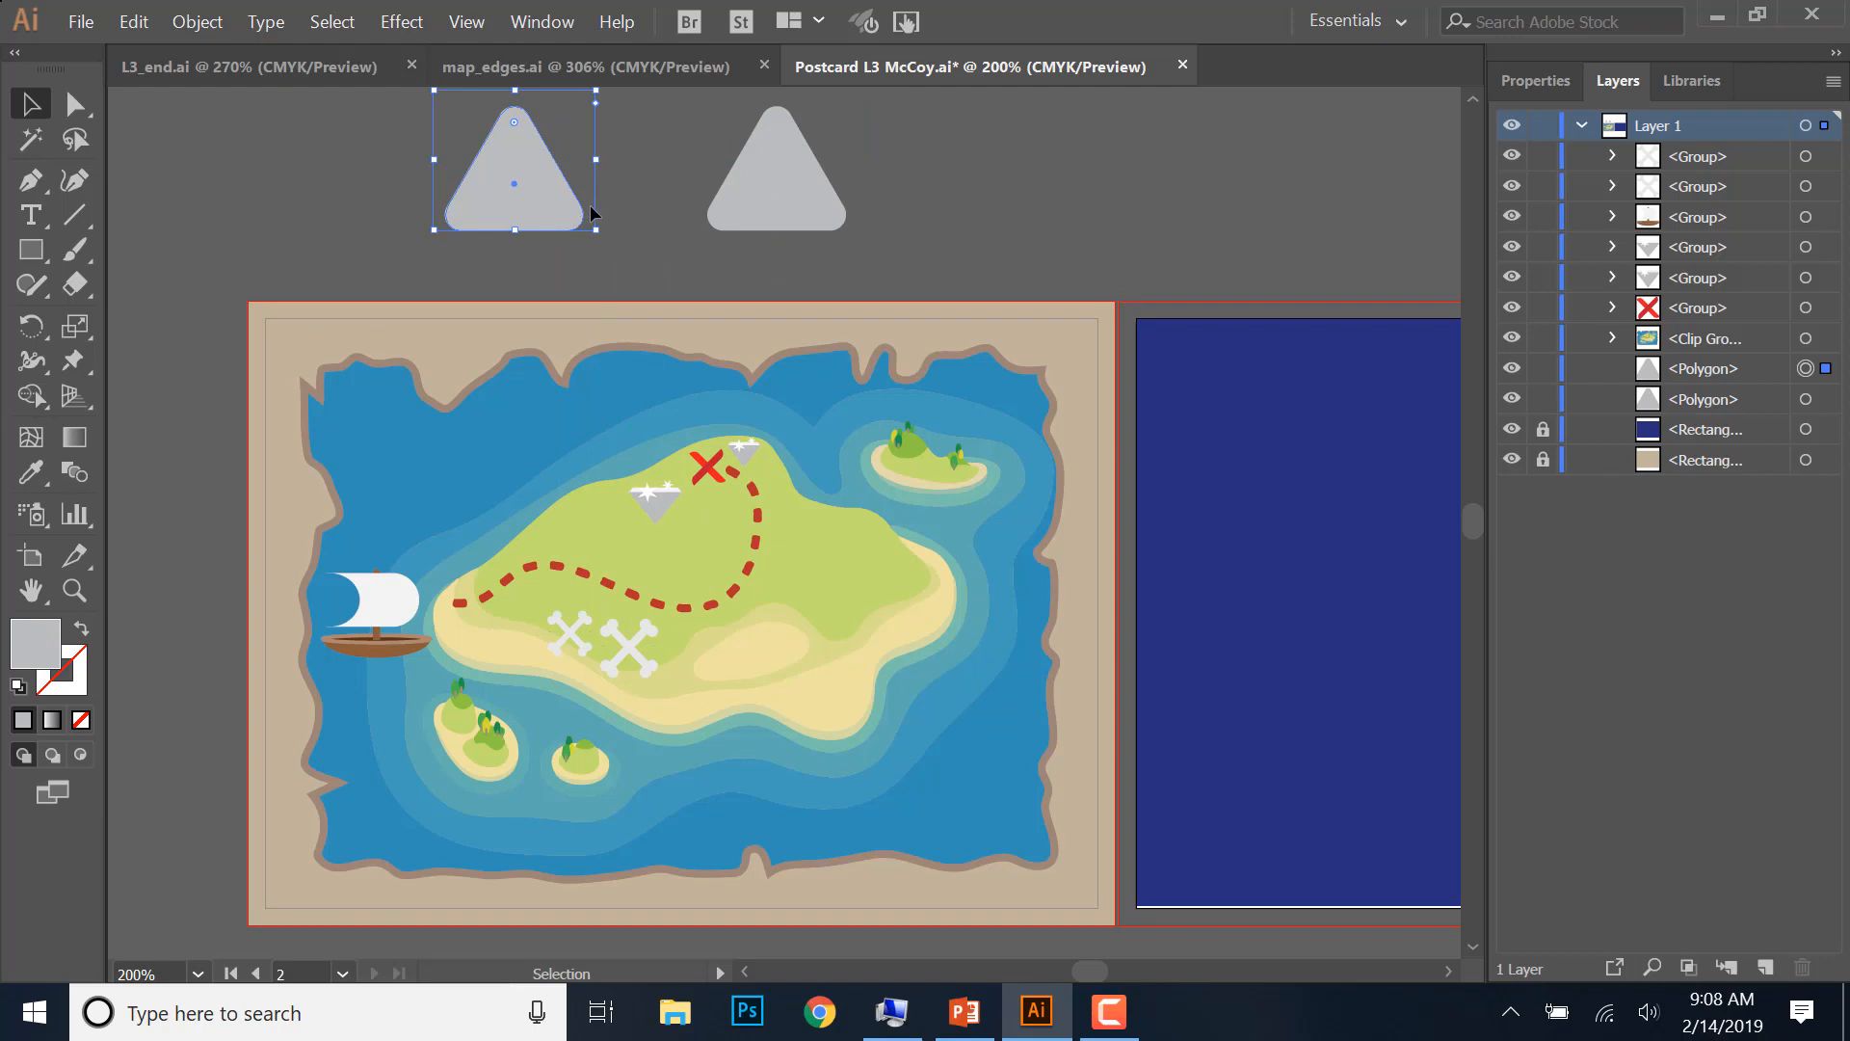
pyautogui.keyDown('alt'); pyautogui.moveTo(532, 217); pyautogui.dragTo(629, 189); pyautogui.keyUp('alt')
pyautogui.click(754, 177)
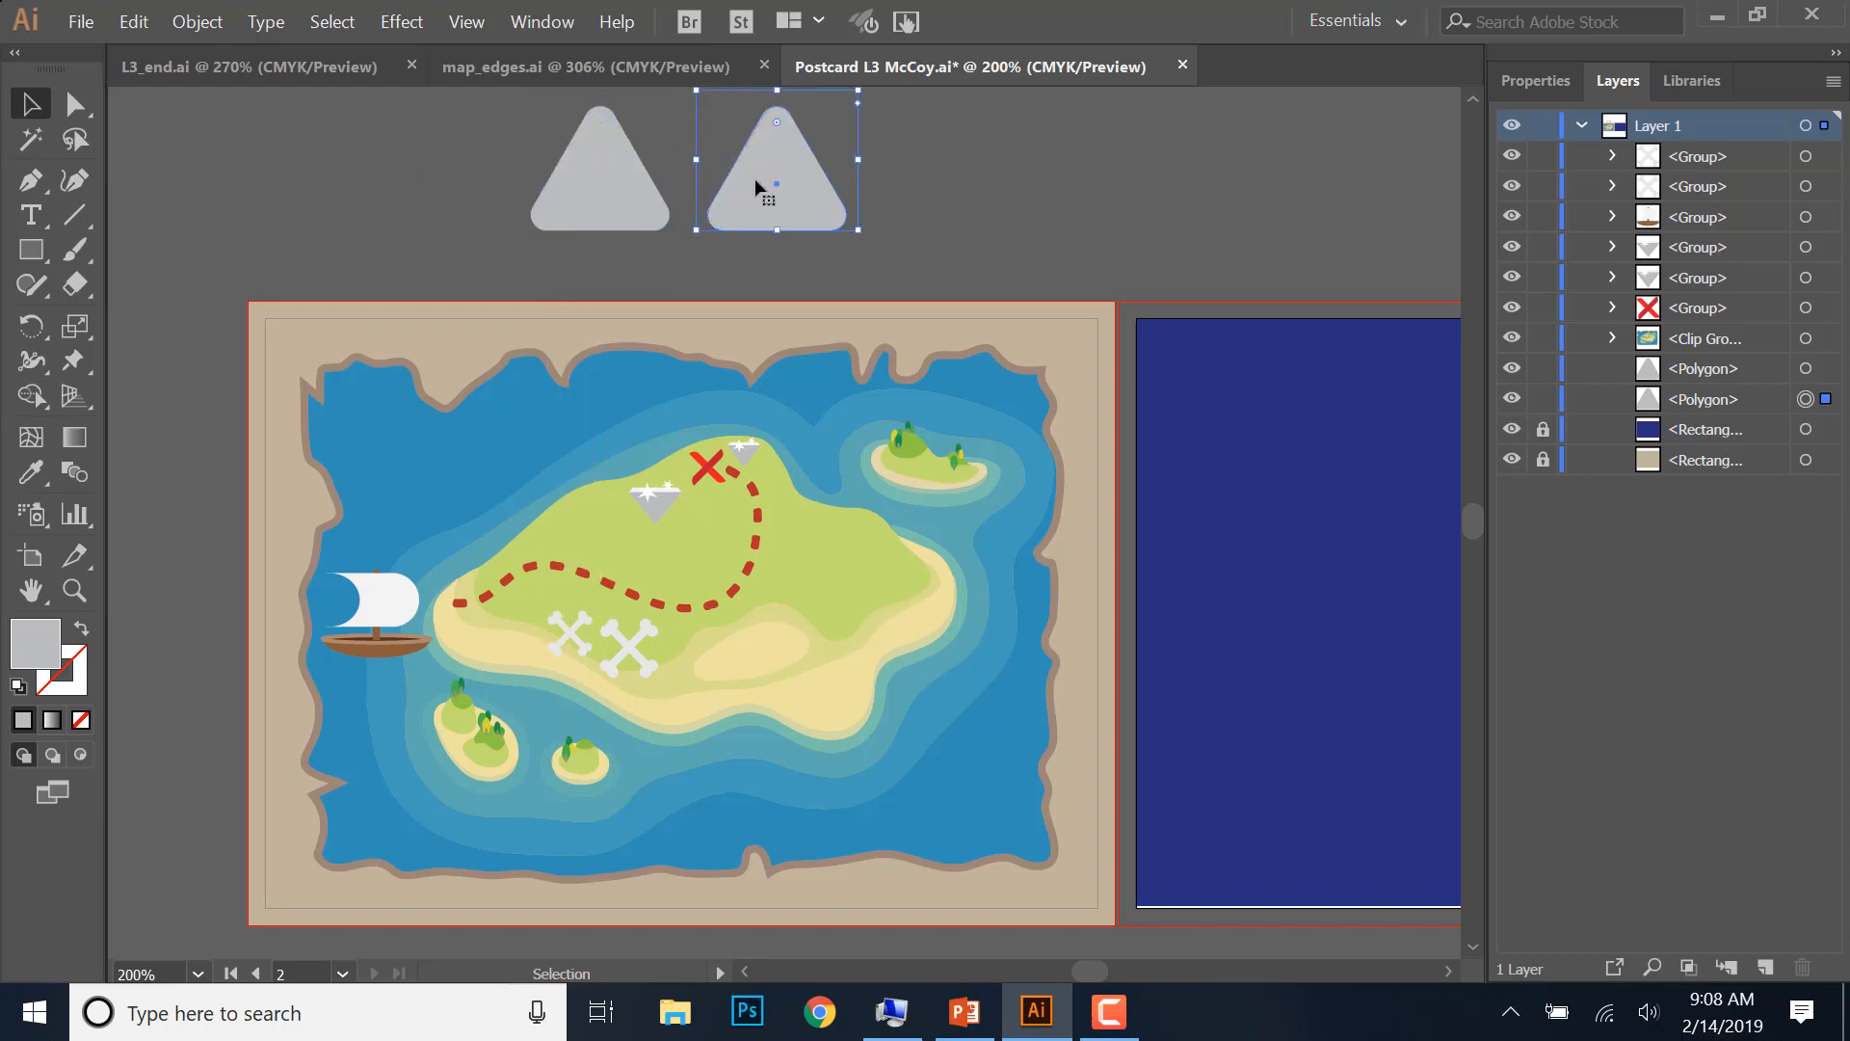
pyautogui.moveTo(792, 182)
pyautogui.keyDown('alt'); pyautogui.mouseDown()
pyautogui.moveTo(923, 194)
pyautogui.moveTo(766, 188)
pyautogui.mouseUp(); pyautogui.keyUp('alt')
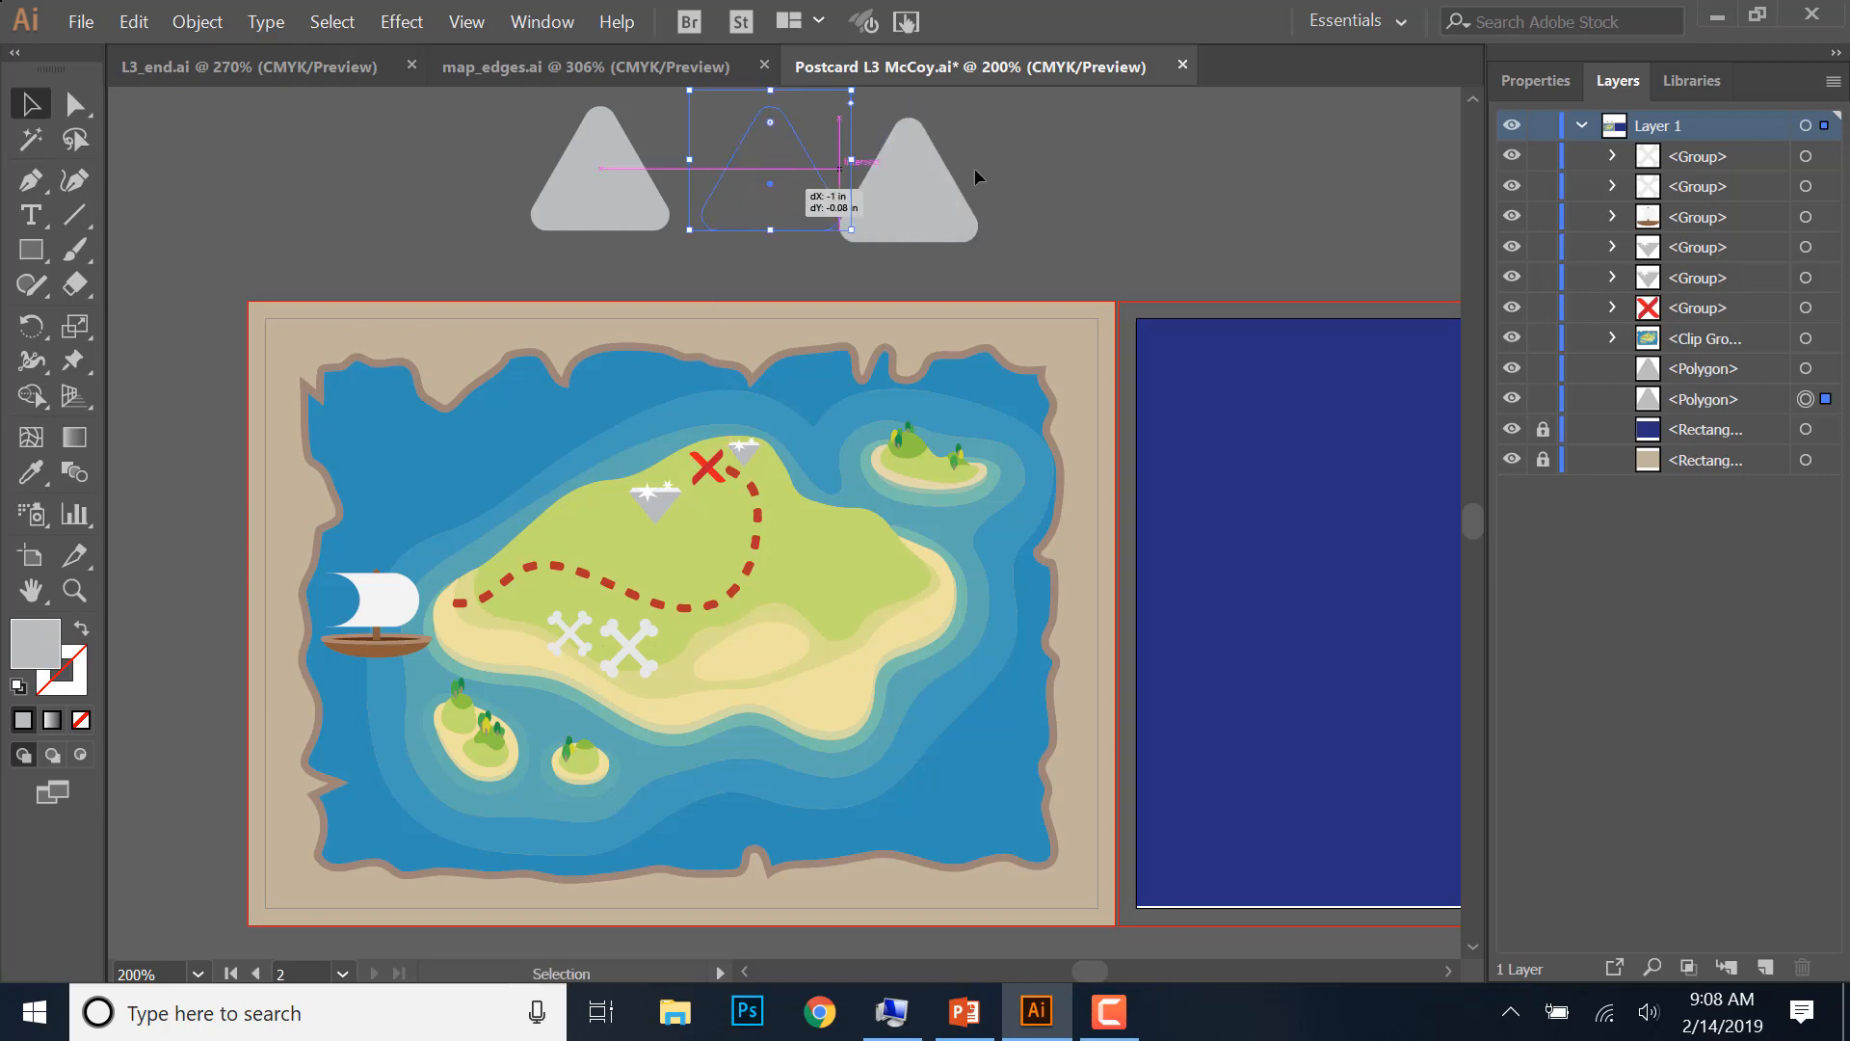
pyautogui.click(1027, 175)
pyautogui.click(590, 220)
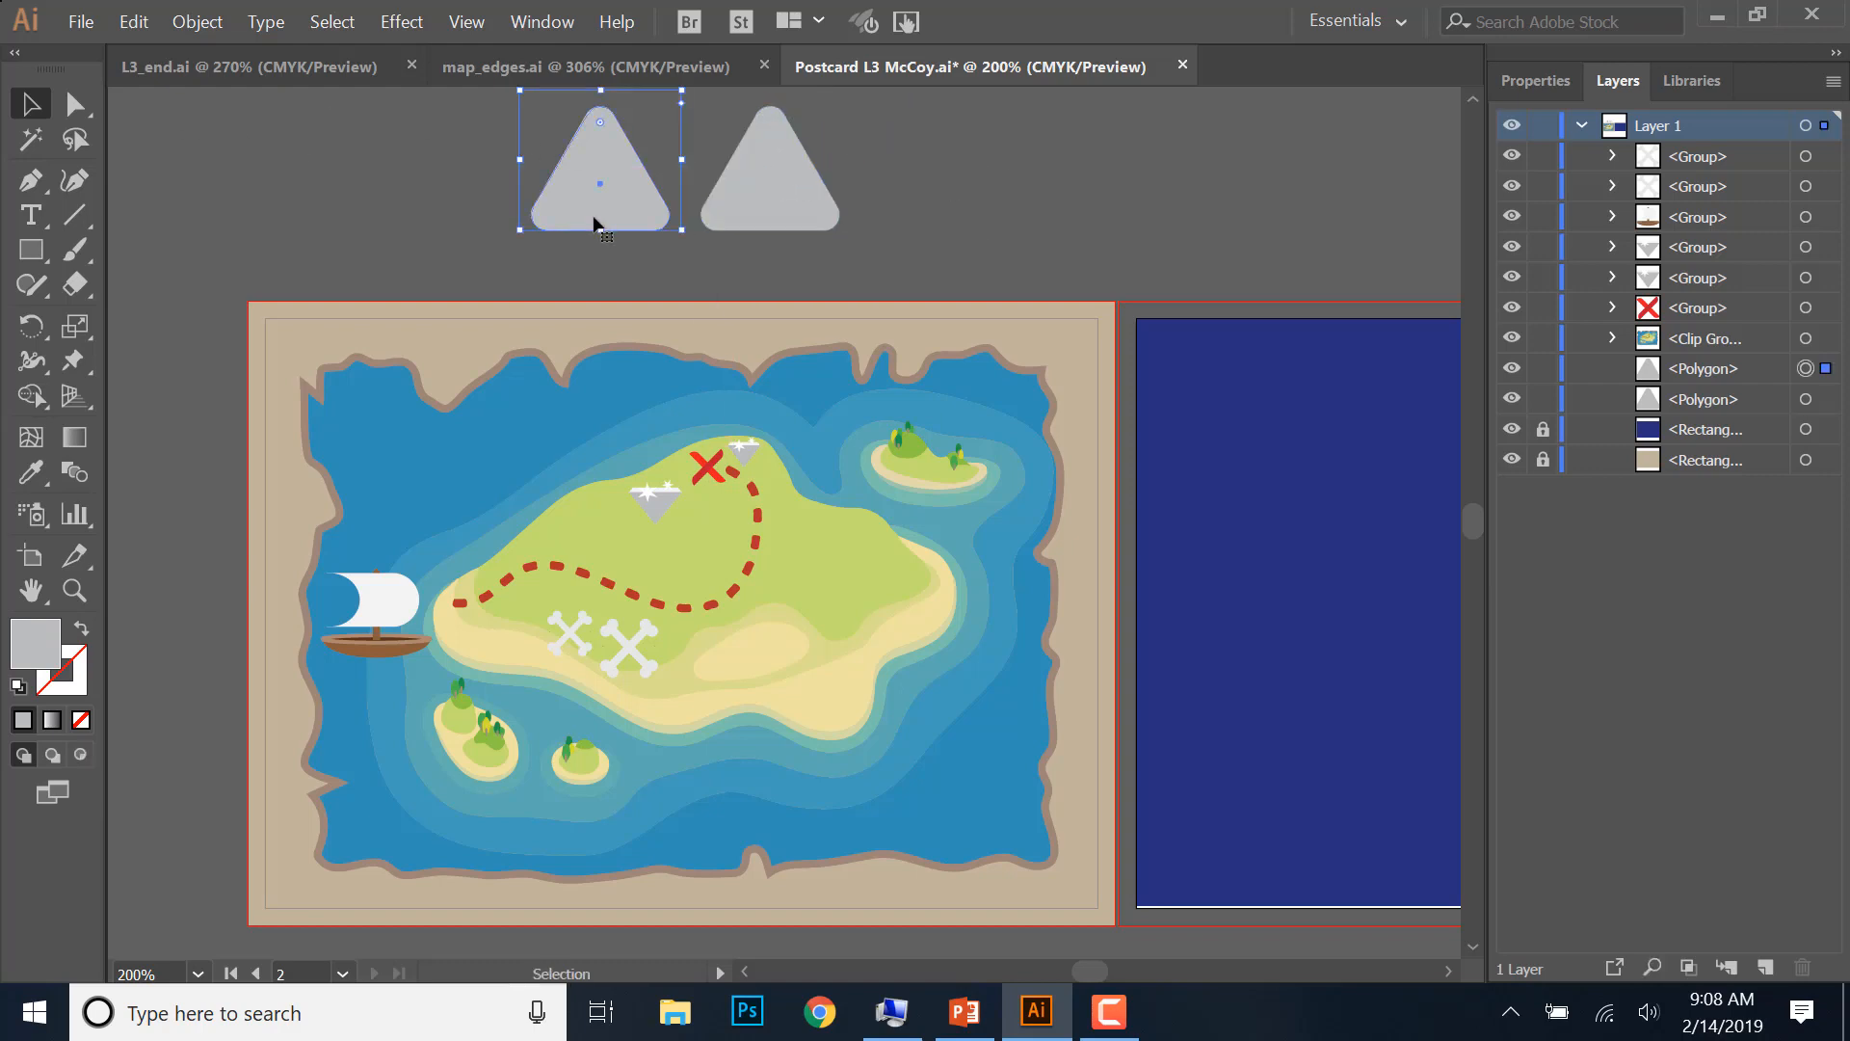
pyautogui.moveTo(580, 204); pyautogui.dragTo(422, 189)
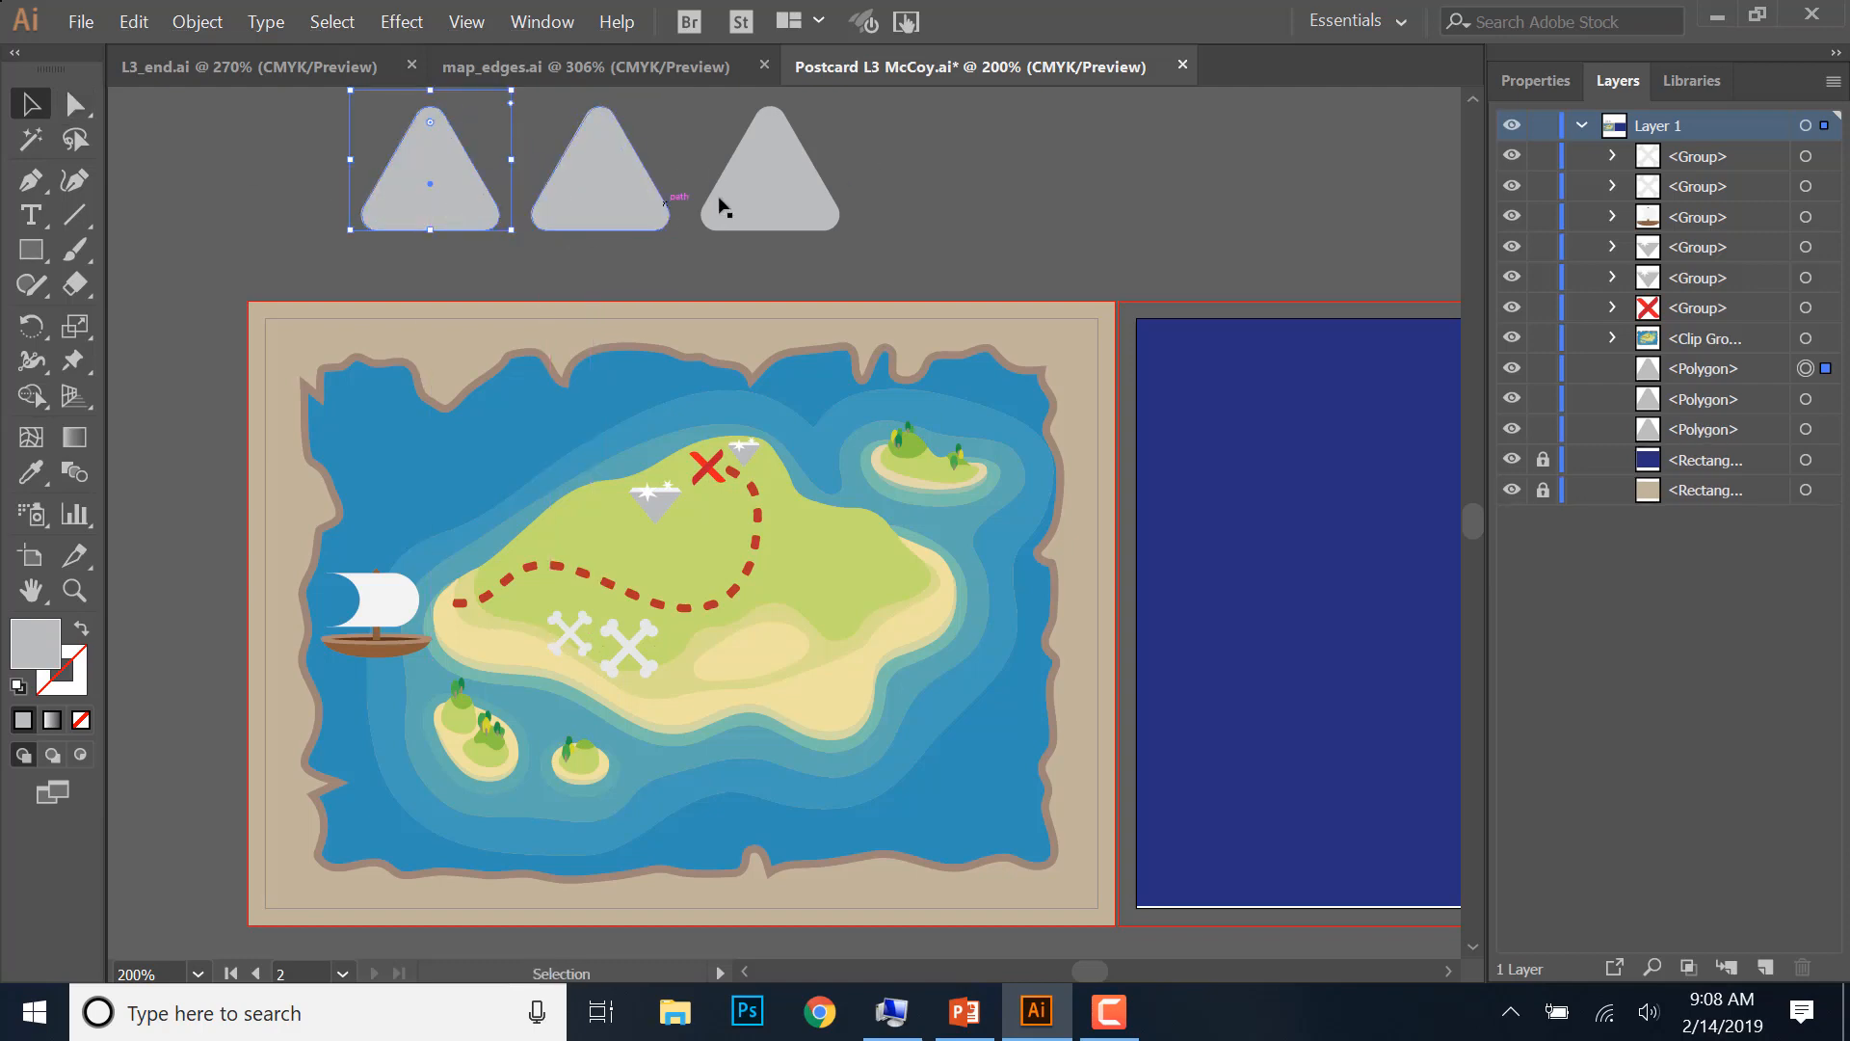
# - Check the mountain colours in L3_end.ai and fill the leftmost triangle with the brown swatch C=40 M=70 Y=100 K=50
pyautogui.click(281, 77)
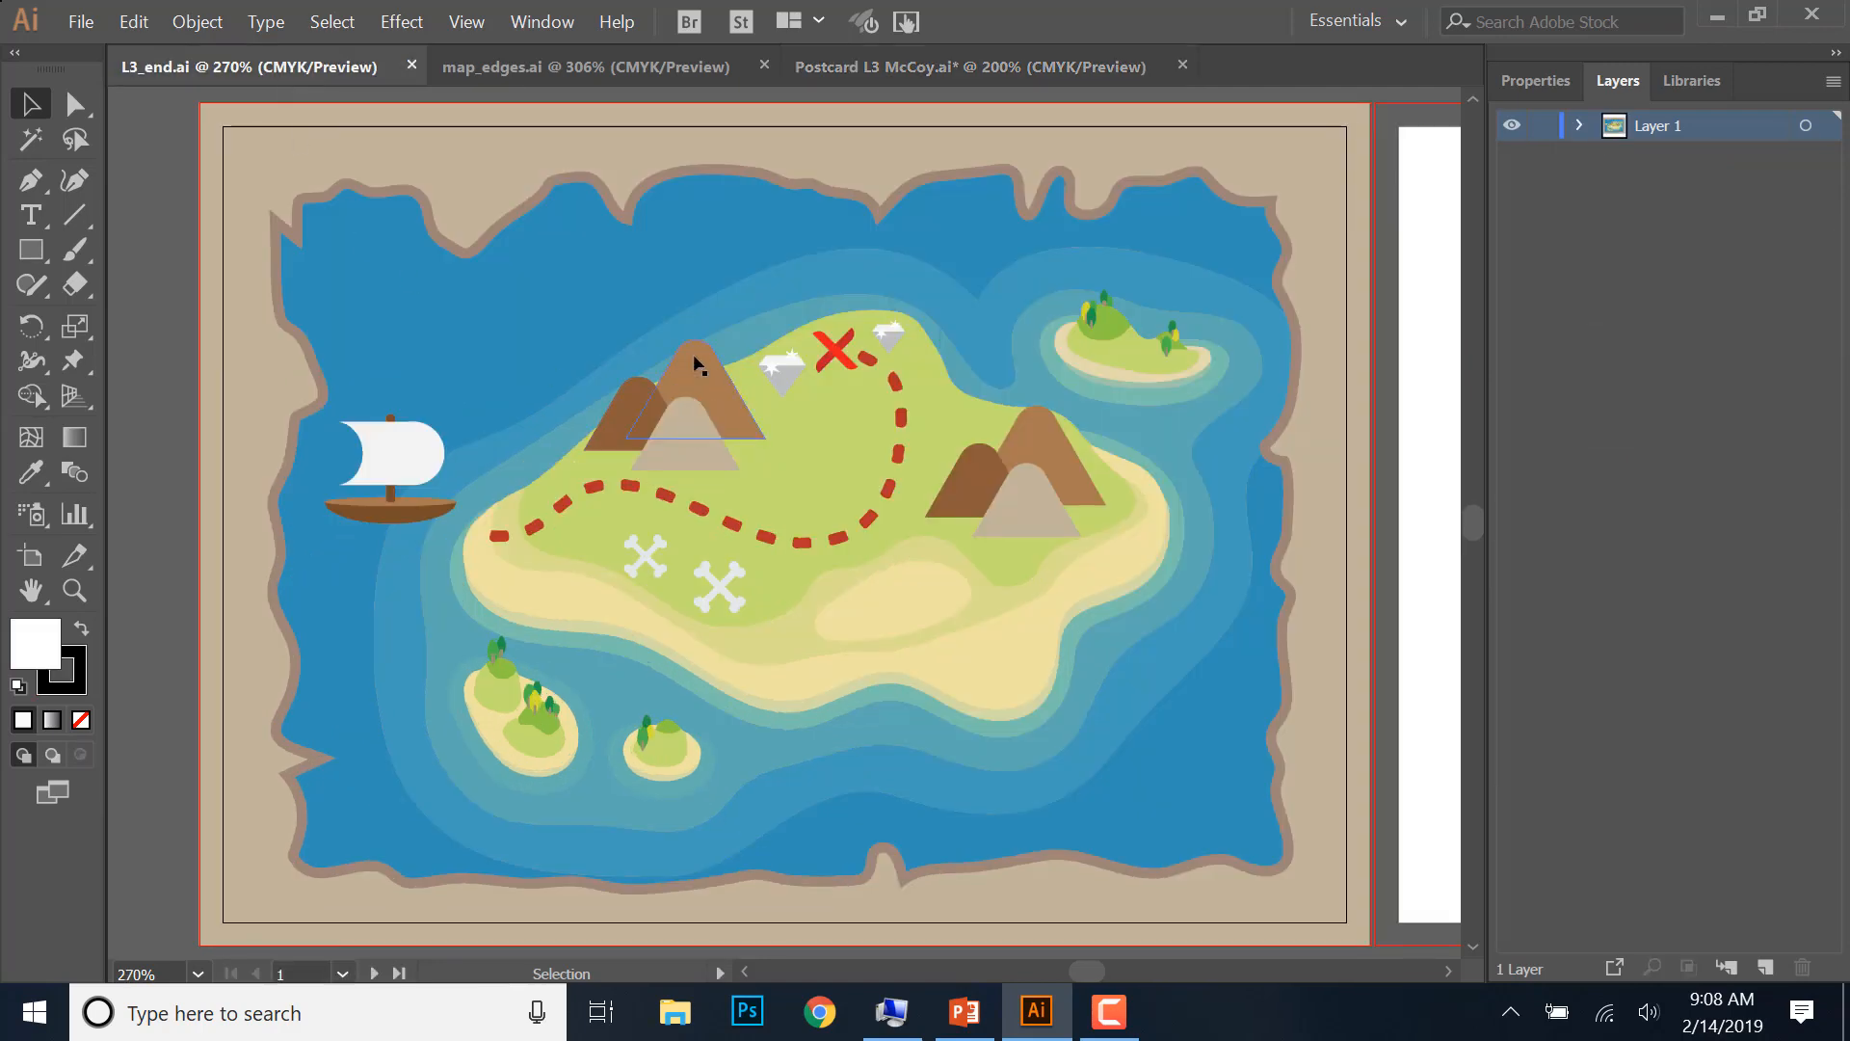
pyautogui.click(876, 68)
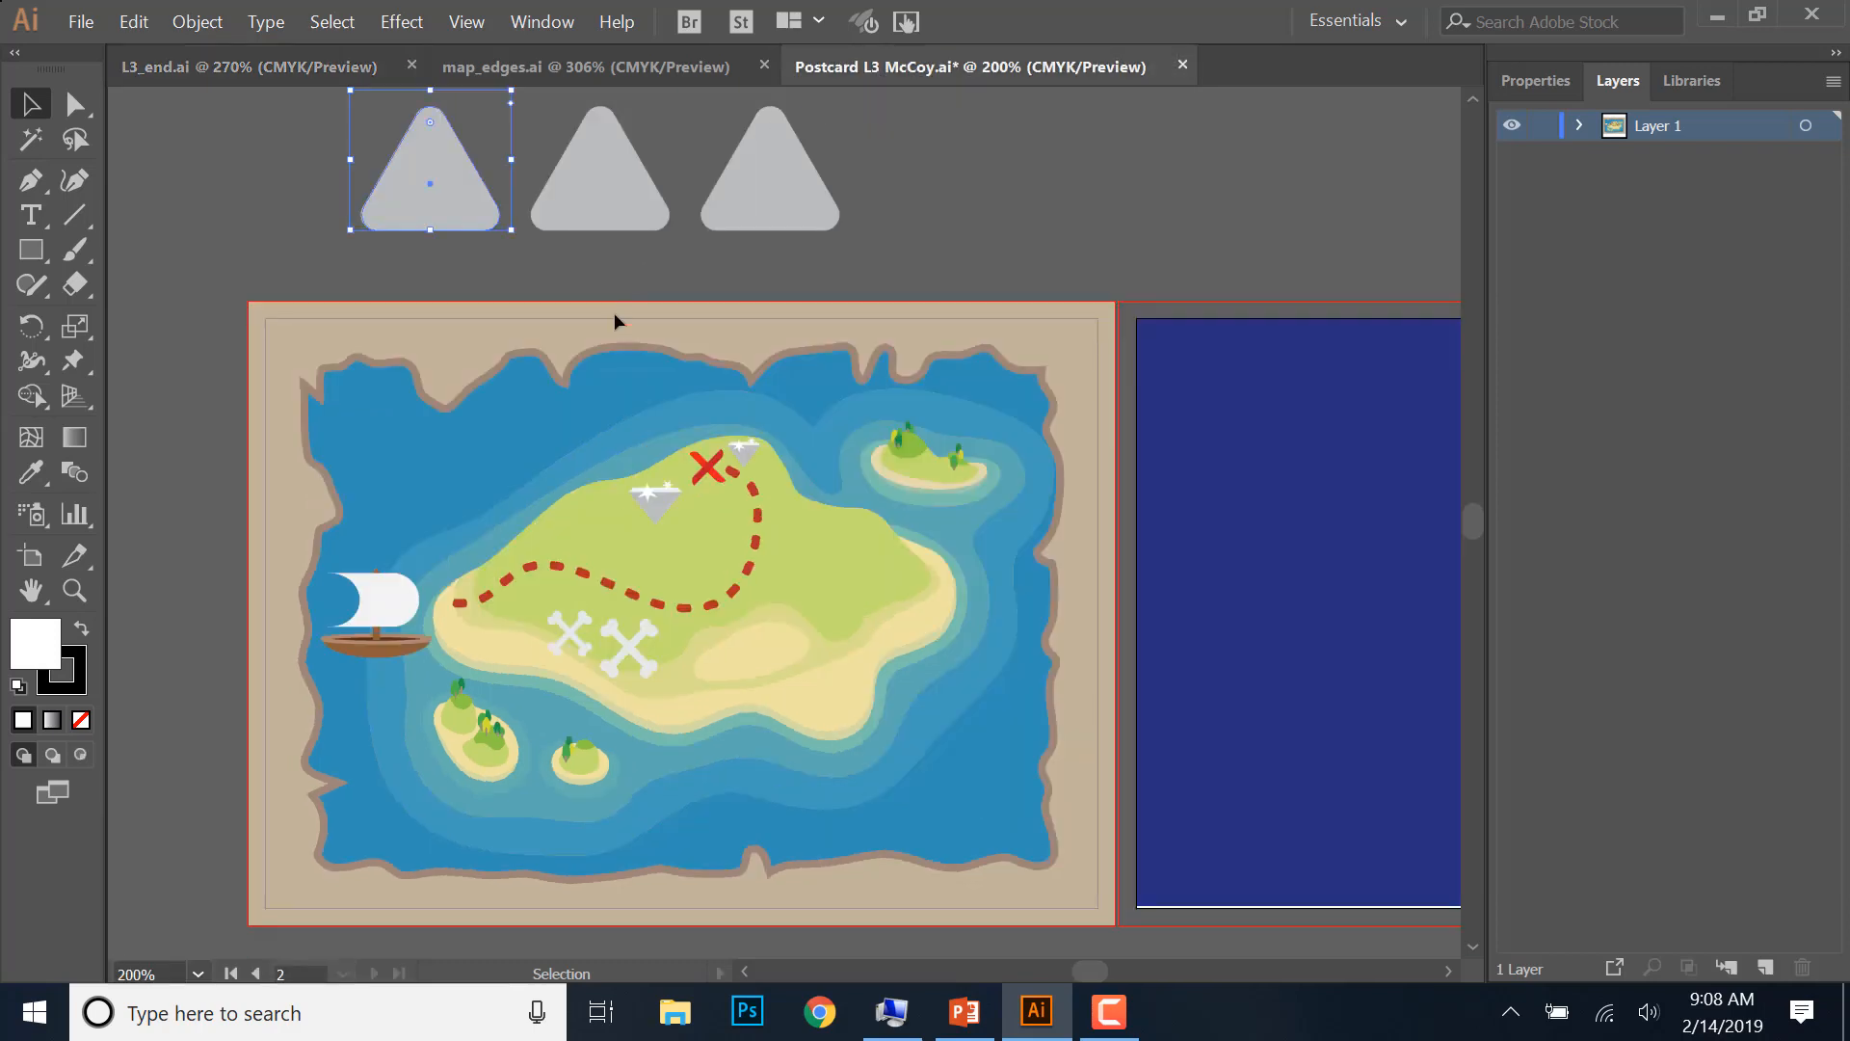
pyautogui.doubleClick(18, 651)
pyautogui.moveTo(437, 448); pyautogui.dragTo(447, 424)
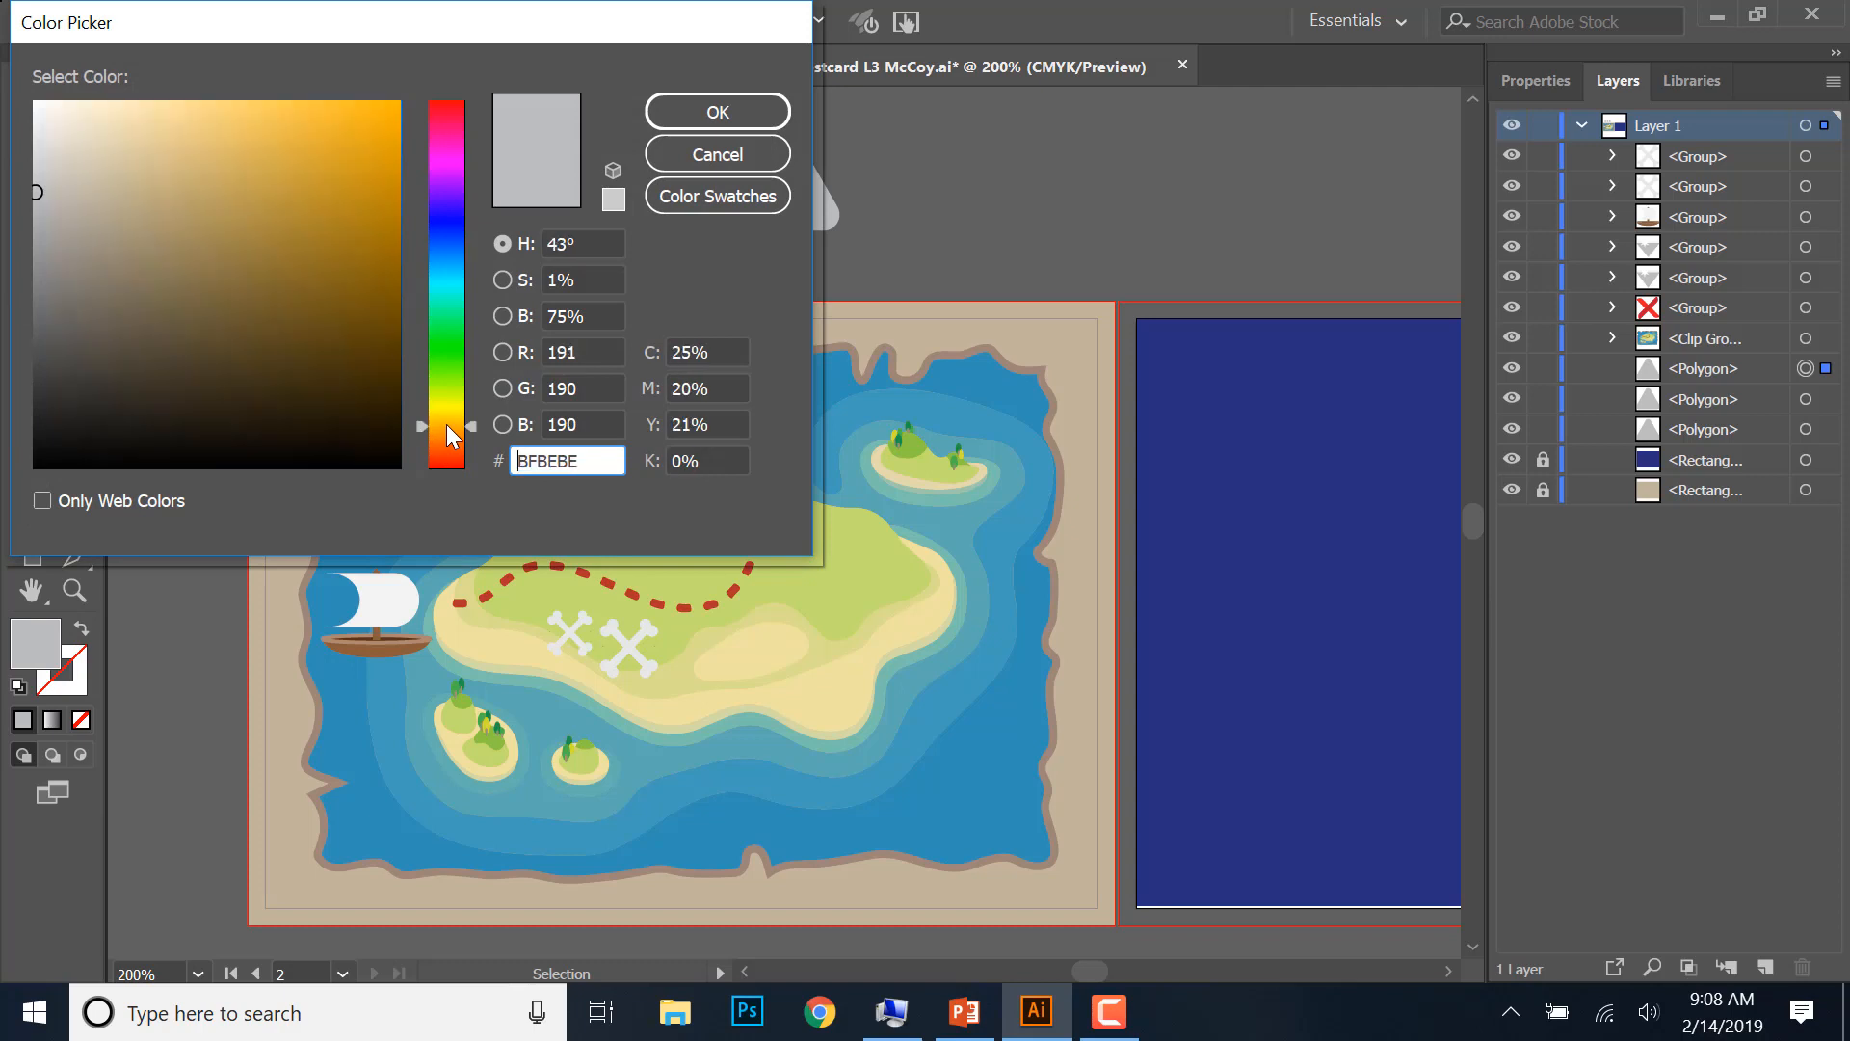
pyautogui.click(327, 417)
pyautogui.moveTo(296, 376)
pyautogui.mouseDown()
pyautogui.moveTo(263, 377)
pyautogui.moveTo(297, 372)
pyautogui.moveTo(279, 345)
pyautogui.moveTo(244, 351)
pyautogui.moveTo(249, 379)
pyautogui.moveTo(243, 351)
pyautogui.mouseUp()
pyautogui.click(444, 420)
pyautogui.click(662, 195)
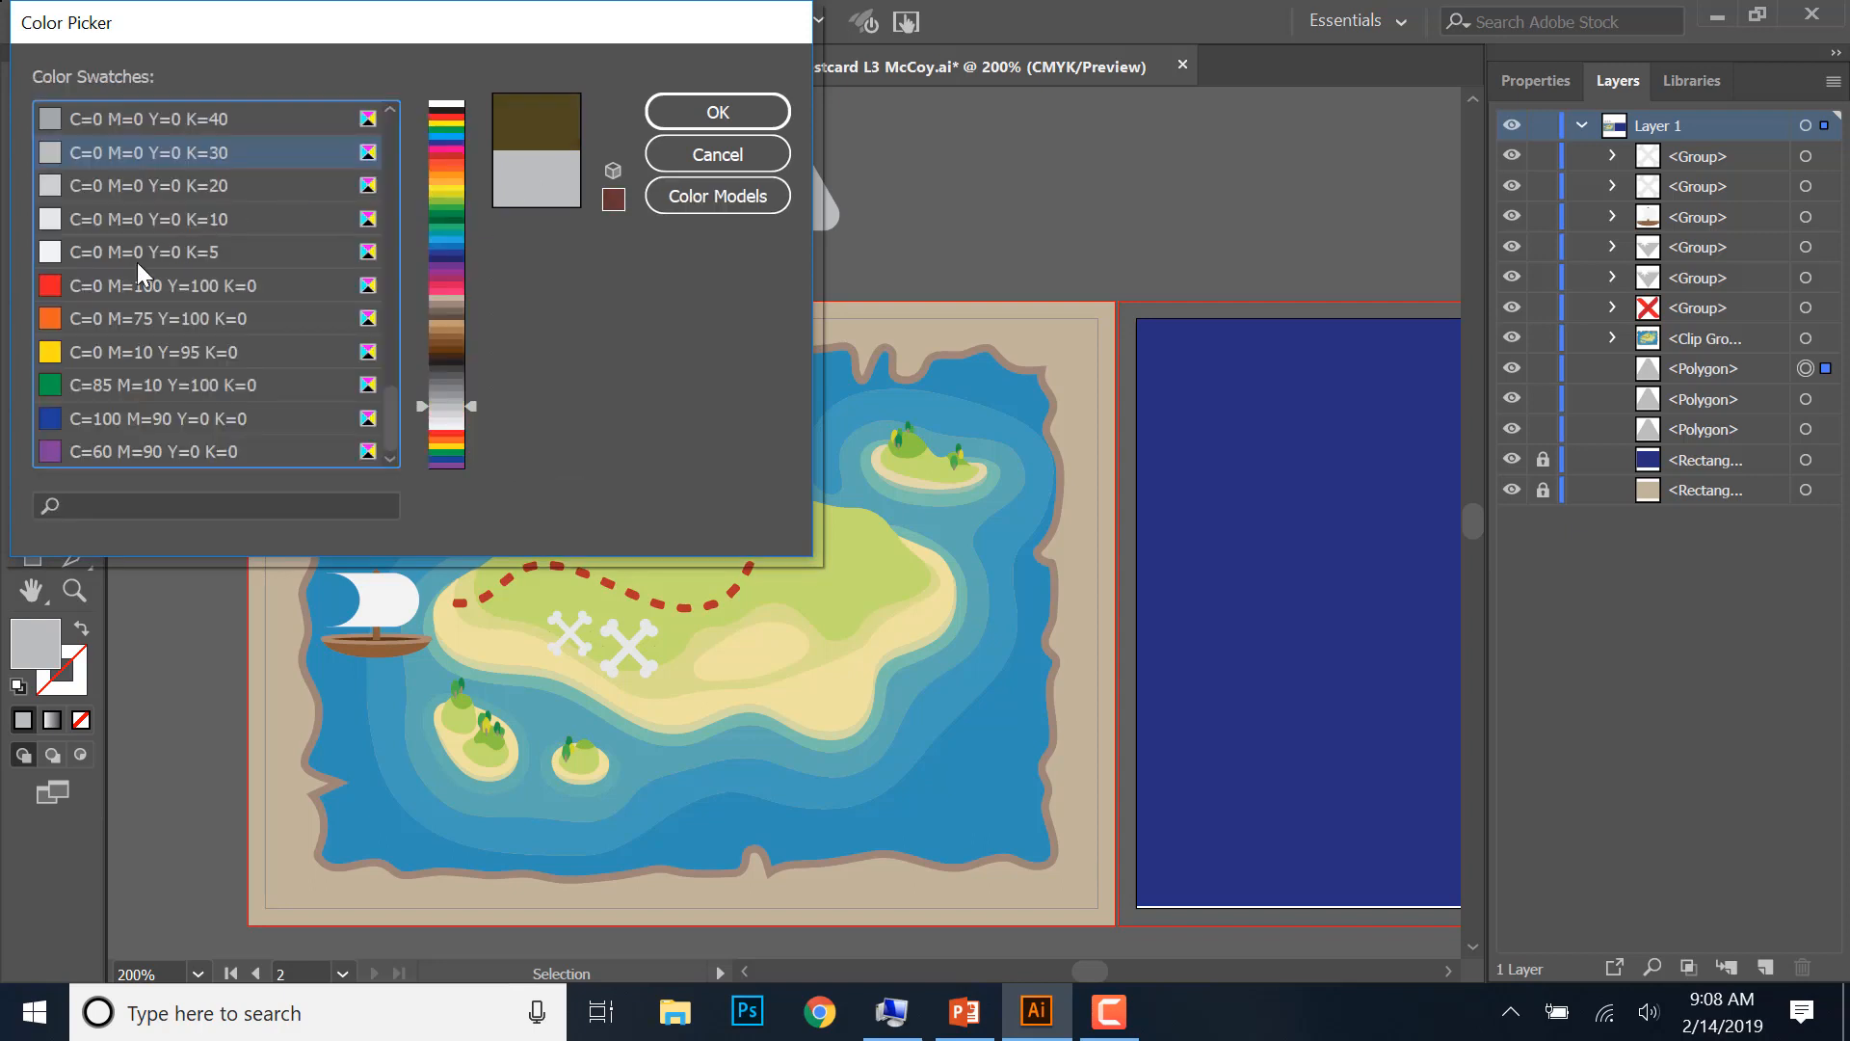
pyautogui.click(436, 334)
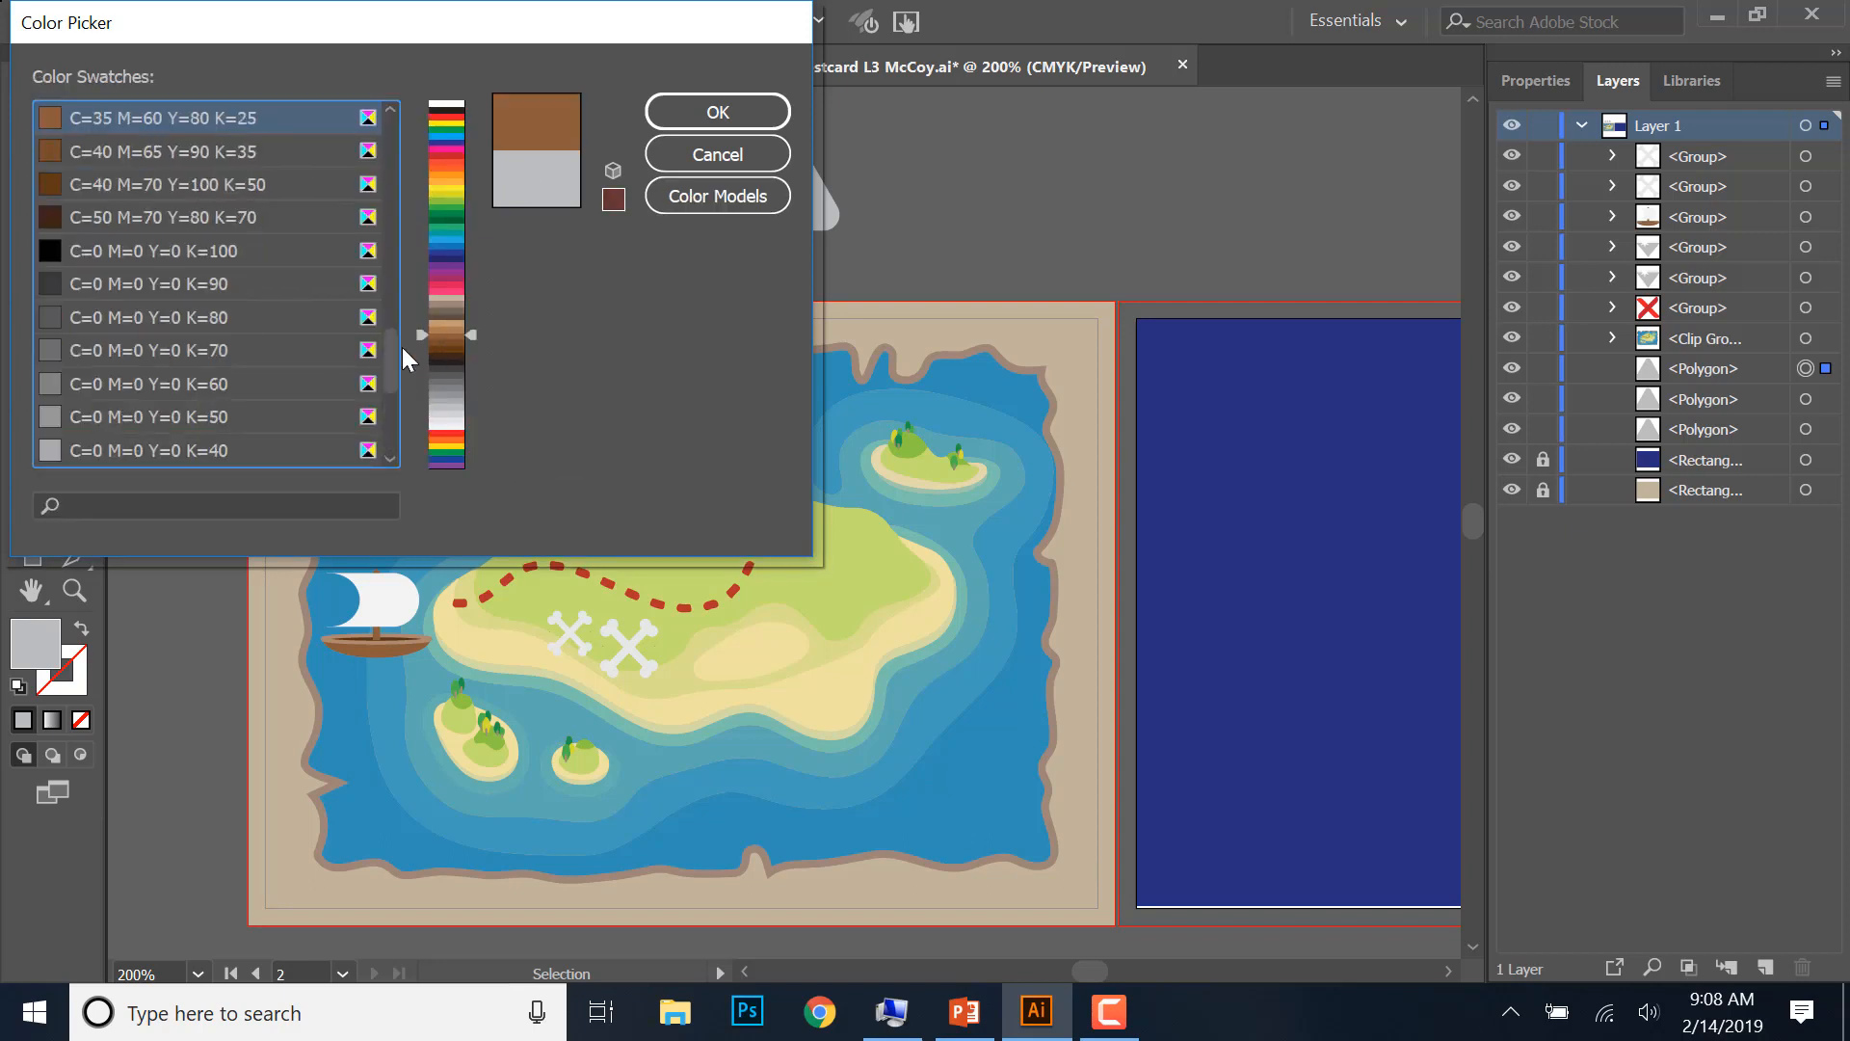
pyautogui.click(106, 183)
pyautogui.click(718, 112)
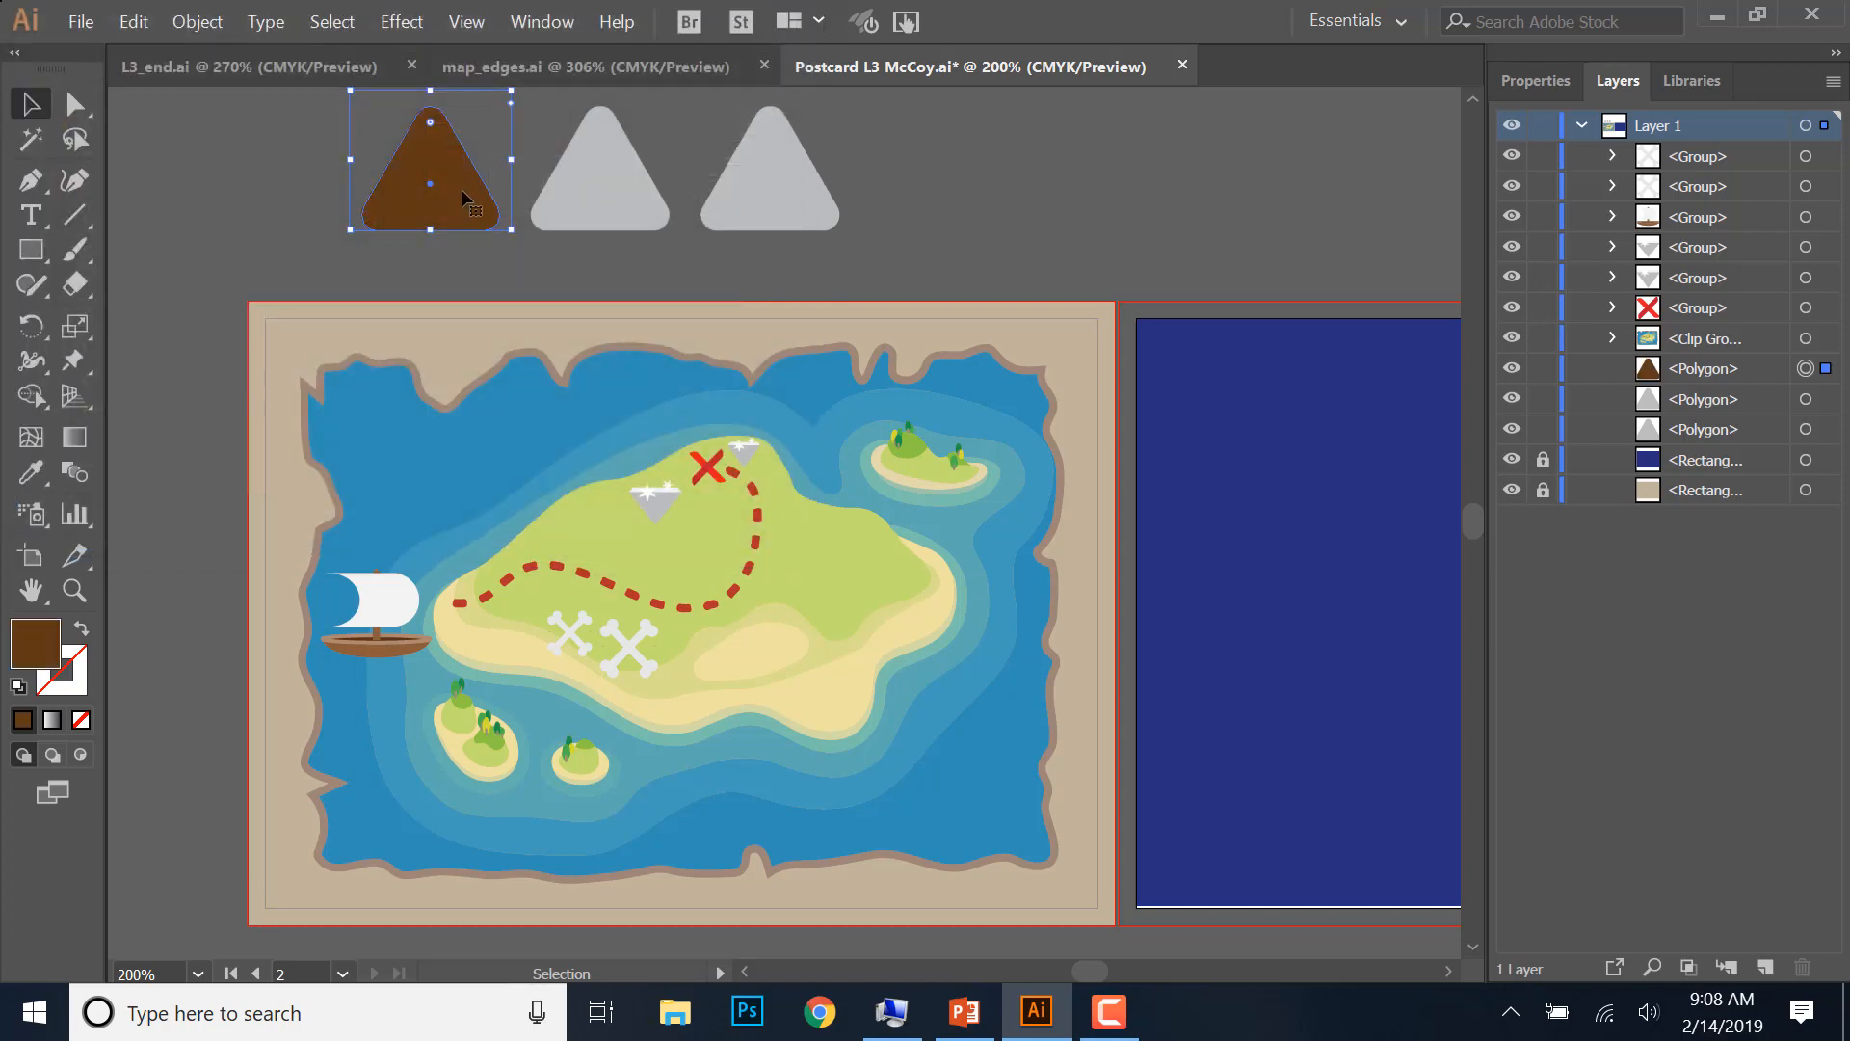
# - Fill the middle triangle with the light brown swatch C=30 M=50 Y=75 K=10
pyautogui.click(580, 201)
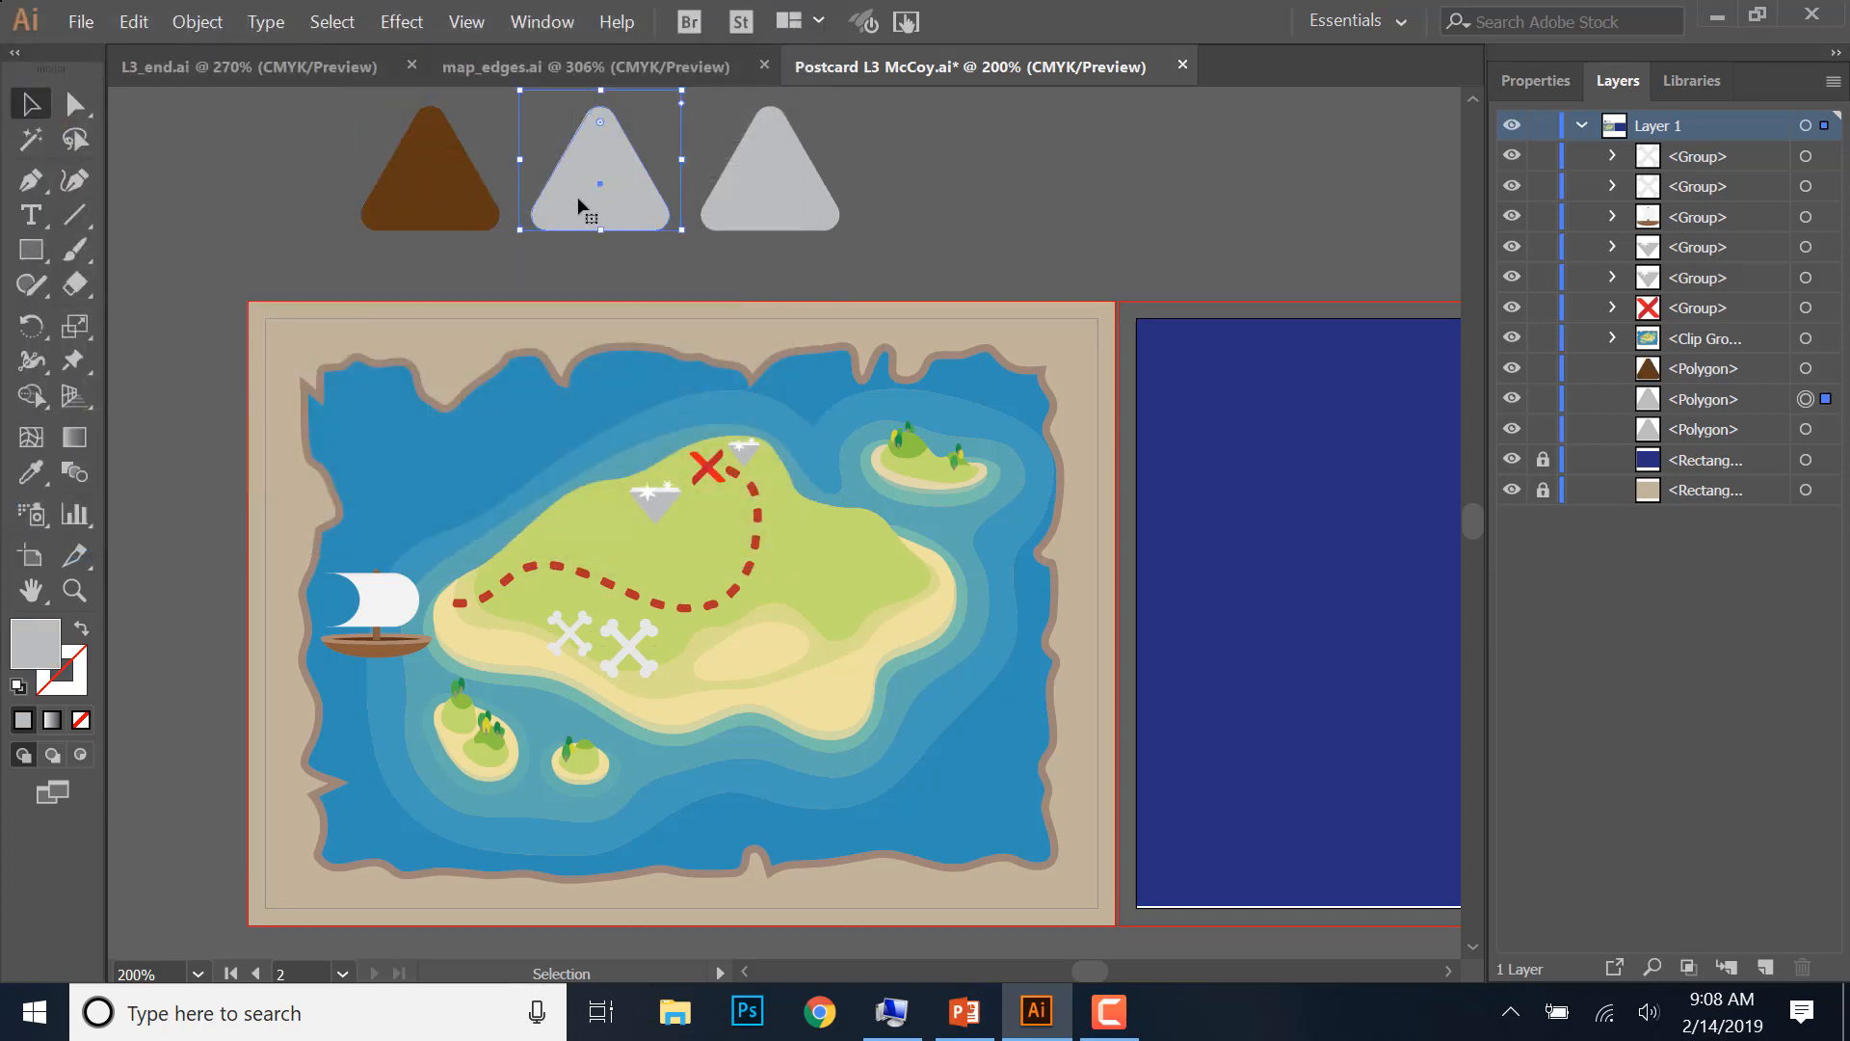
pyautogui.doubleClick(35, 643)
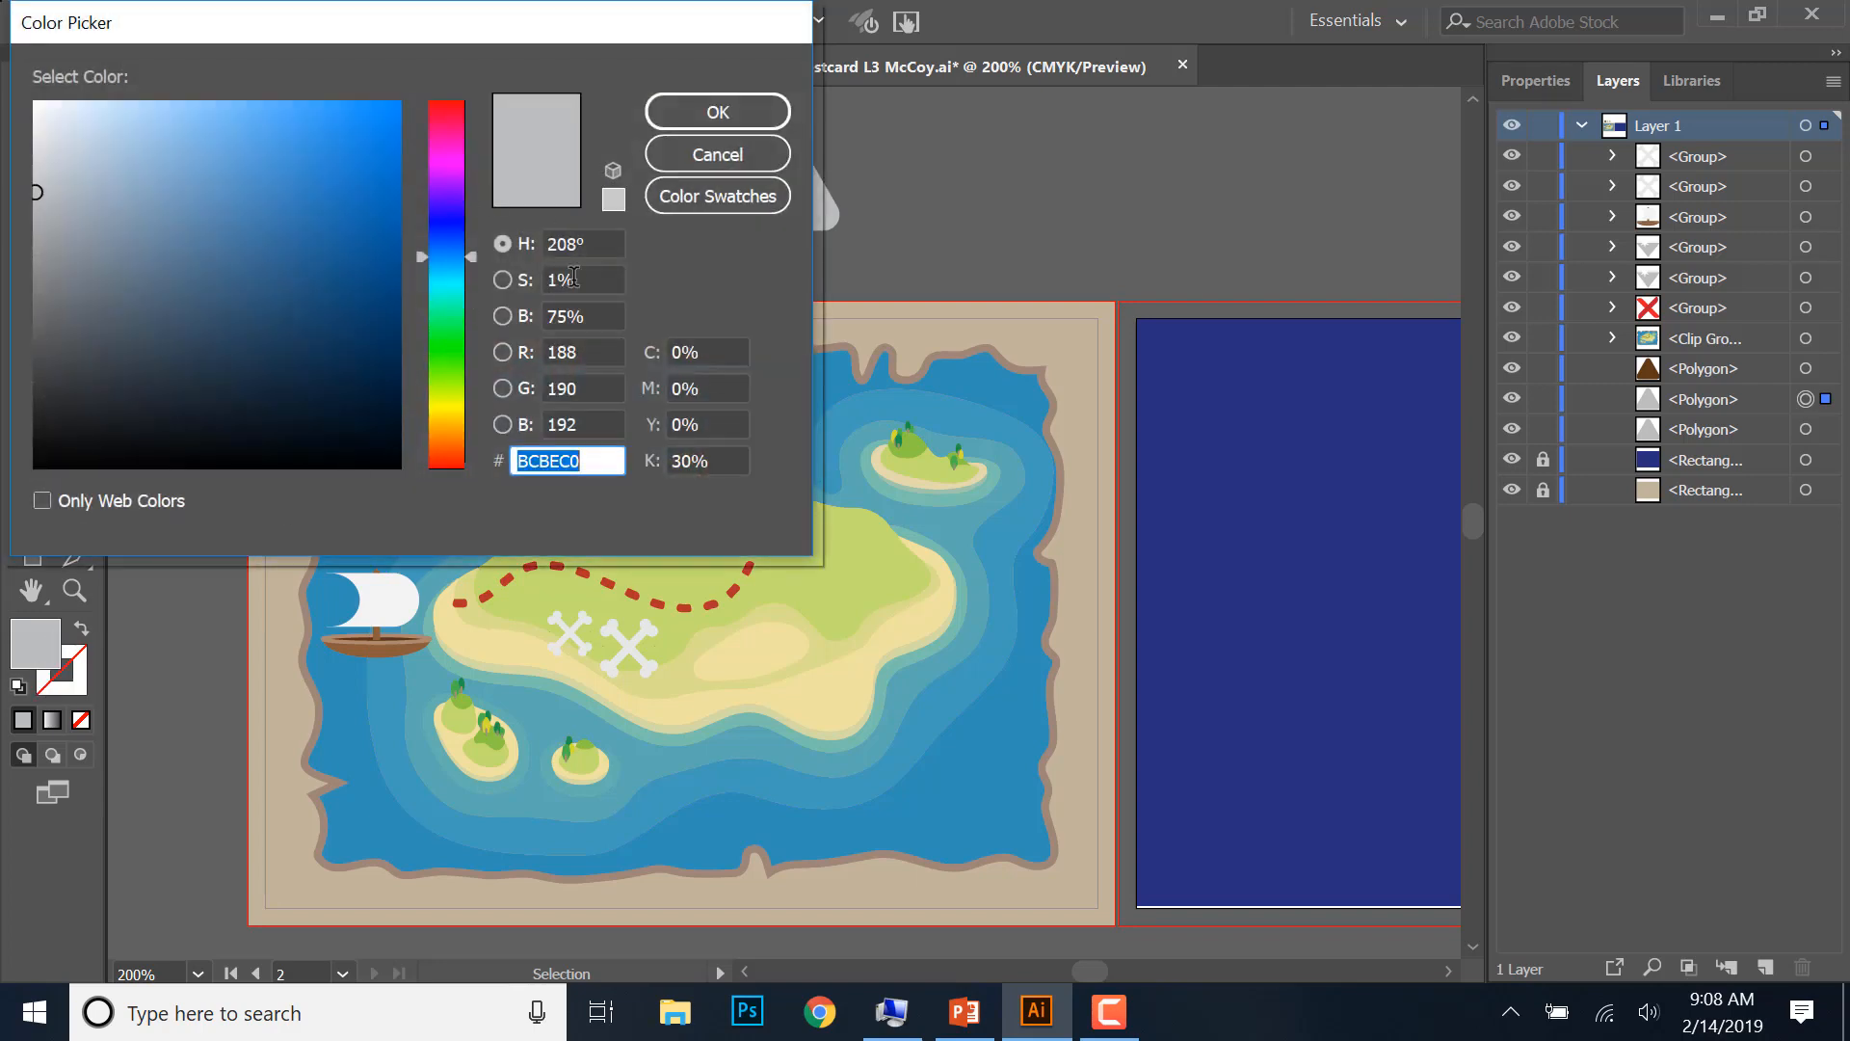
pyautogui.click(721, 194)
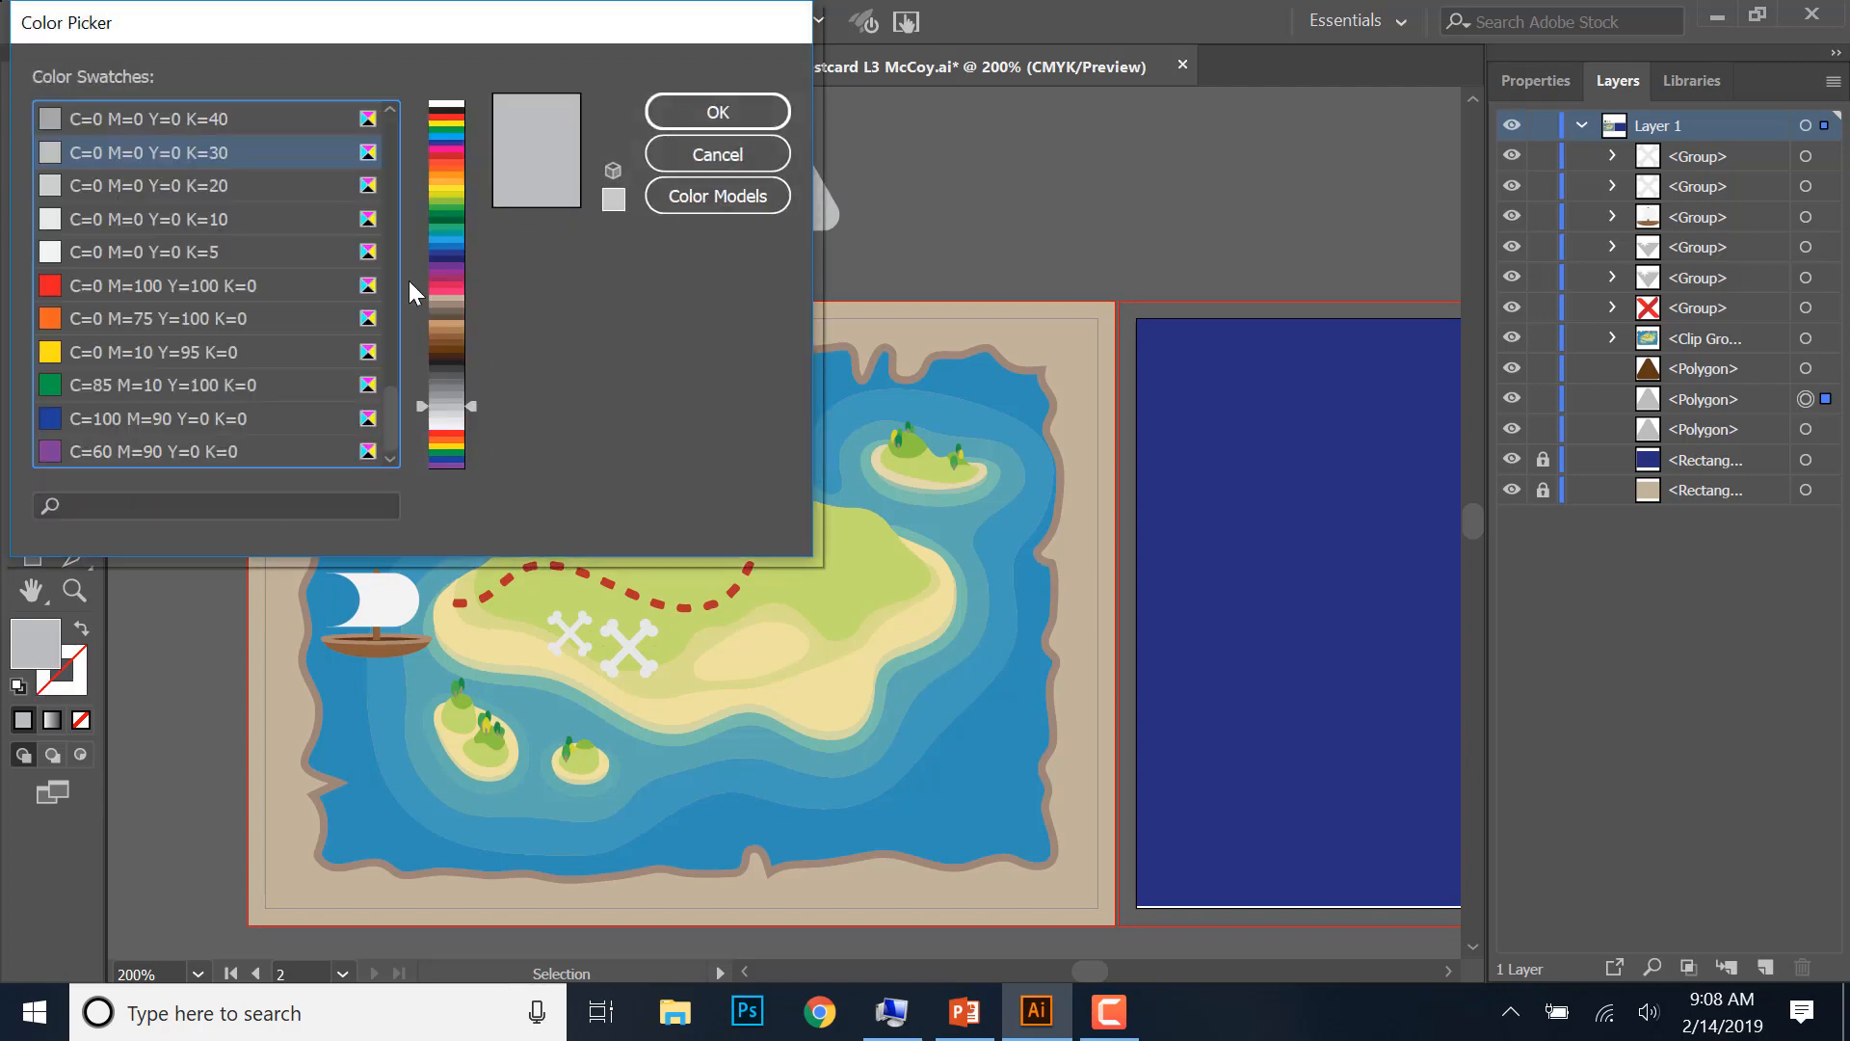
pyautogui.click(455, 342)
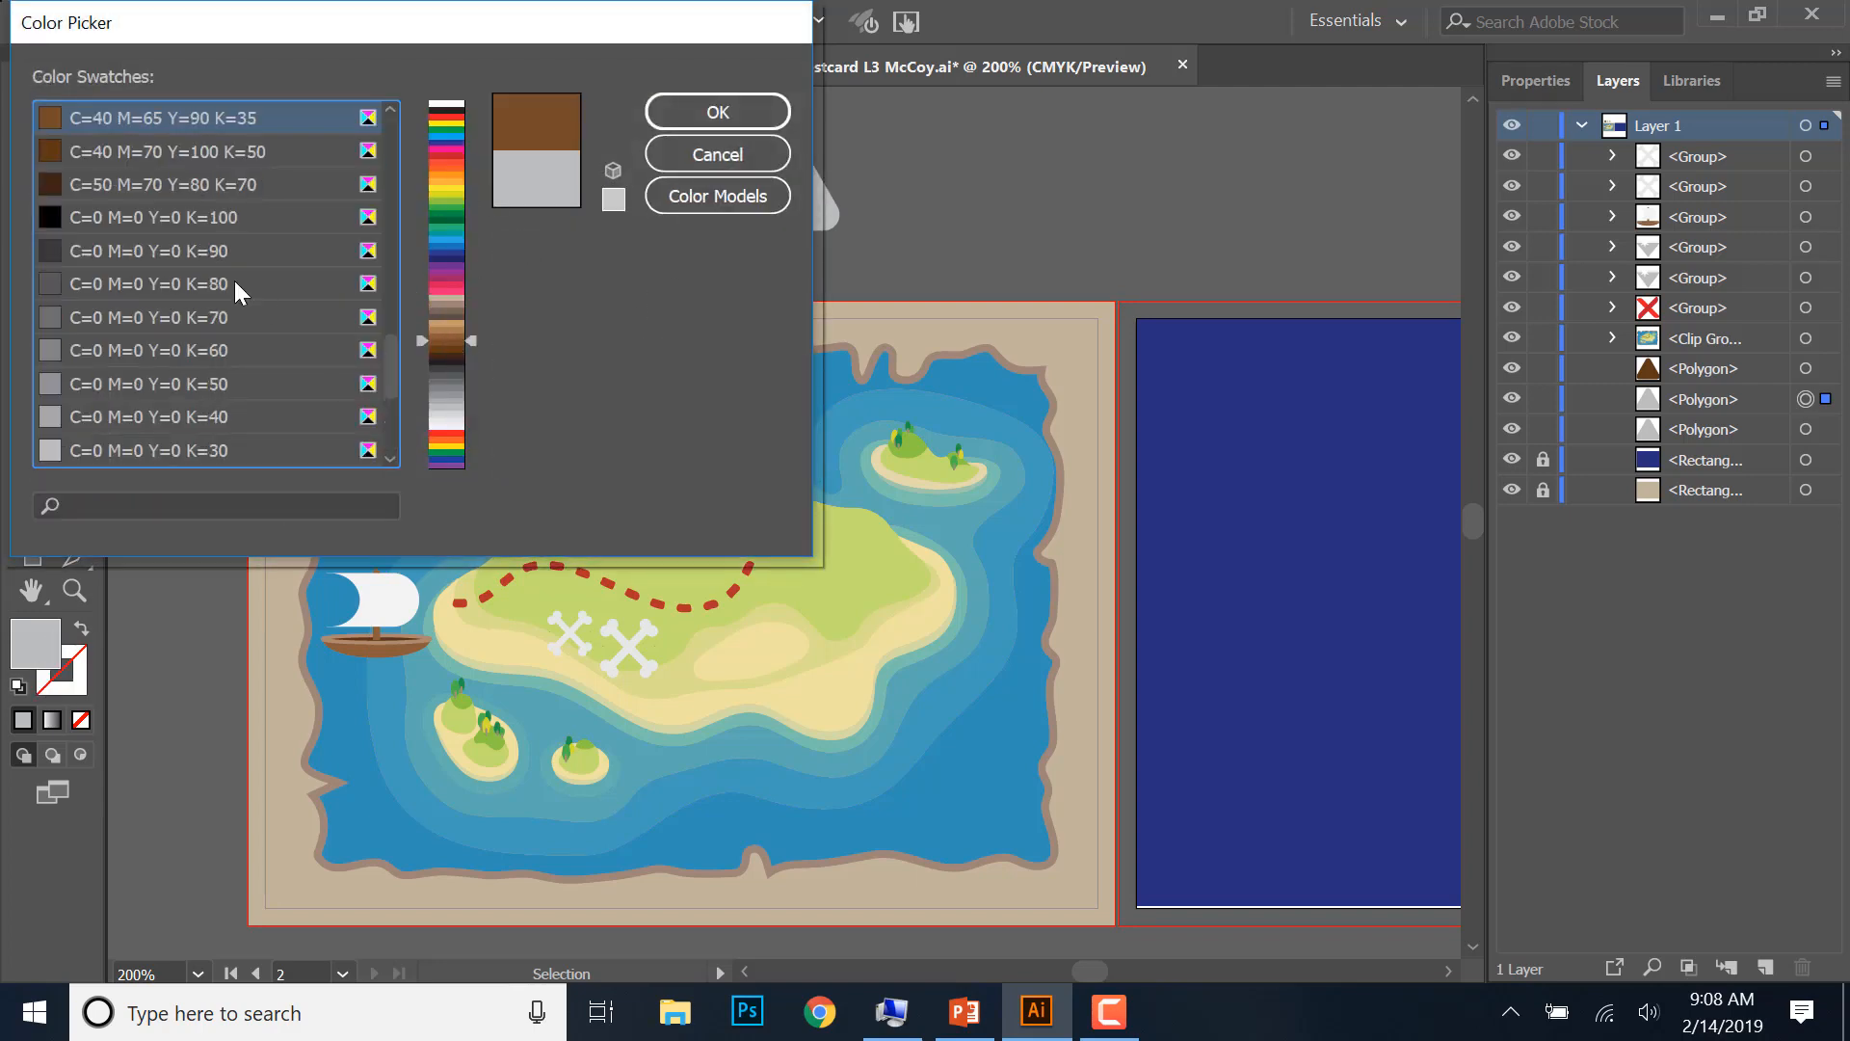
pyautogui.click(436, 322)
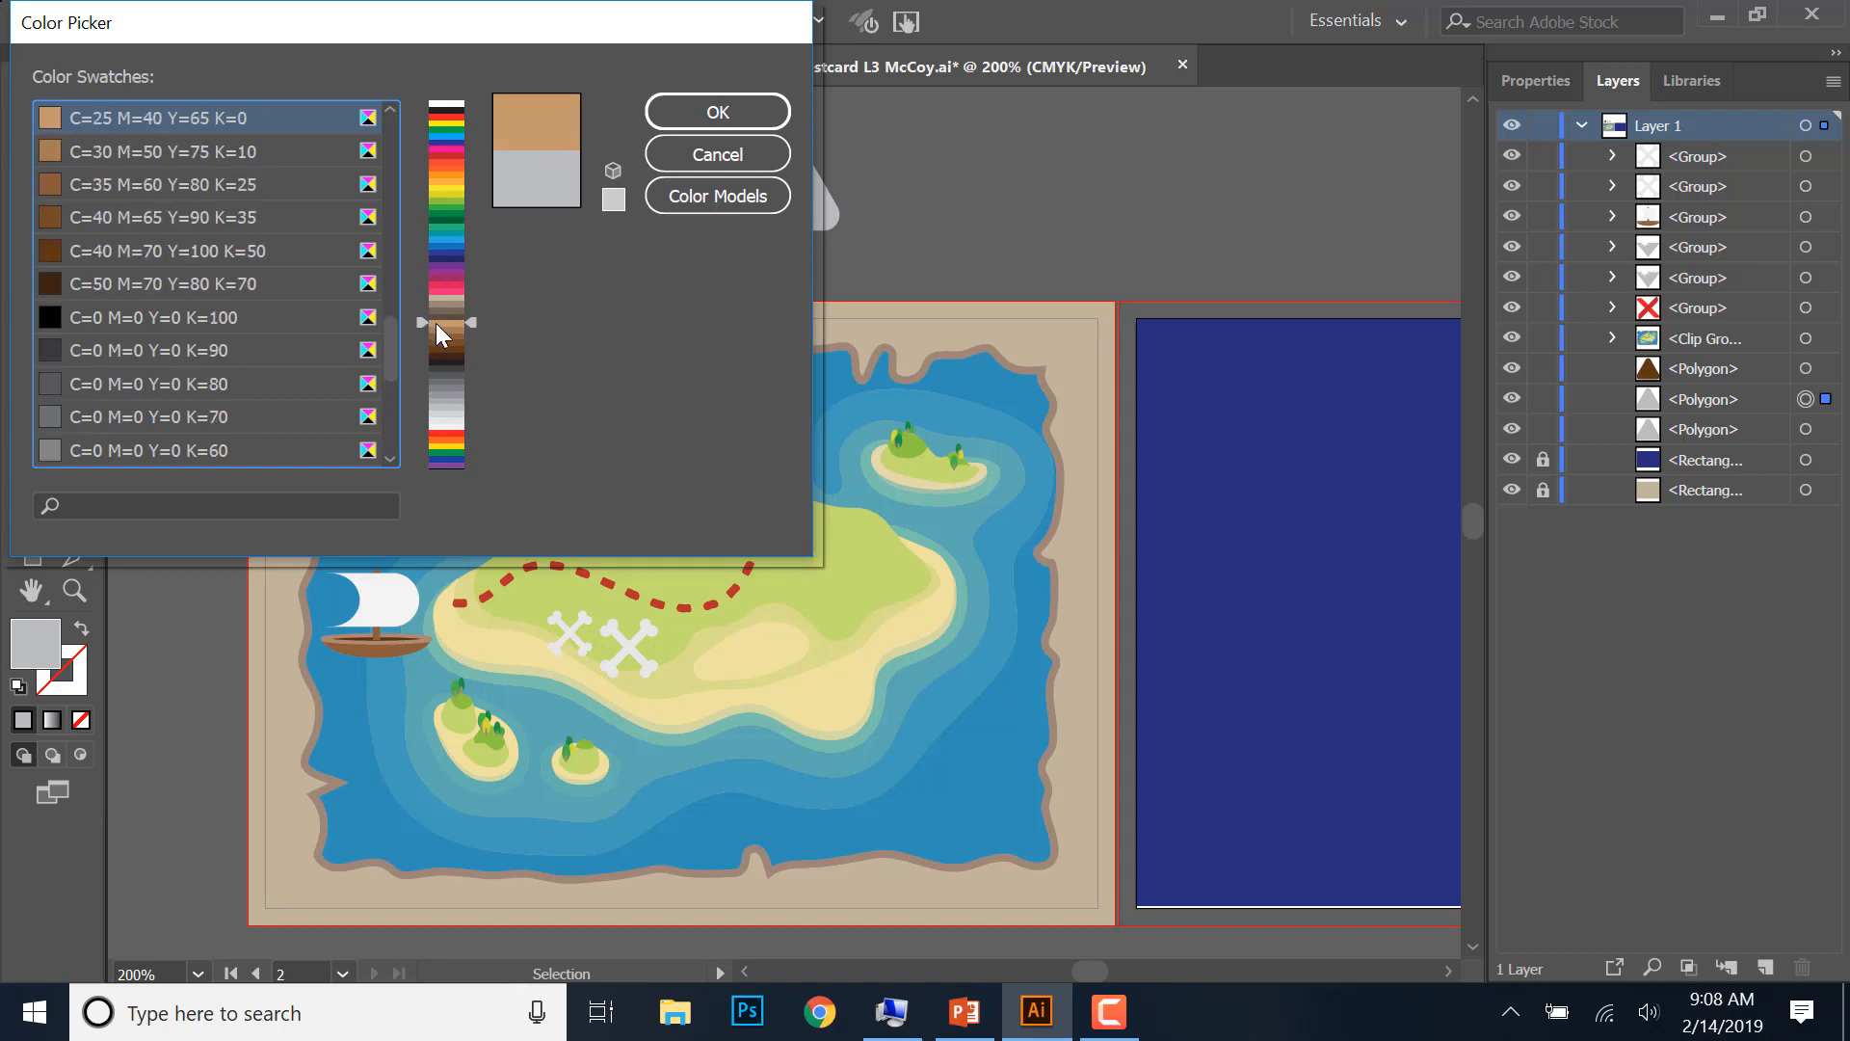
pyautogui.click(91, 154)
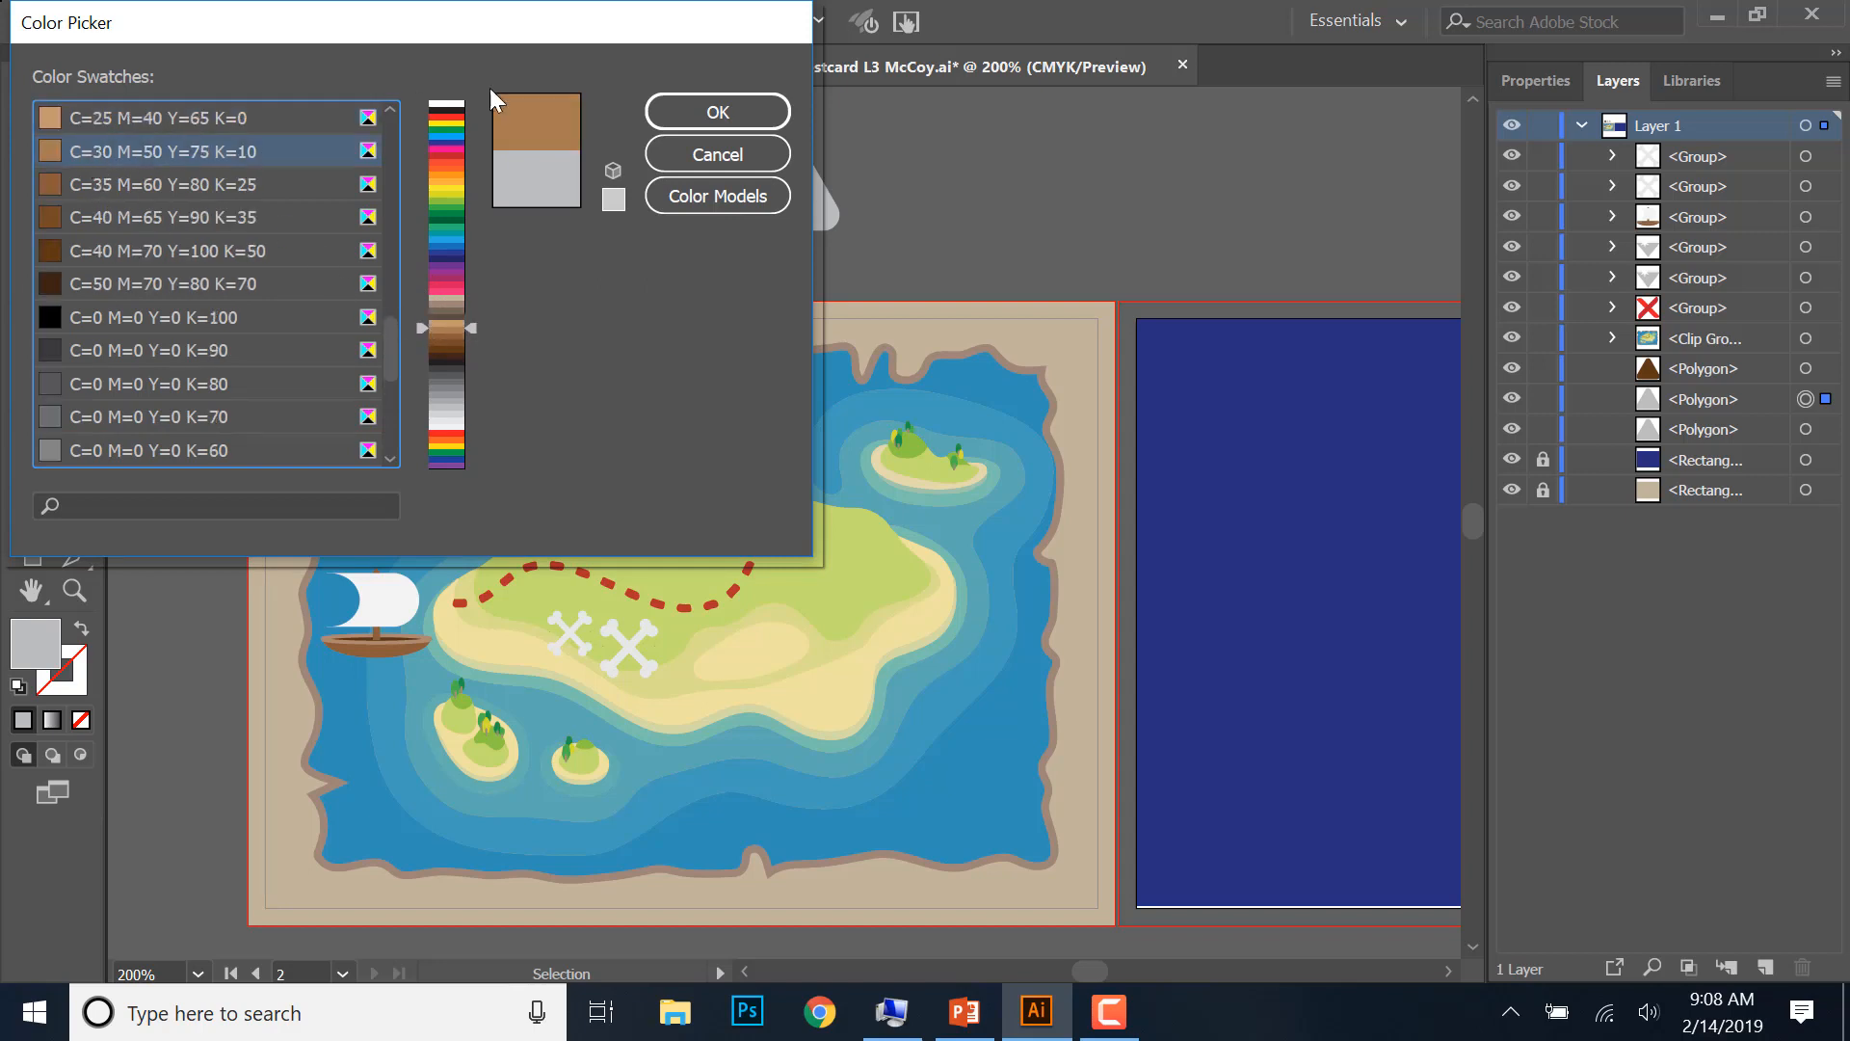
pyautogui.click(677, 112)
# - Select the remaining grey triangle and check the front mountain's colour in L3_end.ai
pyautogui.click(783, 177)
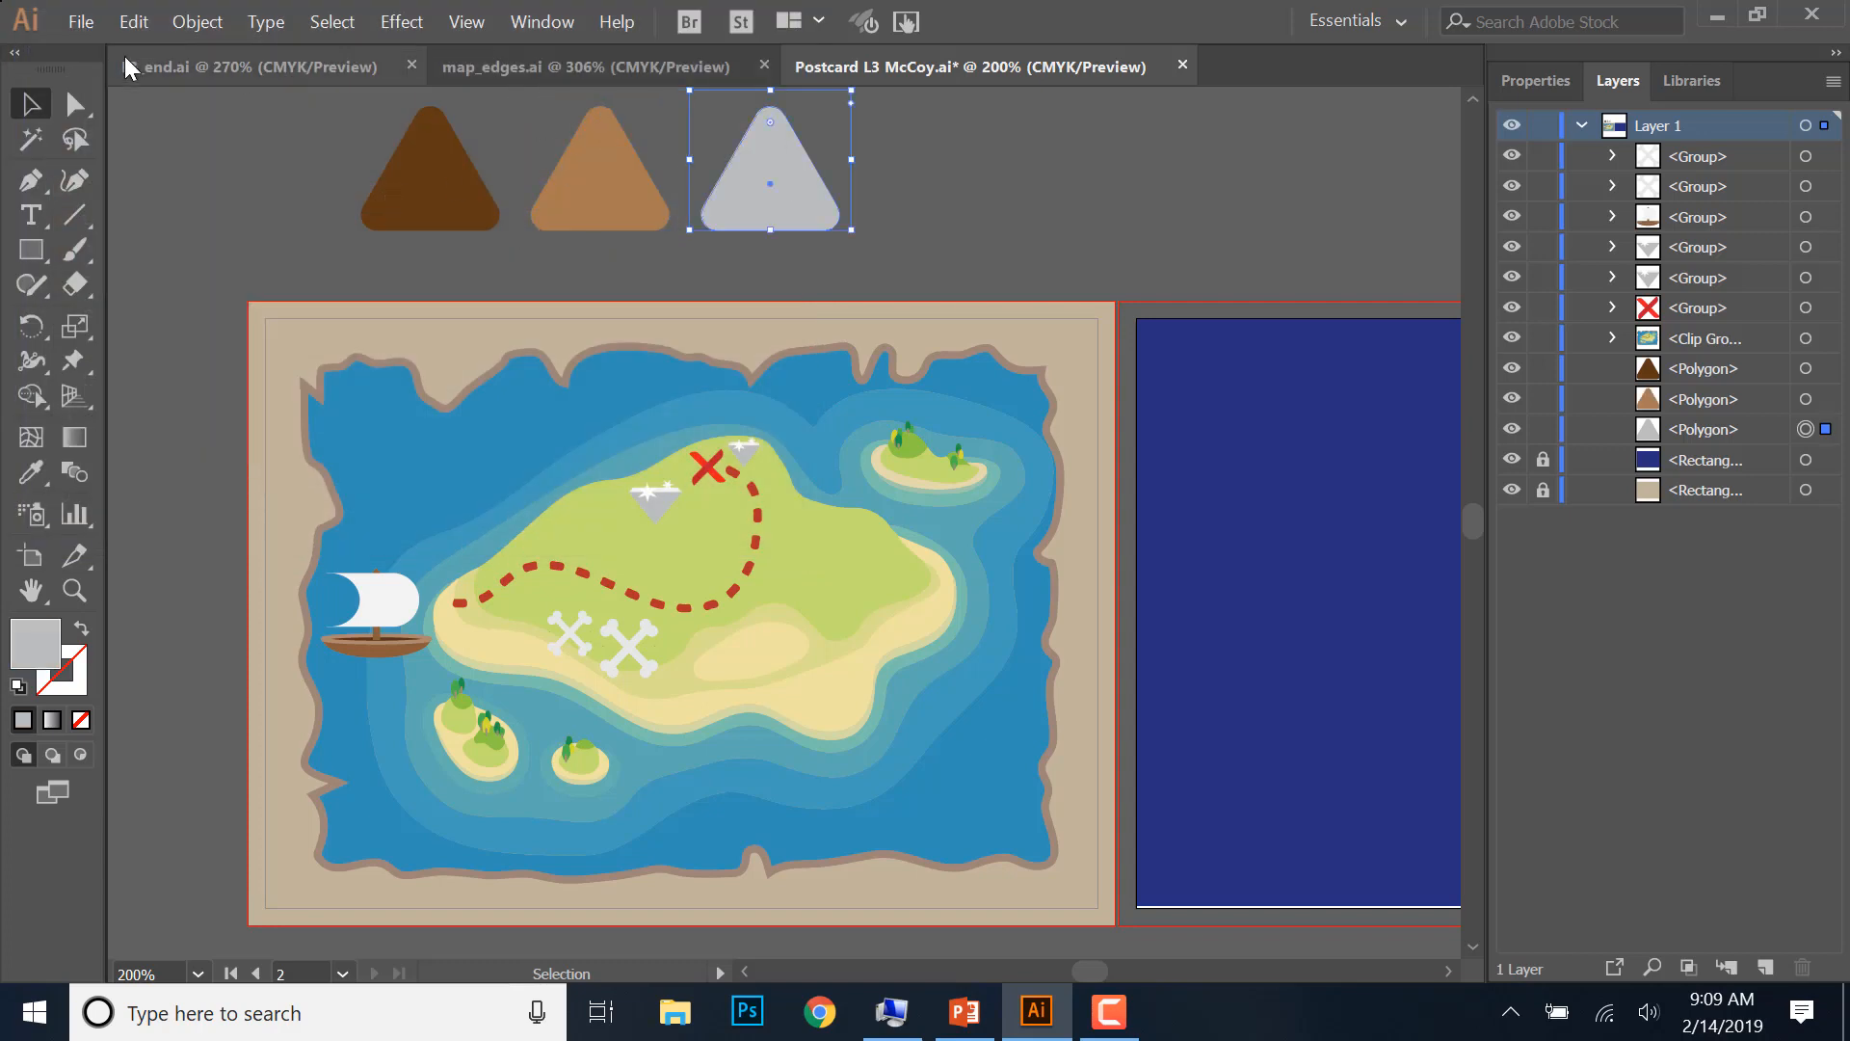
pyautogui.click(217, 72)
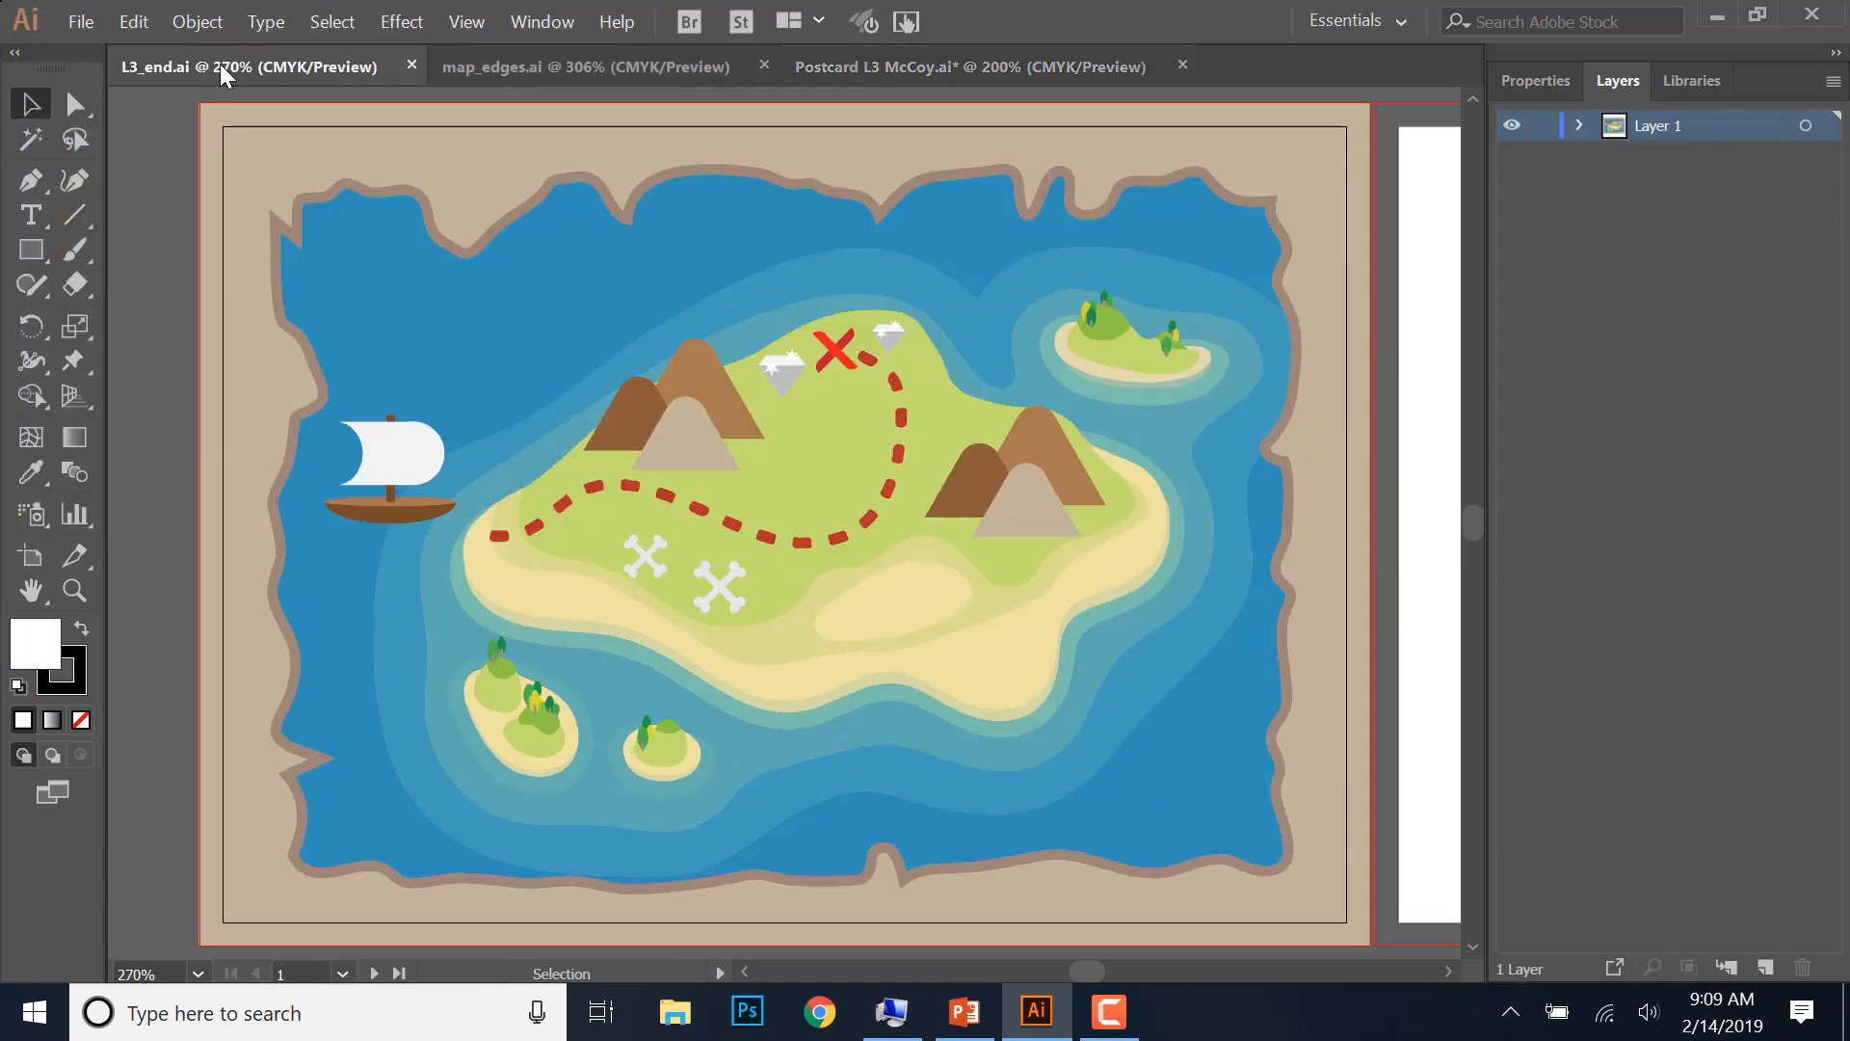
pyautogui.click(865, 69)
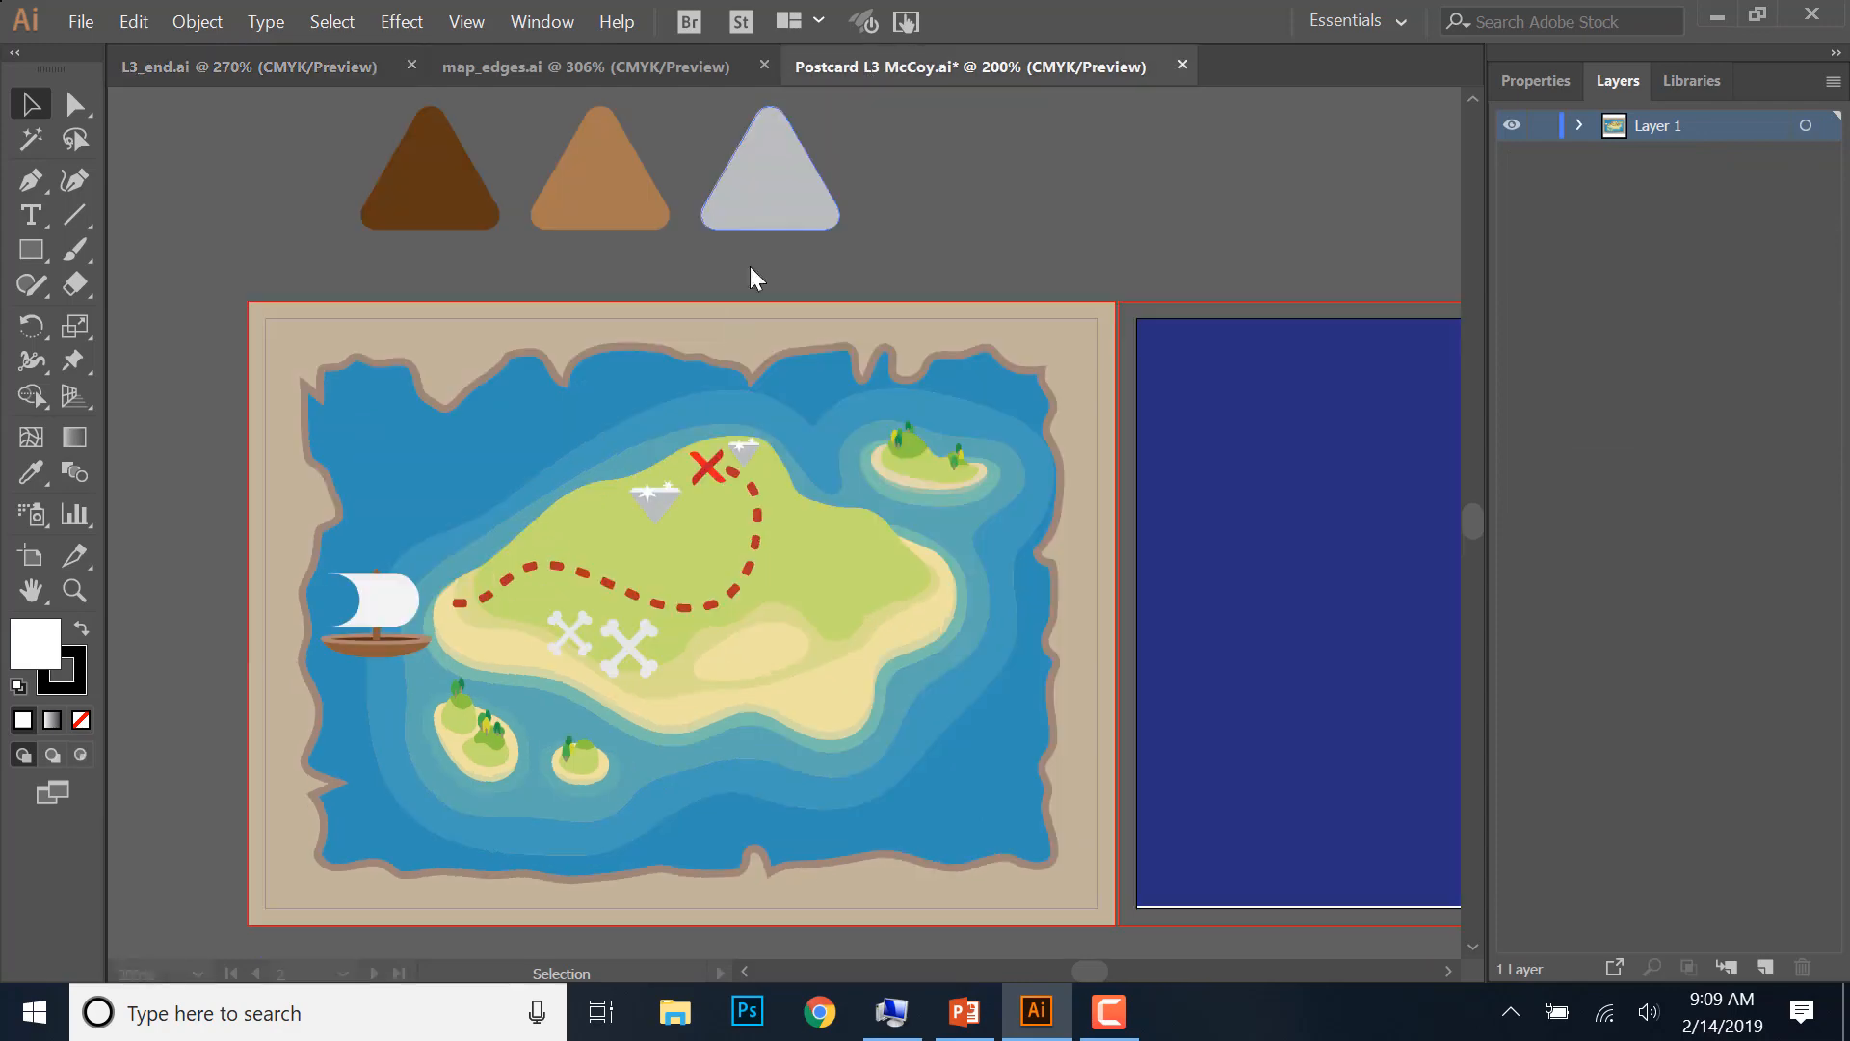
pyautogui.doubleClick(769, 188)
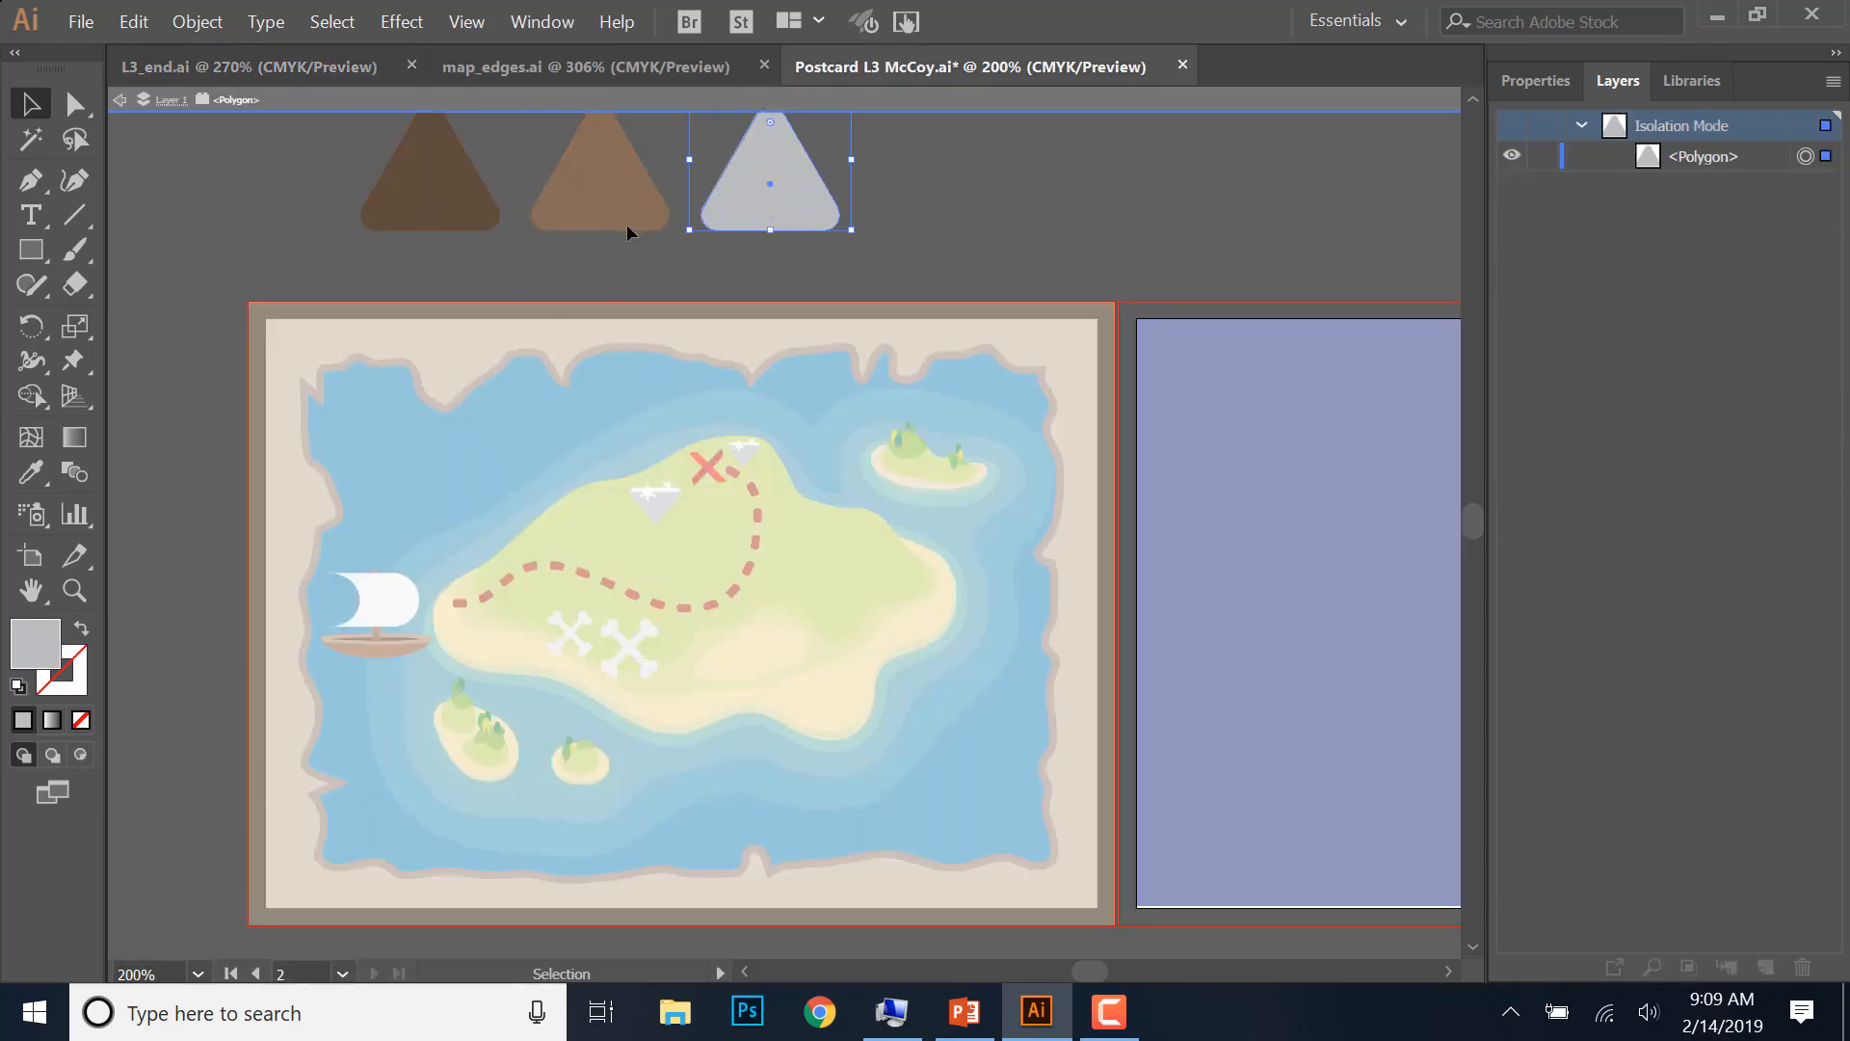
pyautogui.doubleClick(626, 231)
pyautogui.doubleClick(800, 198)
pyautogui.press('Escape')
# - Fill the remaining grey triangle with the beige swatch C=25 M=25 Y=40 K=0
pyautogui.doubleClick(35, 644)
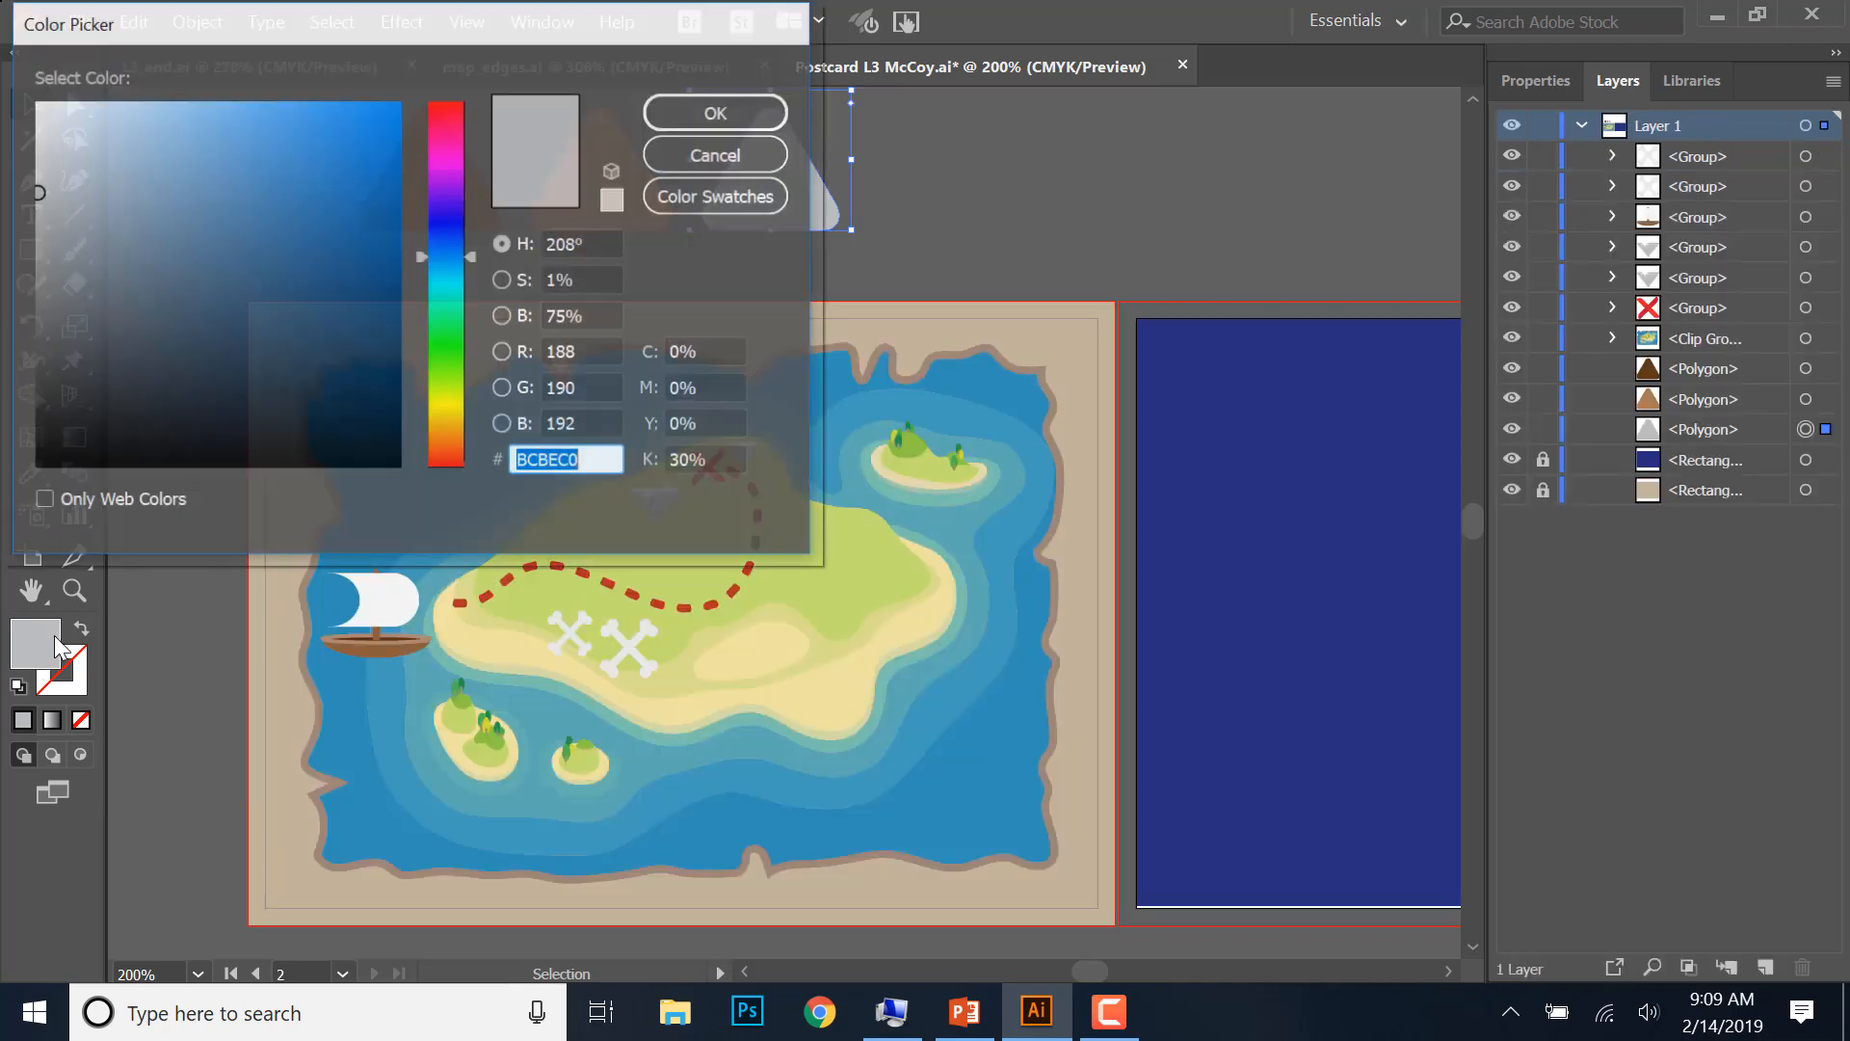
pyautogui.click(685, 205)
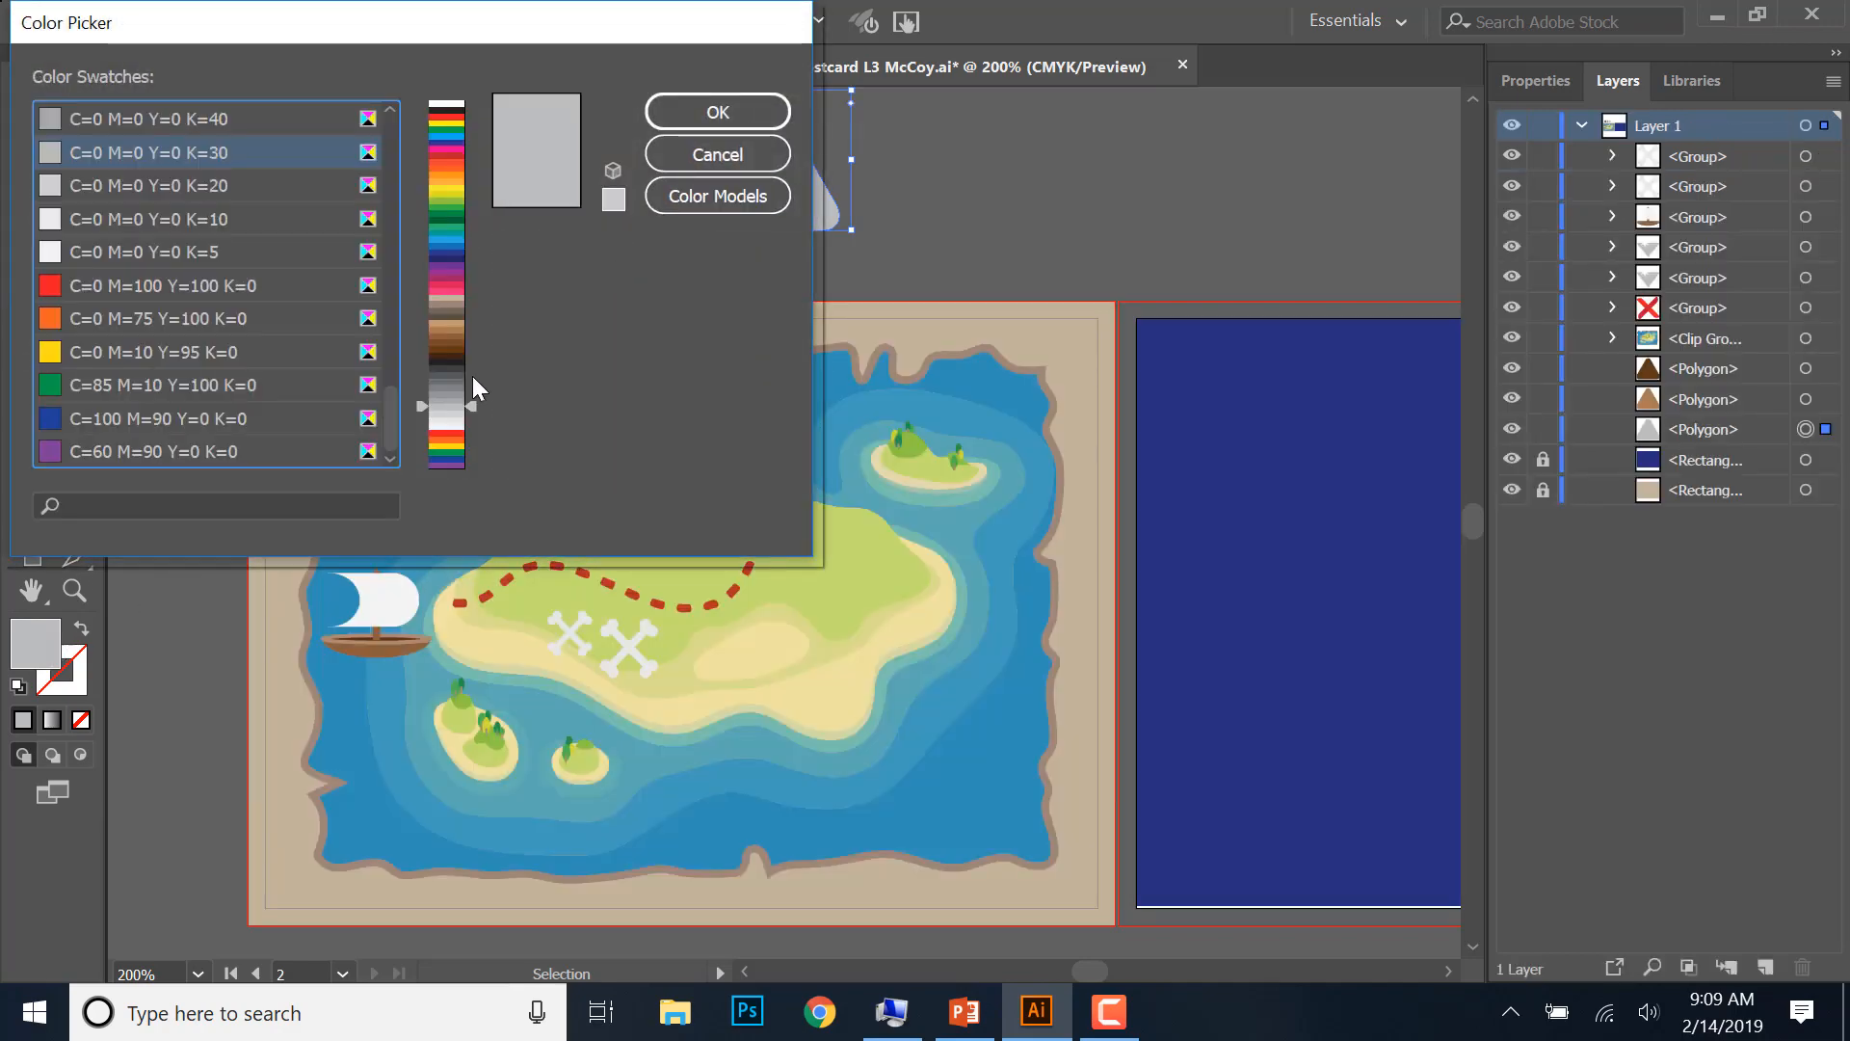
pyautogui.click(448, 314)
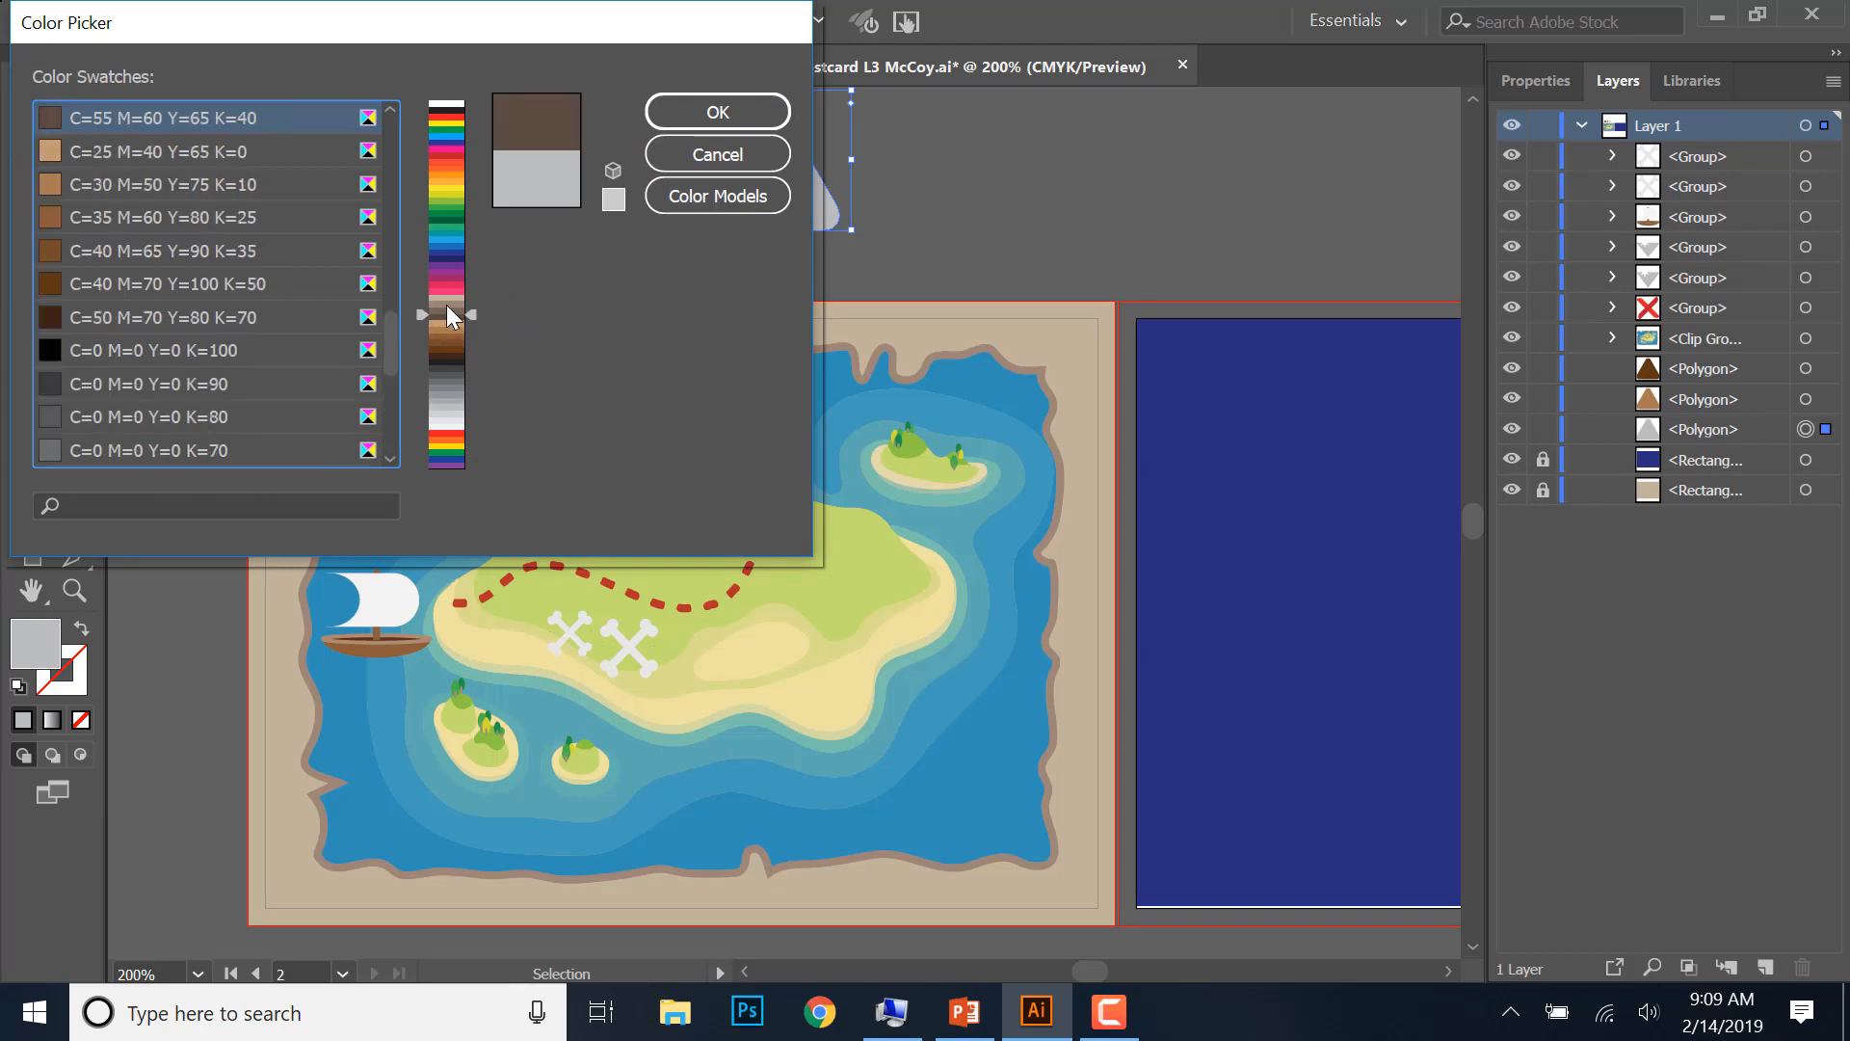
pyautogui.click(443, 307)
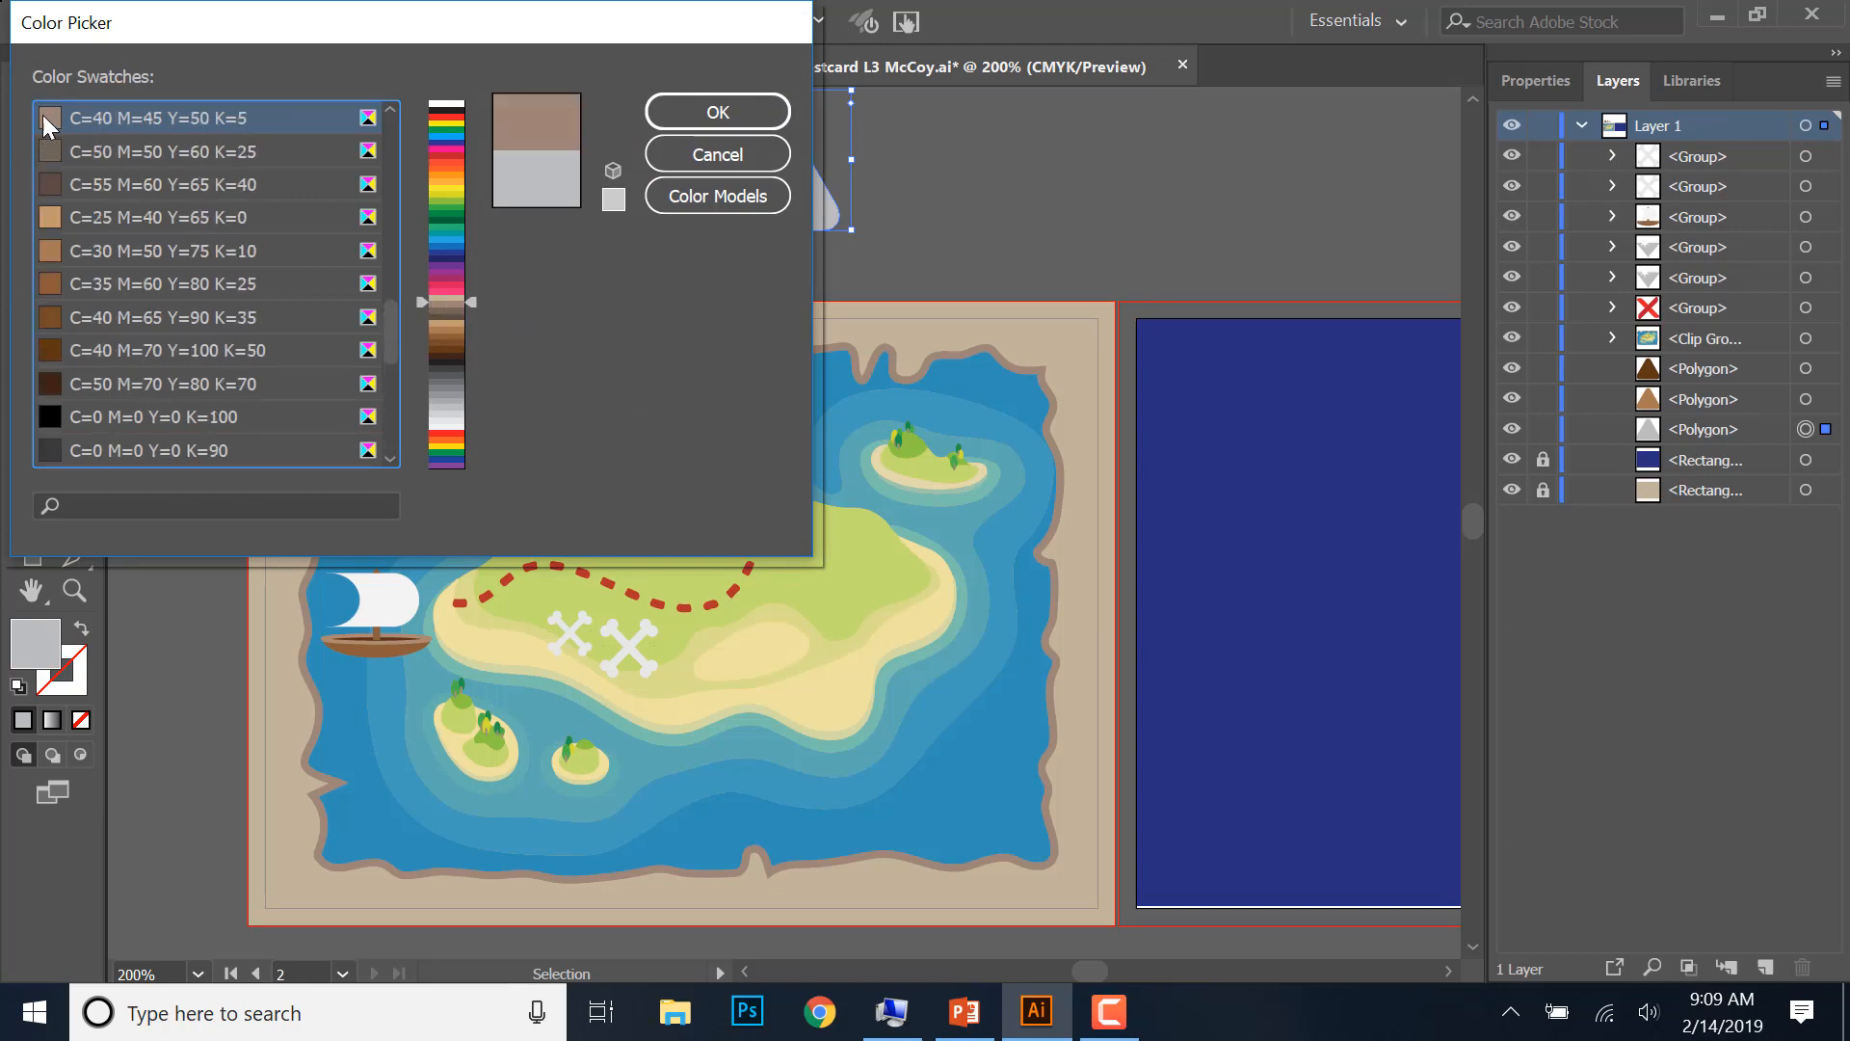
pyautogui.click(445, 297)
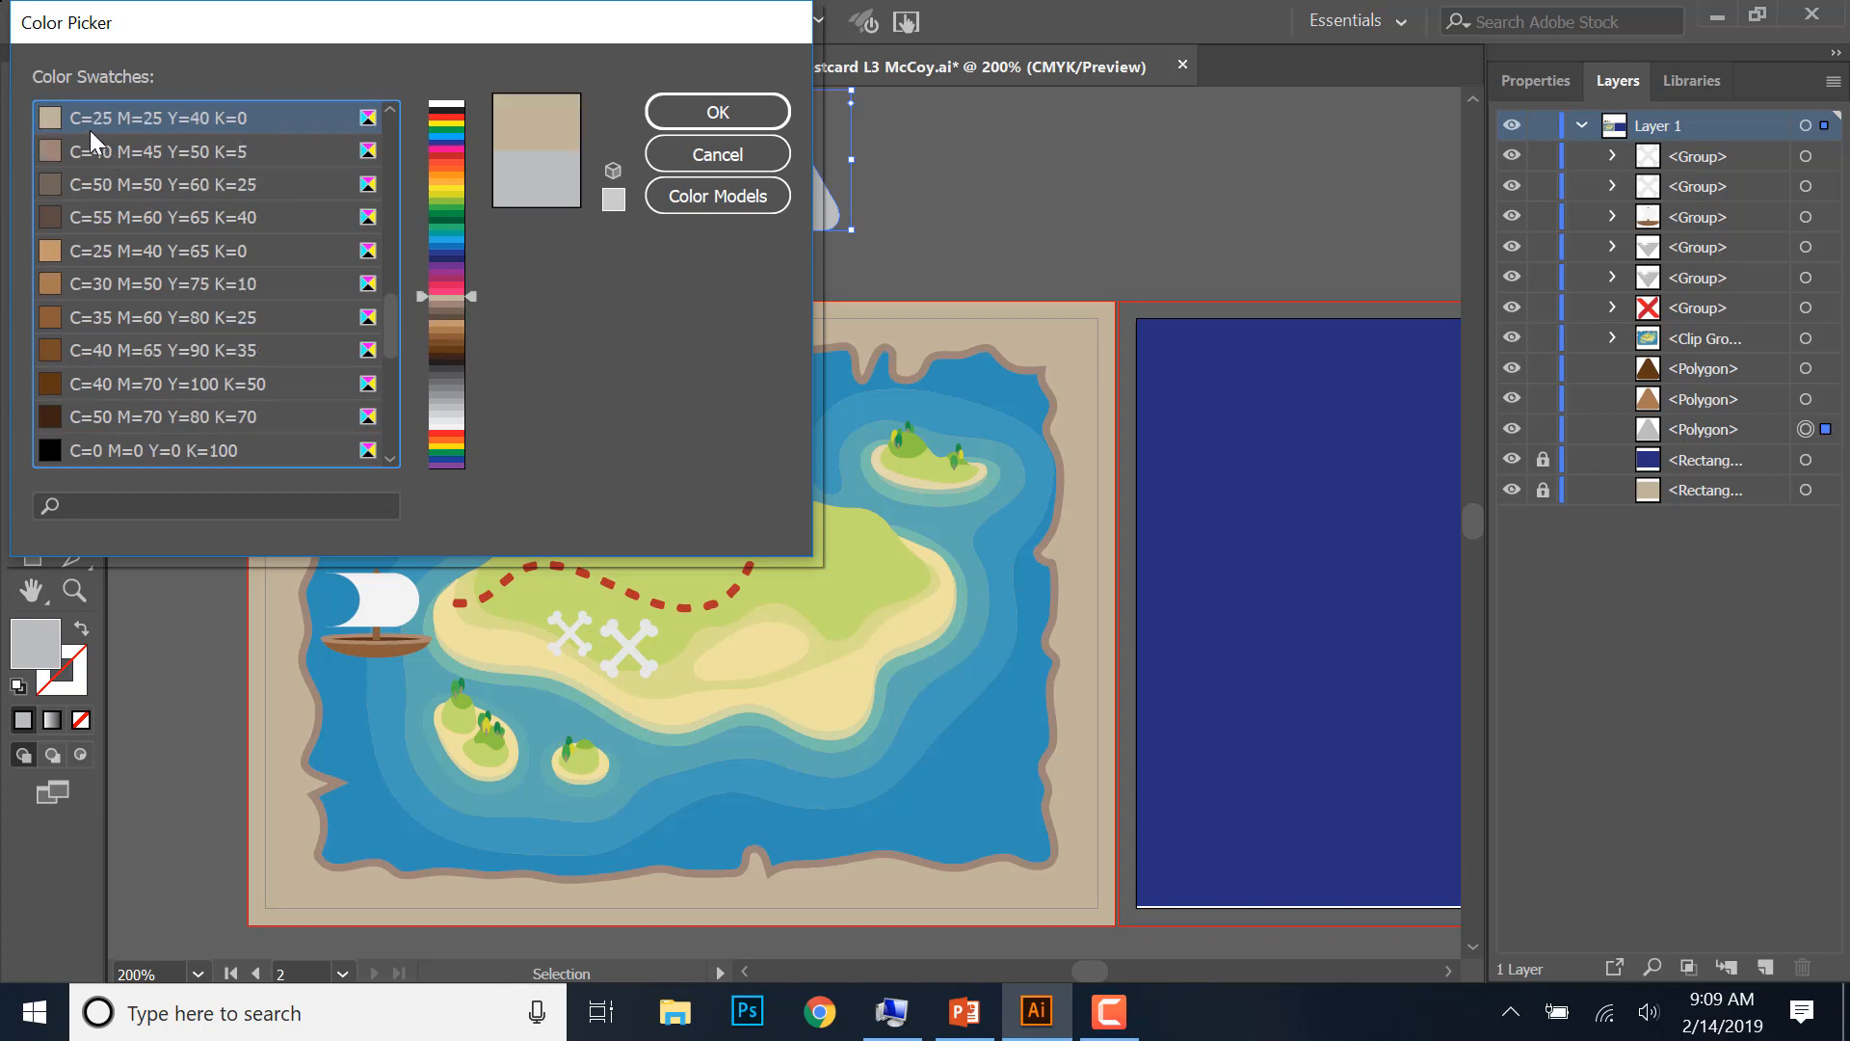
pyautogui.click(675, 114)
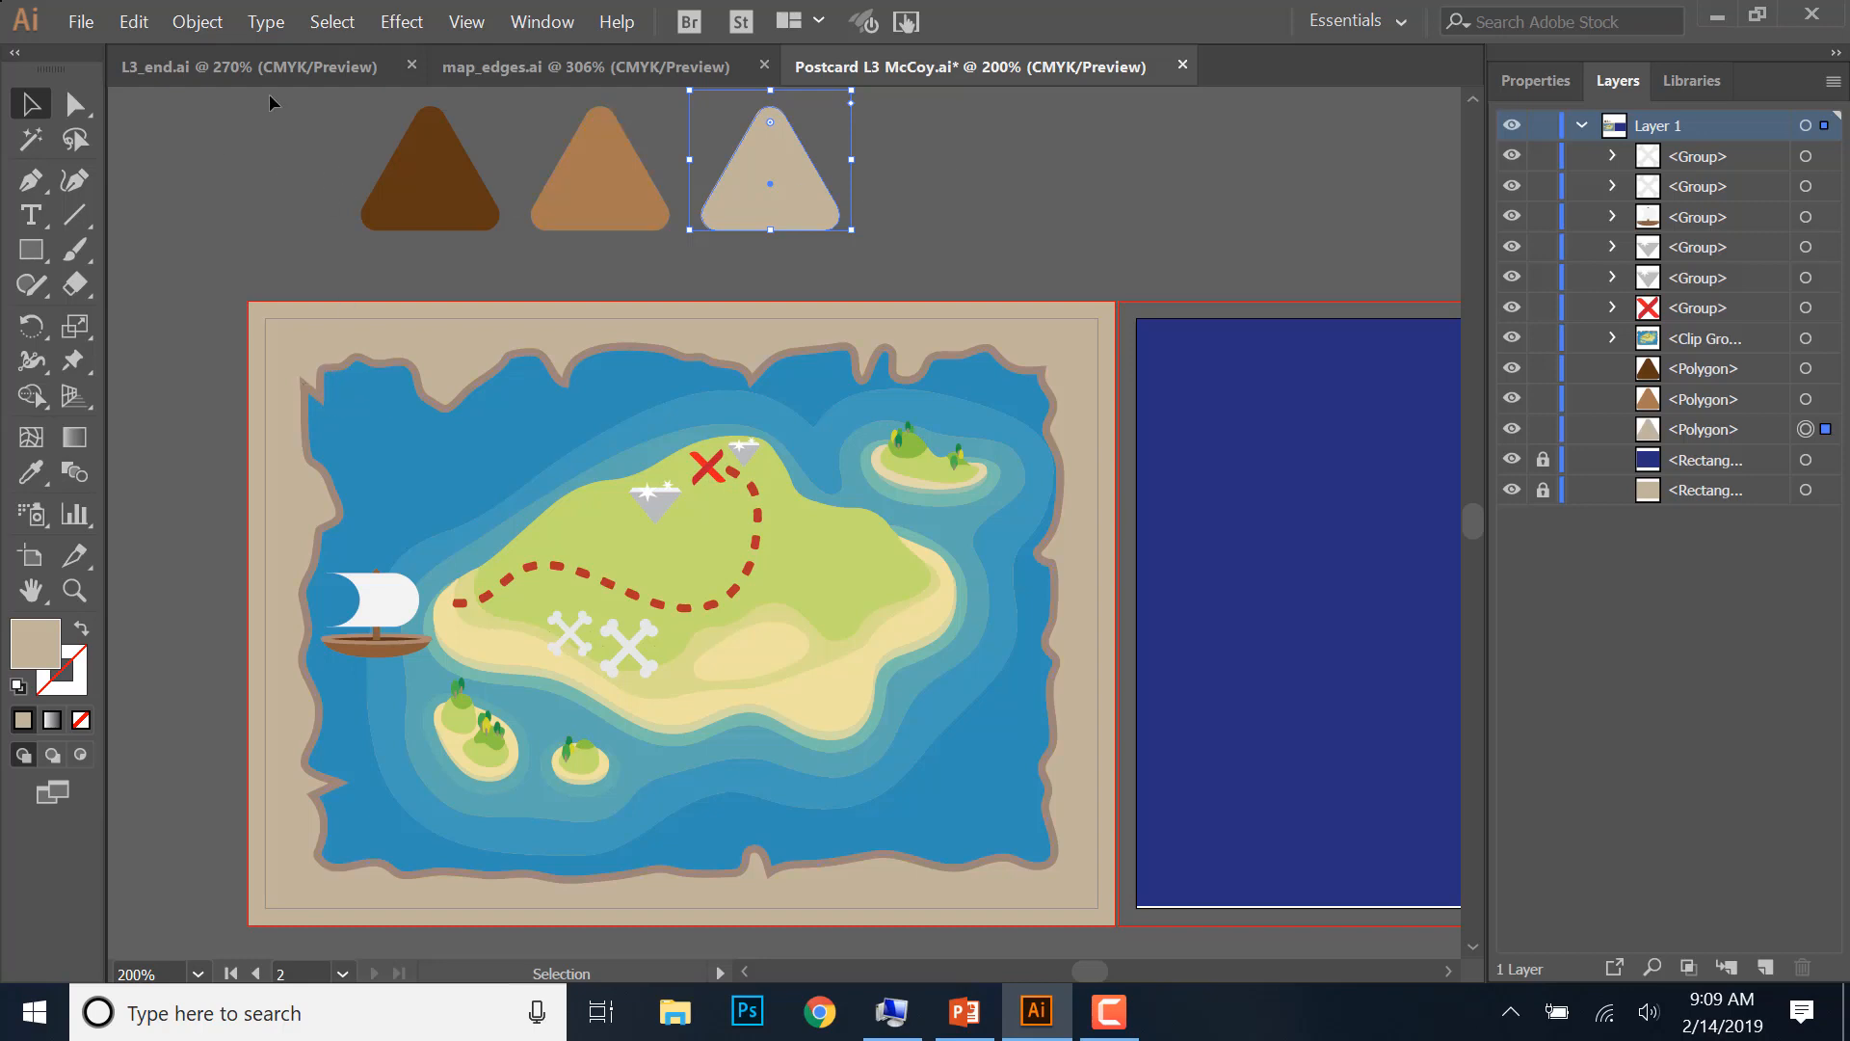
# - Check the mountain sizes in L3_end.ai and scale down the light brown middle triangle in the postcard file
pyautogui.click(272, 59)
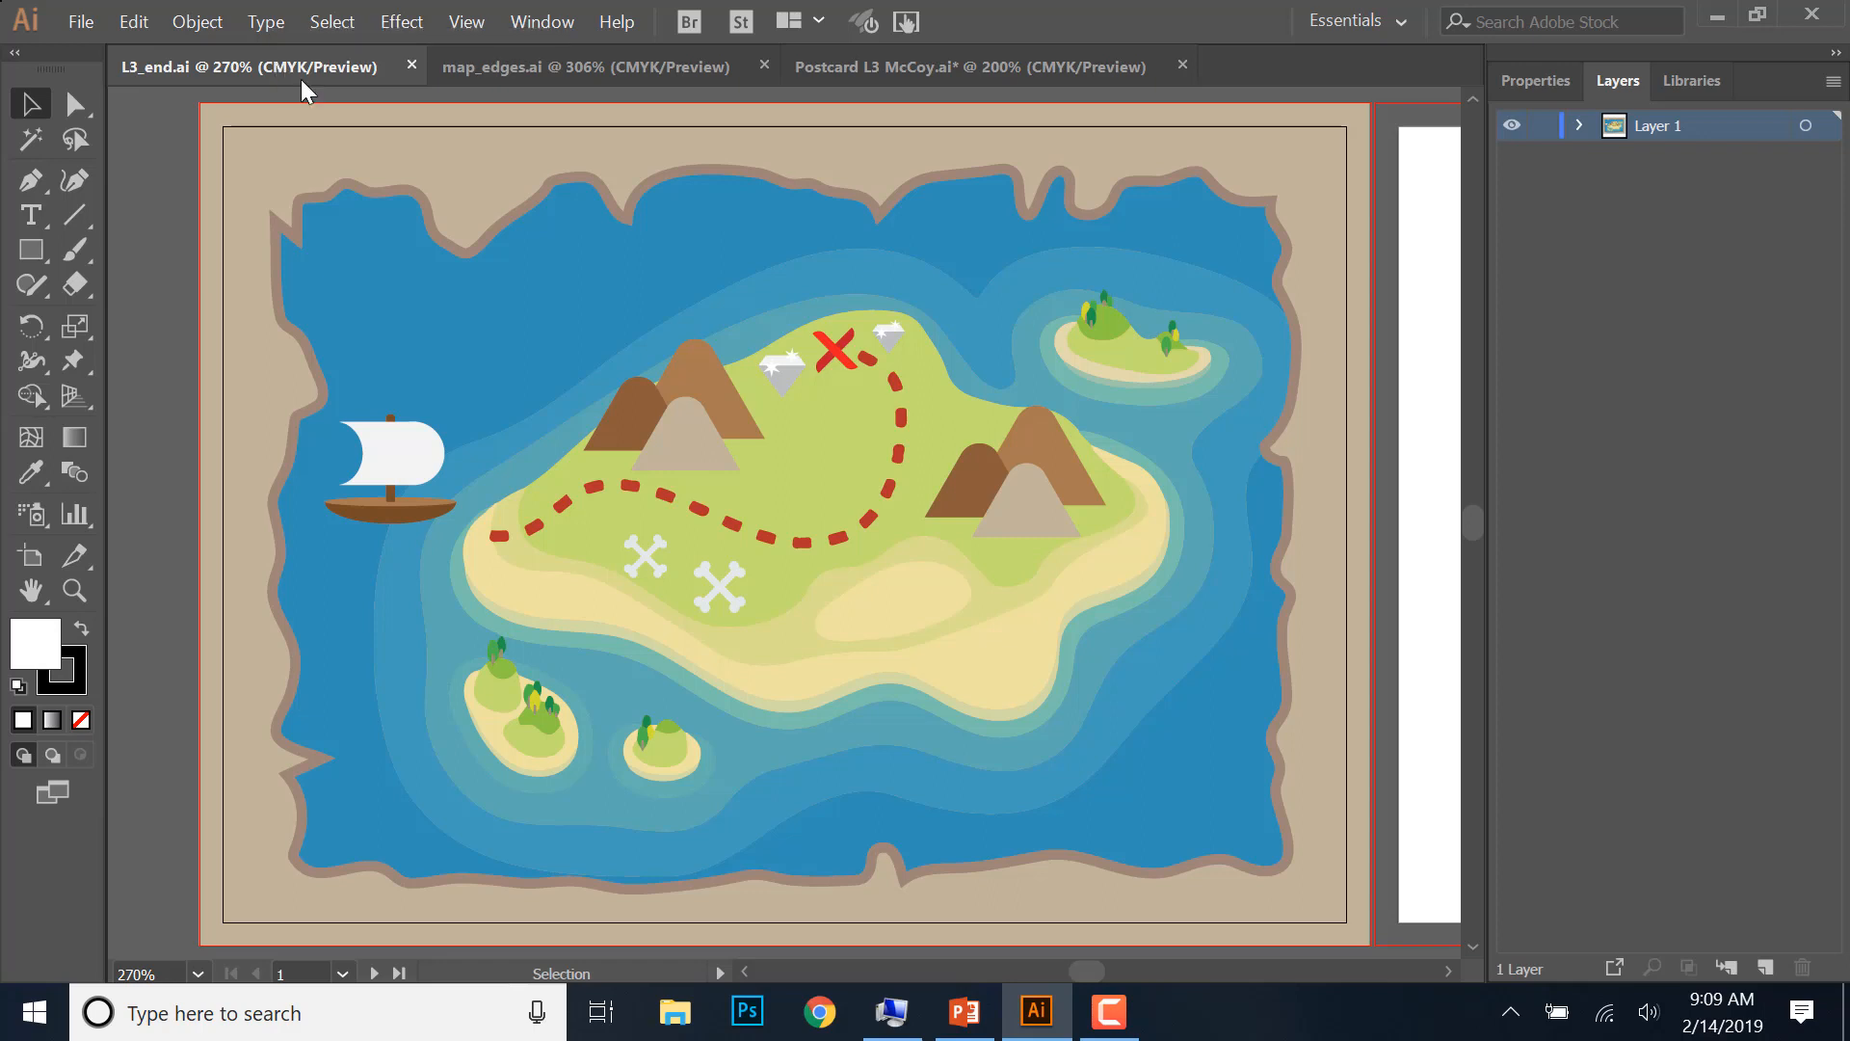
pyautogui.click(881, 77)
pyautogui.click(591, 206)
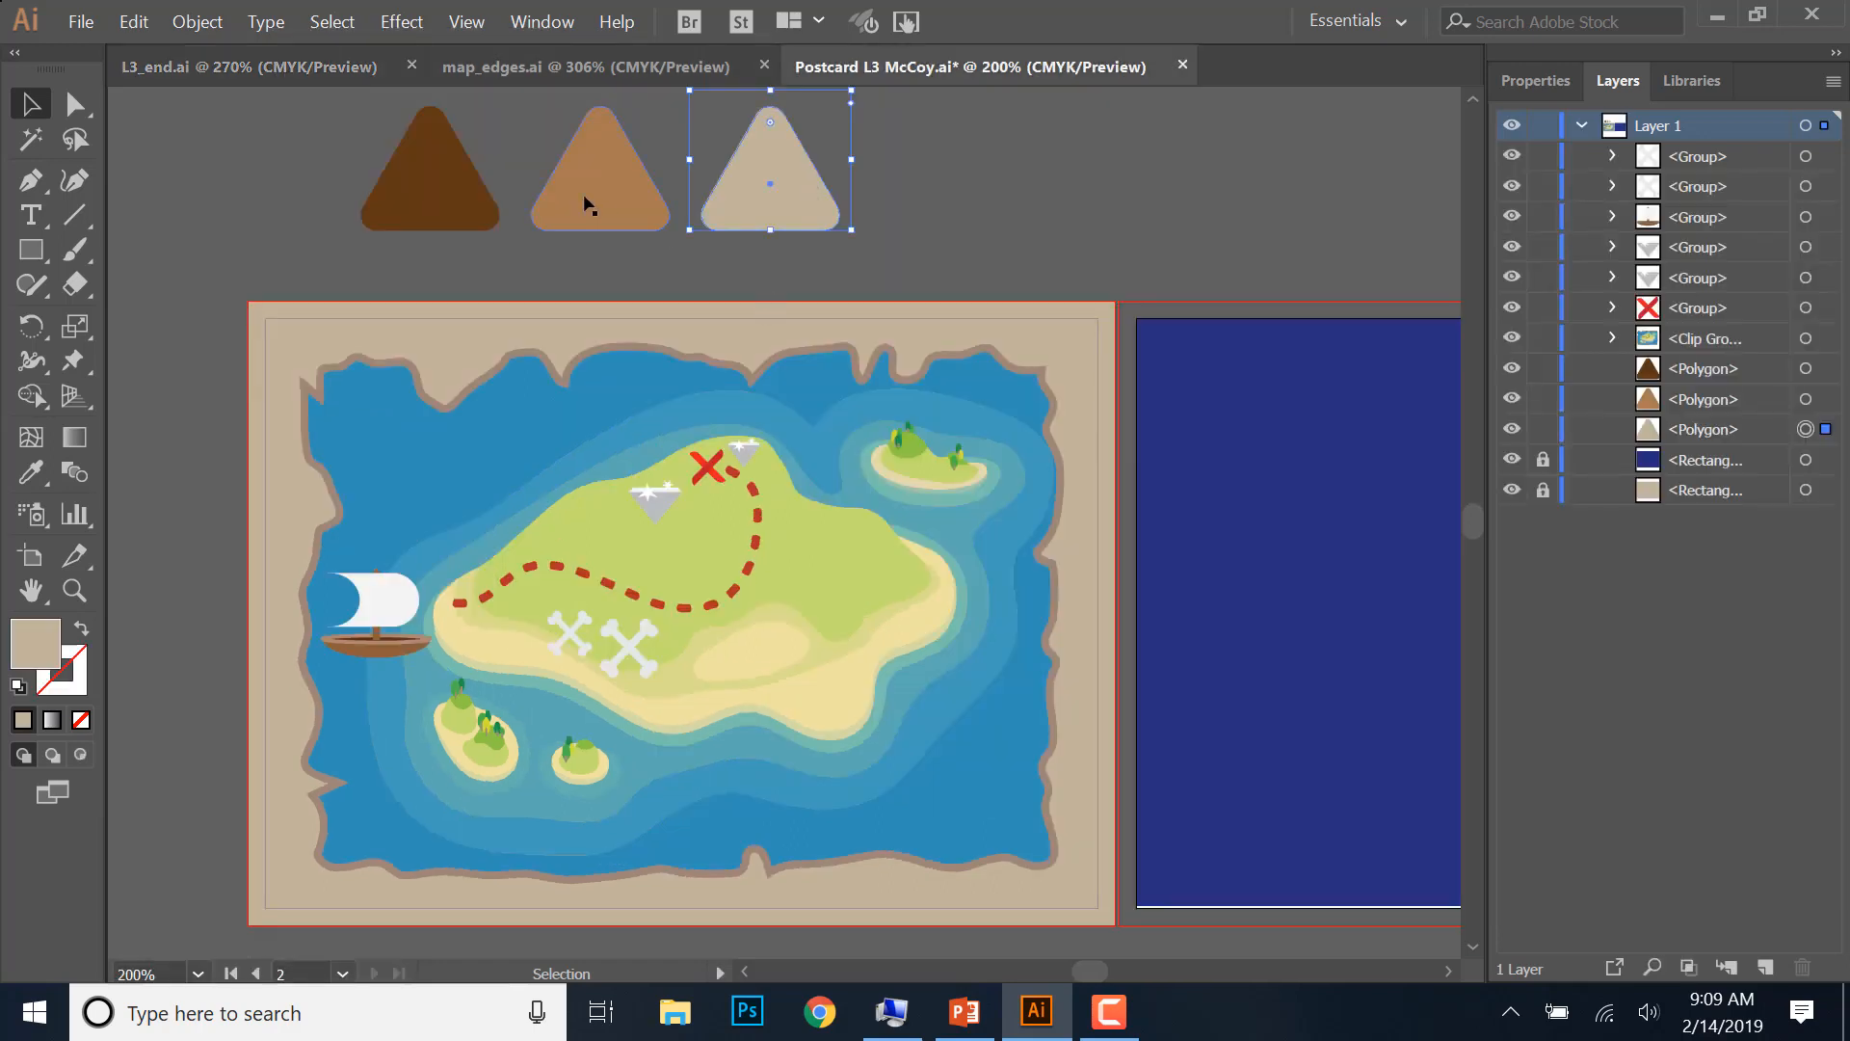
pyautogui.moveTo(685, 233); pyautogui.dragTo(632, 216)
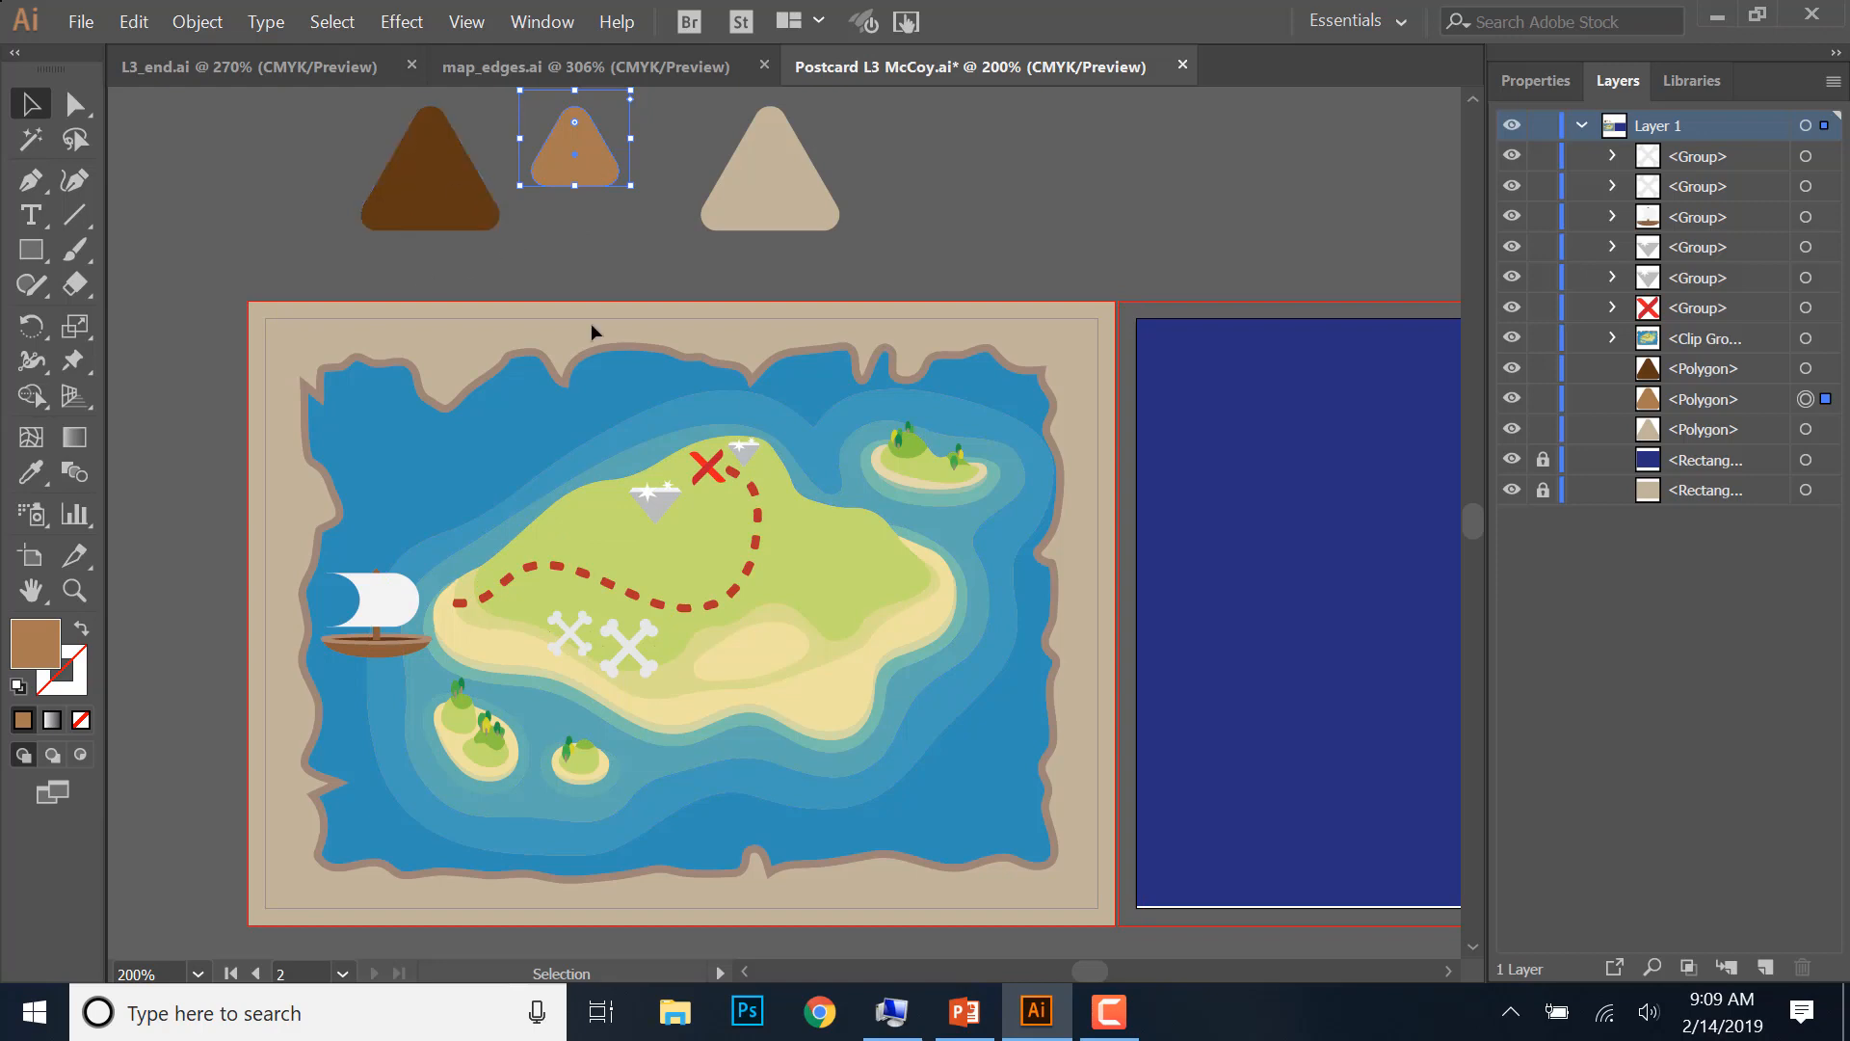
# - Scale the dark brown triangle smaller than the light brown one and overlap it on that triangle's left side, following L3_end.ai
pyautogui.click(233, 71)
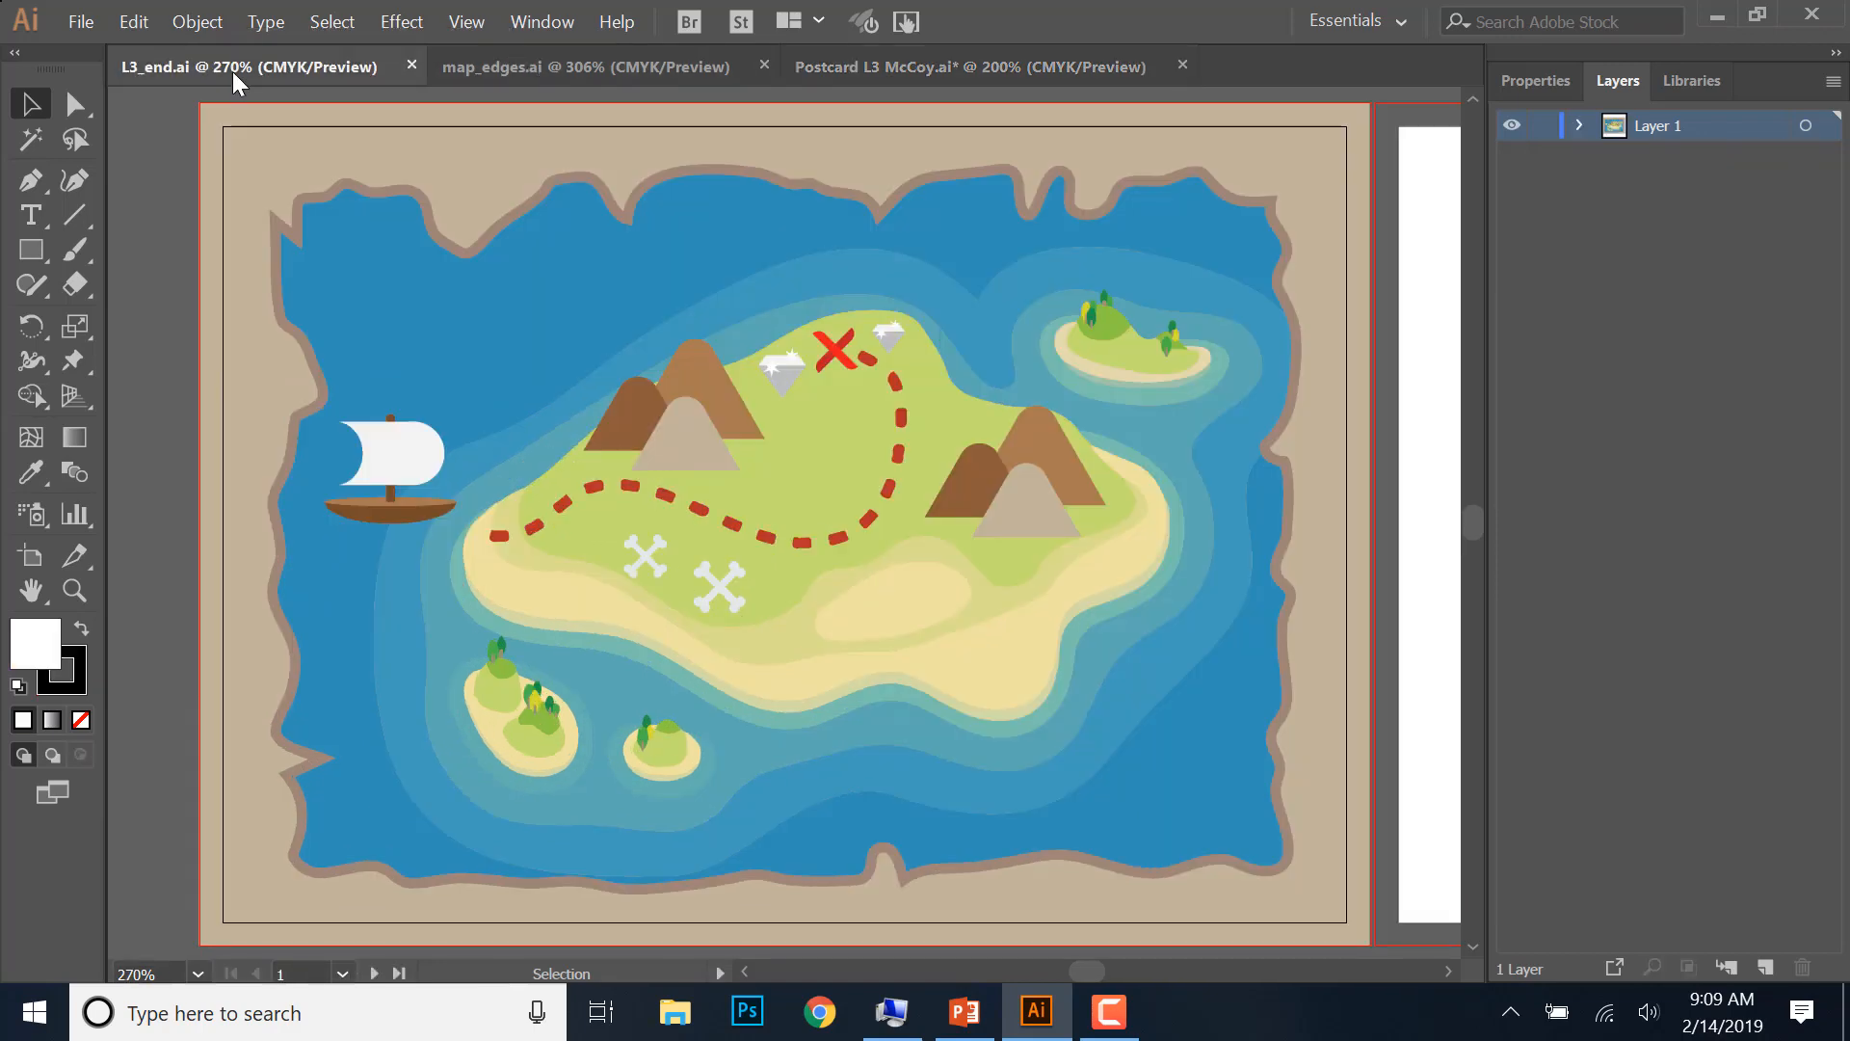
pyautogui.click(837, 61)
pyautogui.click(574, 155)
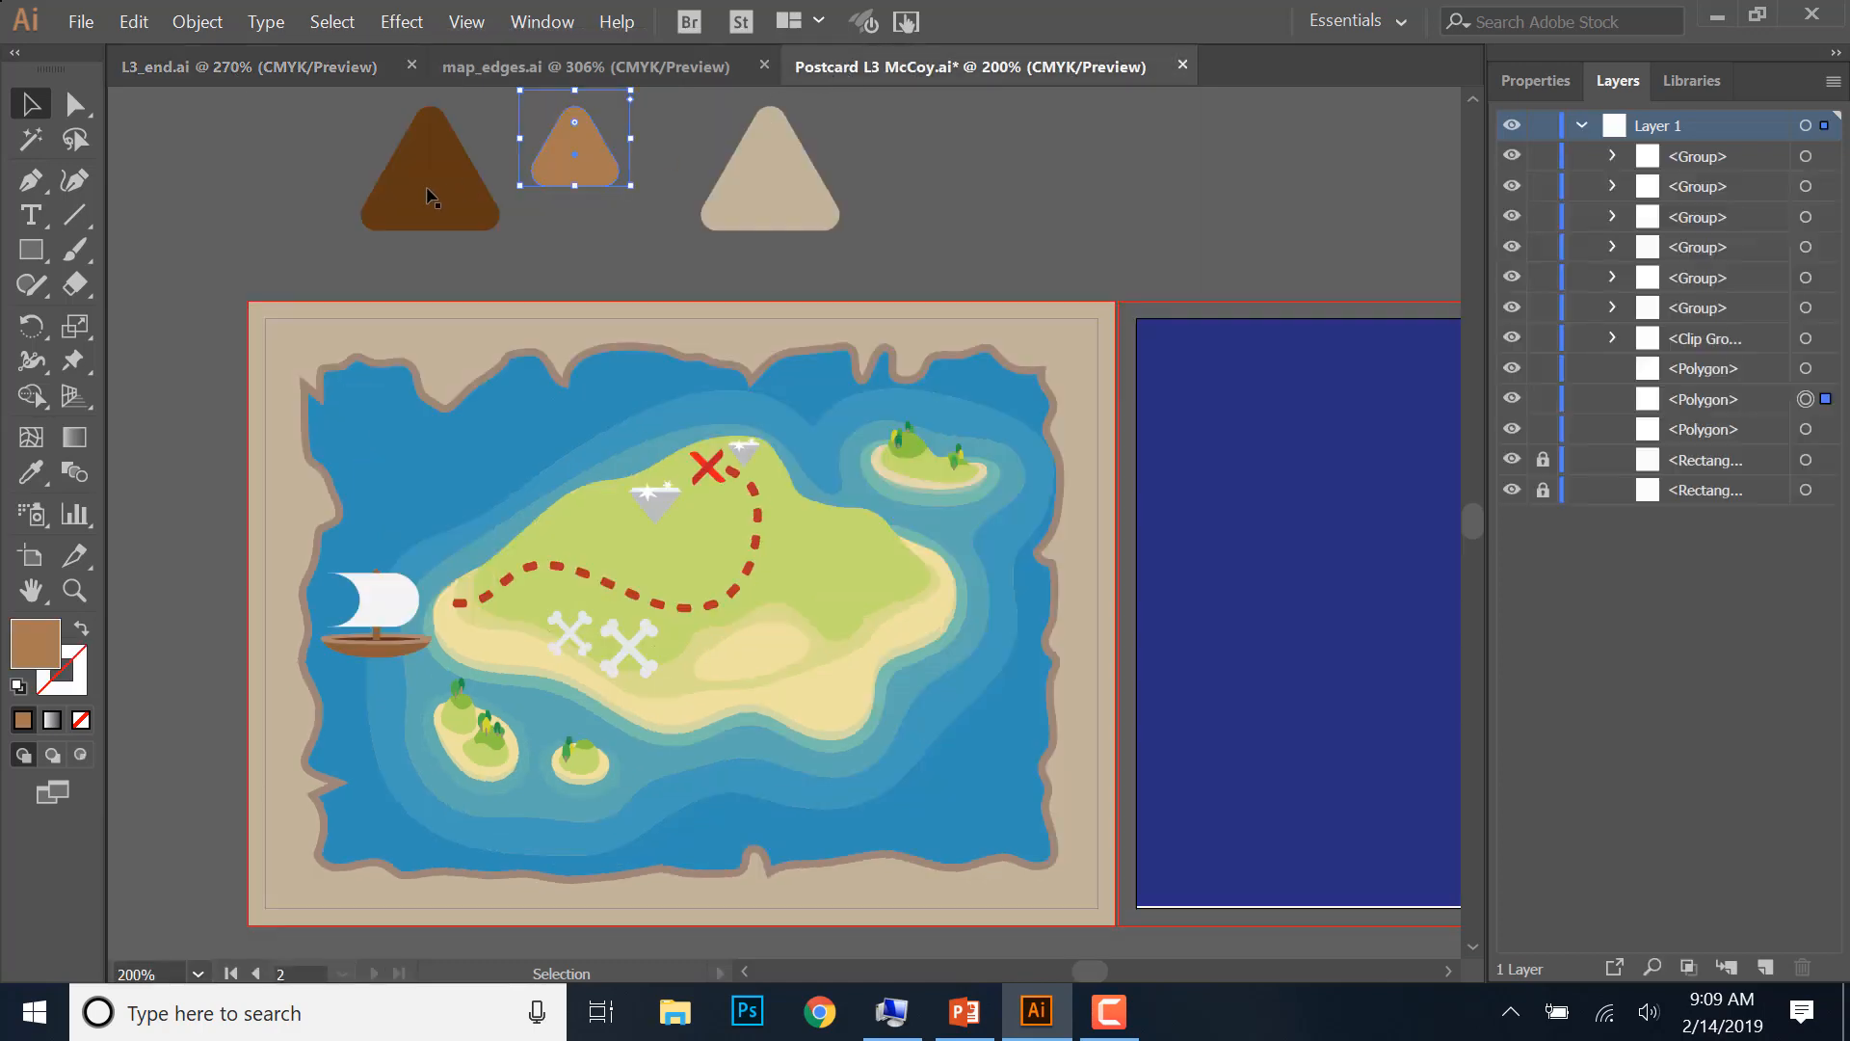
pyautogui.click(482, 216)
pyautogui.moveTo(515, 234); pyautogui.dragTo(518, 172)
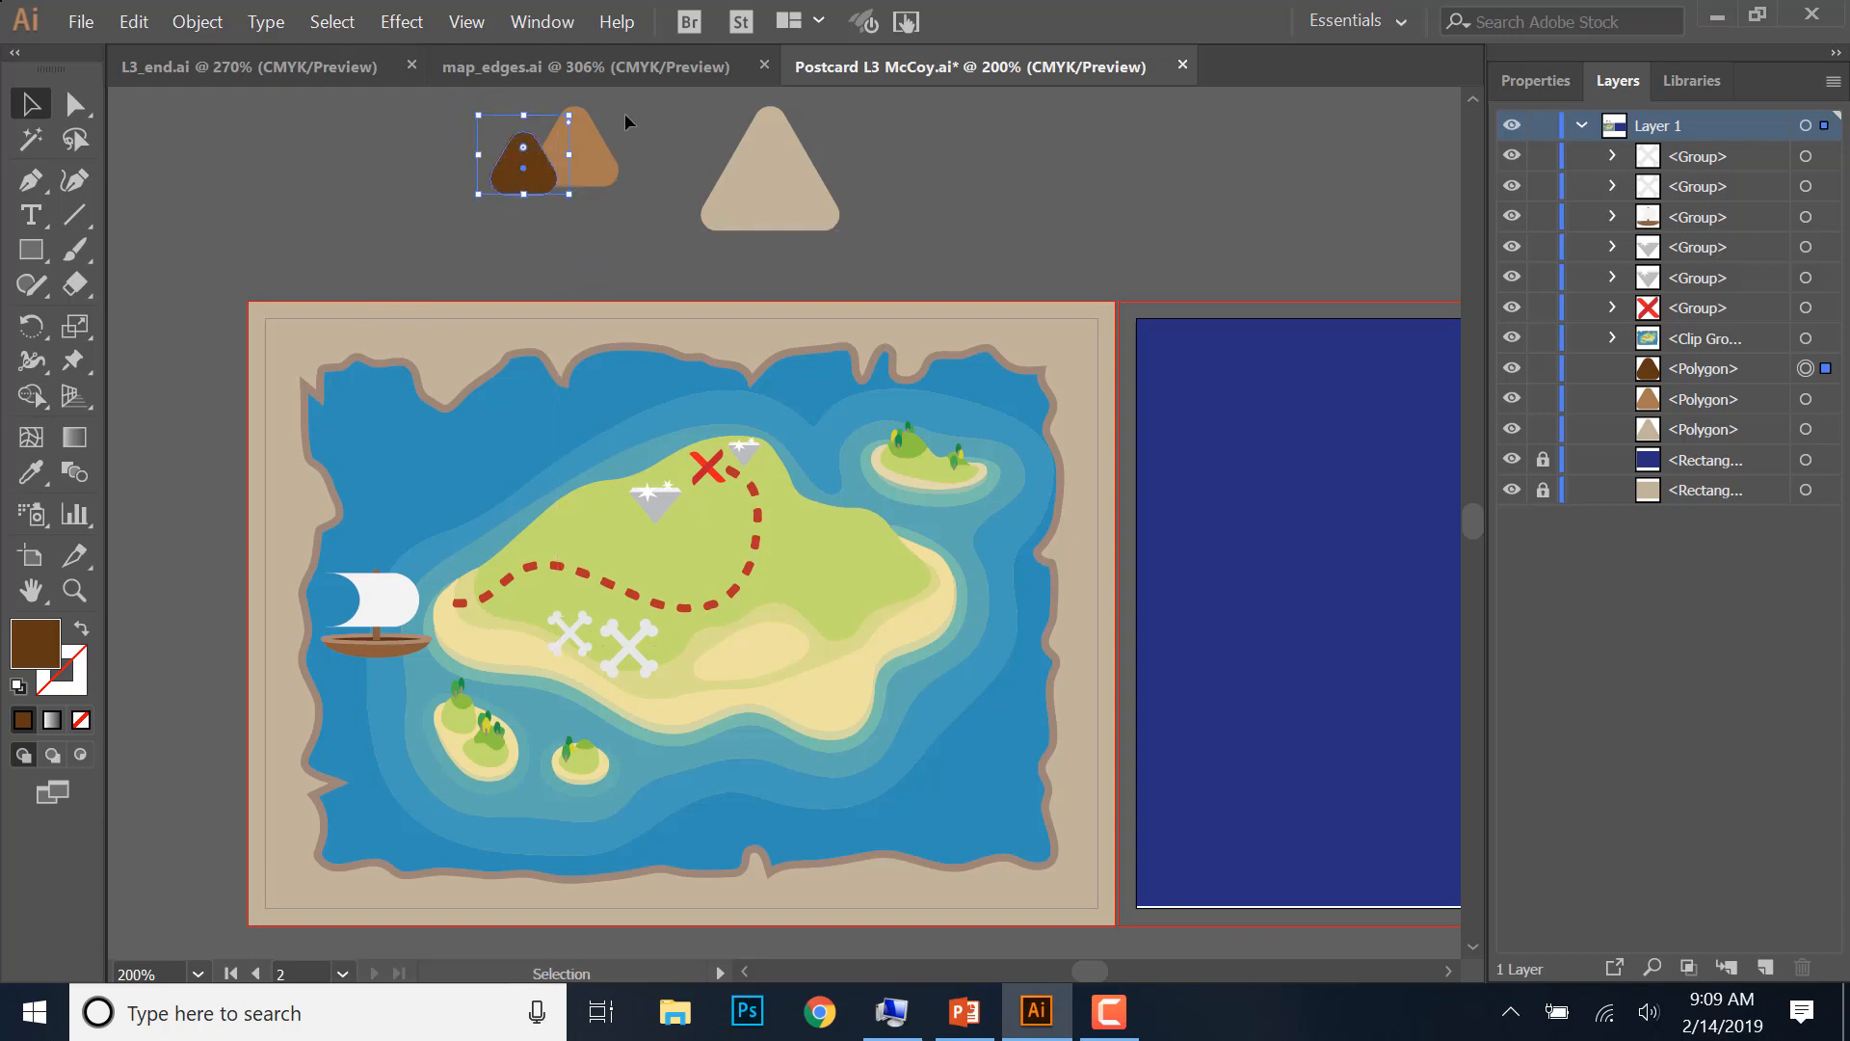
# - Check the front mountain in L3_end.ai, then scale down the beige triangle and centre it between the two brown ones
pyautogui.click(279, 64)
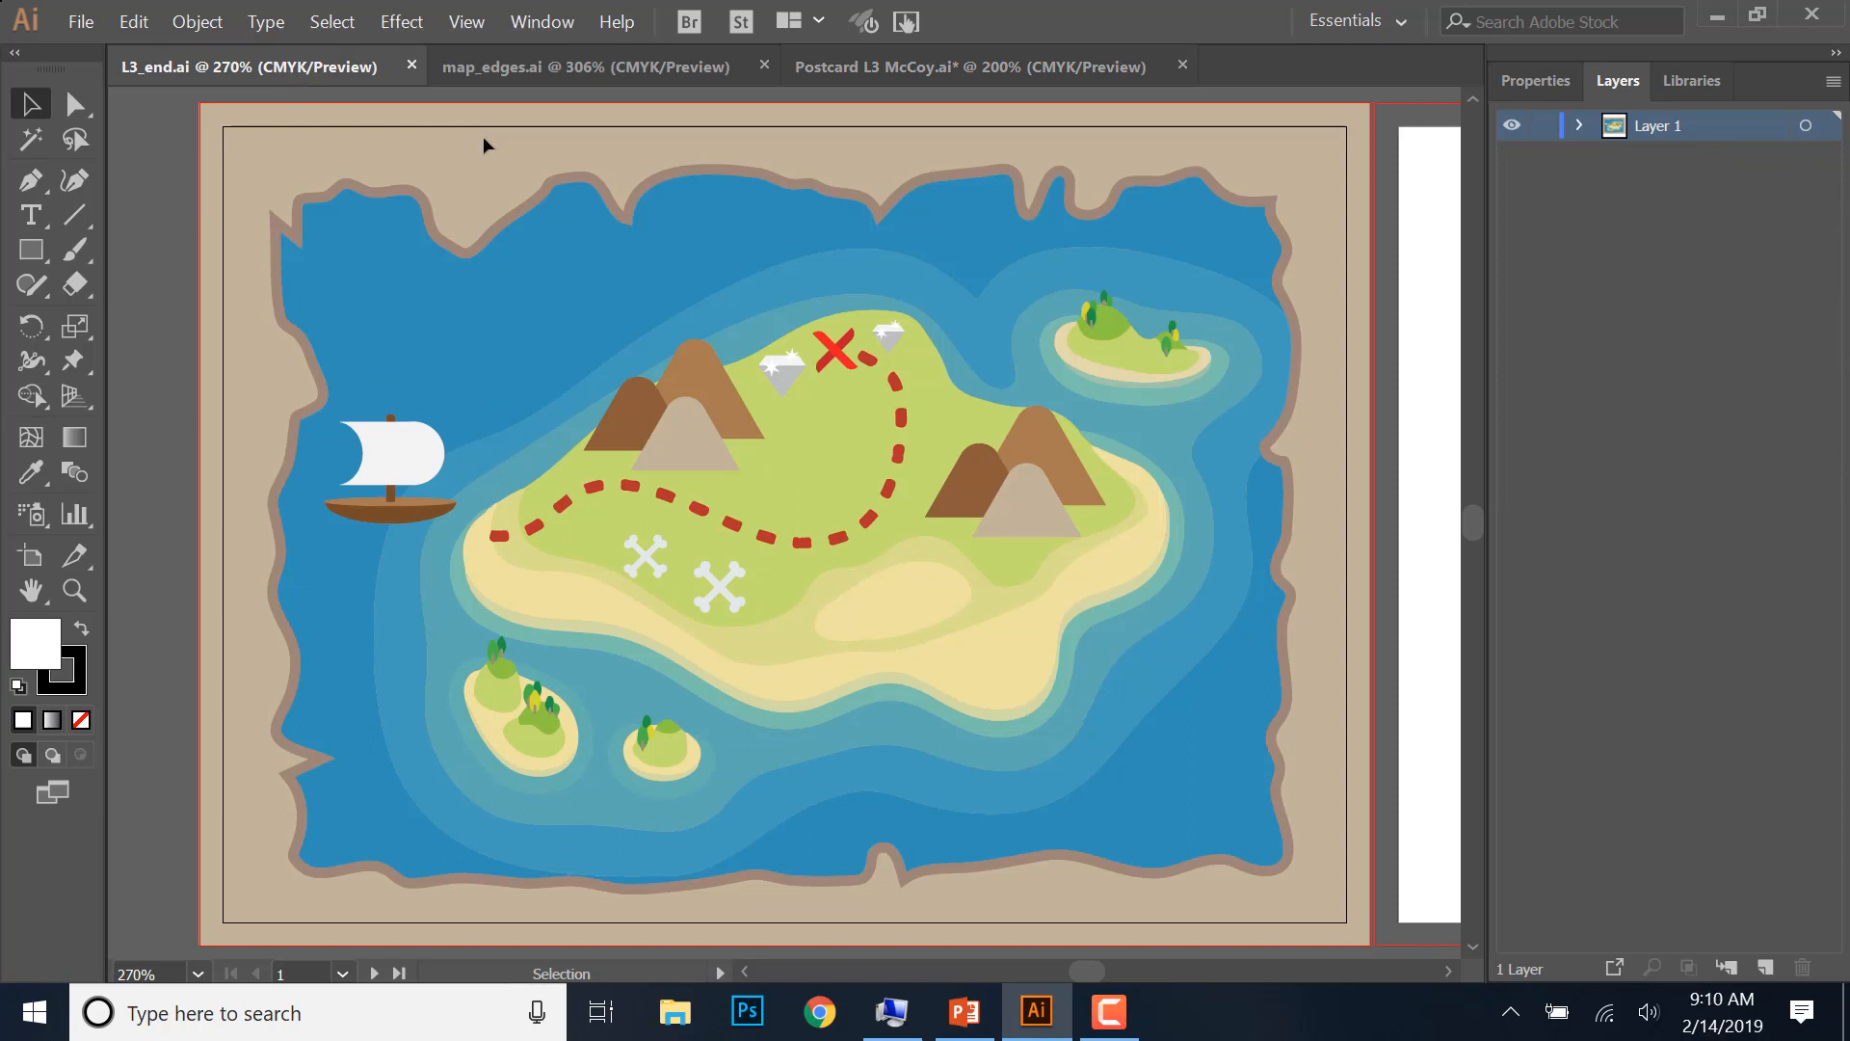
pyautogui.click(813, 52)
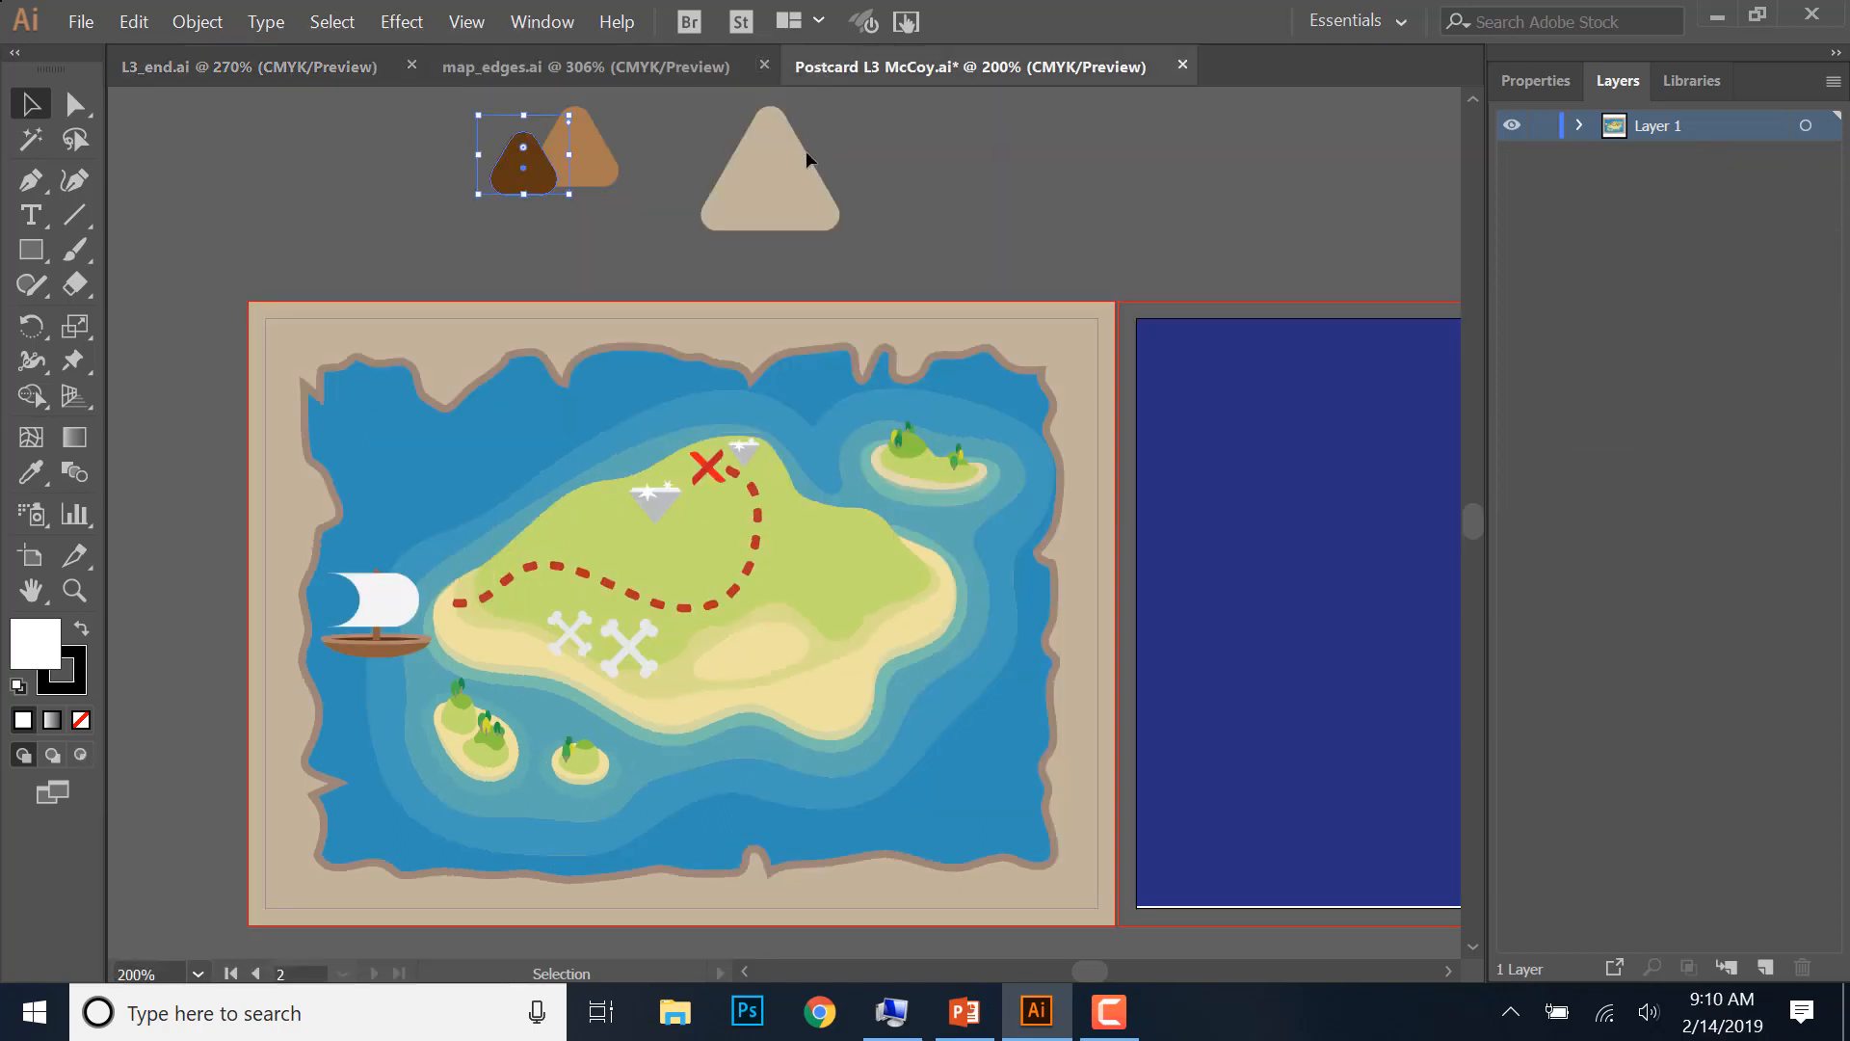
pyautogui.click(761, 191)
pyautogui.moveTo(852, 233); pyautogui.dragTo(554, 191)
pyautogui.click(696, 246)
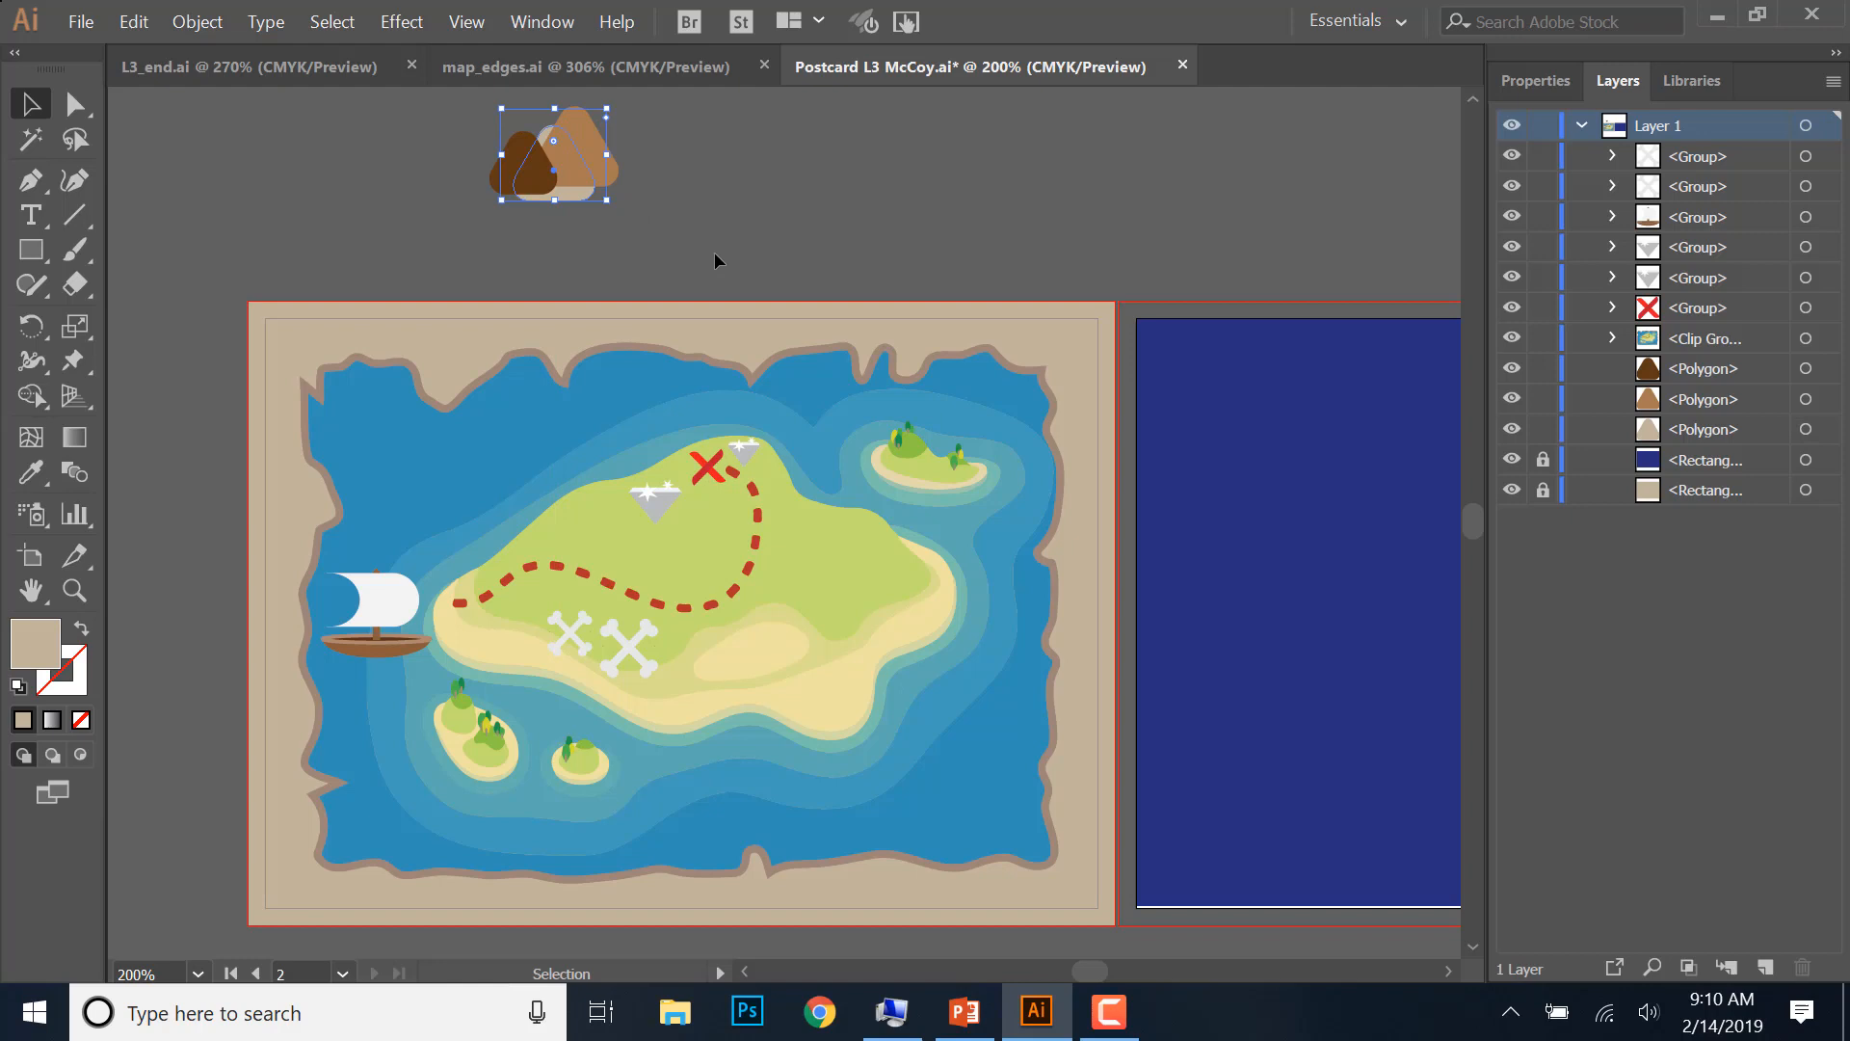
# - Bring the beige triangle to the front of the stacking order and deselect it
pyautogui.click(576, 202)
pyautogui.rightClick(576, 202)
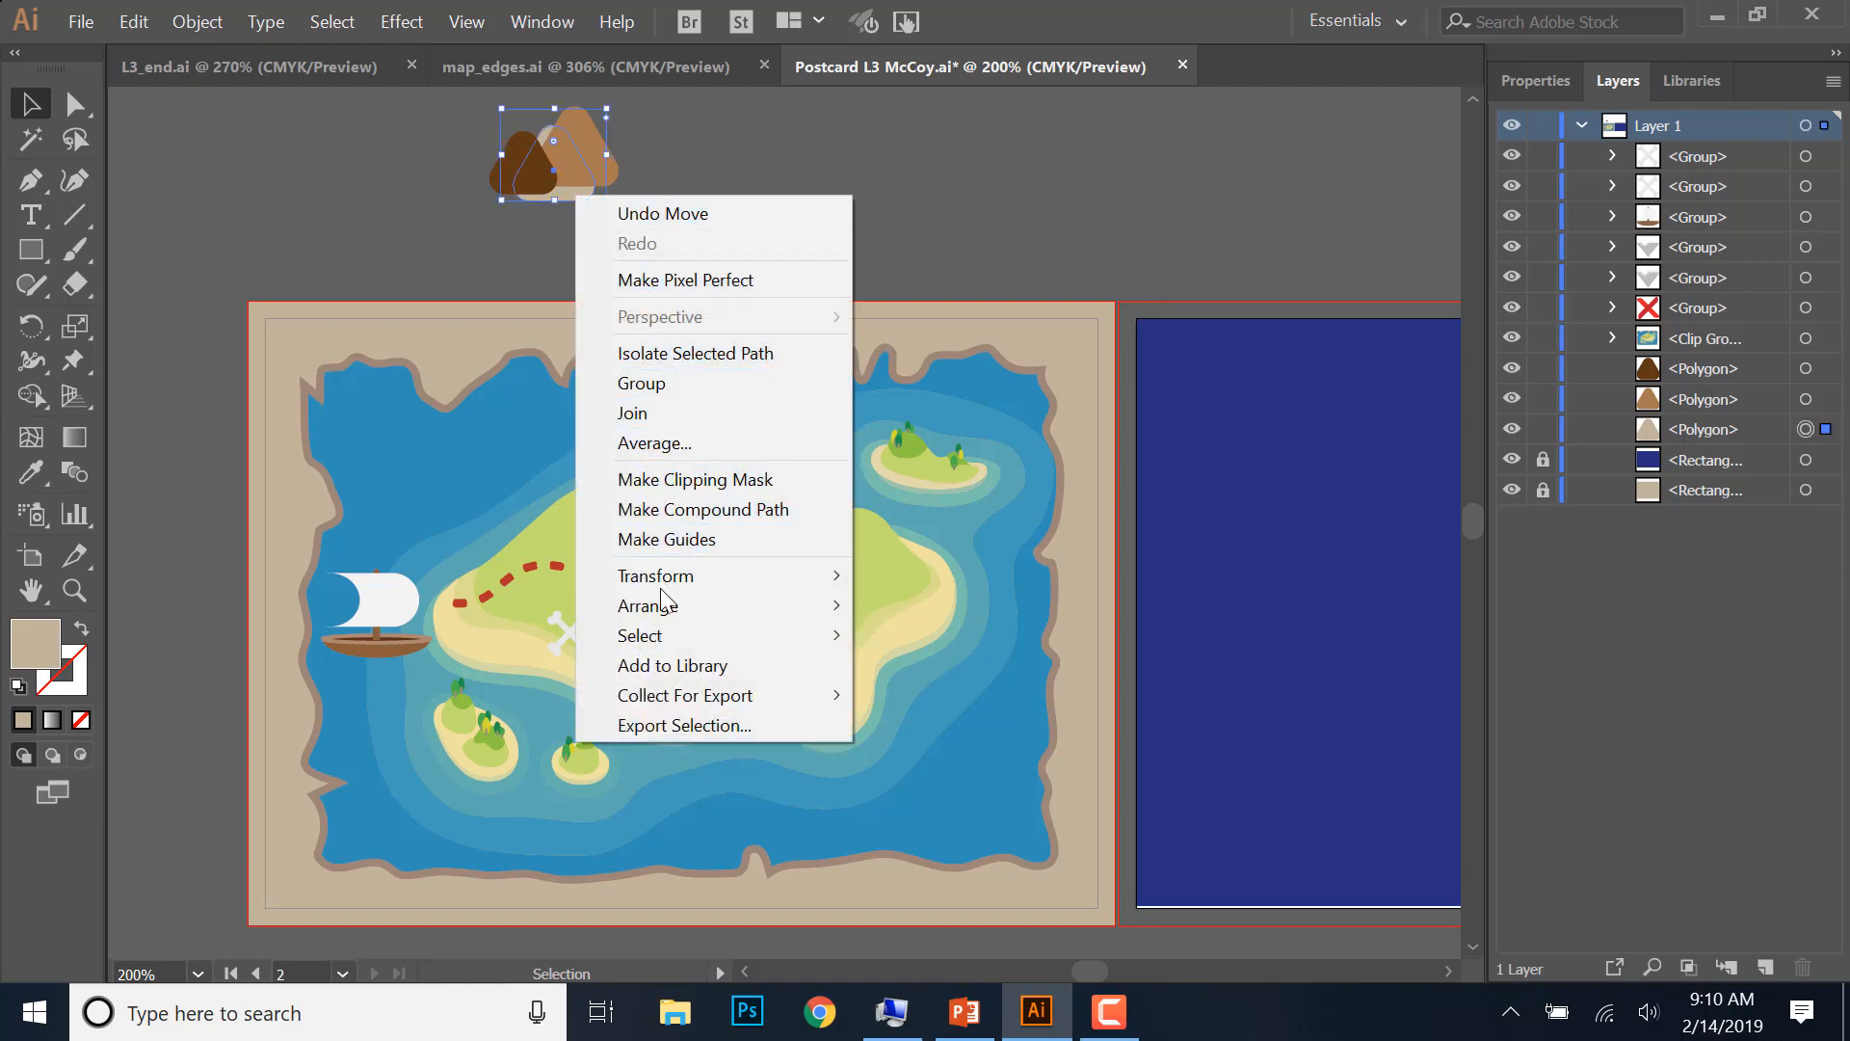
pyautogui.moveTo(692, 605)
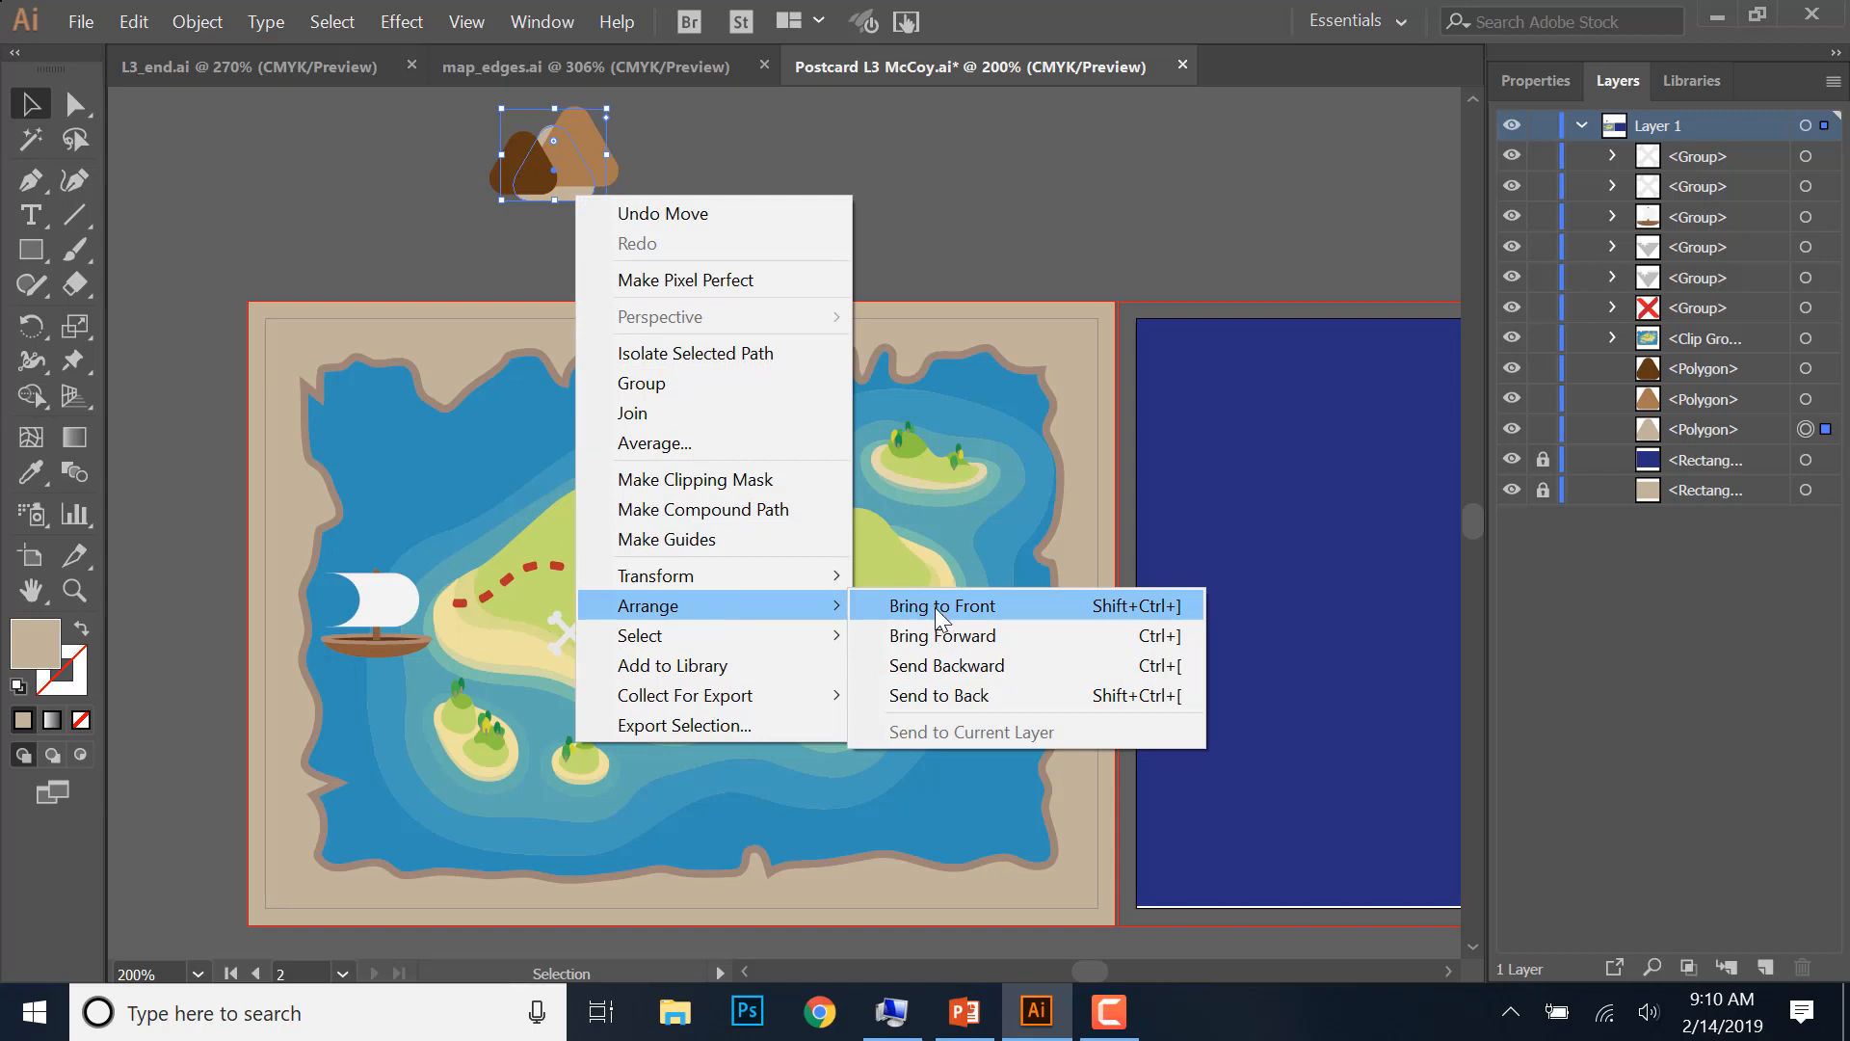
pyautogui.click(935, 607)
pyautogui.click(413, 137)
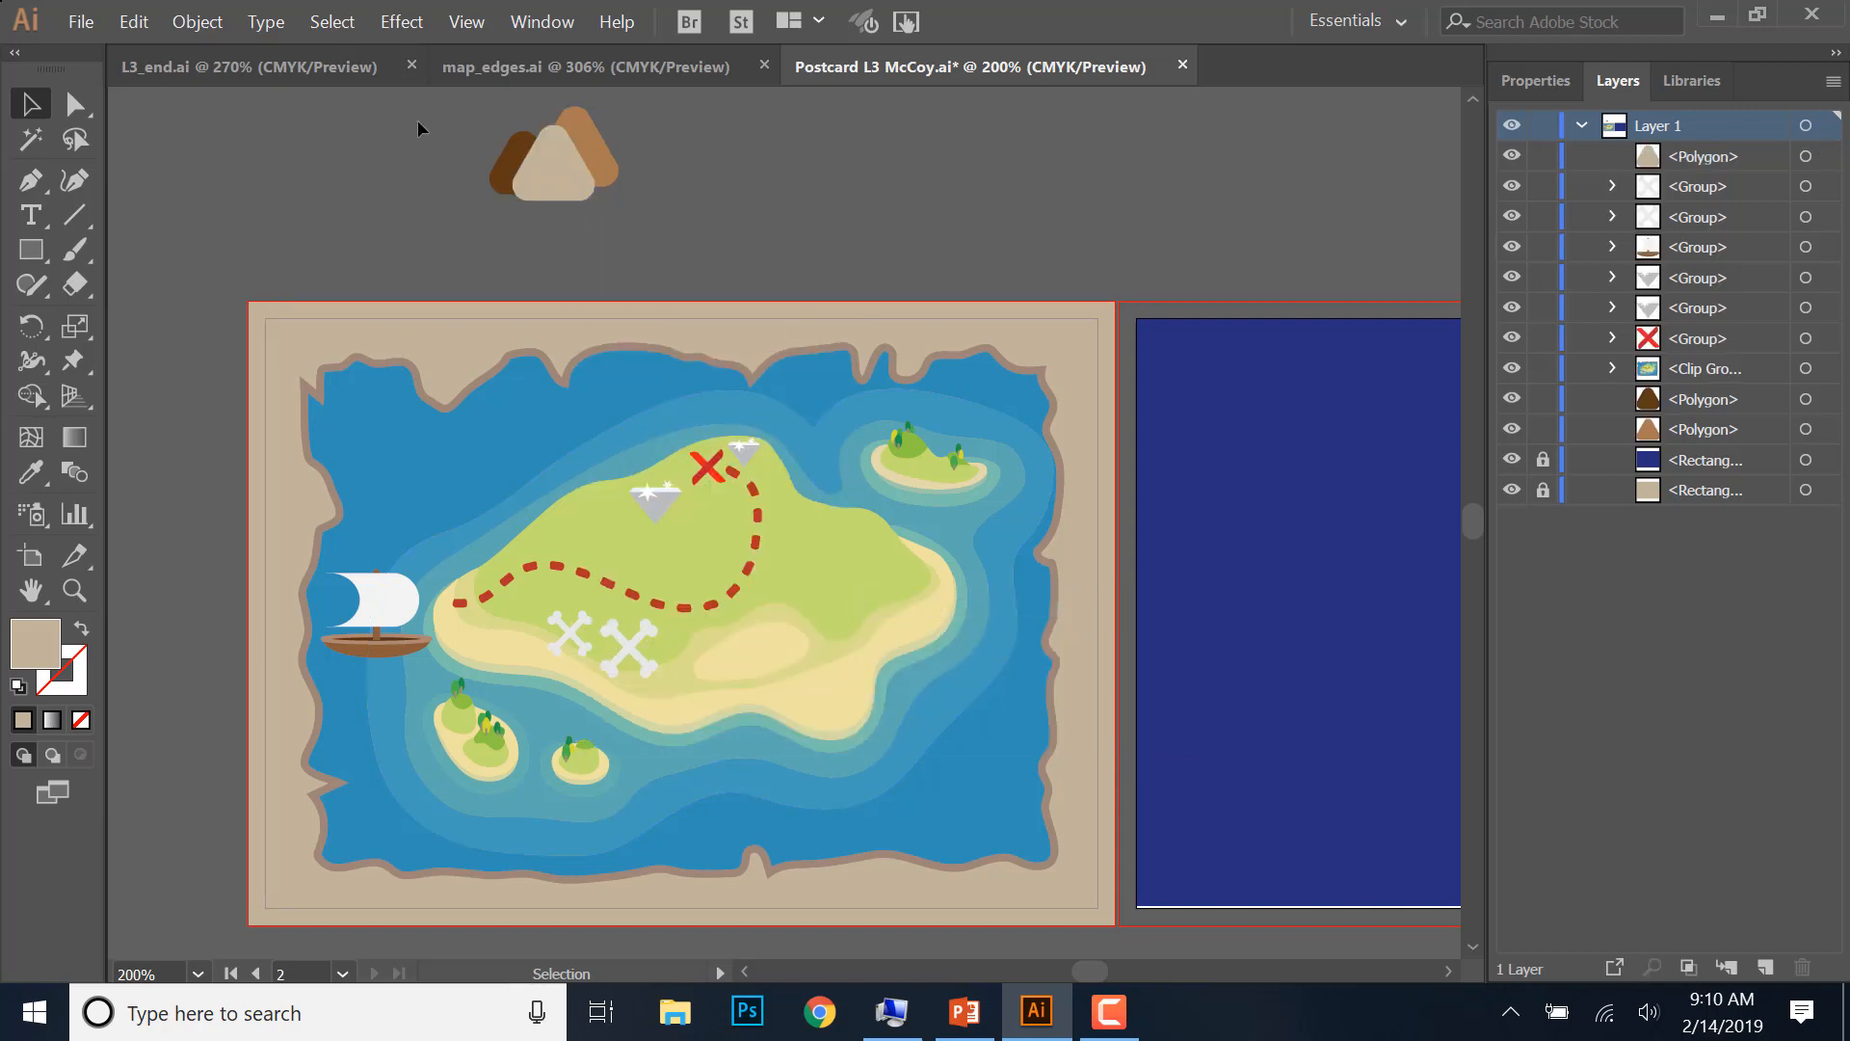
# - Compare with the mountains in L3_end.ai and stretch the light brown, beige and dark brown triangles to match their taller proportions
pyautogui.click(274, 67)
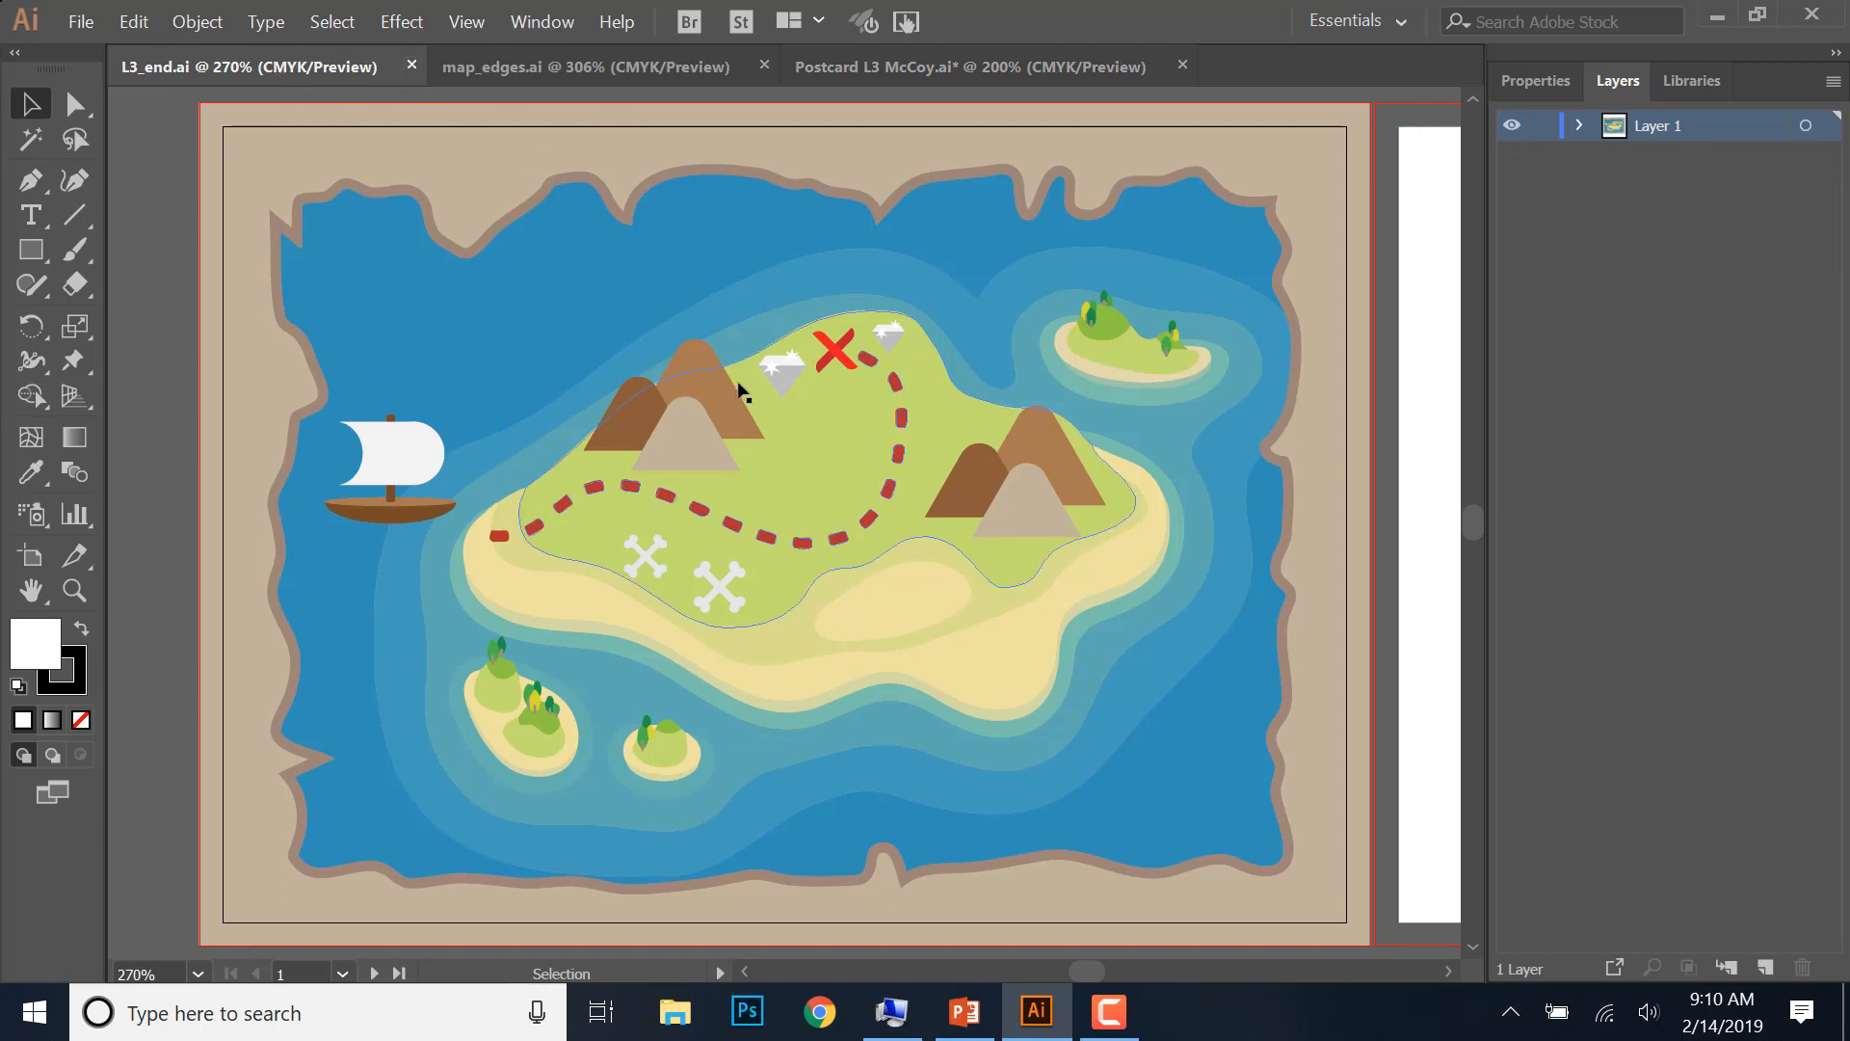
pyautogui.click(875, 66)
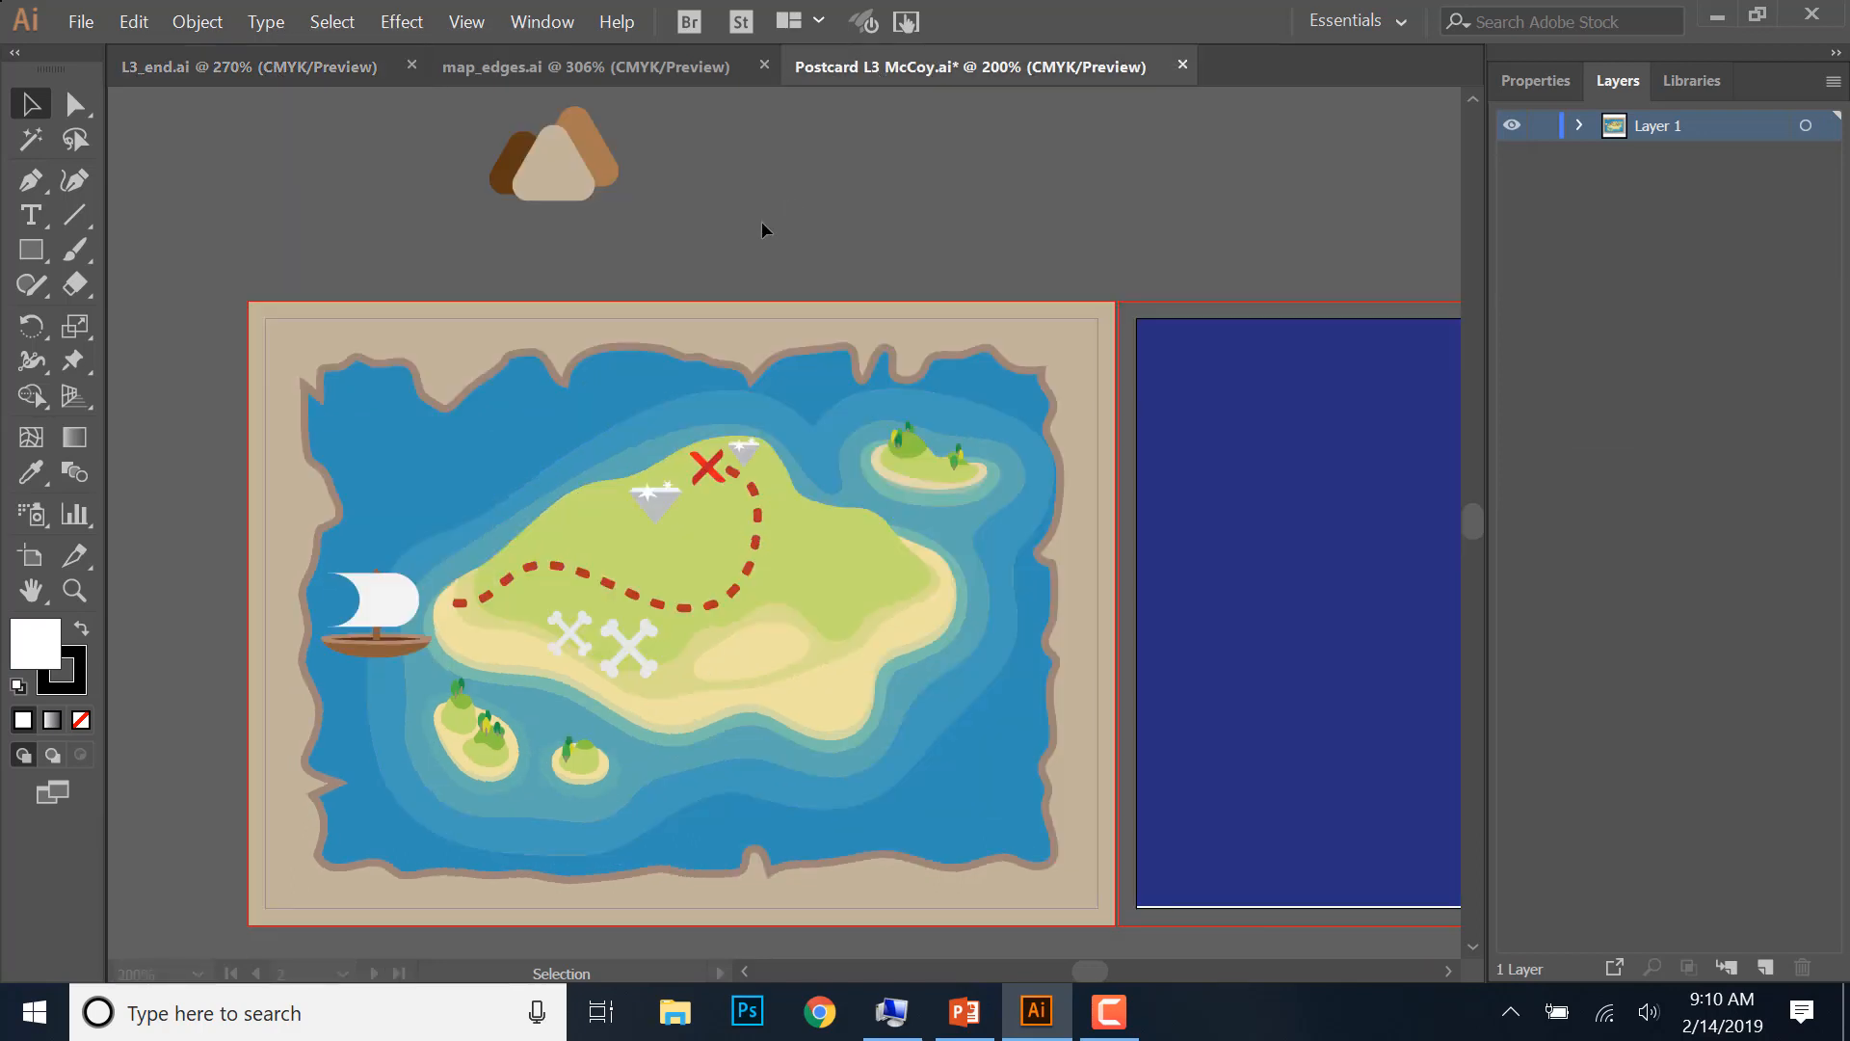
pyautogui.click(575, 123)
pyautogui.moveTo(632, 188); pyautogui.dragTo(609, 221)
pyautogui.click(544, 172)
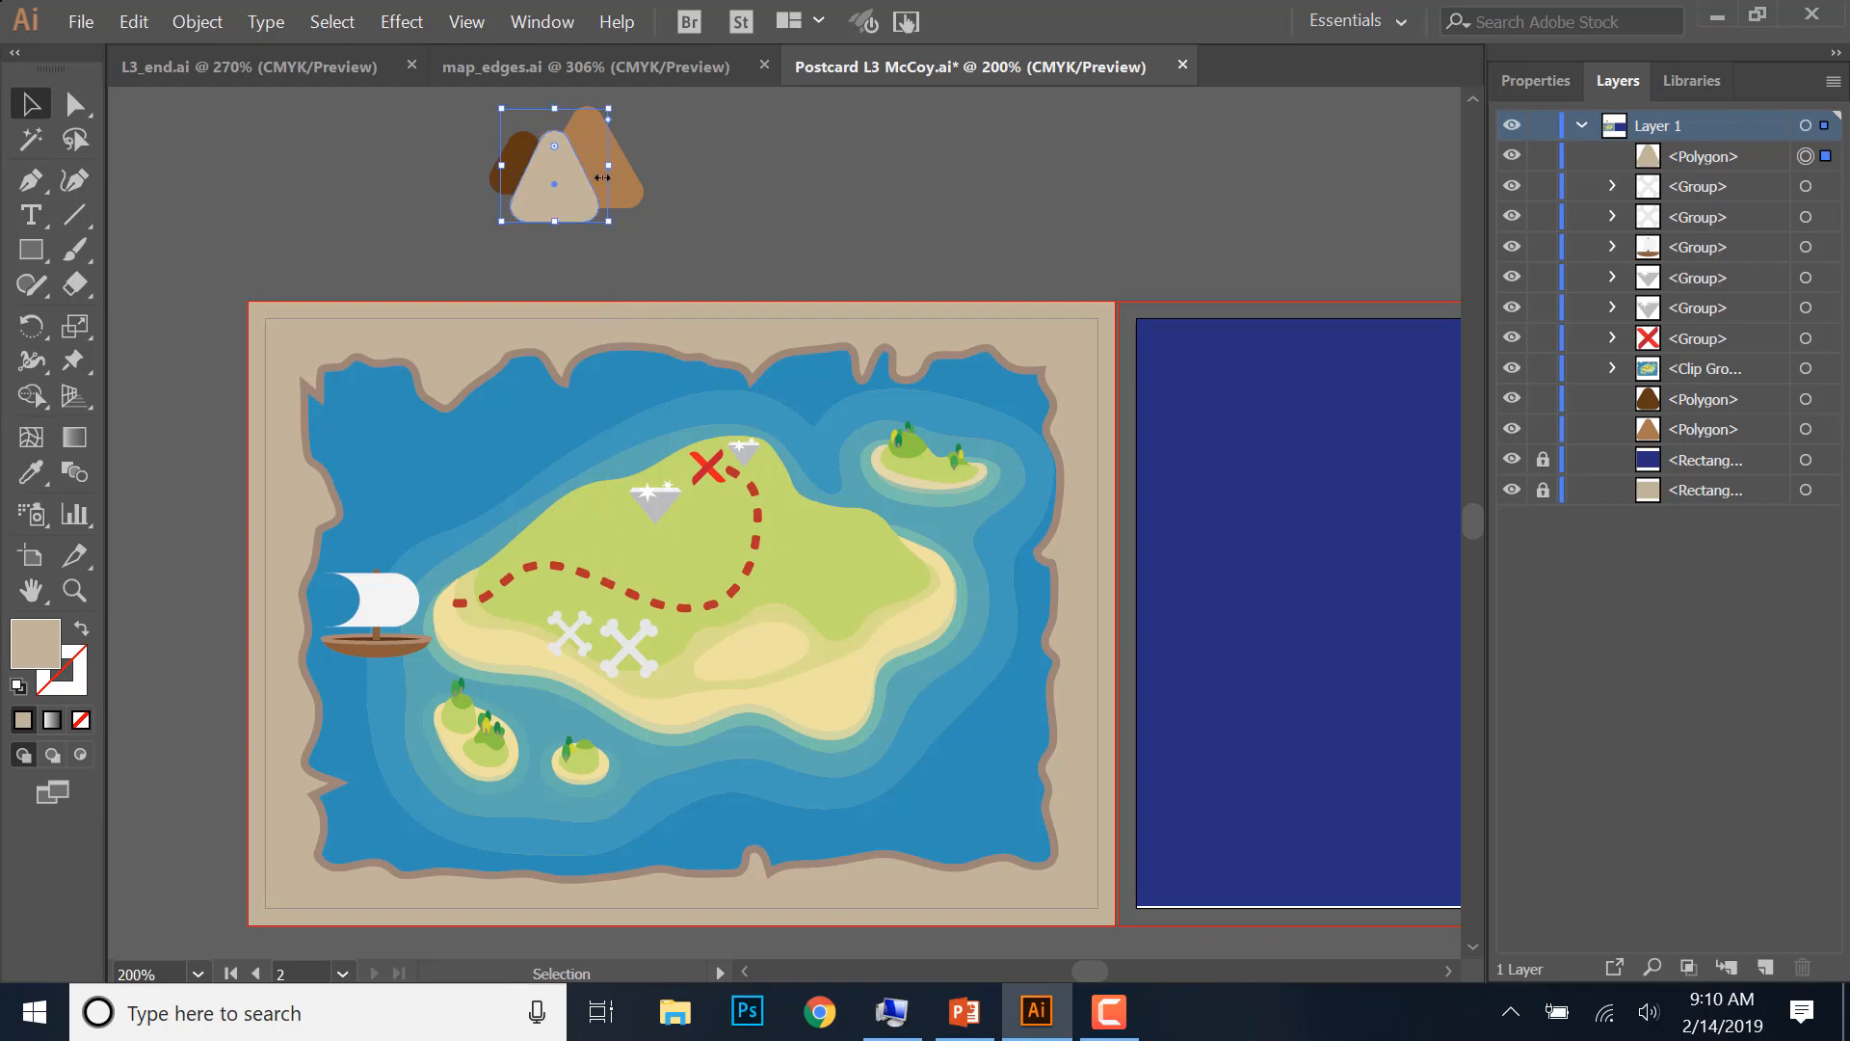
pyautogui.click(500, 190)
pyautogui.moveTo(480, 200); pyautogui.dragTo(468, 212)
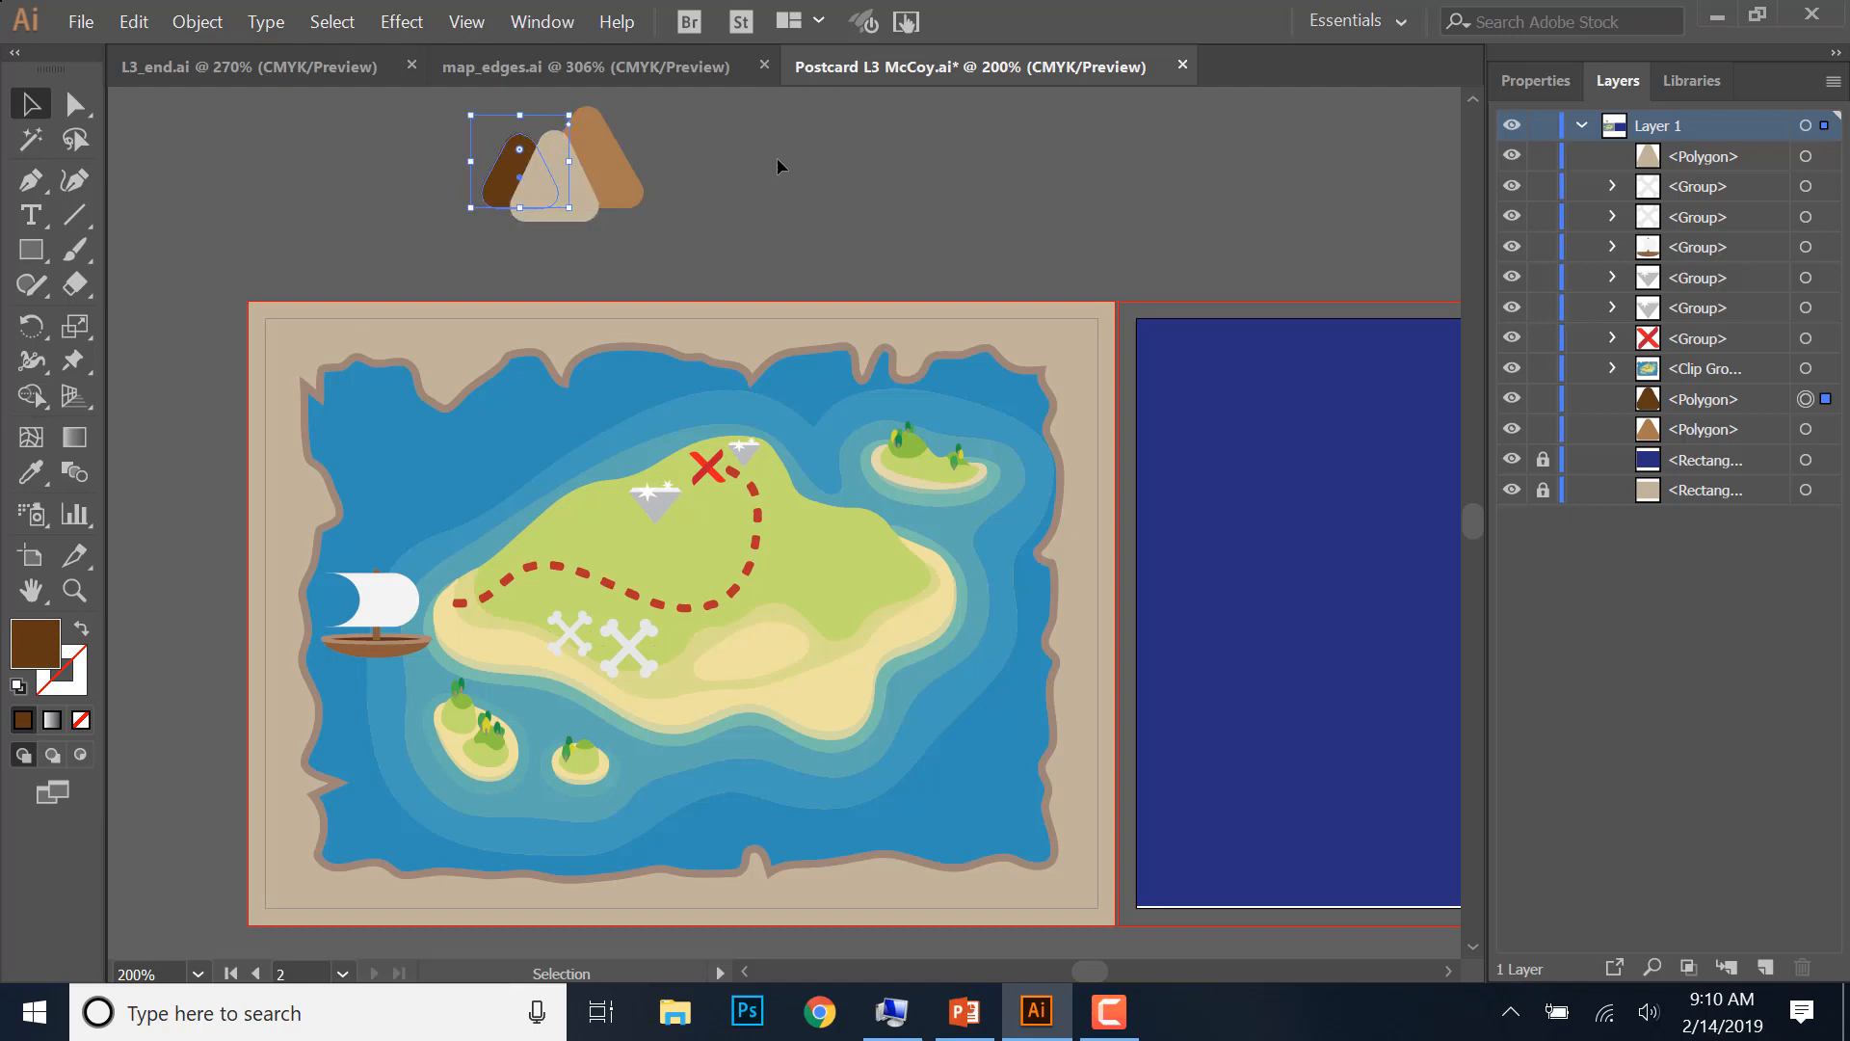
pyautogui.click(778, 162)
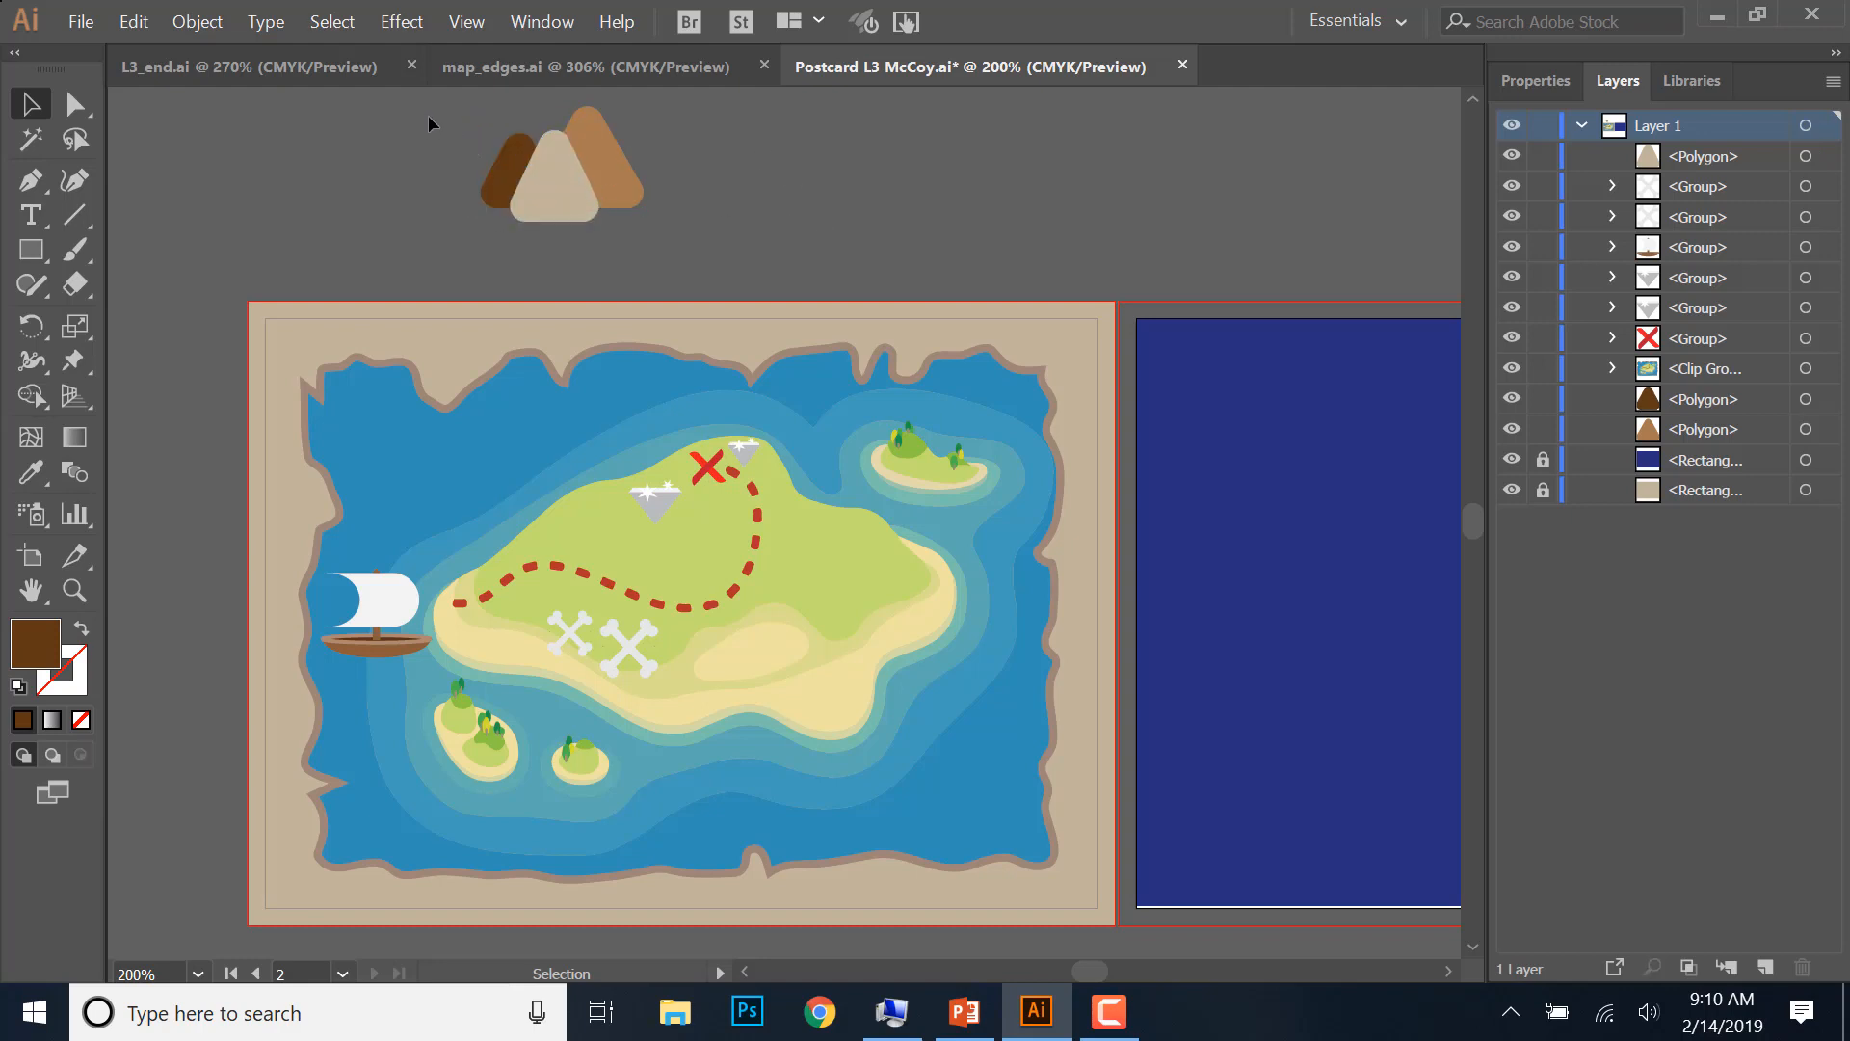
# - Group the three overlapping mountain triangles into one object
pyautogui.moveTo(432, 118); pyautogui.dragTo(559, 198)
pyautogui.moveTo(669, 230); pyautogui.dragTo(815, 258)
pyautogui.rightClick(570, 165)
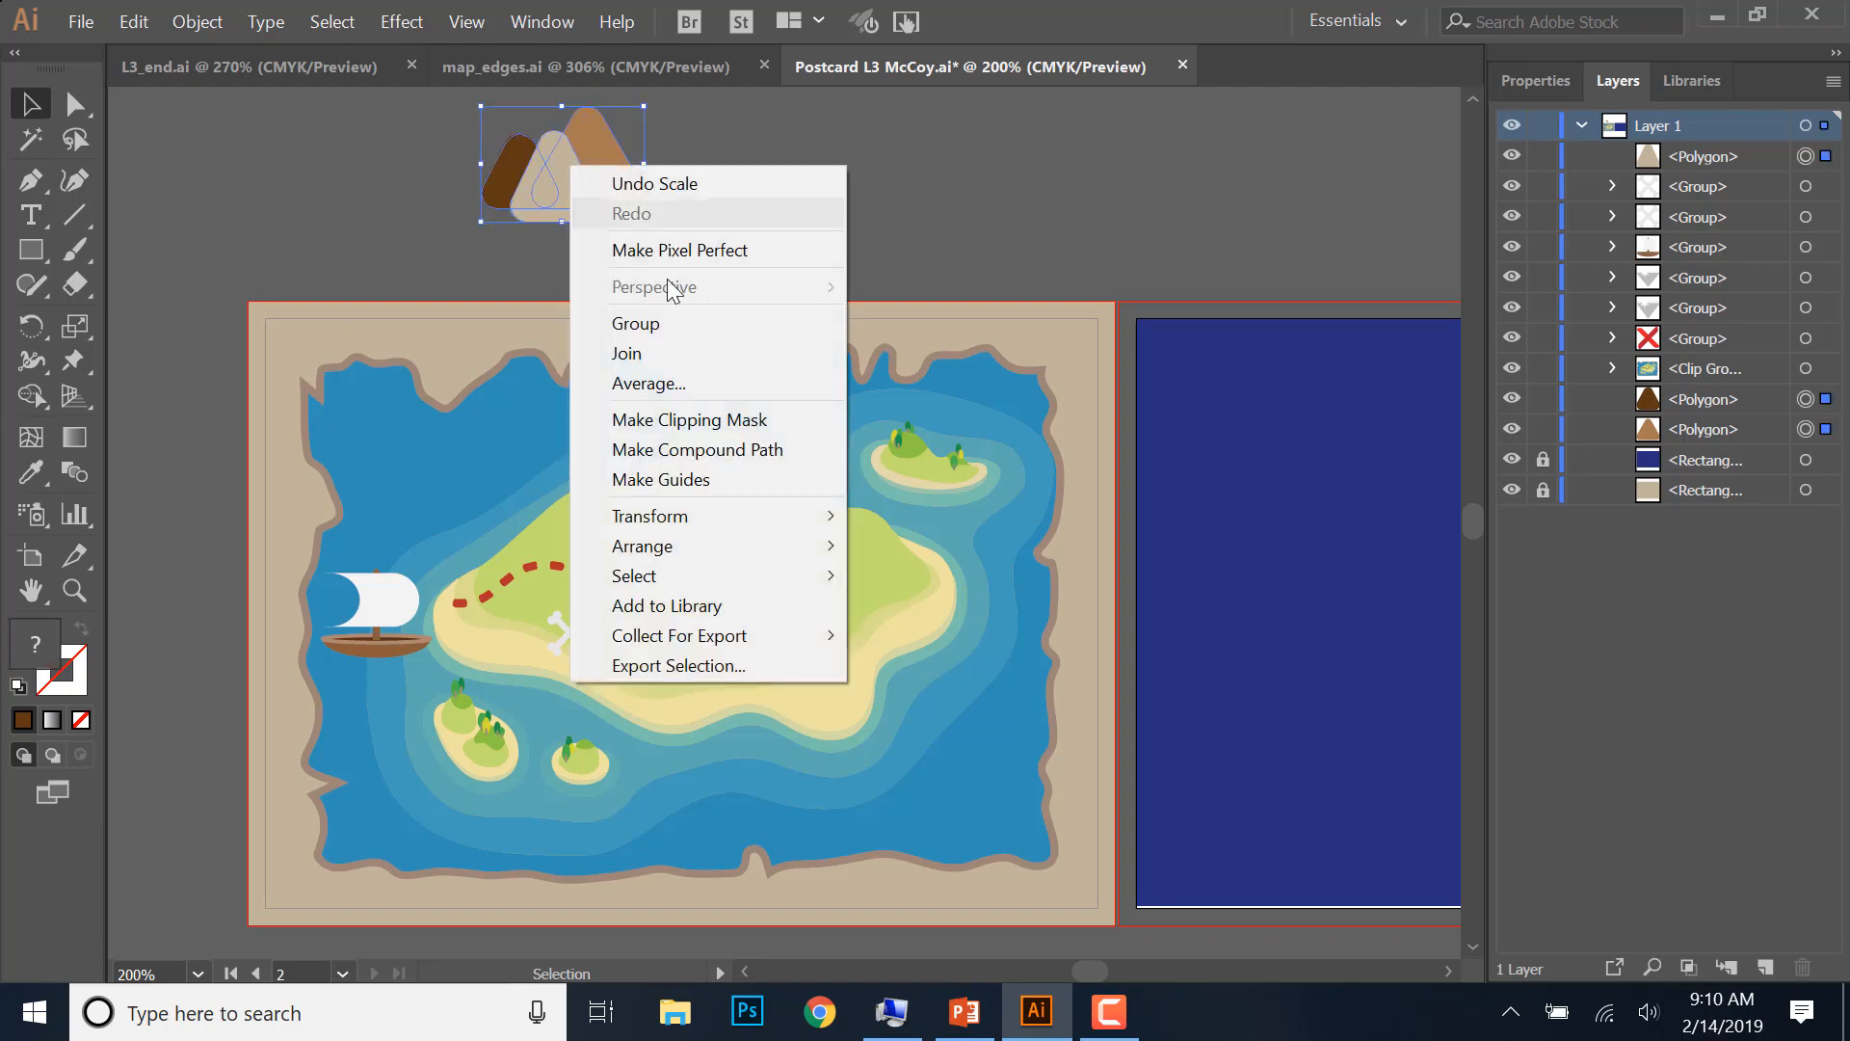
pyautogui.click(683, 325)
pyautogui.click(654, 200)
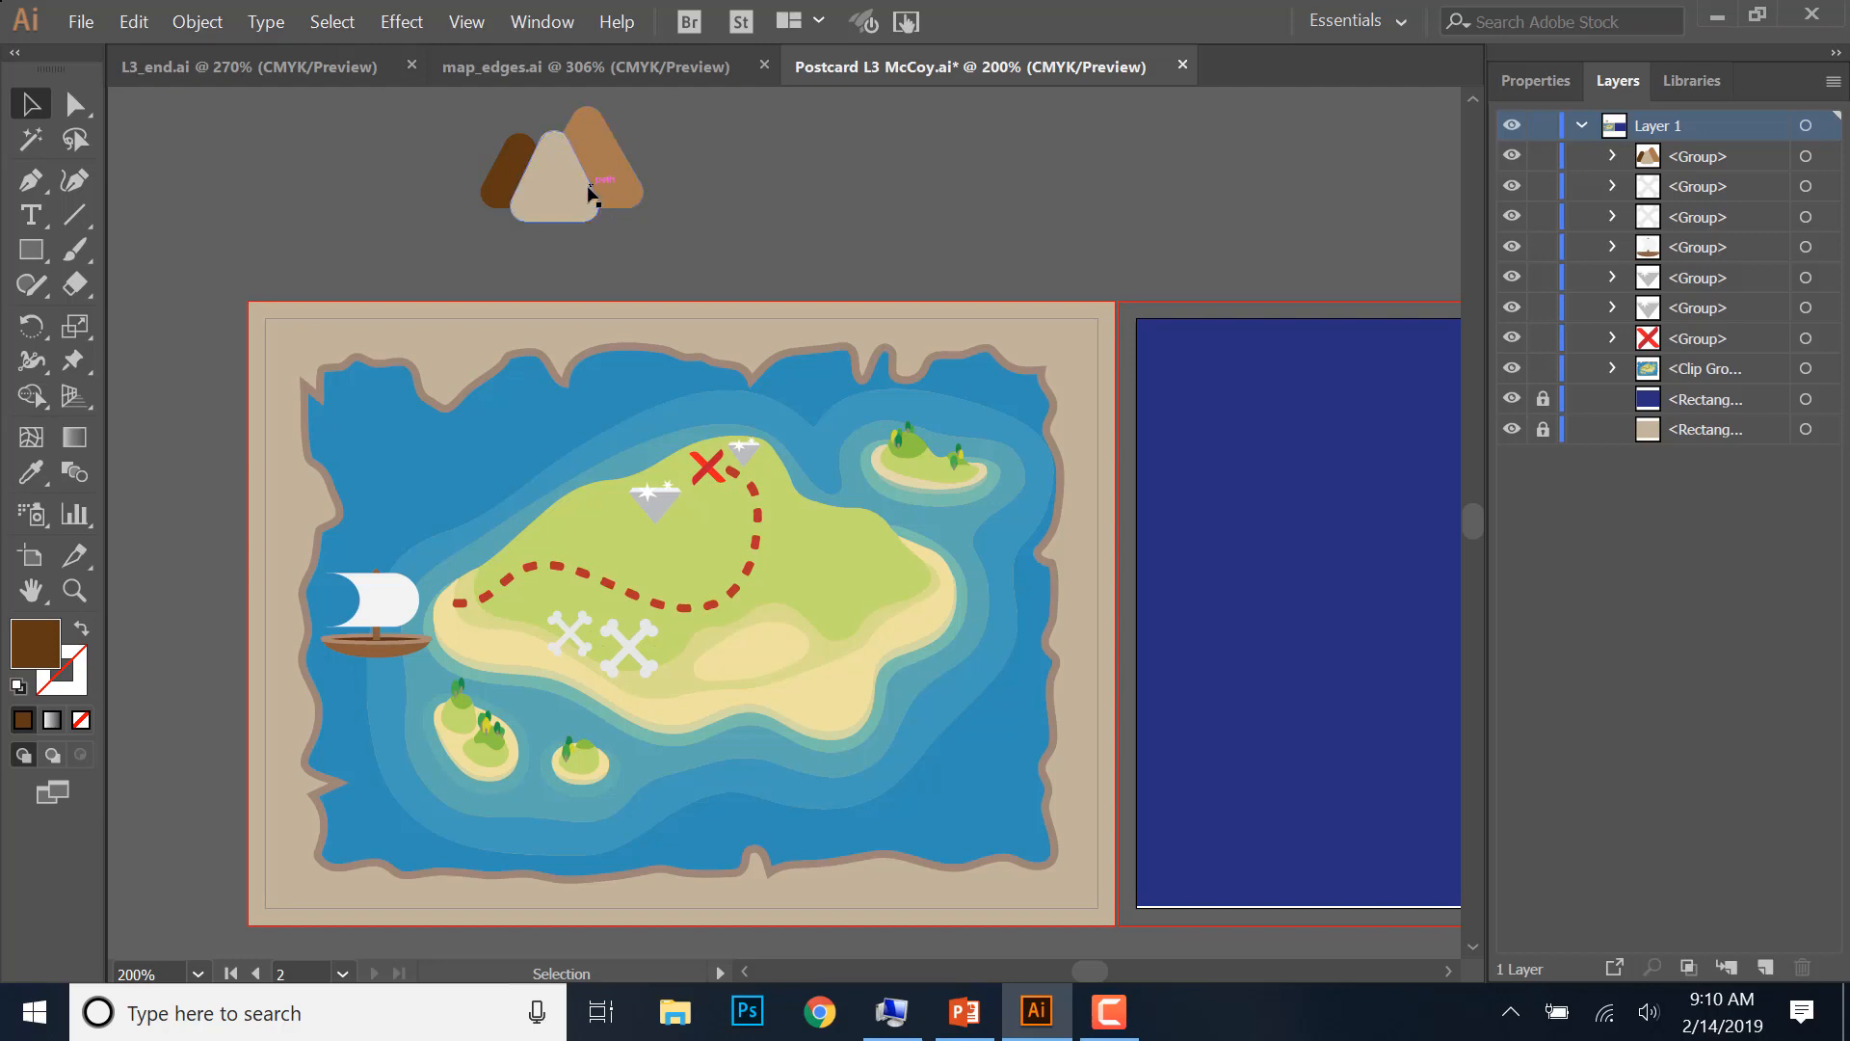
# - Move the mountain group to the right above the map and place a duplicate of it to its left
pyautogui.click(614, 208)
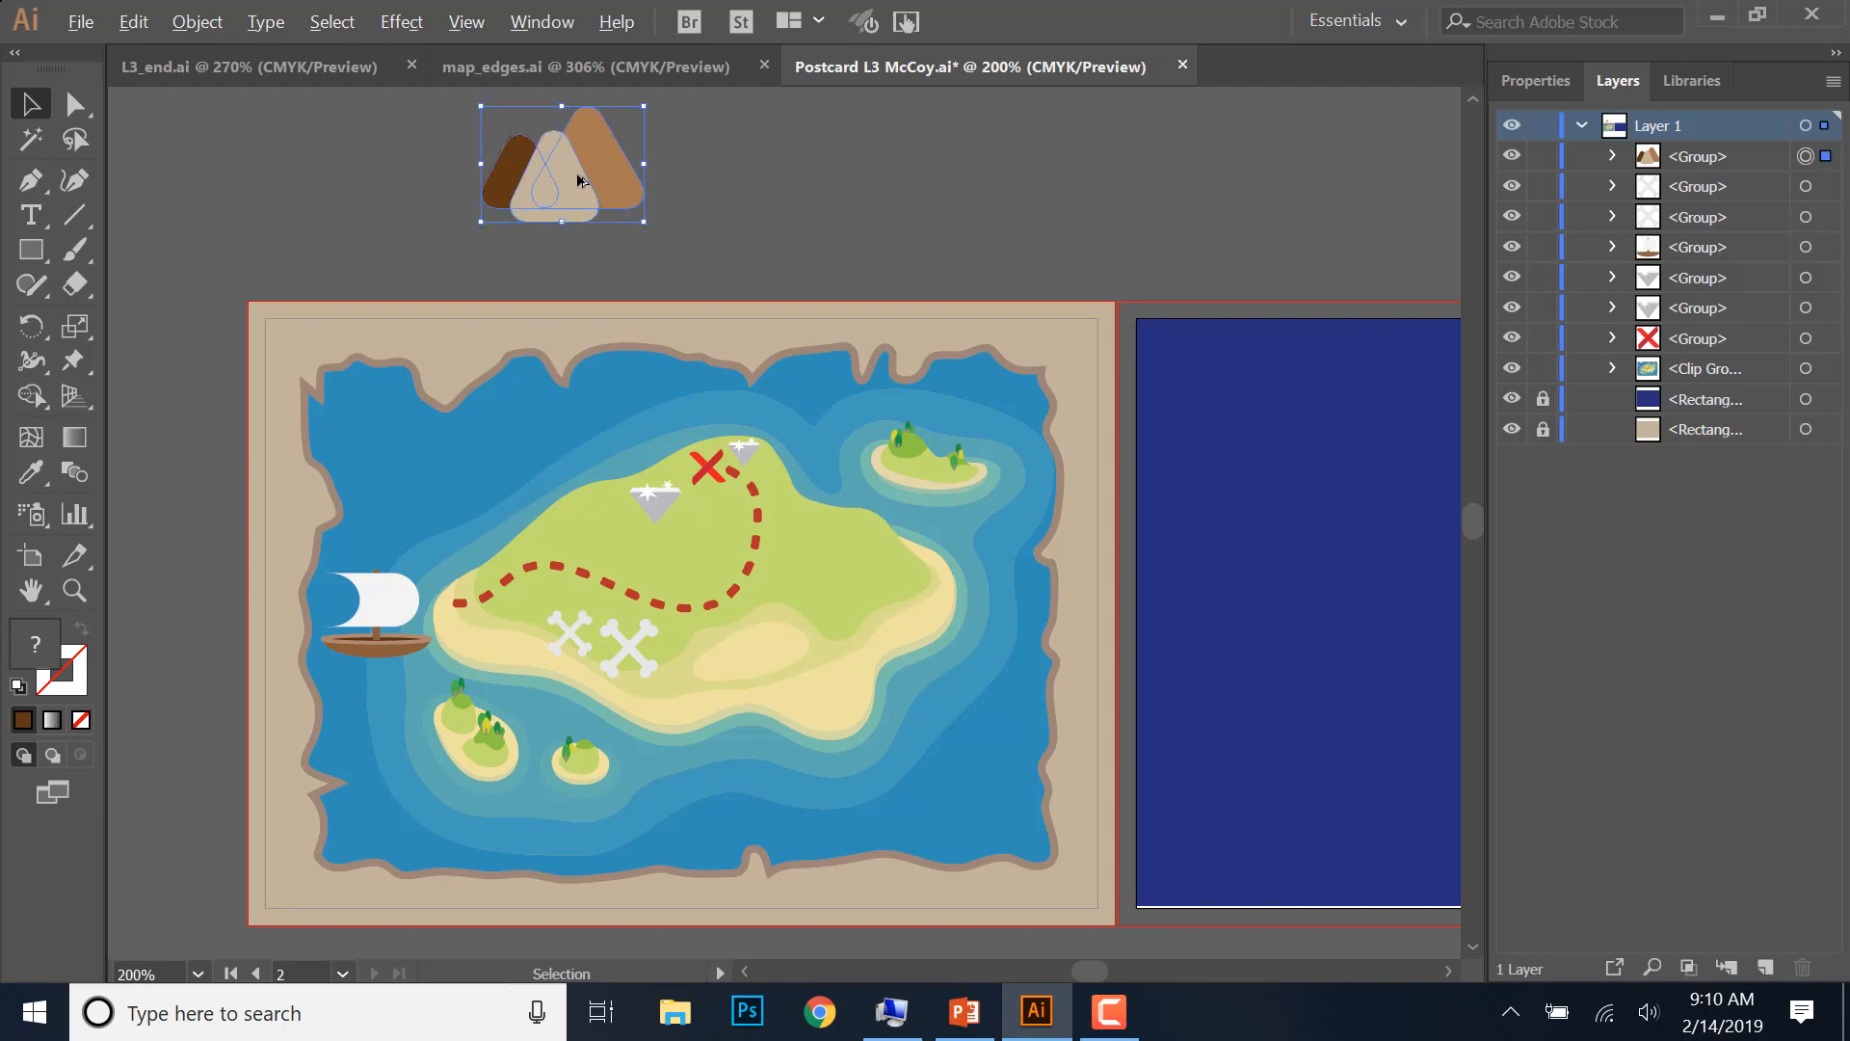
pyautogui.moveTo(581, 179); pyautogui.dragTo(761, 200)
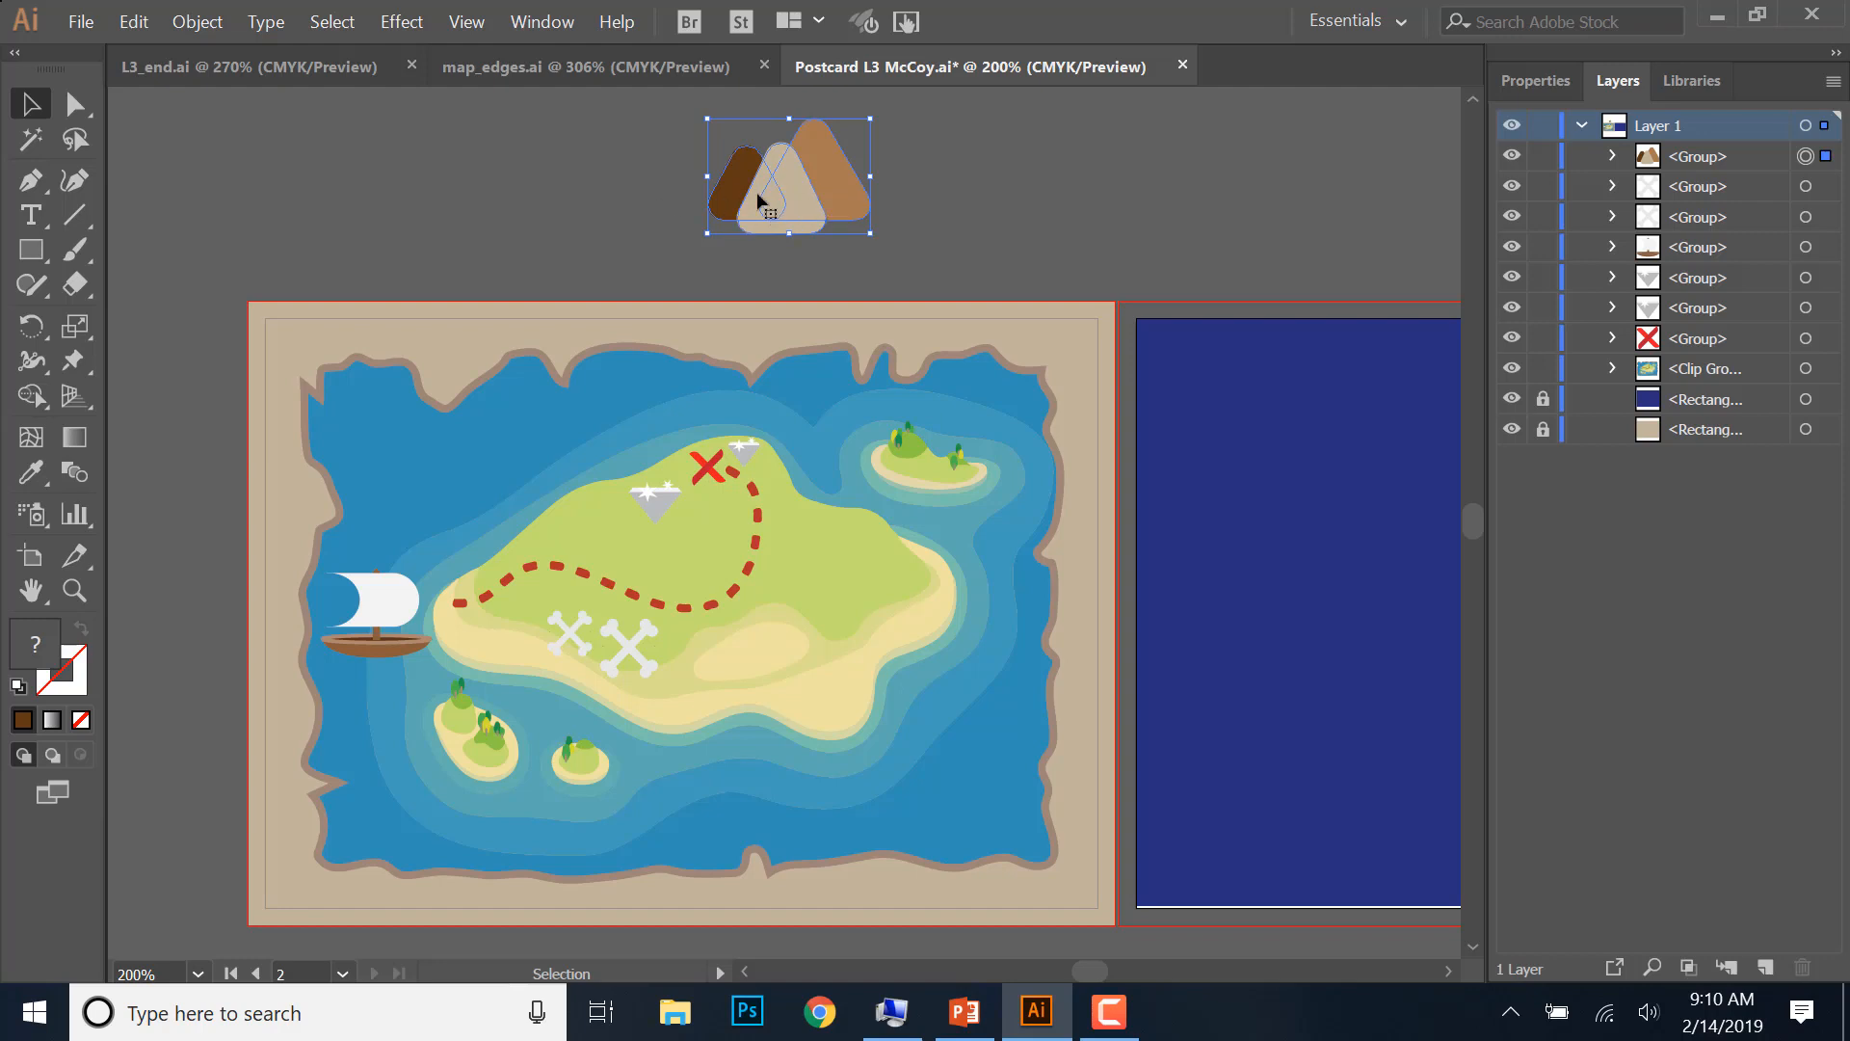
pyautogui.moveTo(790, 184); pyautogui.dragTo(526, 202)
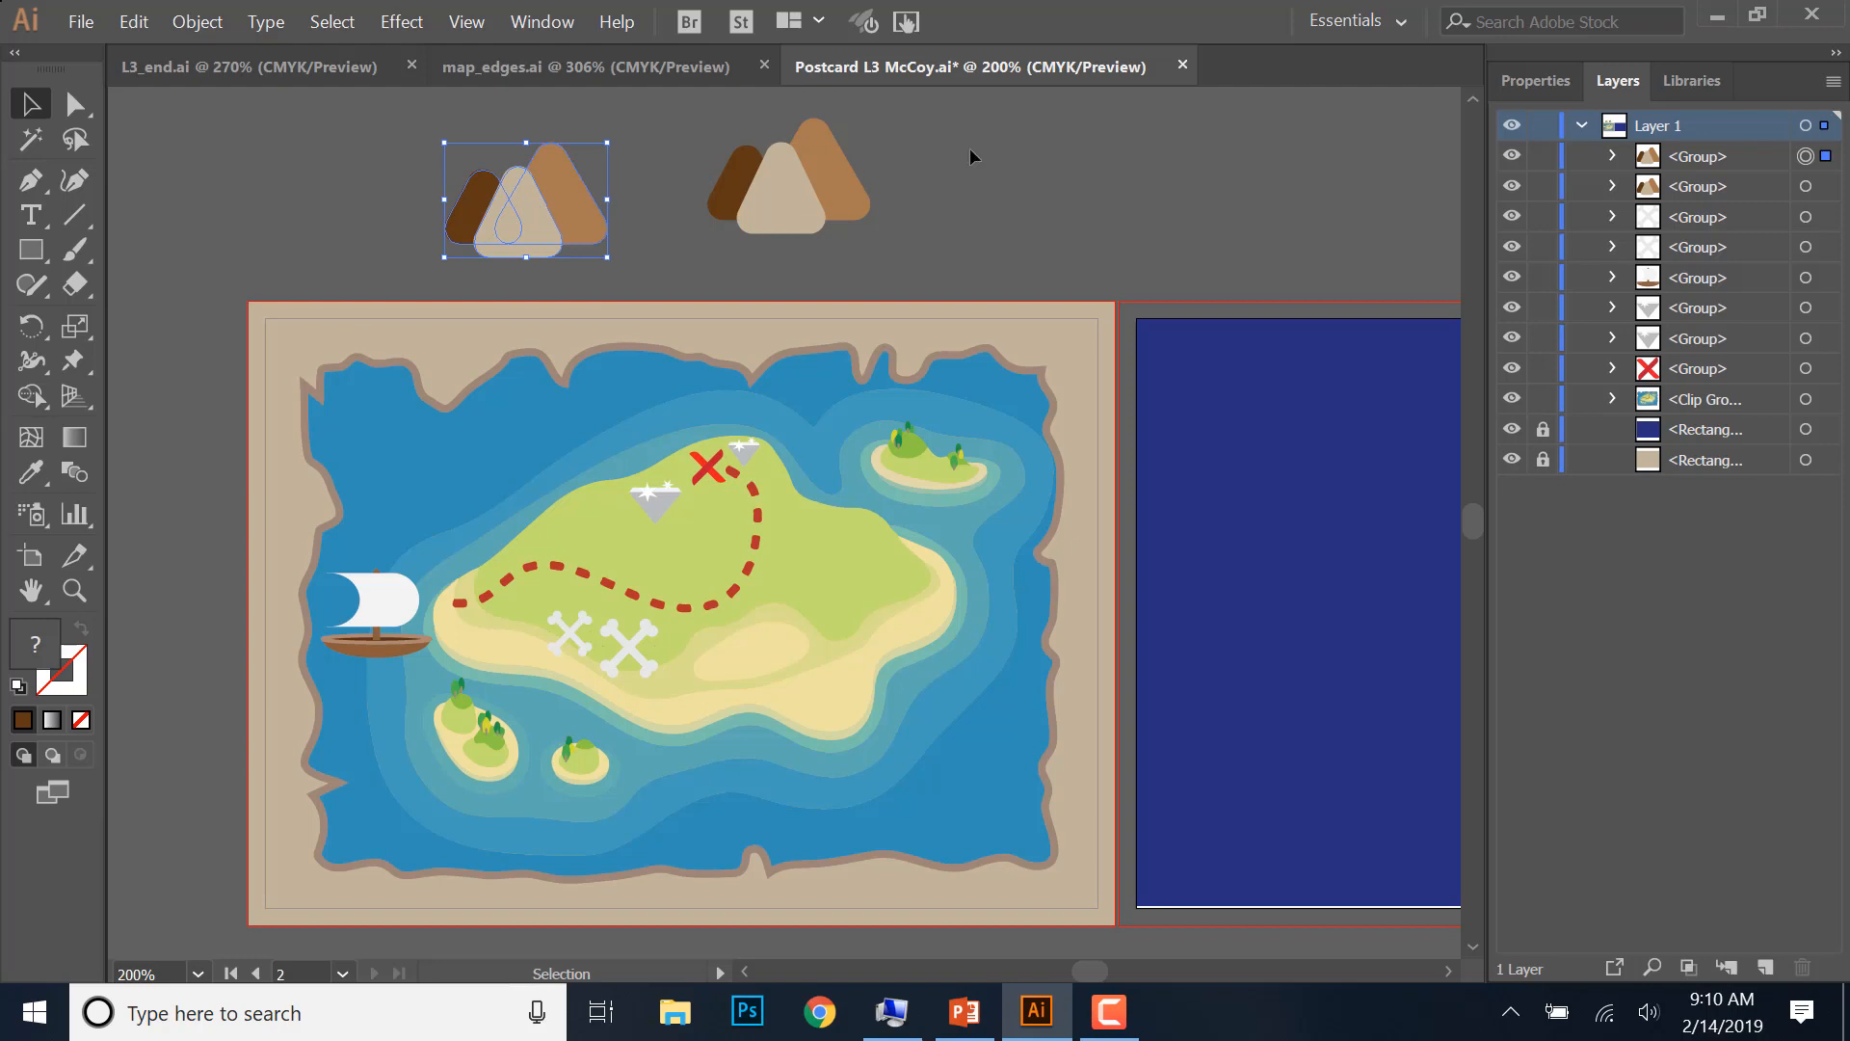
pyautogui.click(303, 141)
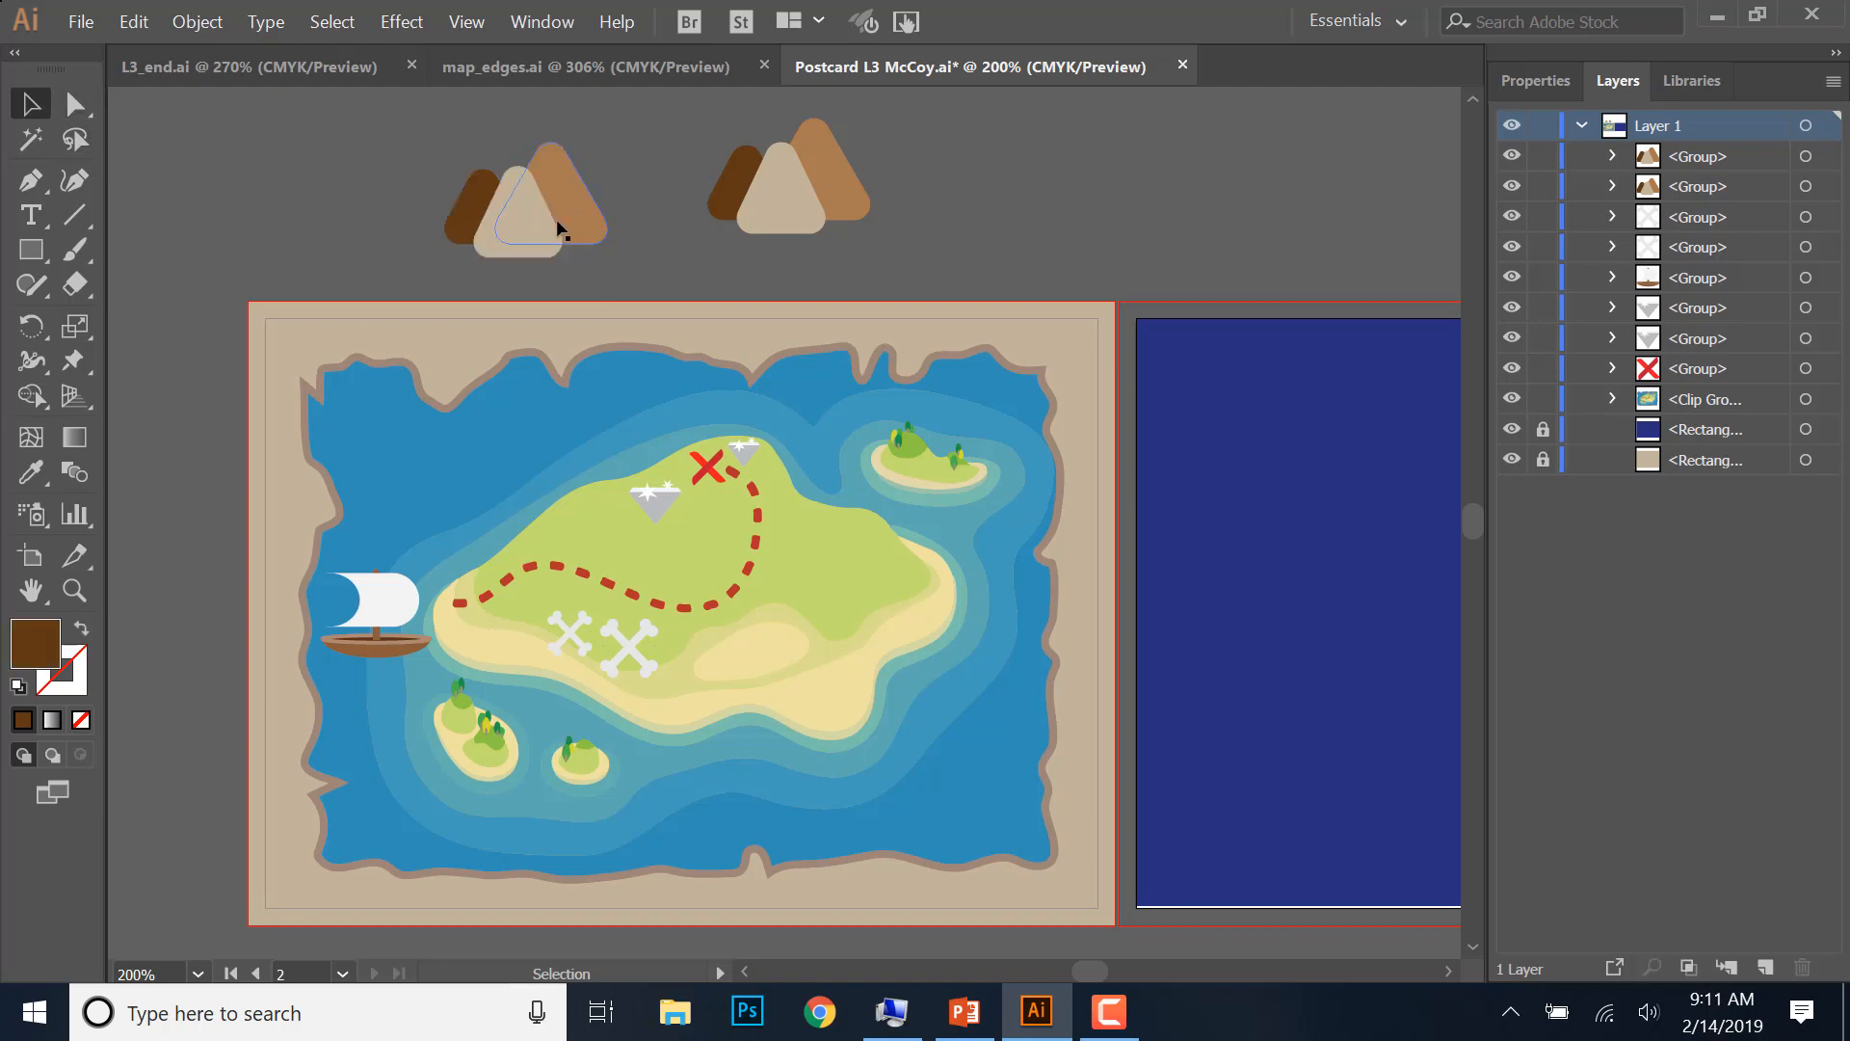
# - Check the mountain placement in L3_end.ai, then place the left mountain group on the island's upper left and scale it down
pyautogui.click(302, 62)
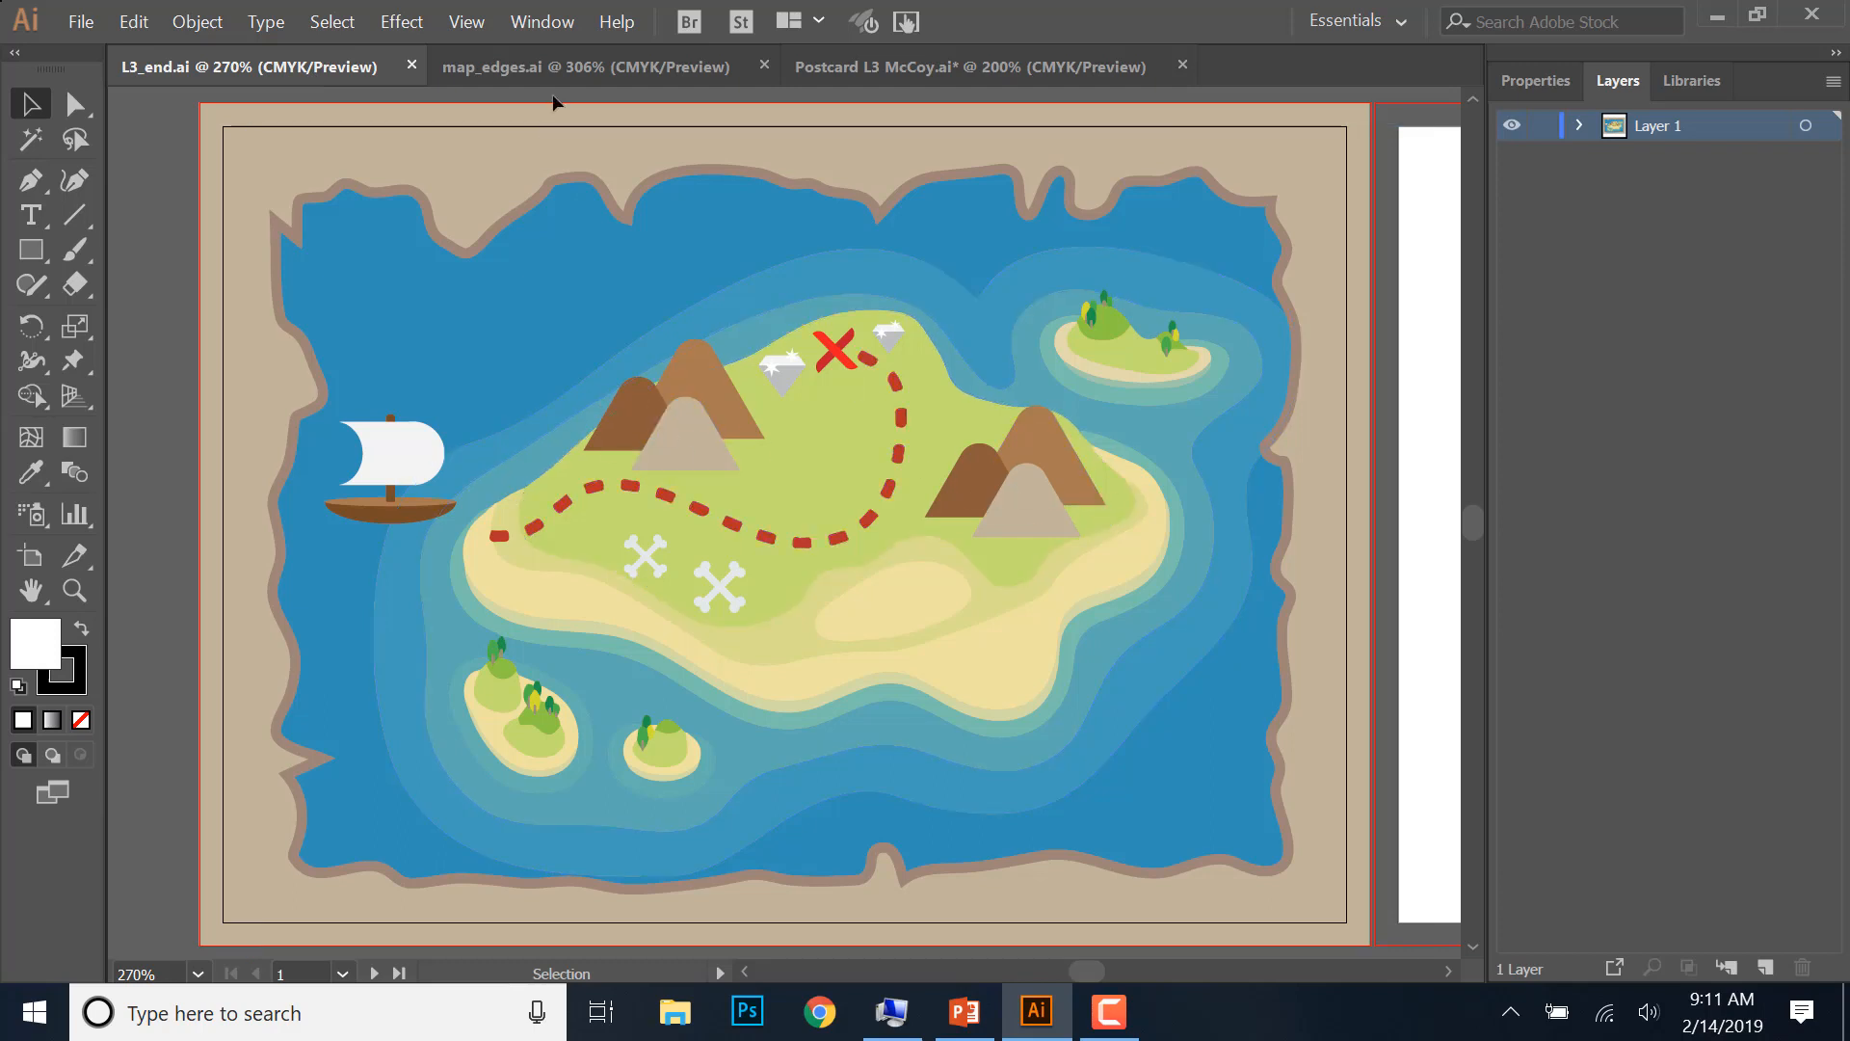
pyautogui.click(979, 62)
pyautogui.moveTo(495, 226); pyautogui.dragTo(551, 519)
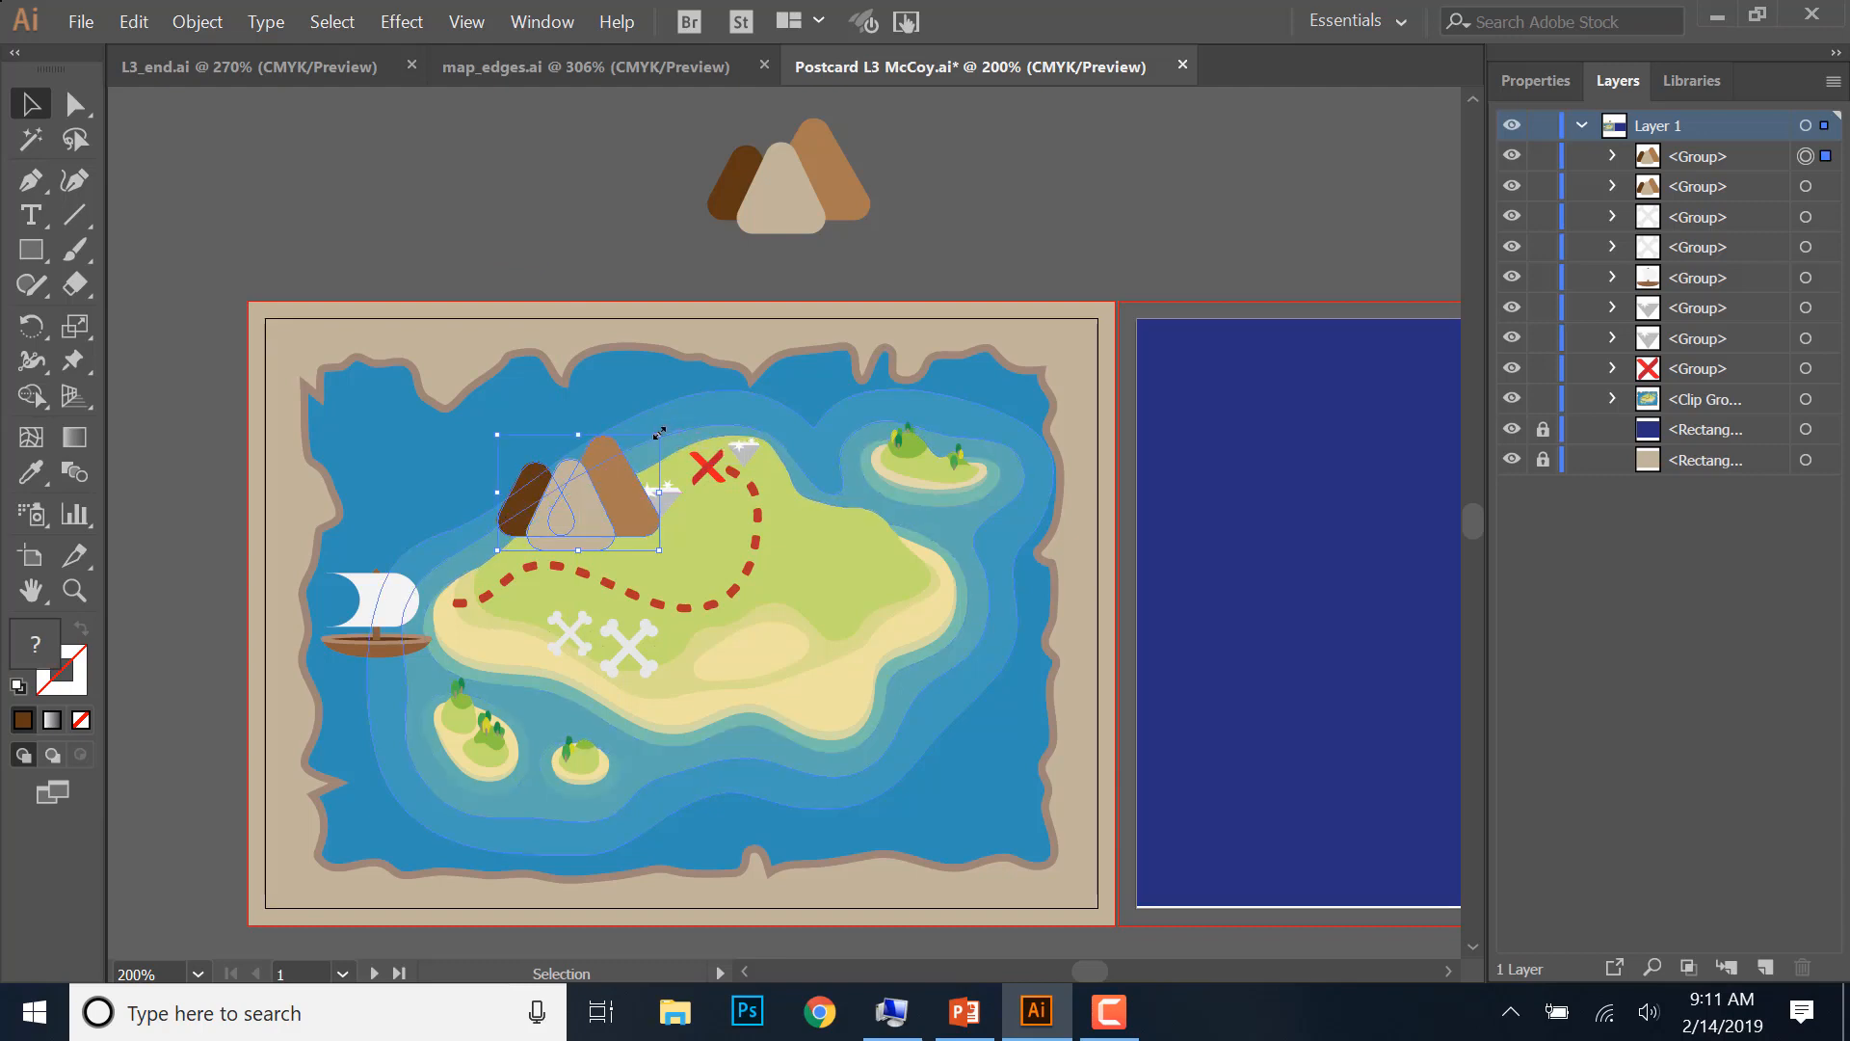
pyautogui.moveTo(659, 432); pyautogui.dragTo(617, 517)
# - Scale down the other mountain group and place it on the right side of the main island
pyautogui.click(853, 196)
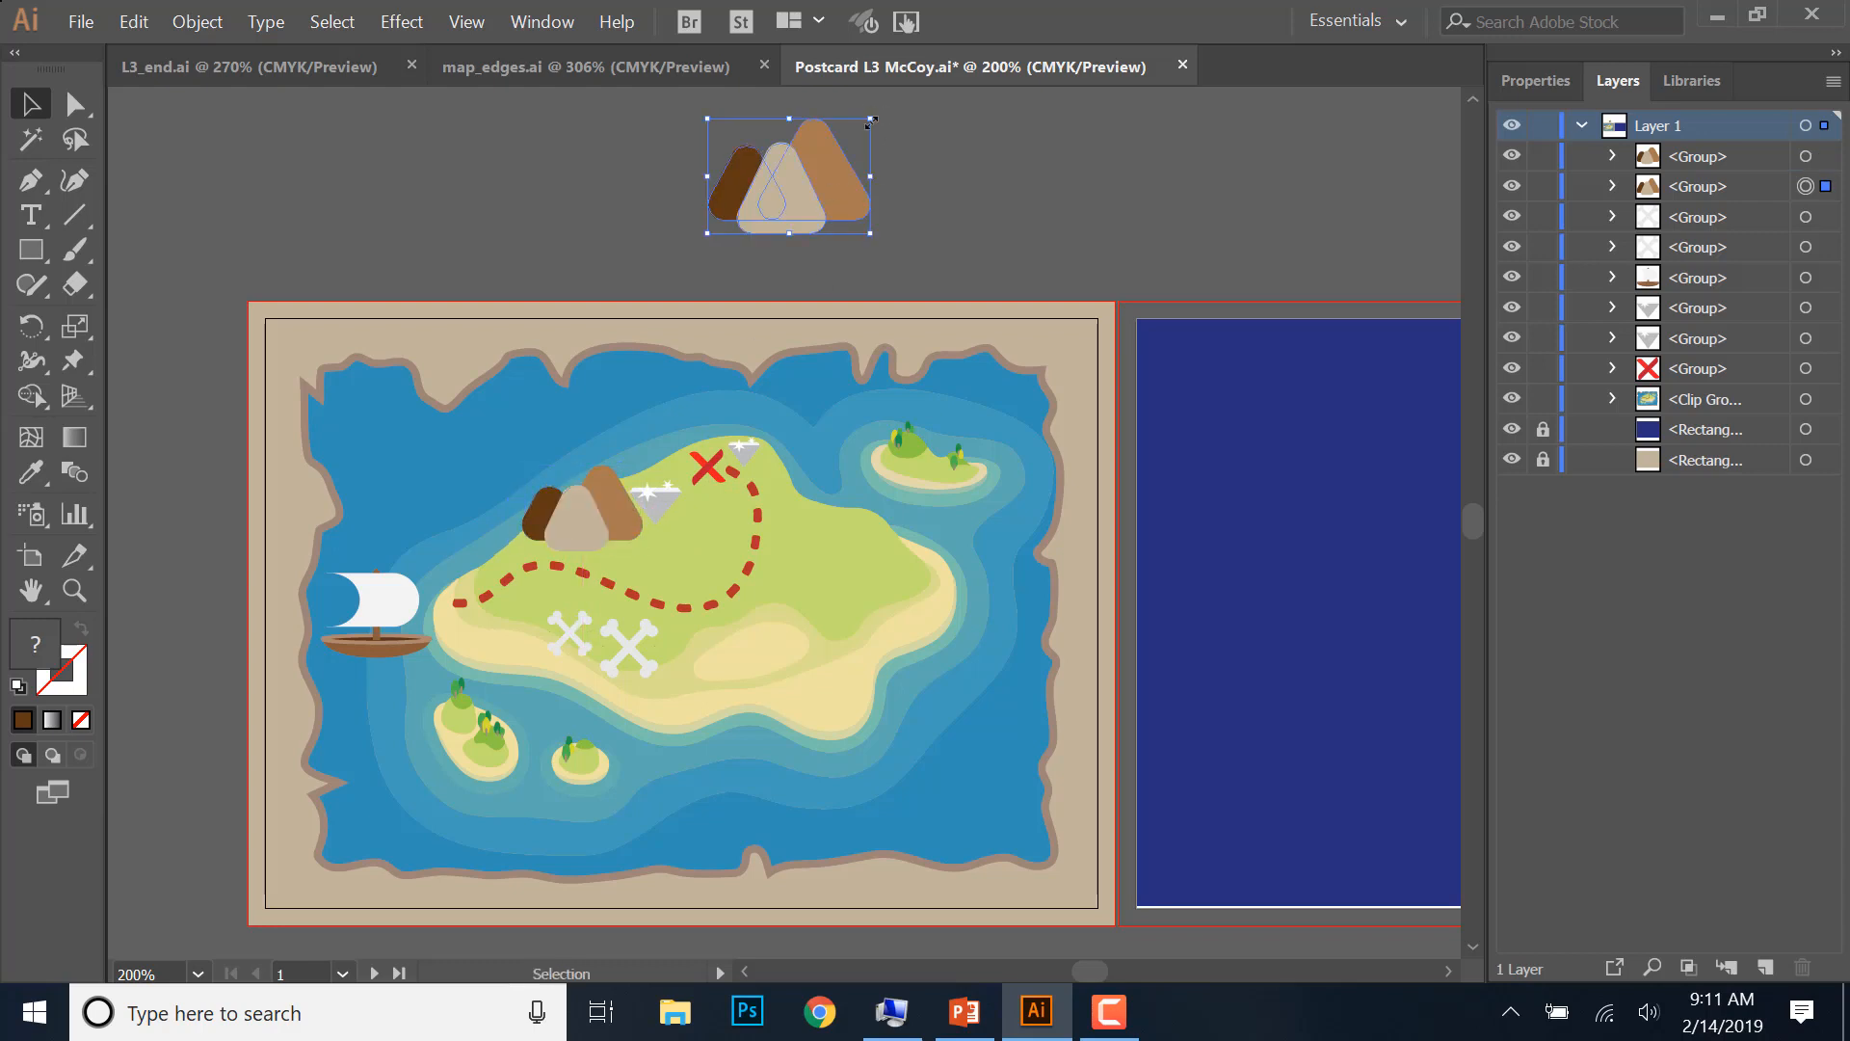
pyautogui.moveTo(870, 123); pyautogui.dragTo(833, 146)
pyautogui.moveTo(786, 212); pyautogui.dragTo(881, 577)
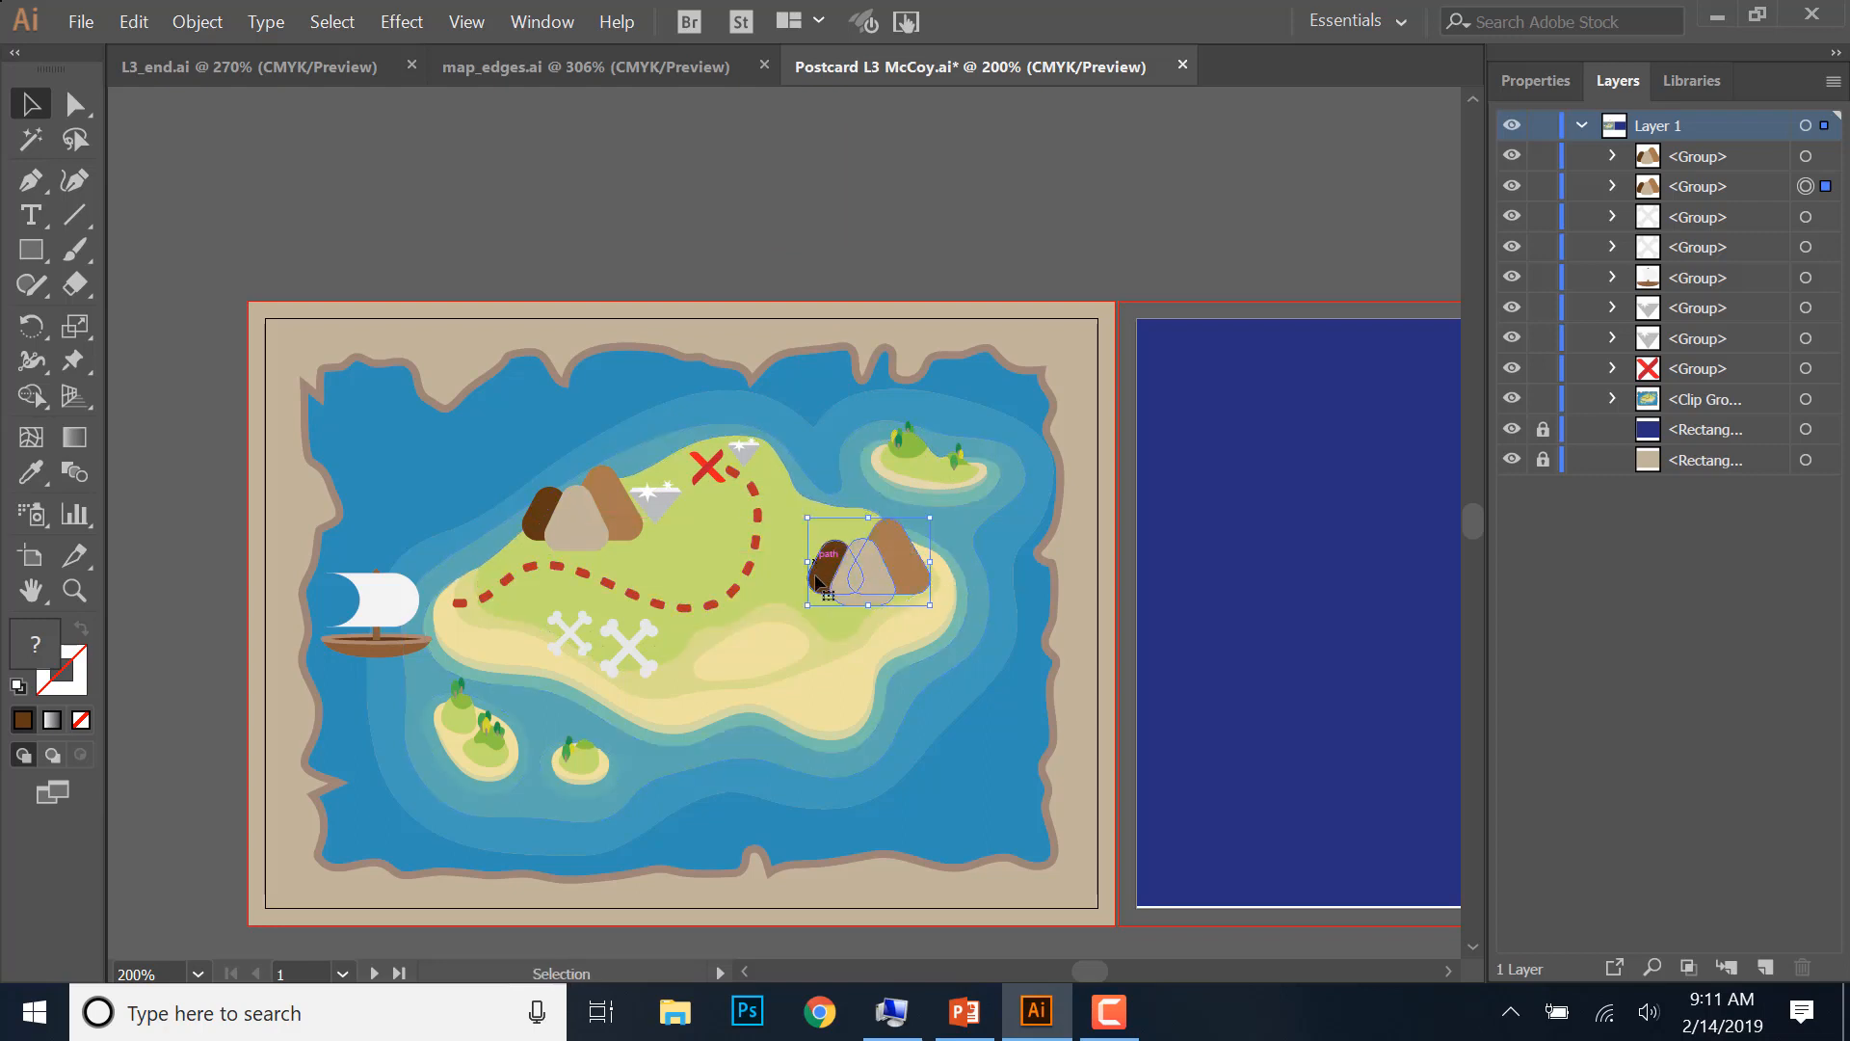
# - Shift both mountain groups slightly left on the island and save the postcard file
pyautogui.click(581, 528)
pyautogui.click(1062, 199)
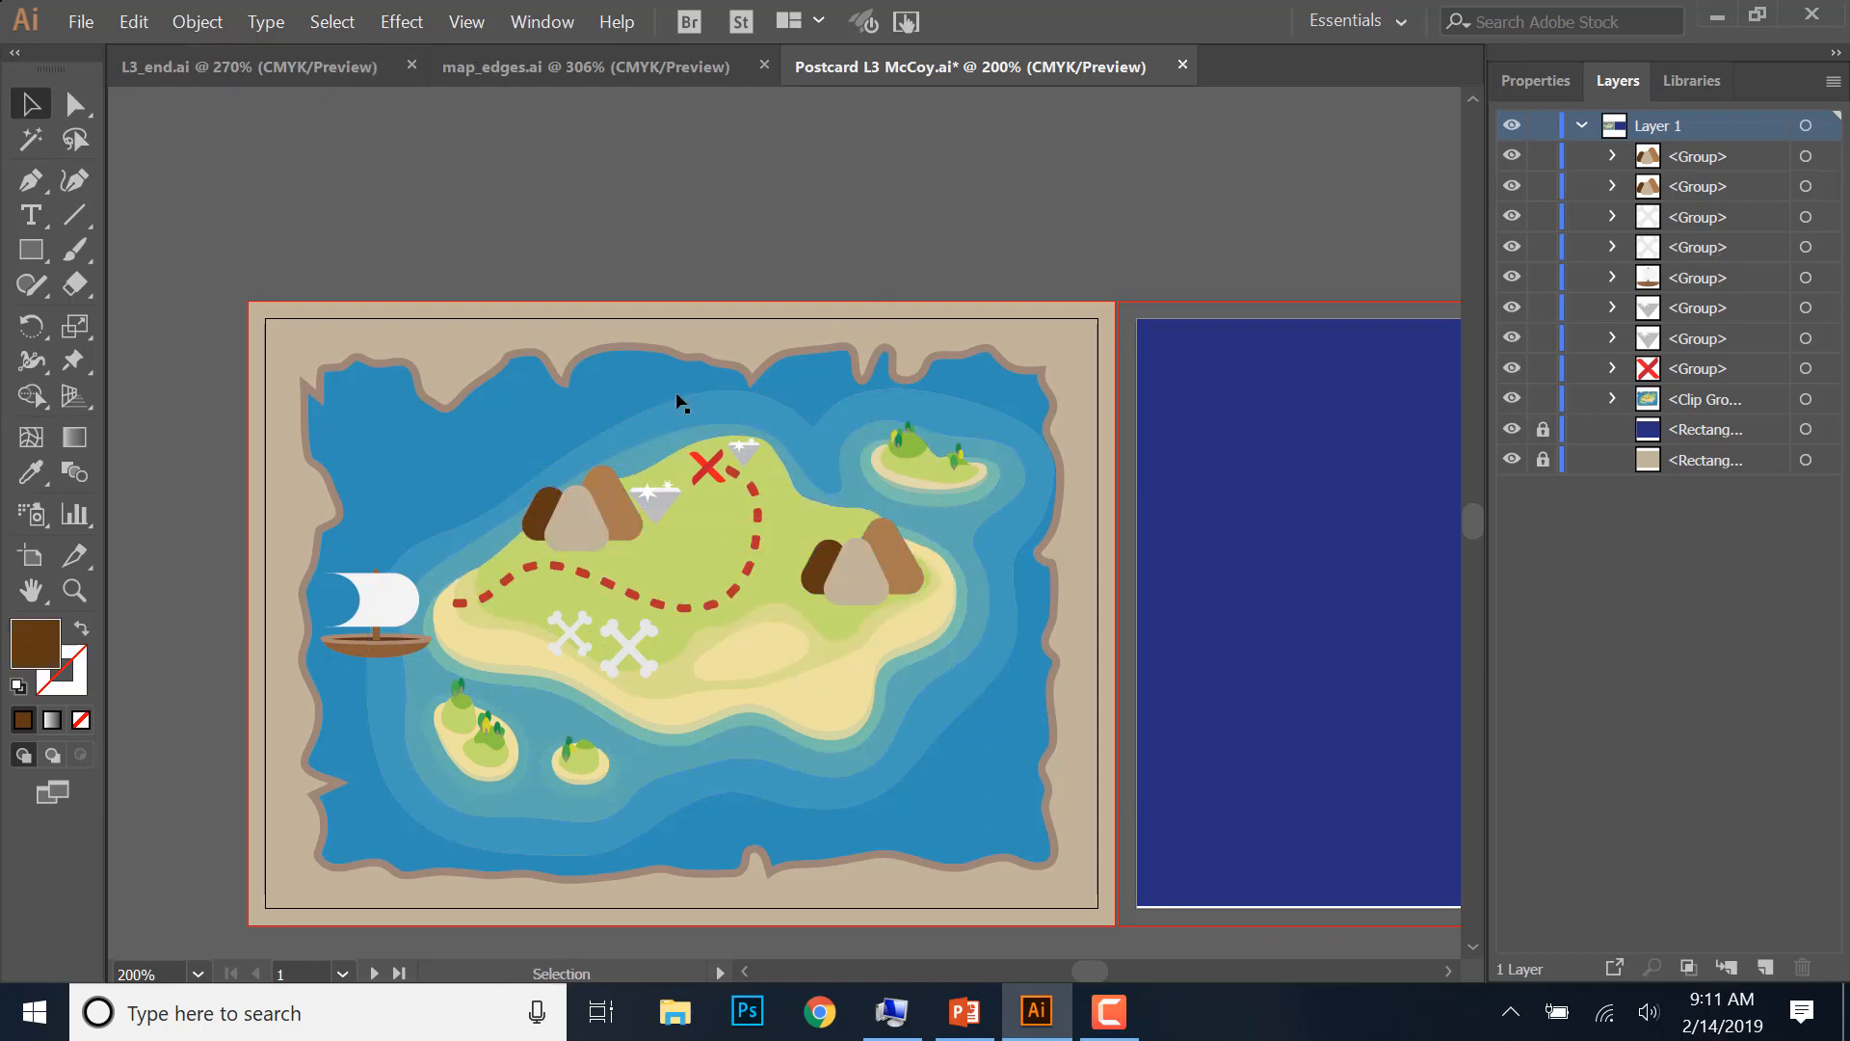
pyautogui.moveTo(580, 531); pyautogui.dragTo(563, 532)
pyautogui.click(874, 562)
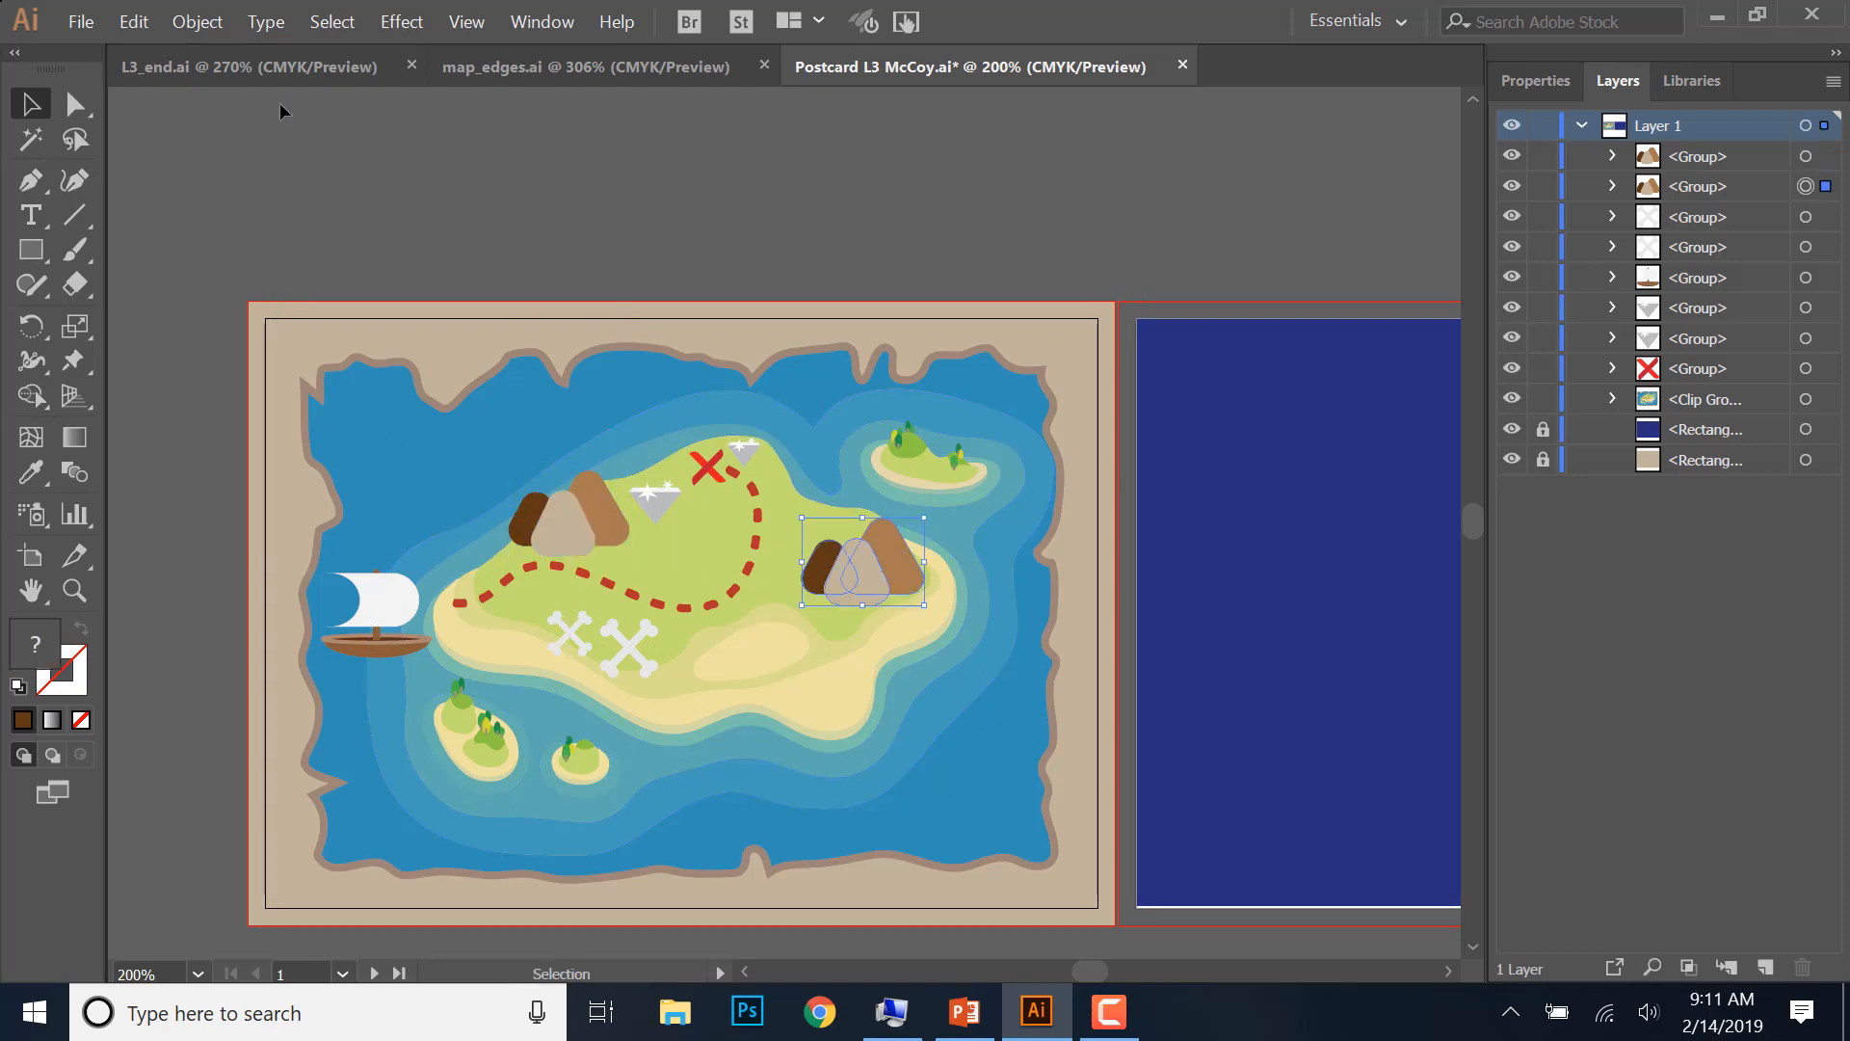
pyautogui.click(81, 21)
pyautogui.click(144, 239)
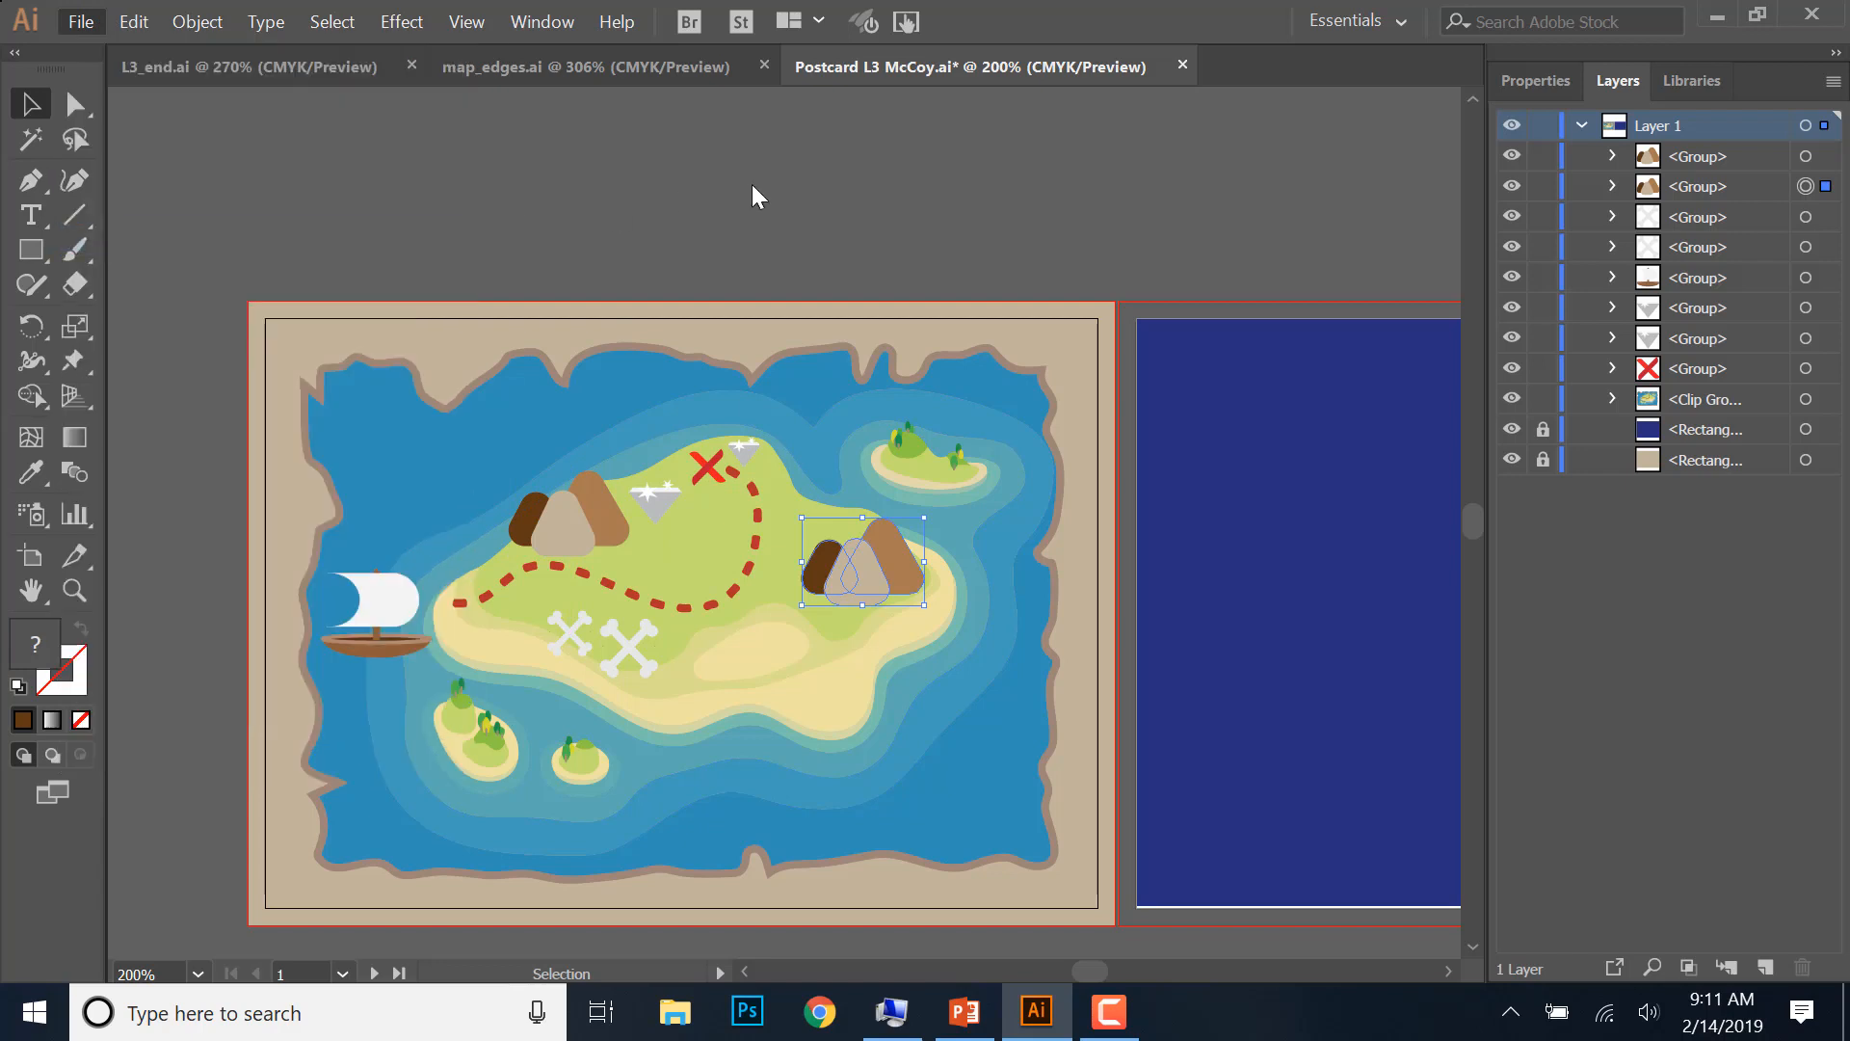